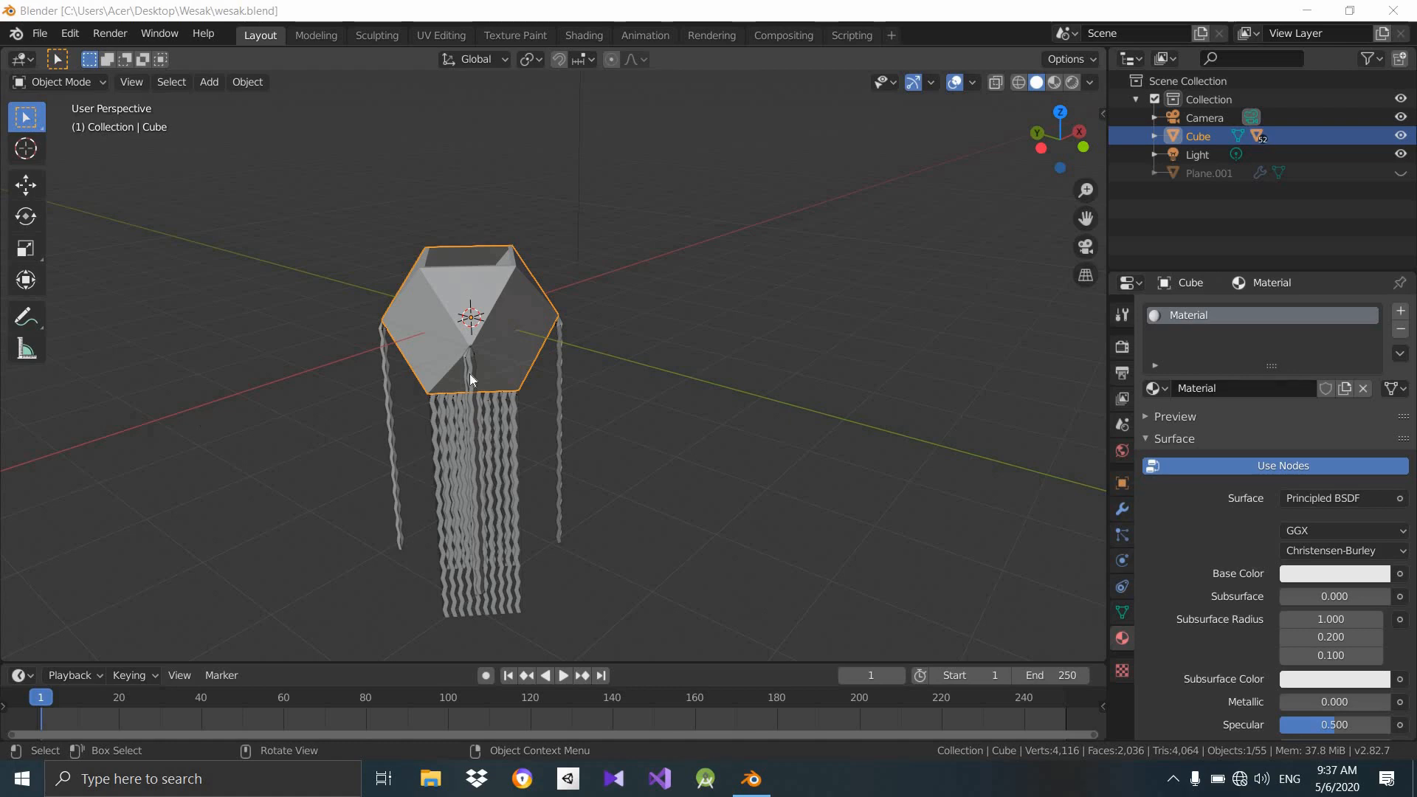
Inspect several hanging strands around the lantern to check which material is assigned to them.
left_click(532, 360)
middle_click_drag(532, 361, 497, 411)
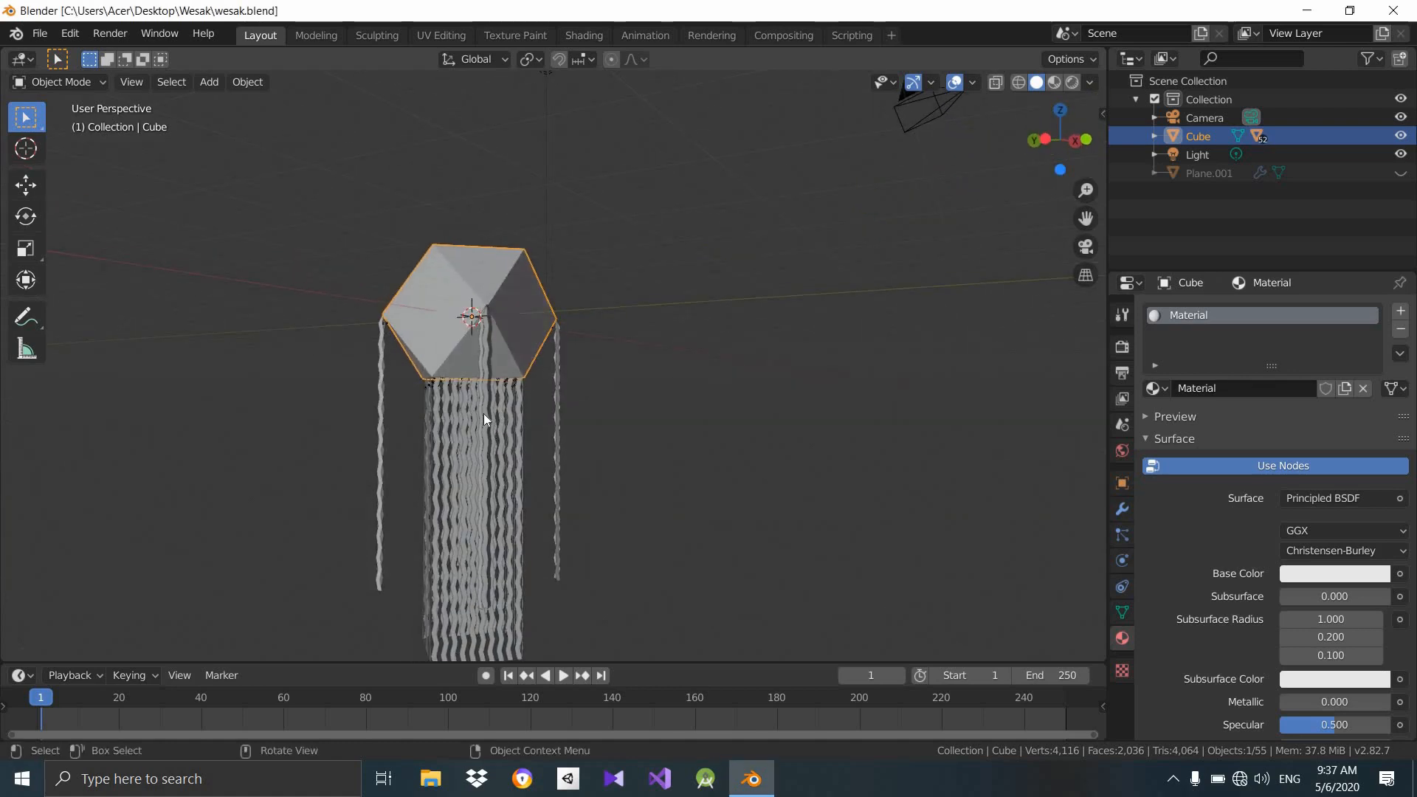
left_click(485, 419)
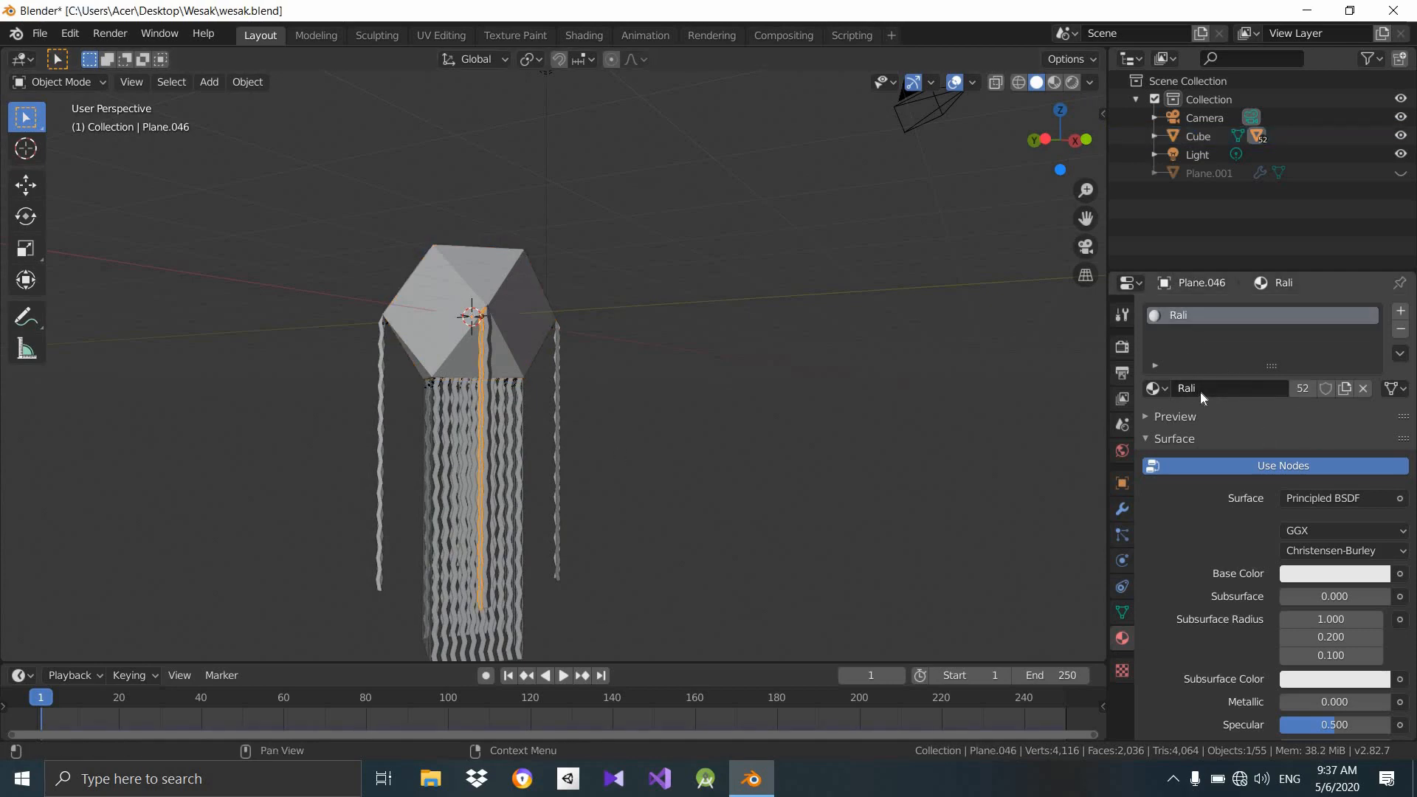
middle_click_drag(594, 449, 481, 443)
left_click(517, 436)
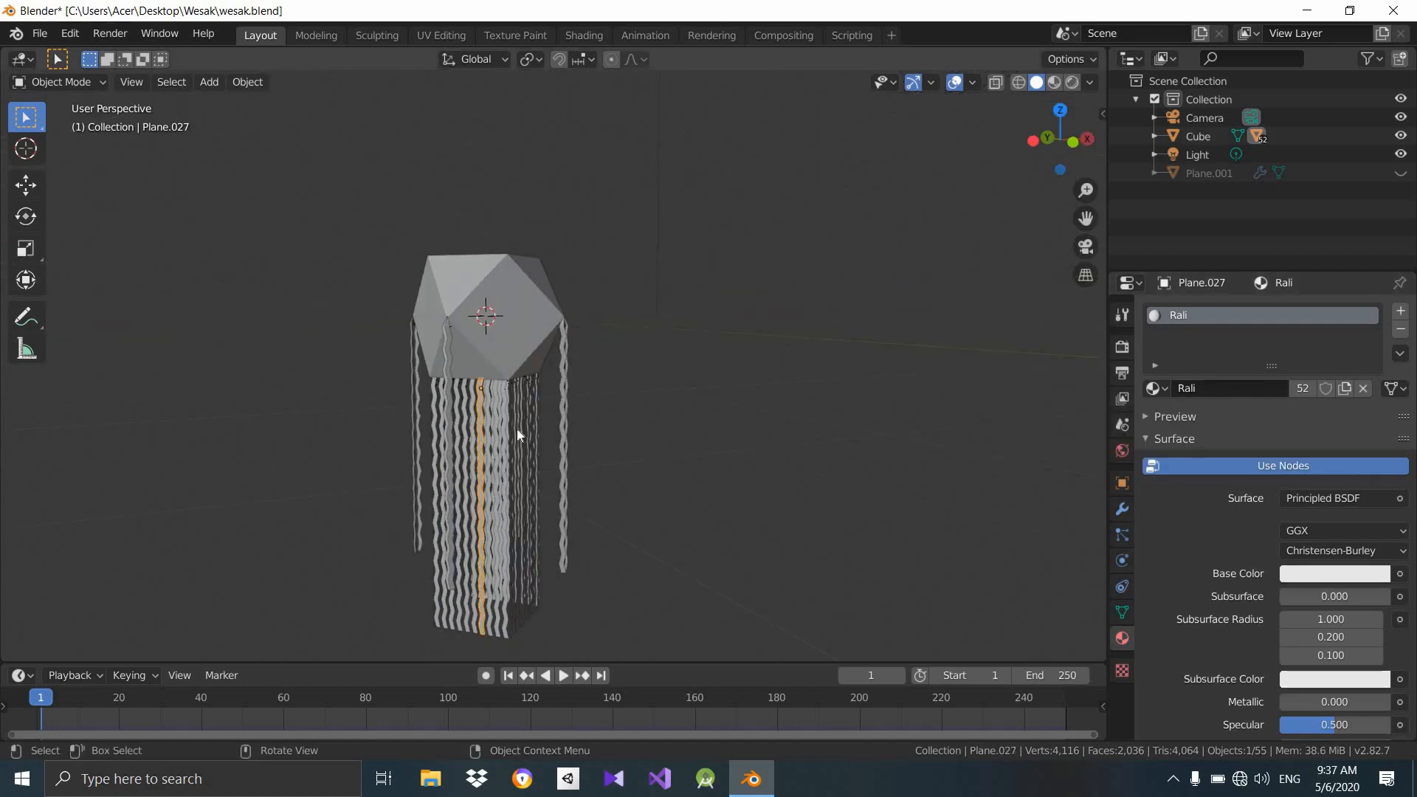
left_click(517, 435)
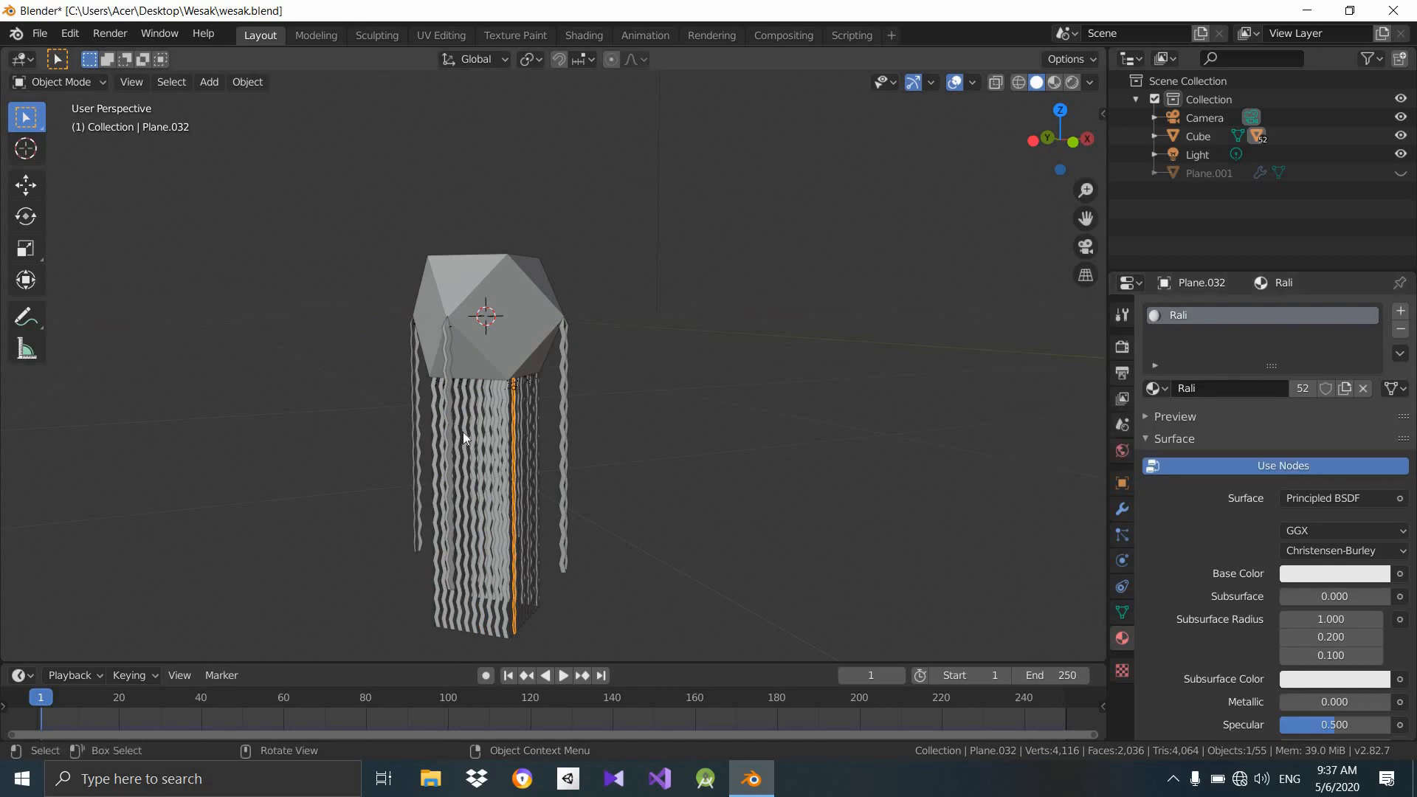
left_click_drag(368, 434, 642, 500)
key("alt+a")
left_click(509, 473)
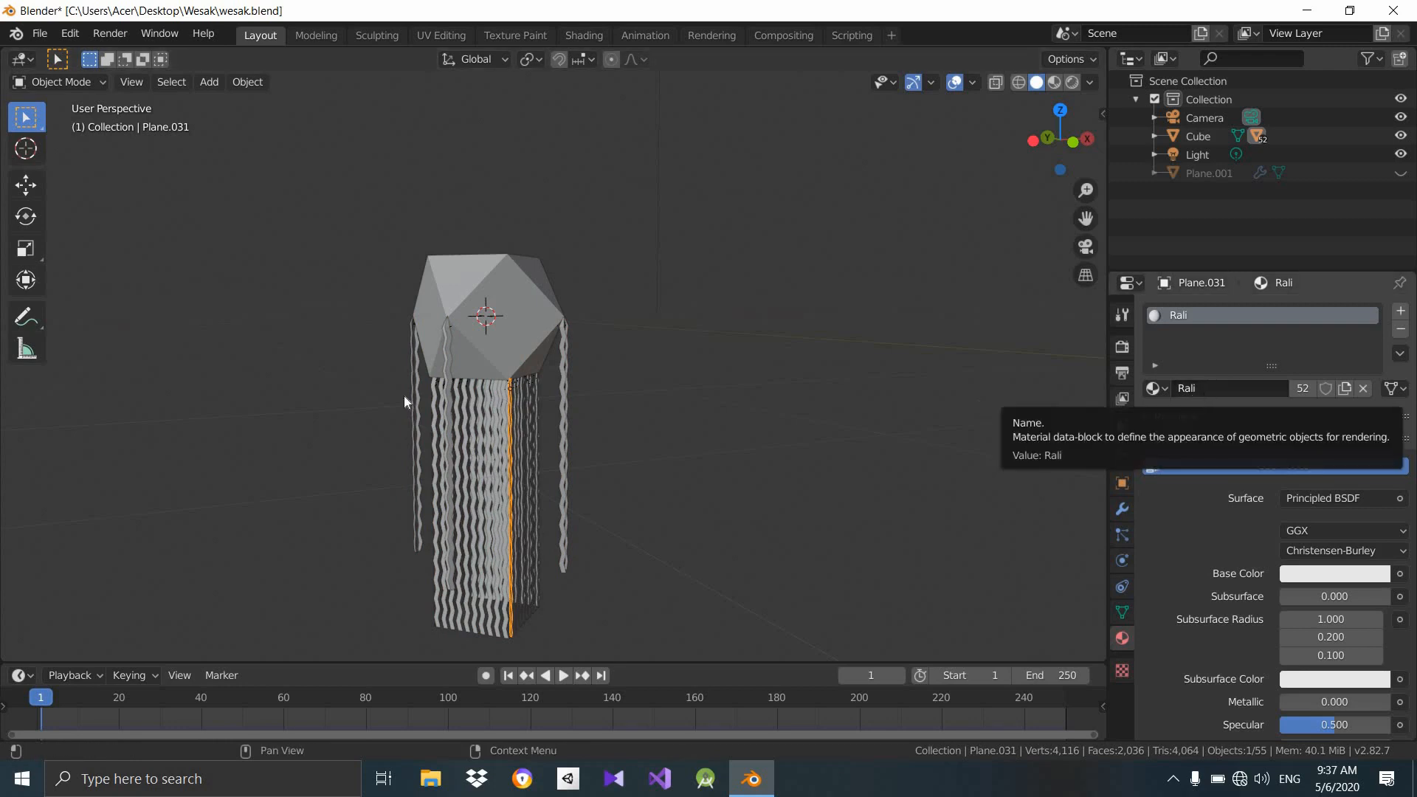
Select a strand in the front row and review the surface settings of its Rali material.
left_click(490, 433)
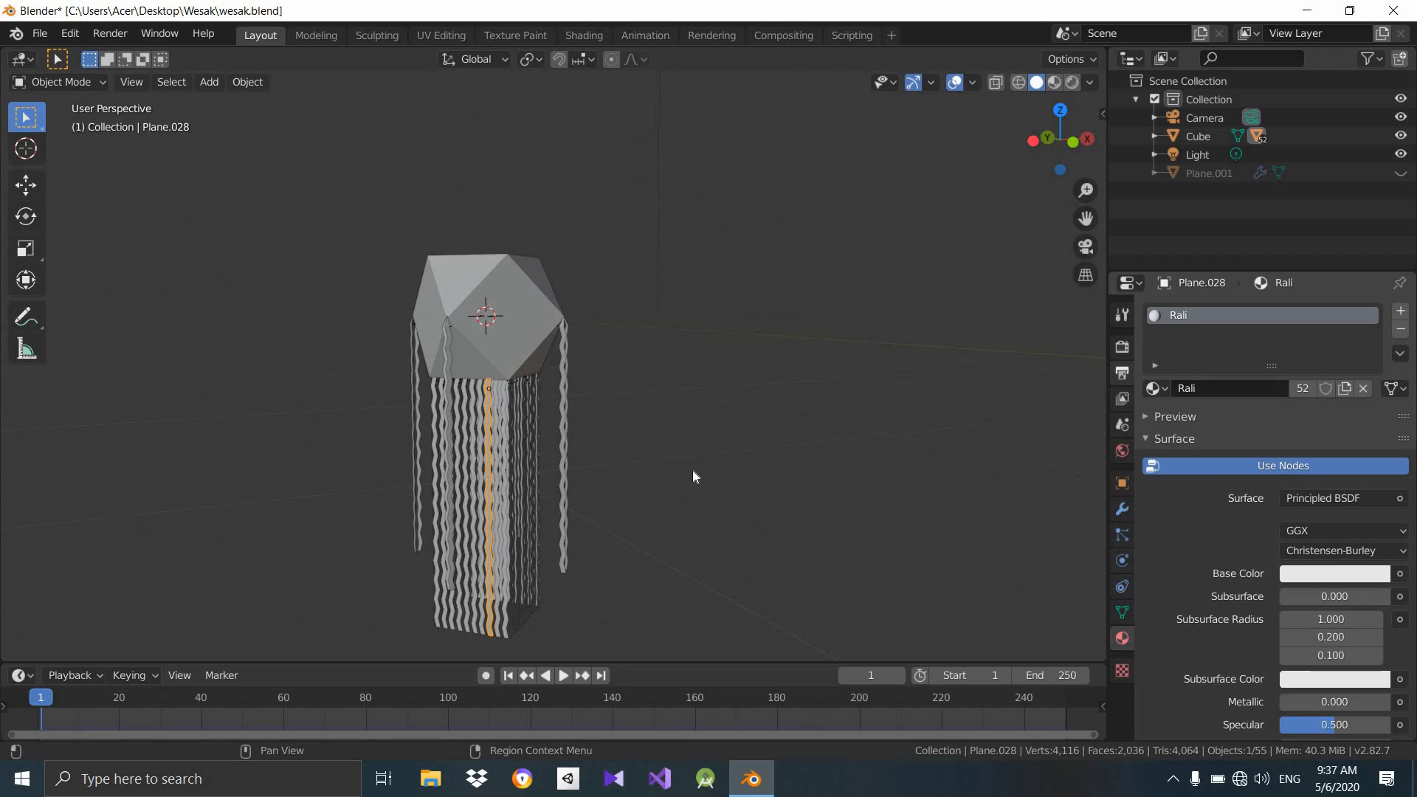
middle_click_drag(639, 445, 612, 424)
scroll(1300, 642, "down", 10)
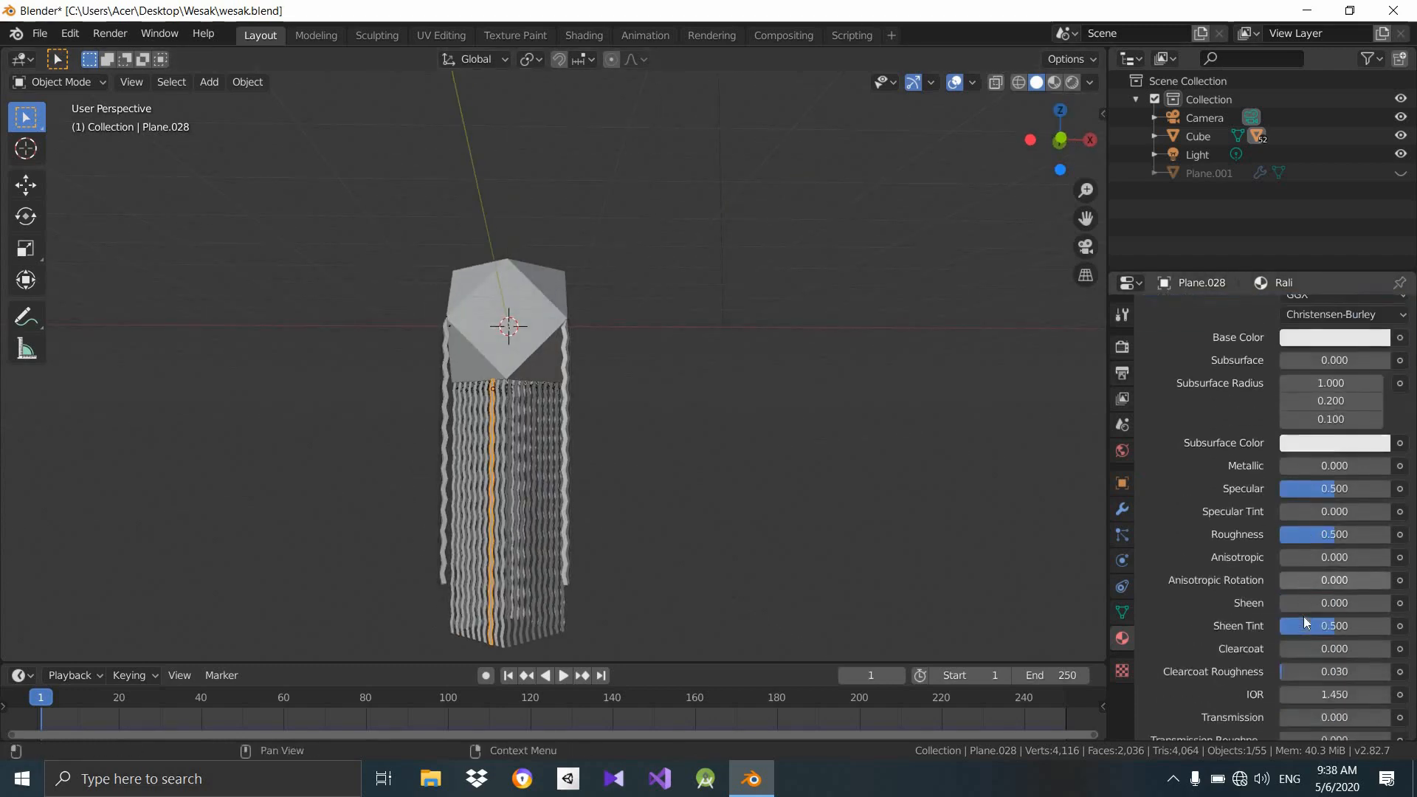
scroll(1355, 456, "up", 6)
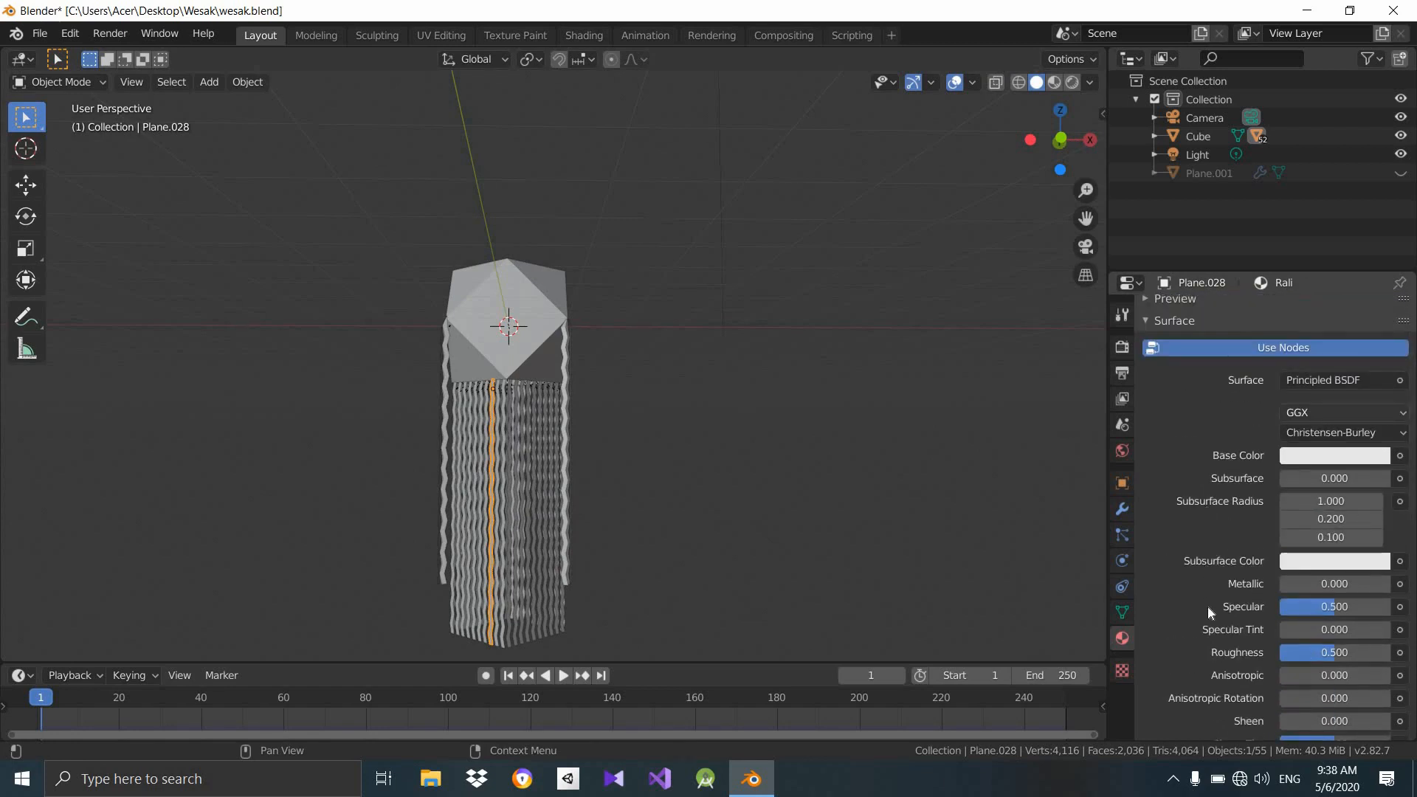
scroll(1338, 685, "down", 3)
scroll(1338, 685, "down", 10)
scroll(1339, 685, "up", 13)
scroll(1339, 685, "up", 4)
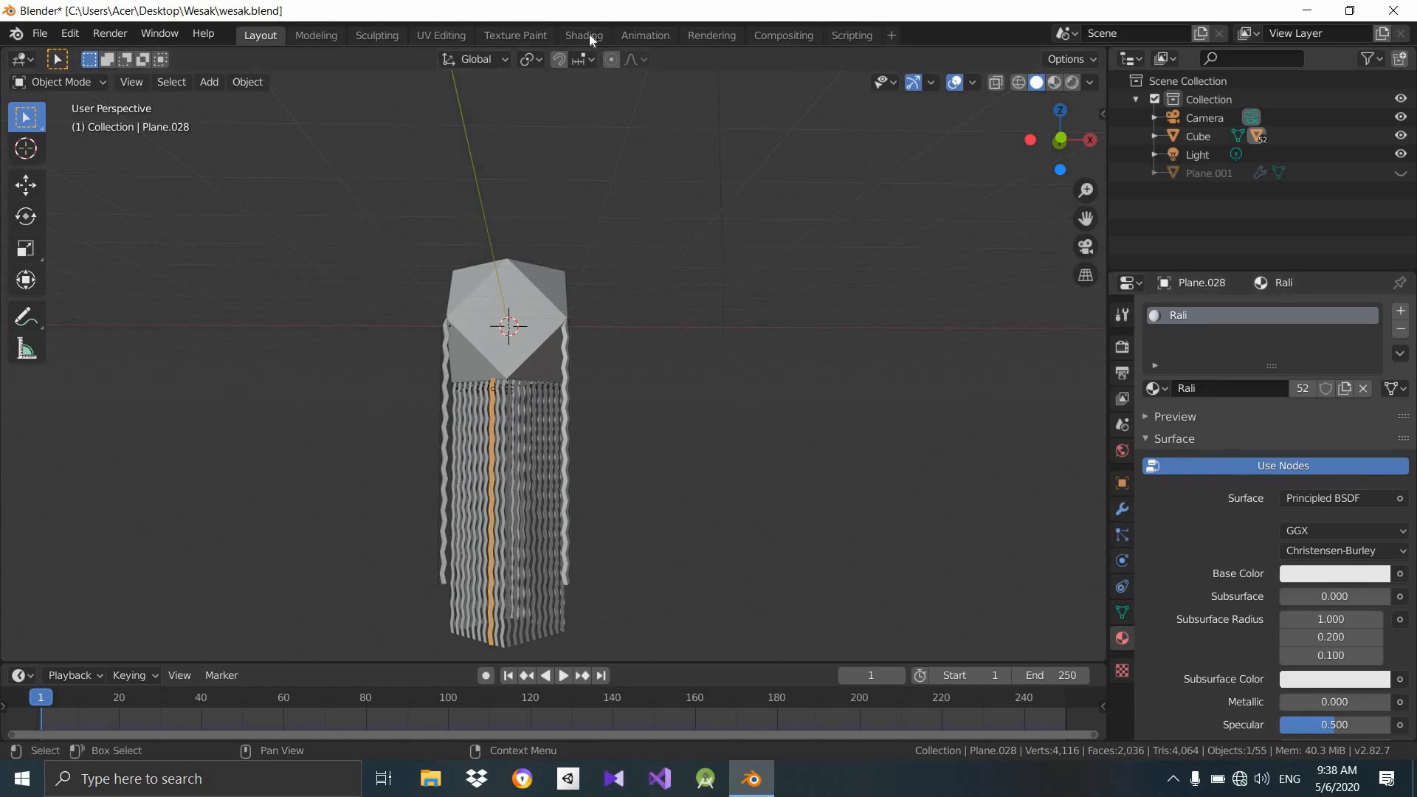
Add a new general Shading workspace and enlarge its node editor area to show the Rali material's nodes.
left_click(892, 36)
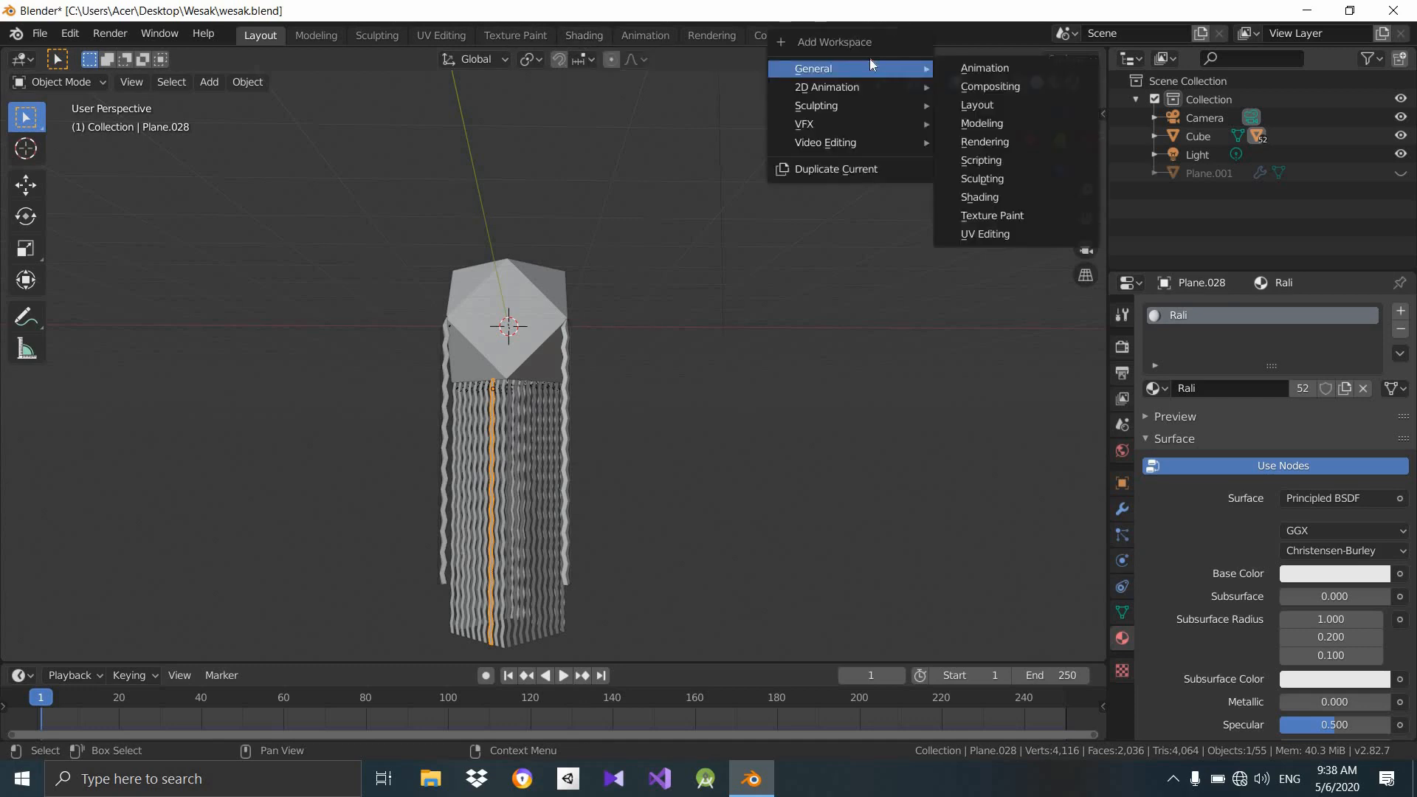
mouse_move(871, 76)
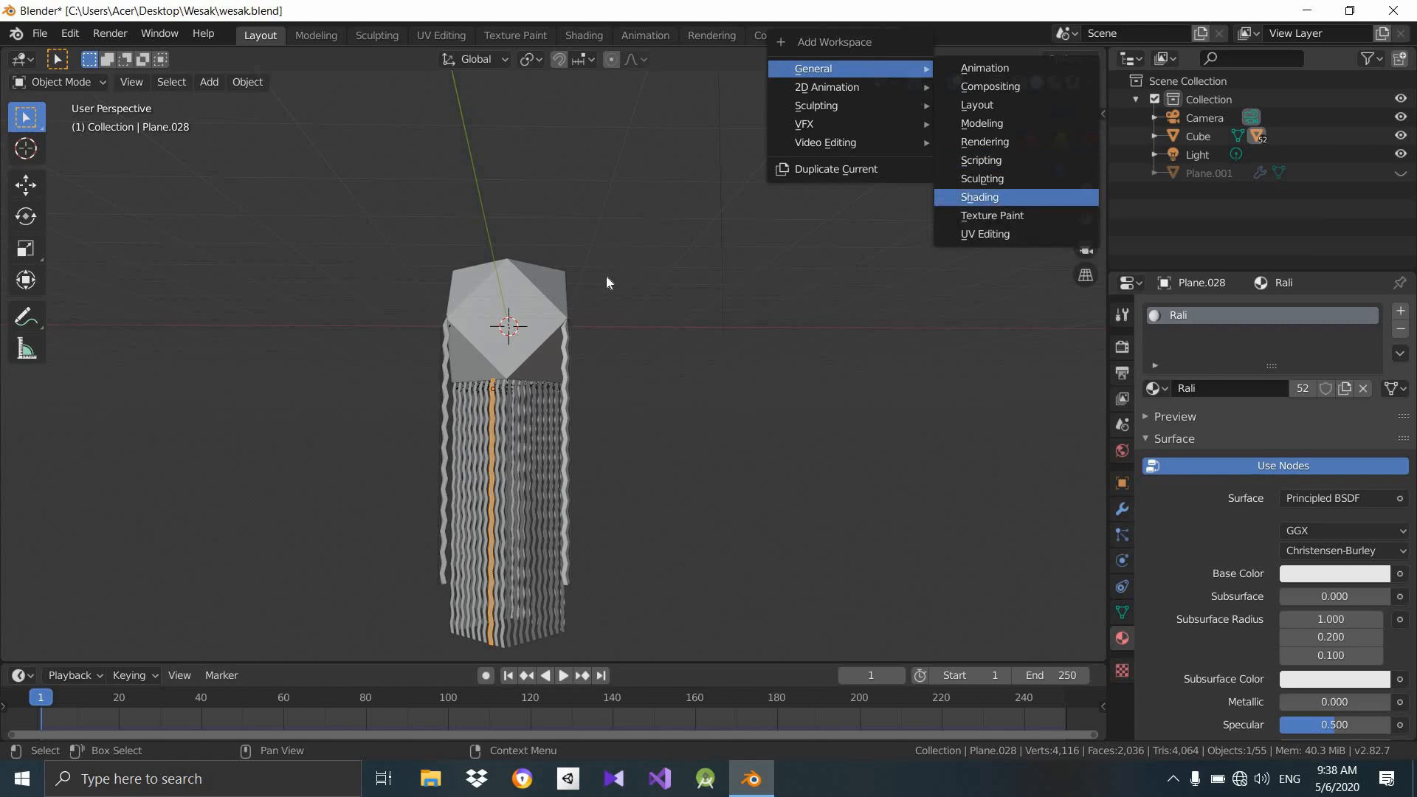
key("Return")
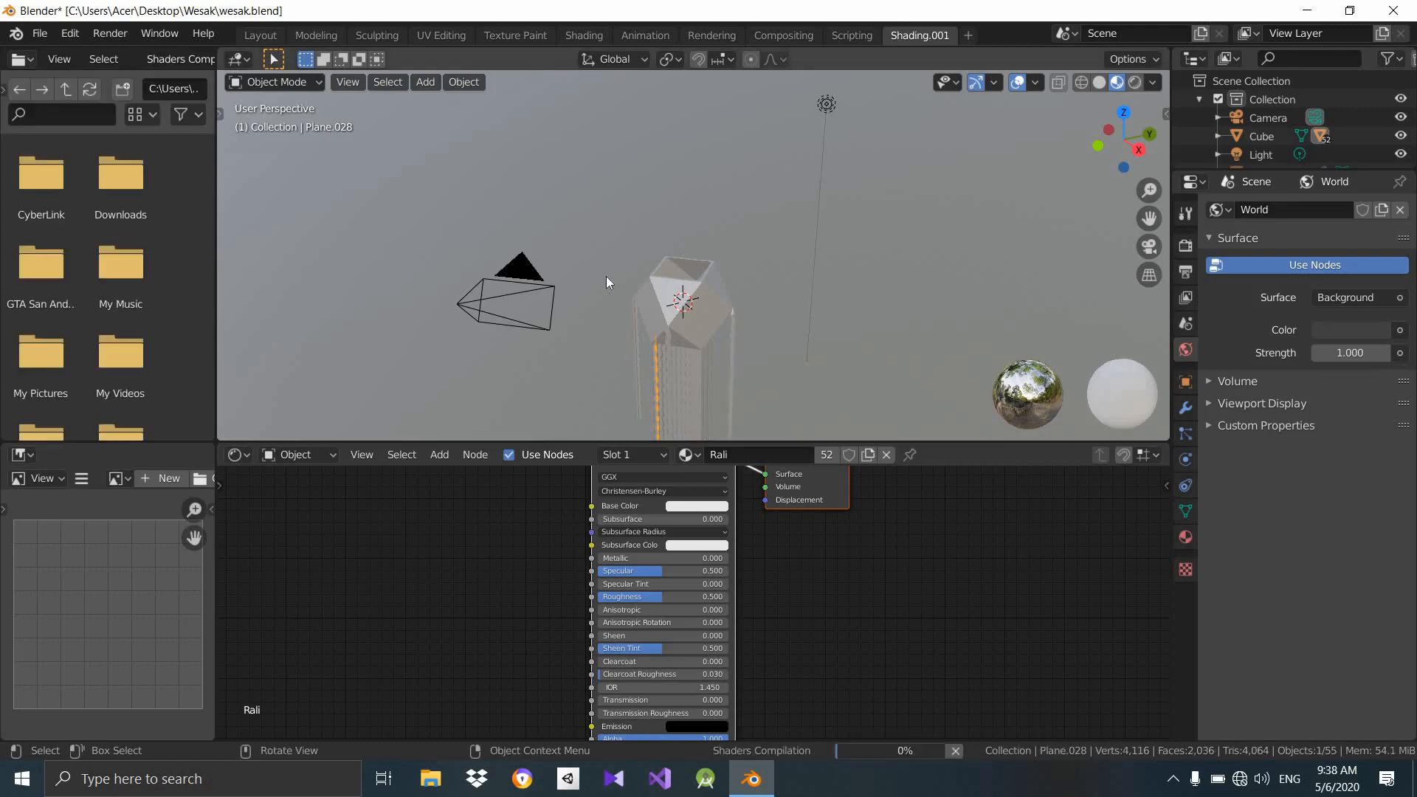
middle_click_drag(606, 283, 768, 343)
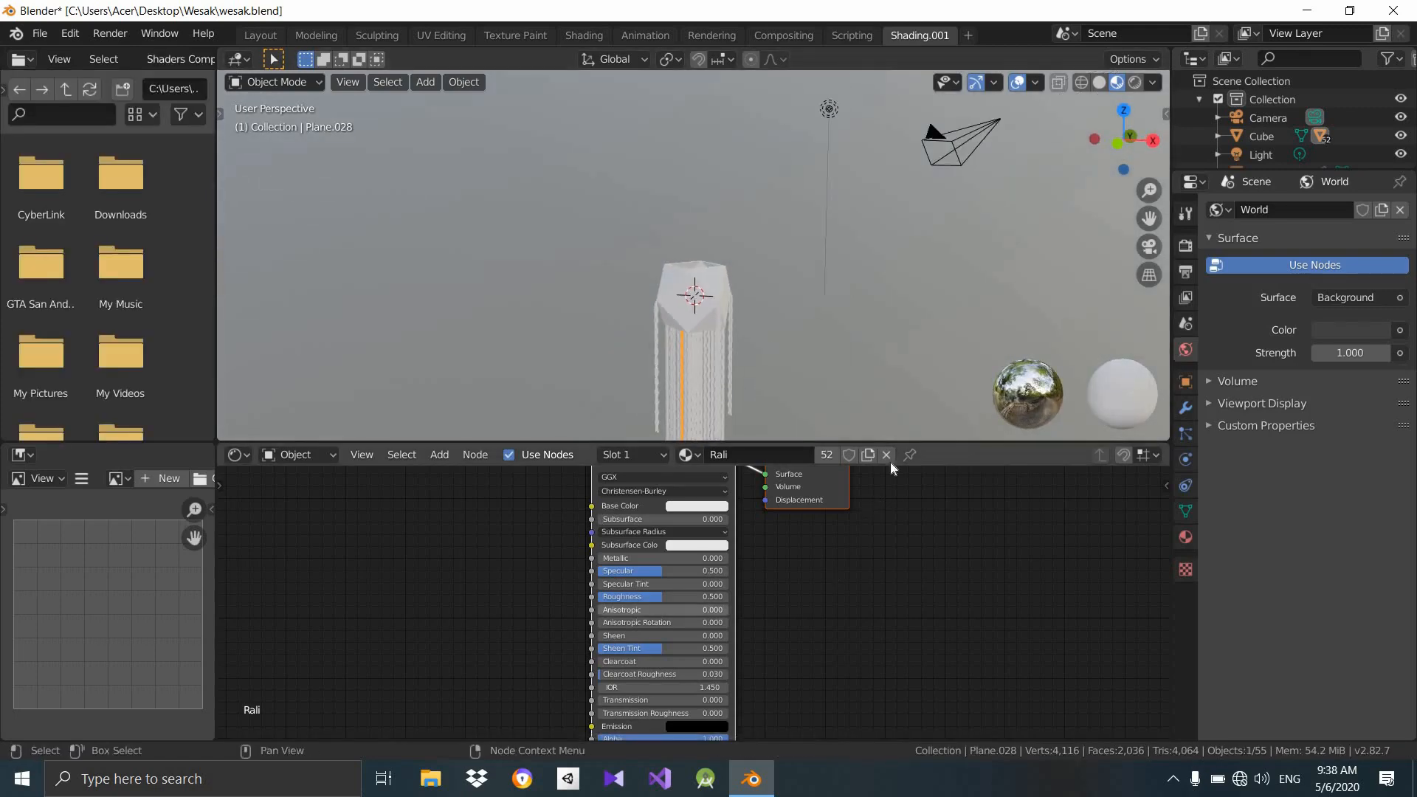
left_click_drag(912, 445, 913, 316)
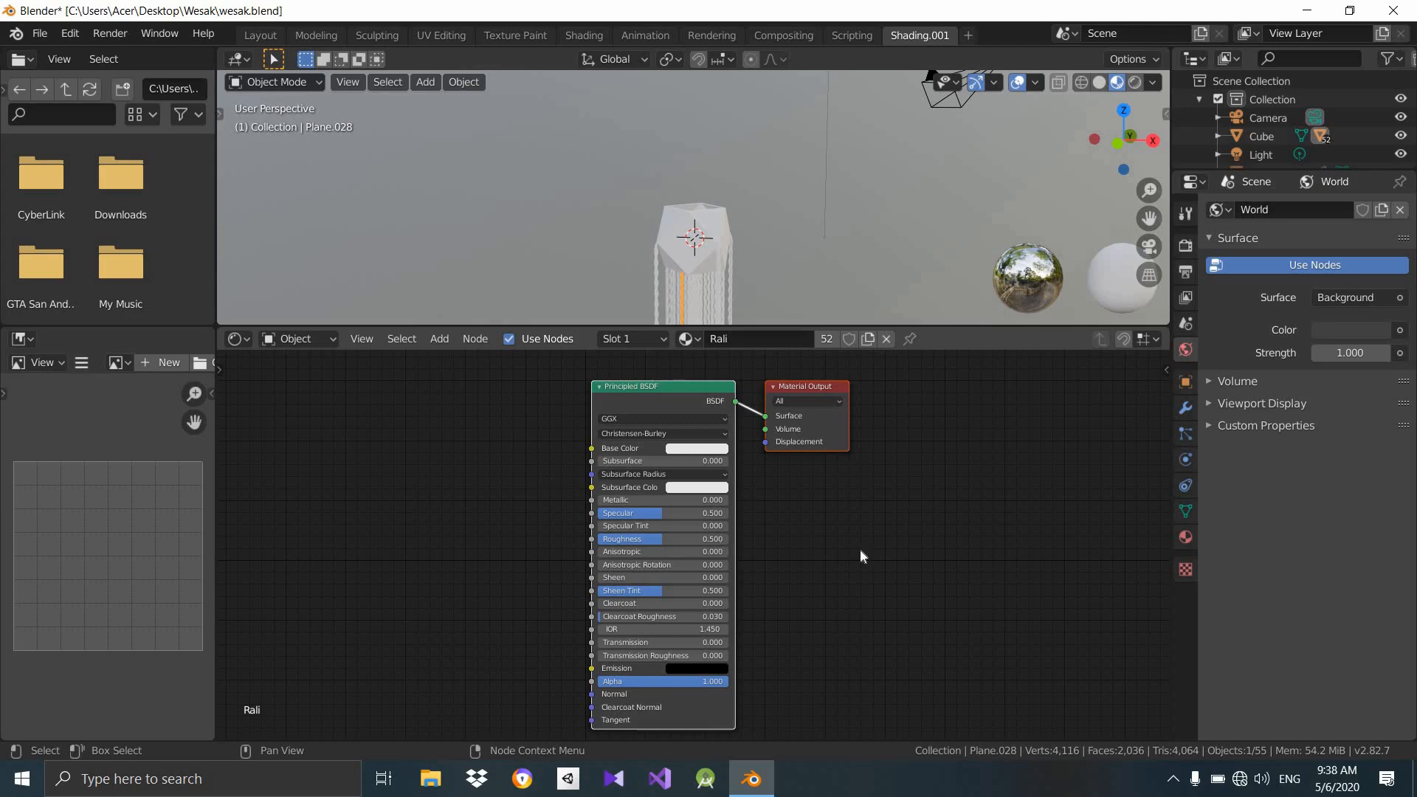
Spread the Principled BSDF and Material Output nodes farther apart in the Rali node graph.
left_click(757, 426)
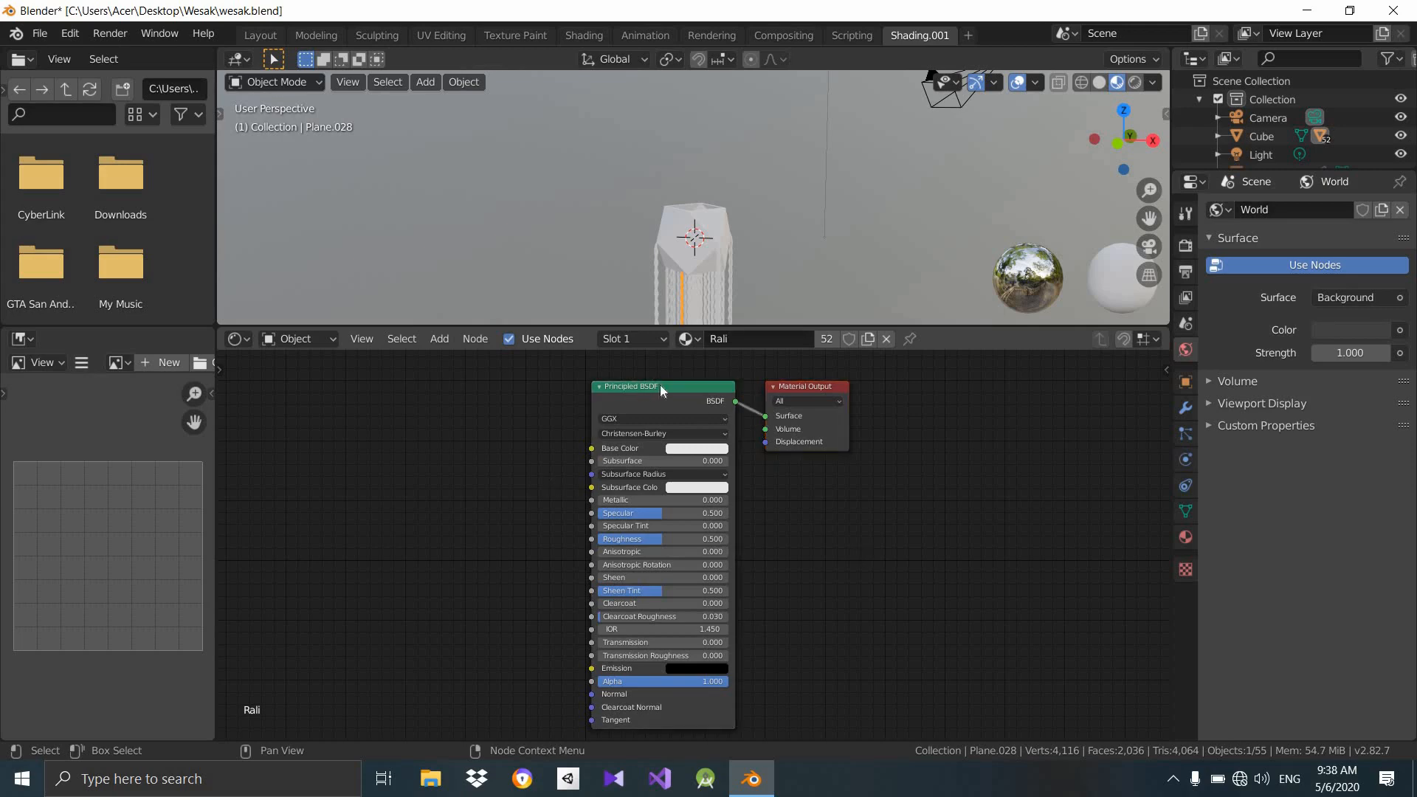
left_click(679, 387)
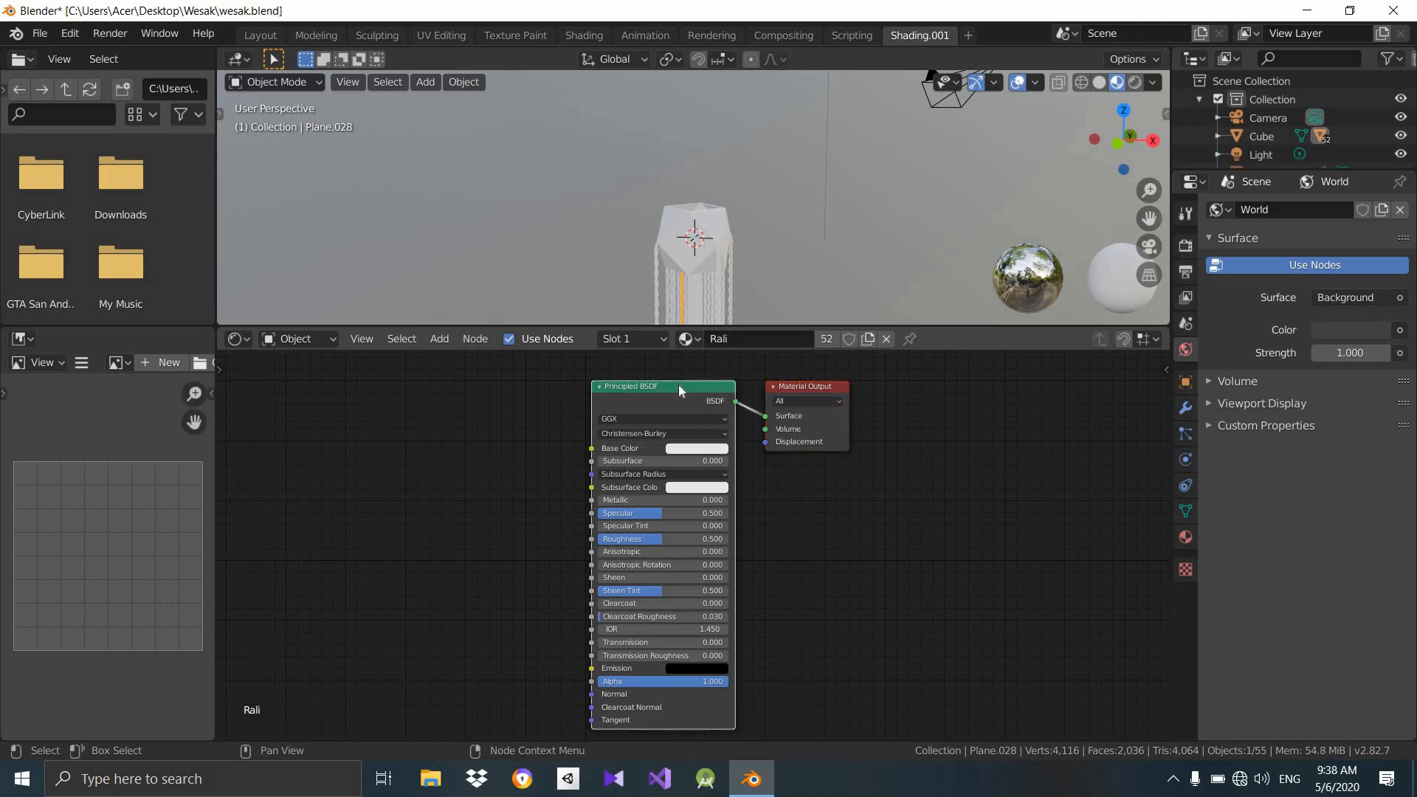
left_click_drag(588, 384, 628, 383)
left_click_drag(816, 389, 1040, 384)
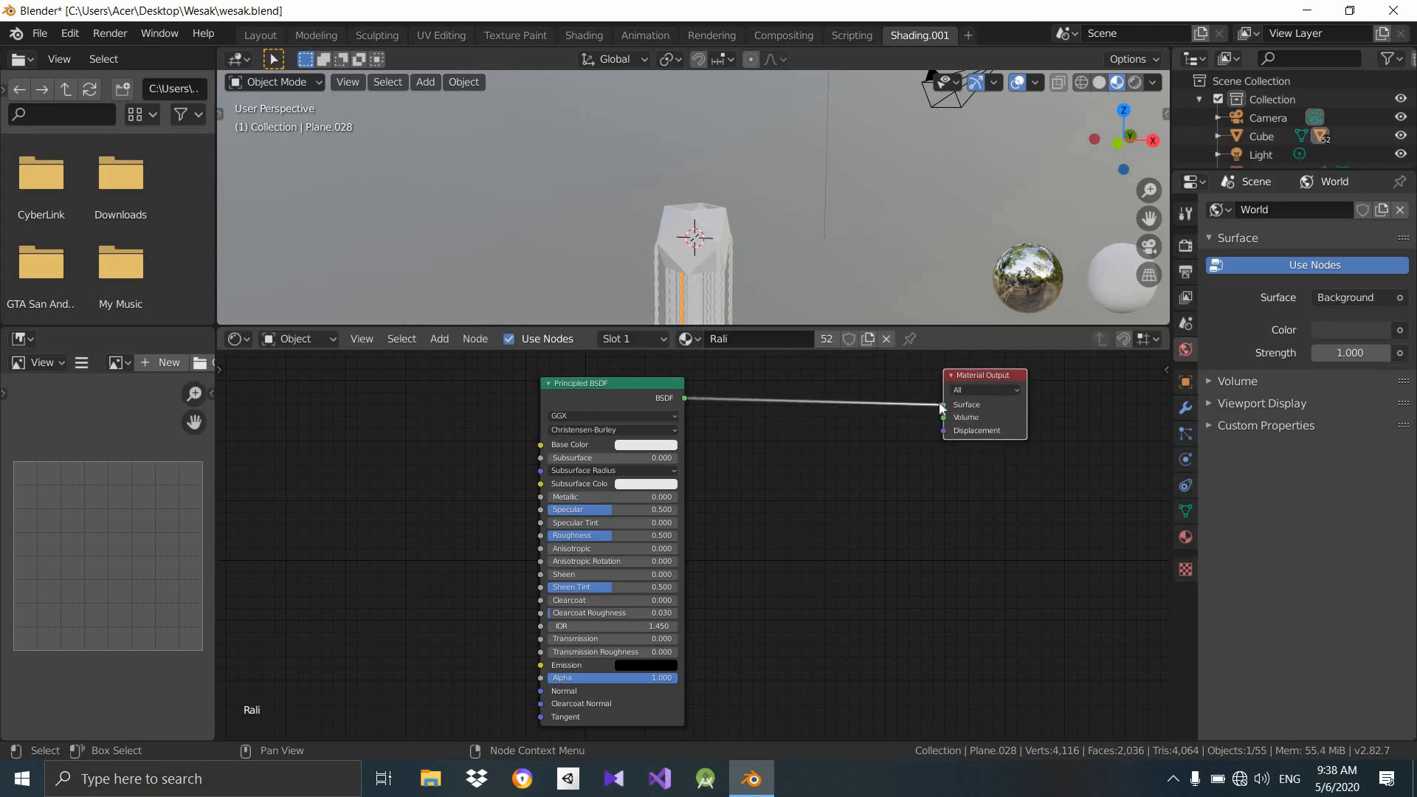
Try linking the BSDF output to the Material Output's Displacement input, detach it, and relink it to Surface.
mouse_move(943, 404)
left_mouse_down()
mouse_move(841, 417)
mouse_move(684, 405)
mouse_move(943, 430)
left_mouse_up()
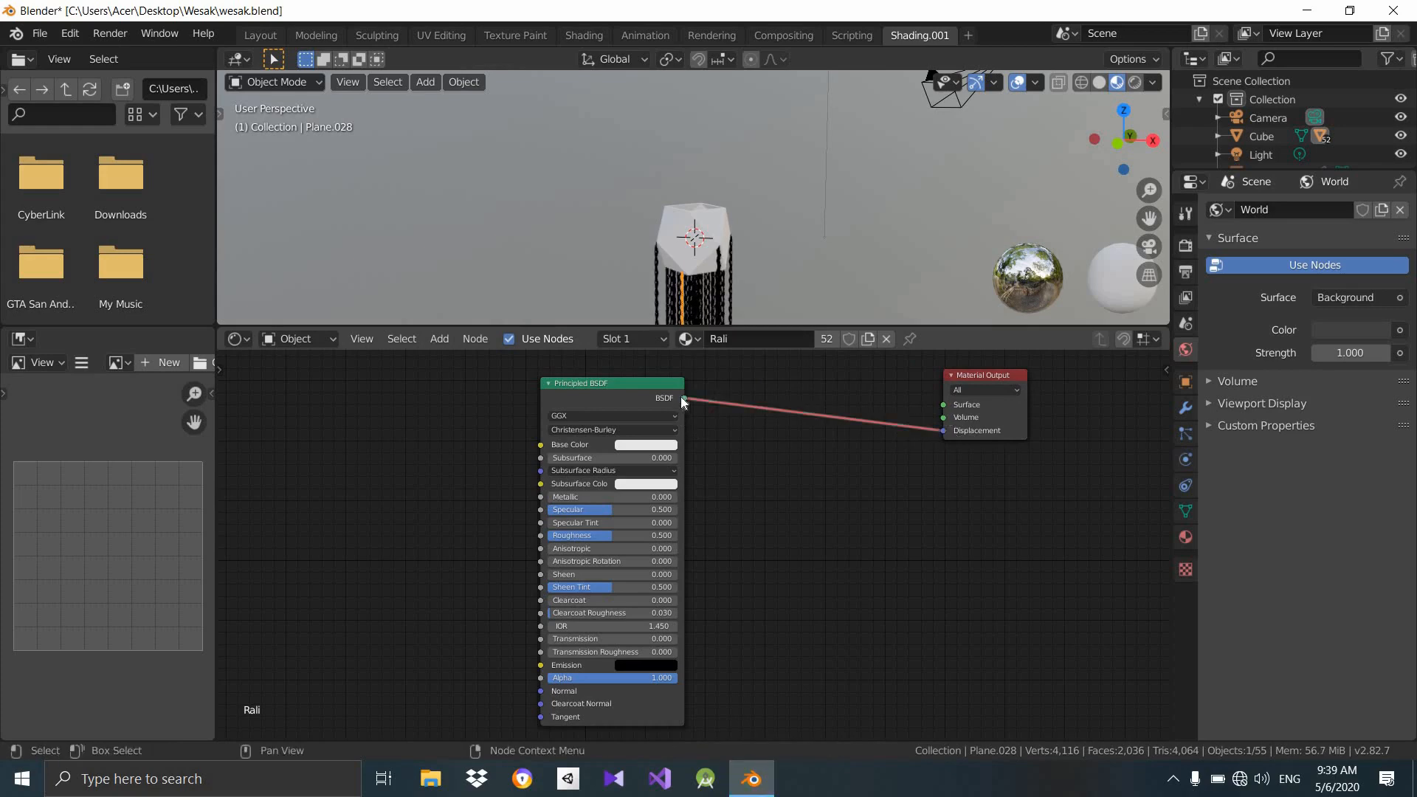
left_click_drag(684, 398, 1008, 411)
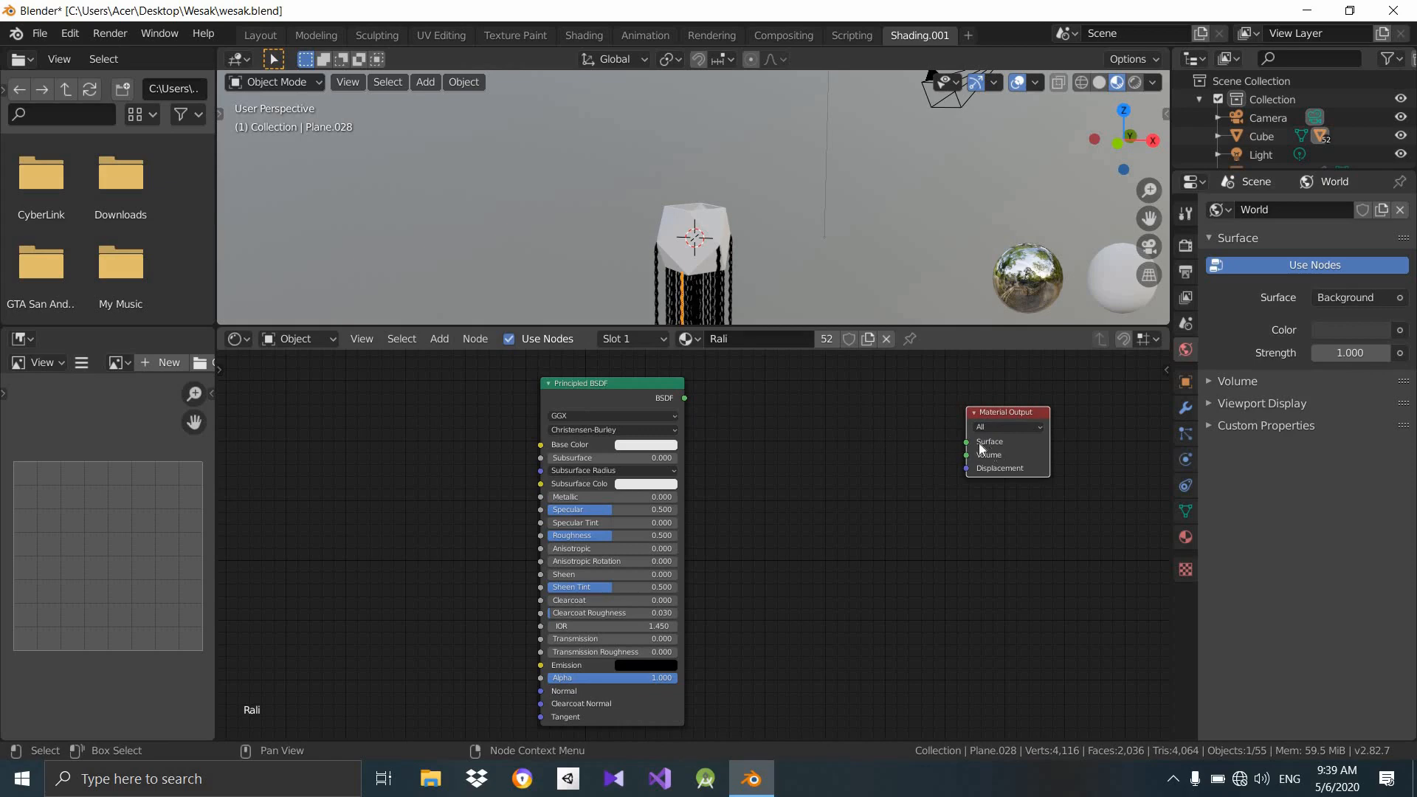
left_click_drag(966, 443, 923, 423)
left_click_drag(966, 443, 859, 419)
left_click_drag(668, 387, 701, 386)
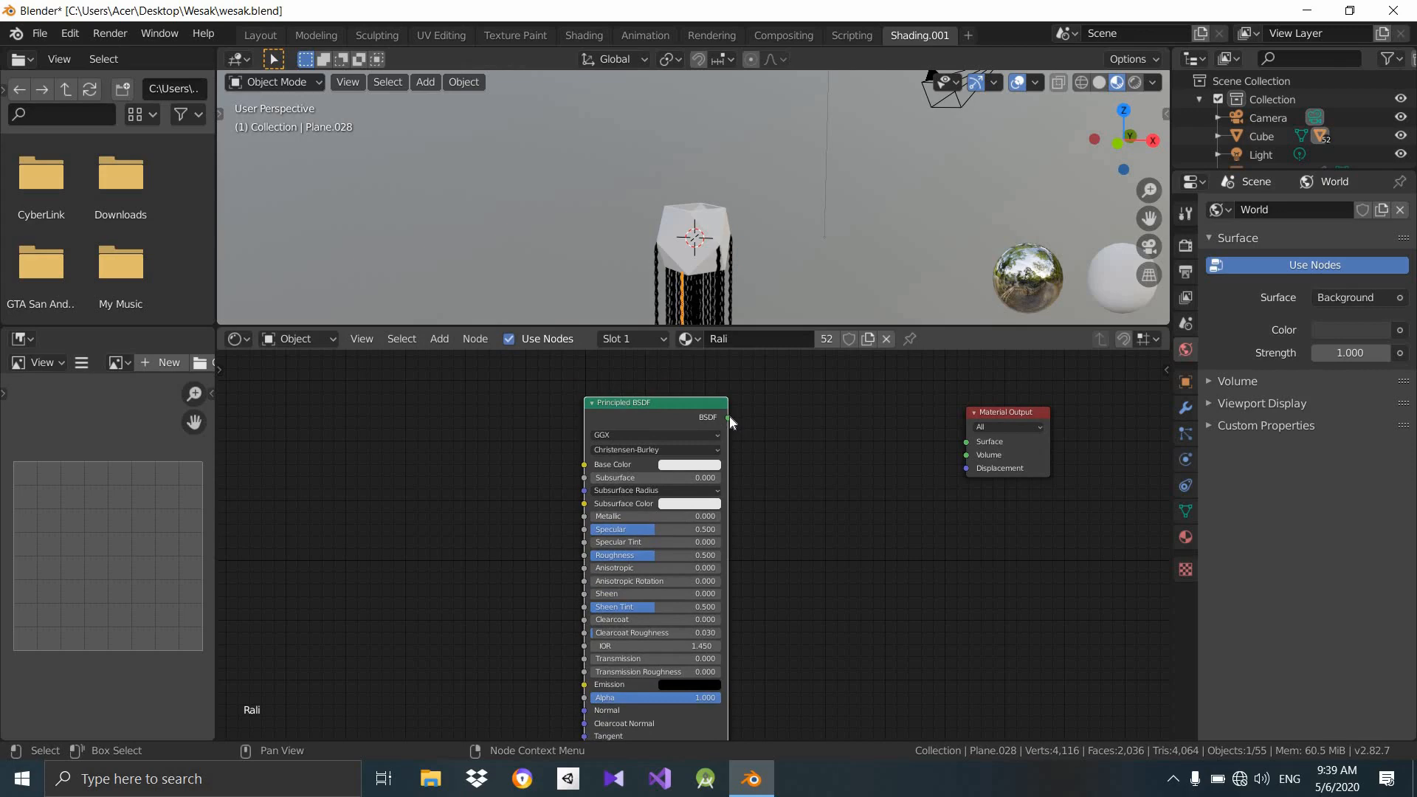
left_click_drag(728, 418, 967, 442)
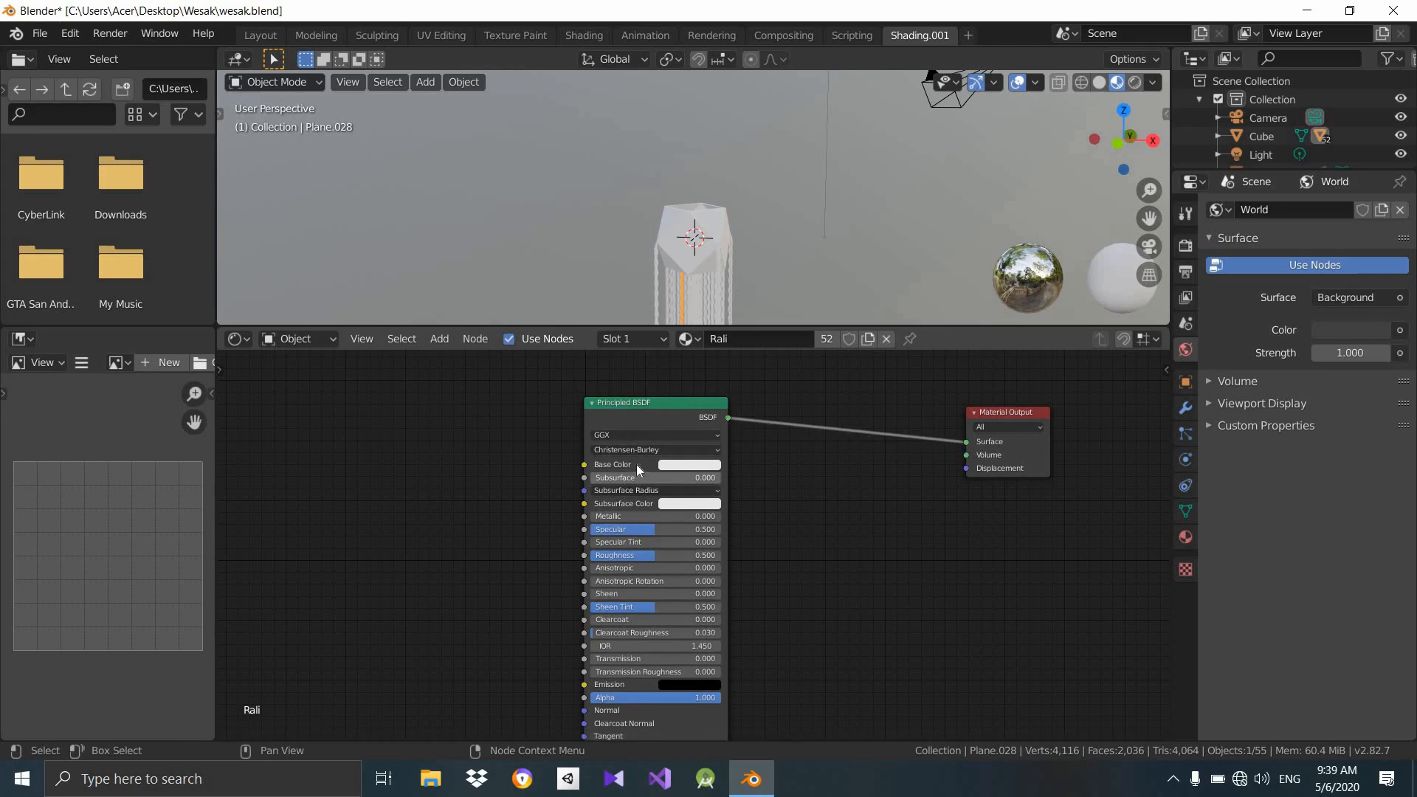
Pick a green base color for the Rali material, with hue 0.319 and saturation 0.647, and inspect the strands.
left_click(679, 464)
left_click_drag(708, 338, 683, 324)
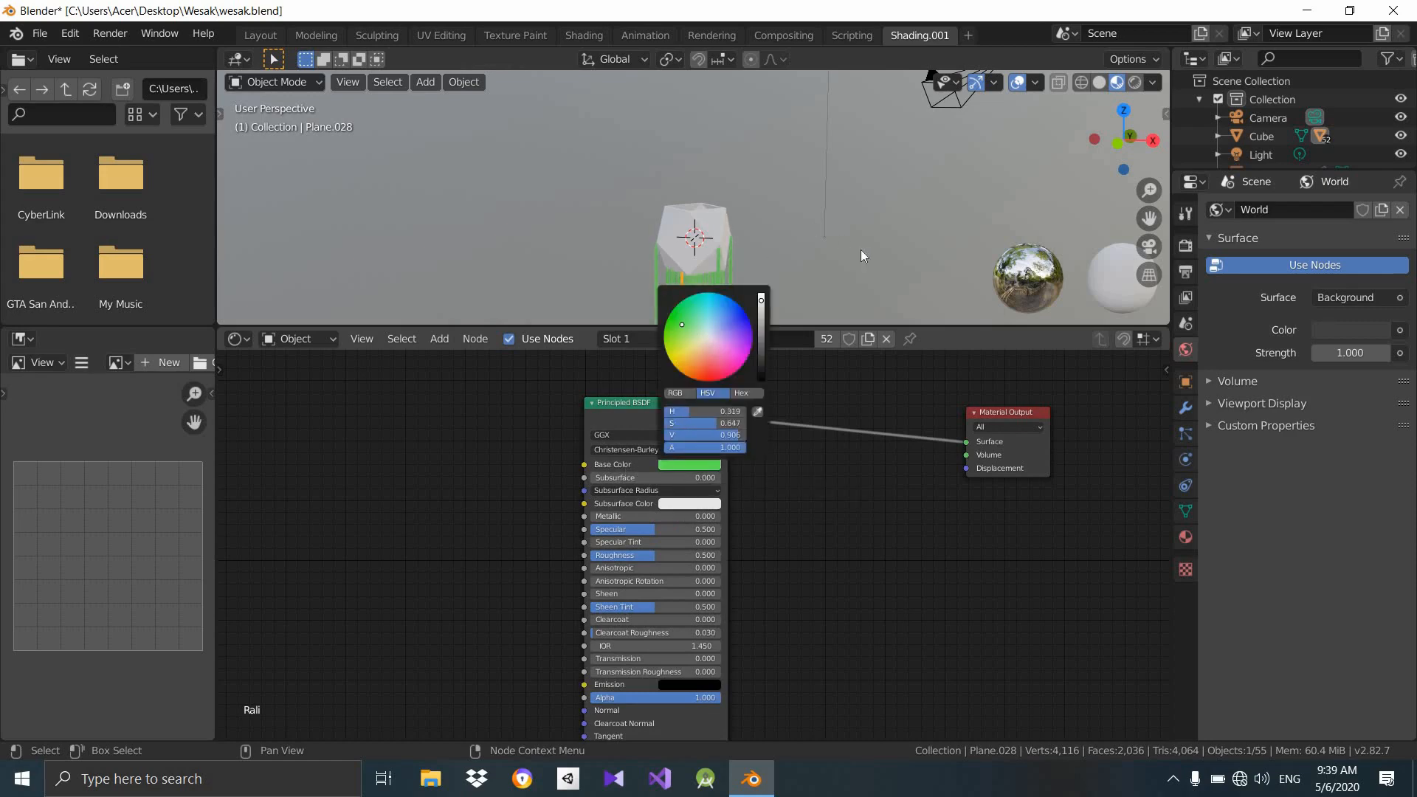
scroll(684, 272, "up", 2)
middle_click_drag(666, 250, 728, 185)
scroll(717, 243, "down", 1)
scroll(750, 178, "up", 1)
scroll(742, 179, "up", 3)
scroll(747, 183, "up", 1)
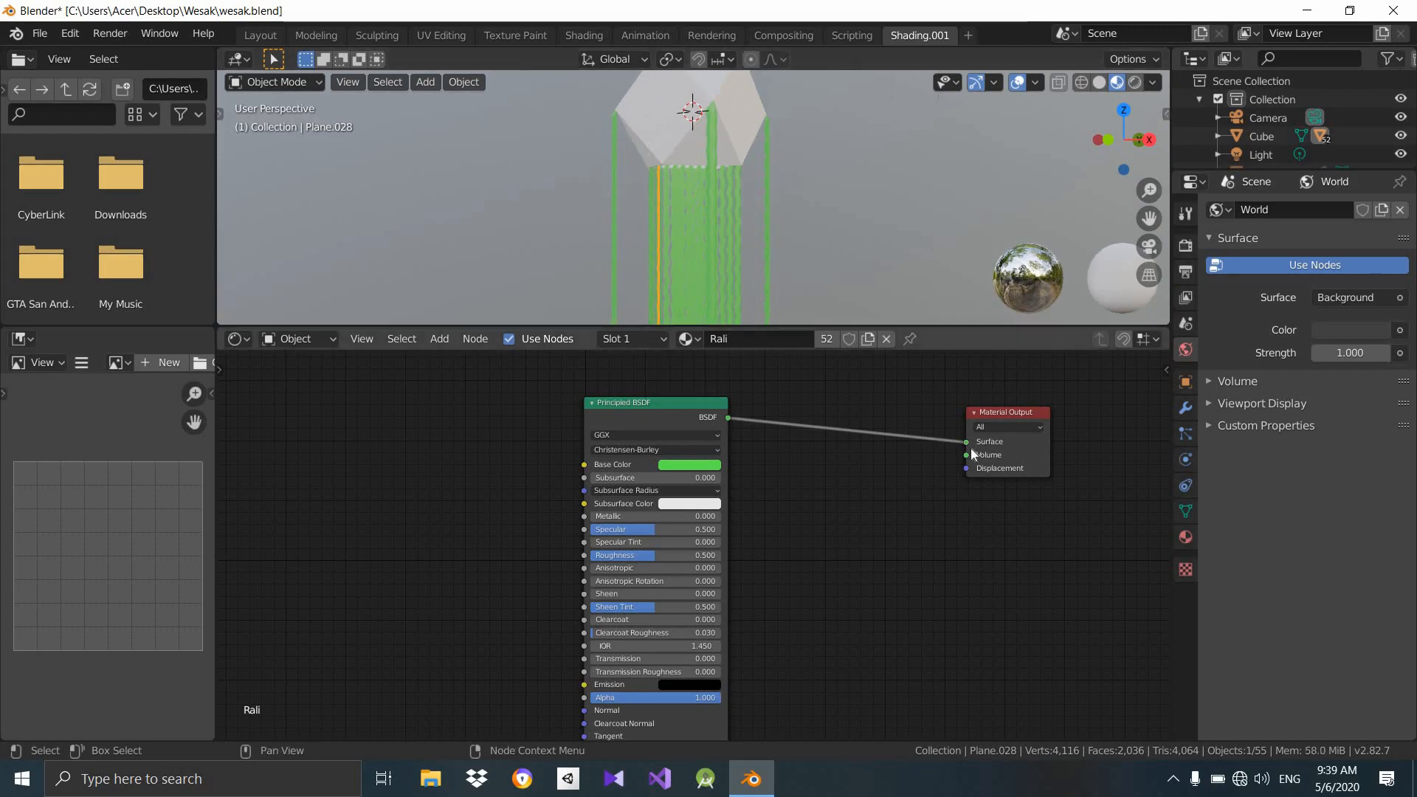
Cut the link between the Principled BSDF and Material Output nodes, and reconnect BSDF to Surface.
right_click_drag(923, 451, 919, 430, "ctrl")
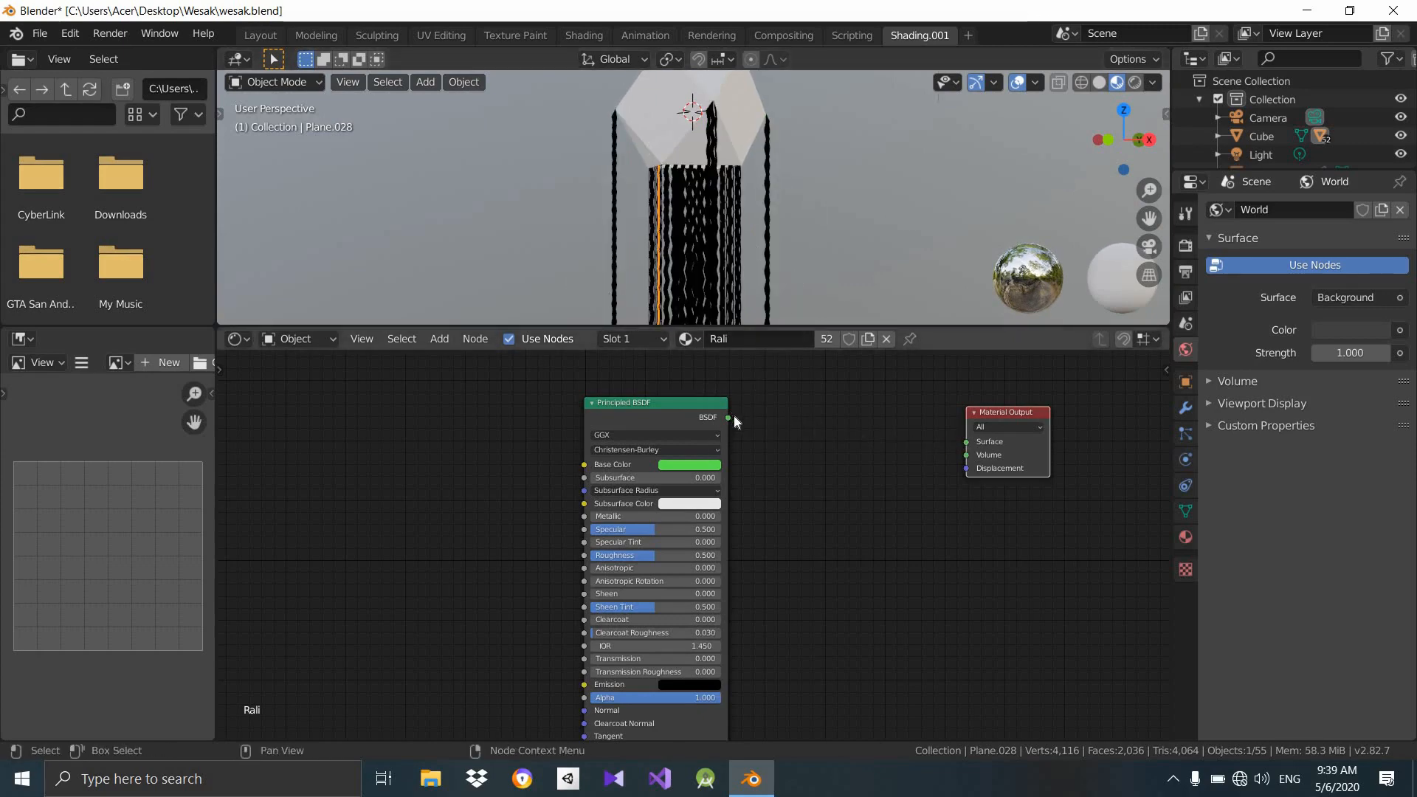
left_click_drag(727, 417, 966, 441)
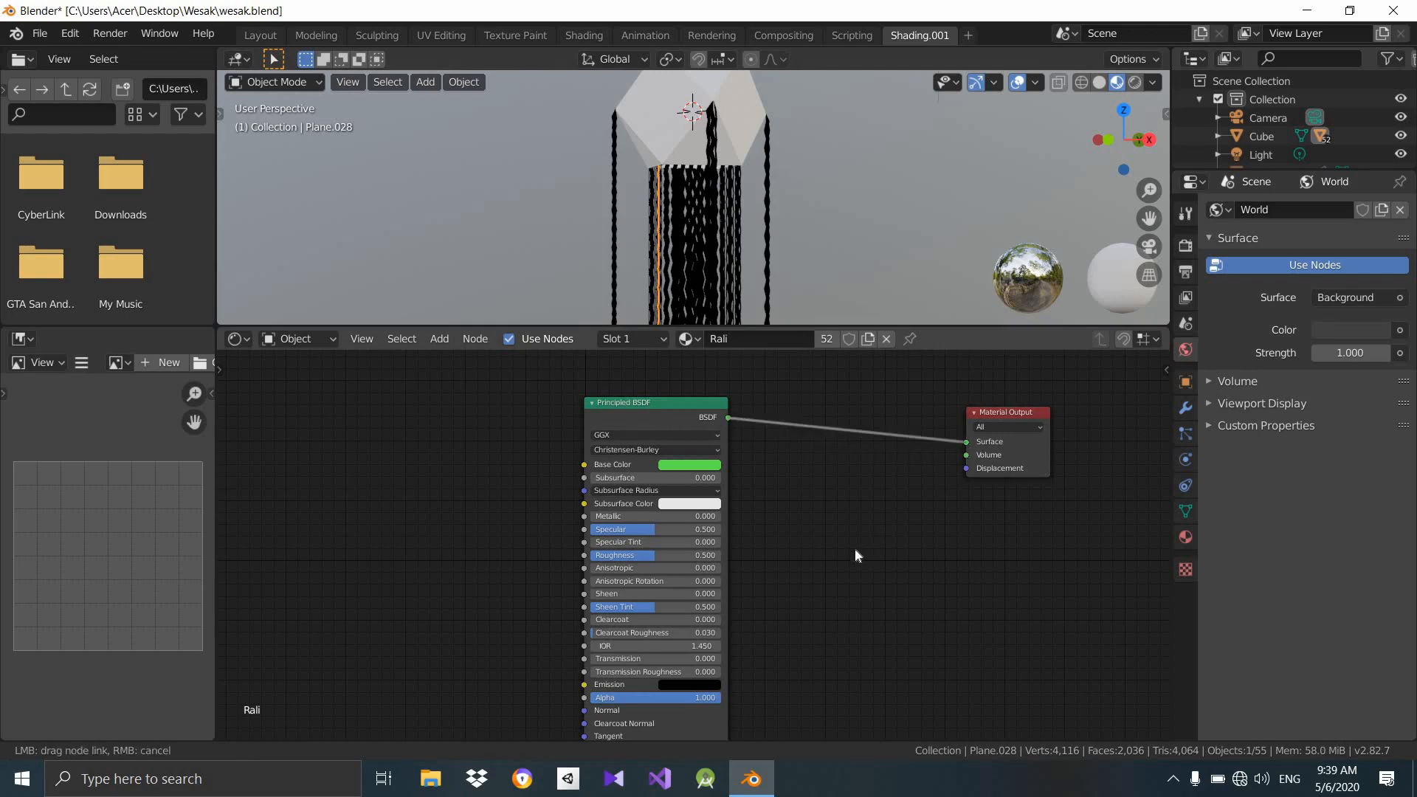
scroll(855, 547, "down", 3)
scroll(717, 236, "down", 3)
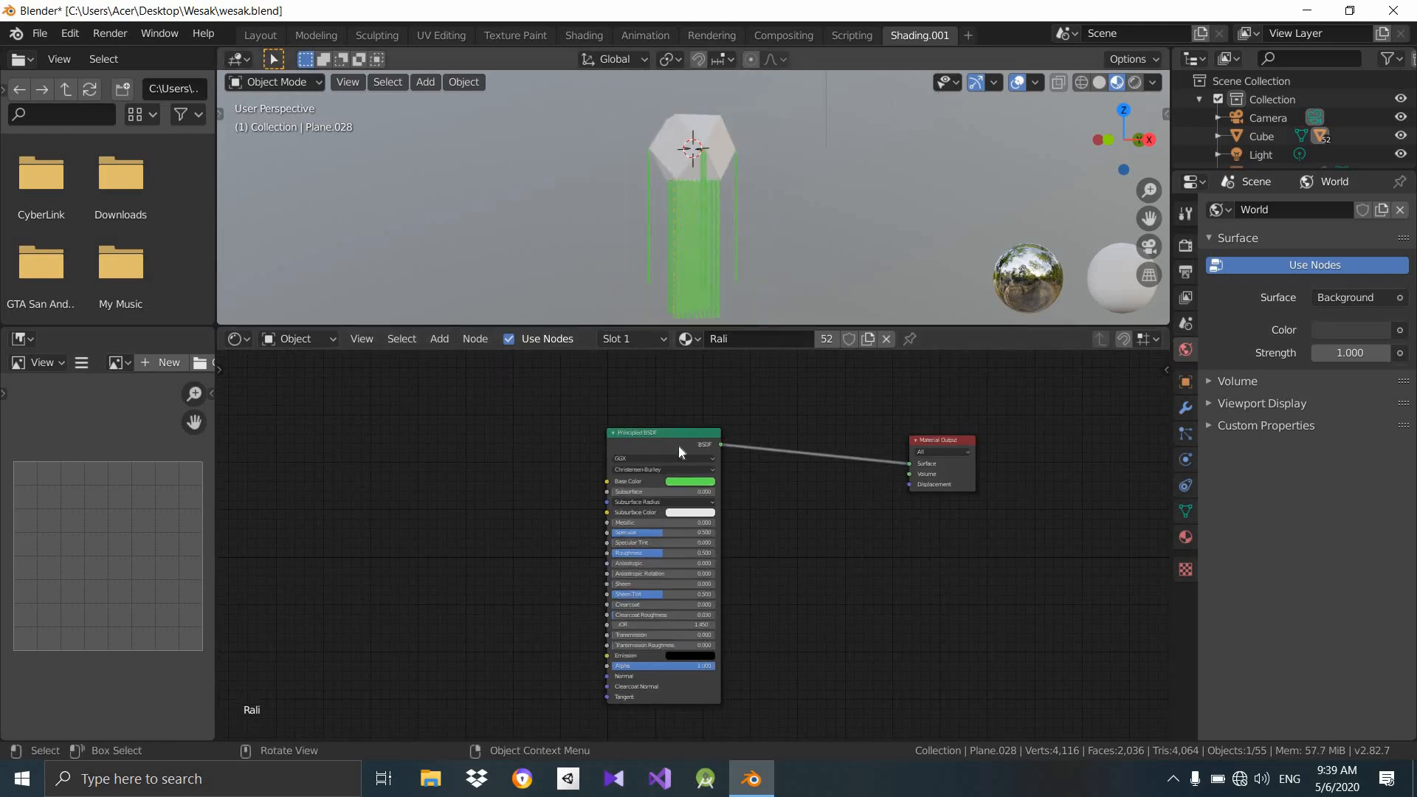
Move the Principled BSDF node right beside the Material Output node, leaving free space before it.
key("g")
left_click(839, 467)
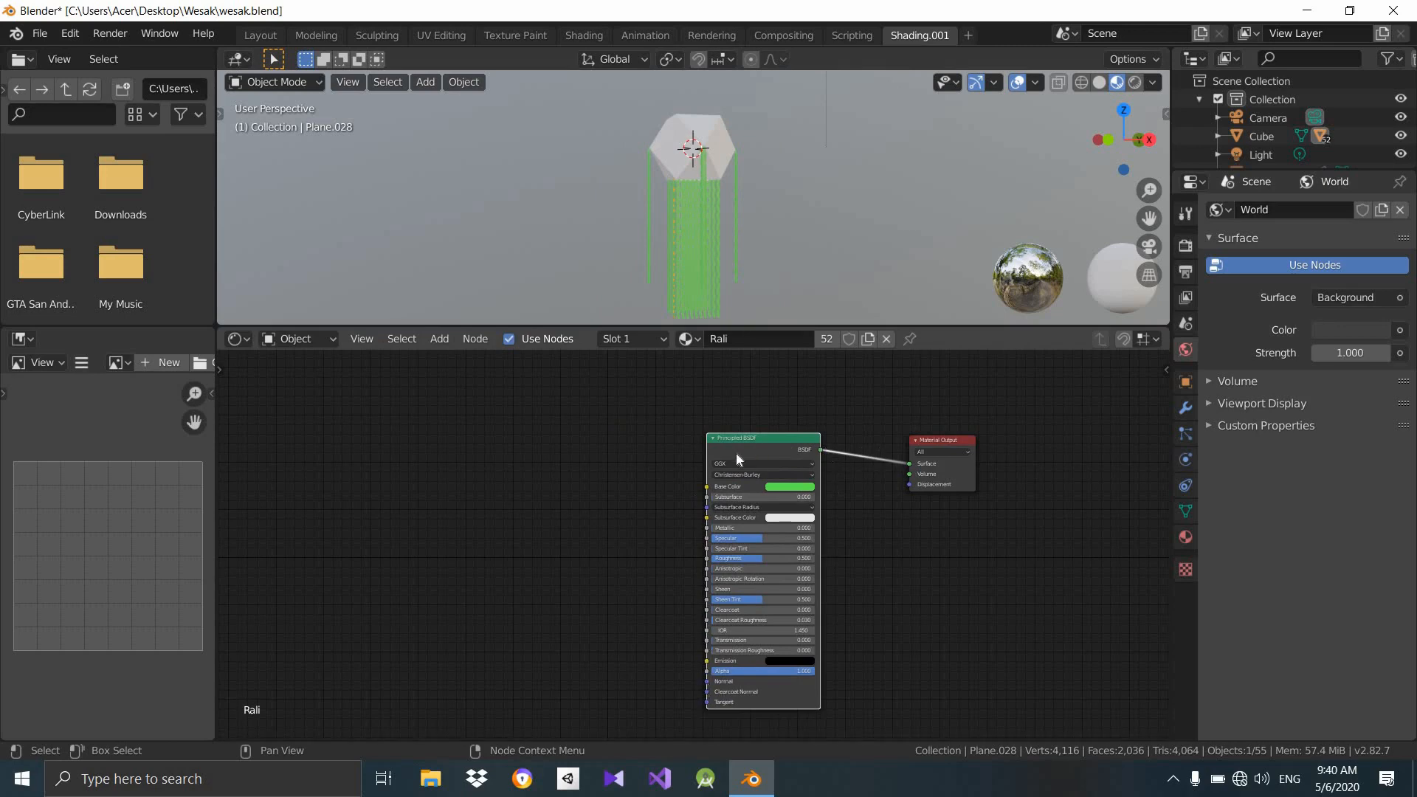
left_click(447, 338)
left_click_drag(780, 443, 825, 452)
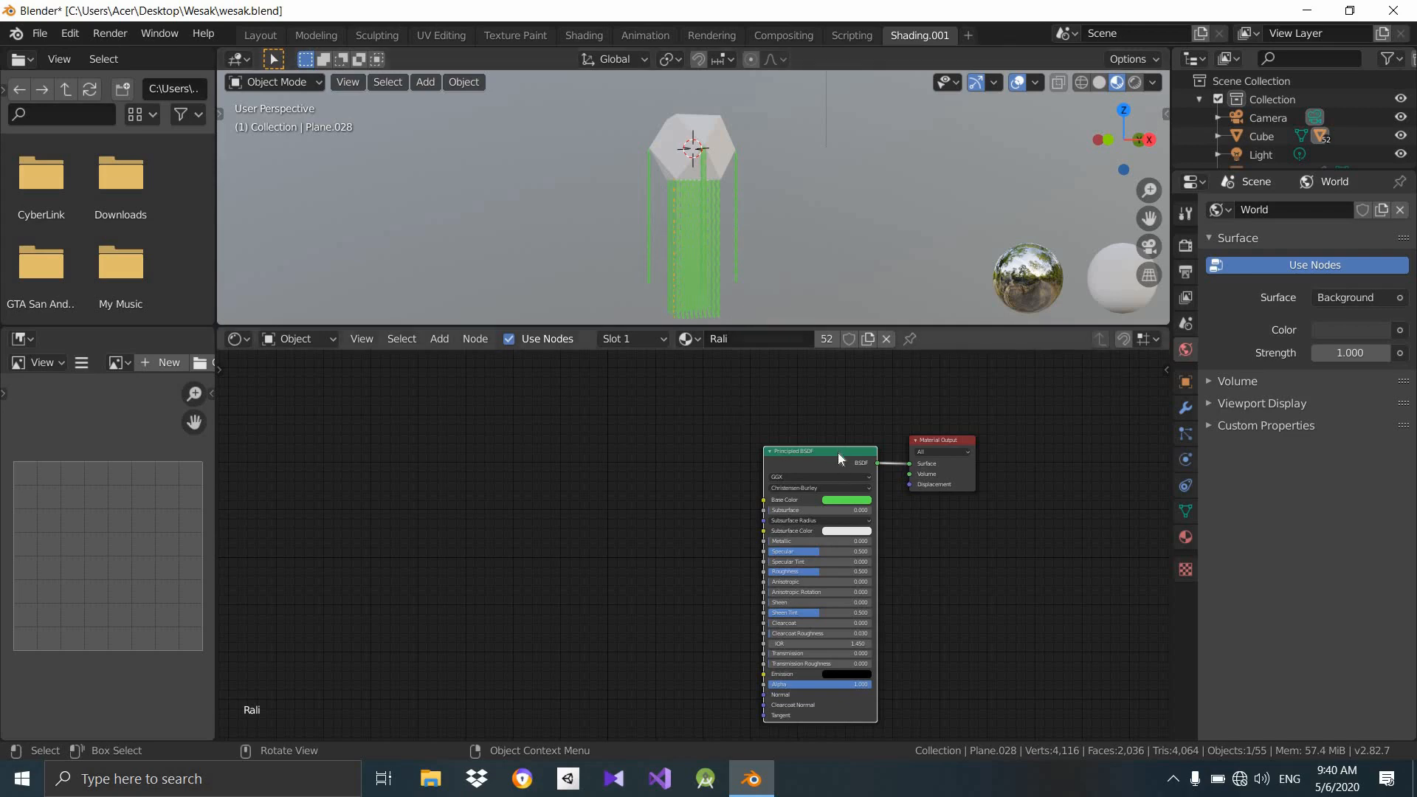
left_click_drag(839, 453, 856, 453)
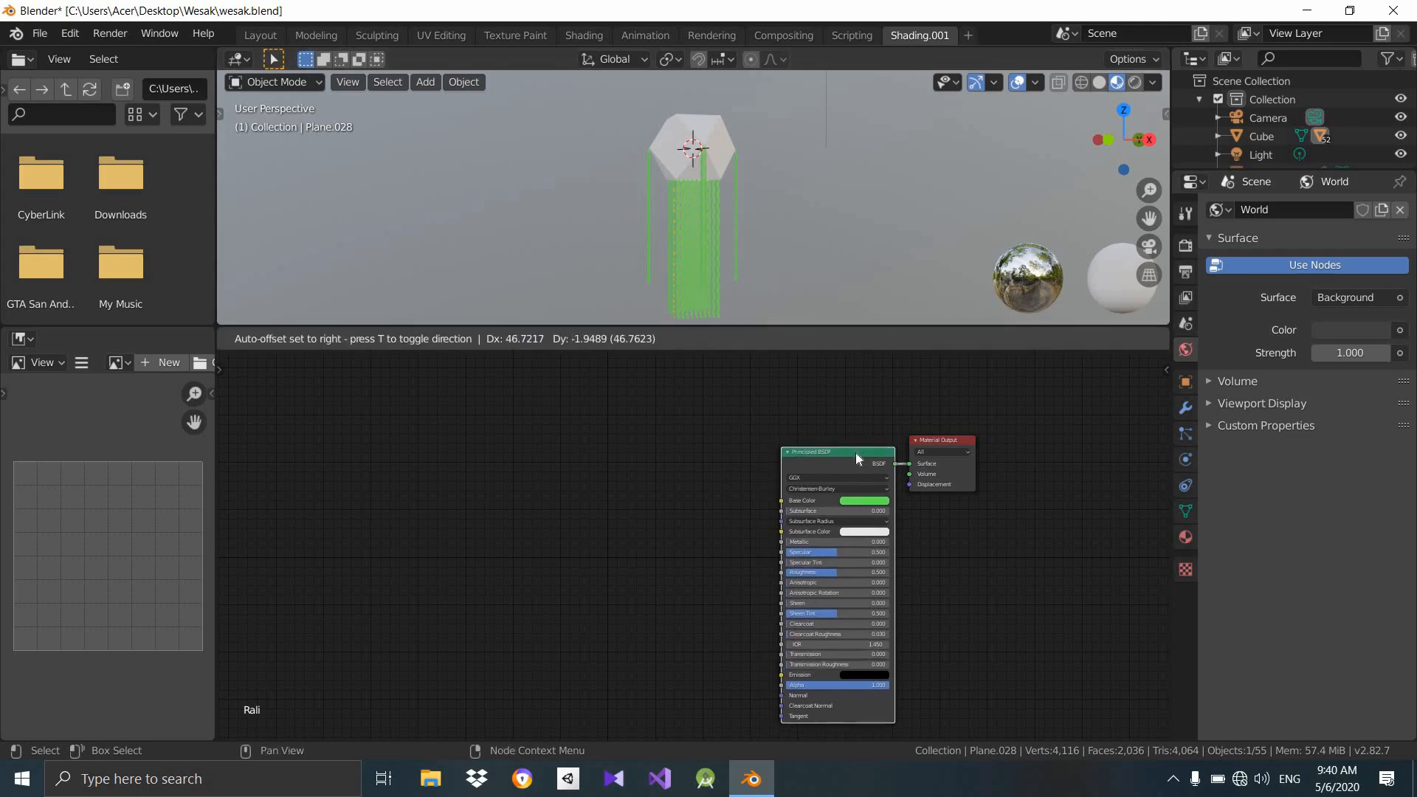
scroll(907, 553, "up", 2)
middle_click_drag(705, 486, 719, 483)
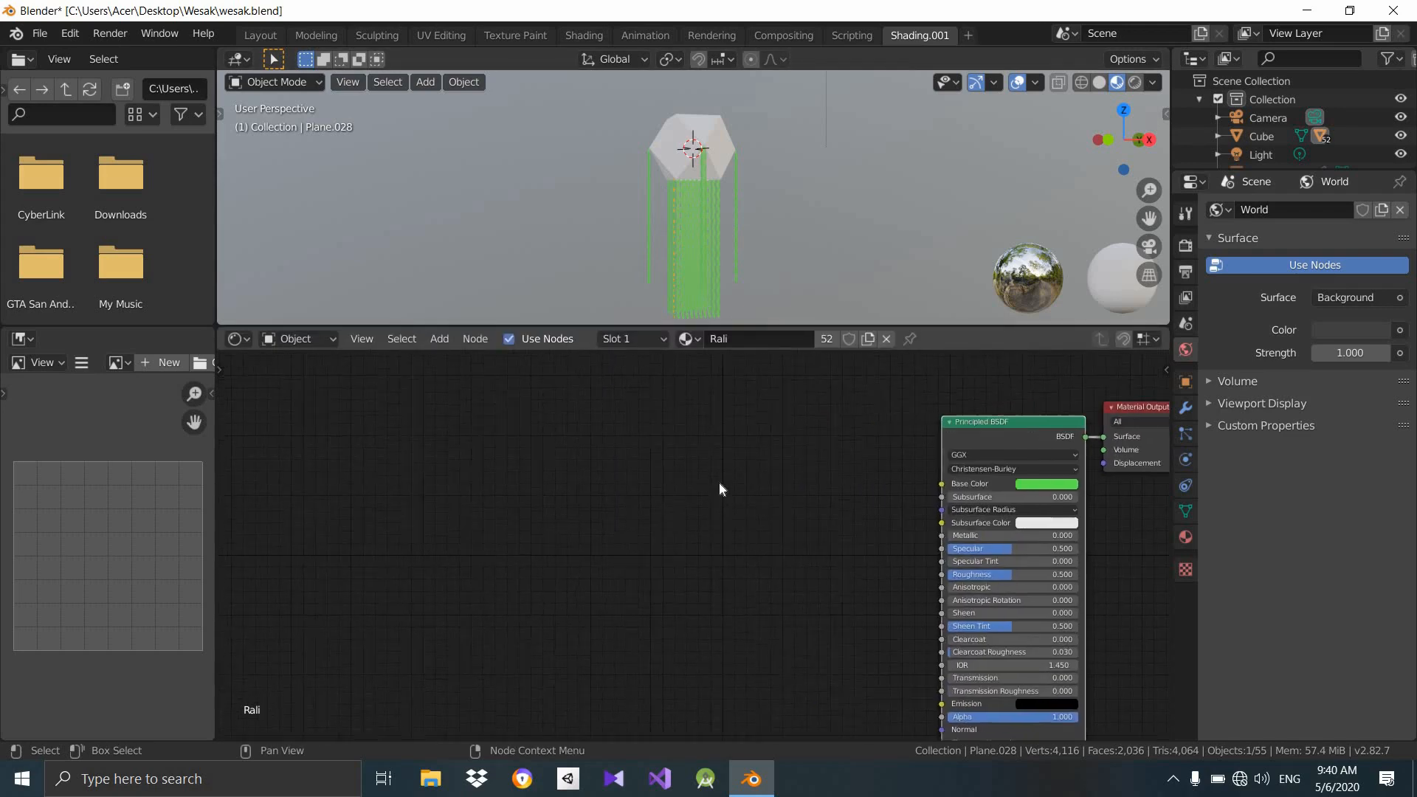
scroll(753, 478, "down", 2)
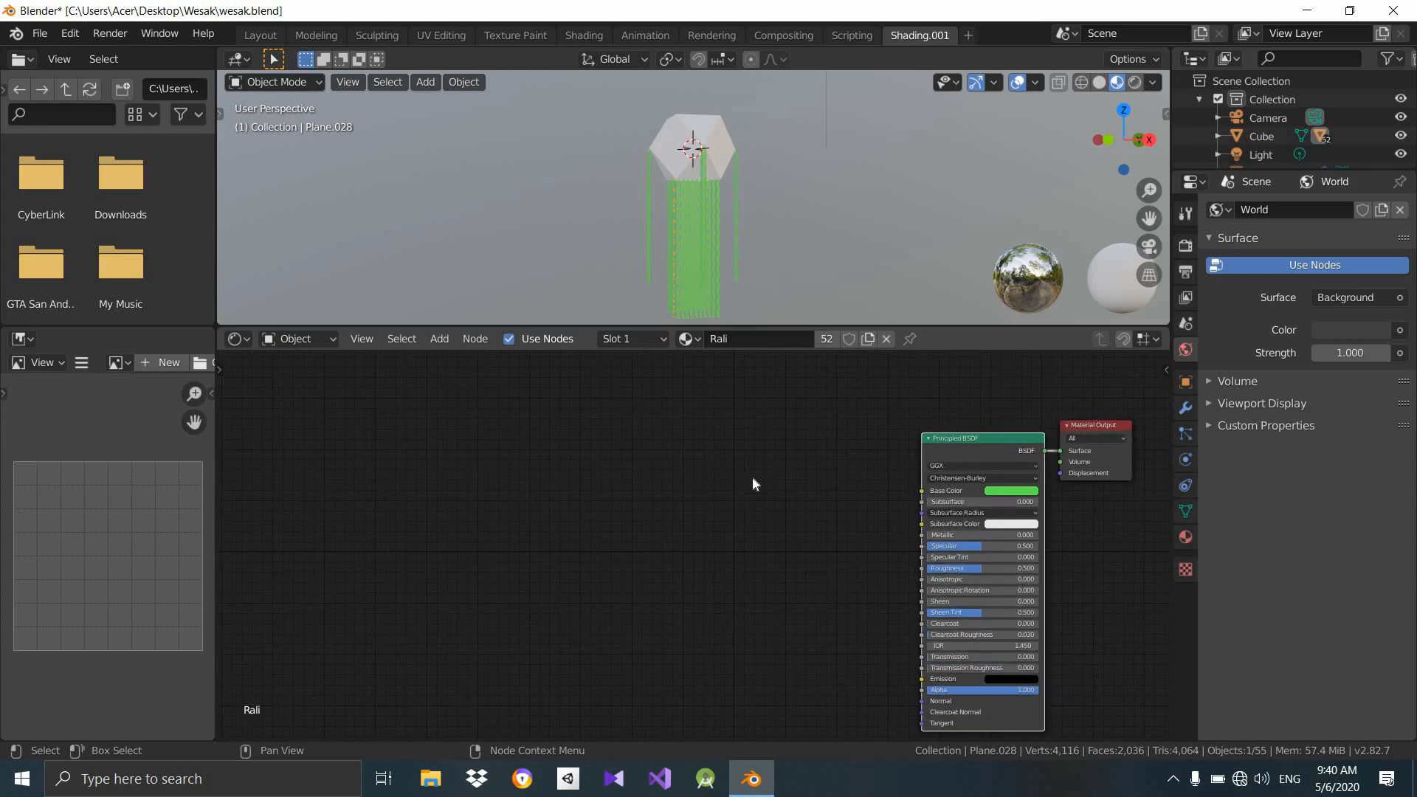
Set the Rali material's base color to pure white with RGB values of 1, 1, 1.
left_click(1007, 491)
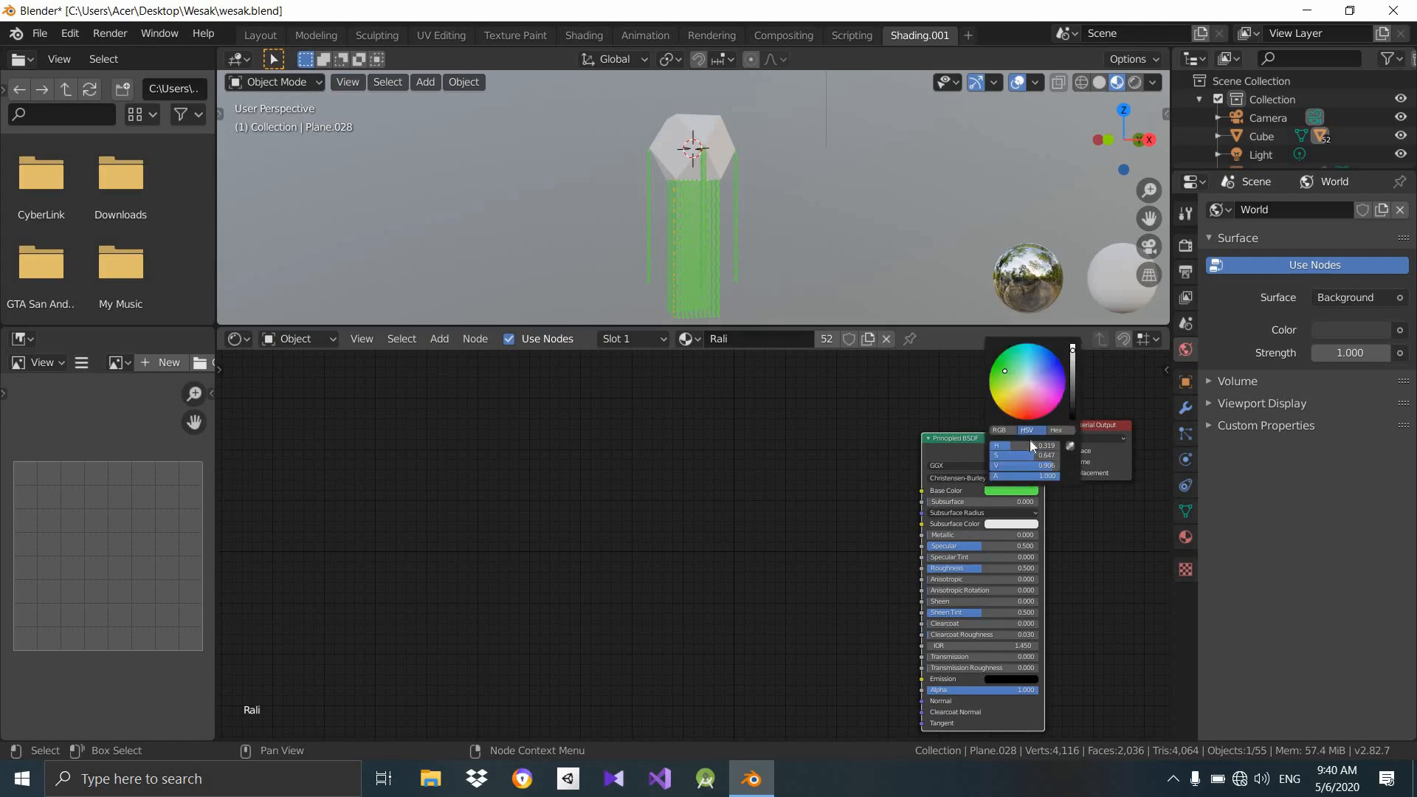
left_click(1002, 431)
left_click(1045, 445)
type("1")
key("Return")
left_click(1043, 456)
type("1")
key("Return")
left_click(1044, 465)
type("1")
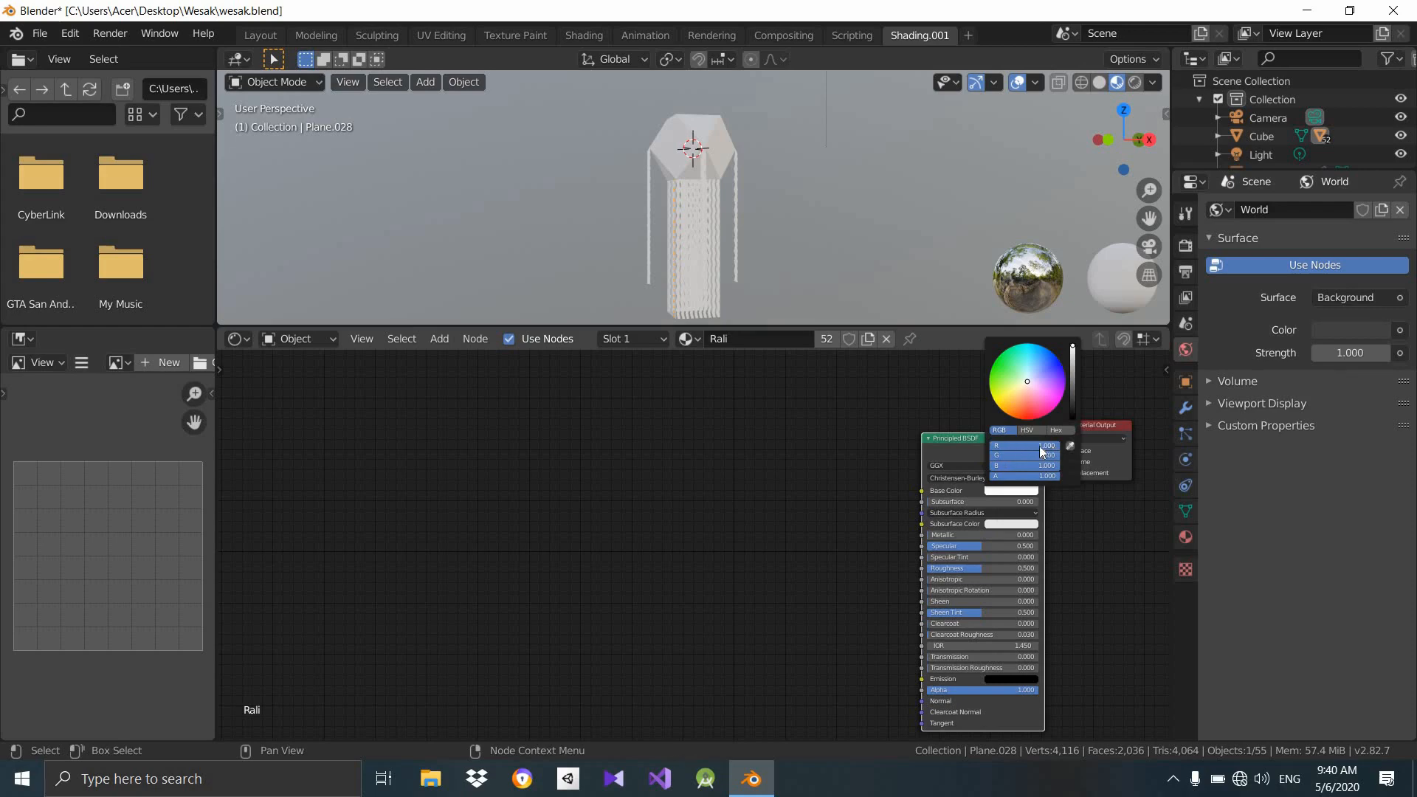
mouse_move(1057, 445)
left_mouse_down()
mouse_move(990, 445)
mouse_move(1060, 456)
left_mouse_up()
mouse_move(1052, 465)
left_mouse_down()
mouse_move(996, 466)
mouse_move(996, 445)
mouse_move(1058, 446)
mouse_move(1018, 455)
mouse_move(1058, 466)
left_mouse_up()
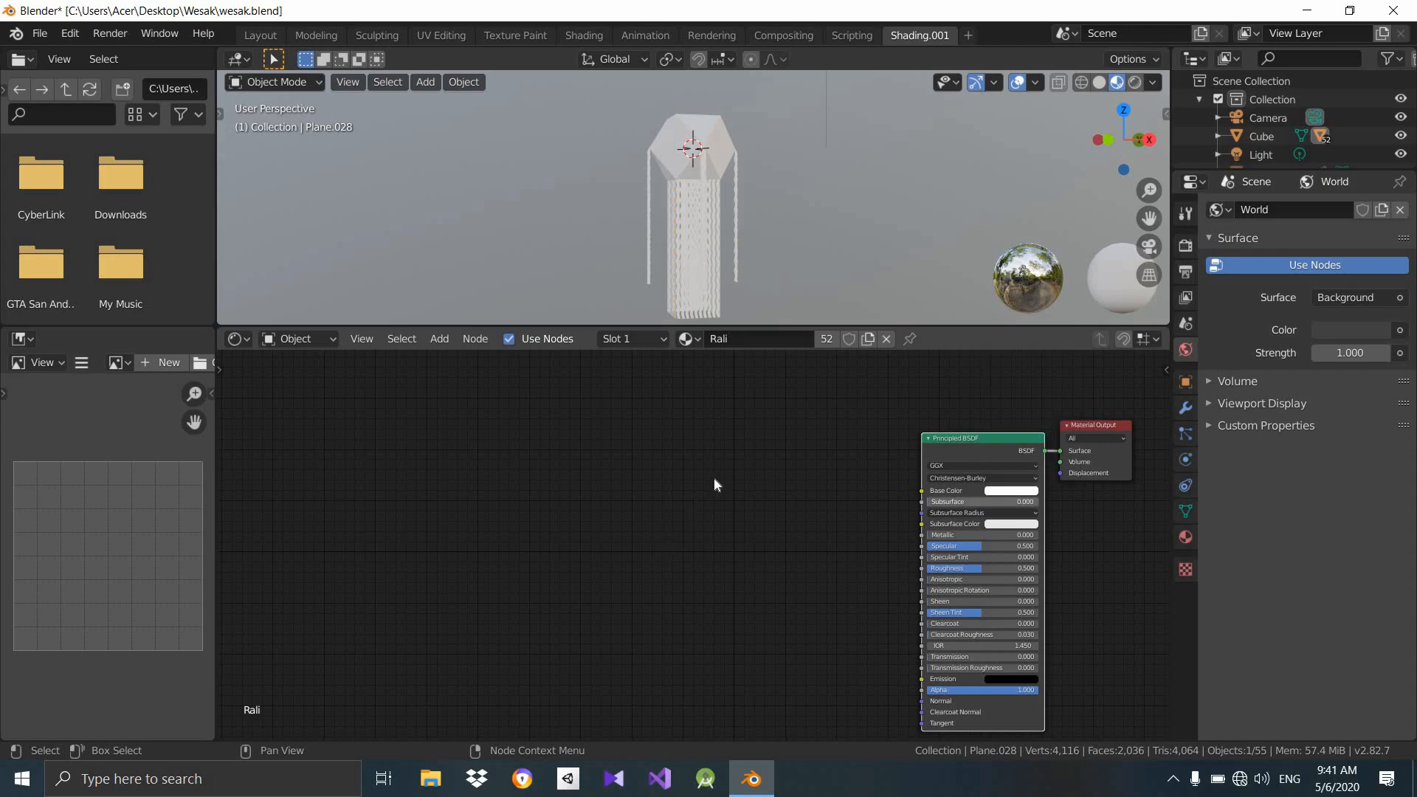
left_click(645, 524)
middle_click_drag(644, 524, 639, 488)
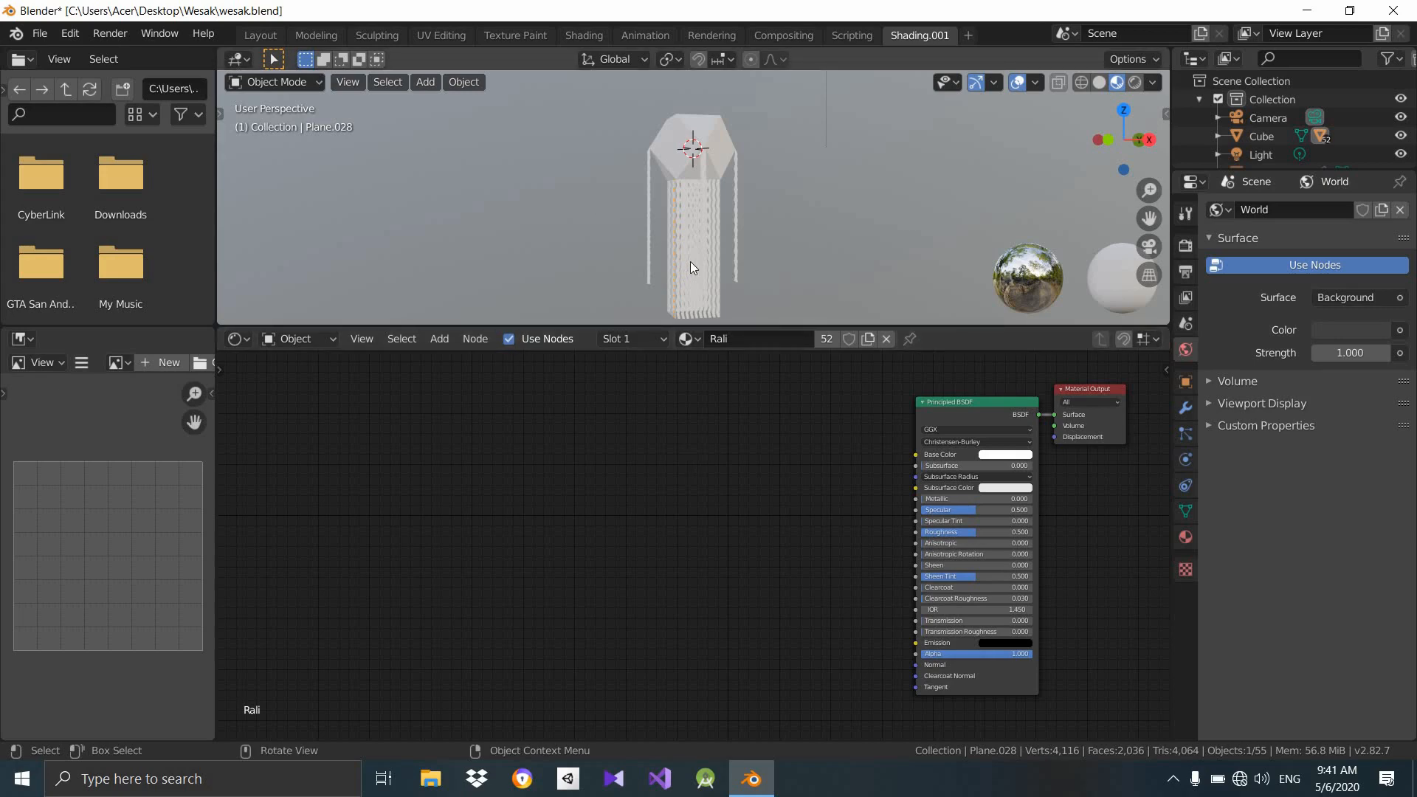
Add a Wave Texture node and connect its Color output to the Base Color of the Principled BSDF.
scroll(690, 261, "up", 3)
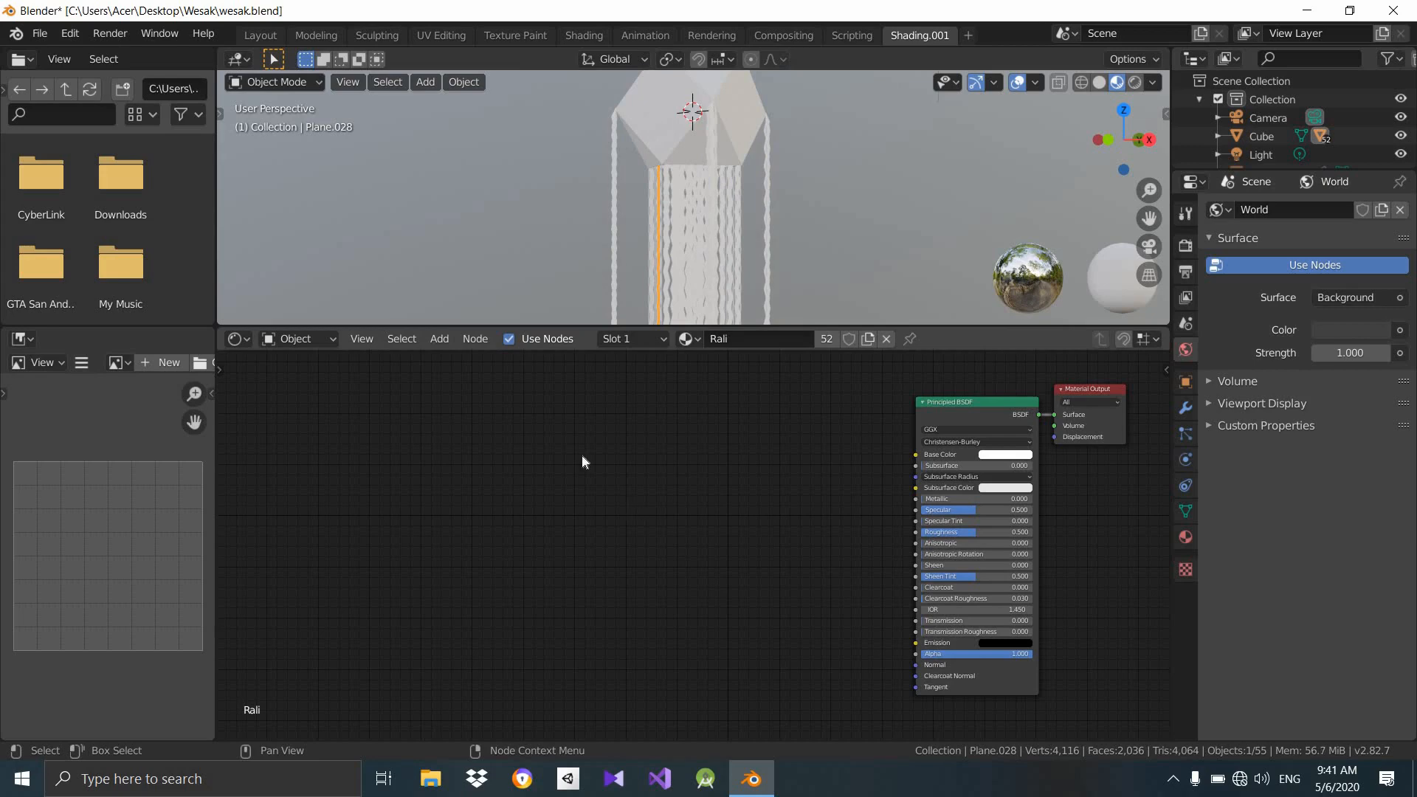
left_click(439, 337)
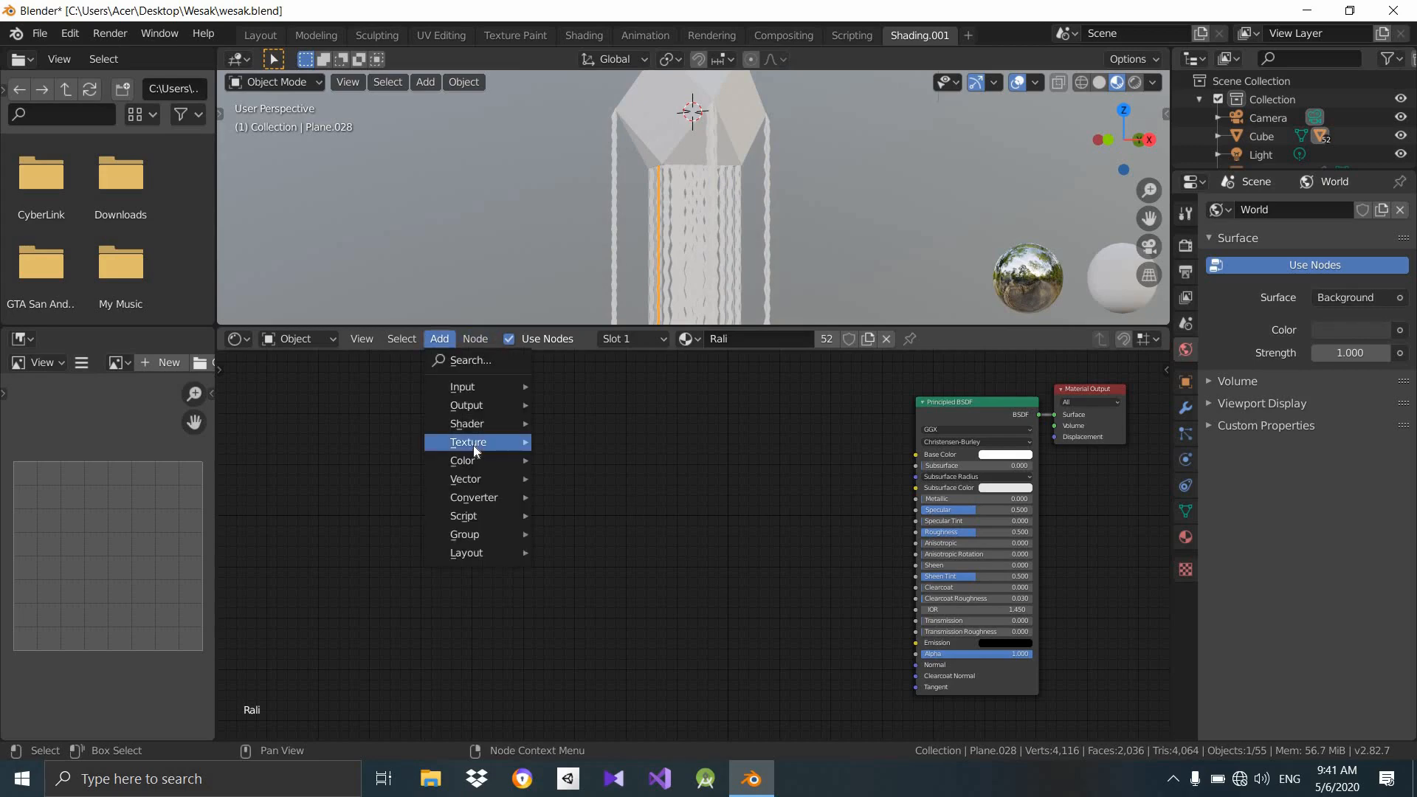
mouse_move(472, 443)
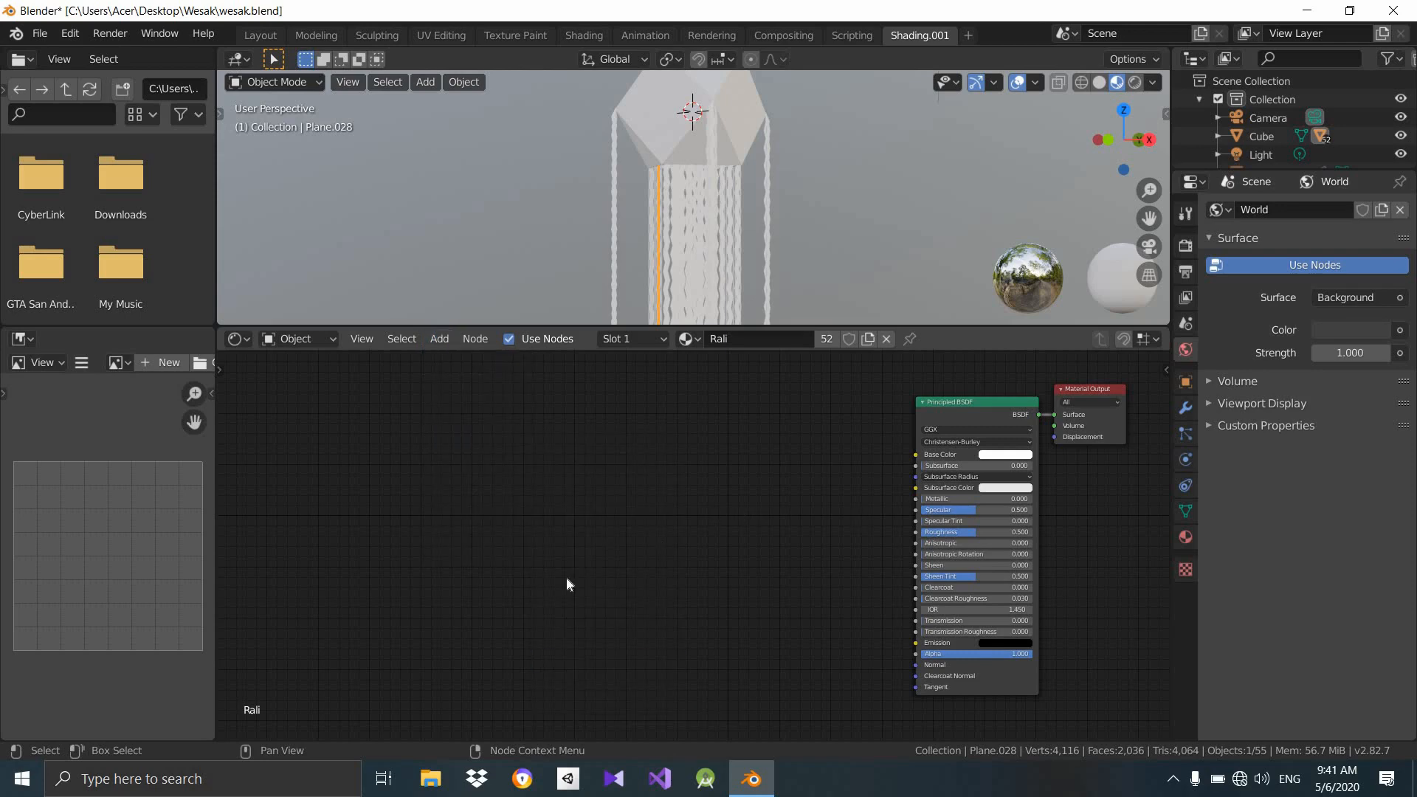
key("shift+a")
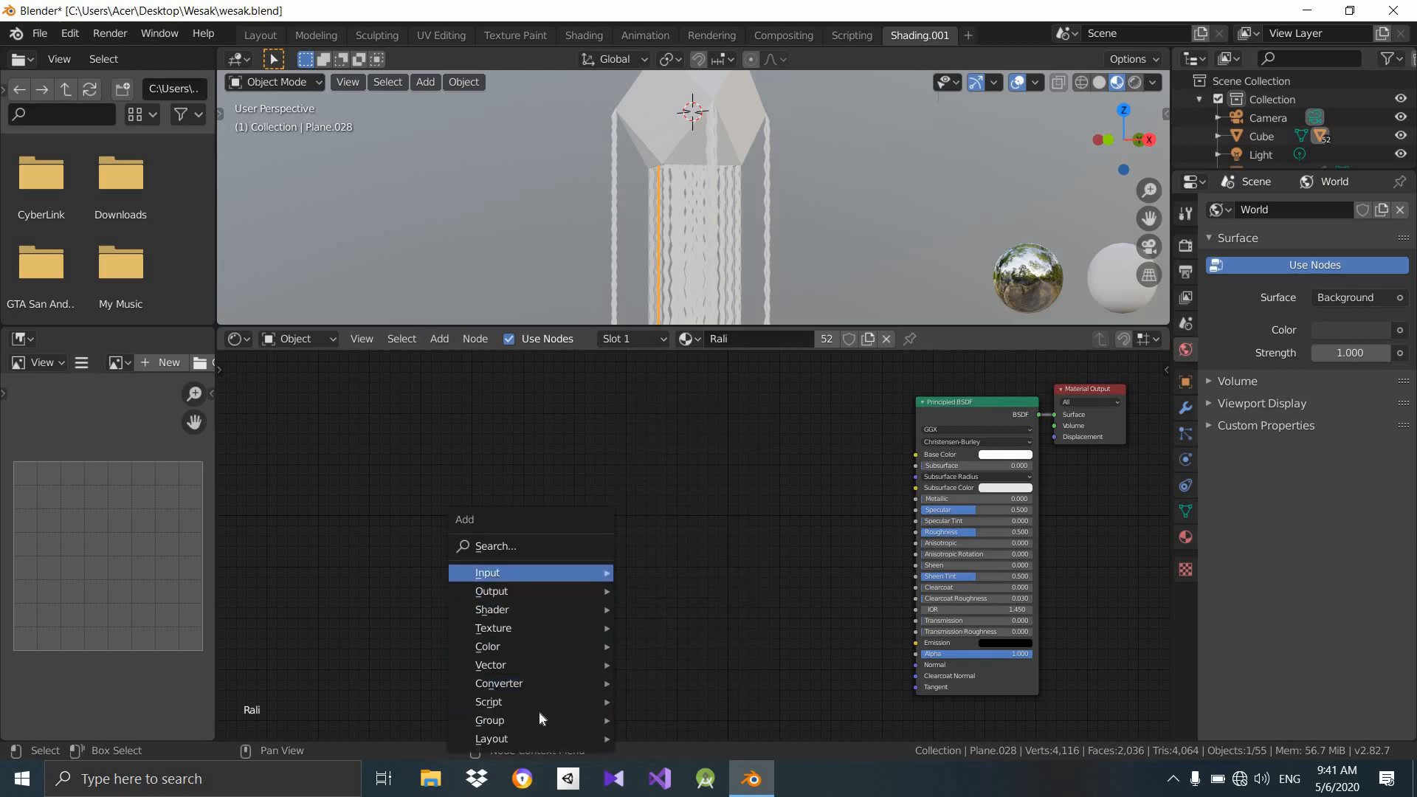
mouse_move(608, 627)
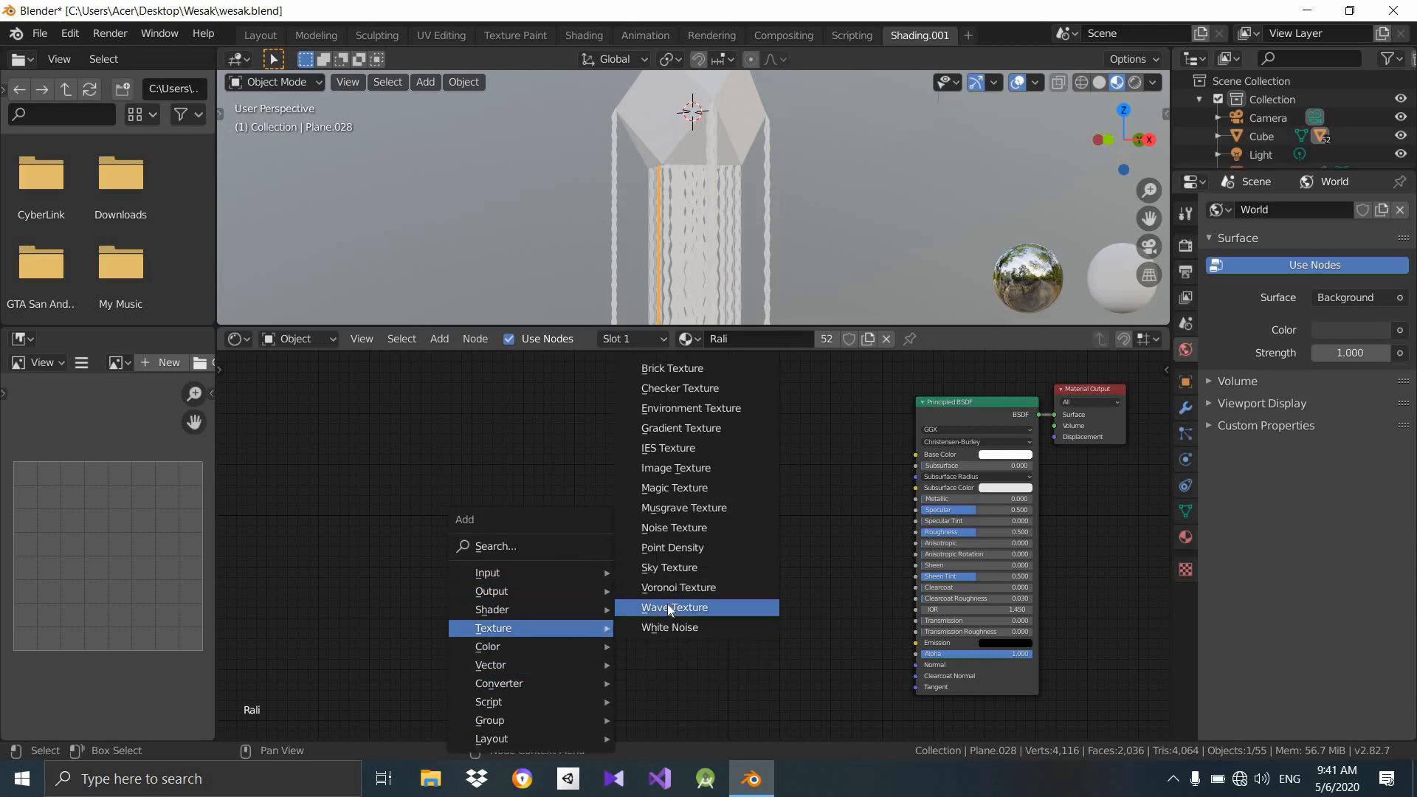
left_click(541, 546)
type("wav")
key("Return")
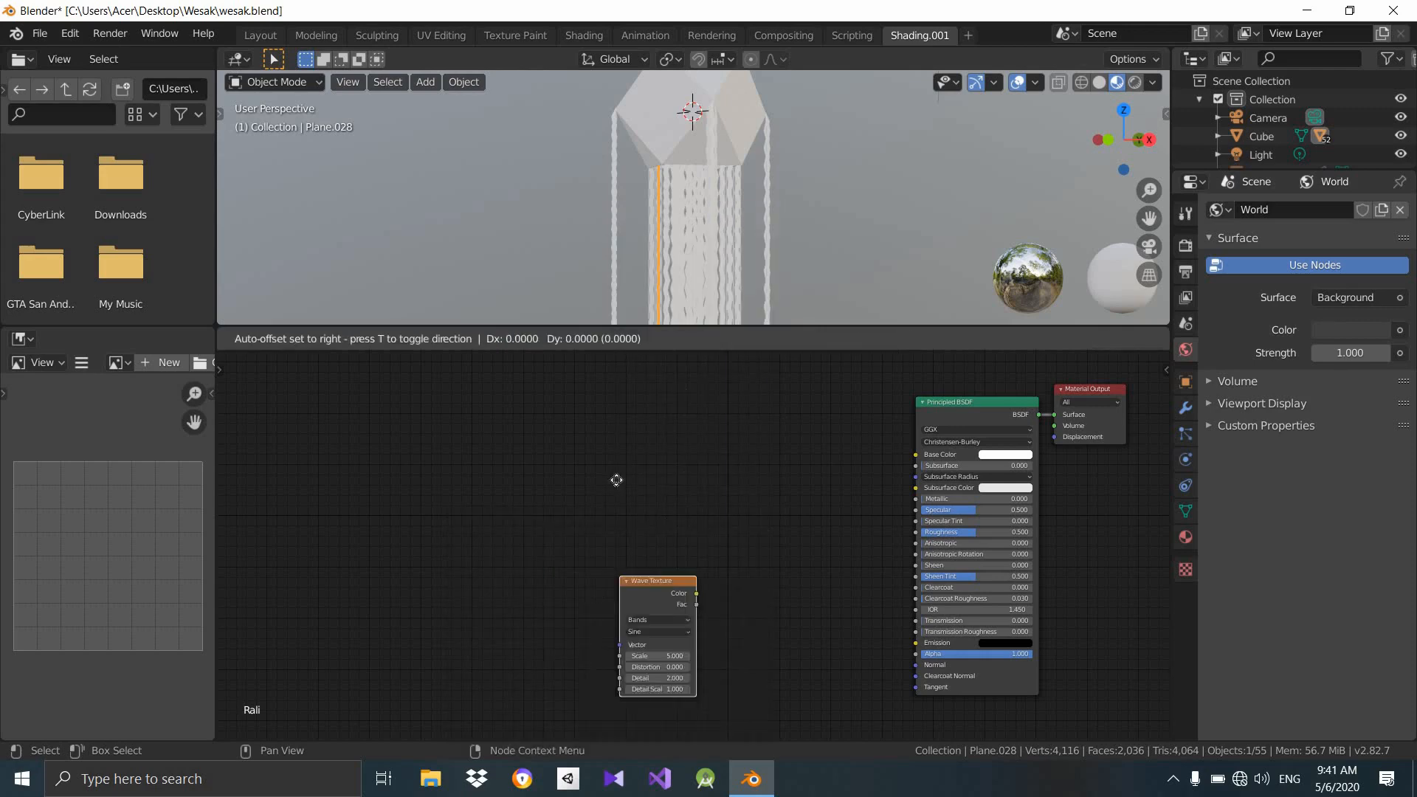
left_click(562, 451)
left_click_drag(647, 473, 916, 454)
Examine the wave pattern on the hanging strands up close and from a distance.
scroll(765, 184, "up", 2)
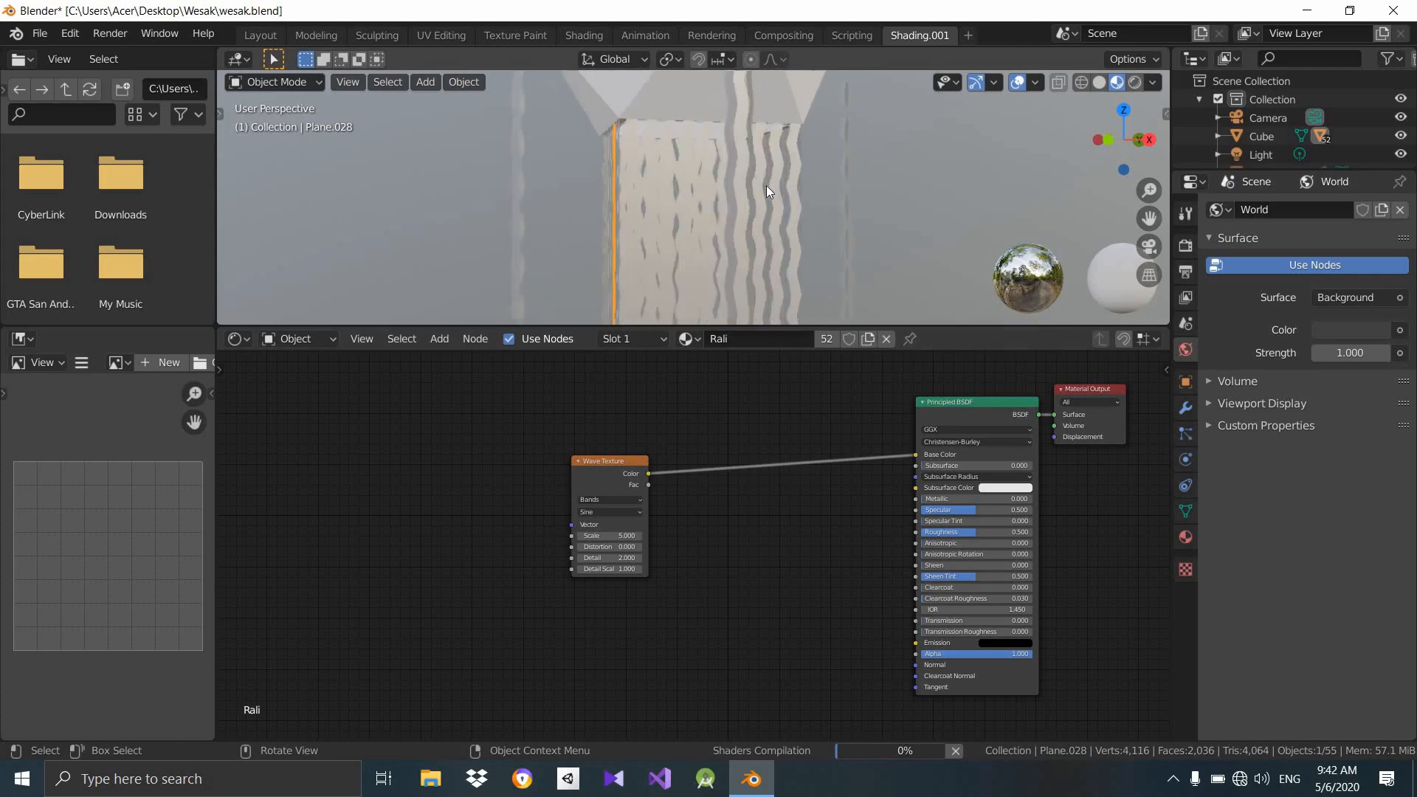
scroll(840, 201, "up", 2)
middle_click_drag(834, 197, 727, 219)
scroll(631, 264, "up", 2)
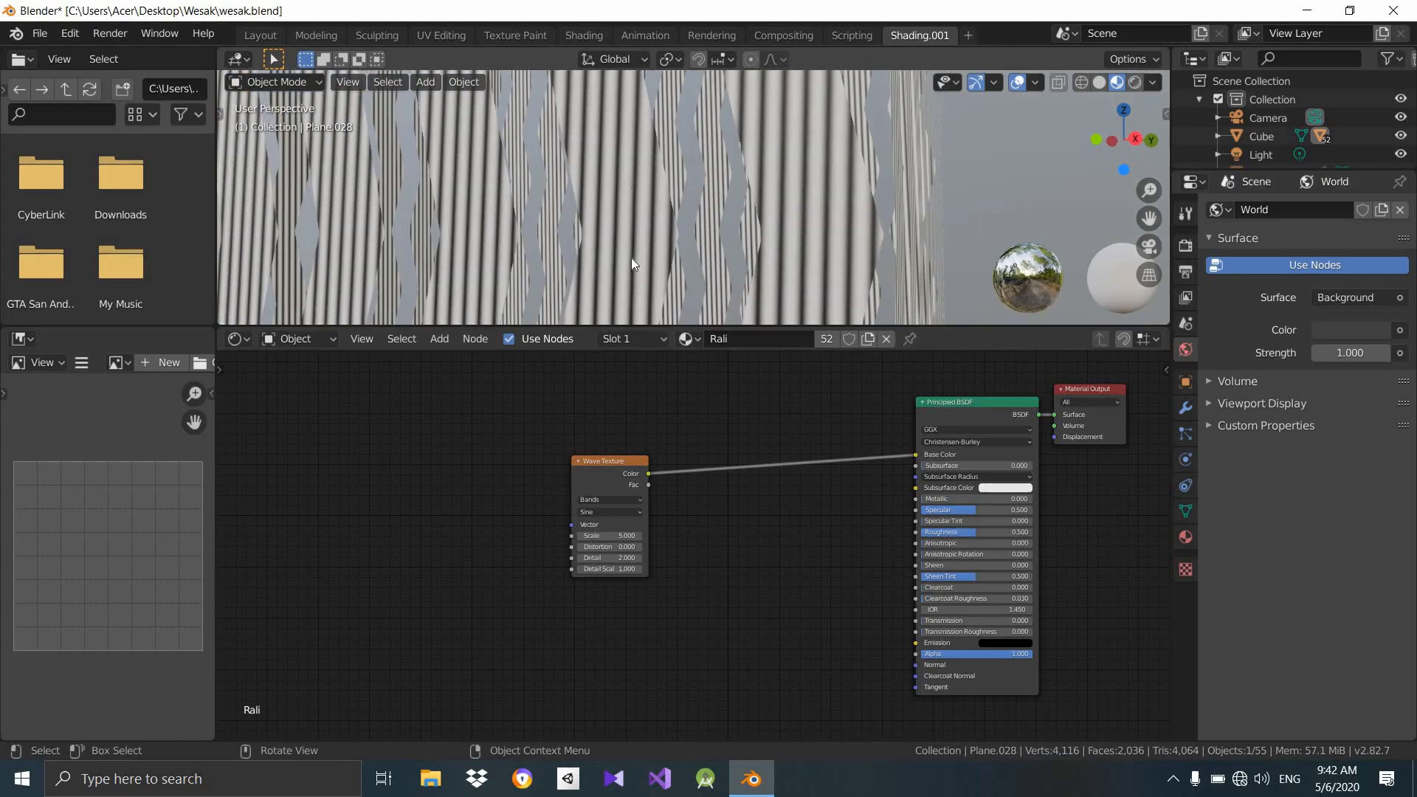
scroll(615, 236, "down", 2)
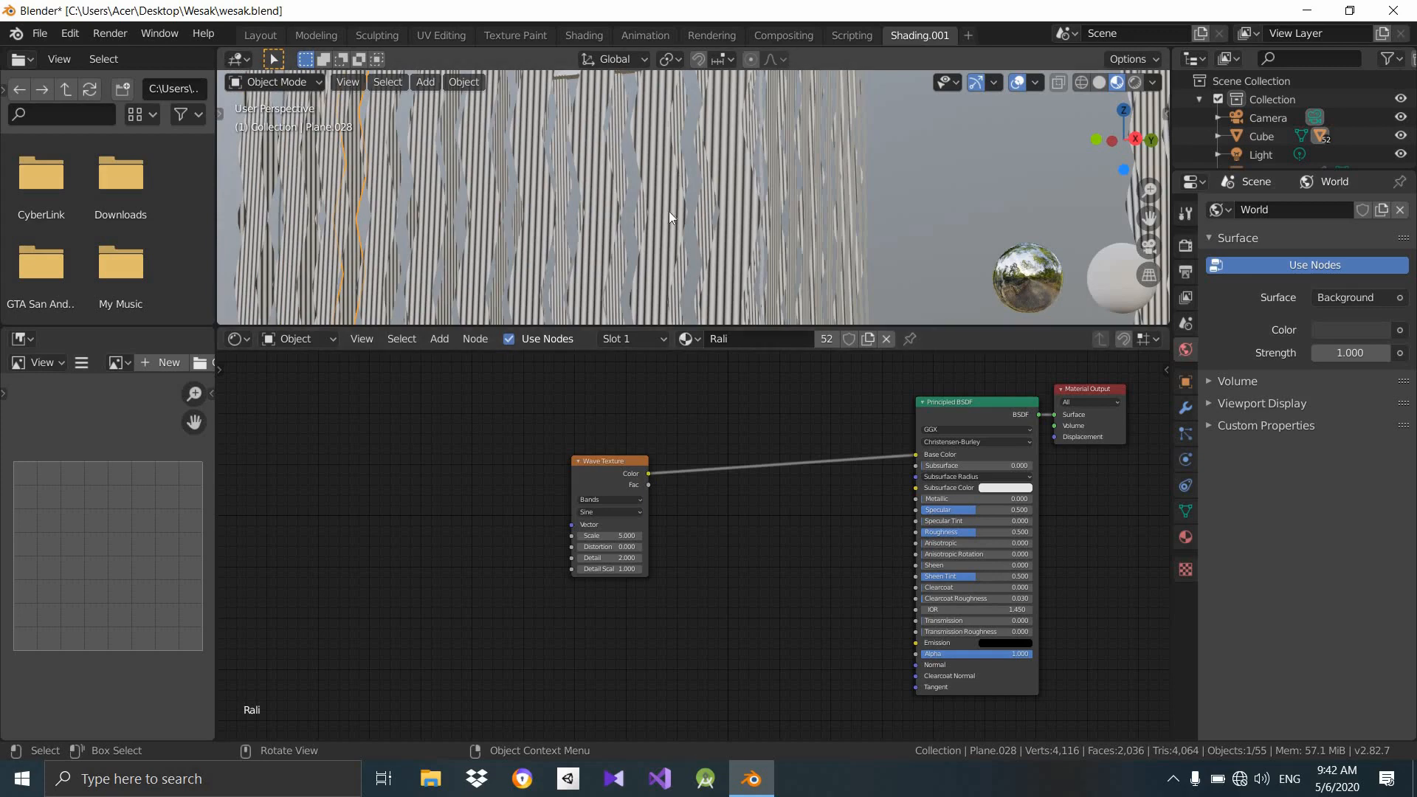
scroll(668, 211, "down", 5)
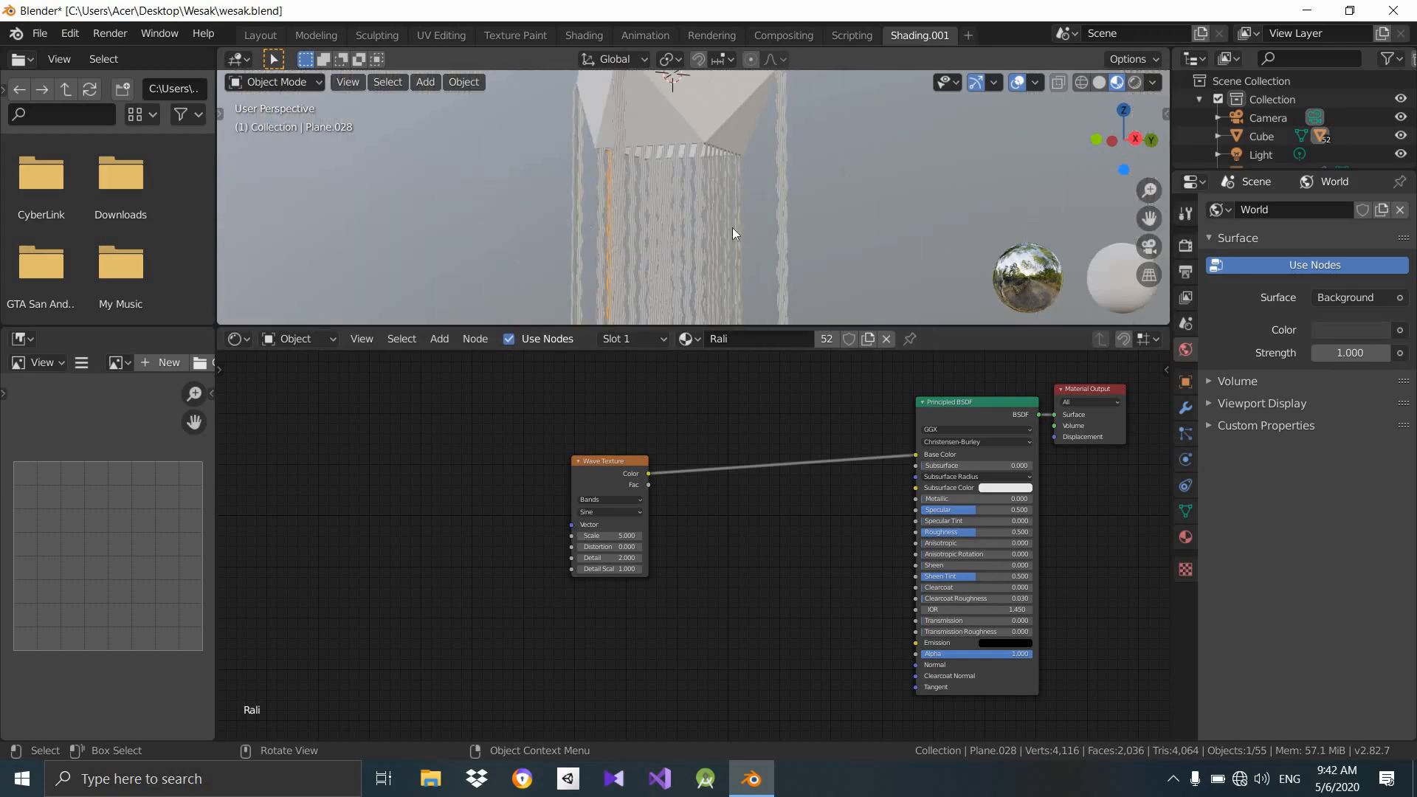
scroll(734, 238, "up", 5)
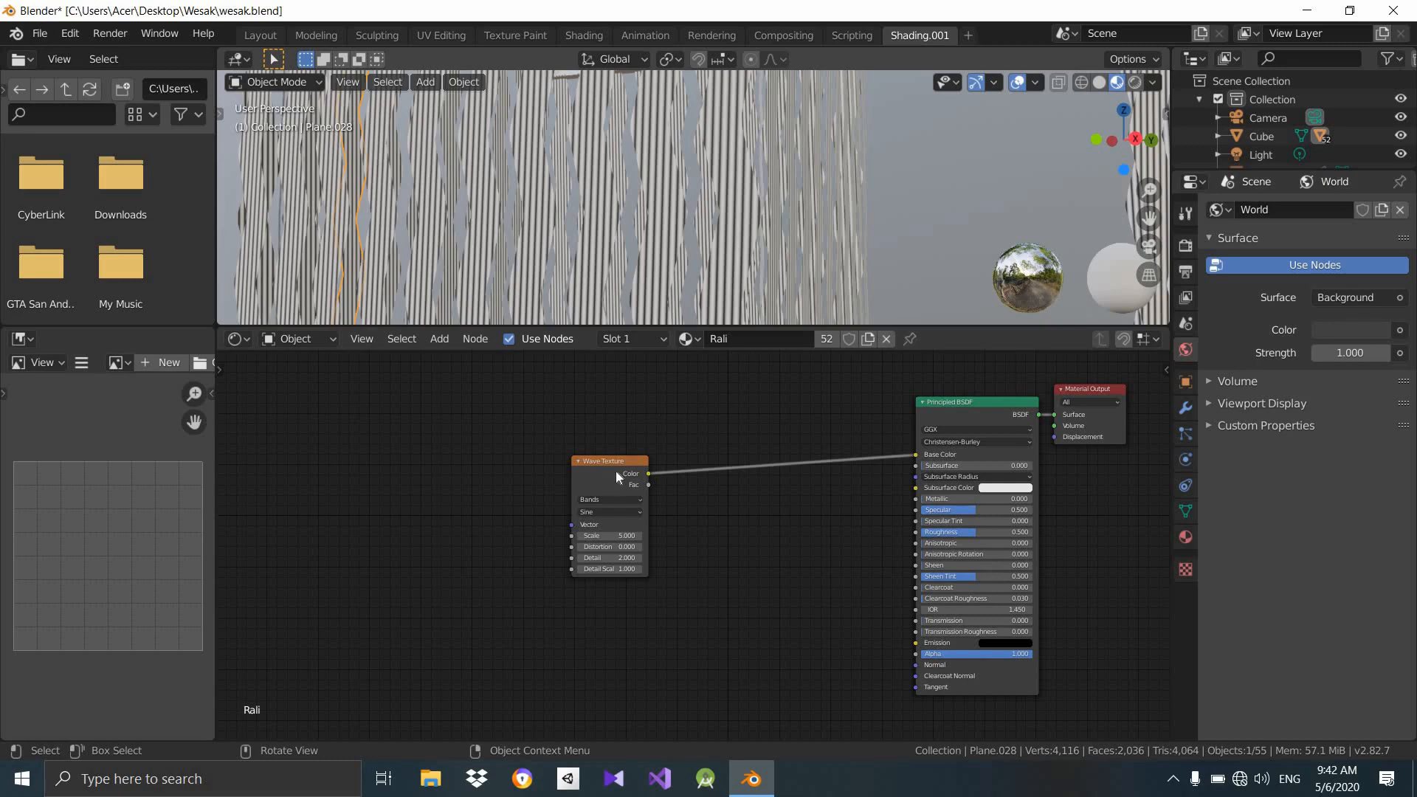
Move the Wave Texture nearer the Principled BSDF, then add a Mapping node before it with Vector connected to the Wave Texture's Vector input.
left_click_drag(618, 457, 730, 442)
middle_click_drag(604, 478, 772, 494)
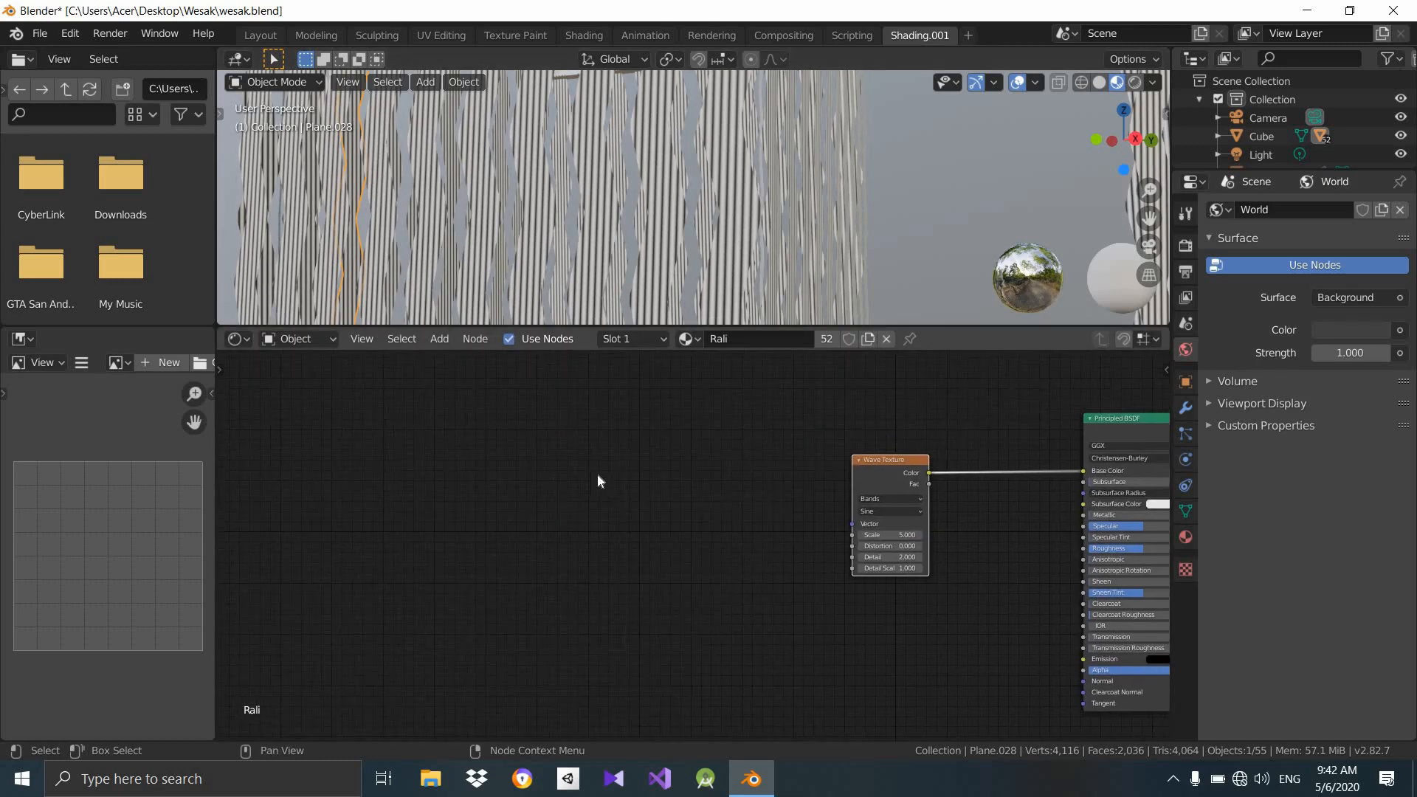
key("shift+a")
left_click(596, 475)
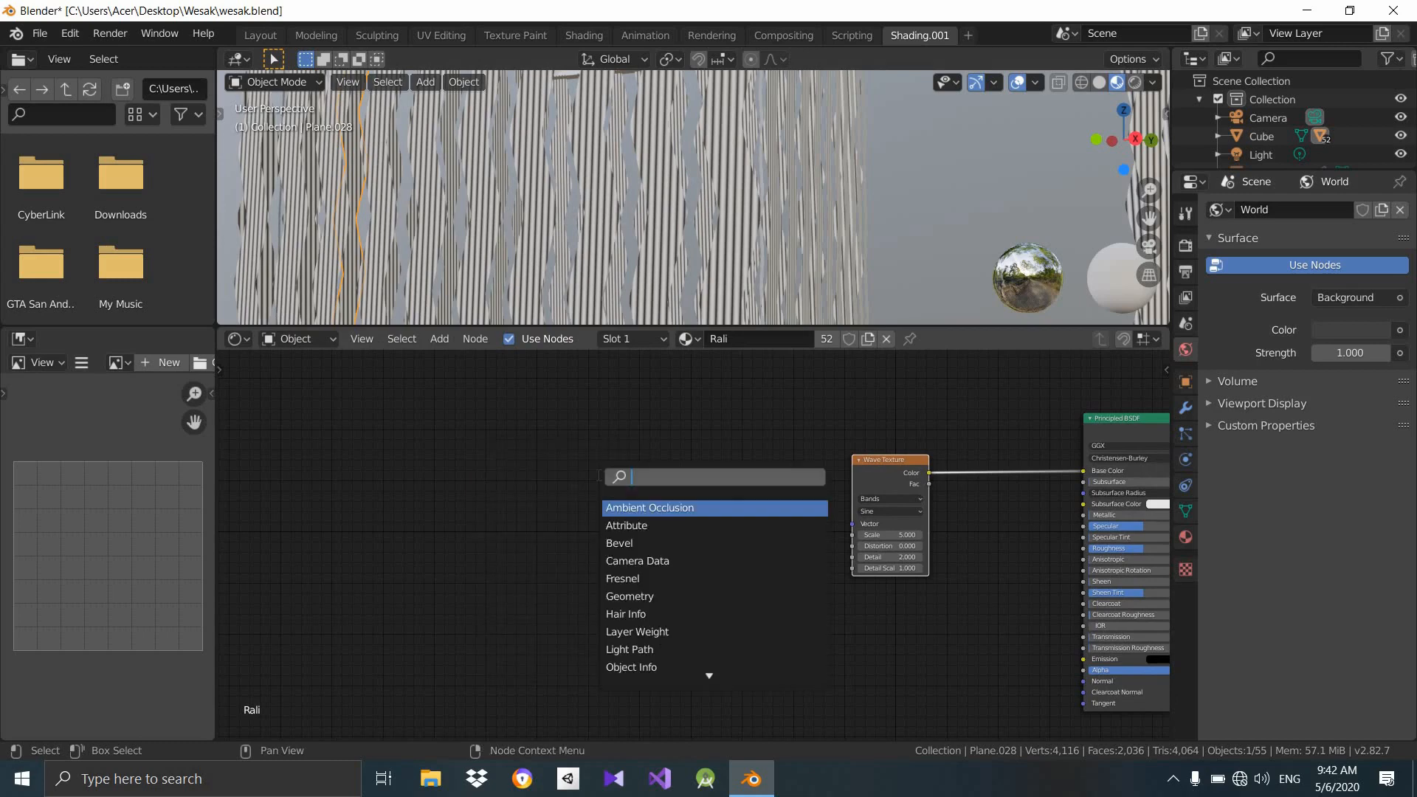
type("map")
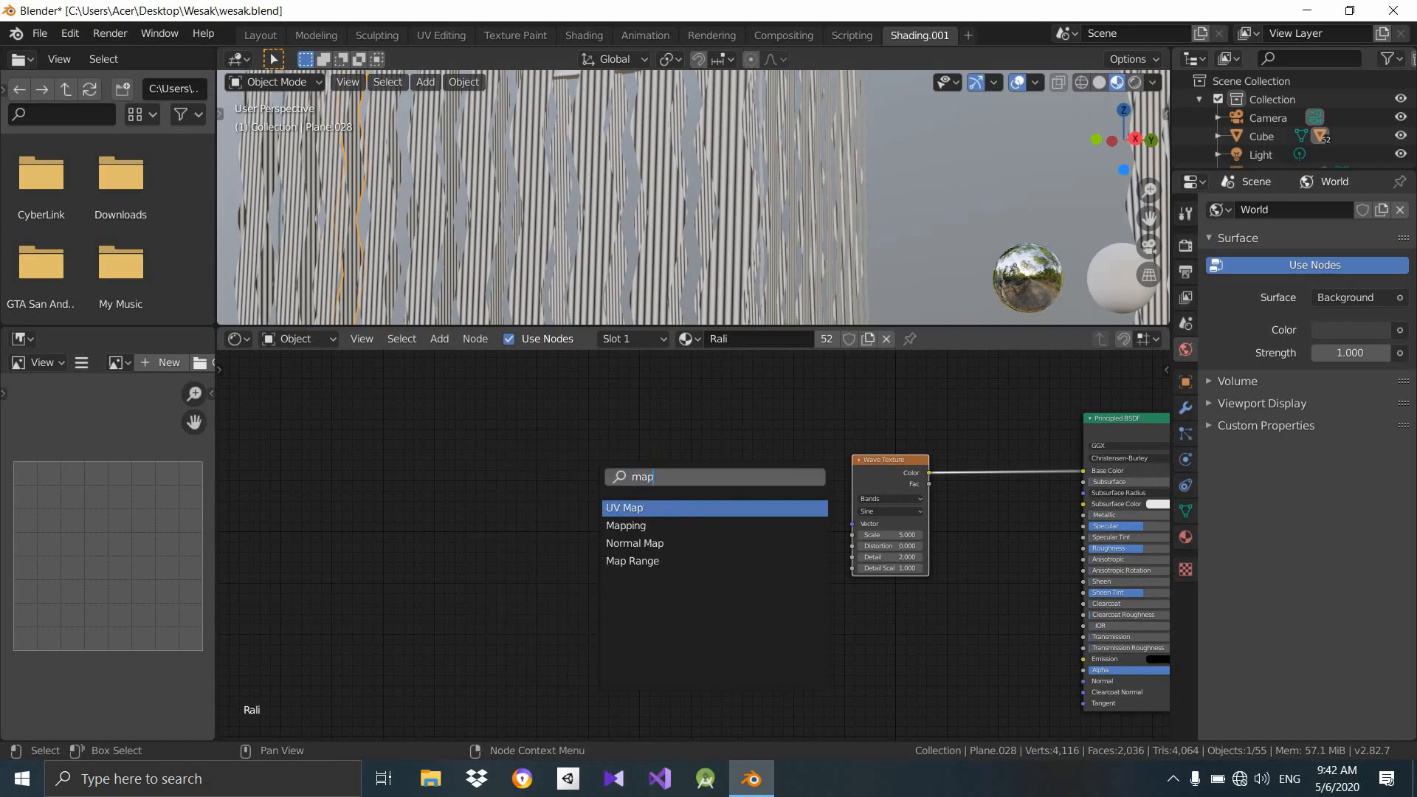
key("Down")
key("Return")
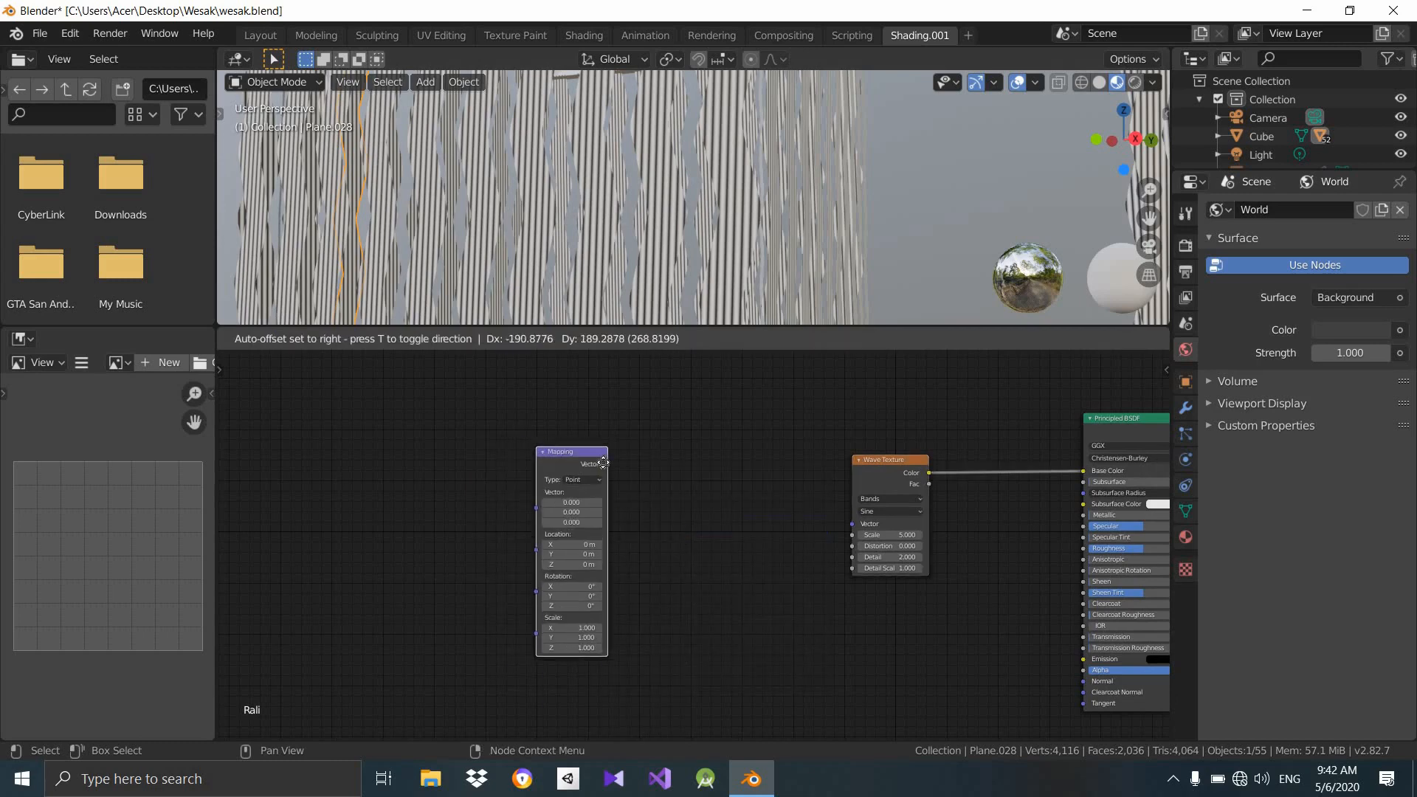
left_click(721, 516)
scroll(710, 511, "up", 2)
left_click_drag(670, 463, 894, 518)
left_click_drag(623, 450, 602, 418)
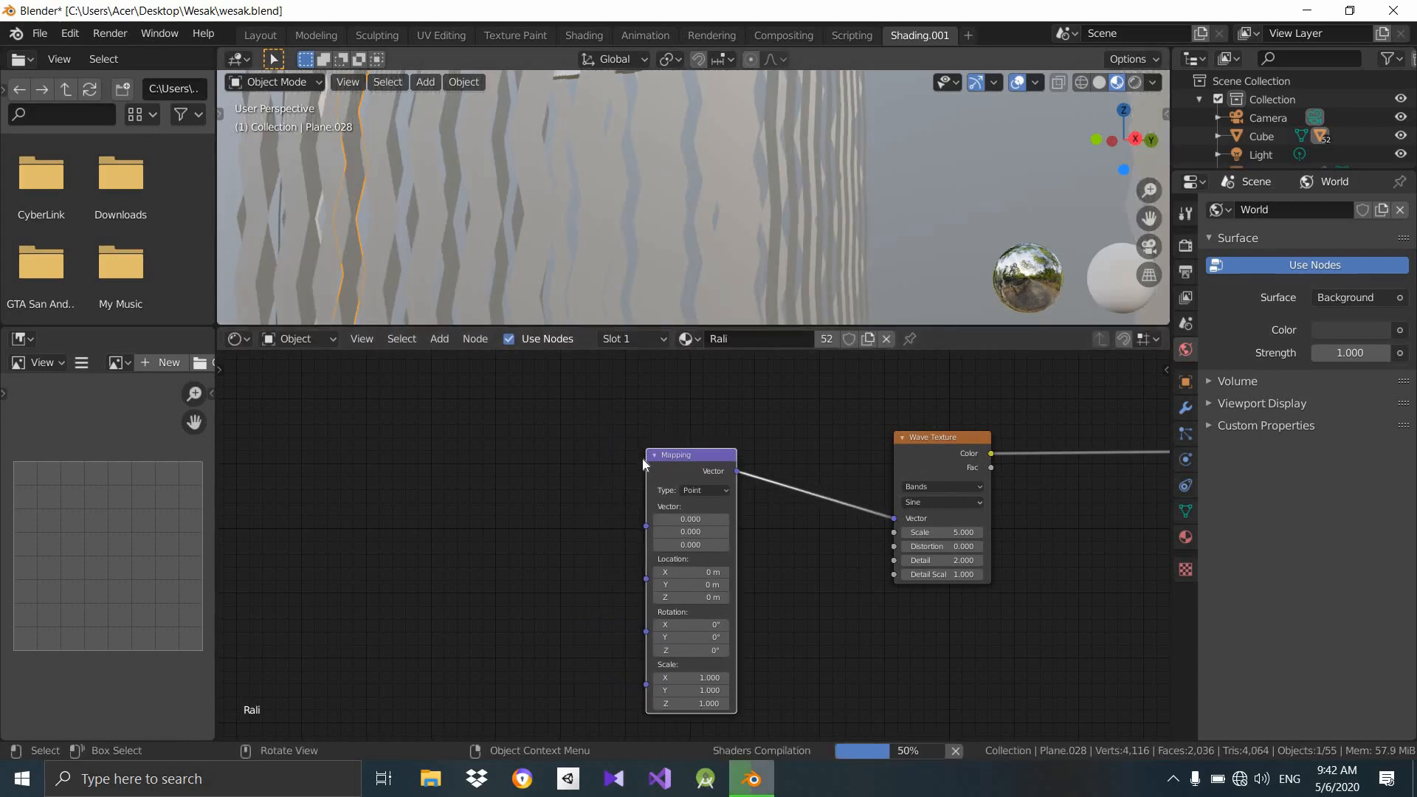
Make room before the Mapping node and add a Texture Coordinate node there.
middle_click_drag(617, 484, 755, 449)
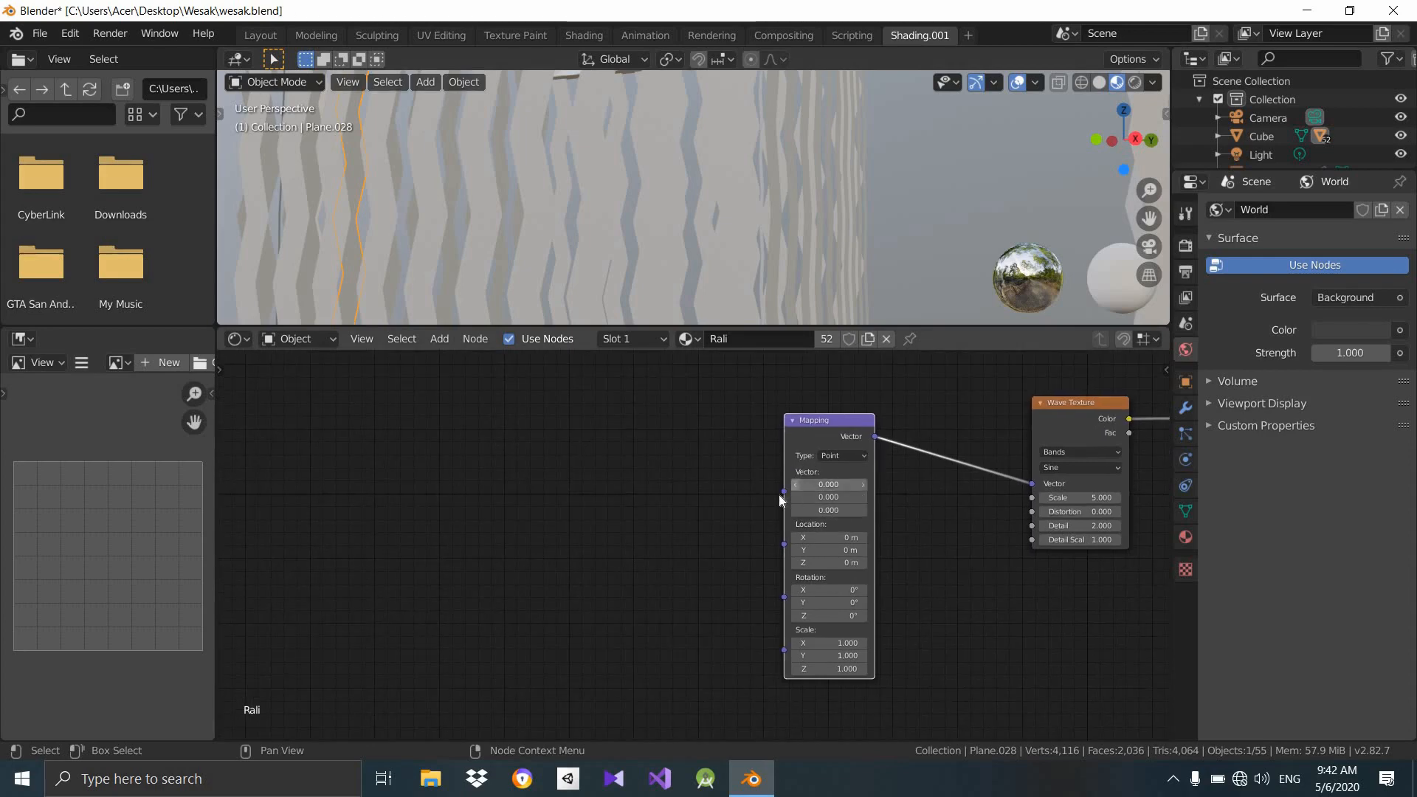
middle_click_drag(662, 477, 749, 501)
middle_click_drag(898, 449, 1063, 446)
left_click_drag(1063, 446, 992, 454)
left_click(634, 484)
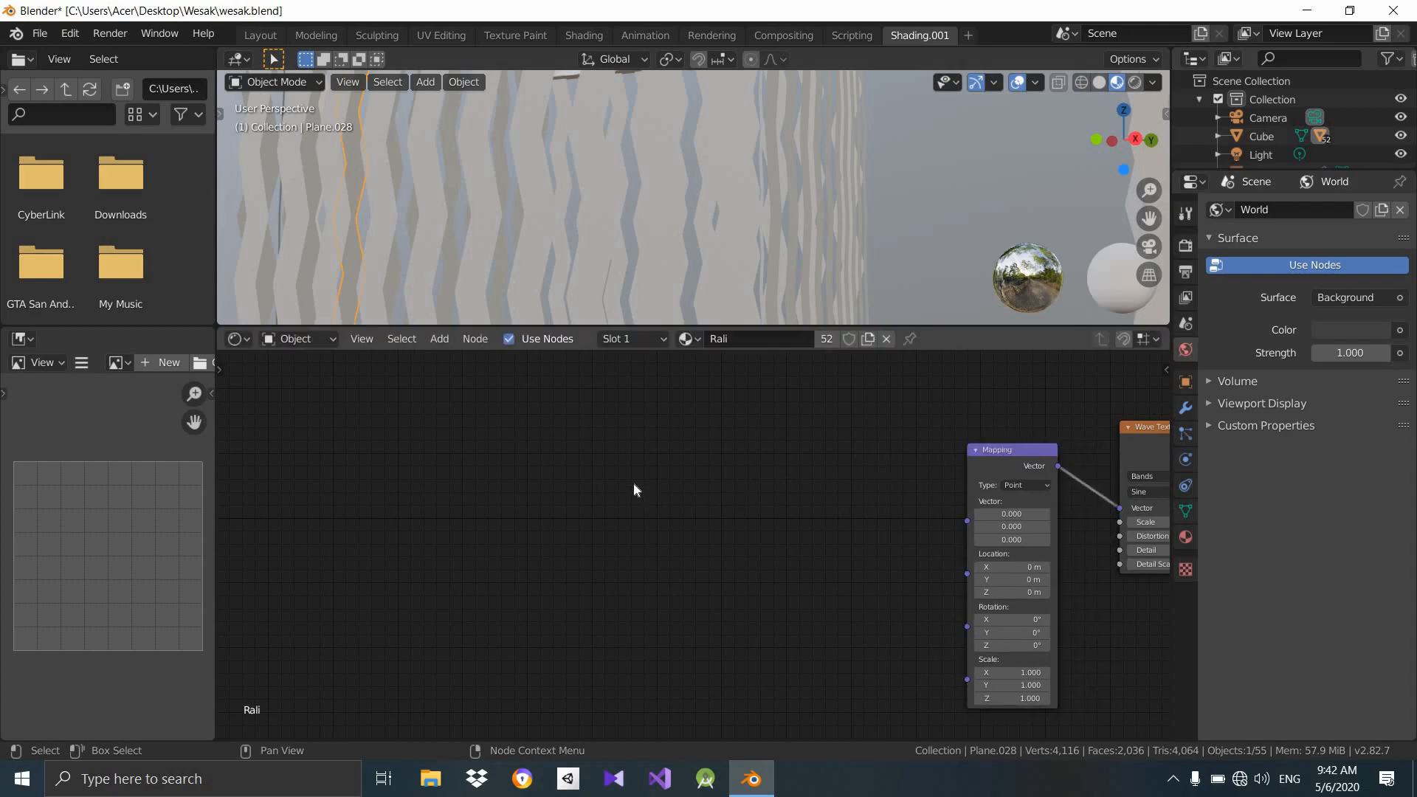
key("shift+a")
left_click(633, 484)
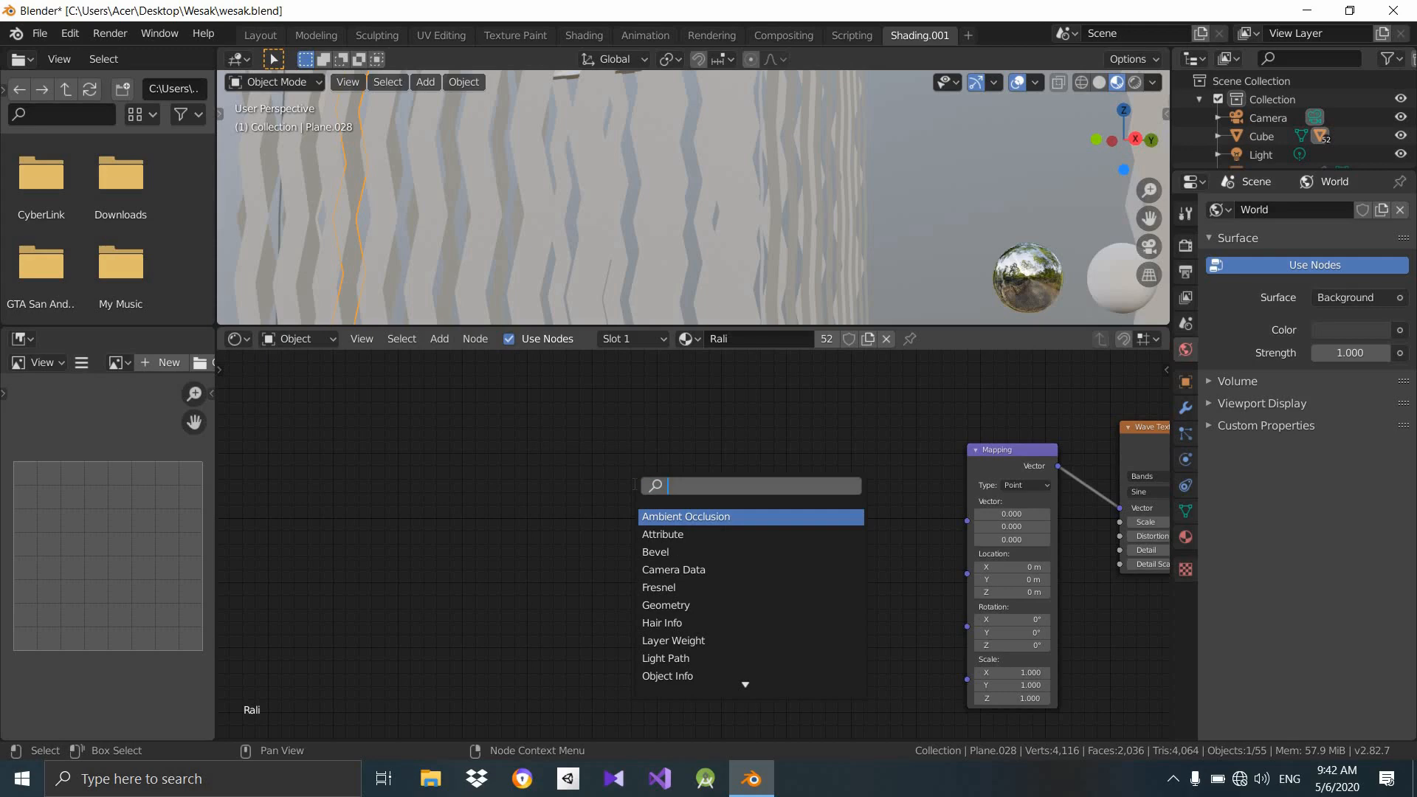
type("tex")
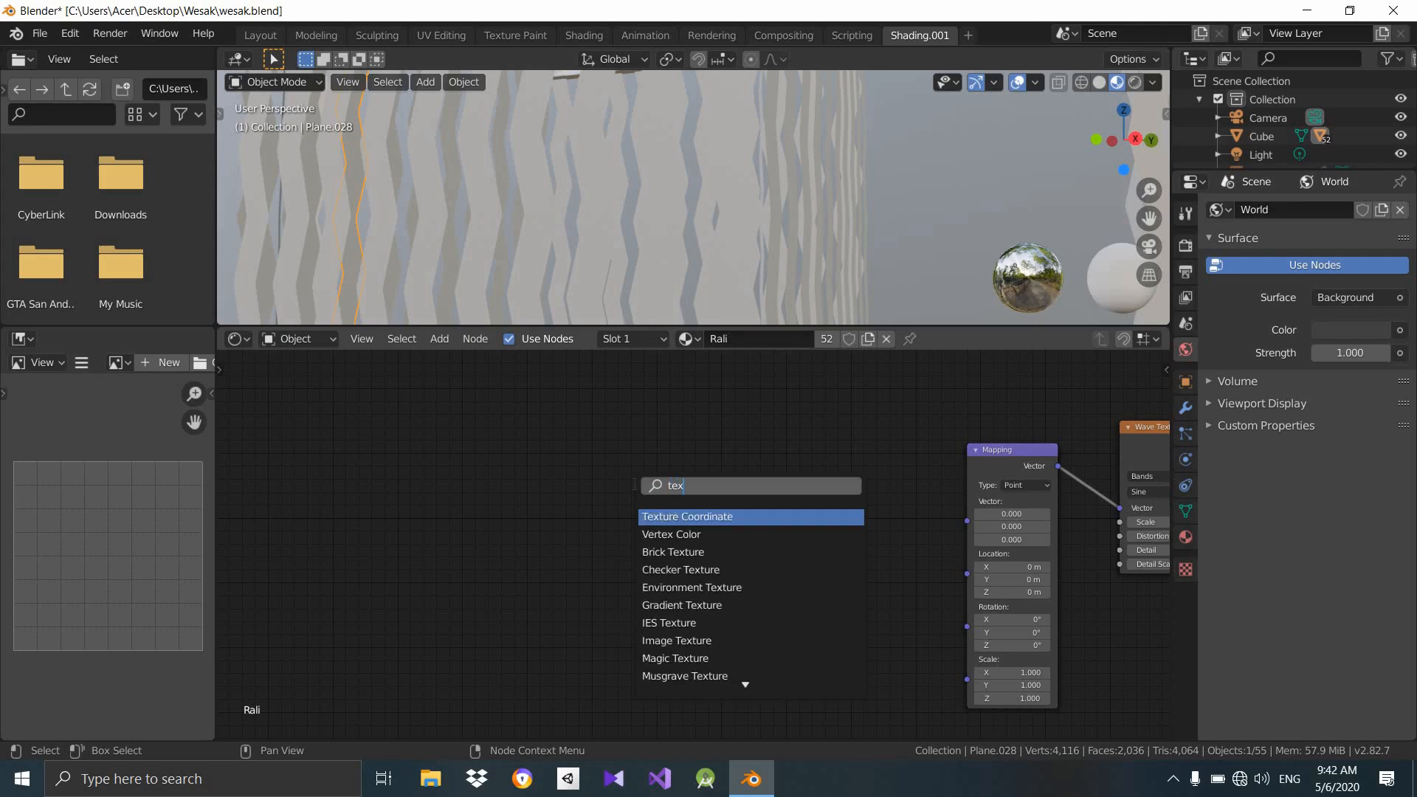
type("ture")
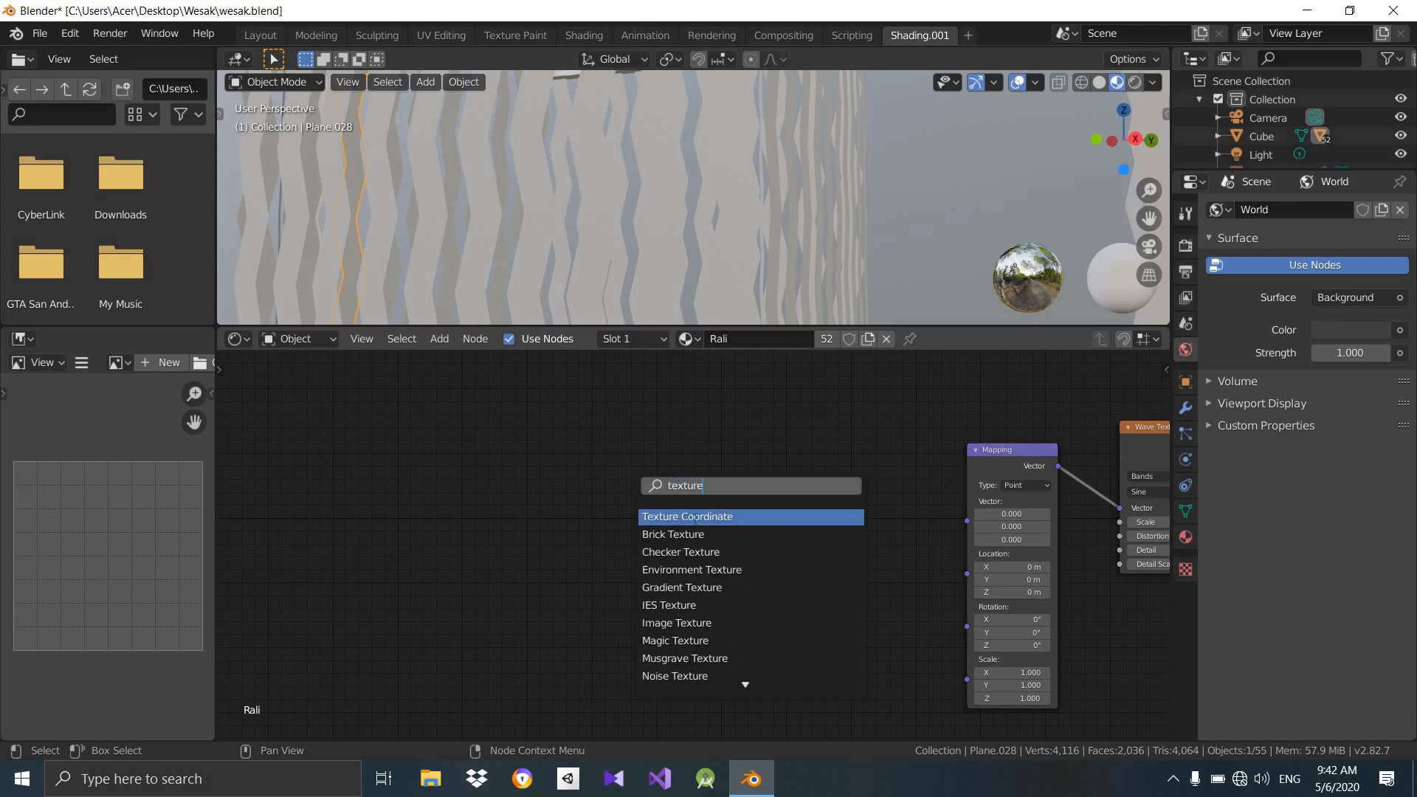
left_click(744, 515)
left_click(751, 517)
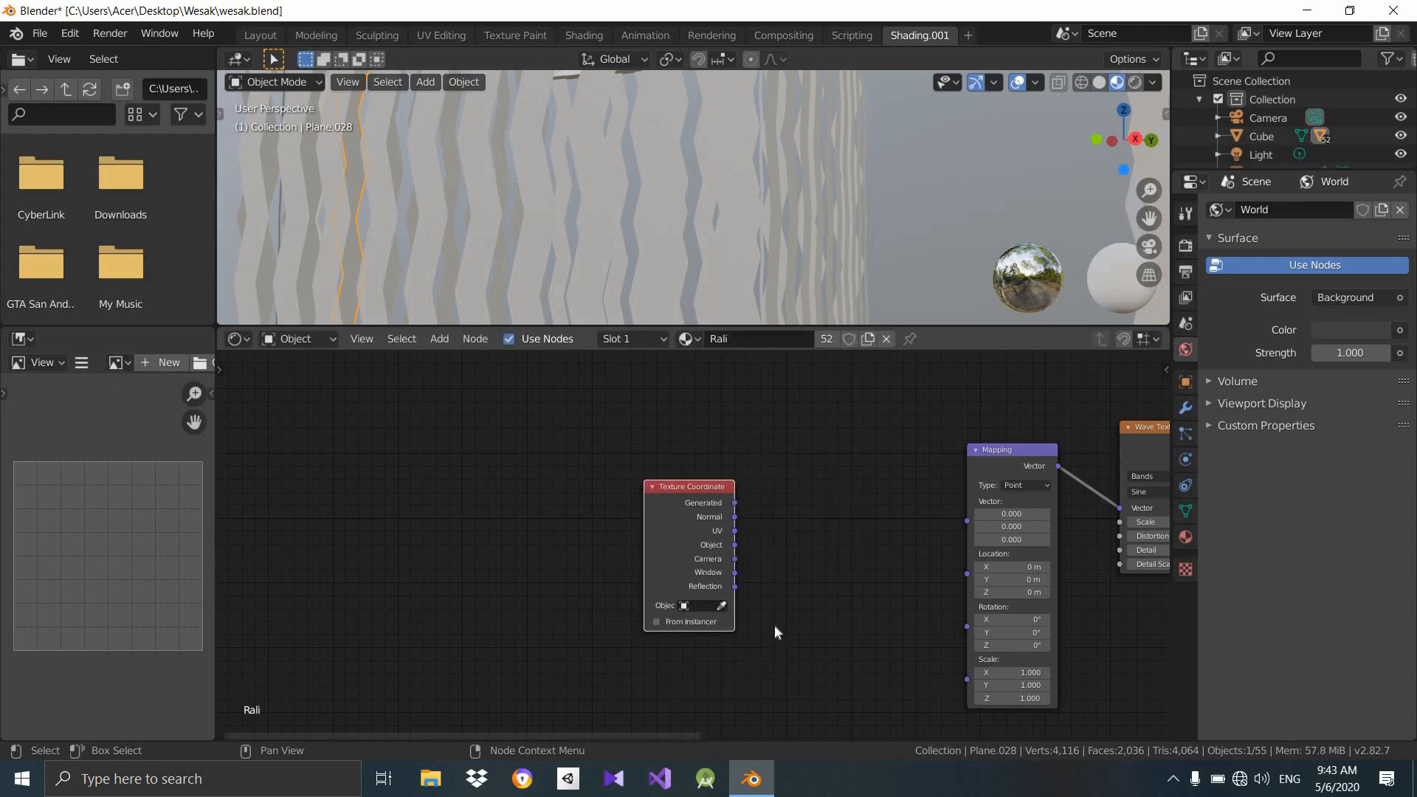
Connect the Texture Coordinate's Generated output to the Mapping node's Vector input and place the two nodes close together.
left_click_drag(736, 504, 967, 520)
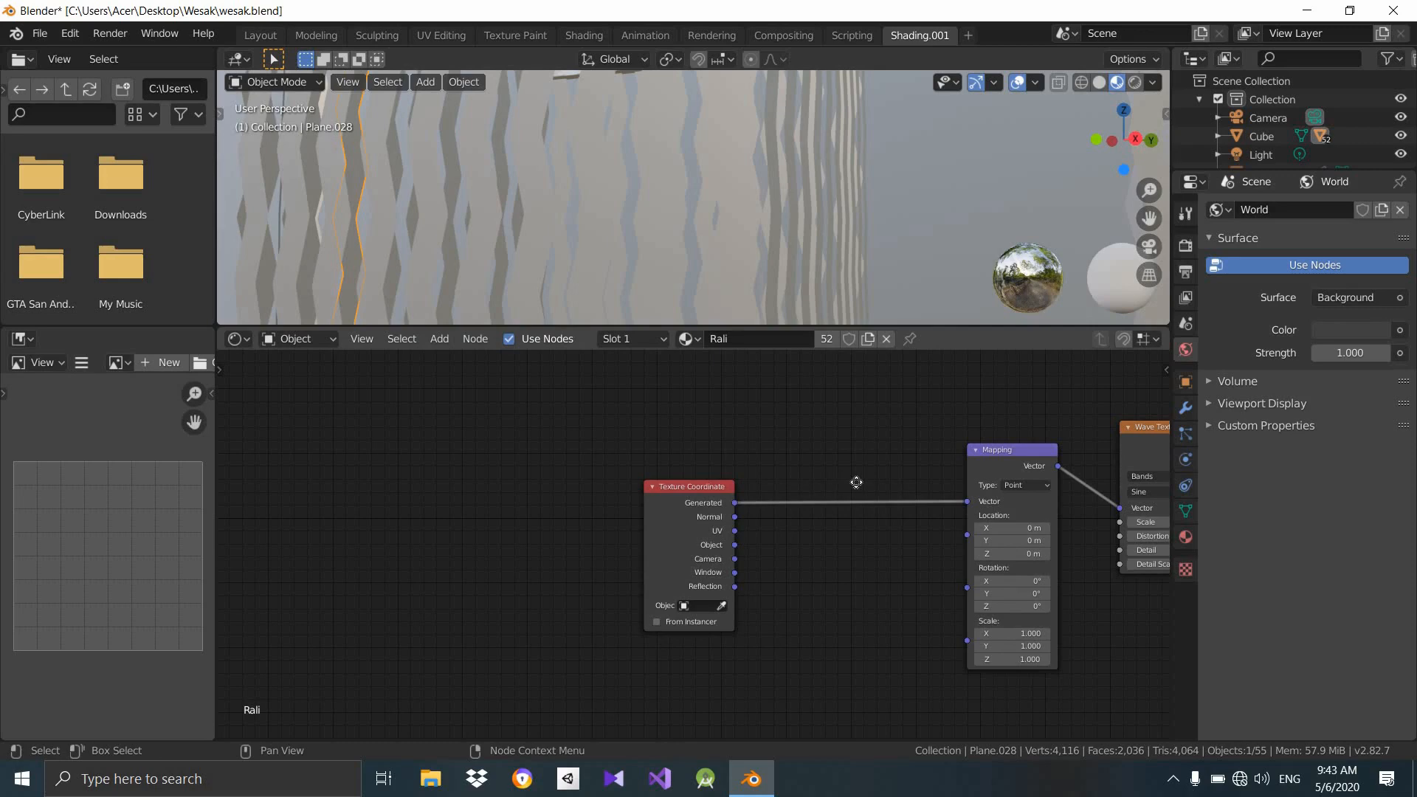
key("g")
left_click(1045, 551)
scroll(986, 549, "down", 2)
middle_click_drag(964, 527, 853, 523)
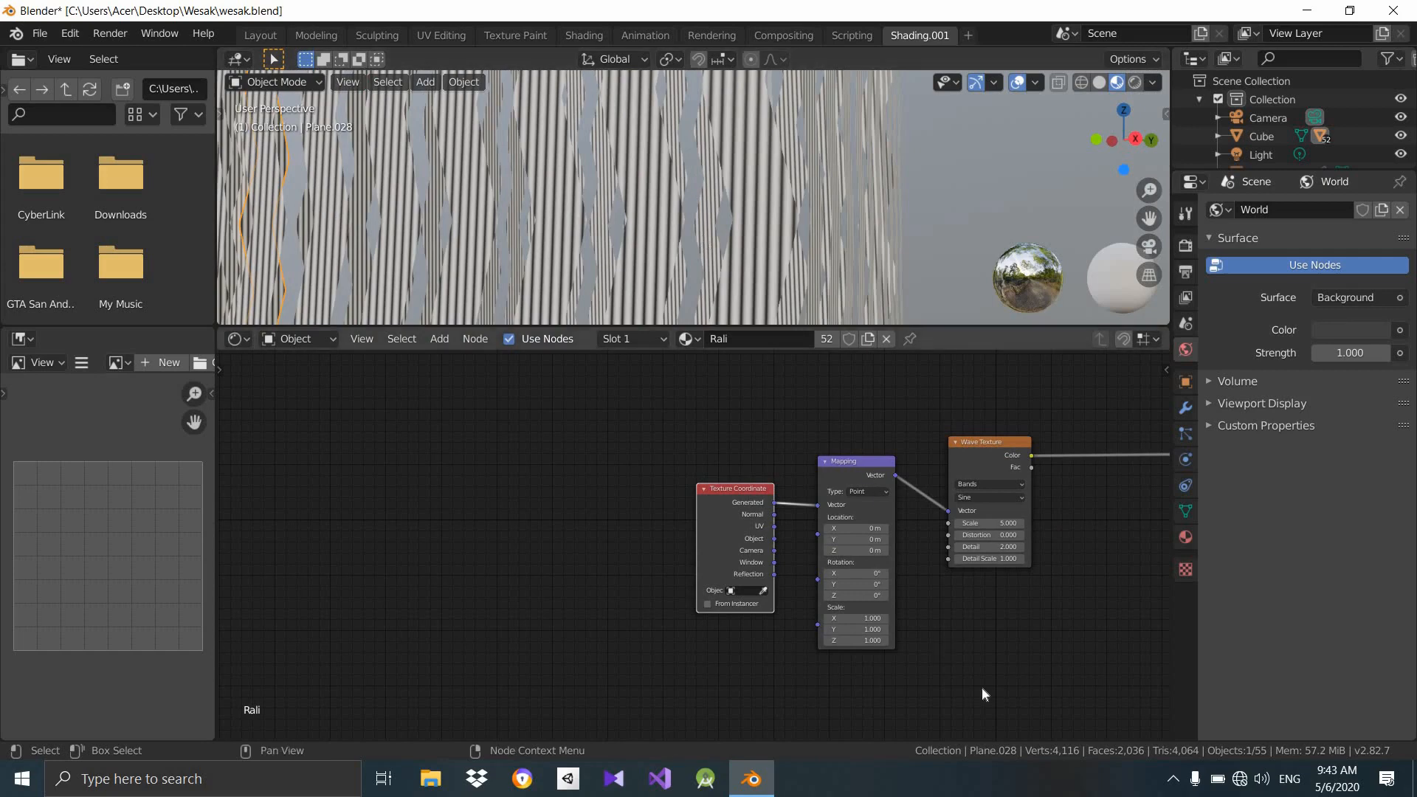
scroll(981, 686, "up", 1)
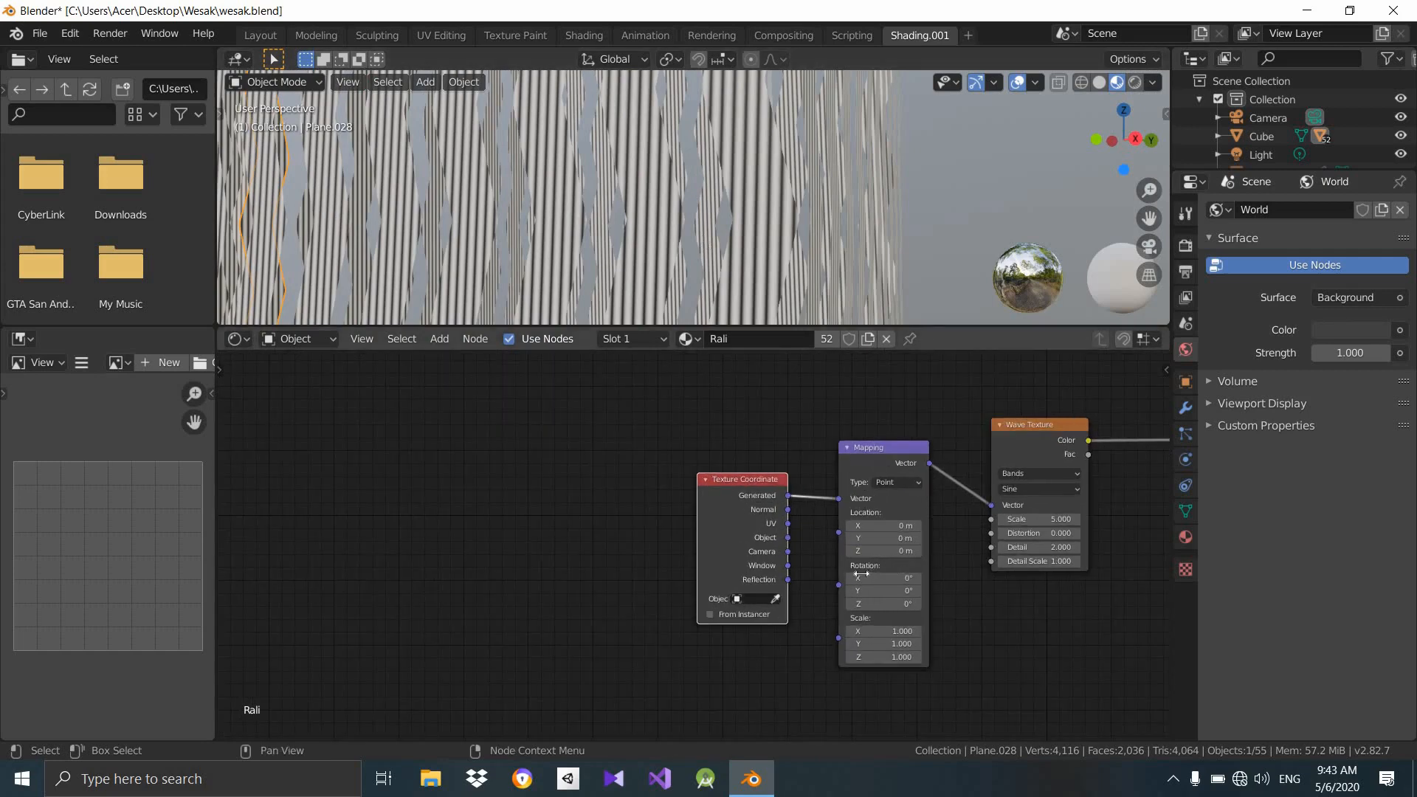
scroll(885, 551, "up", 2)
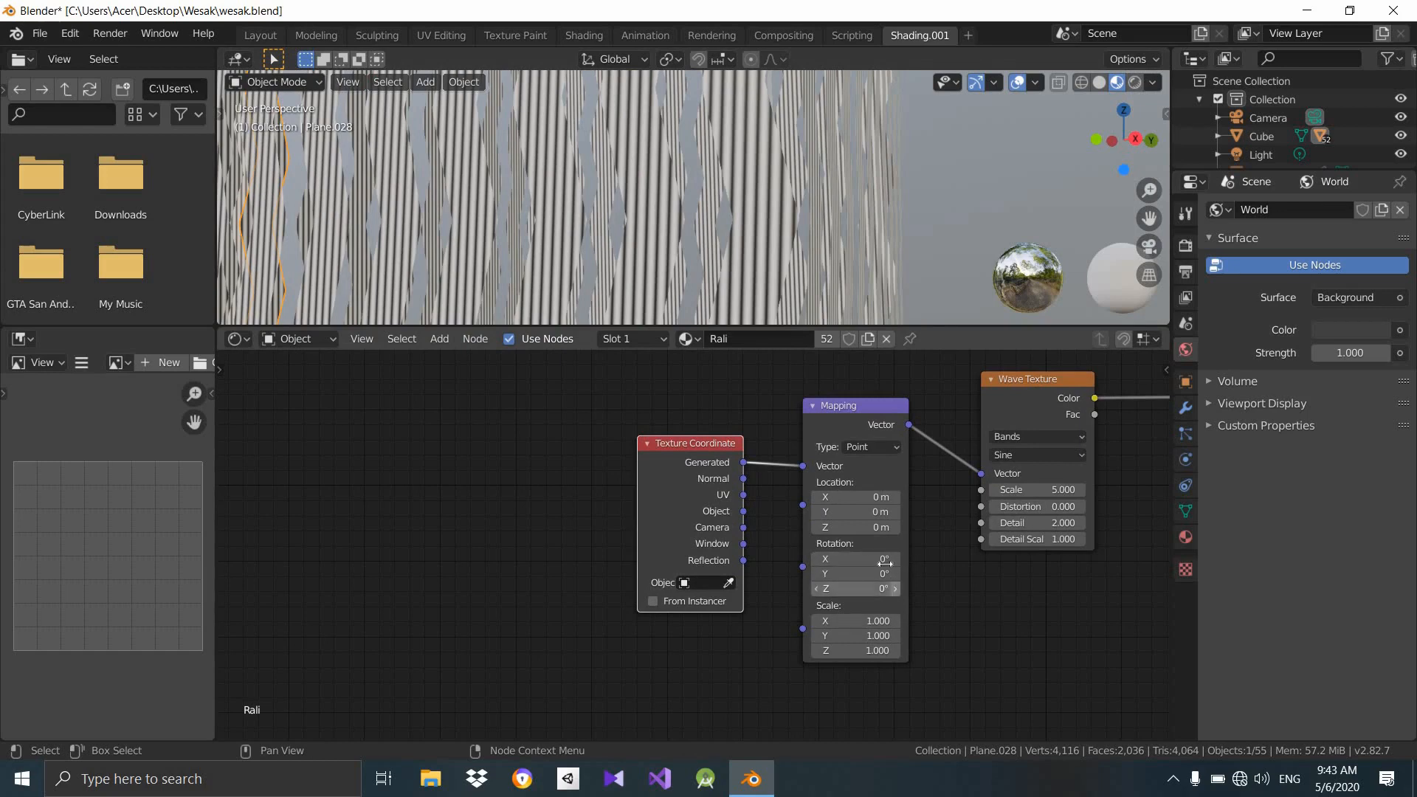
left_click_drag(856, 558, 826, 581)
key("ctrl+z")
key("ctrl+z")
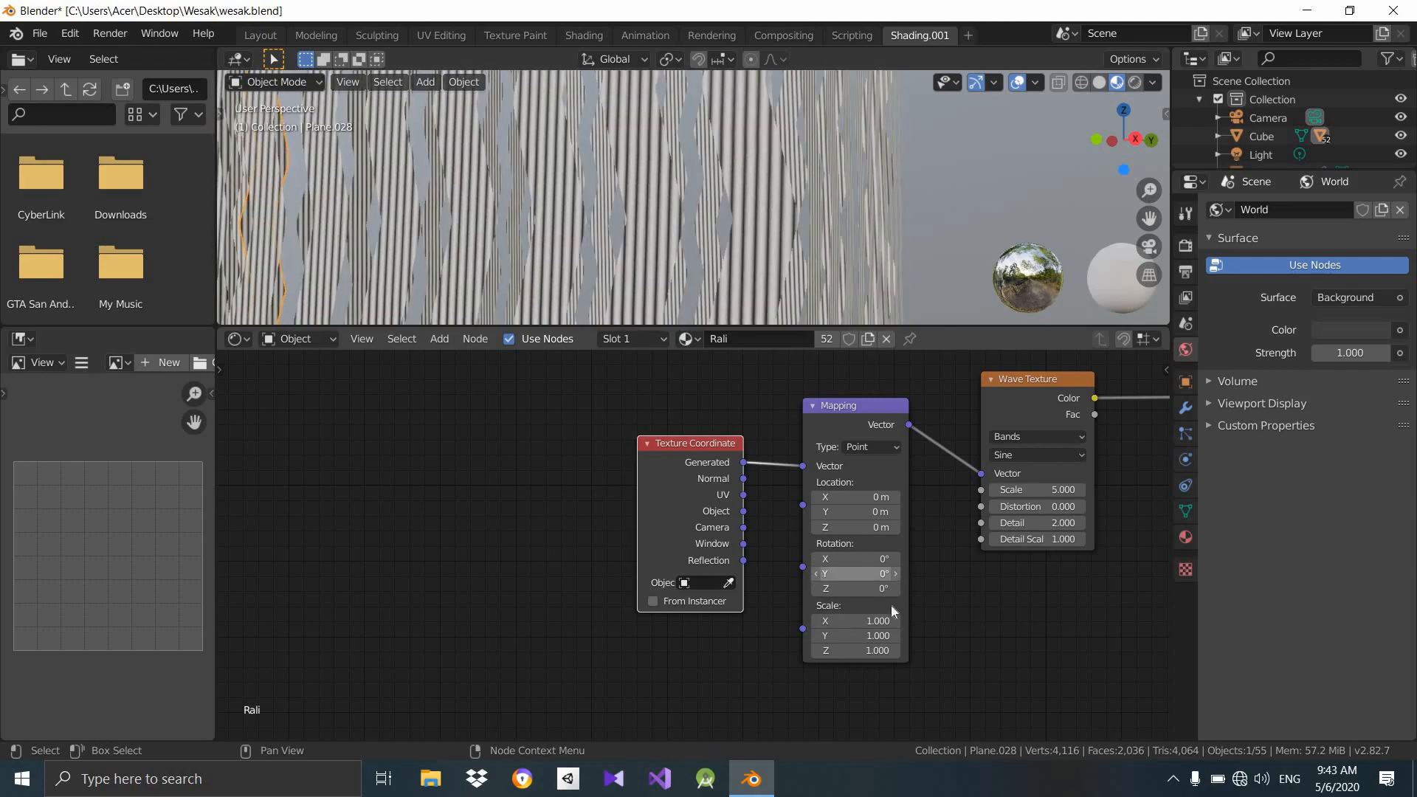
Set the Mapping node's Z rotation to 45°.
left_click_drag(856, 588, 856, 588)
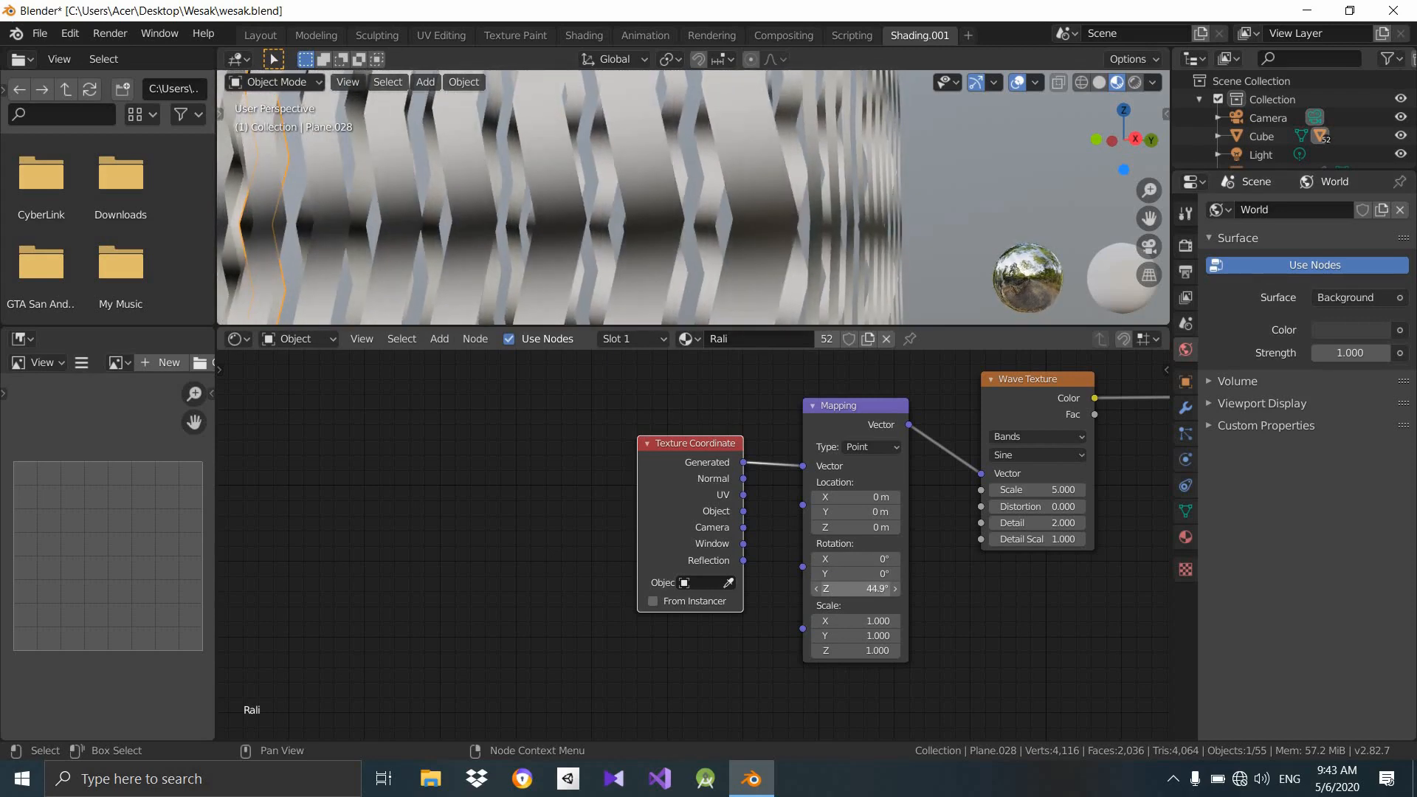
left_click(856, 588)
type("45")
key("Return")
scroll(907, 574, "up", 1)
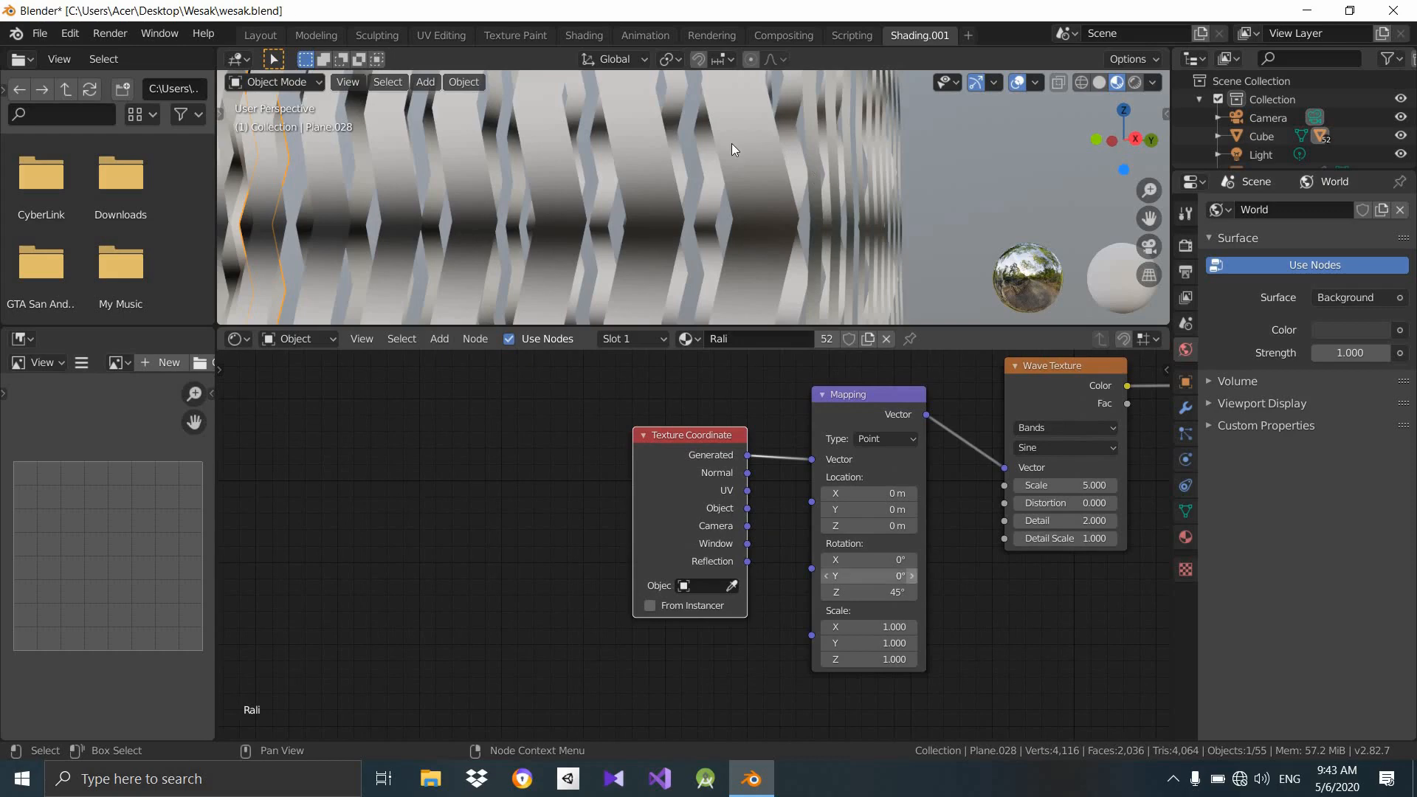
Examine the direction and spacing of the wave bands along the full length of the strands.
scroll(733, 144, "down", 3)
scroll(732, 145, "down", 3)
scroll(773, 192, "up", 3)
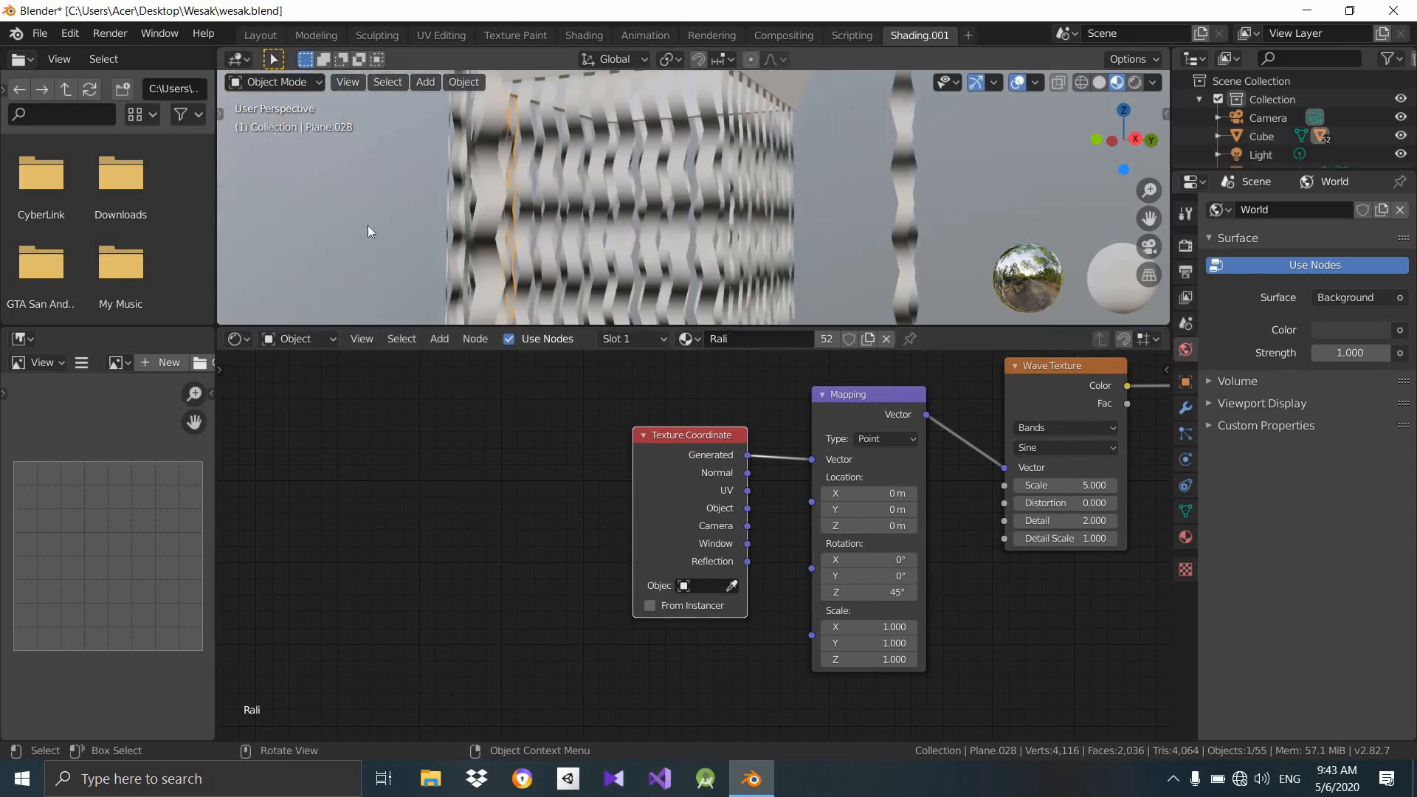
scroll(834, 214, "down", 2)
scroll(834, 239, "down", 4)
middle_click_drag(720, 260, 710, 317)
middle_click_drag(696, 220, 659, 120, "shift")
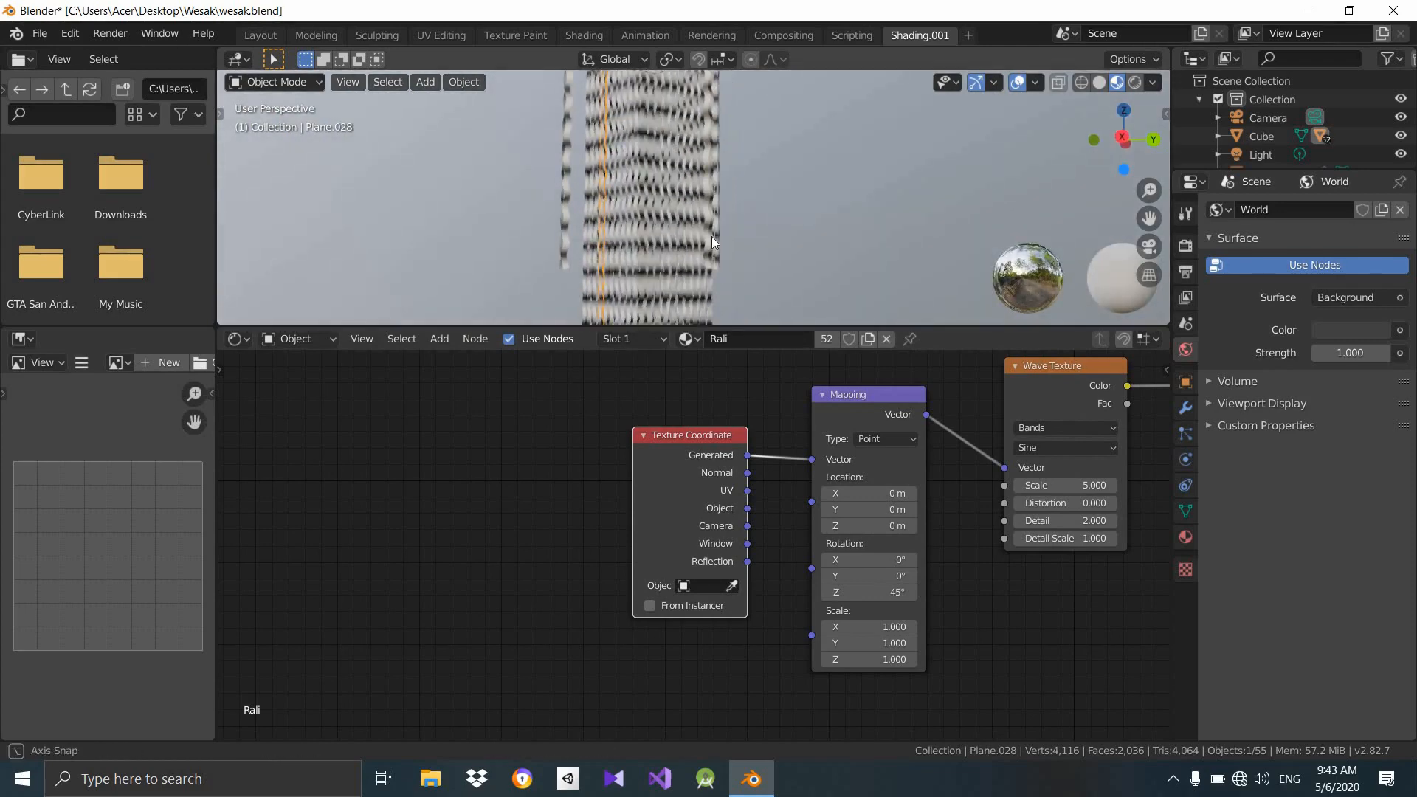
scroll(785, 260, "up", 3)
Try Wave Texture scale values of 1 and 0.5 and compare the bands on the strands.
middle_click_drag(790, 538, 470, 633)
left_click(756, 580)
type("1")
key("Return")
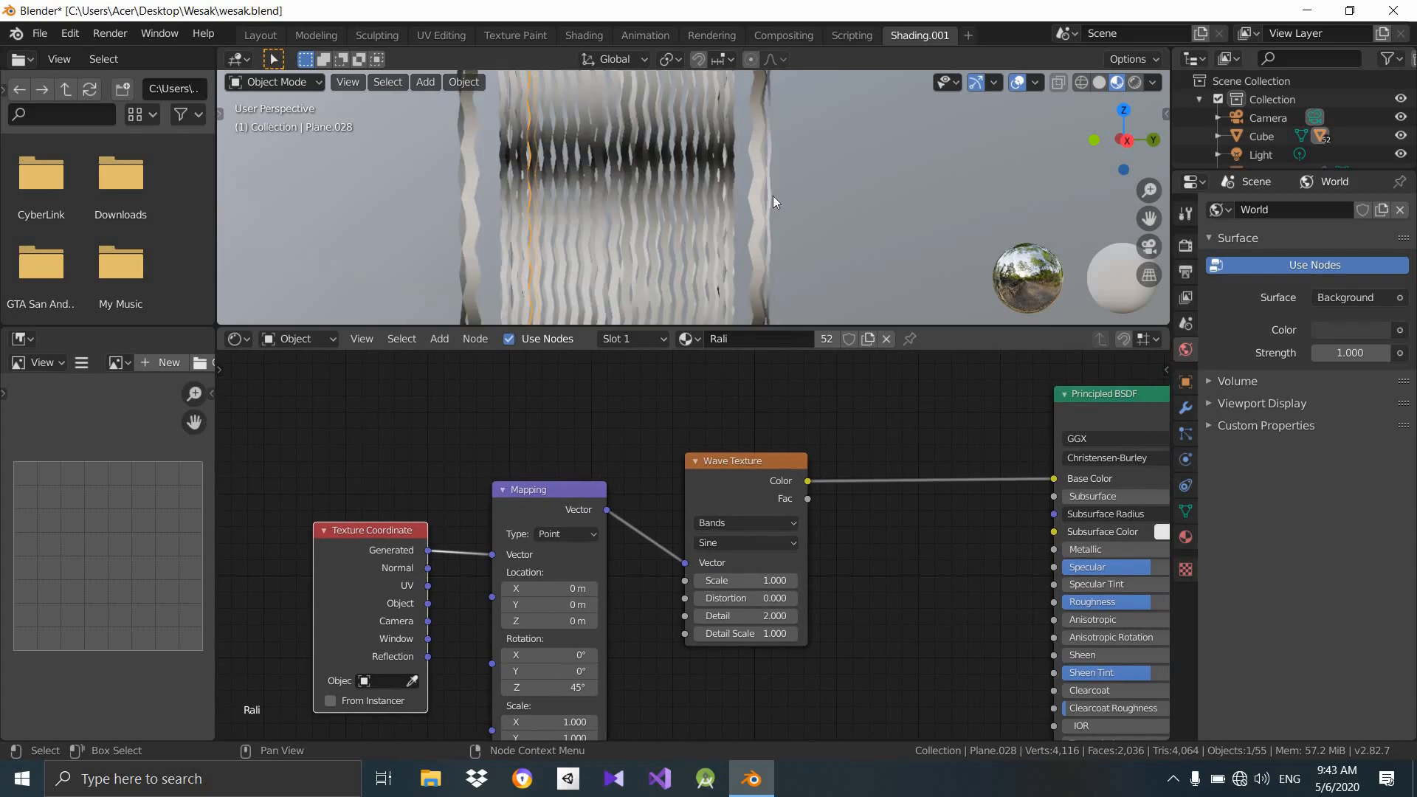
scroll(772, 196, "down", 3)
left_click(761, 590)
type("0.0")
left_click(745, 580)
type("0.5")
key("Return")
scroll(696, 213, "down", 3)
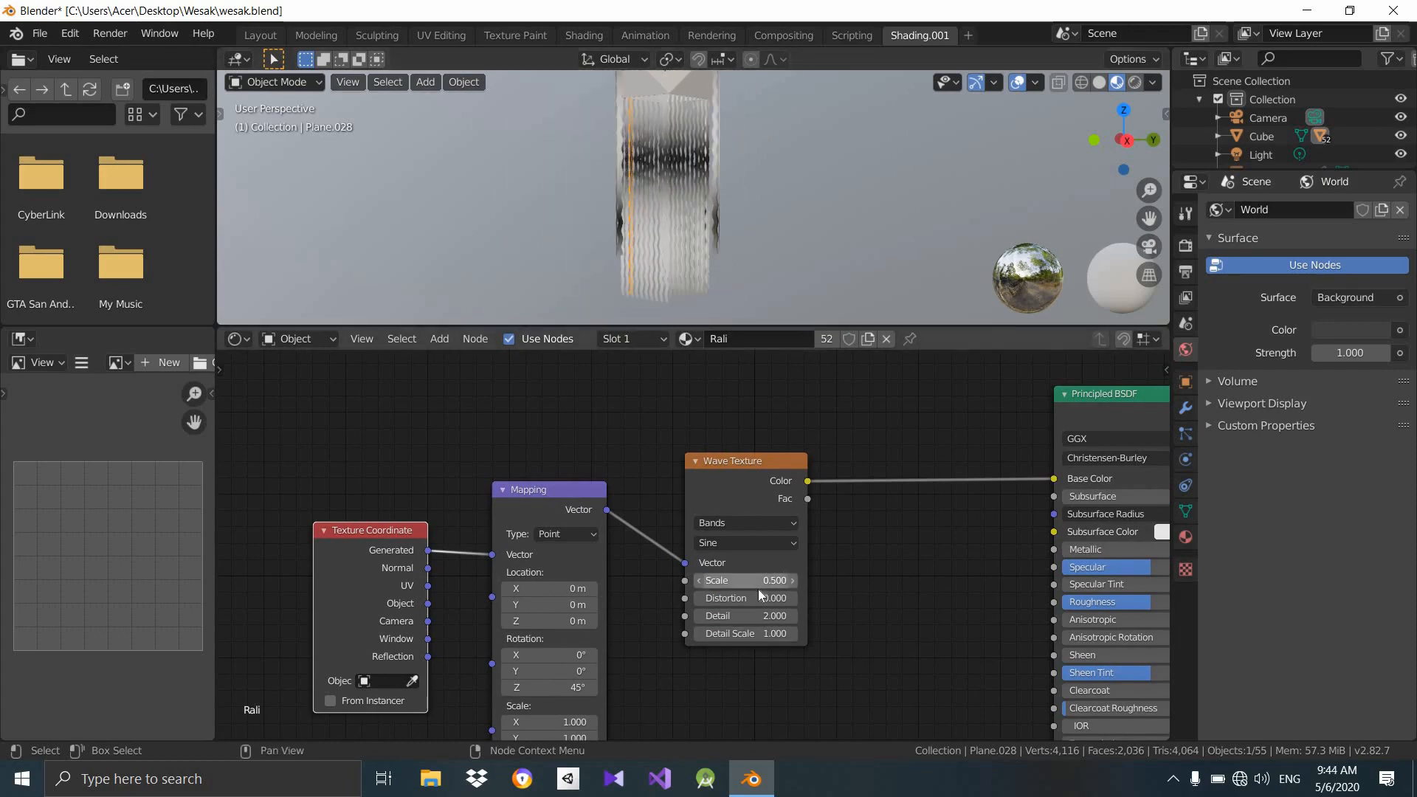
Set the Wave Texture's scale to 0.6.
left_click(768, 580)
type(".6")
key("Return")
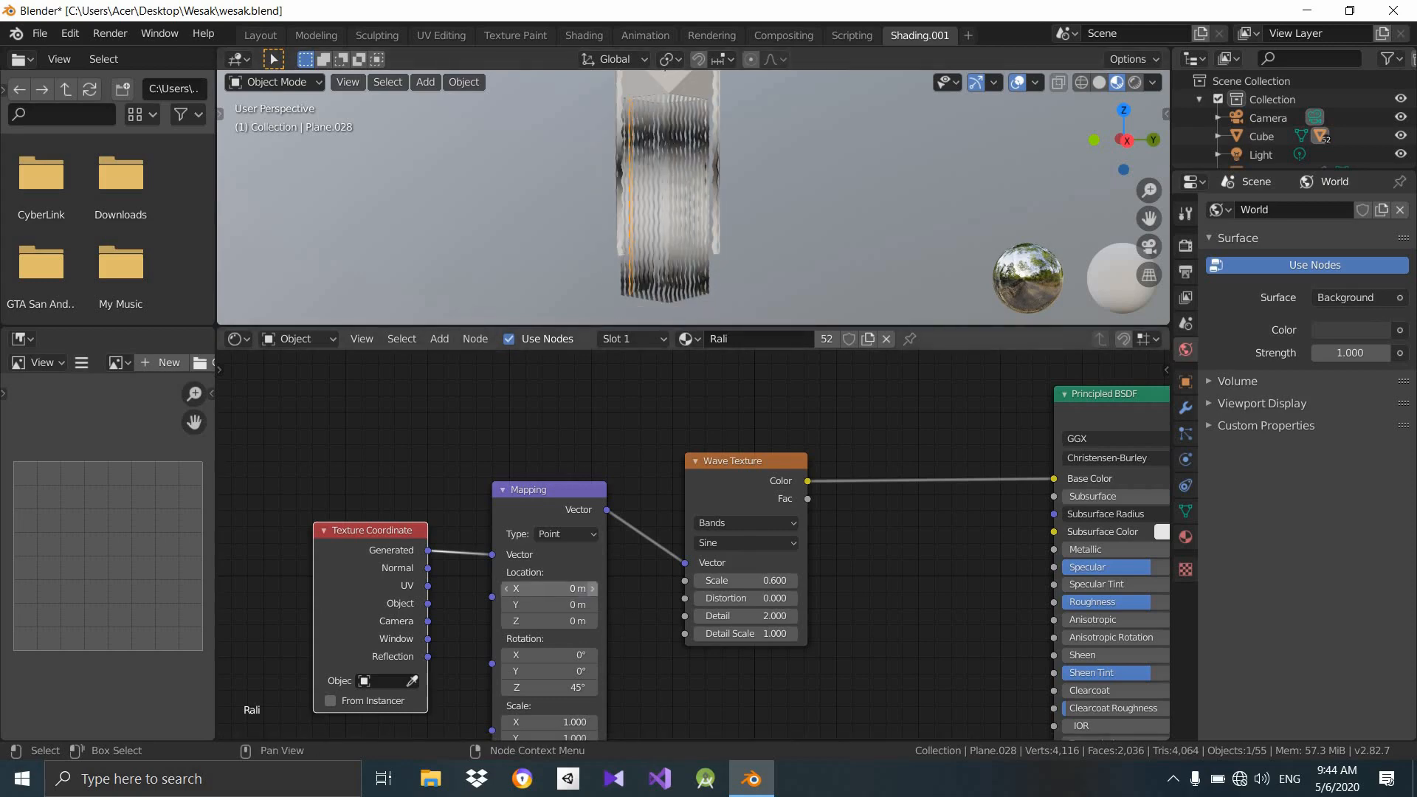
Set the Mapping node's X location to 0.6 m to shift the wave bands along the strands.
left_click_drag(583, 588, 520, 603)
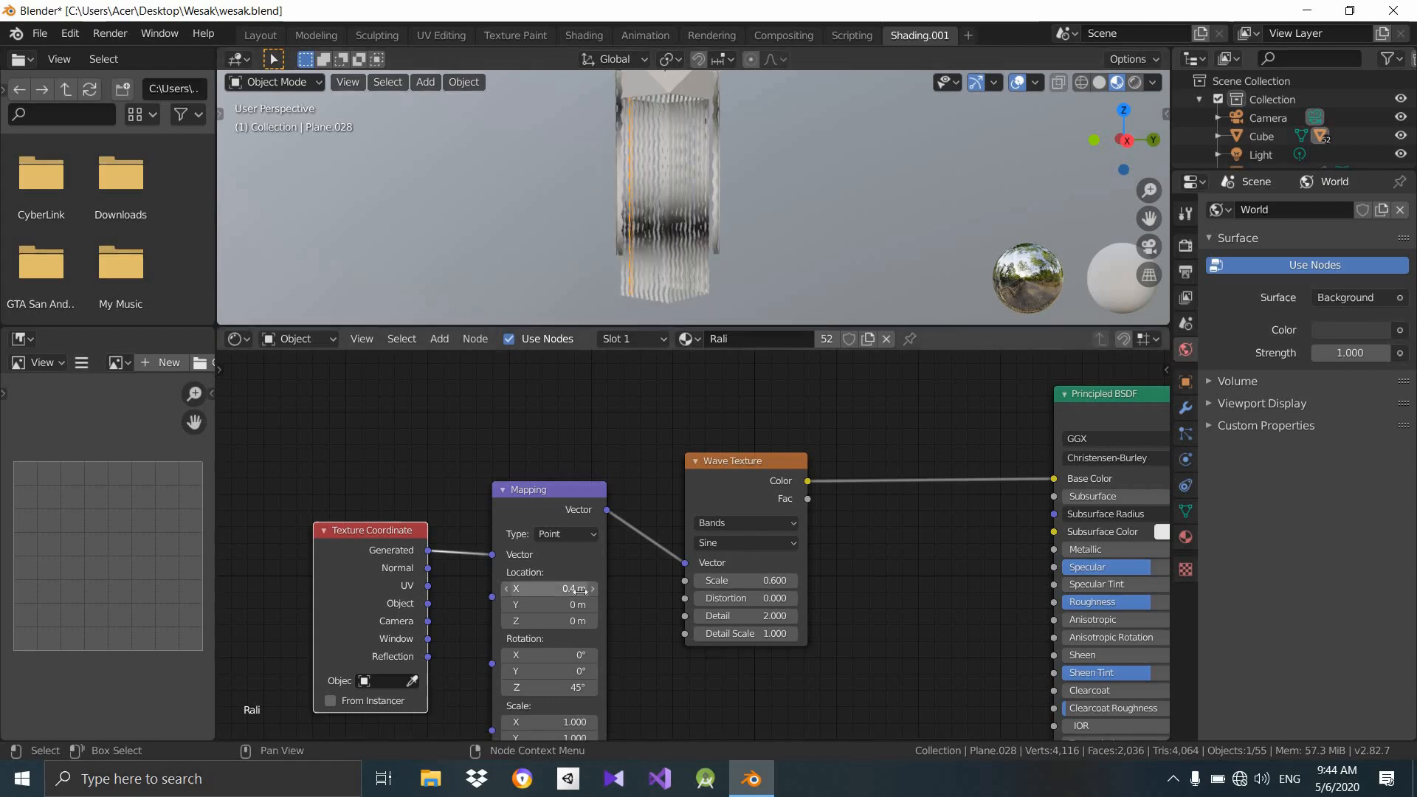
left_click(507, 589)
left_click(589, 588)
left_click(589, 589)
left_click(589, 588)
mouse_move(759, 206)
middle_mouse_down()
mouse_move(608, 225)
mouse_move(727, 210)
mouse_move(666, 233)
mouse_move(706, 254)
mouse_move(695, 273)
mouse_move(660, 261)
mouse_move(735, 228)
mouse_move(698, 214)
mouse_move(843, 225)
mouse_move(864, 213)
mouse_move(760, 213)
mouse_move(719, 229)
mouse_move(768, 202)
middle_mouse_up()
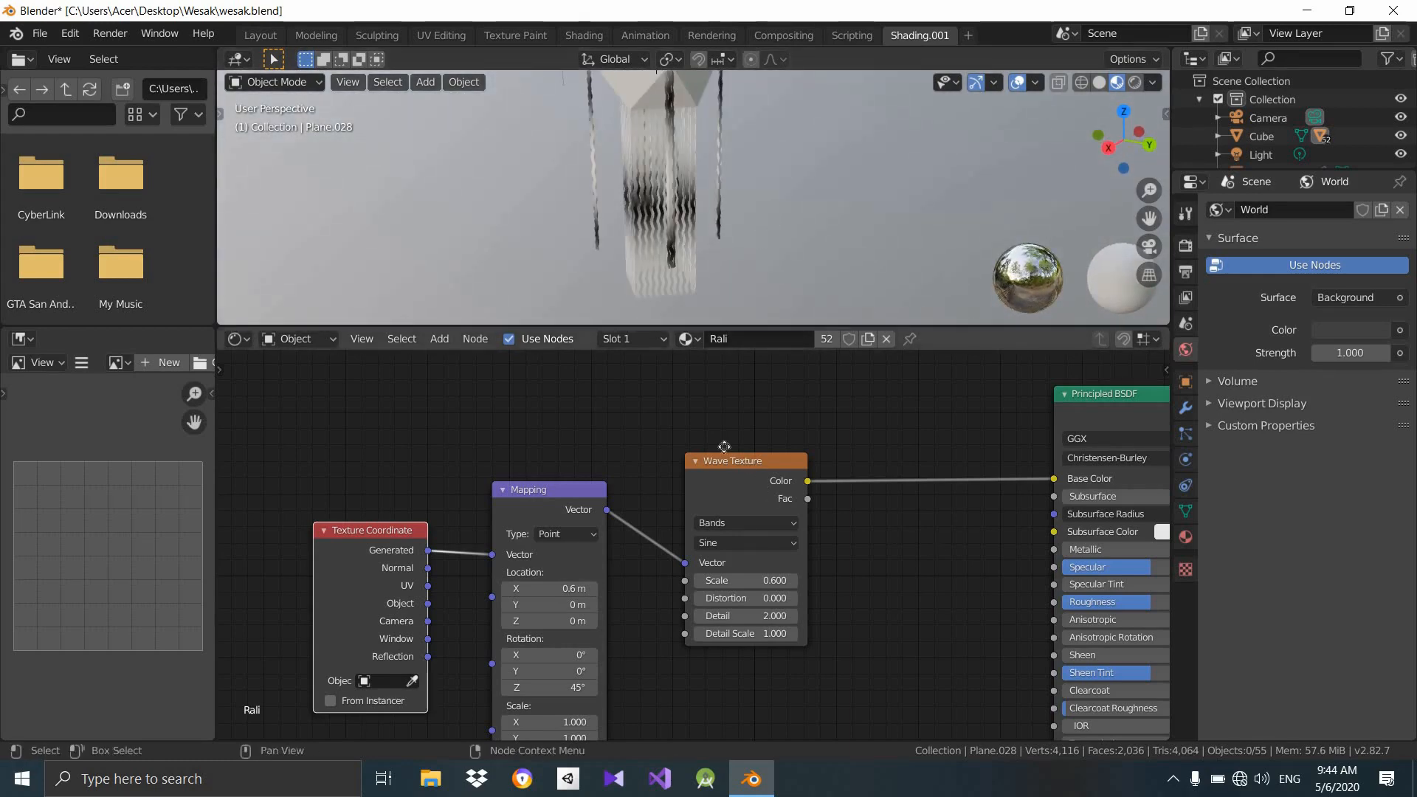
Move the Wave Texture node up and closer to the Mapping node, and nudge the Texture Coordinate node slightly.
left_click_drag(751, 463, 711, 407)
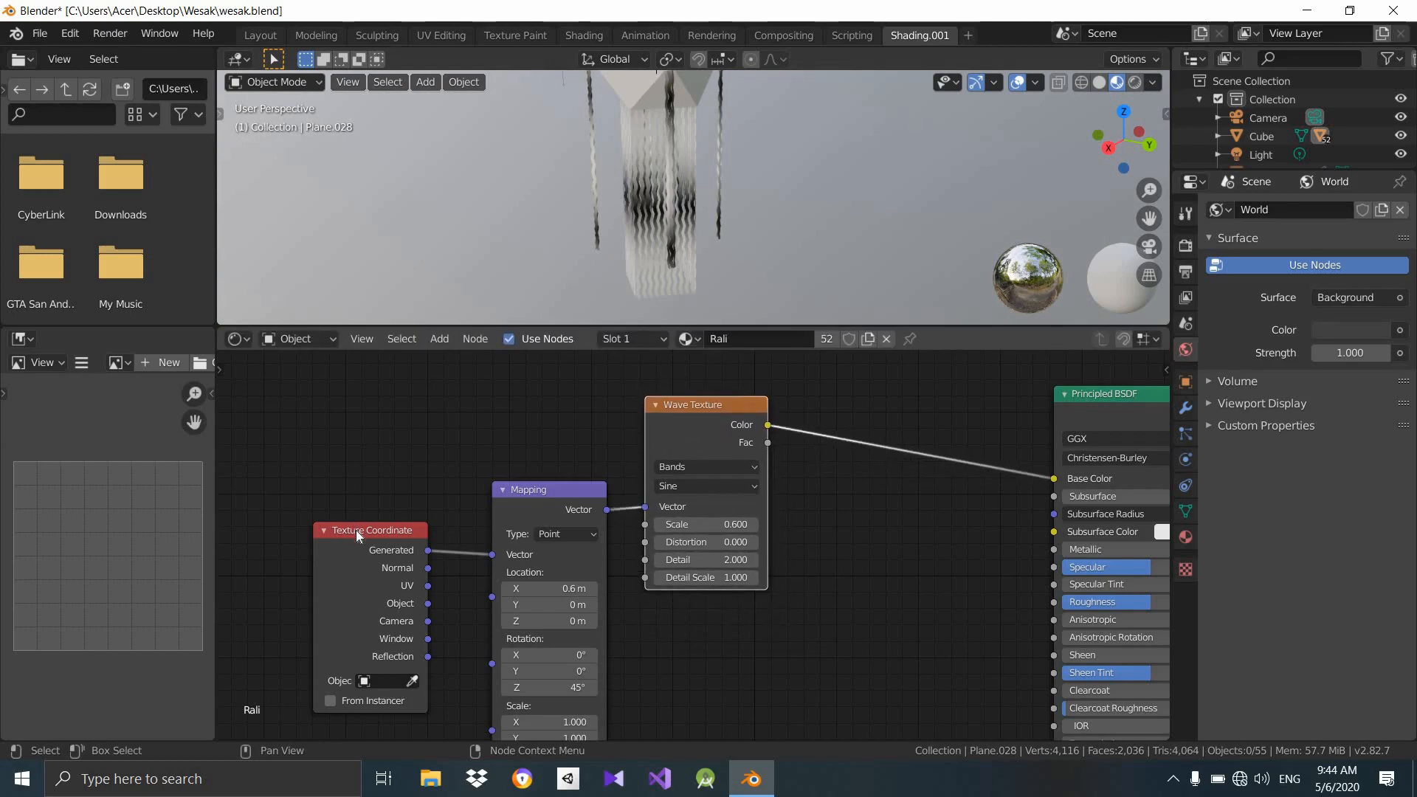
left_click_drag(368, 529, 378, 533)
left_click(850, 587)
Add a ColorRamp node on the link between the Wave Texture's color output and the Principled BSDF's base color.
middle_click_drag(894, 594, 738, 624)
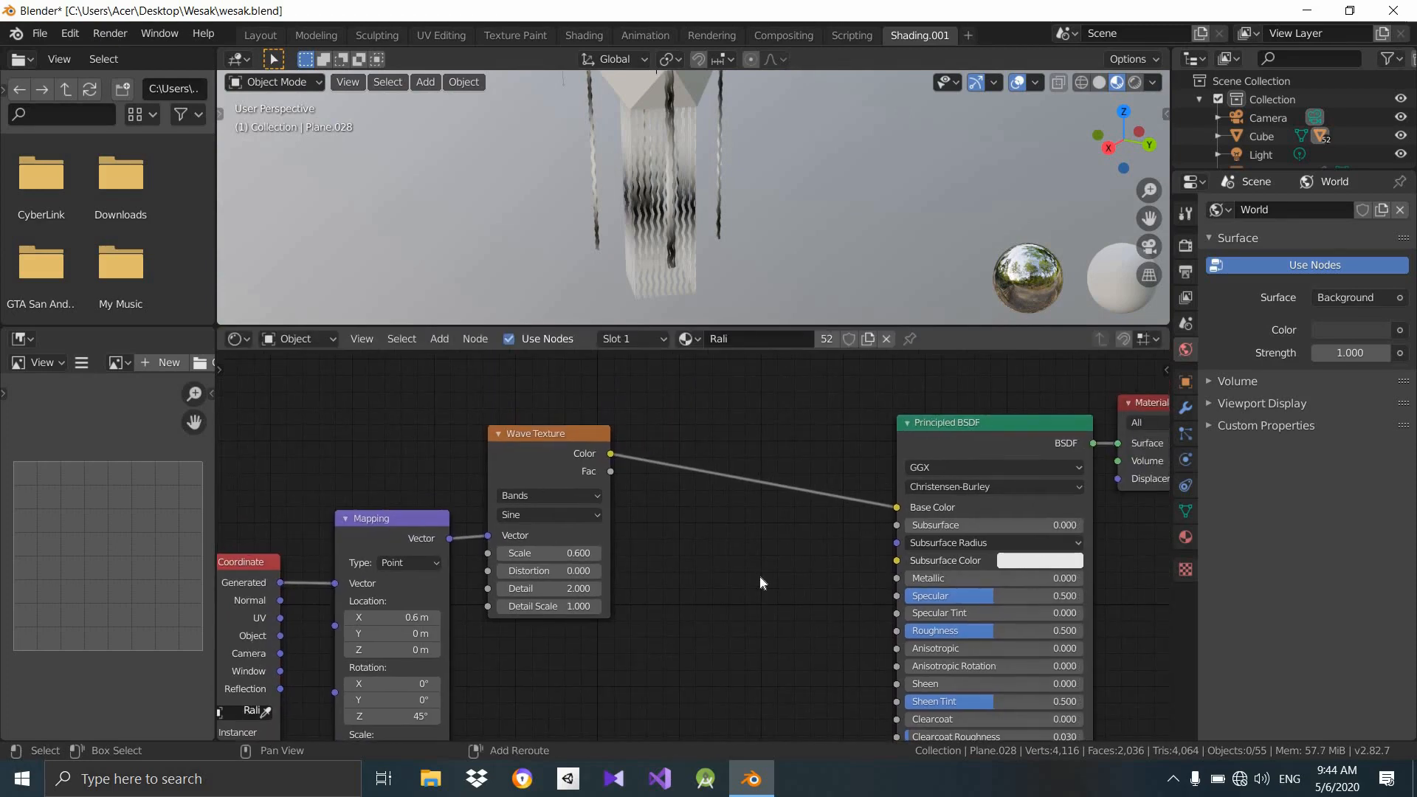
key("shift+a")
left_click(734, 572)
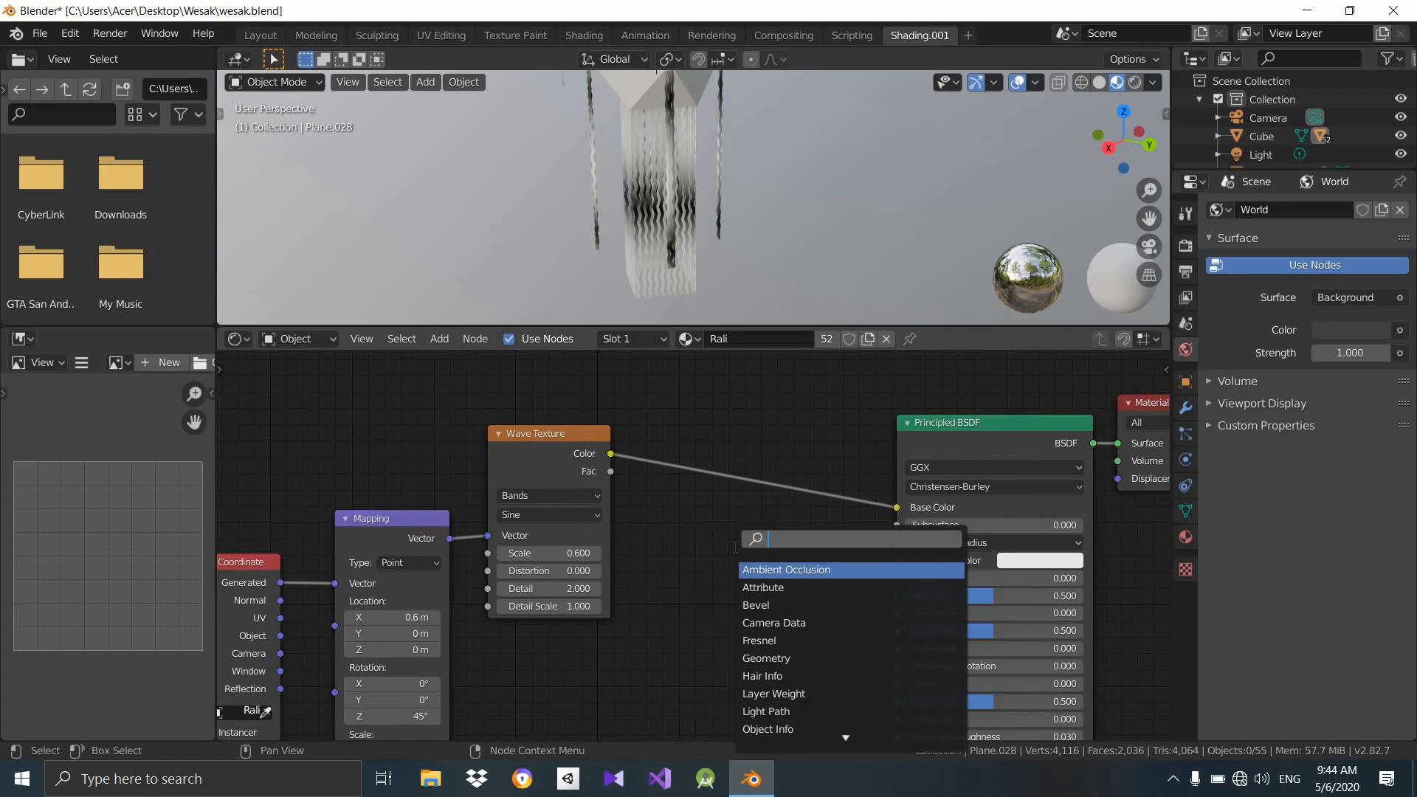
type("colo")
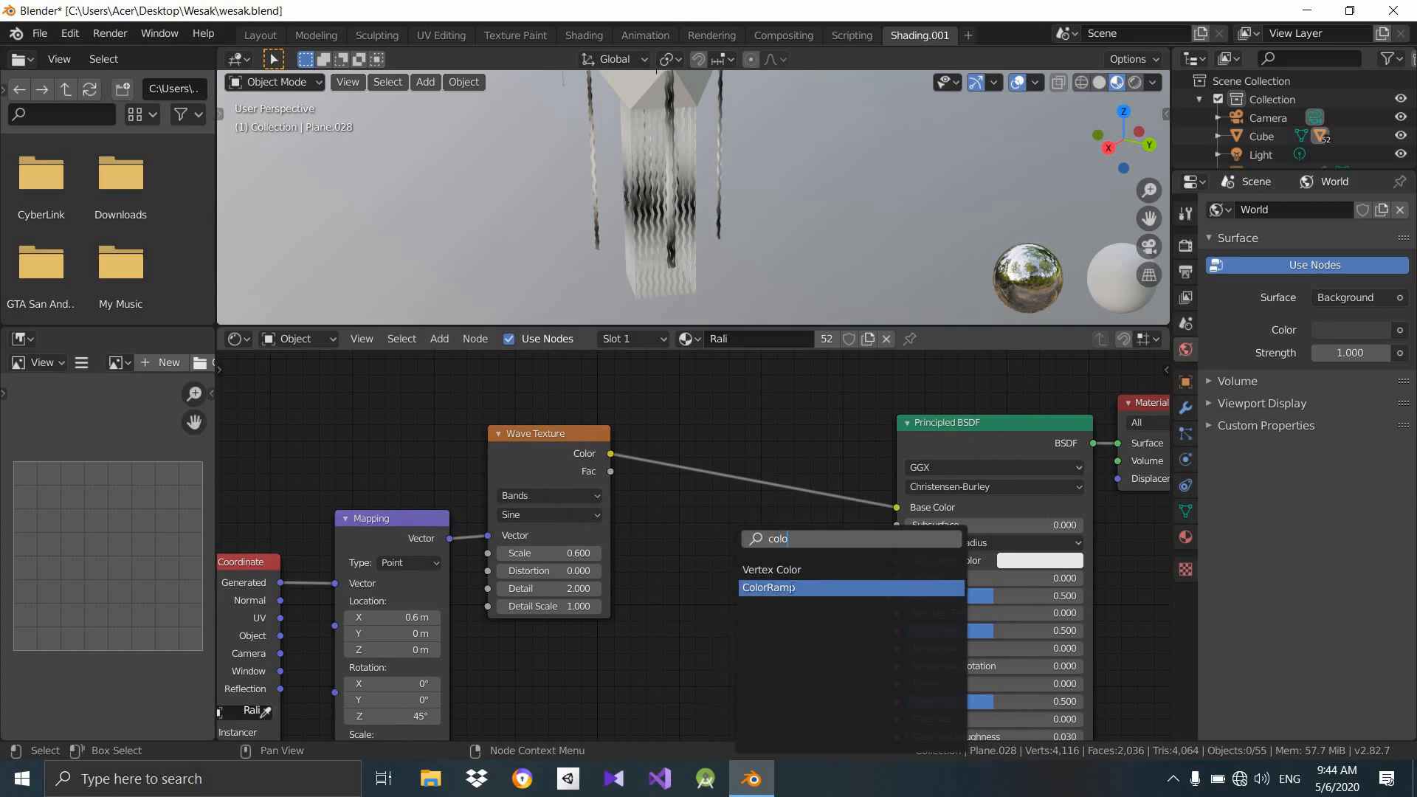
left_click(794, 591)
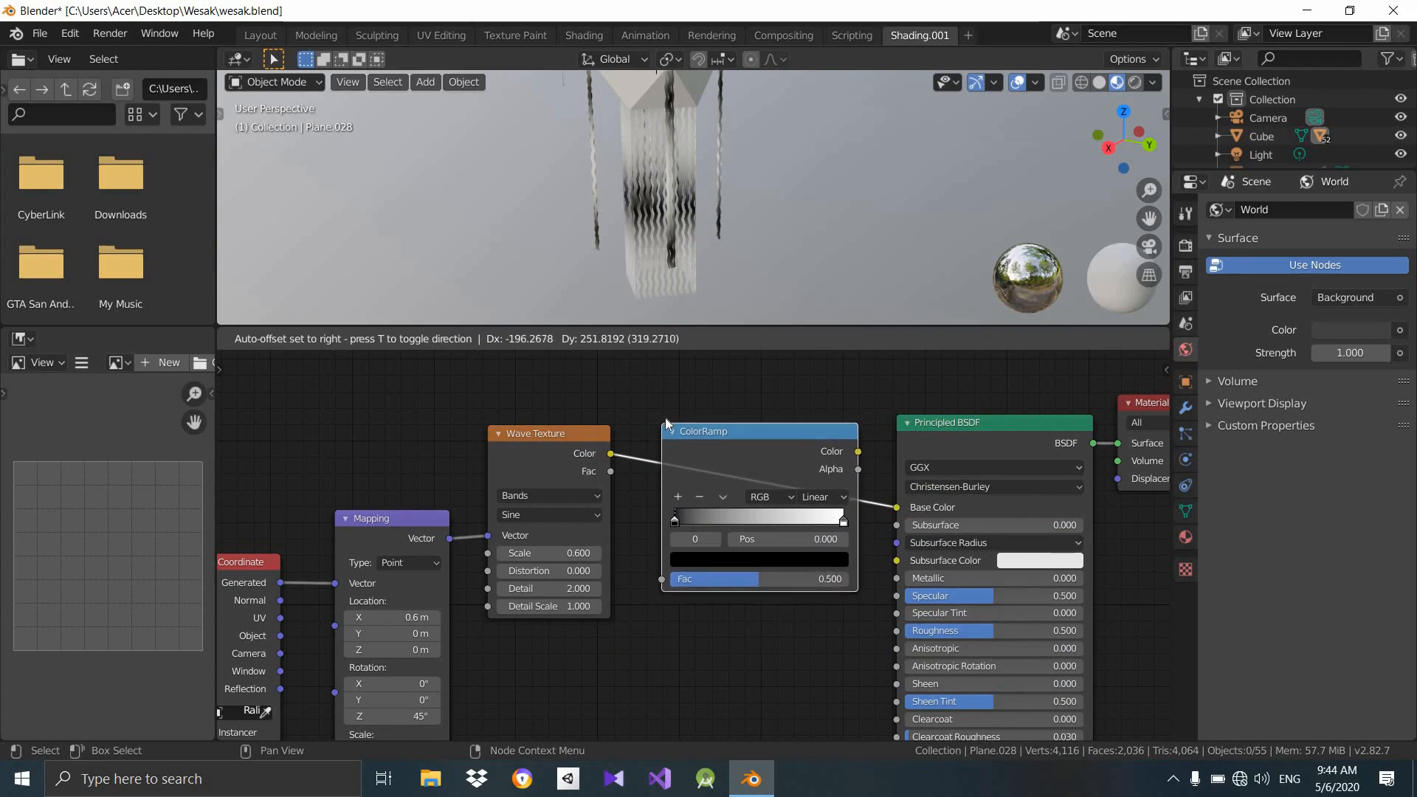
left_click(665, 418)
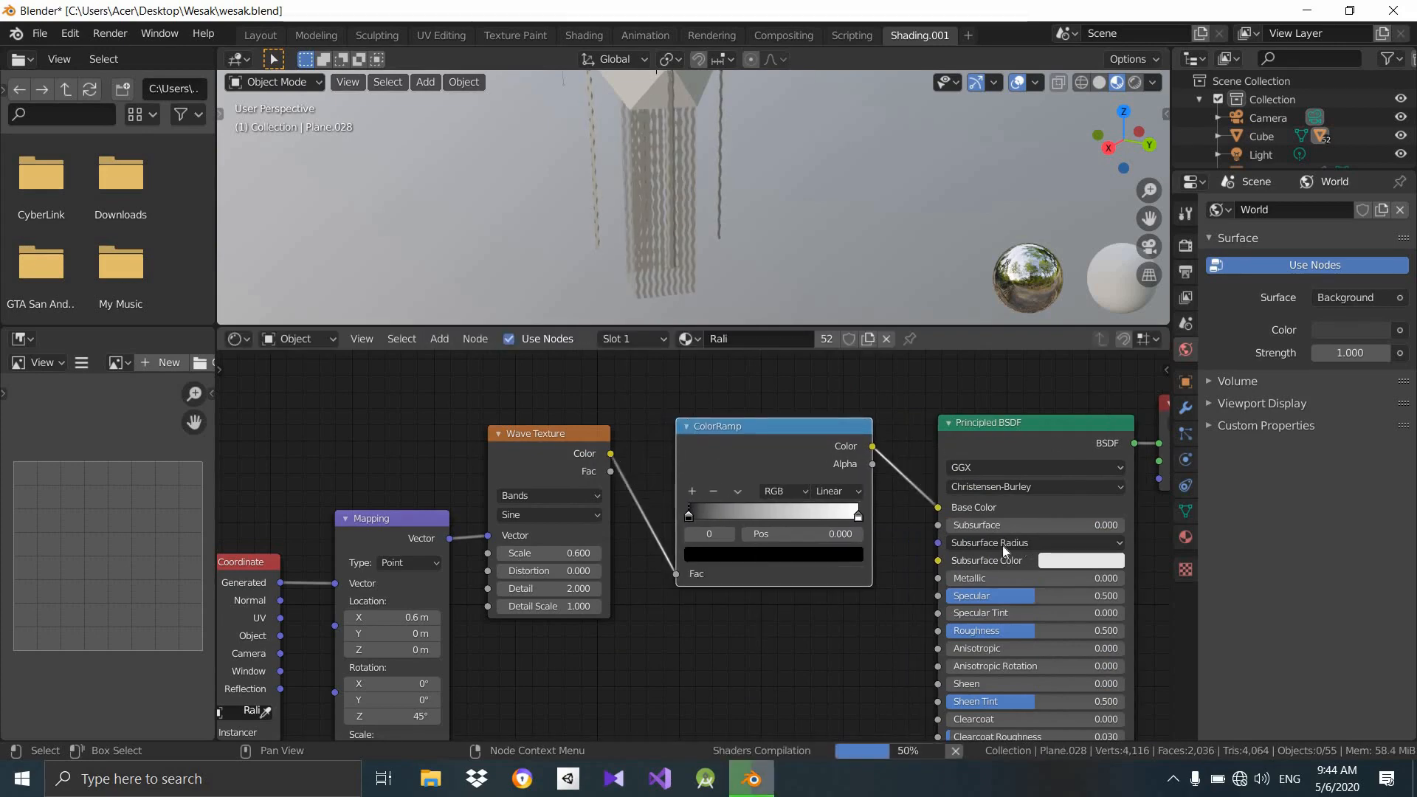
Change the ColorRamp's first stop from black to bright red, with green and blue at 0.
middle_click_drag(795, 697, 794, 698)
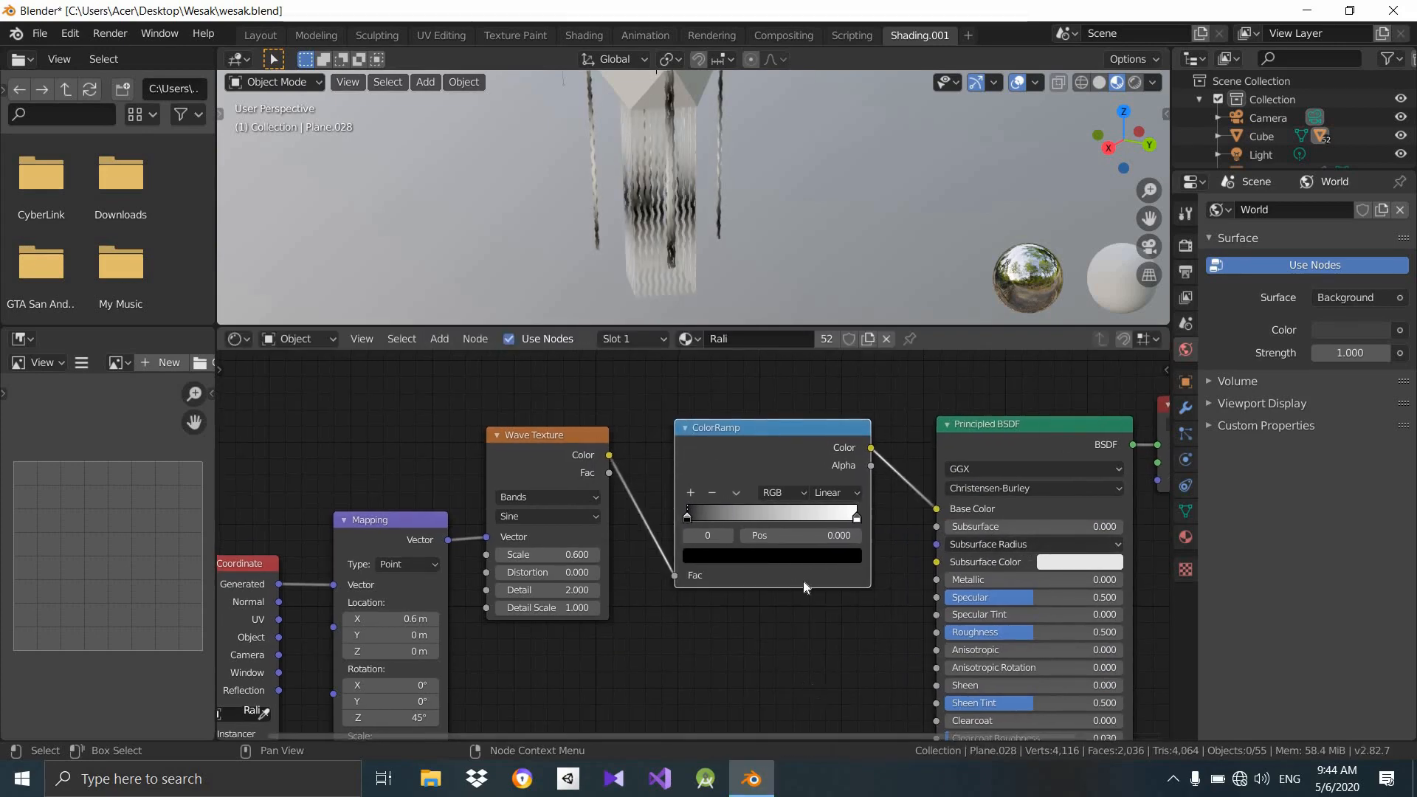
scroll(793, 543, "up", 3)
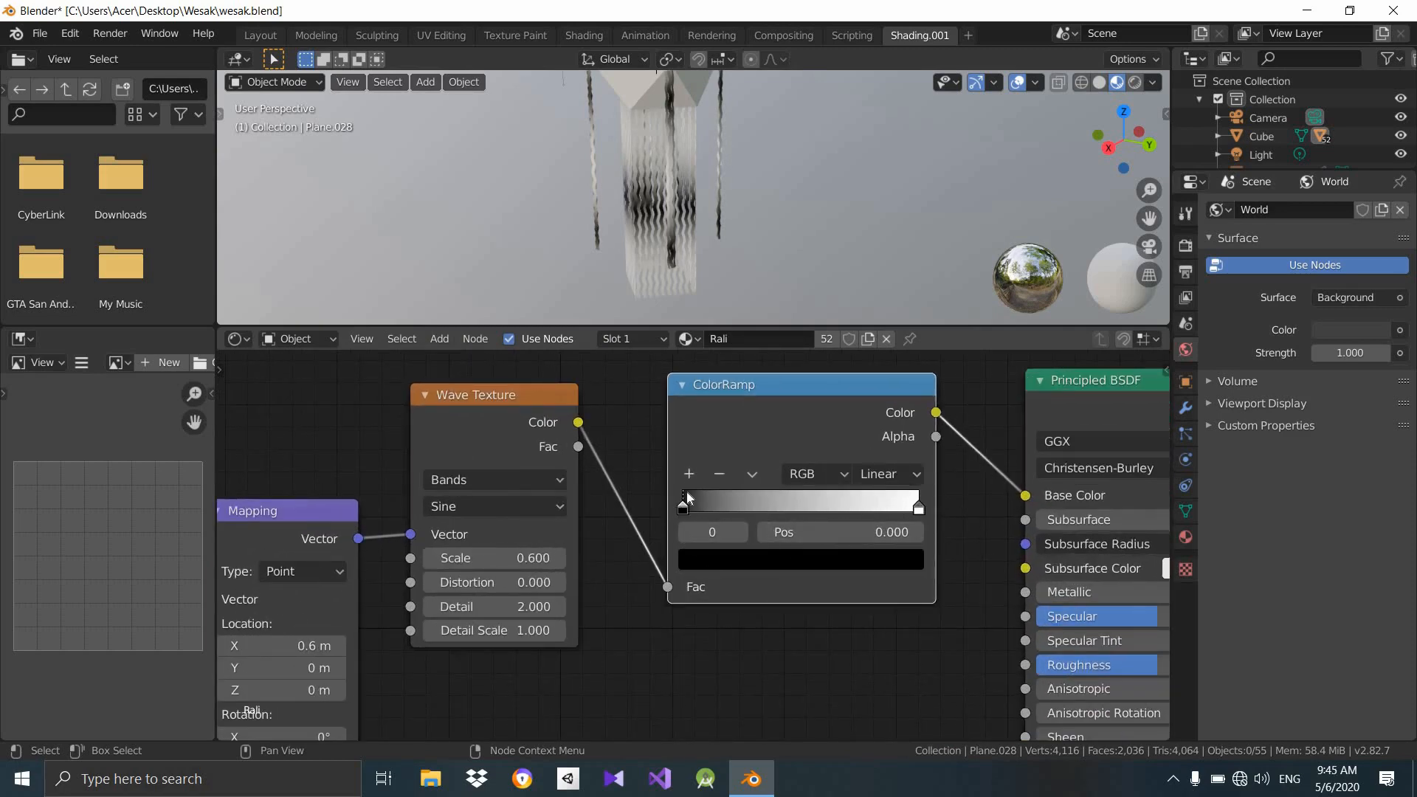
left_click(722, 558)
left_click(869, 353)
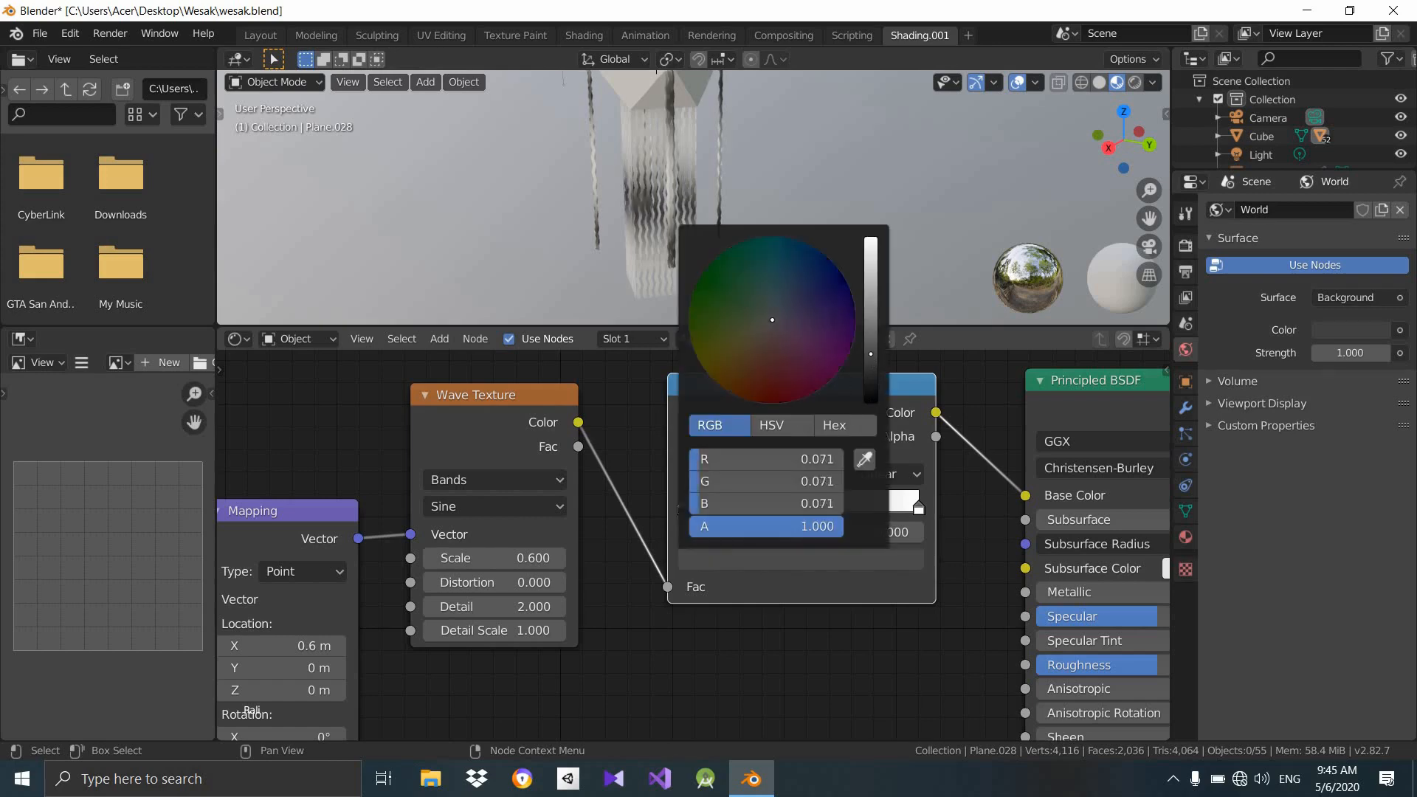
left_click_drag(870, 354, 871, 239)
left_click_drag(771, 319, 768, 402)
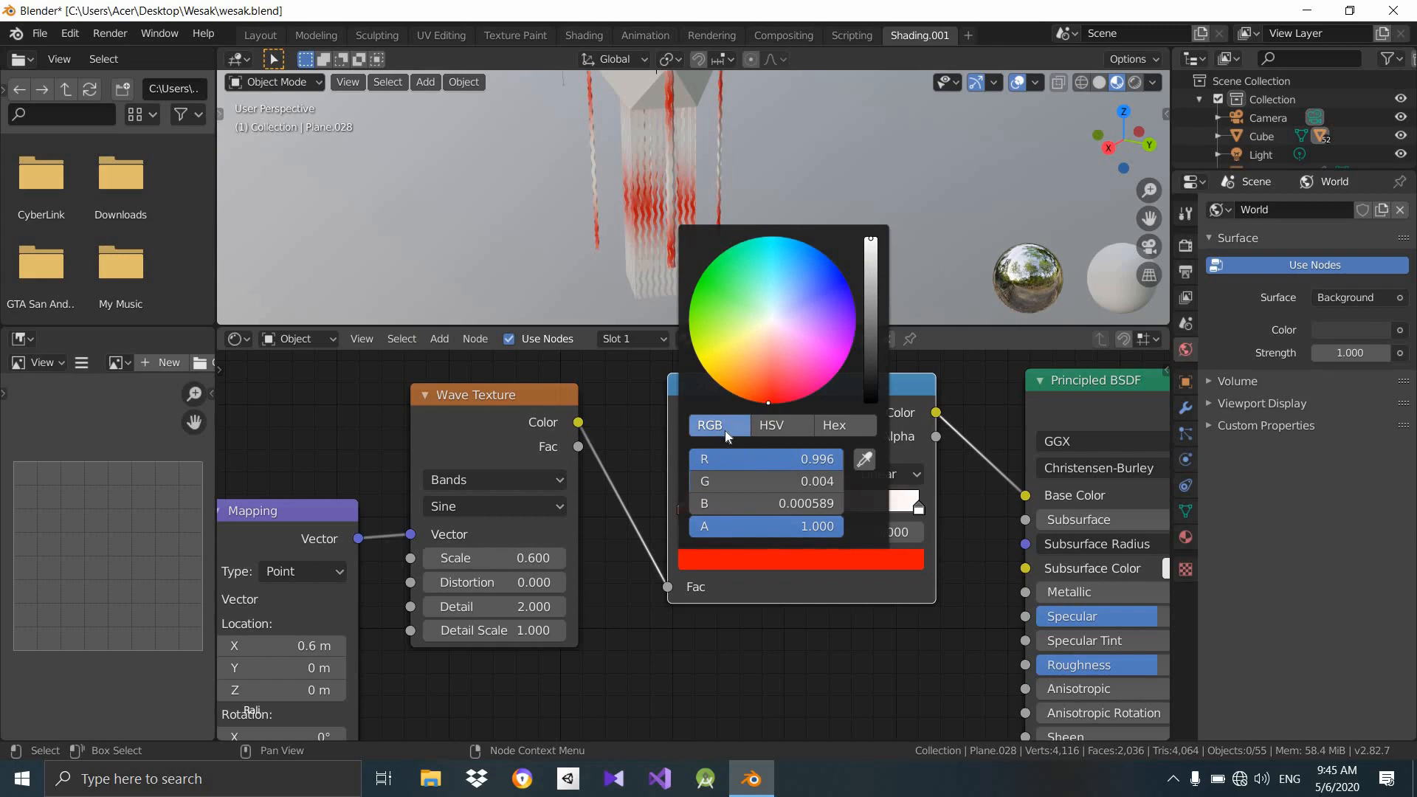
left_click(793, 503)
type("0")
left_click(801, 479)
type("0")
key("Return")
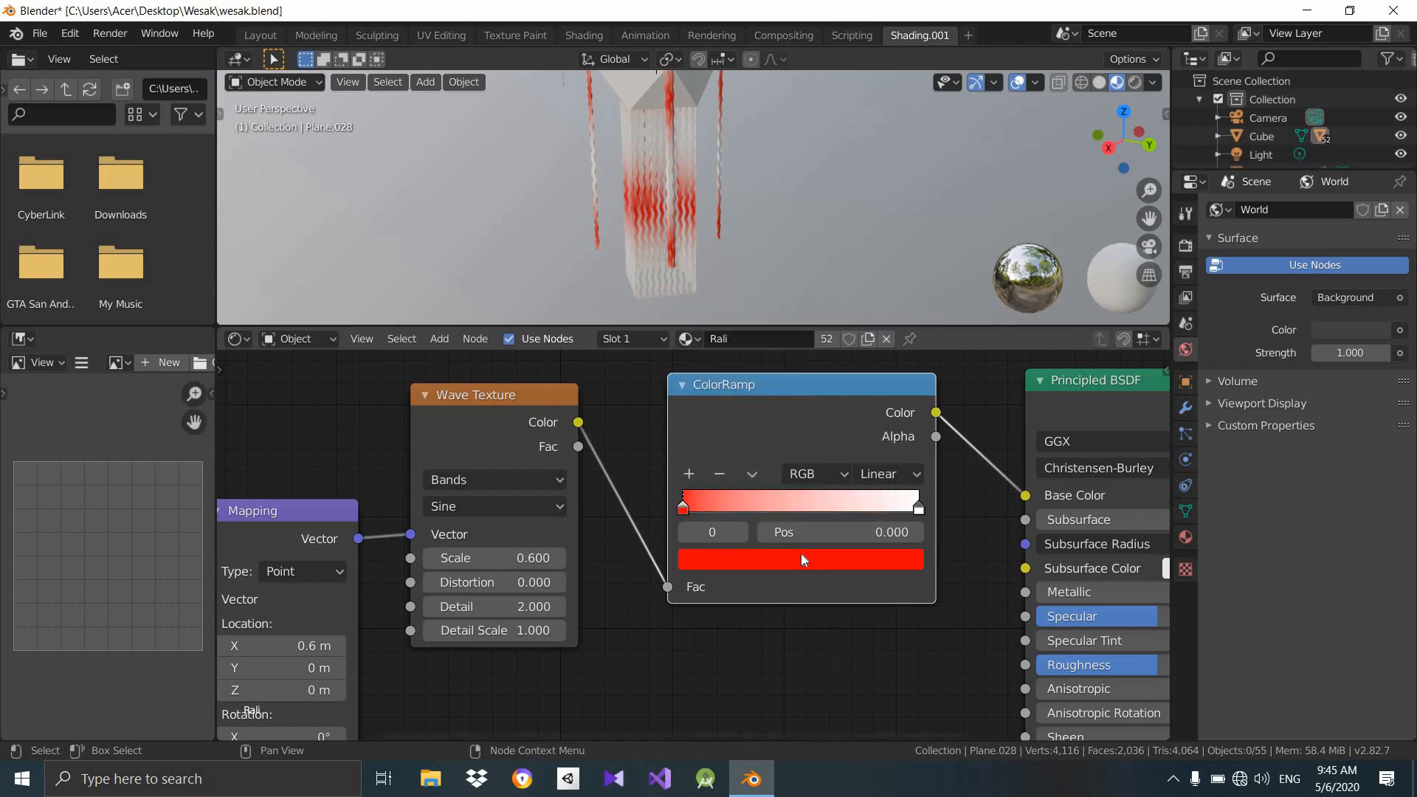
Change the ColorRamp's last stop to yellow, with RGB values of about 1.000, 0.974 and 0.028.
left_click(756, 561)
left_click(919, 509)
left_click(872, 568)
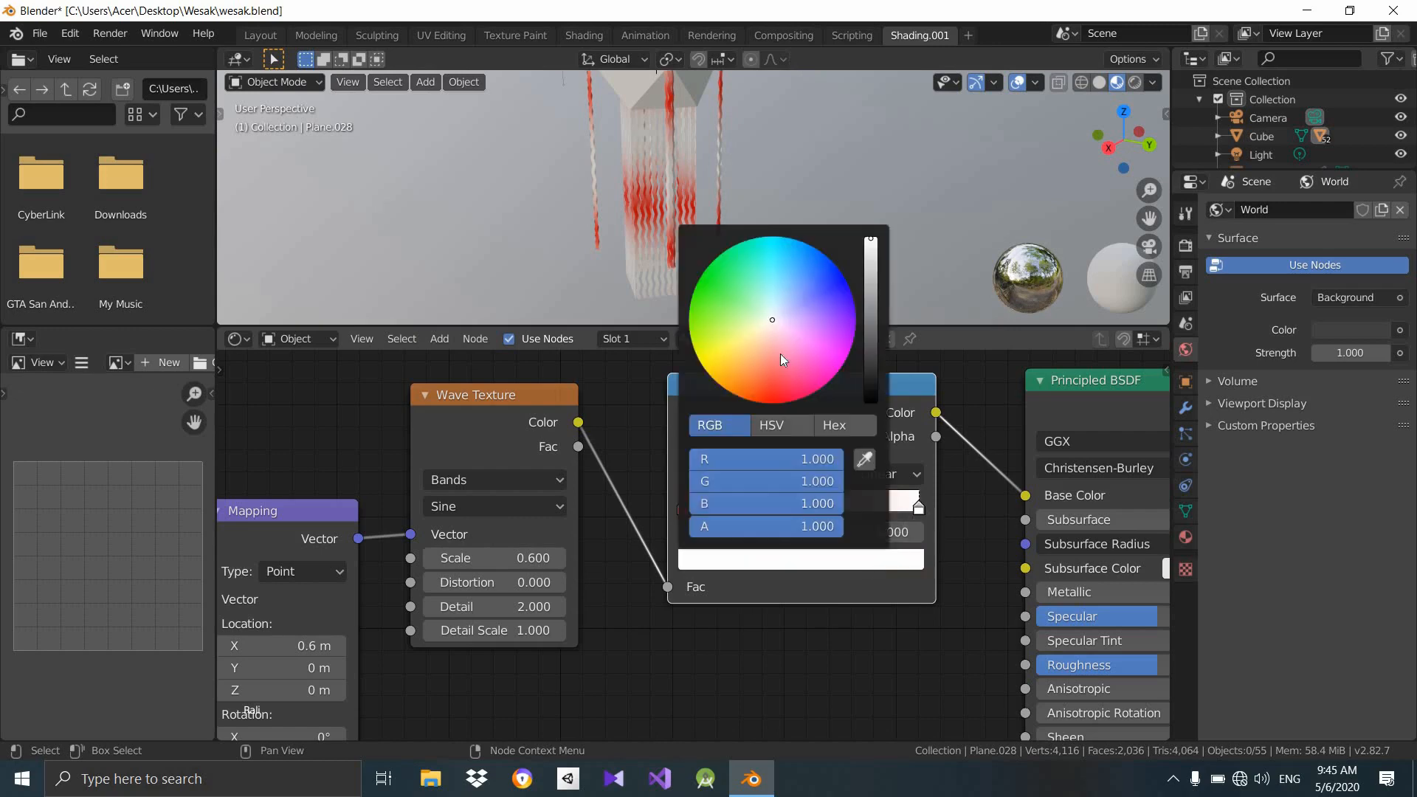
mouse_move(701, 340)
left_mouse_down()
mouse_move(700, 364)
mouse_move(714, 355)
left_mouse_up()
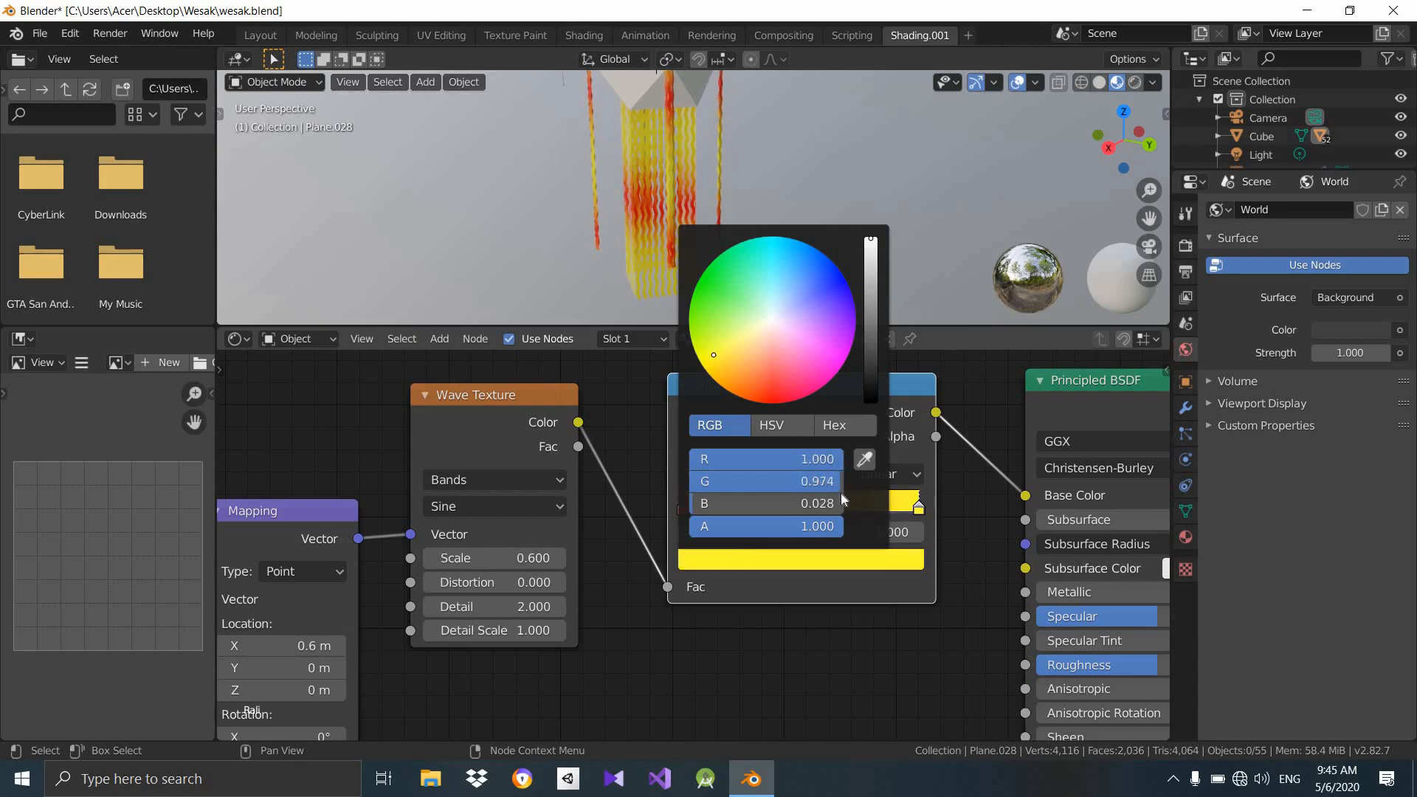
middle_click_drag(715, 118, 746, 111)
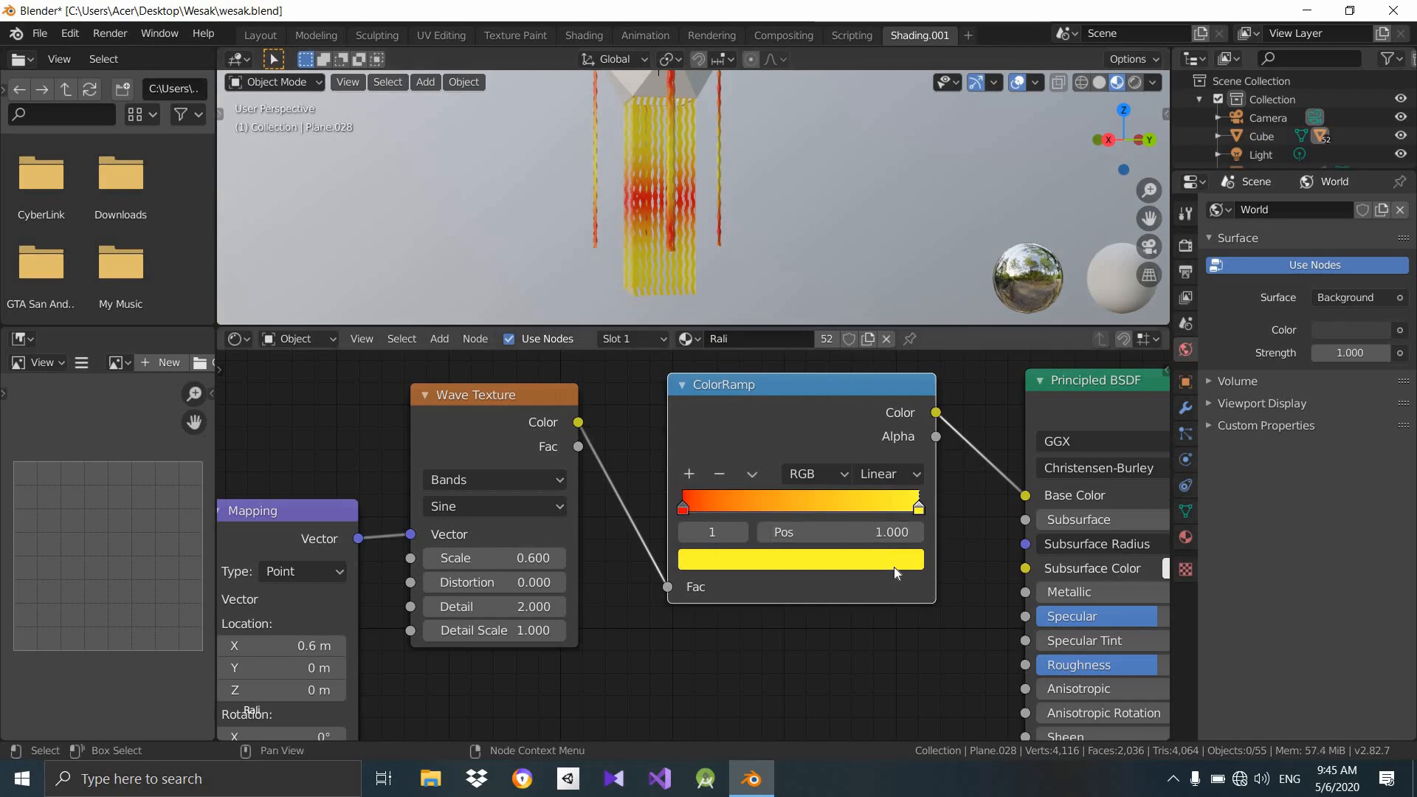
left_click(893, 567)
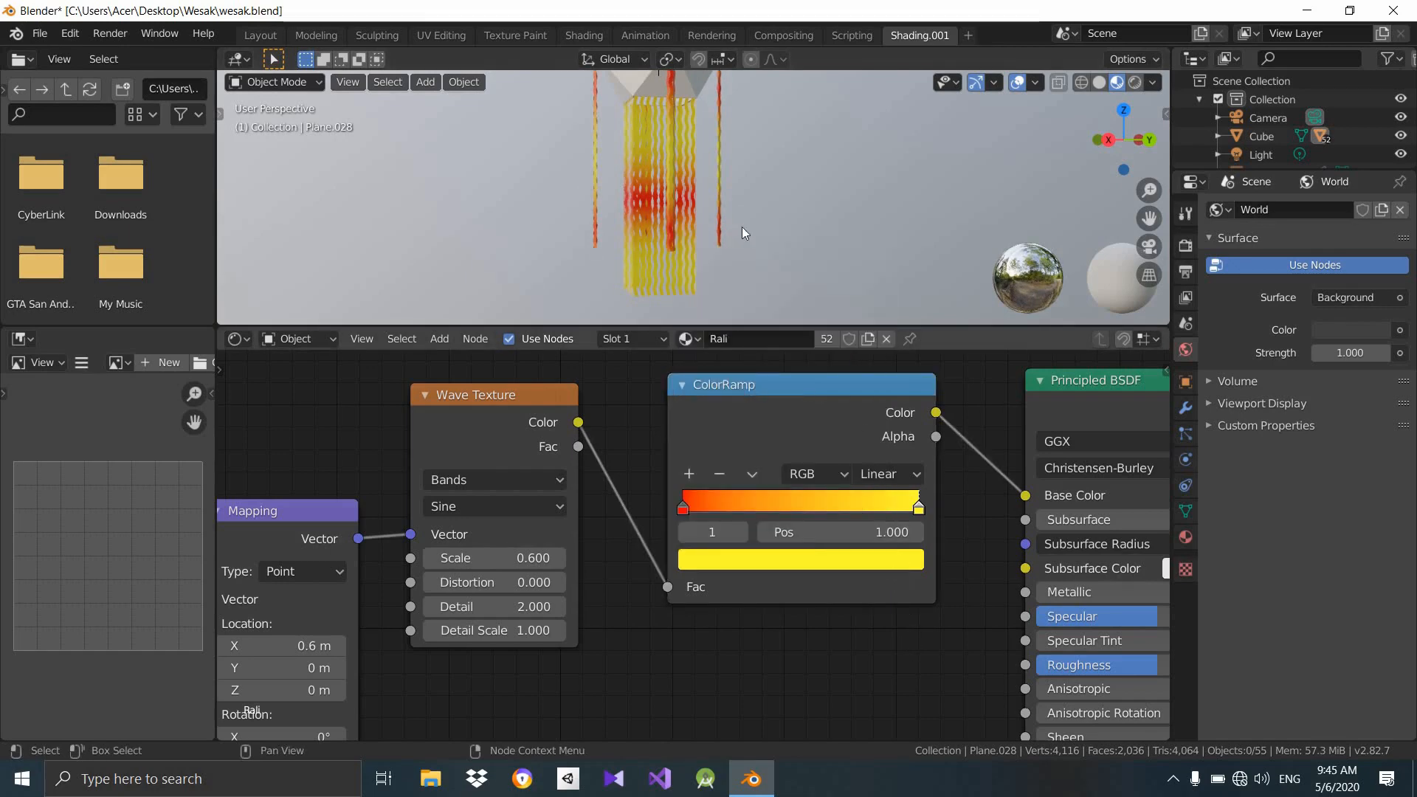
Set the ColorRamp's interpolation to Constant.
middle_click_drag(787, 231, 664, 145)
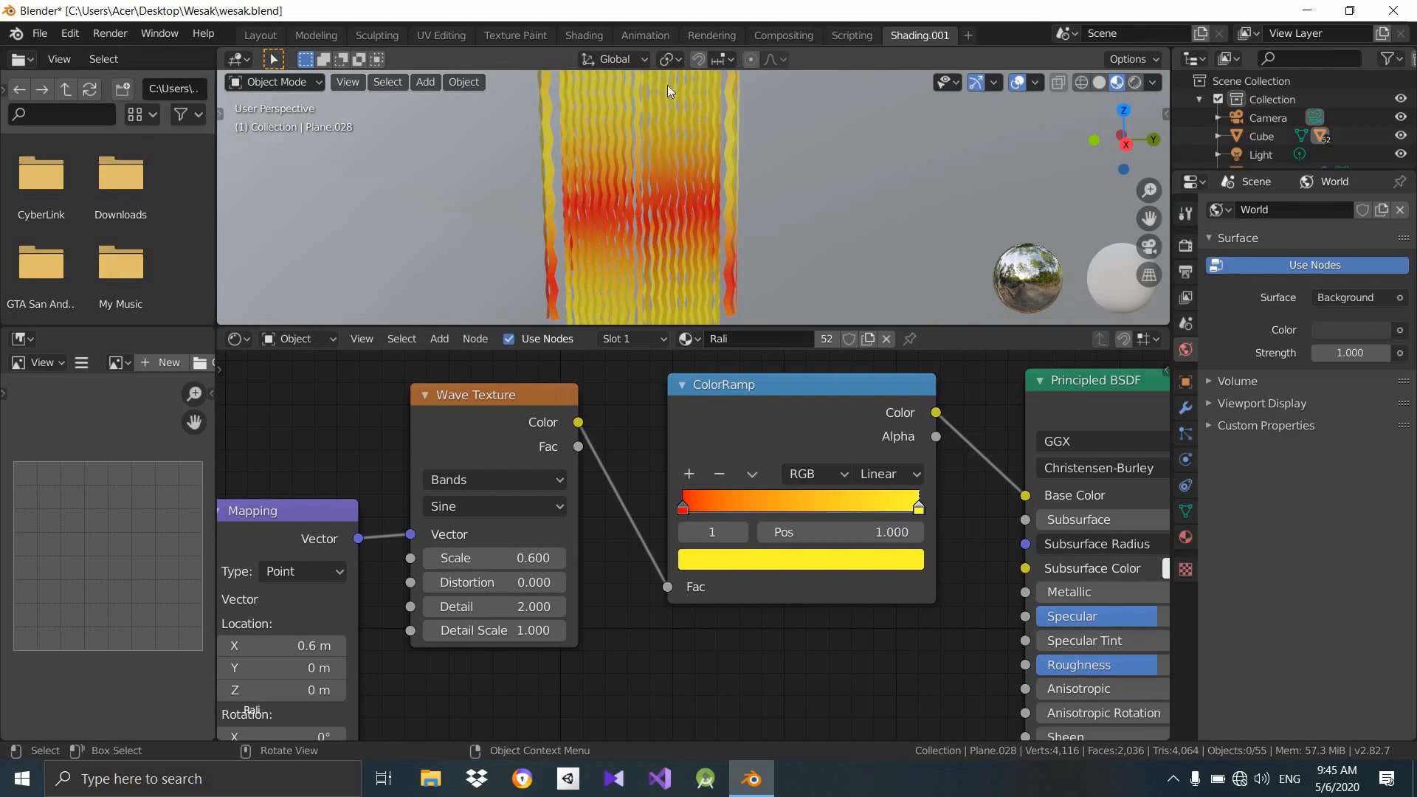
middle_click_drag(683, 258, 663, 248)
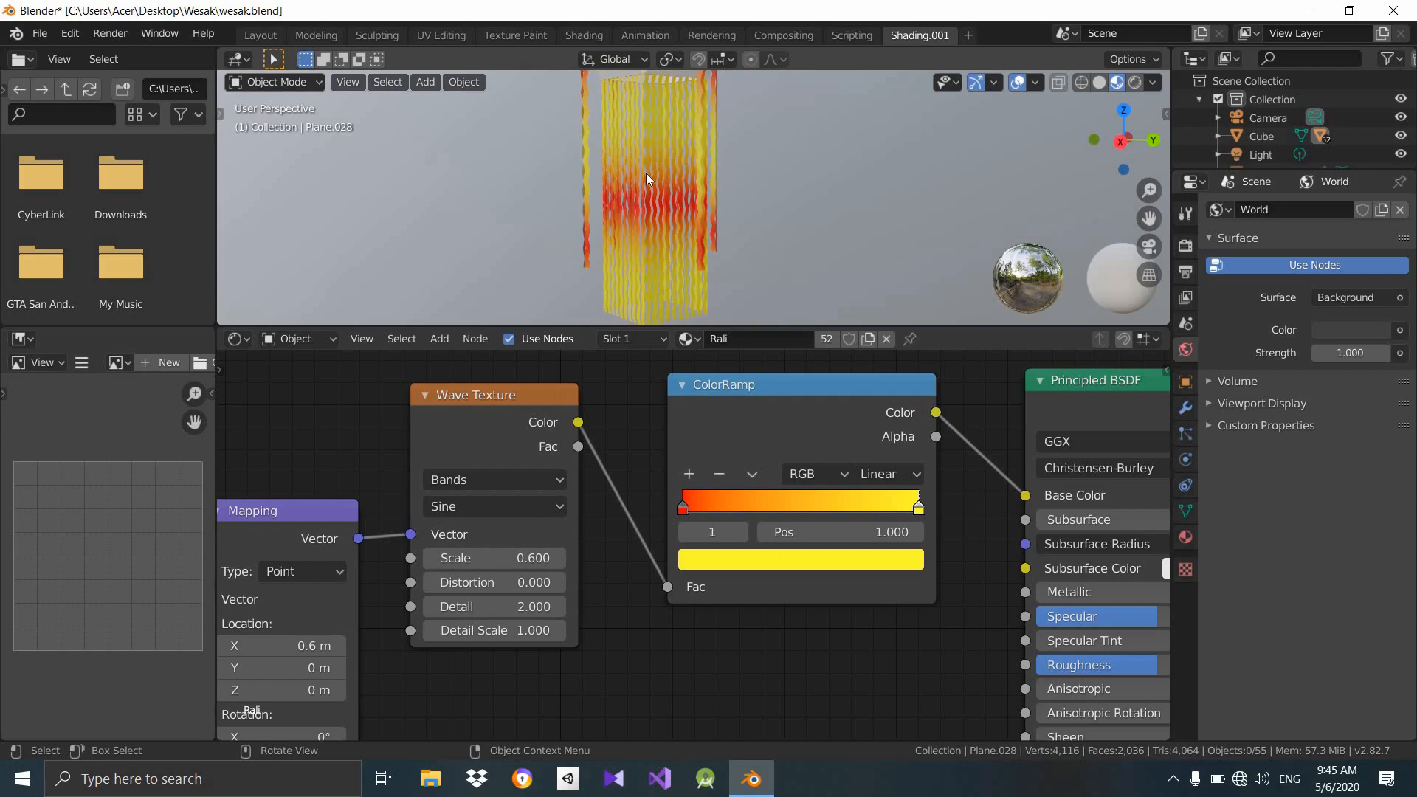
left_click(911, 480)
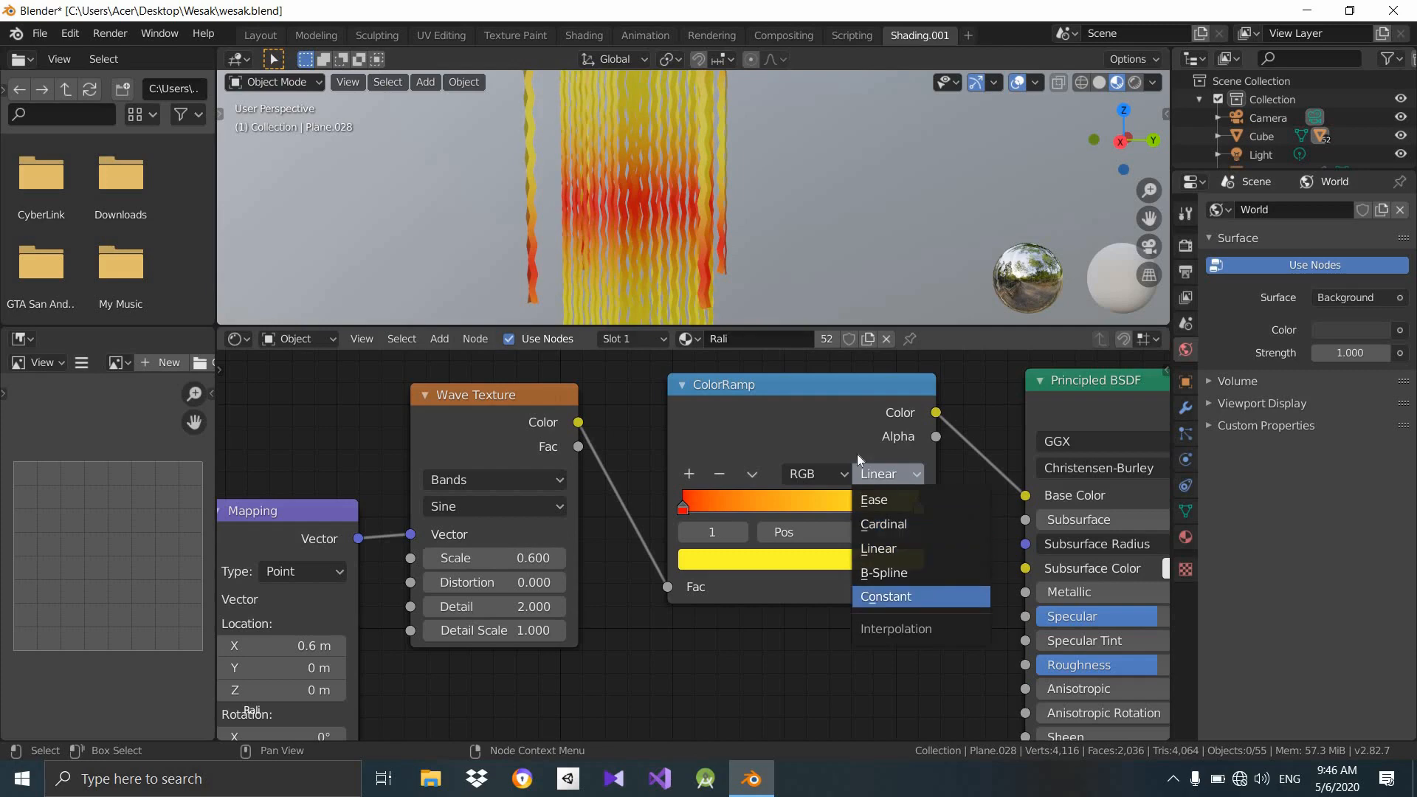
left_click(899, 481)
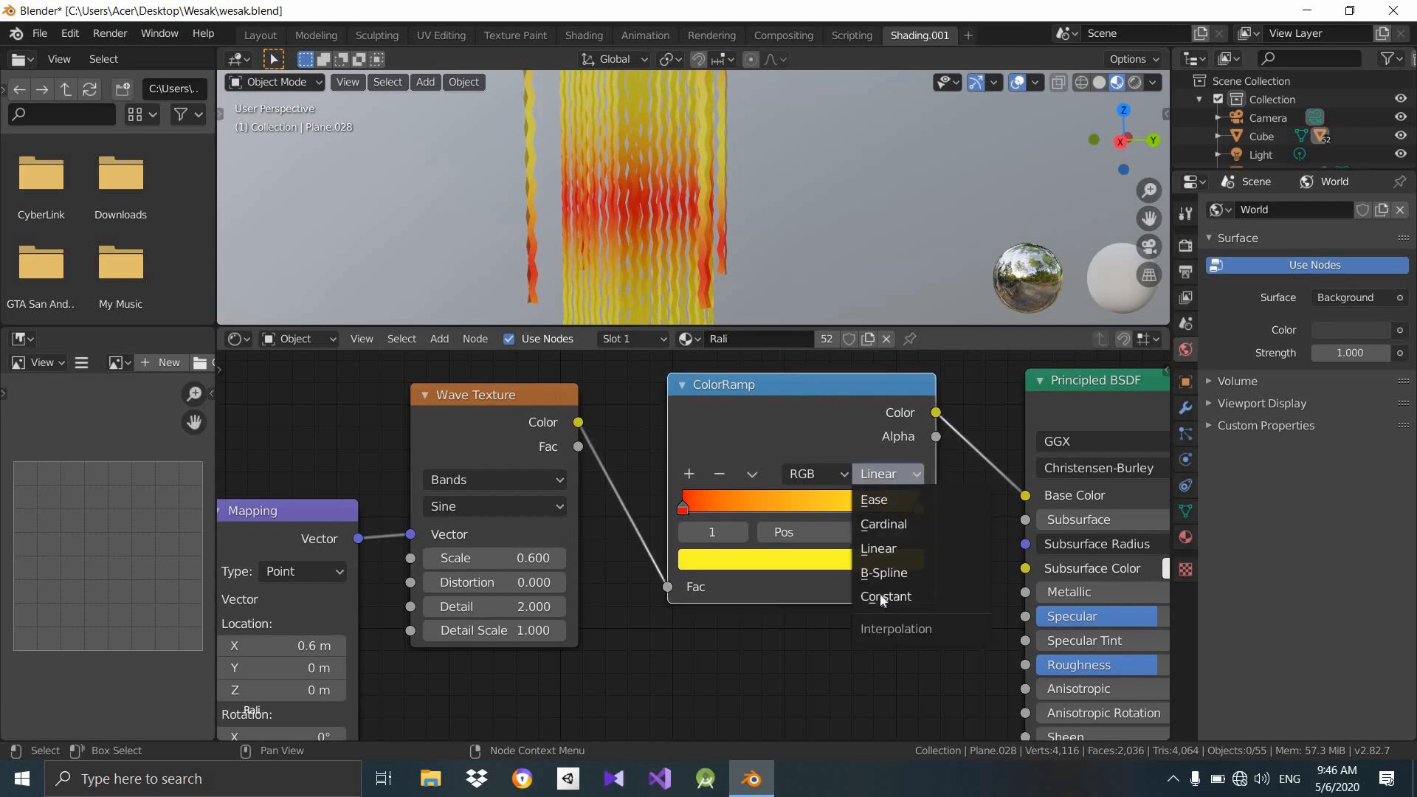
left_click(906, 599)
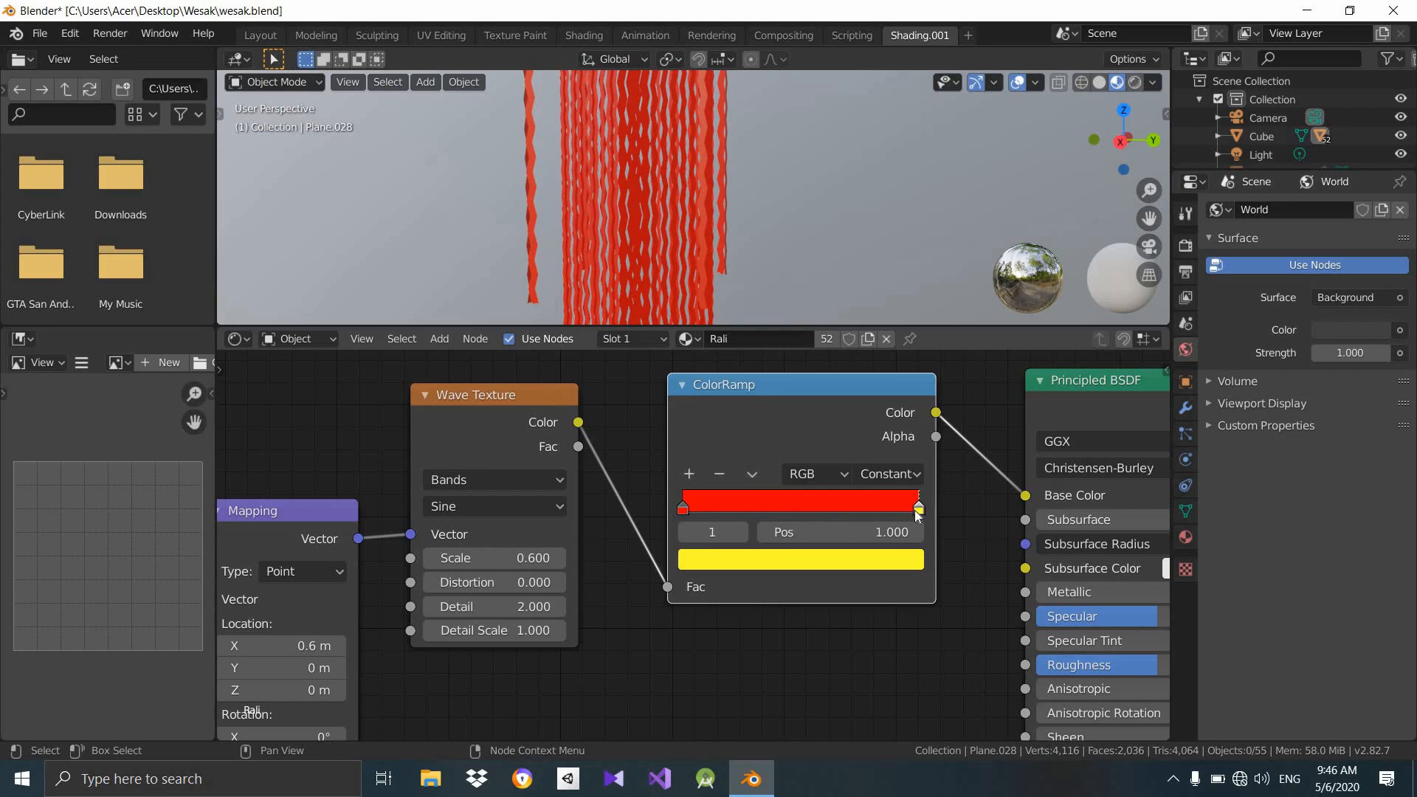
Add a ColorRamp stop at position 0.5 and sample its color from the yellow end stop.
left_click(691, 506)
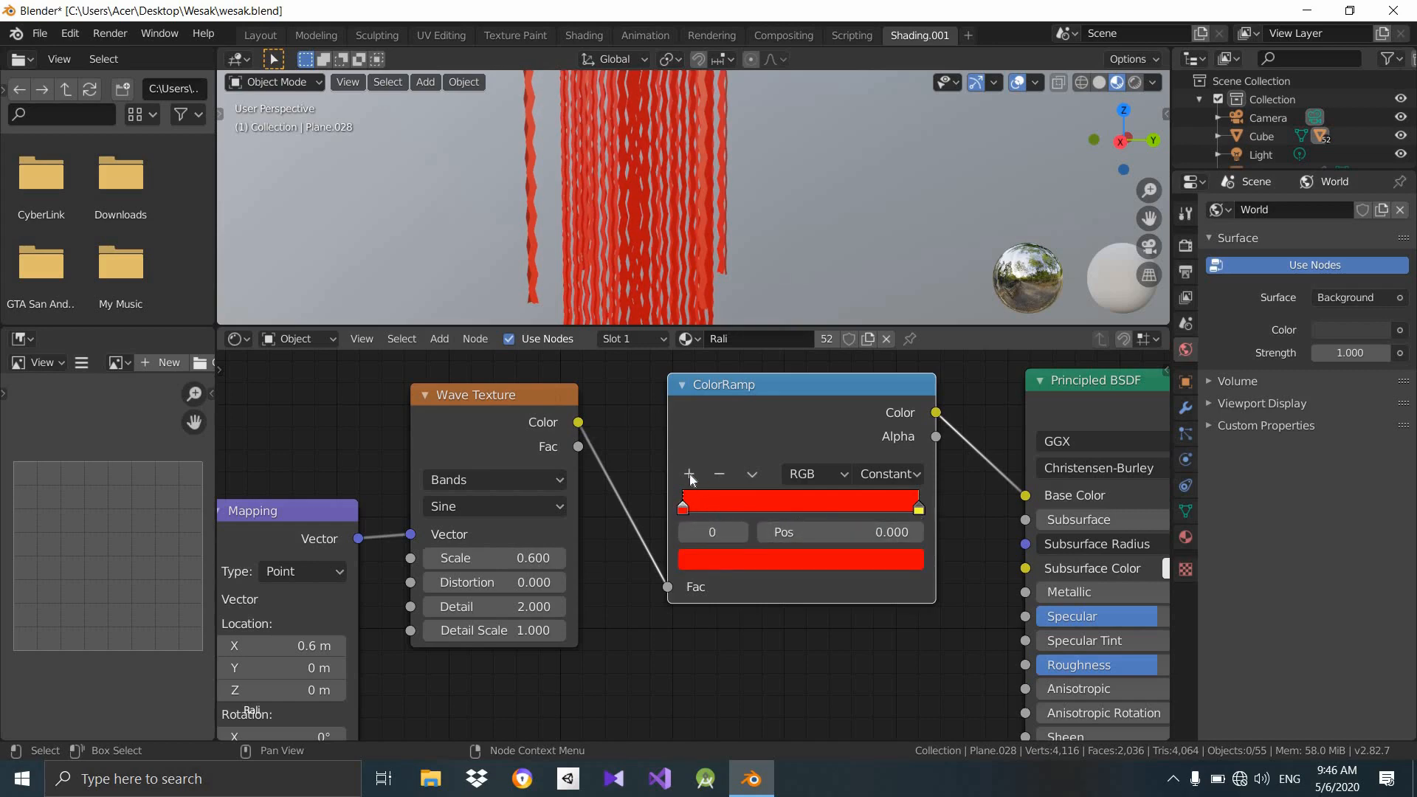
left_click(689, 474)
left_click(813, 558)
left_click(865, 462)
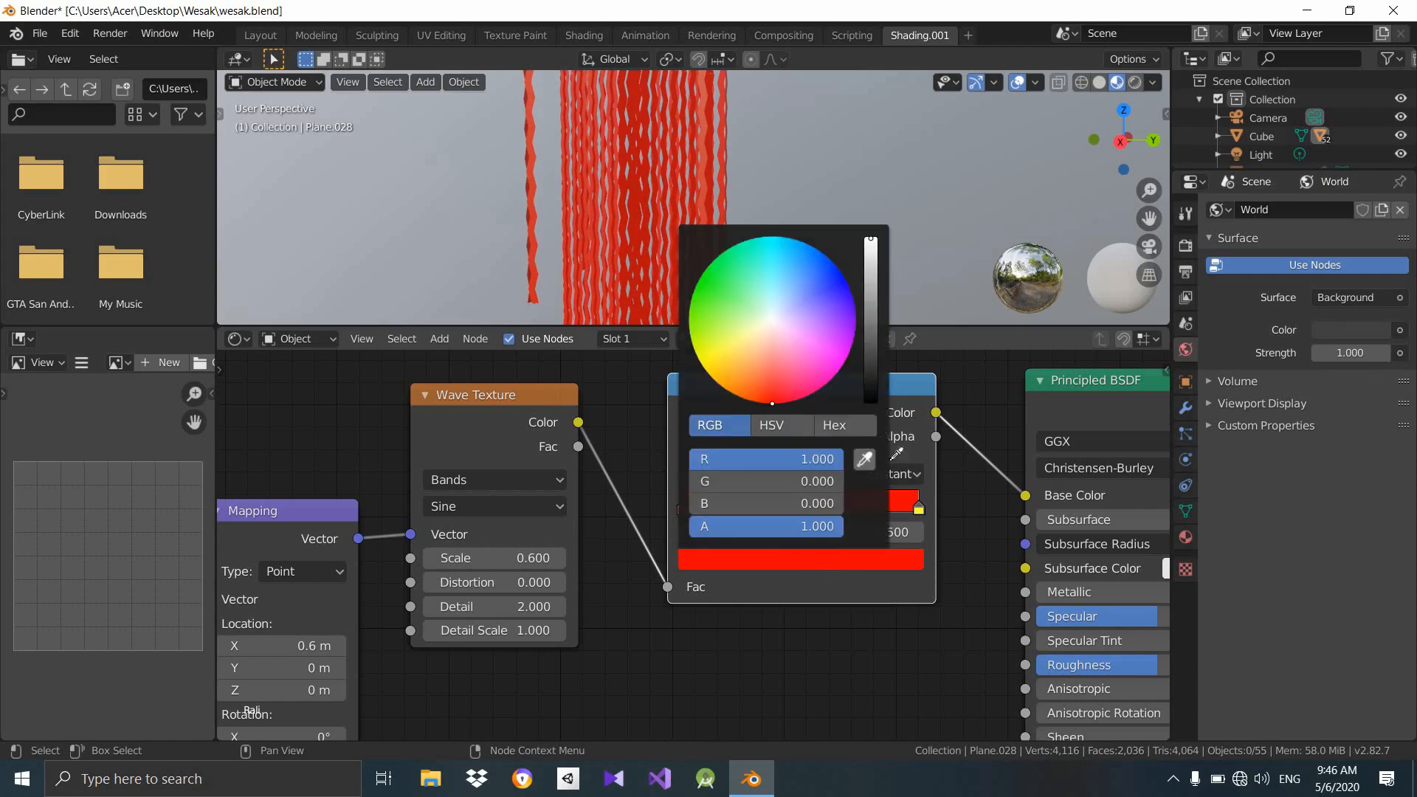
left_click(921, 506)
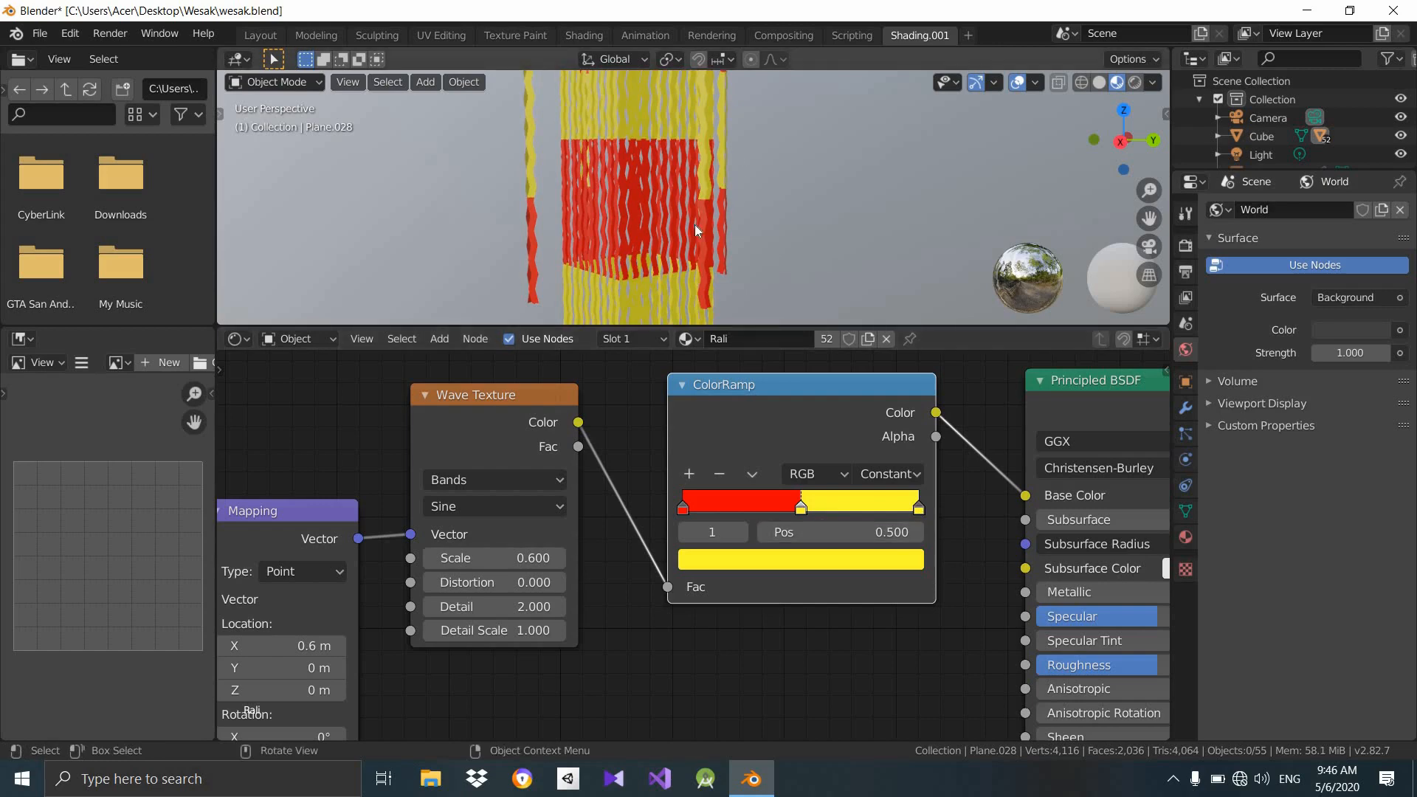
Try Wave Texture scale values of 1, 0.9 and 0.8 for the red and yellow bands.
scroll(693, 225, "down", 4)
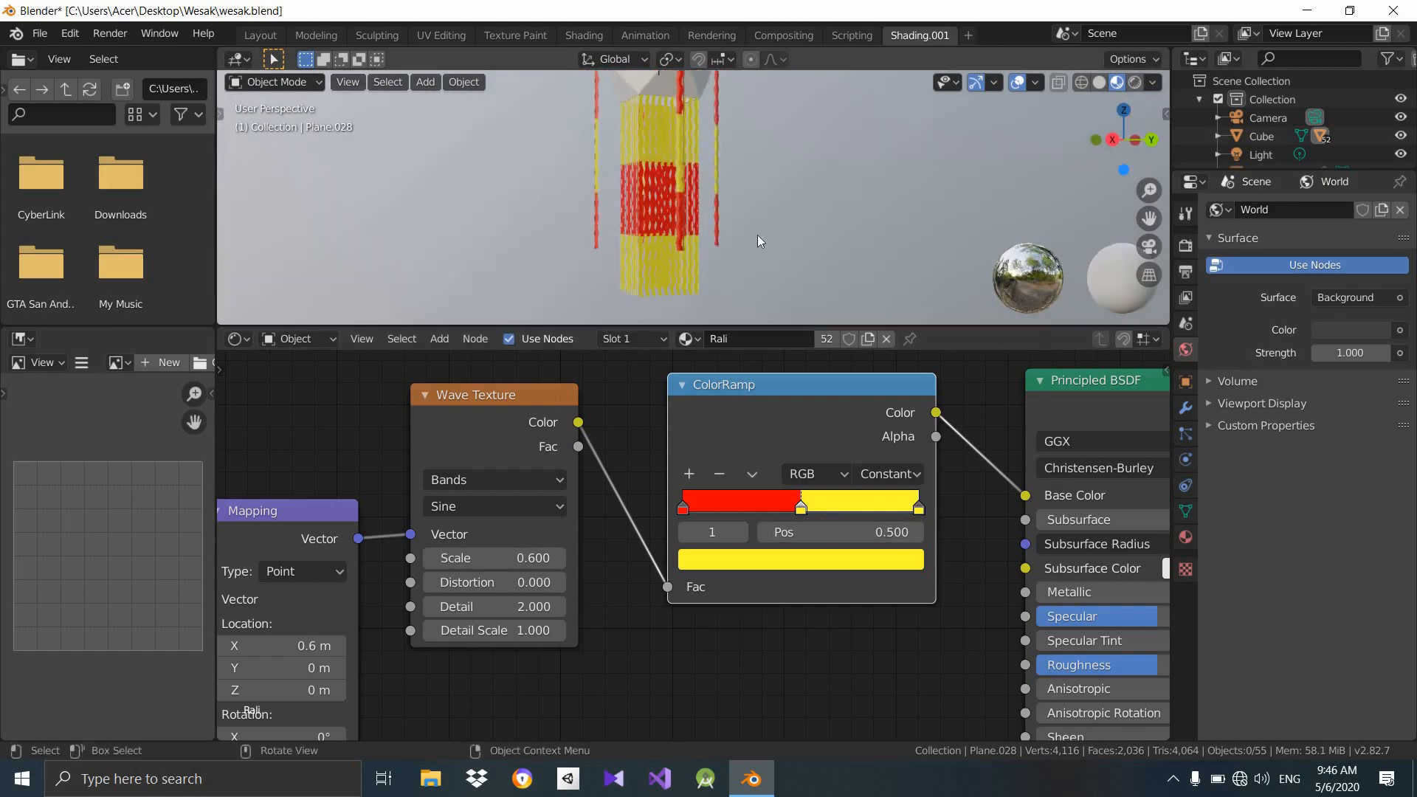
scroll(757, 235, "up", 5)
middle_click_drag(716, 197, 670, 99)
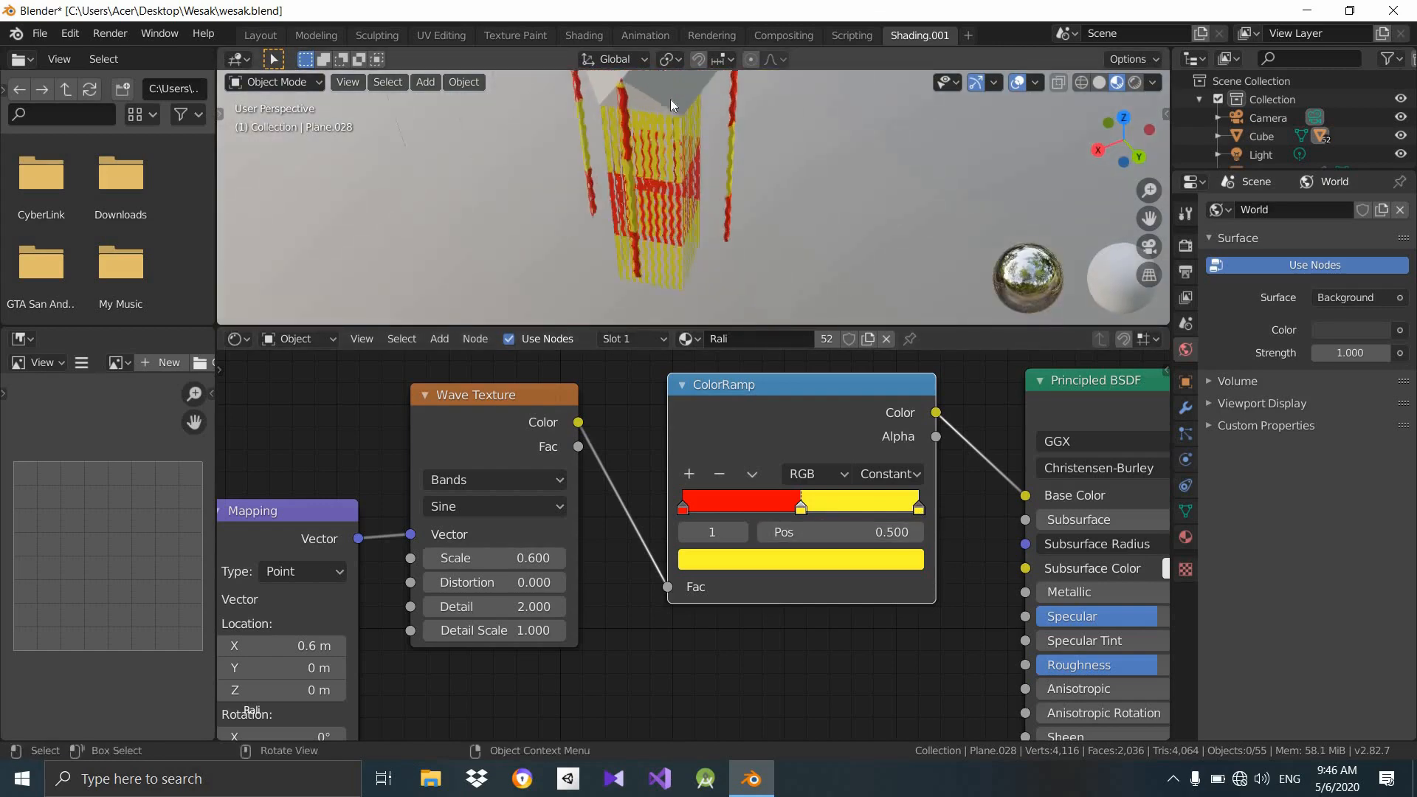
middle_click_drag(662, 161, 688, 257)
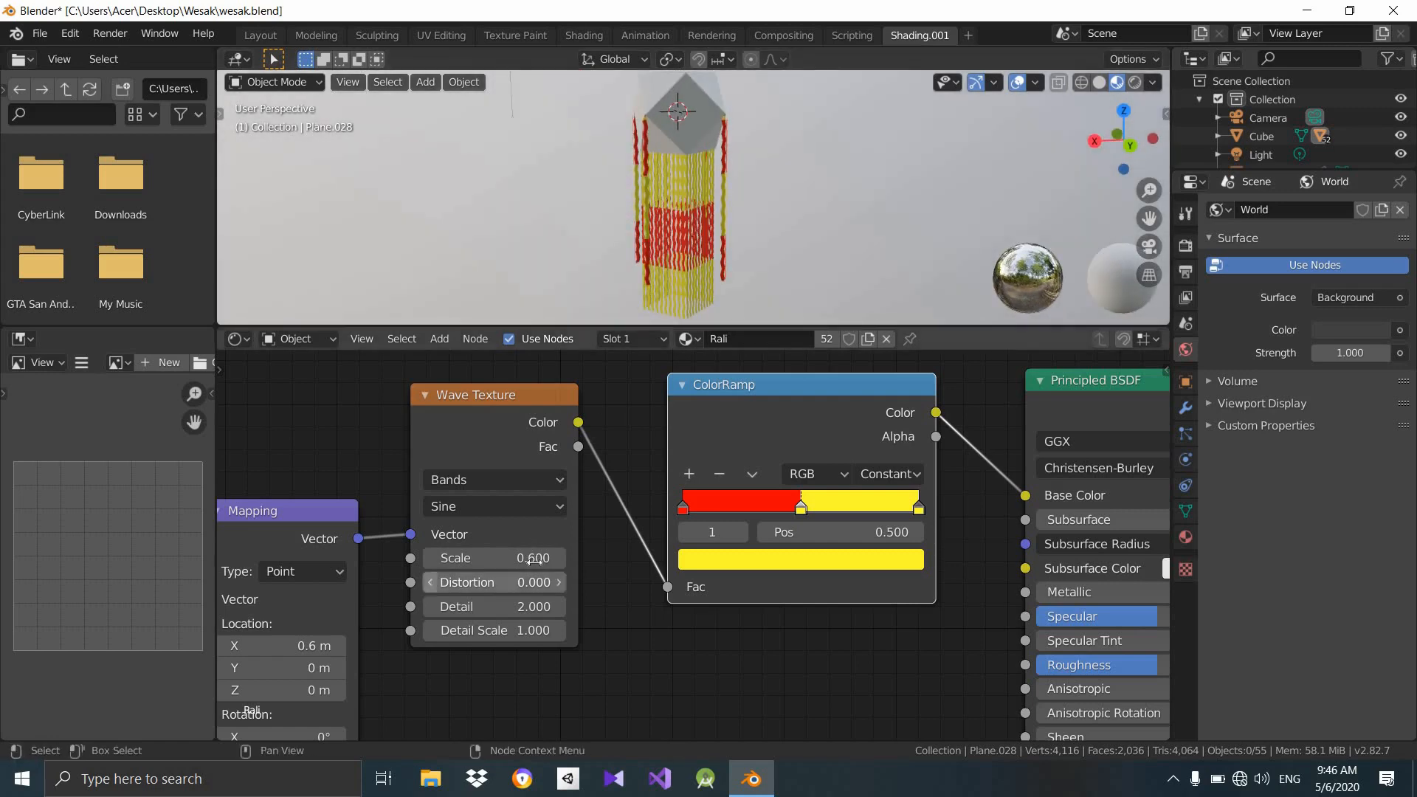
left_click_drag(538, 558, 549, 558)
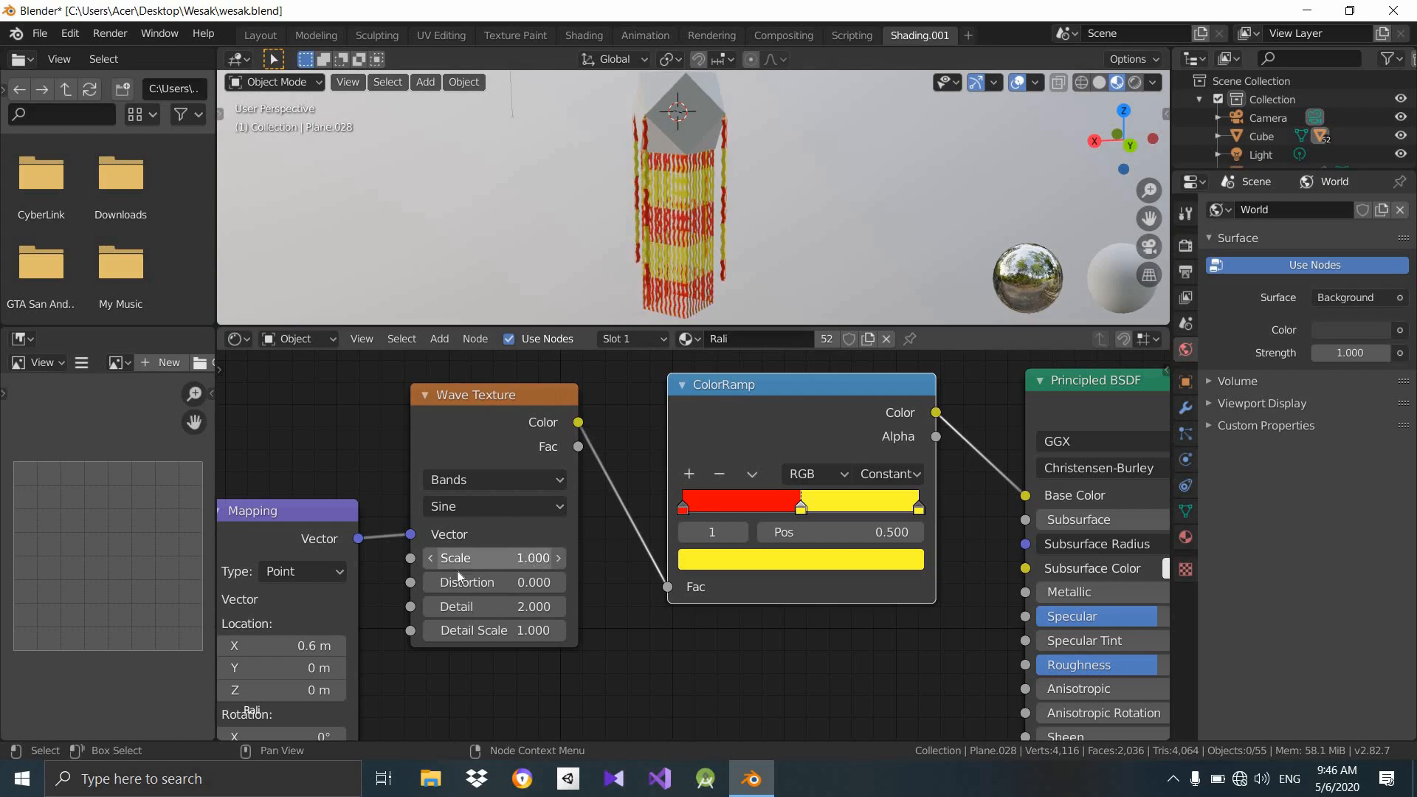
left_click(433, 558)
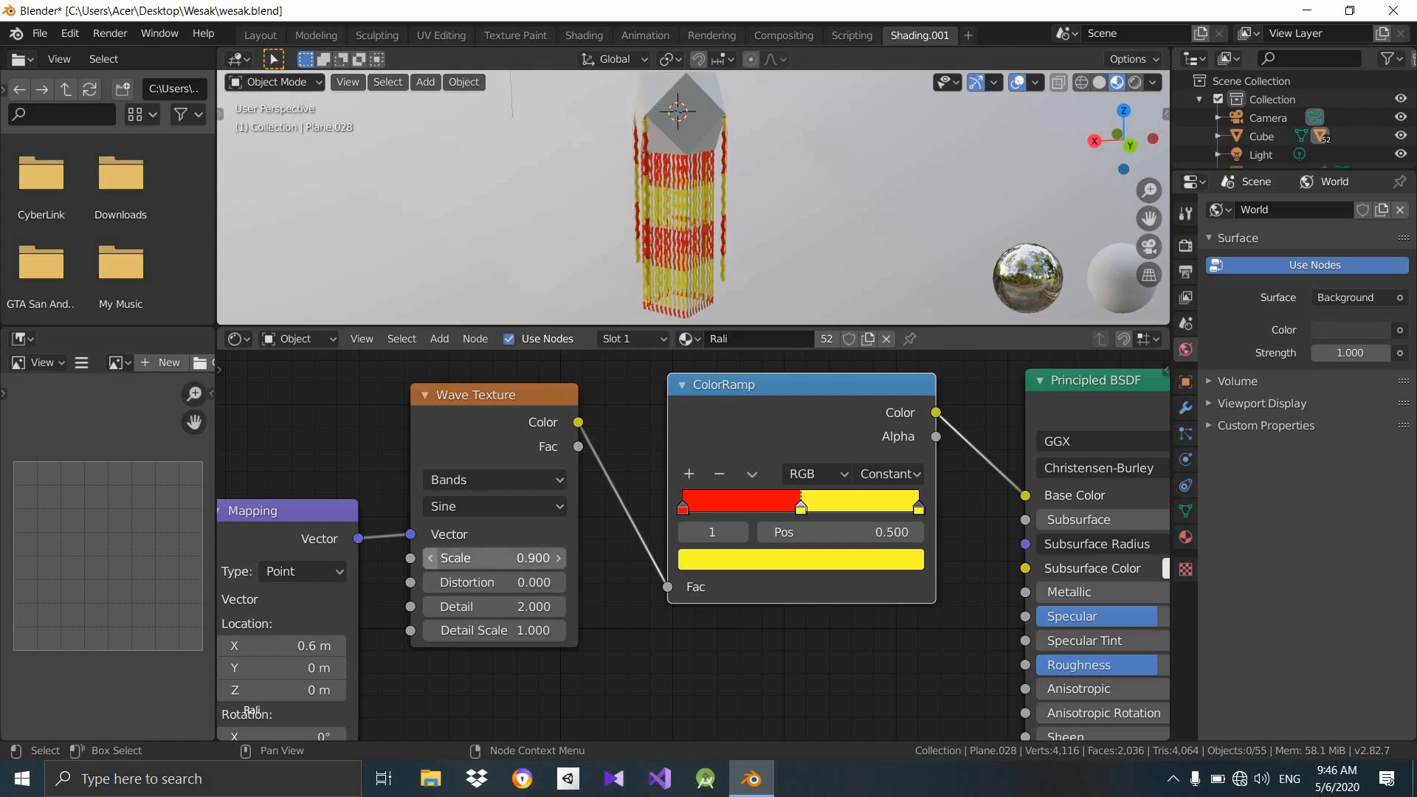
left_click(432, 558)
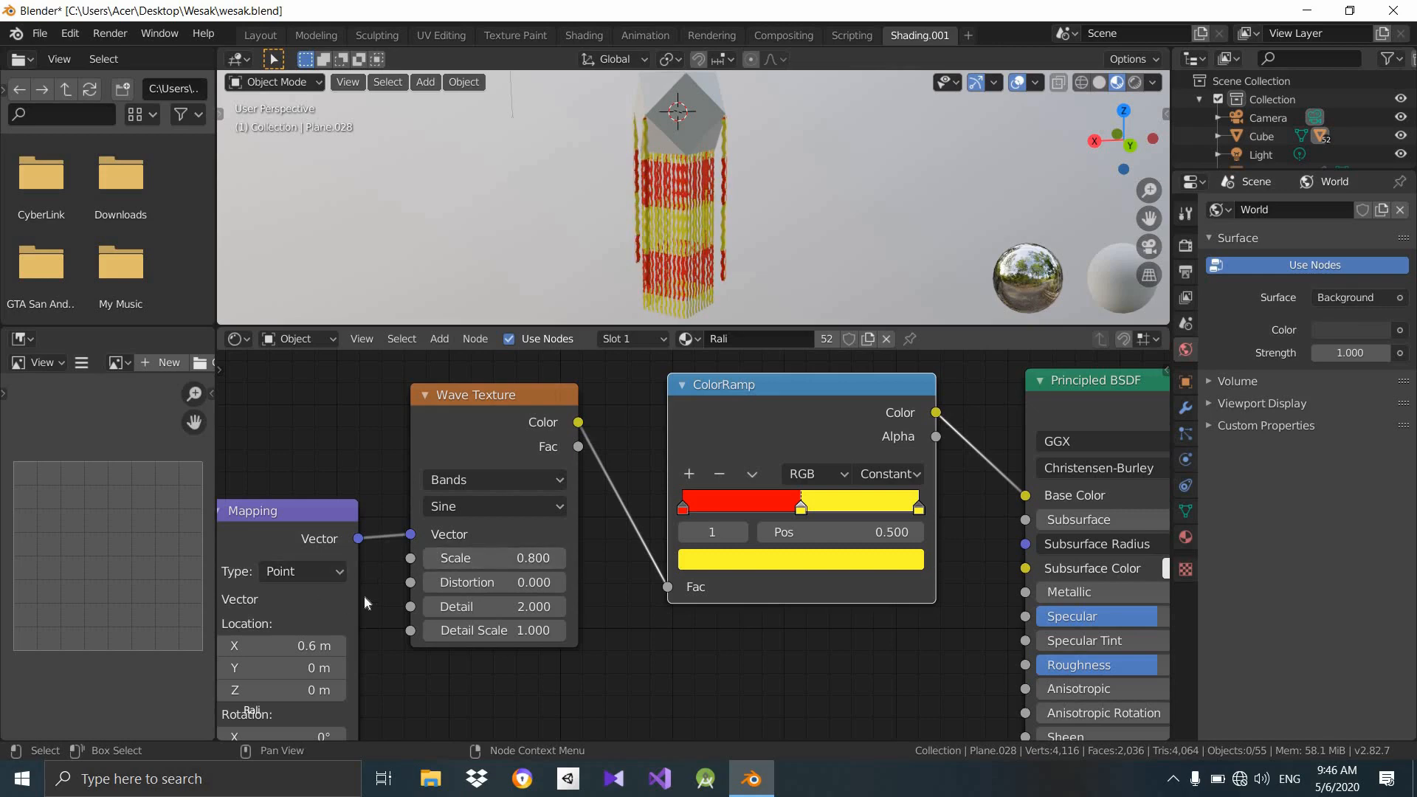
Set the Mapping node's X location to 0.7 m and check the bands from the lantern's side.
scroll(399, 587, "down", 1)
middle_click_drag(407, 593, 440, 561)
left_click(397, 605)
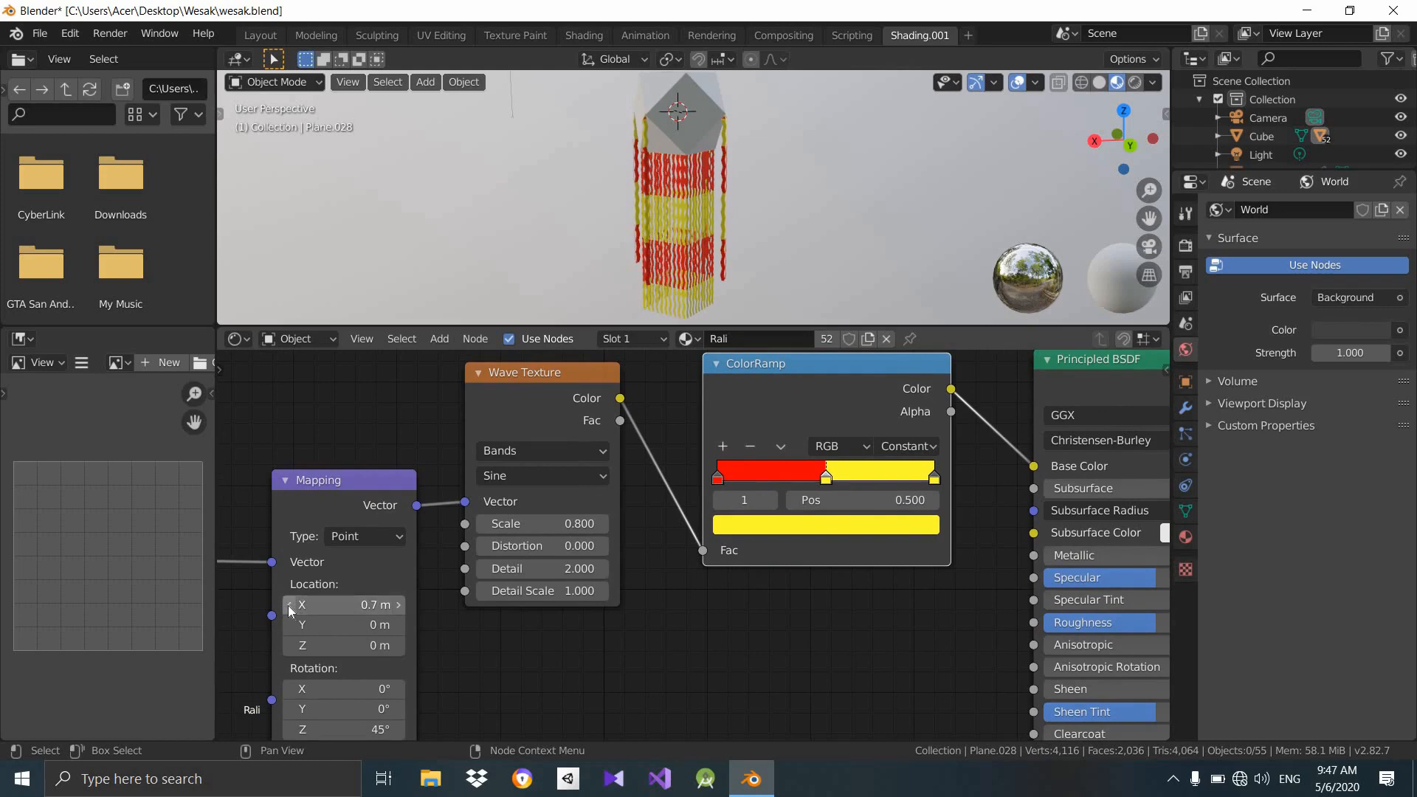
middle_click_drag(701, 202, 779, 262)
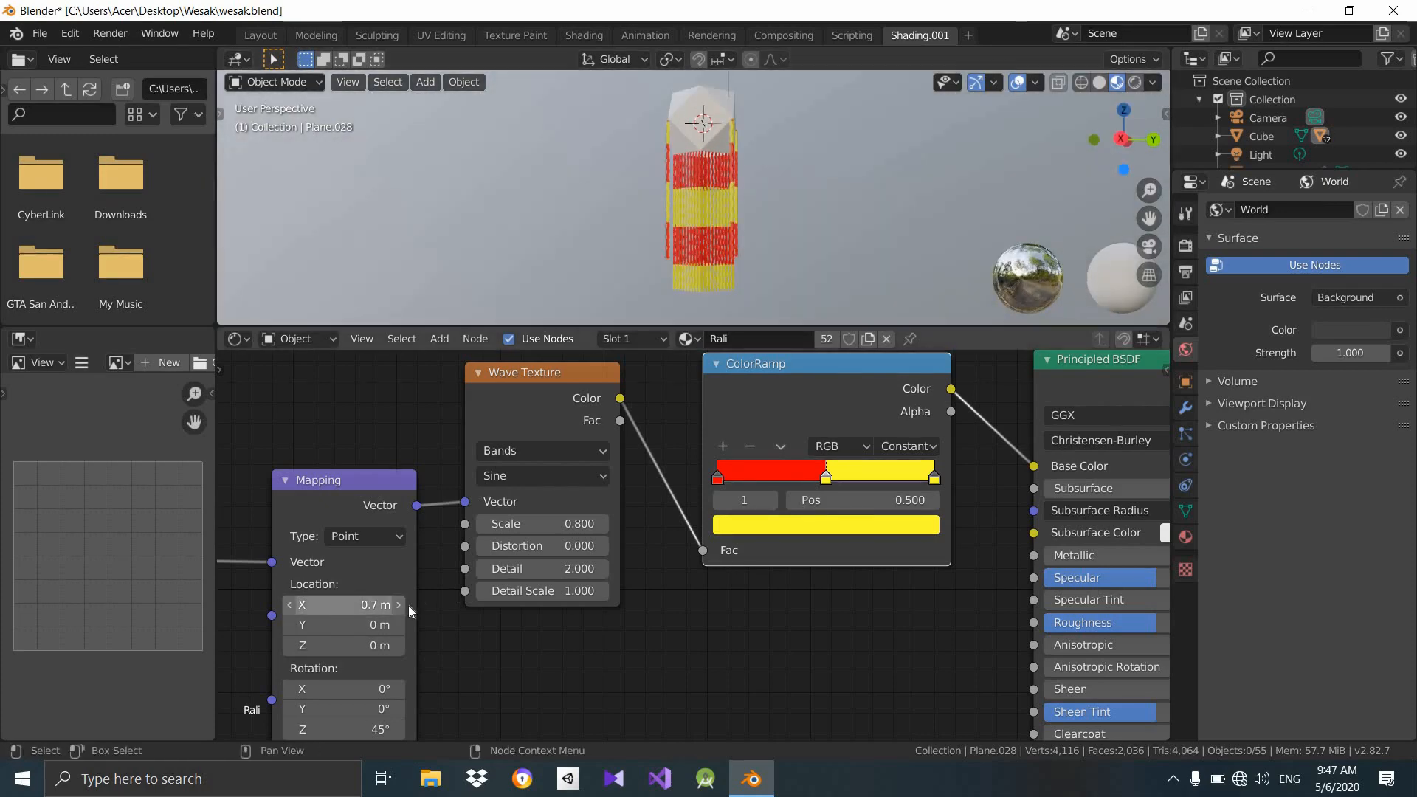
Return the Wave Texture's scale to 0.6.
left_click(571, 523)
type(".6")
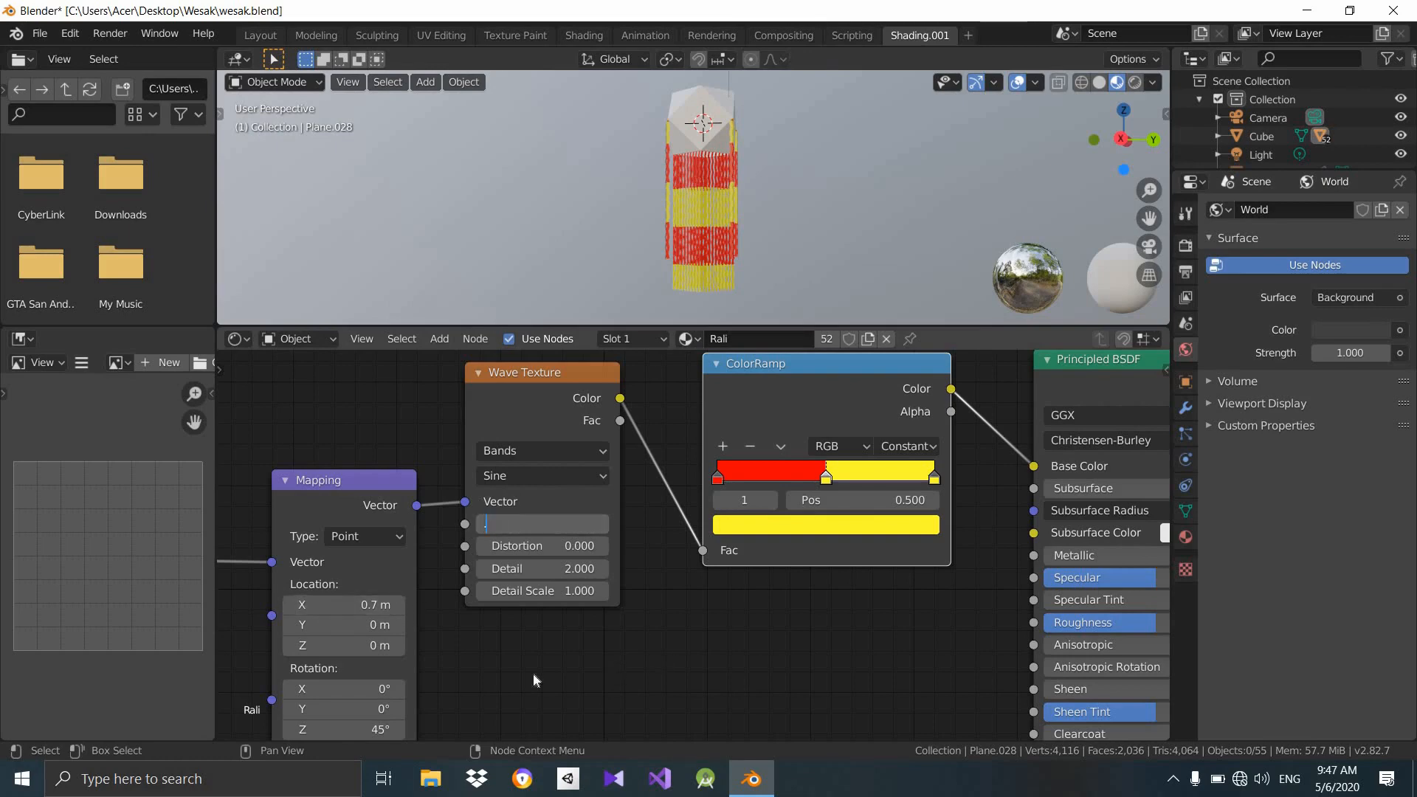
key("Return")
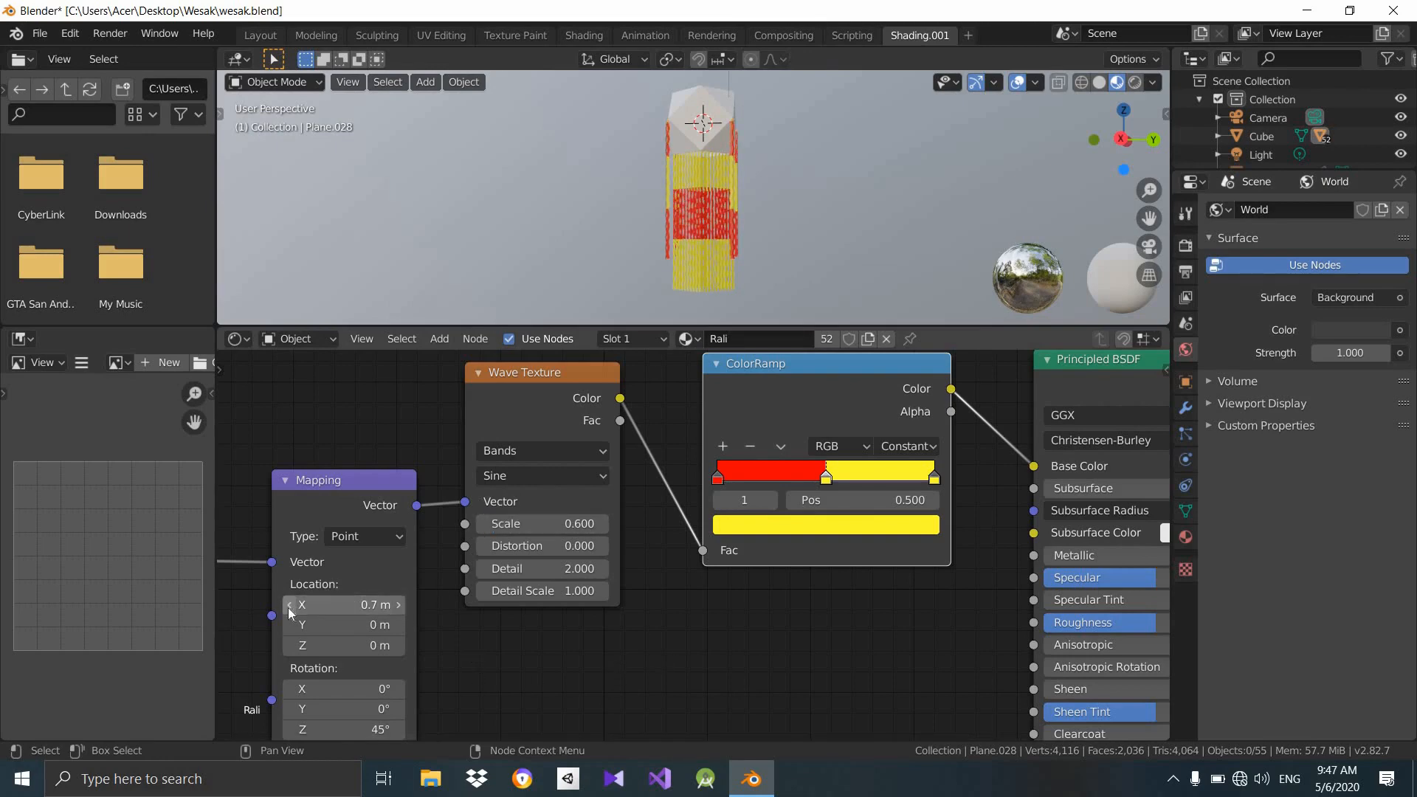
Set the Mapping node's X location to 0.6 m and check the band alignment on the hanging strands.
left_click(288, 607)
middle_click_drag(812, 94, 260, 133)
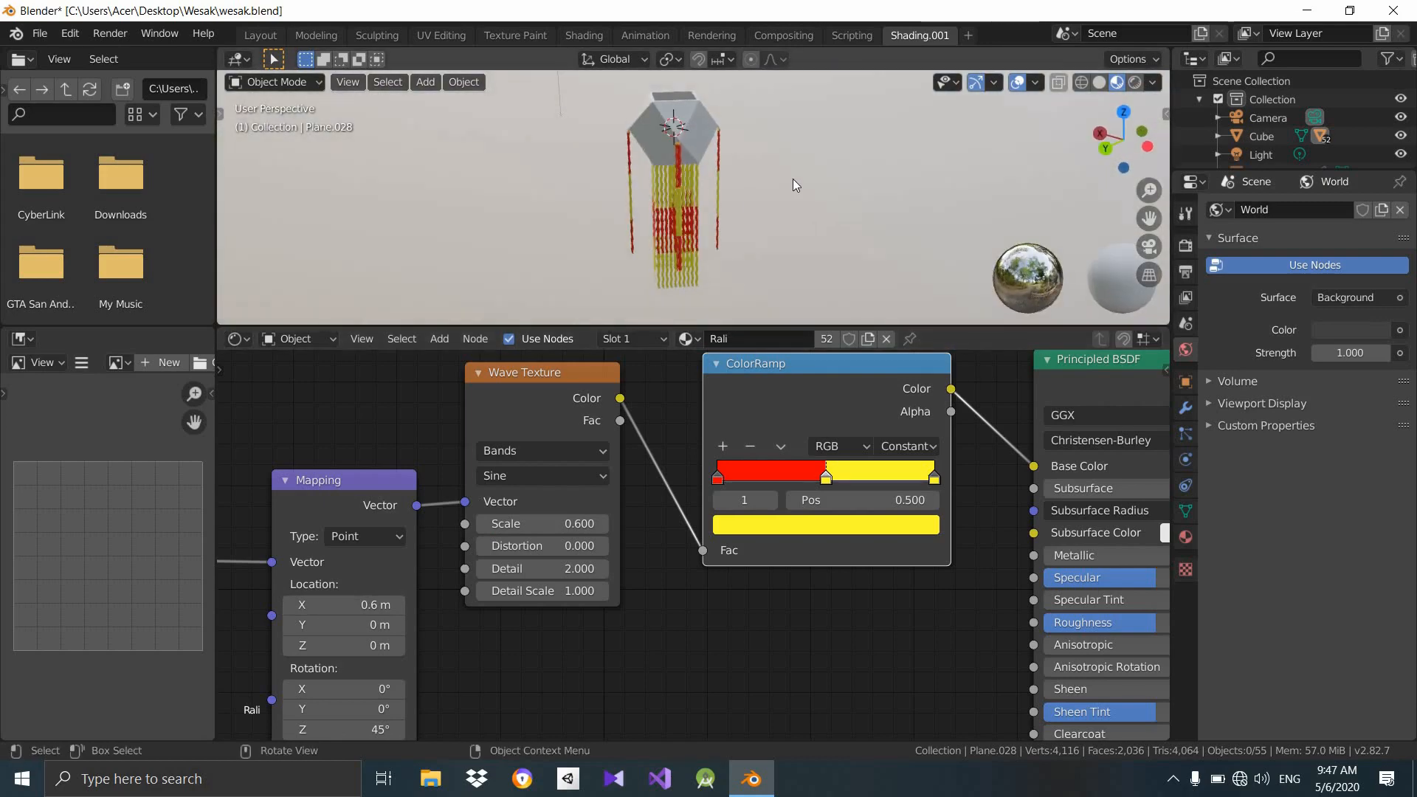
scroll(808, 178, "up", 5)
middle_click_drag(709, 134, 865, 285)
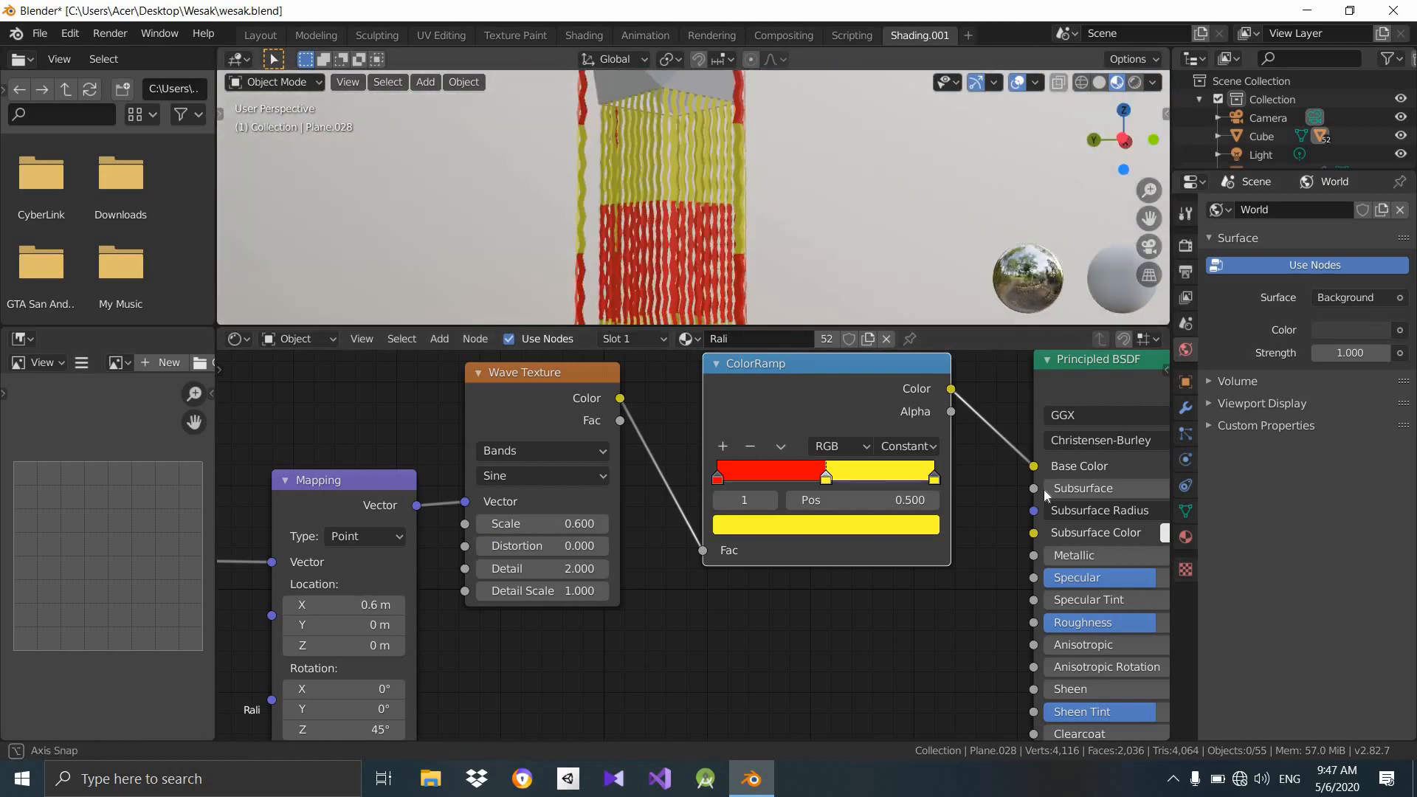
Set the Rali material's Principled BSDF Specular to 0 and Roughness to 1.
scroll(750, 484, "down", 4)
middle_click_drag(749, 484, 576, 484)
middle_click_drag(694, 196, 878, 535)
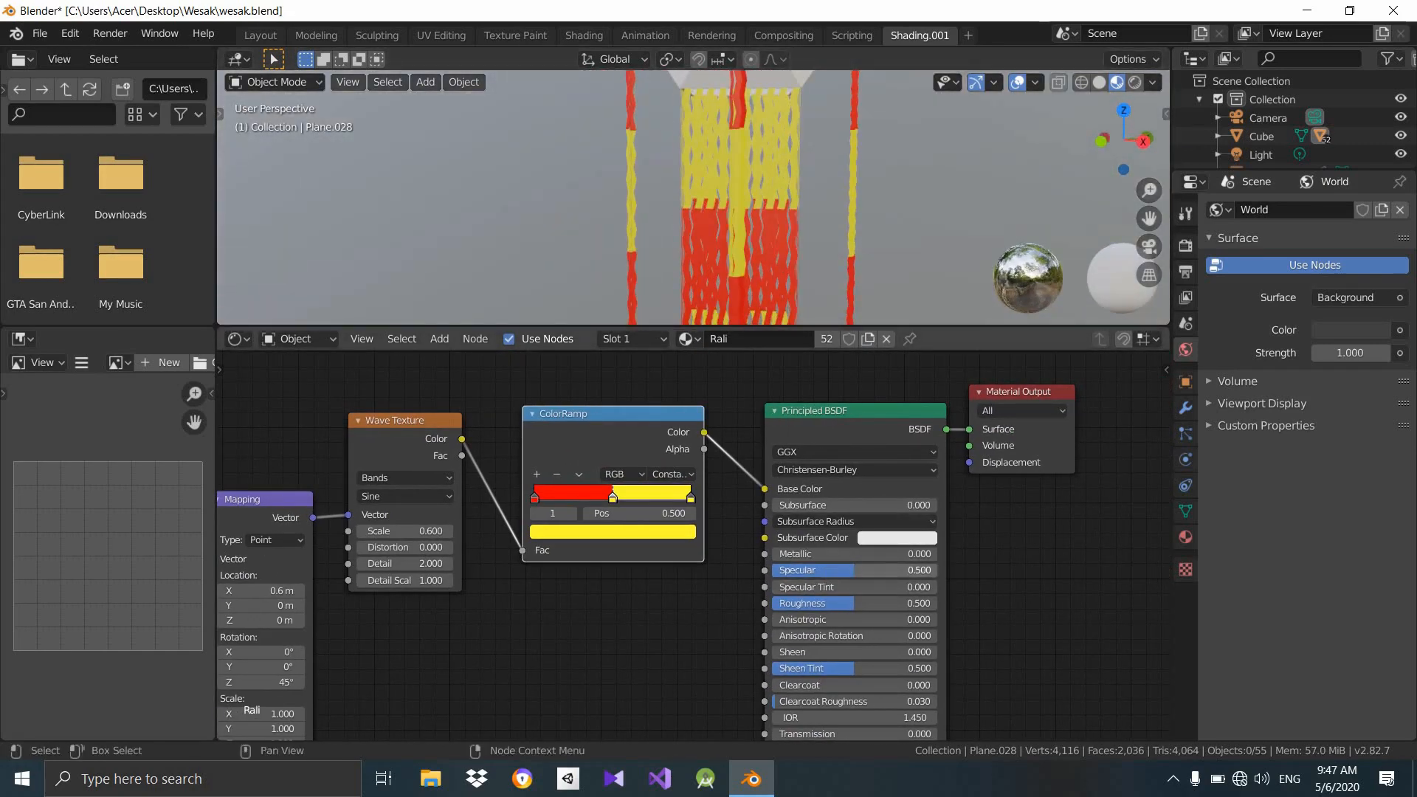
left_click_drag(854, 570, 772, 570)
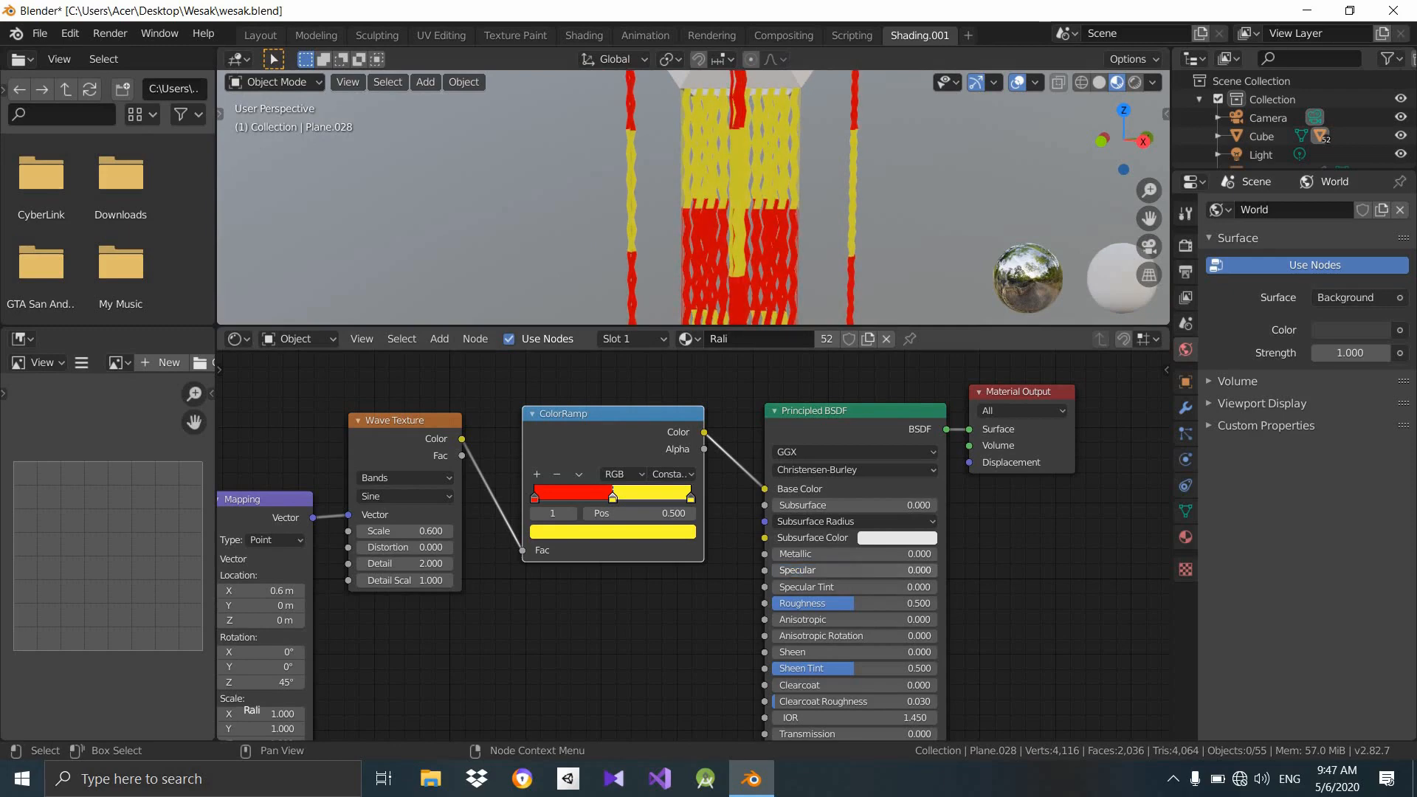
left_click_drag(852, 602, 936, 602)
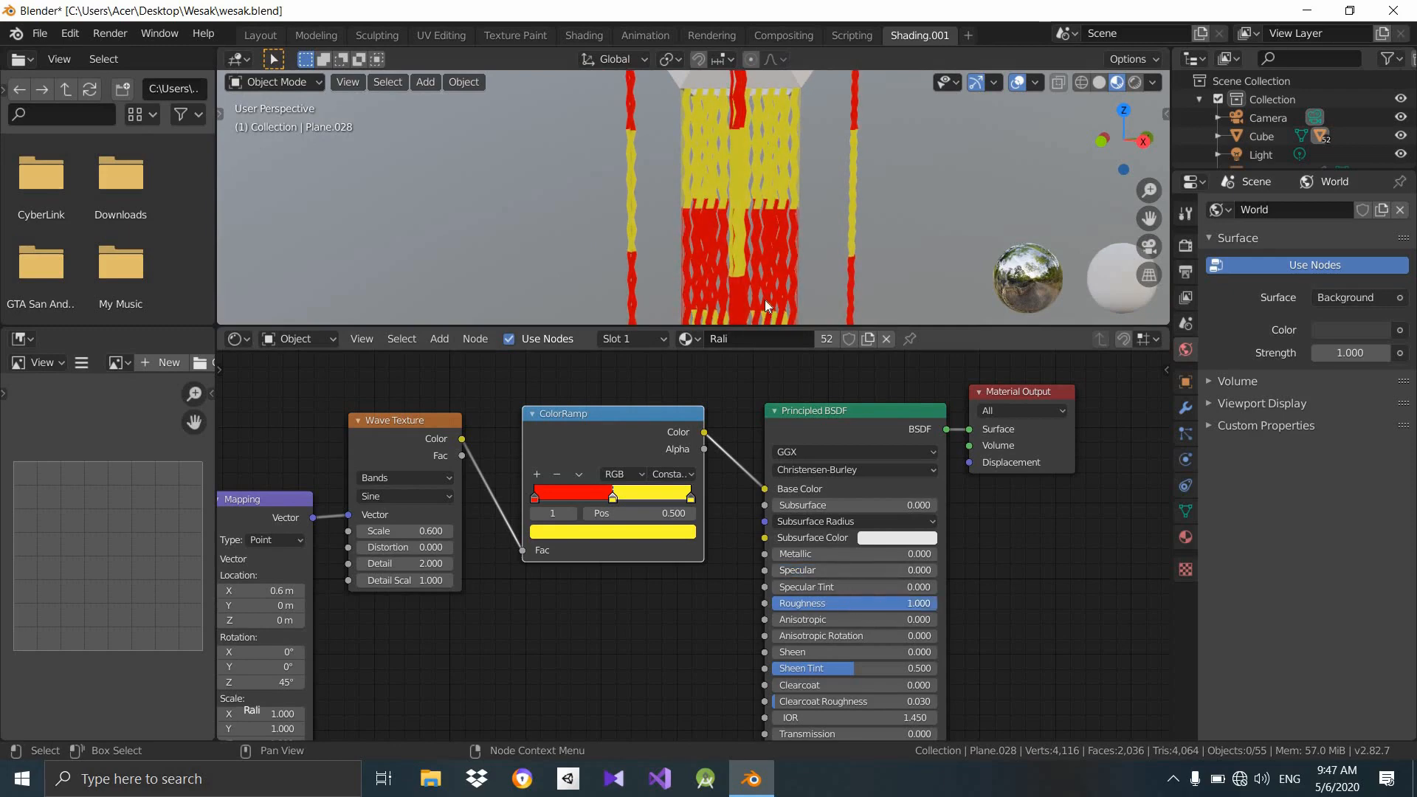
middle_click_drag(830, 223, 869, 206)
scroll(787, 205, "down", 2)
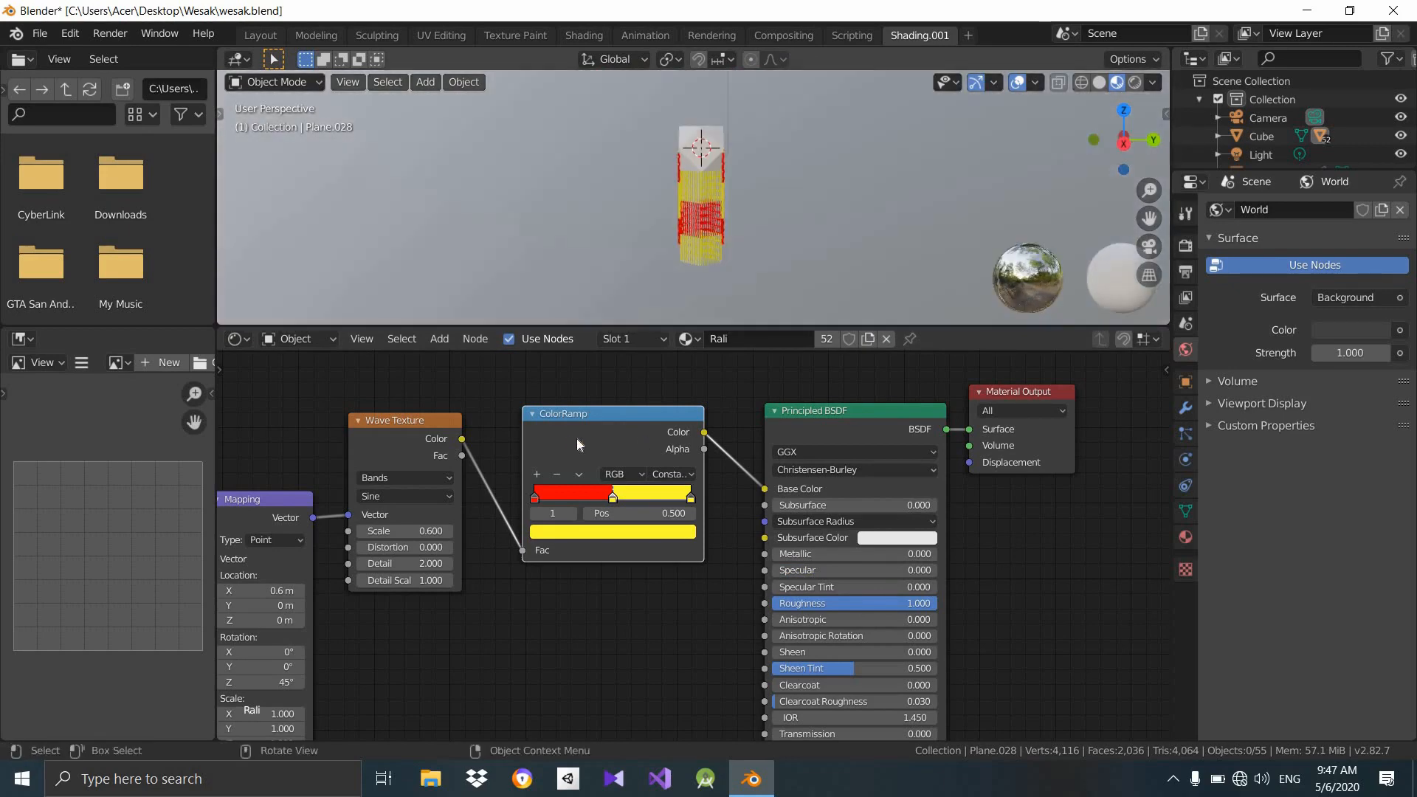
Preview the Rali material on a cube and look through its surface settings in the material properties.
scroll(643, 441, "down", 5)
middle_click_drag(639, 410, 694, 398)
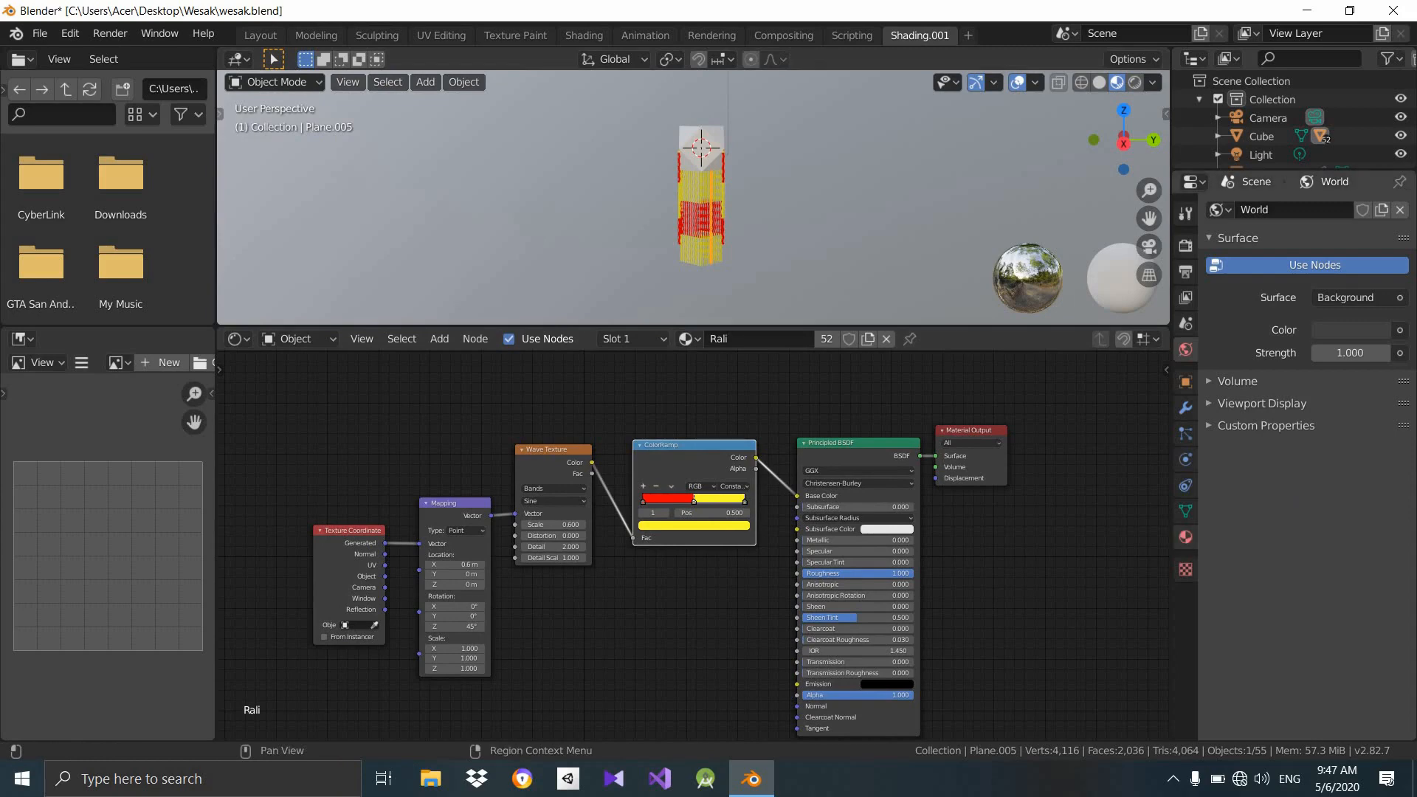
left_click(1185, 536)
left_click(1228, 315)
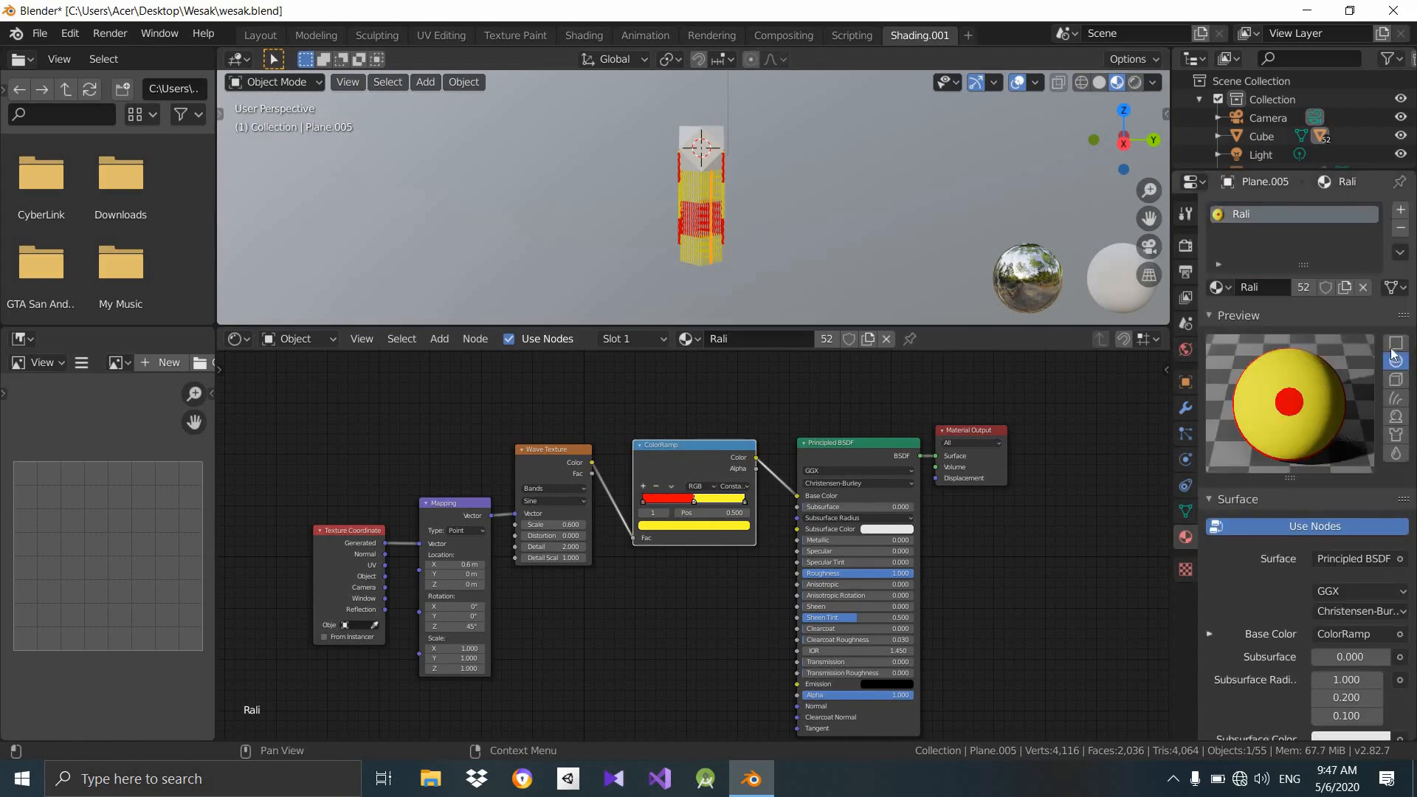
left_click(1395, 379)
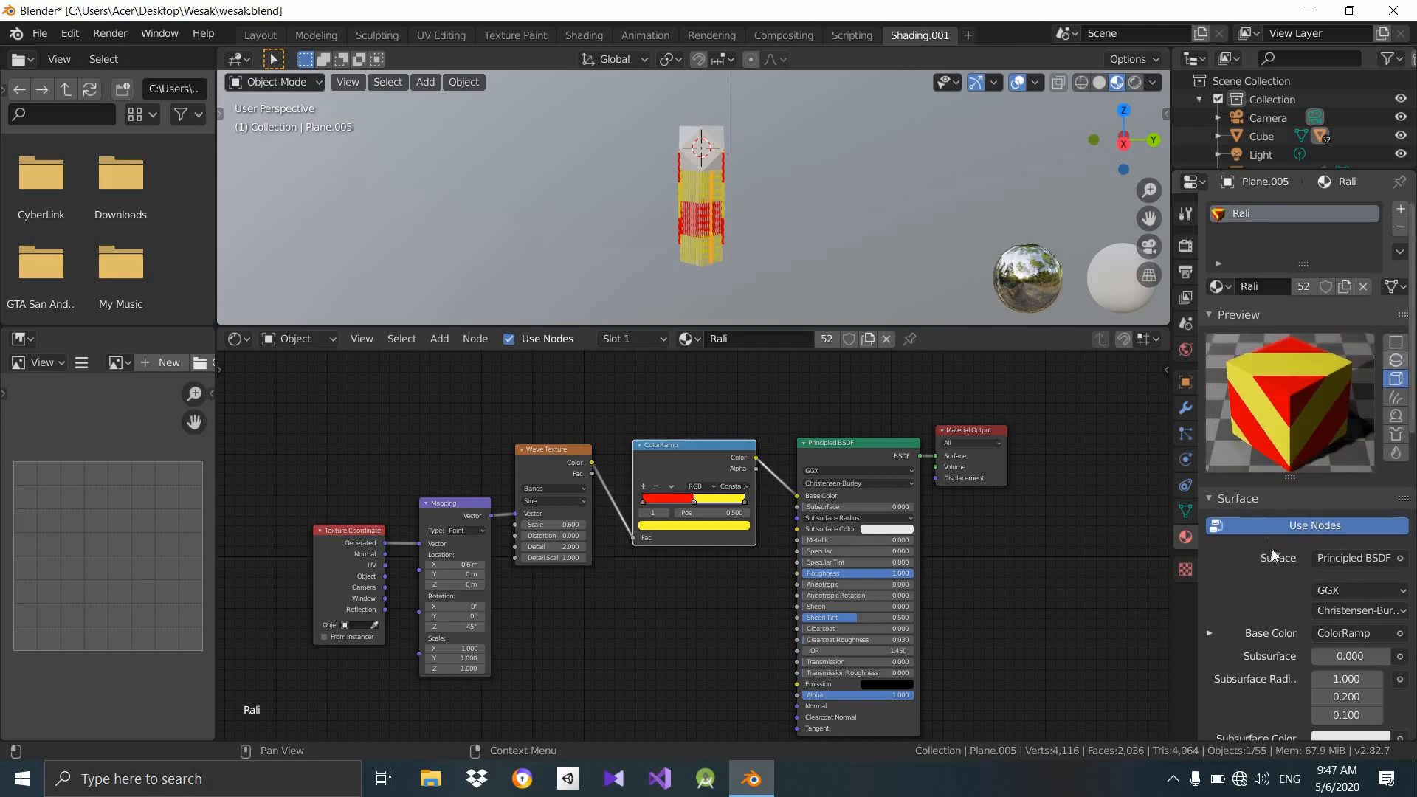
scroll(1274, 555, "down", 15)
scroll(1325, 578, "down", 3)
scroll(1325, 579, "up", 18)
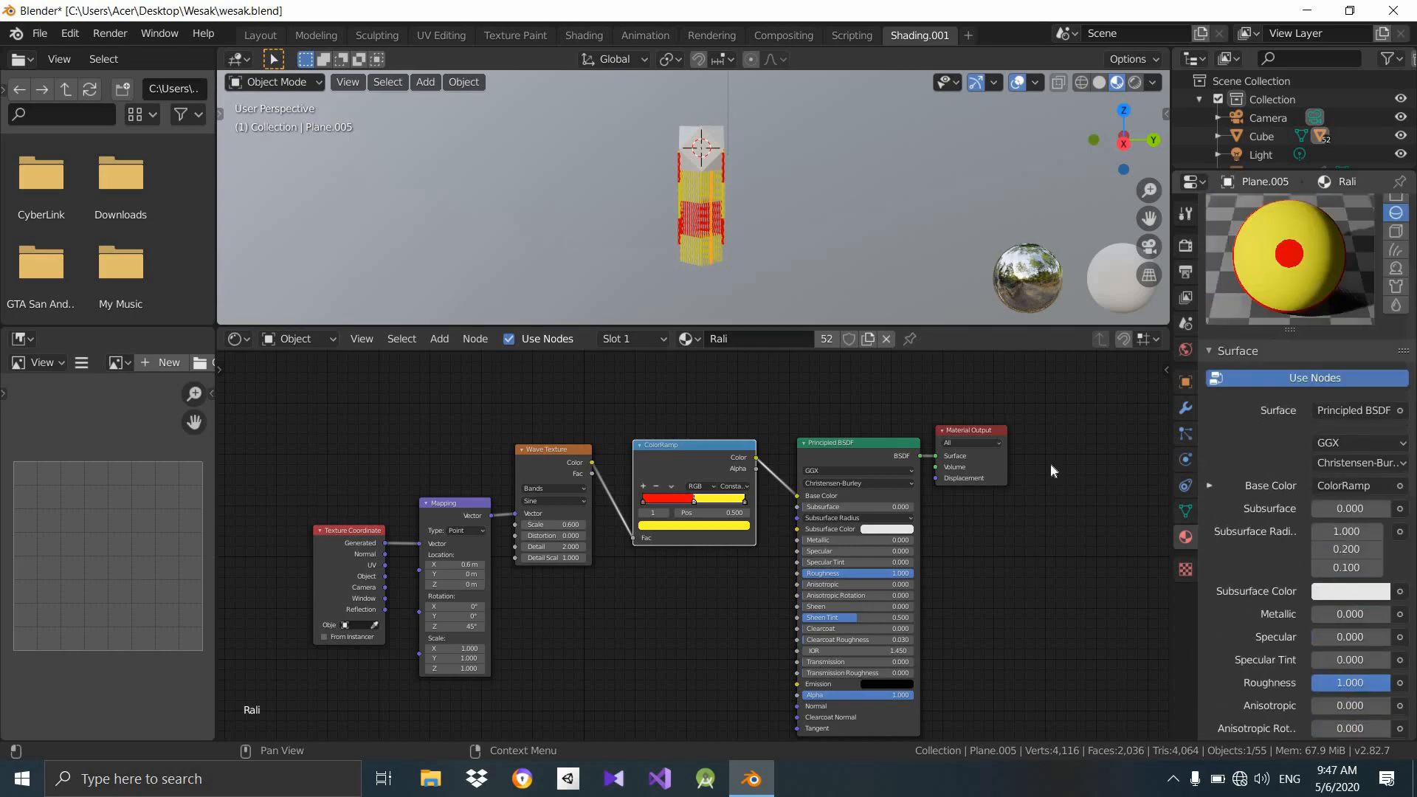
scroll(944, 469, "down", 4)
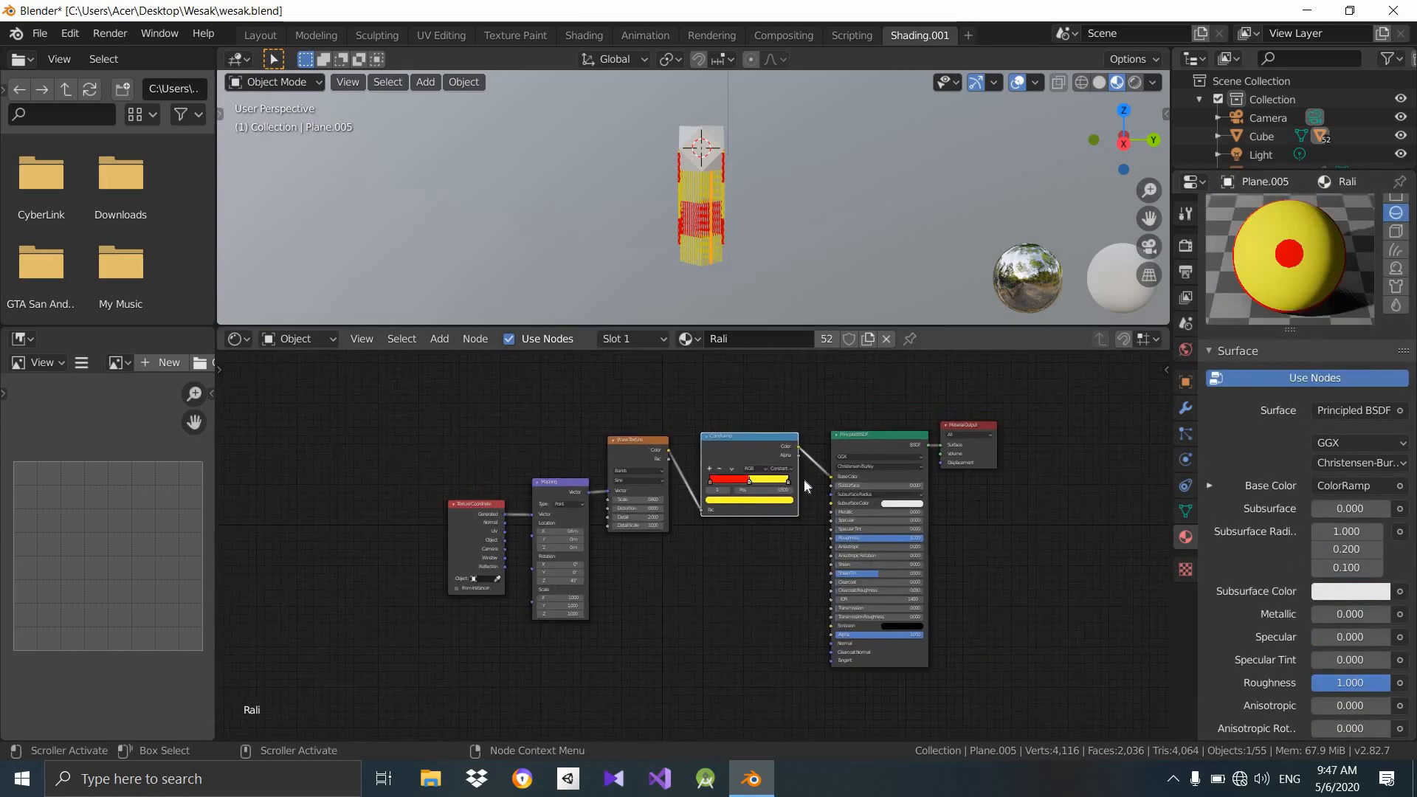
Select the lantern body and enlarge the 3D viewport above the shader editor.
middle_click_drag(675, 210, 789, 209)
scroll(790, 210, "up", 4)
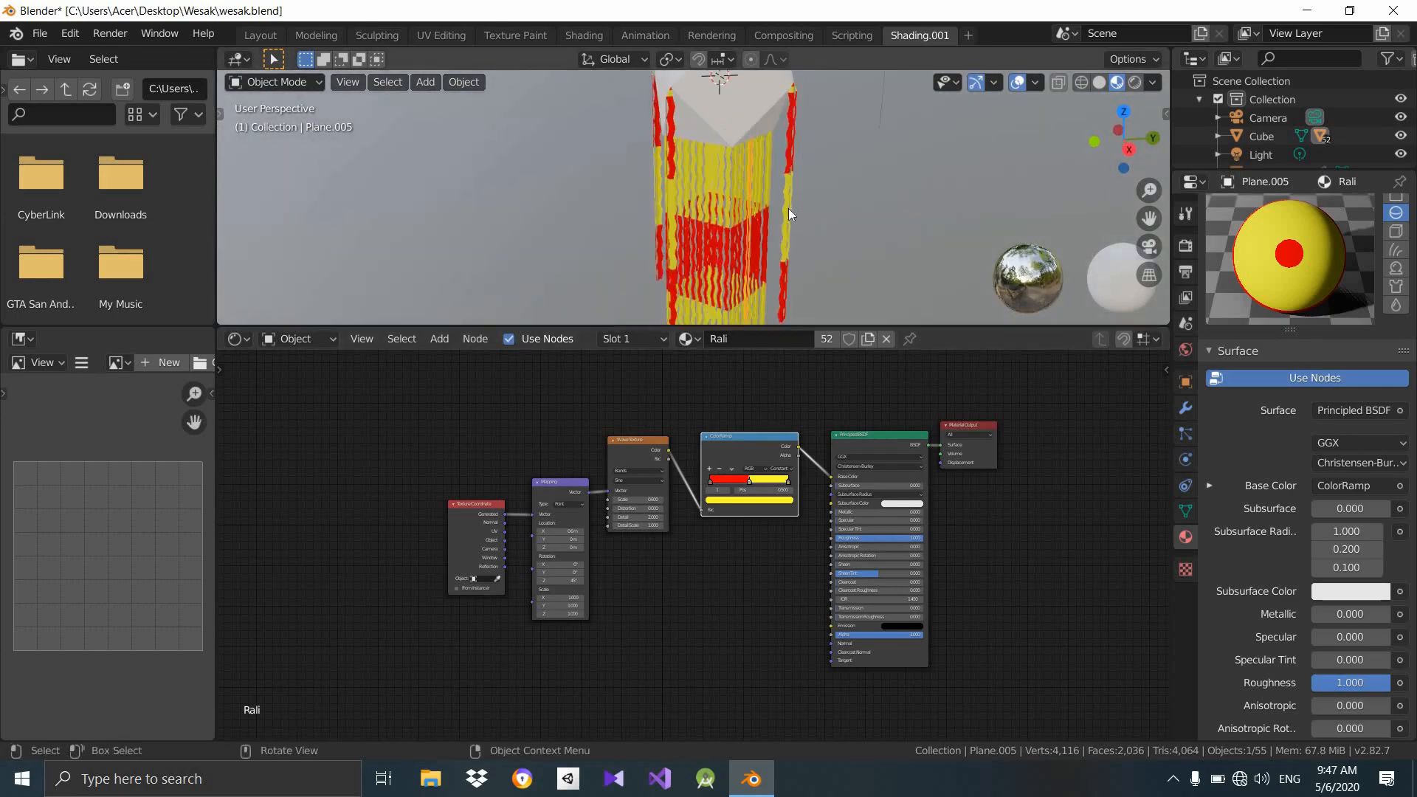
scroll(724, 101, "down", 2)
left_click(725, 100)
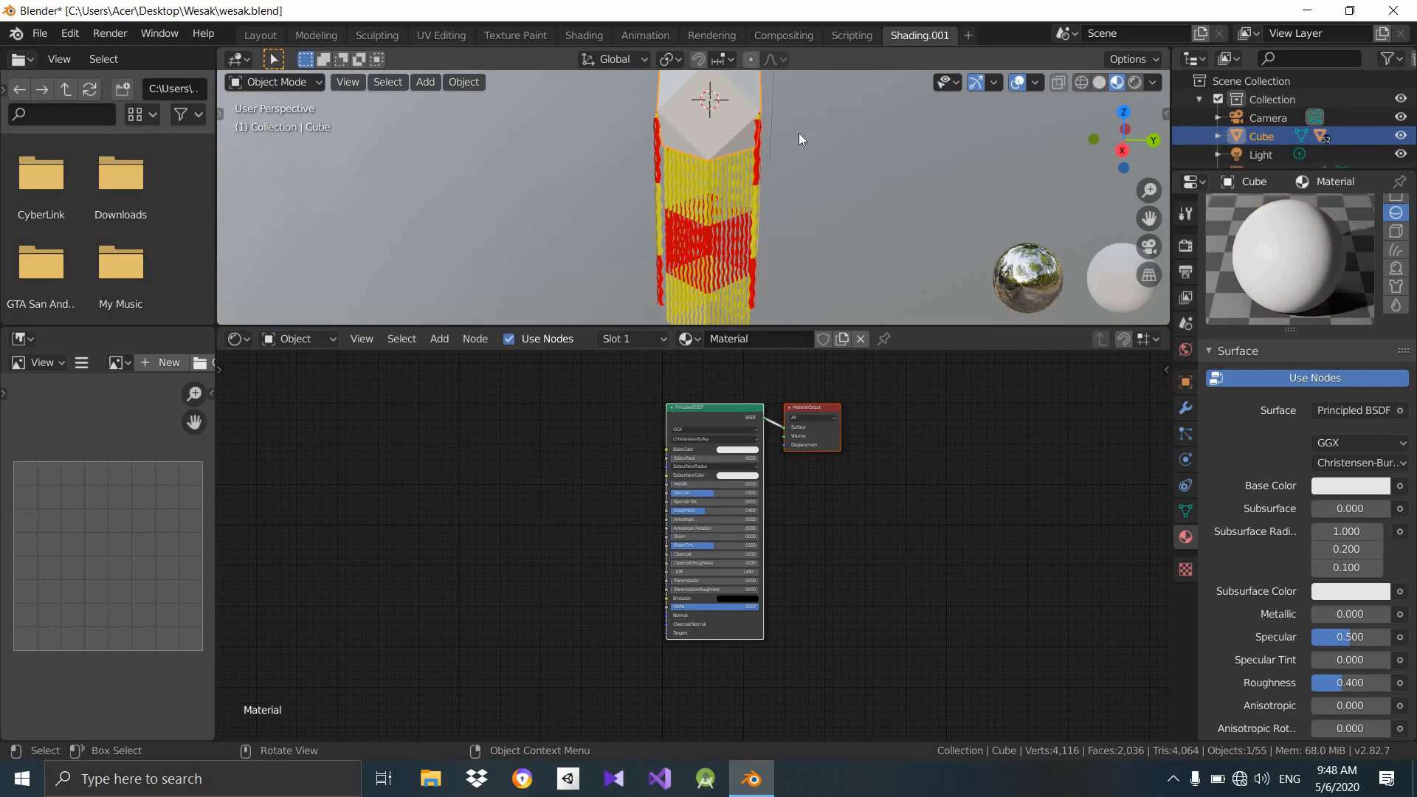
middle_click_drag(764, 170, 706, 124)
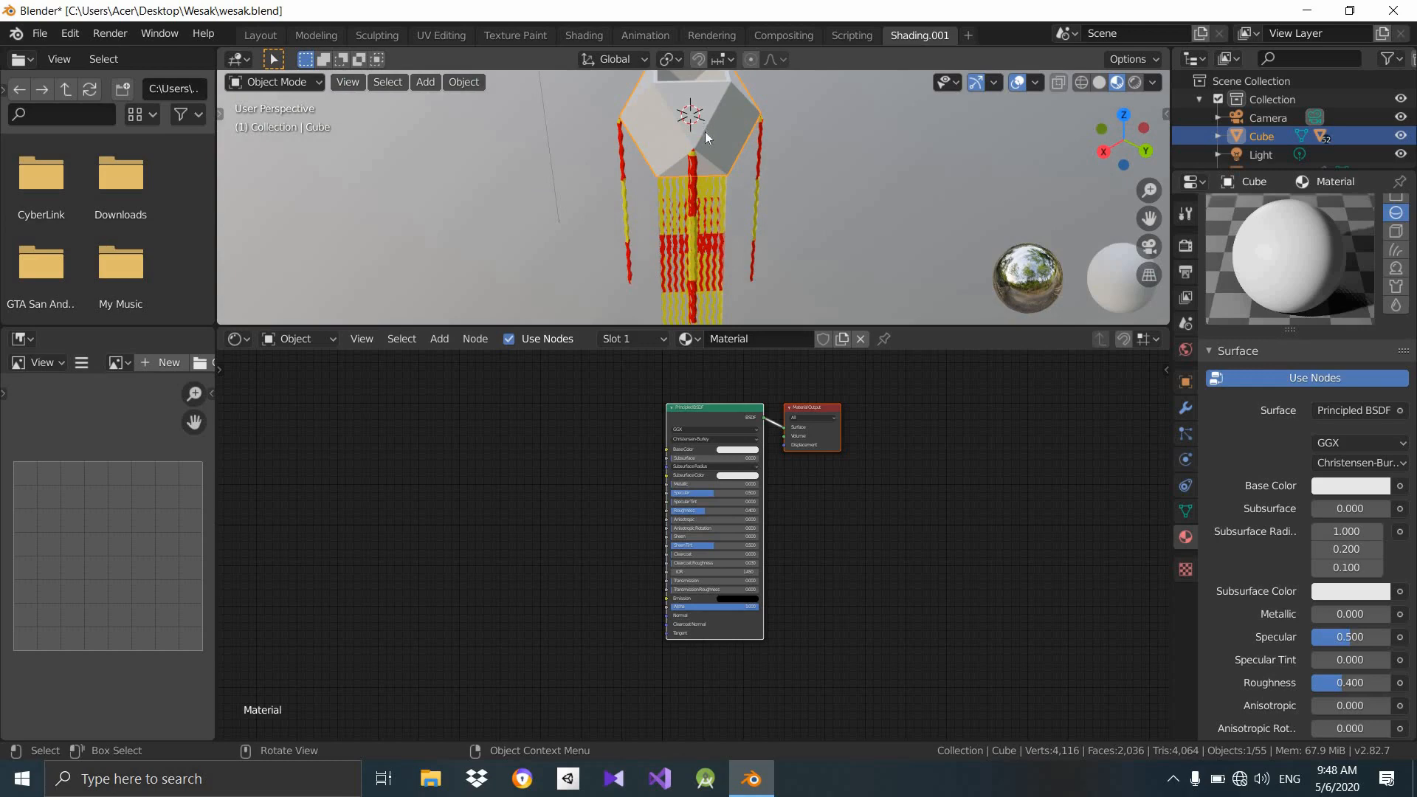
middle_click_drag(711, 213, 702, 256, "shift")
scroll(702, 255, "up", 1)
middle_click_drag(720, 133, 702, 78, "shift")
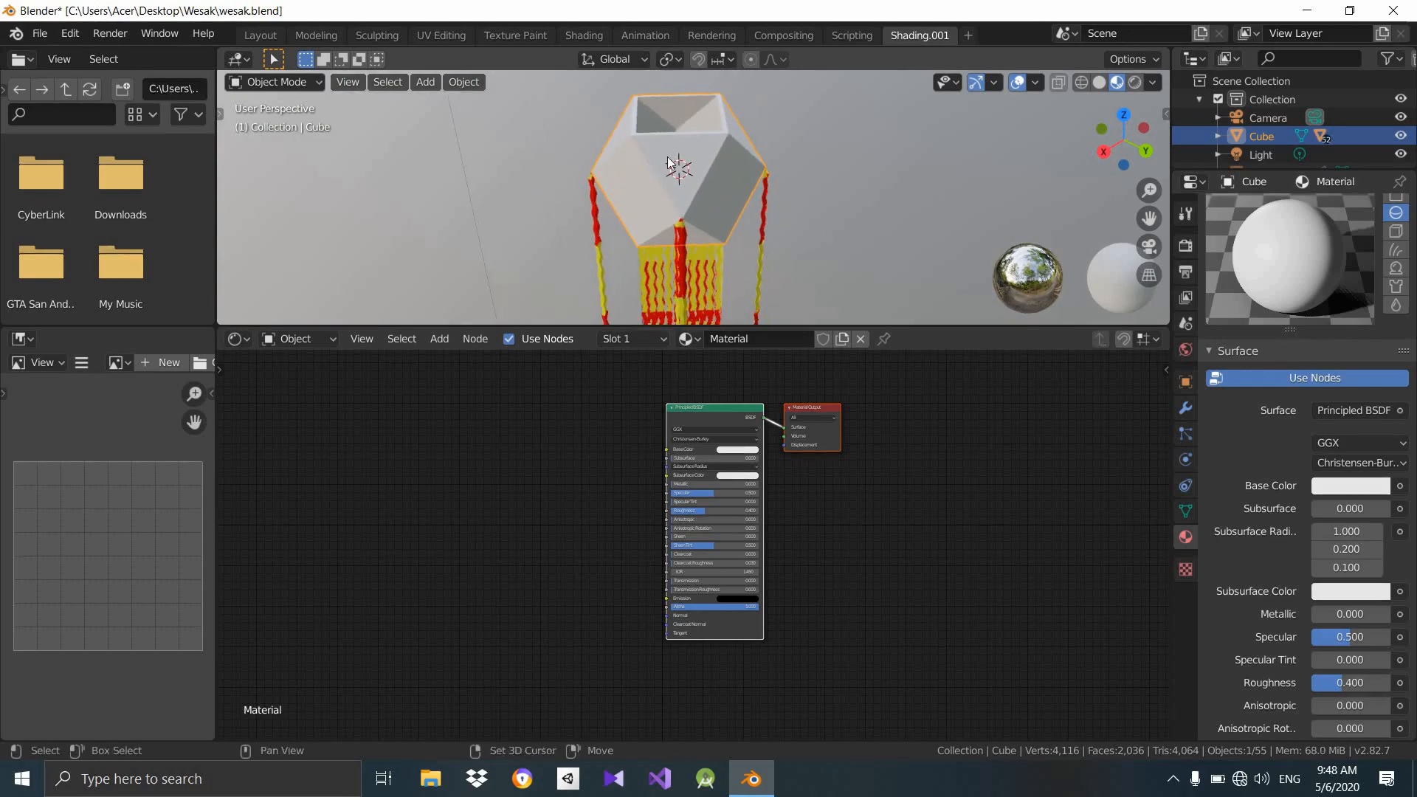
middle_click_drag(670, 163, 726, 151)
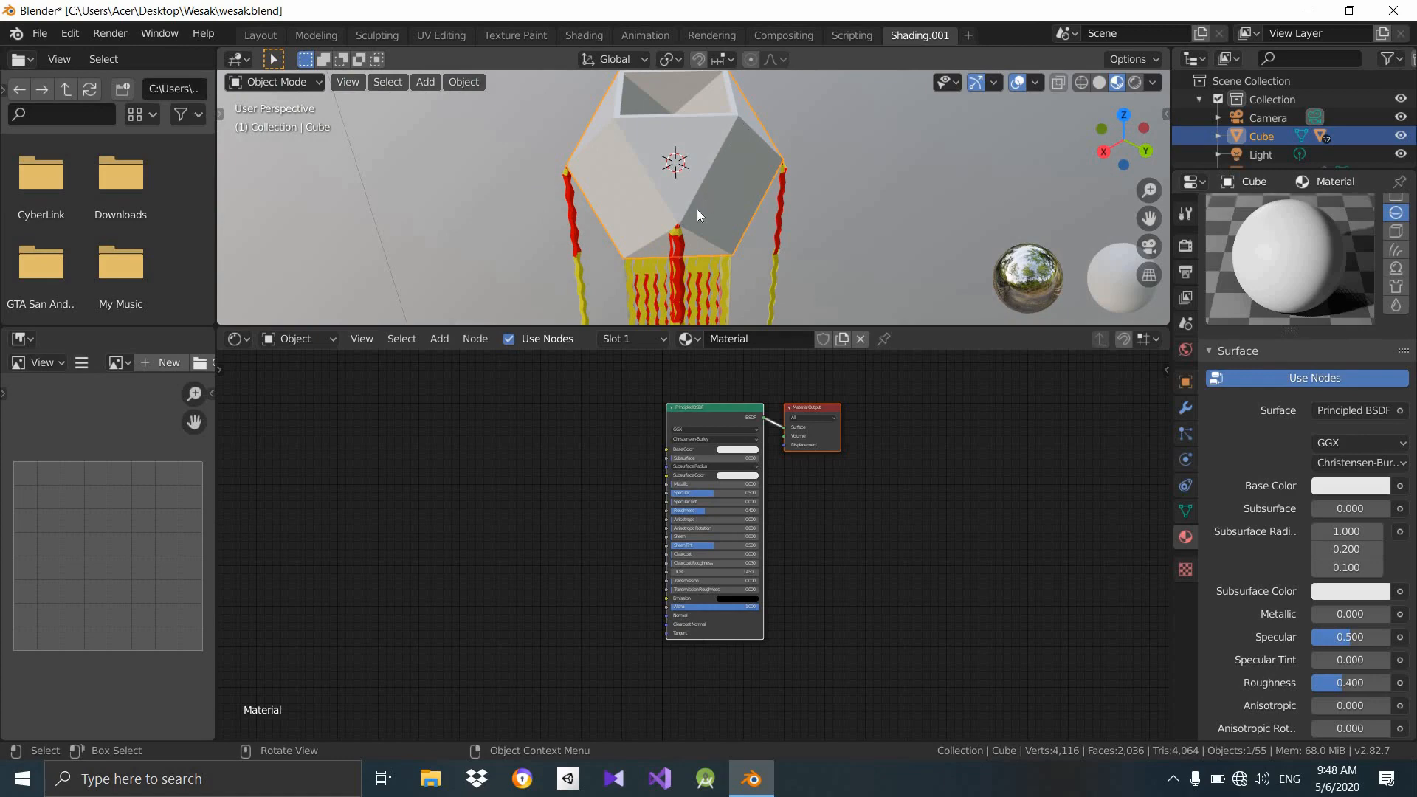
middle_click_drag(769, 231, 767, 189)
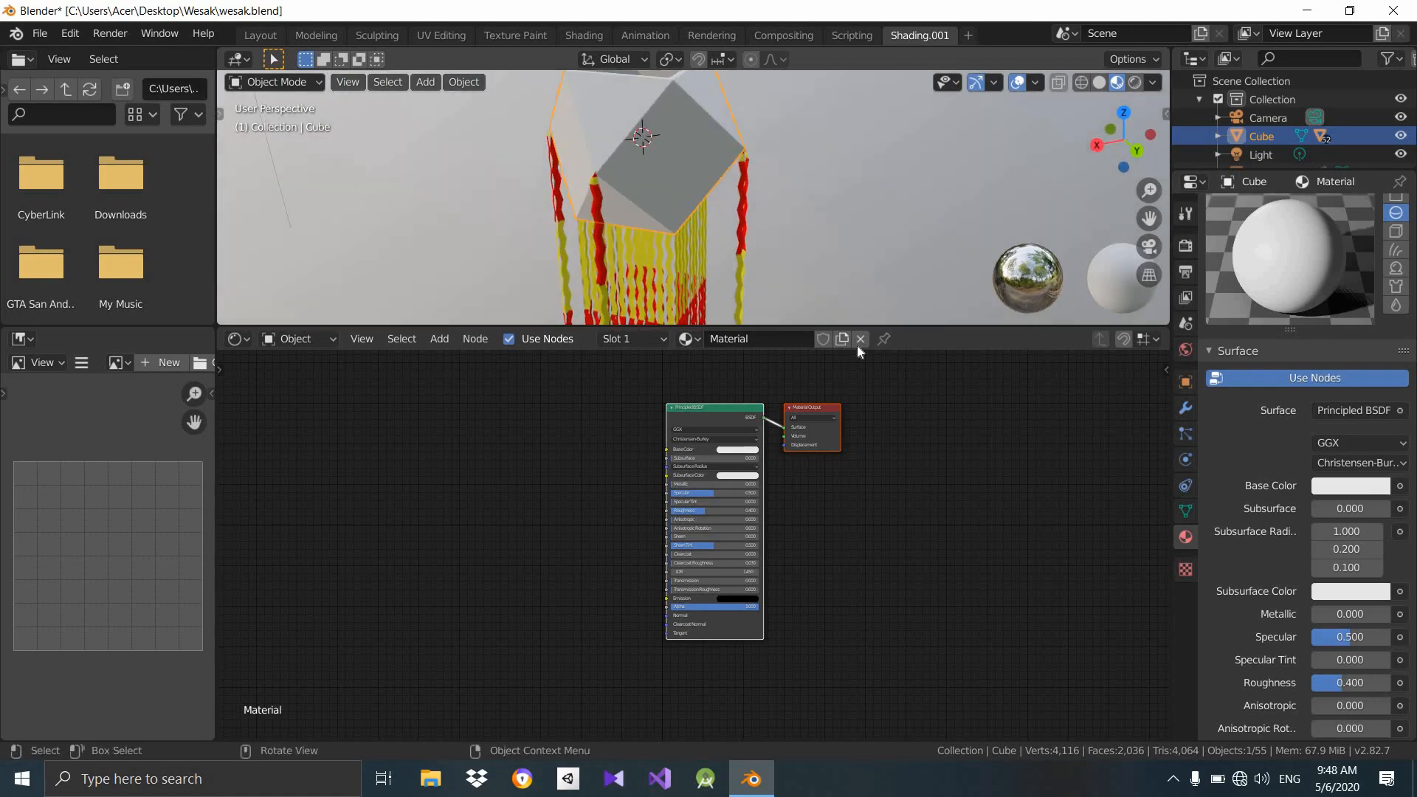
left_click_drag(882, 404, 888, 525)
middle_click_drag(677, 214, 738, 207)
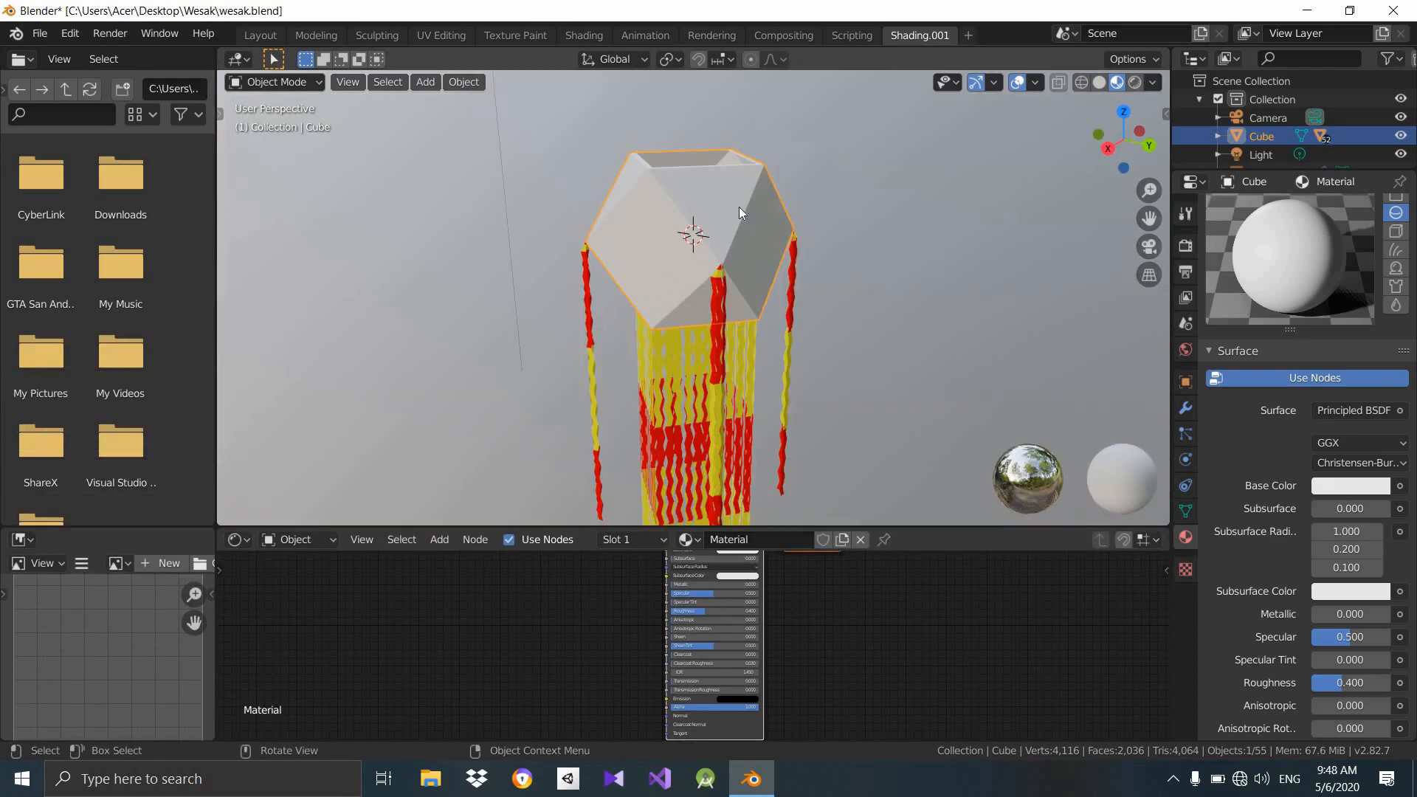
middle_click_drag(639, 184, 679, 183)
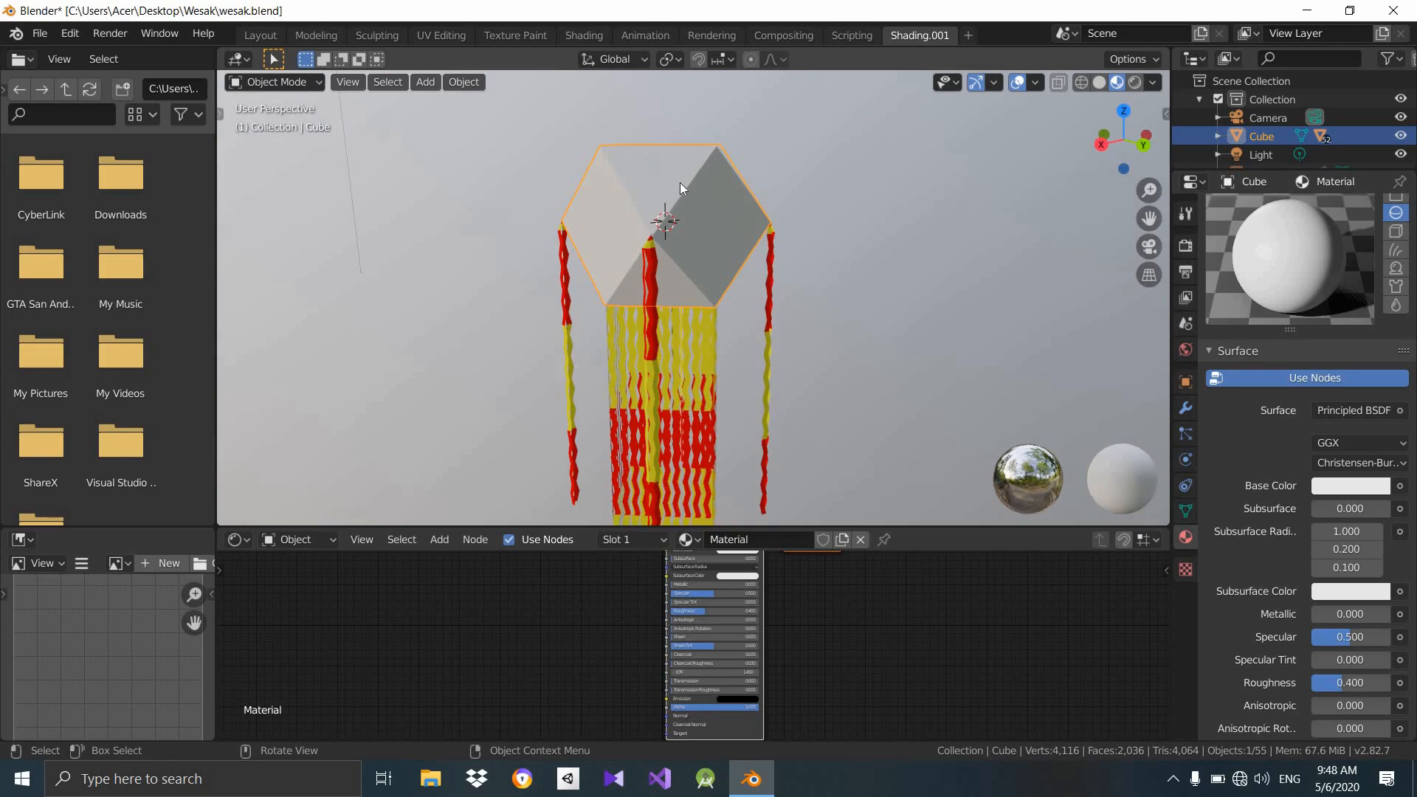
In Edit Mode with face selection, select the twelve large panel faces around the lantern body, leaving out the narrow frame strips.
key("Tab")
mouse_move(728, 202)
middle_mouse_down()
mouse_move(687, 200)
mouse_move(717, 220)
middle_mouse_up()
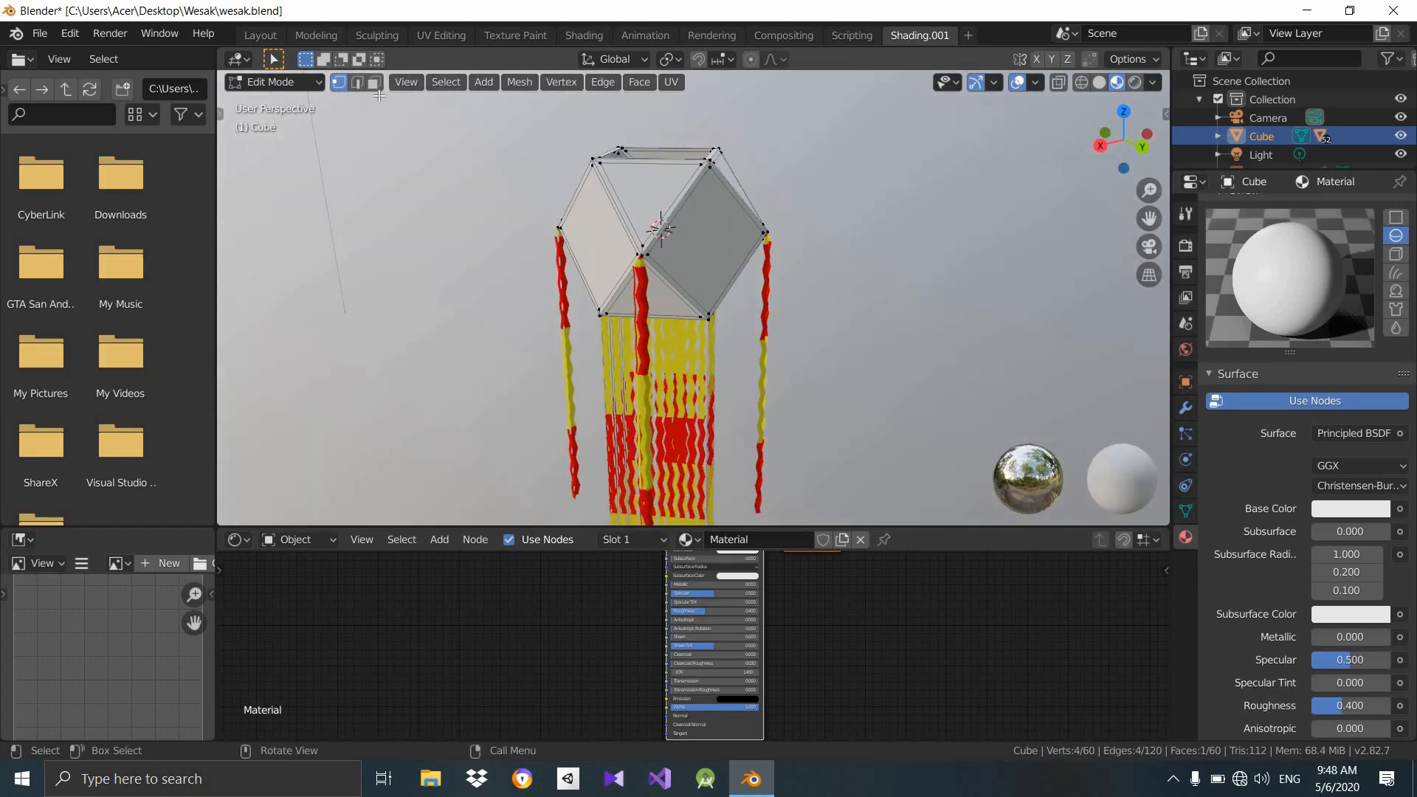
key("3")
left_click(580, 237, "shift")
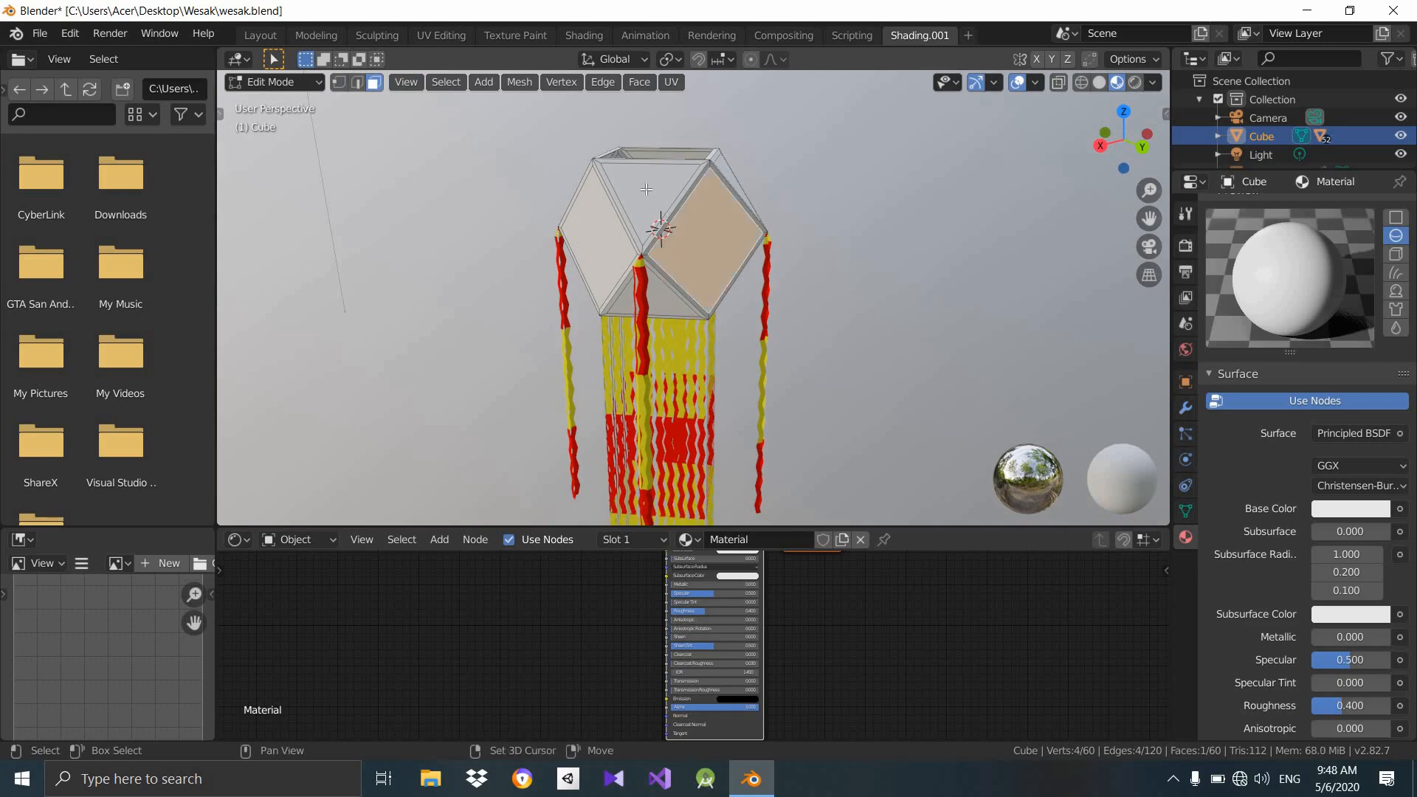
left_click(670, 205, "shift")
left_click(673, 289, "shift")
middle_click_drag(673, 289, 541, 258)
left_click(617, 179, "shift")
left_click(633, 260, "shift")
left_click(656, 214, "shift")
middle_click_drag(664, 218, 466, 231)
left_click(724, 174, "shift")
left_click(736, 249, "shift")
left_click(759, 214, "shift")
middle_click_drag(758, 214, 597, 225)
left_click(773, 180, "shift")
left_click(785, 267, "shift")
middle_click_drag(878, 216, 726, 225)
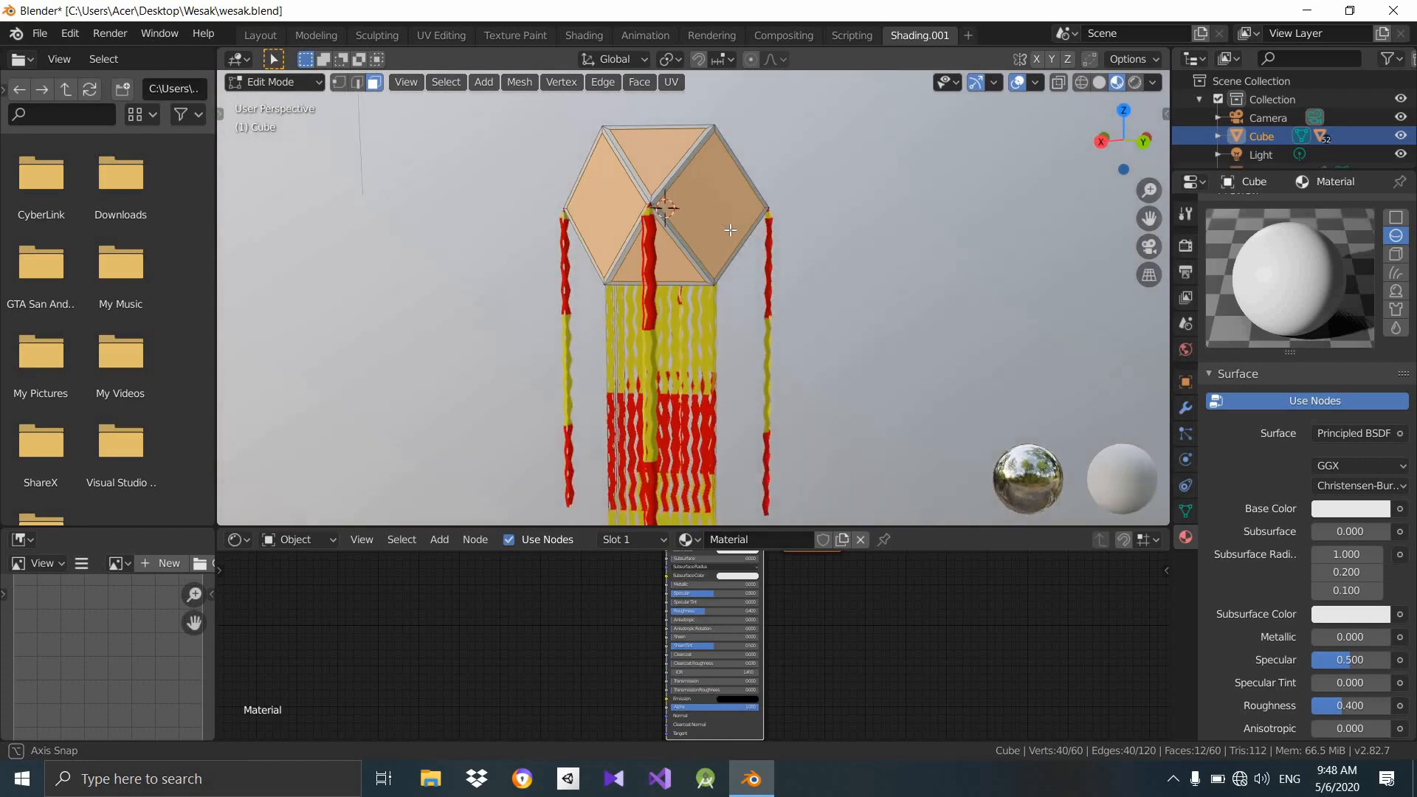
scroll(726, 226, "up", 2)
scroll(724, 229, "down", 1)
middle_click_drag(1118, 249, 1127, 256)
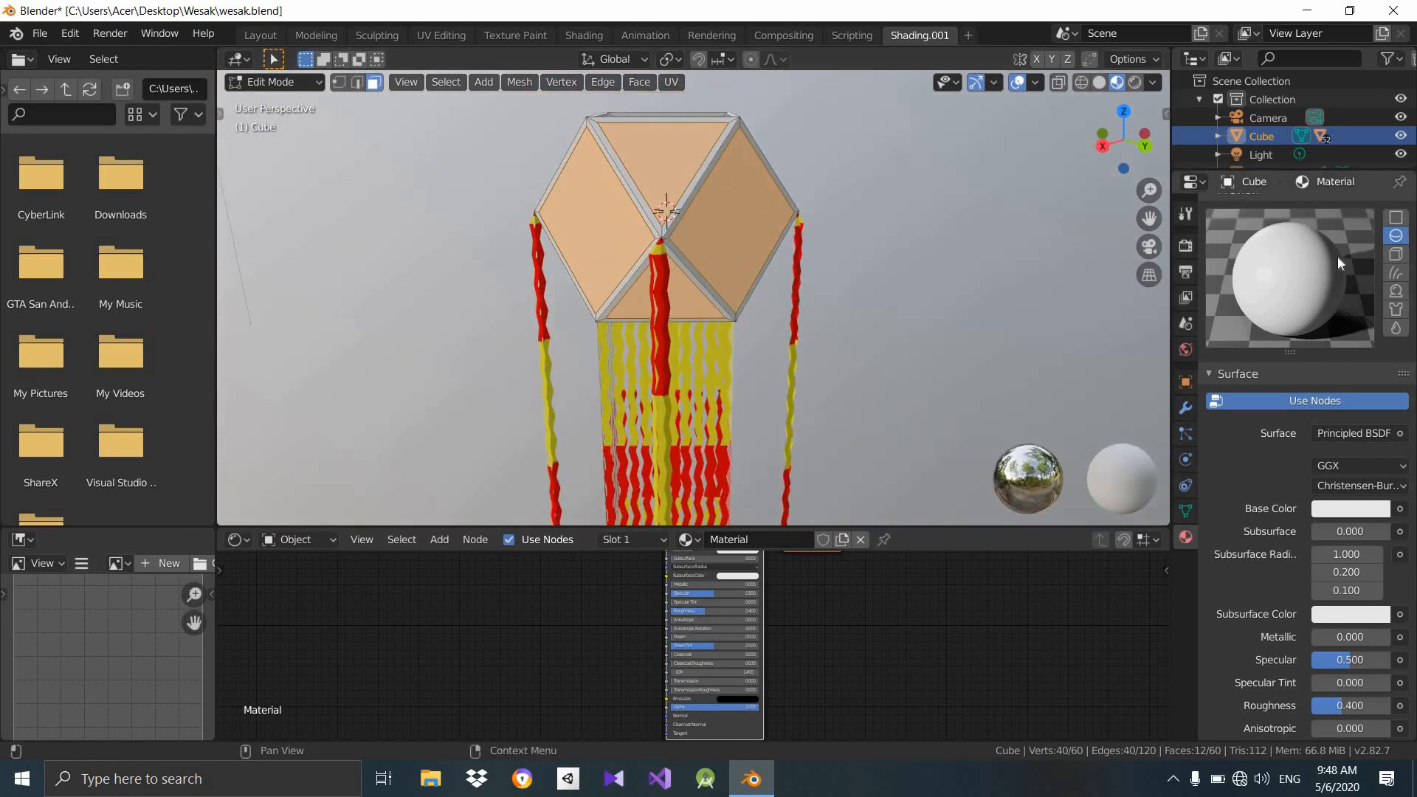
Assign a new material in a second slot to the selected panel faces and verify it by deselecting and reselecting them.
scroll(1337, 257, "up", 5)
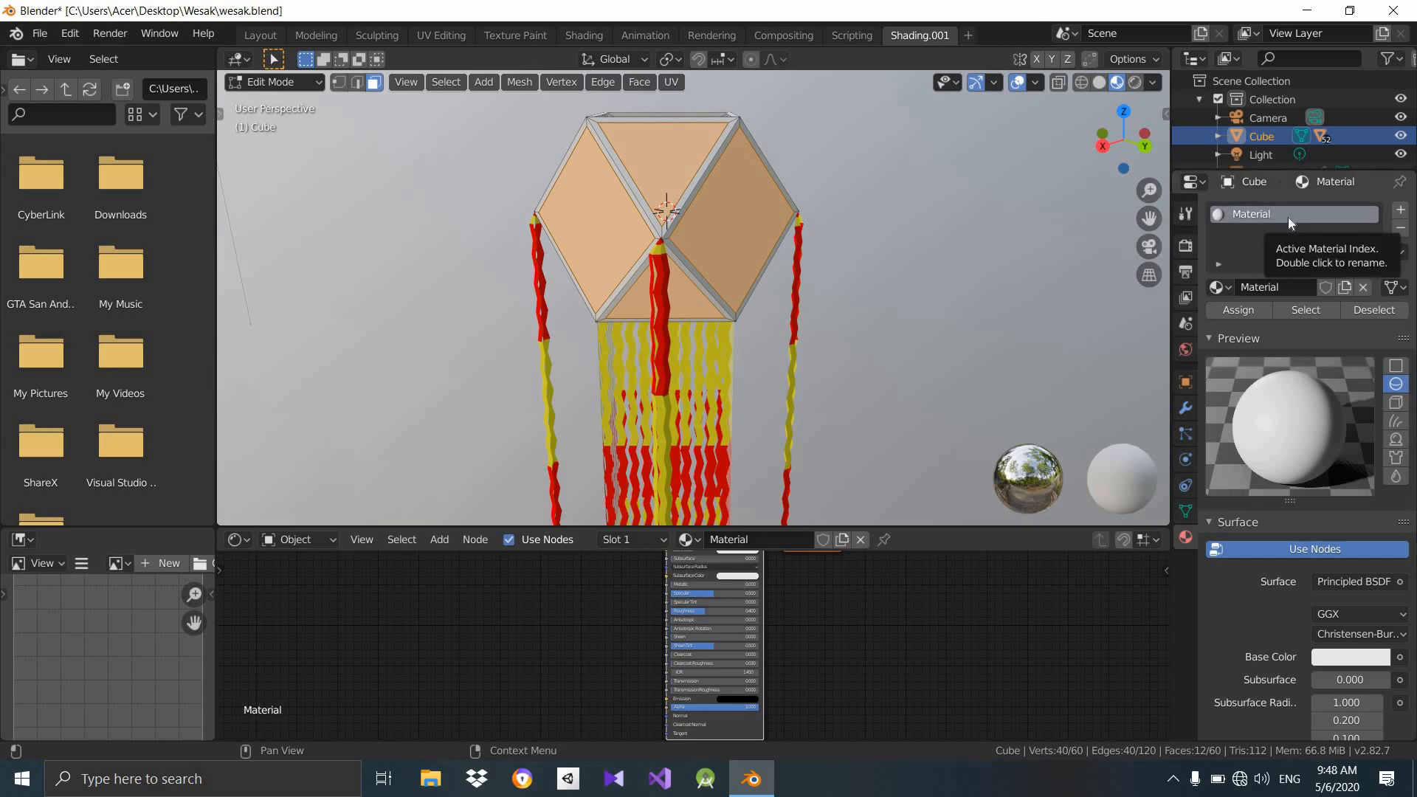
left_click(1400, 211)
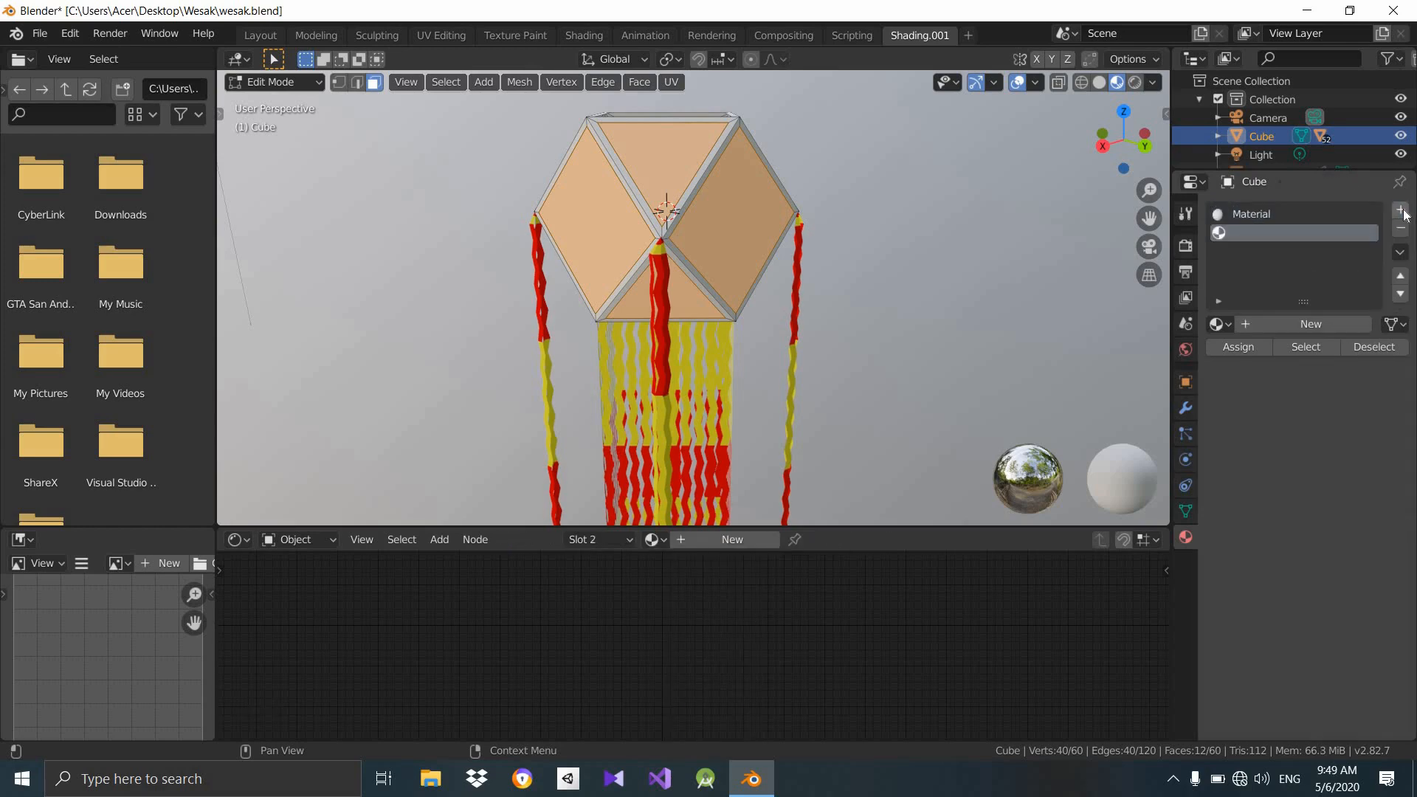
left_click(1297, 321)
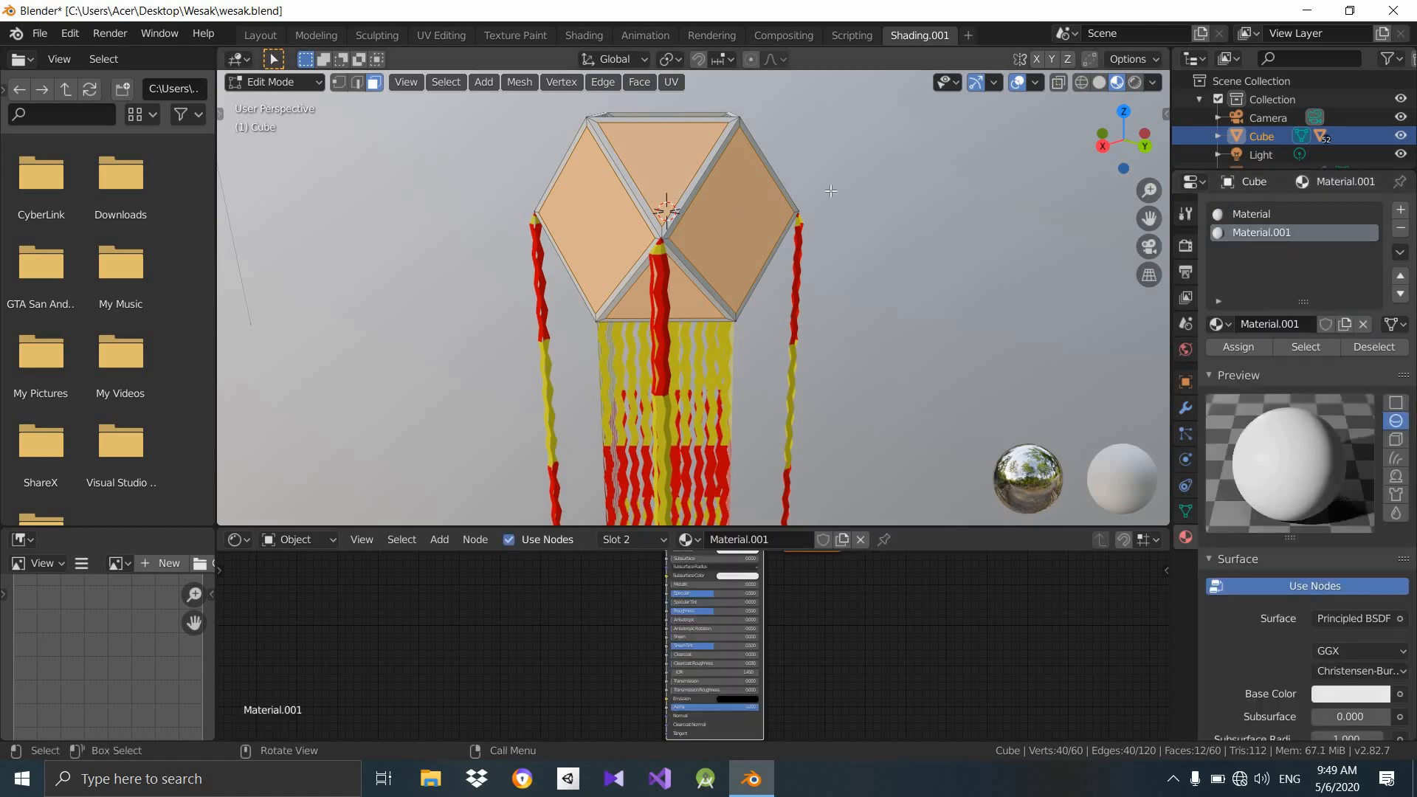
middle_click_drag(724, 182, 768, 157)
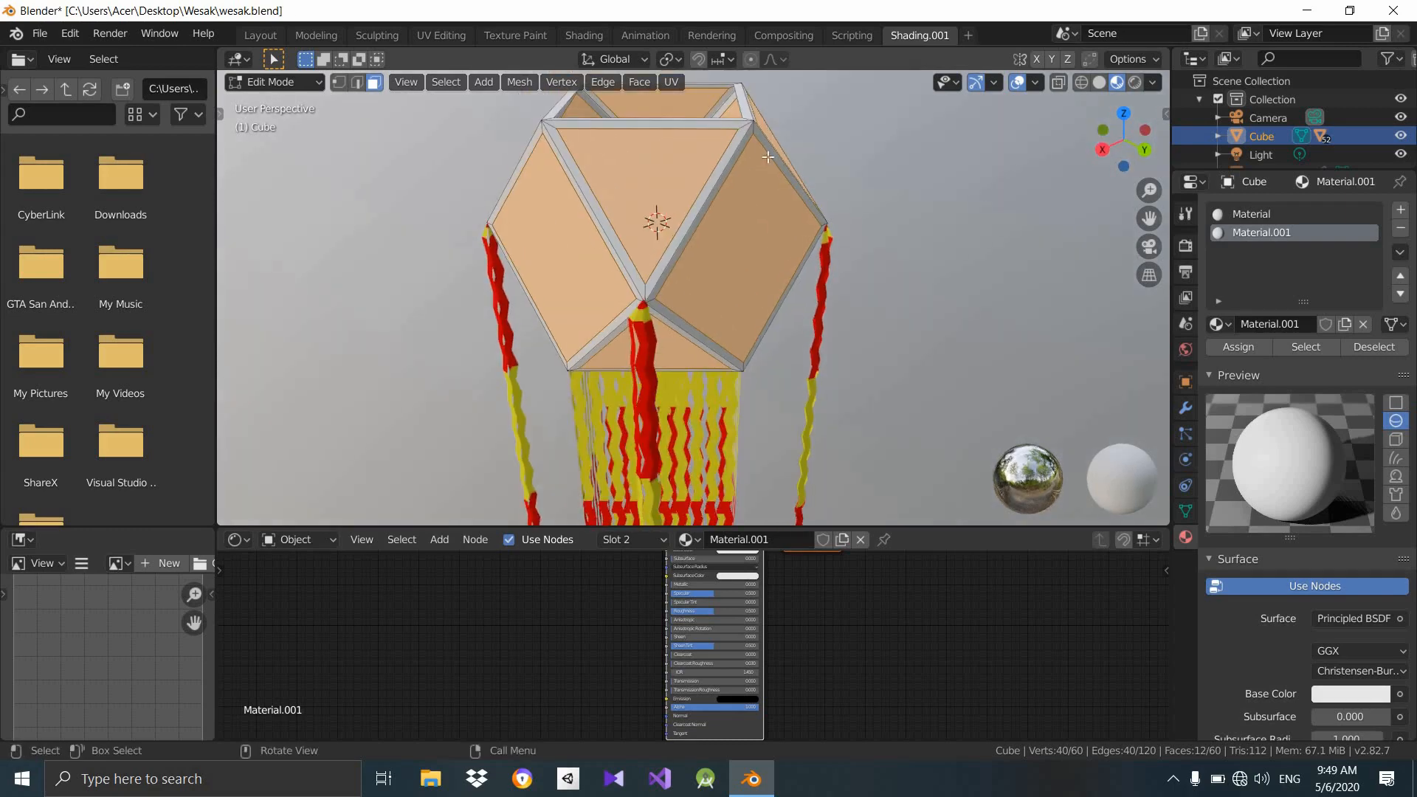
left_click(1247, 349)
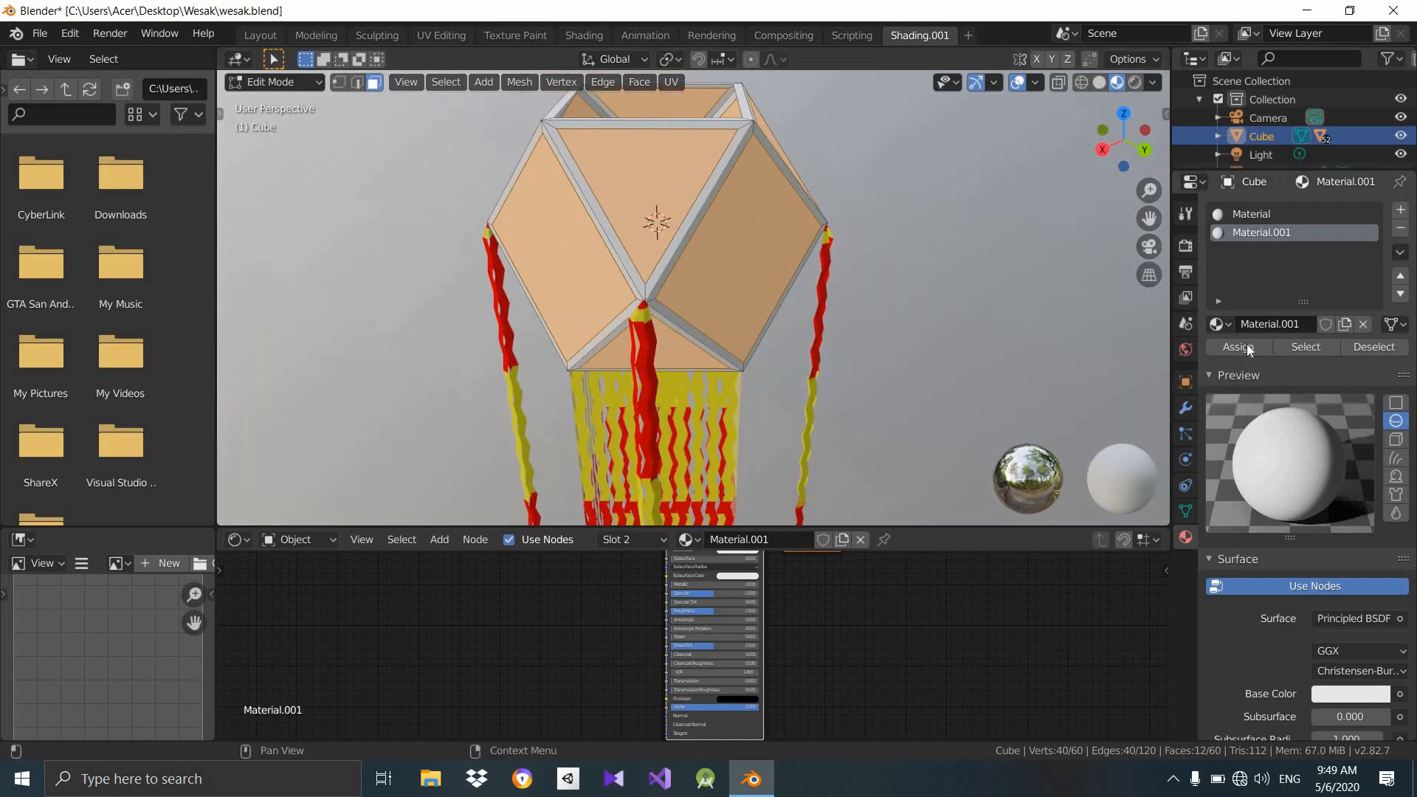
left_click(1351, 349)
left_click(1320, 351)
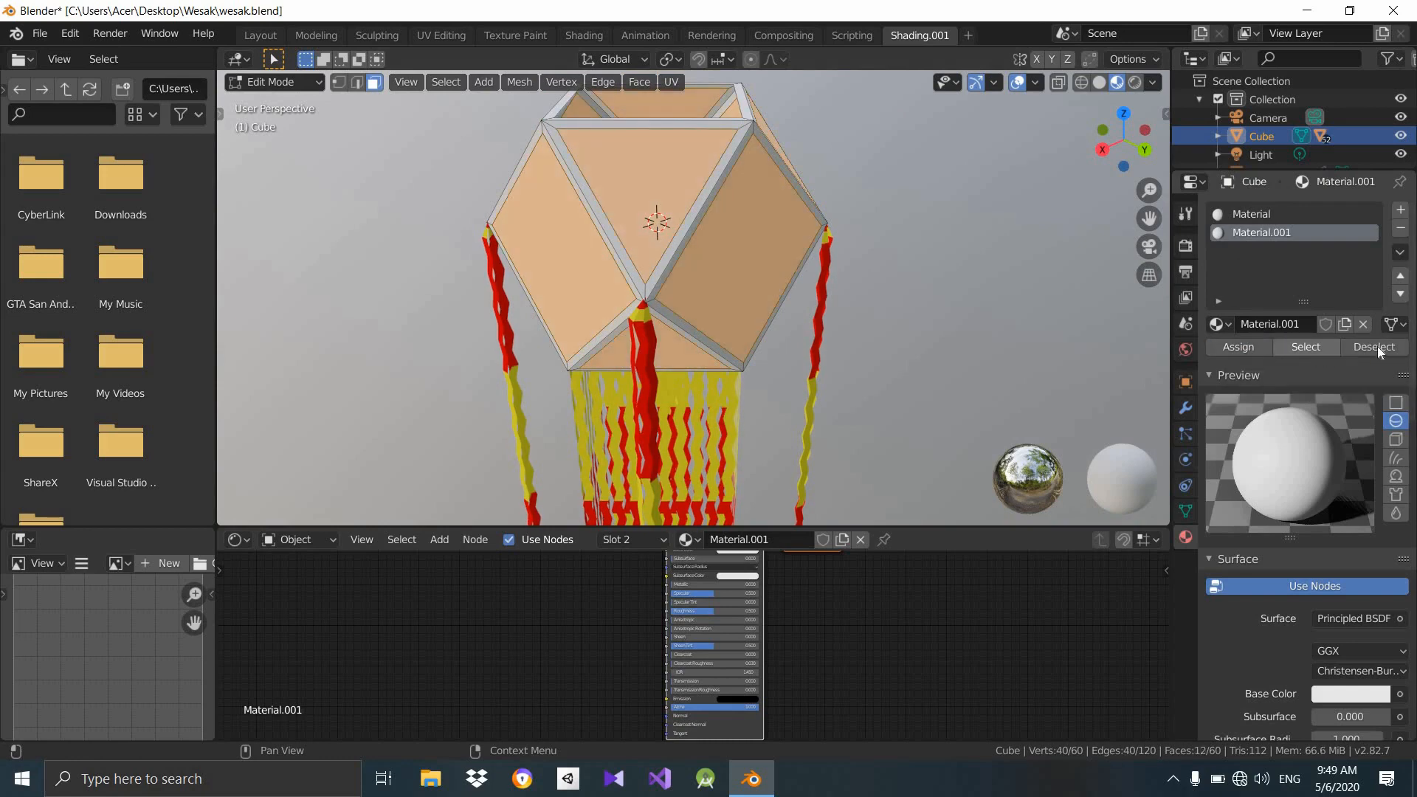
left_click(1356, 350)
left_click(1318, 348)
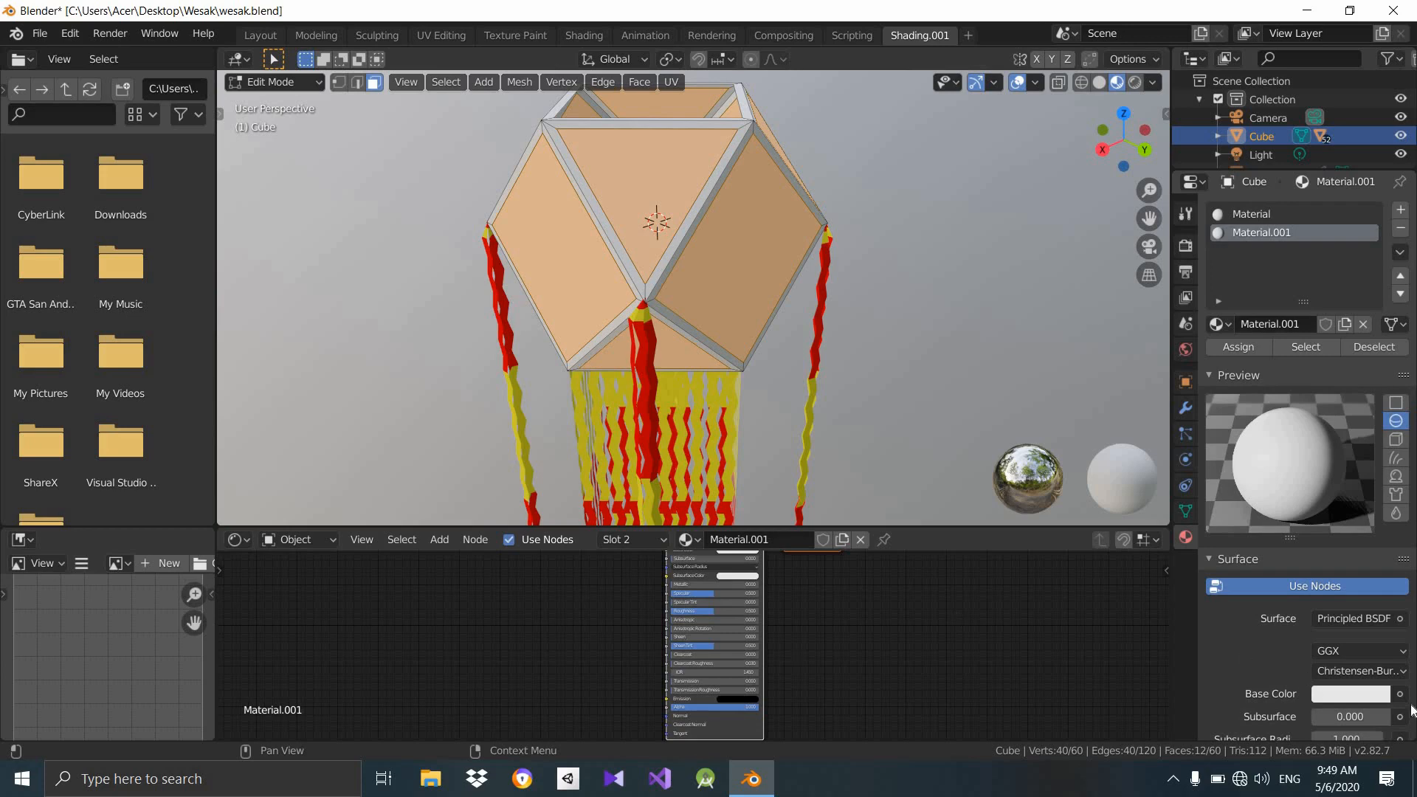
Set the base color of the panel faces' material, Material.001, to green.
left_click(1326, 694)
left_click(1262, 442)
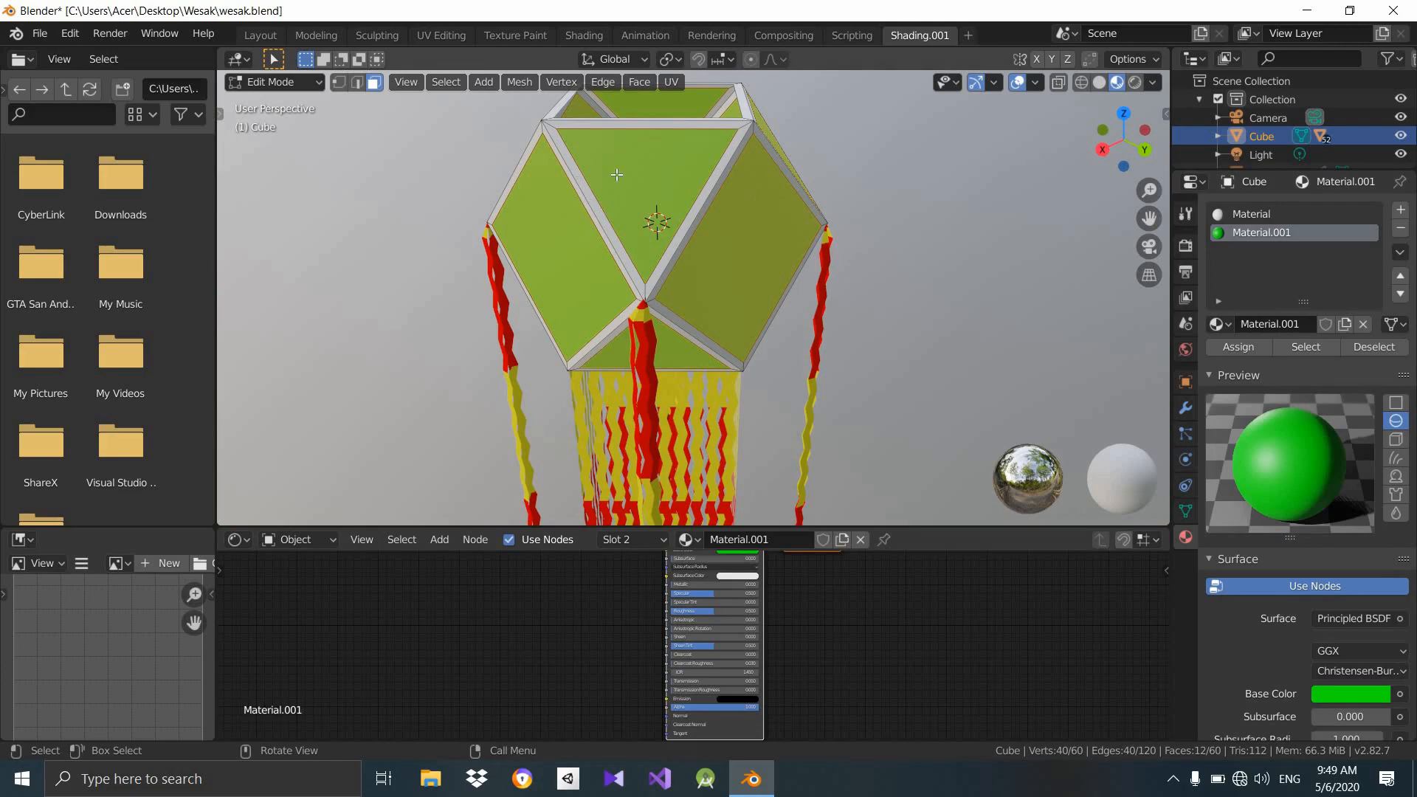
middle_click_drag(637, 266, 1129, 287)
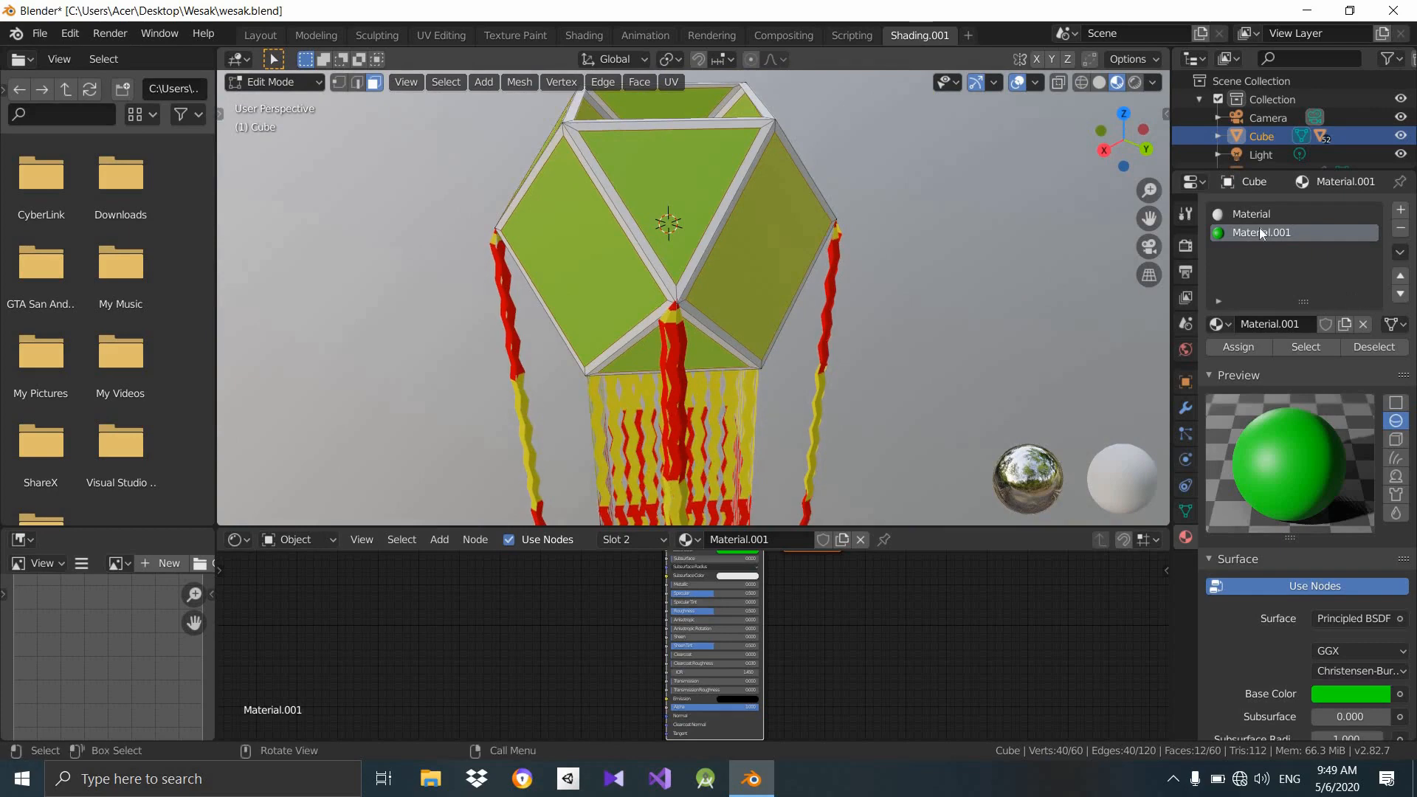
Set the base color of the frame strips' material, Material, to red and check the whole lantern.
left_click(1255, 214)
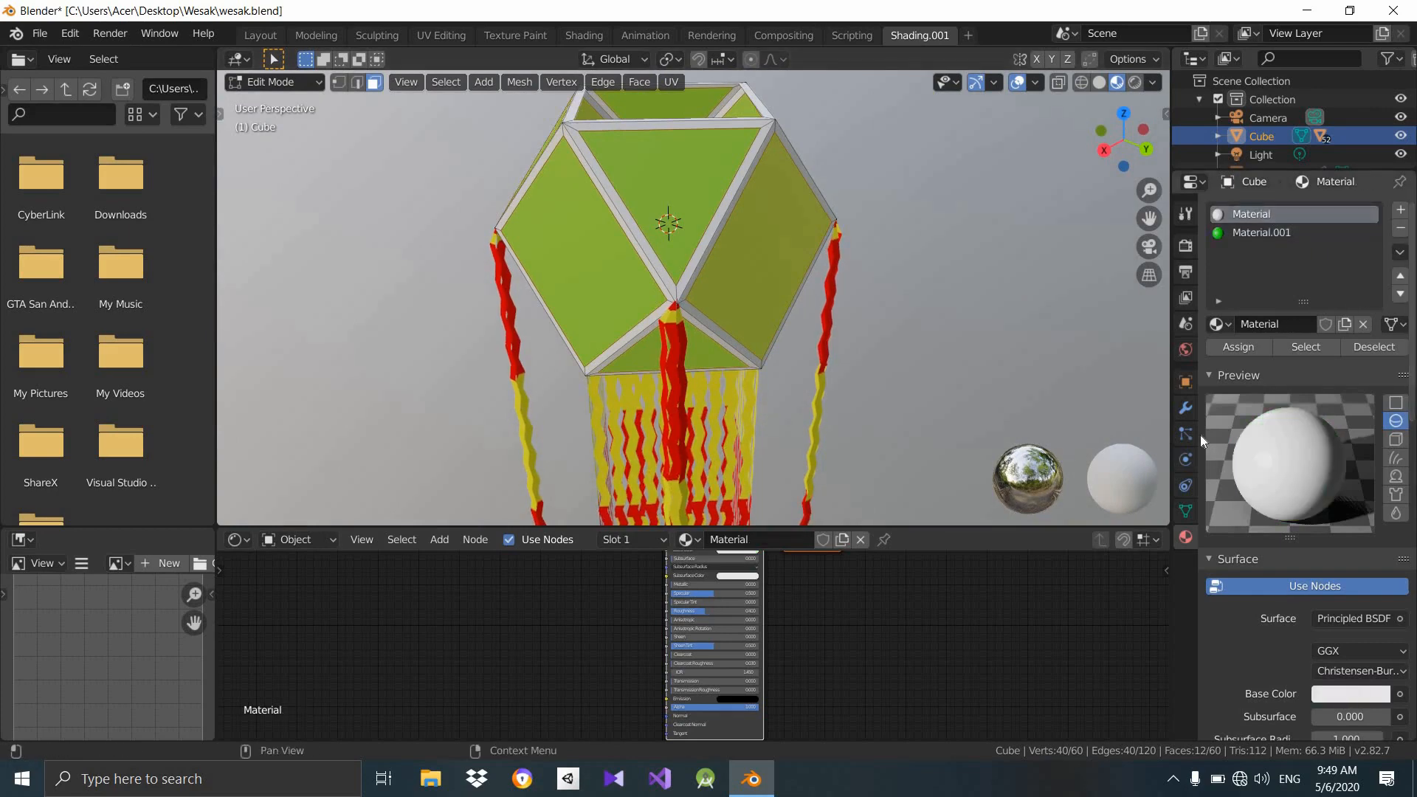
left_click(1350, 693)
left_click(1295, 562)
middle_click_drag(788, 228, 788, 211)
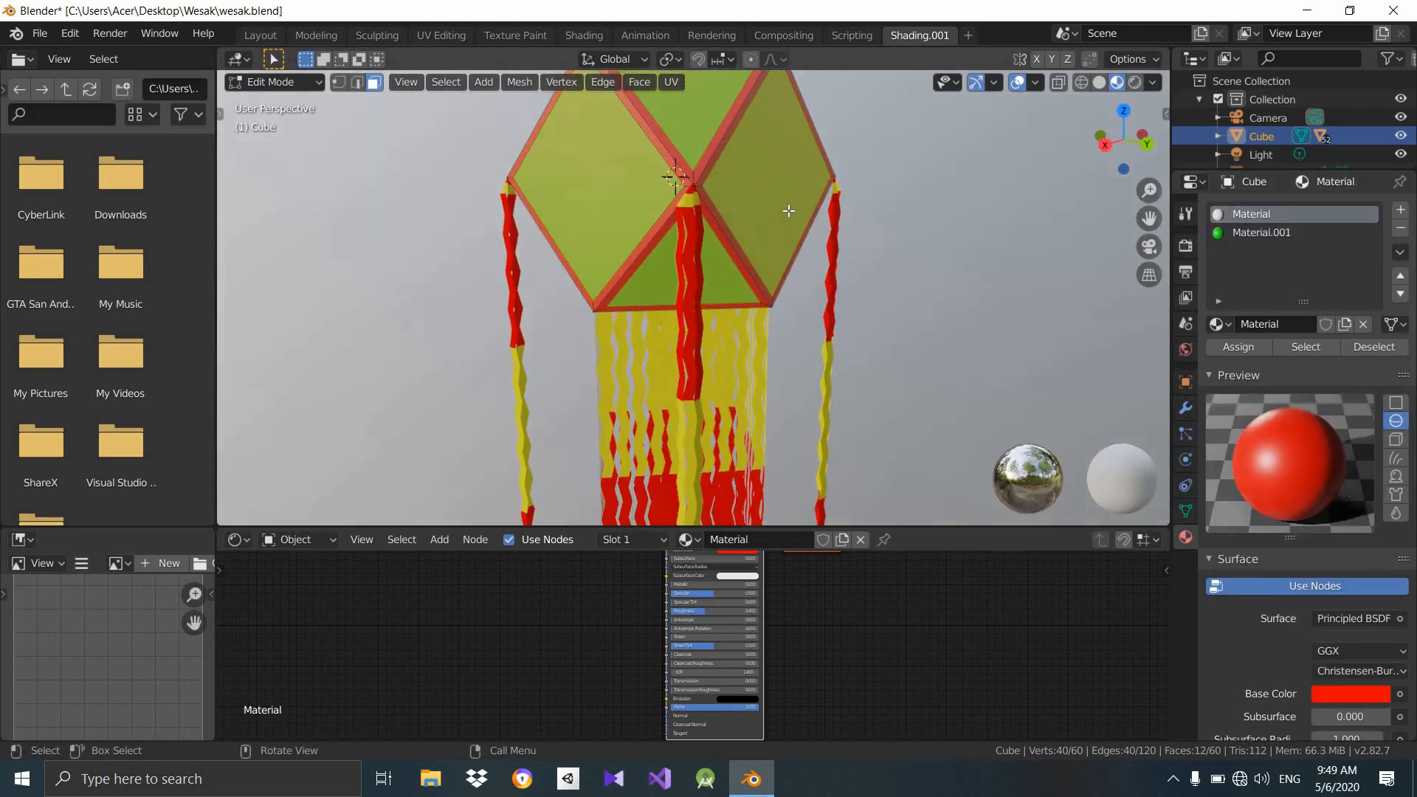
left_click(787, 226)
scroll(793, 199, "down", 10)
scroll(795, 188, "up", 10)
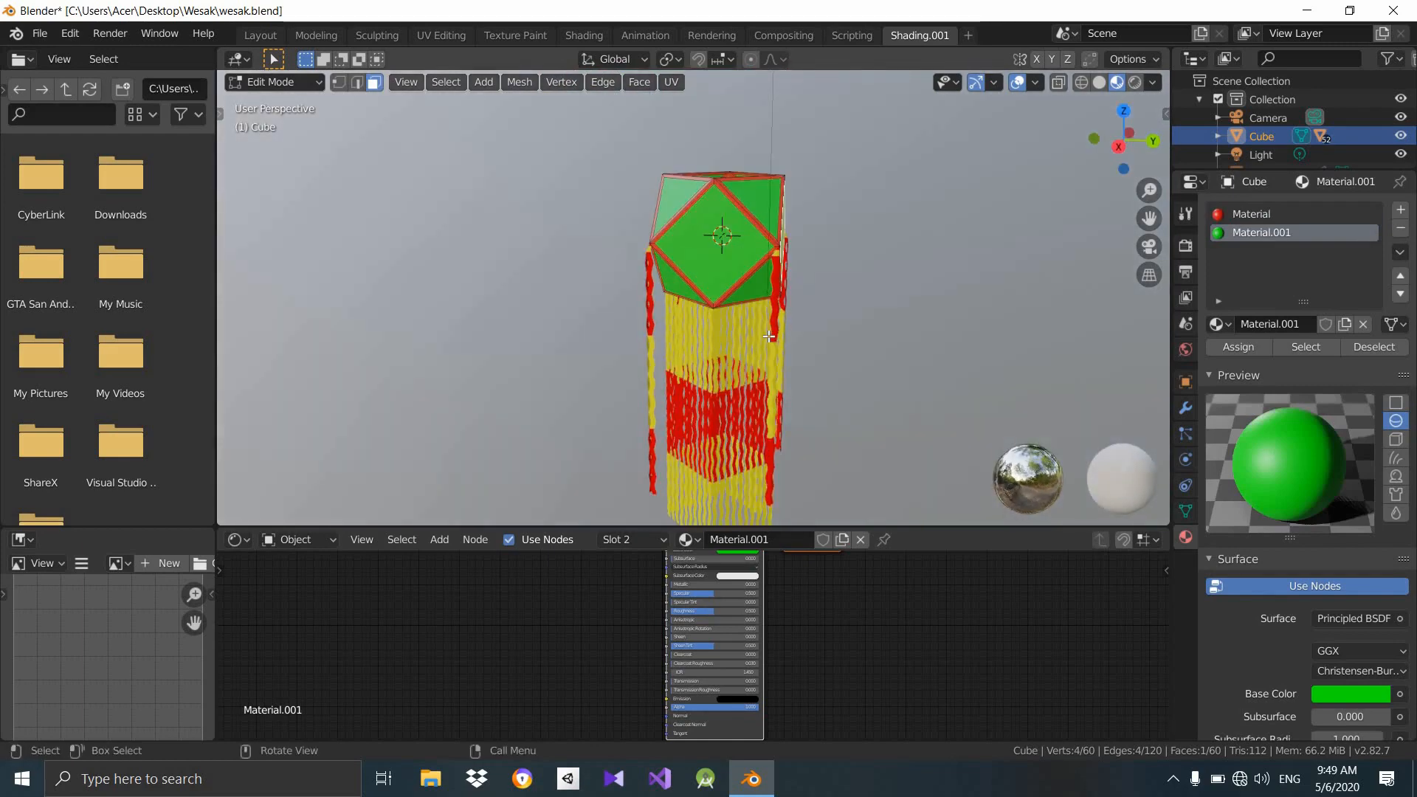
Deselect the lantern's faces and enlarge the shader node editor to show the panel material's whole node tree.
left_click(1028, 349)
middle_click_drag(960, 350, 696, 188)
scroll(705, 225, "up", 3)
scroll(697, 189, "up", 2)
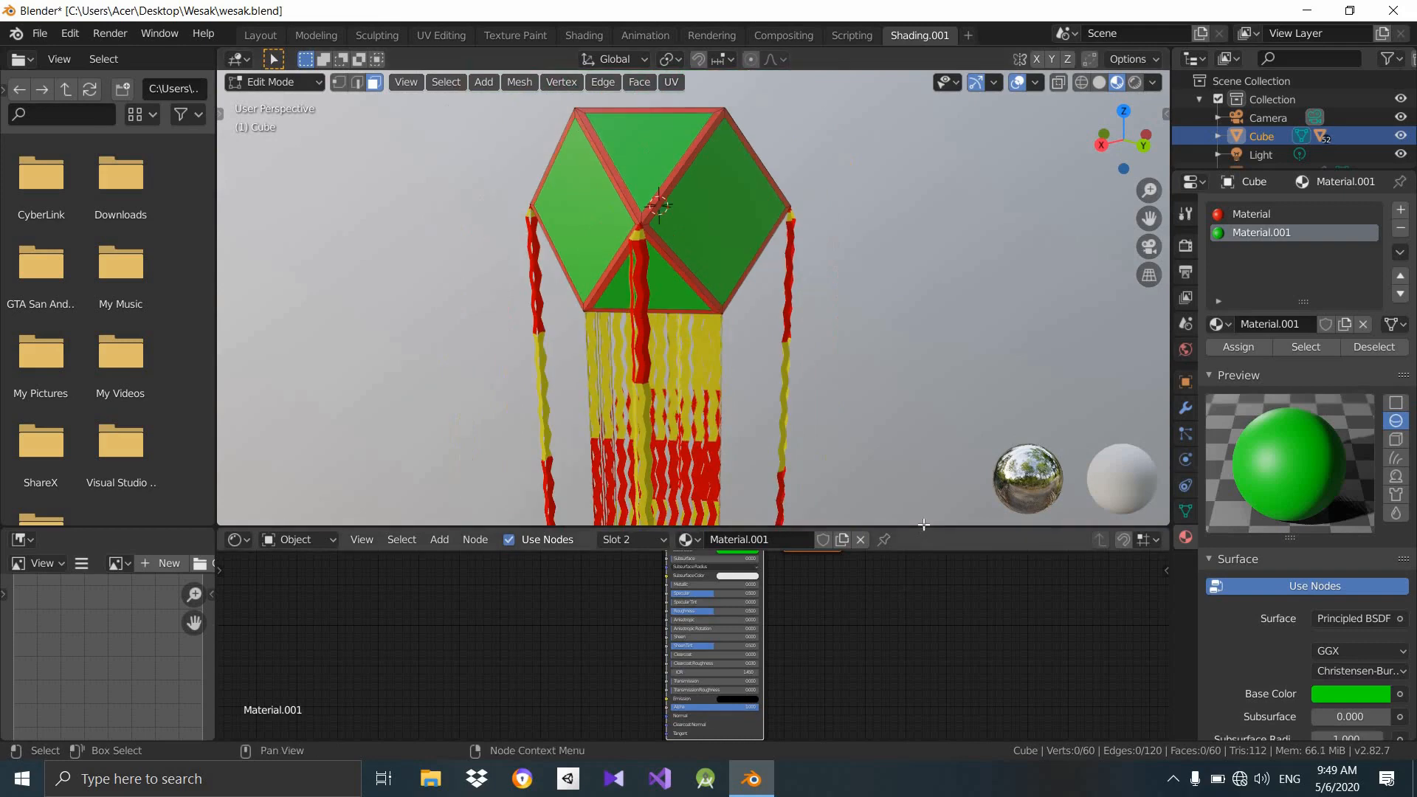
left_click_drag(924, 528, 923, 345)
middle_click_drag(734, 177, 745, 251)
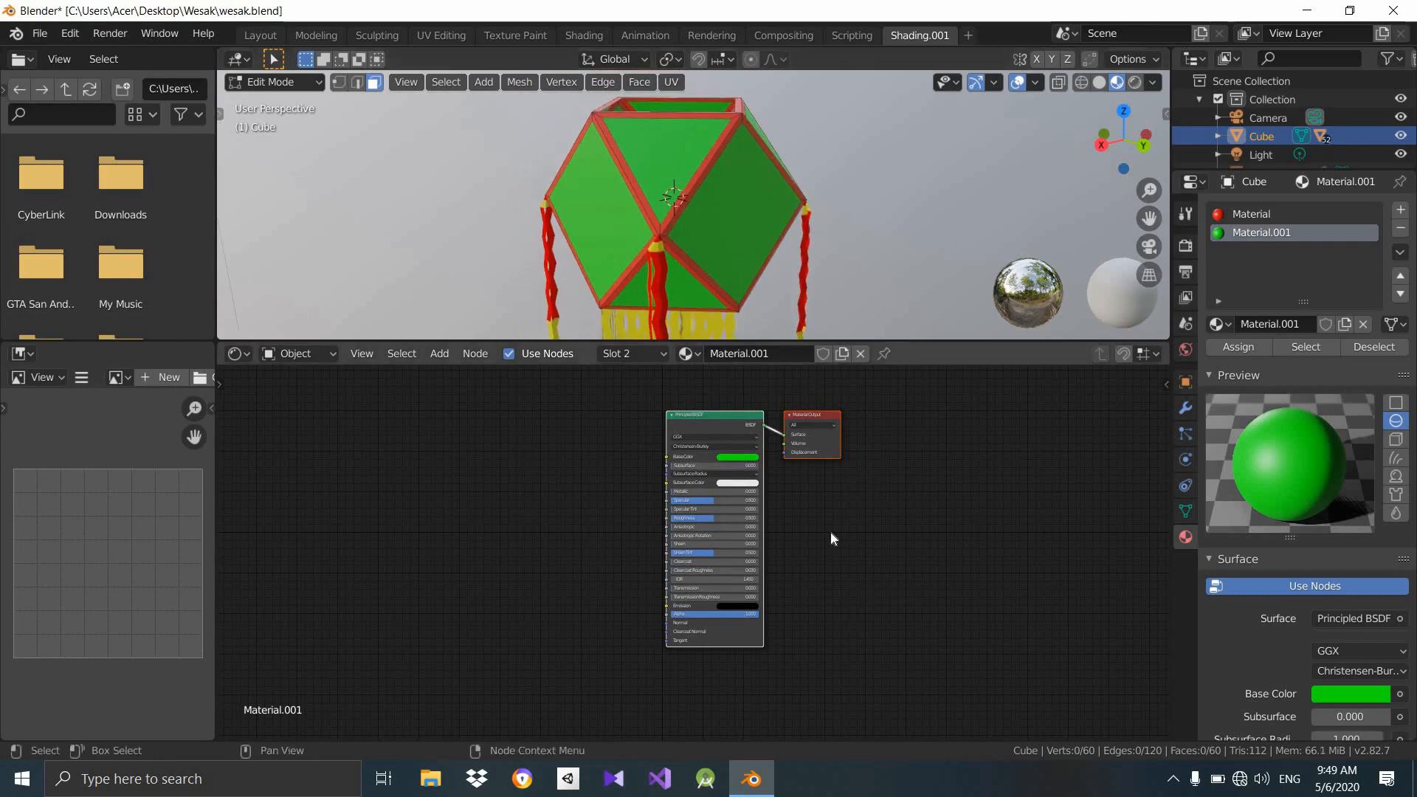
In Material.001, move the Material Output node aside and delete the Principled BSDF node.
scroll(838, 521, "up", 3)
left_click_drag(903, 433, 1067, 407)
left_click(776, 423)
key("x")
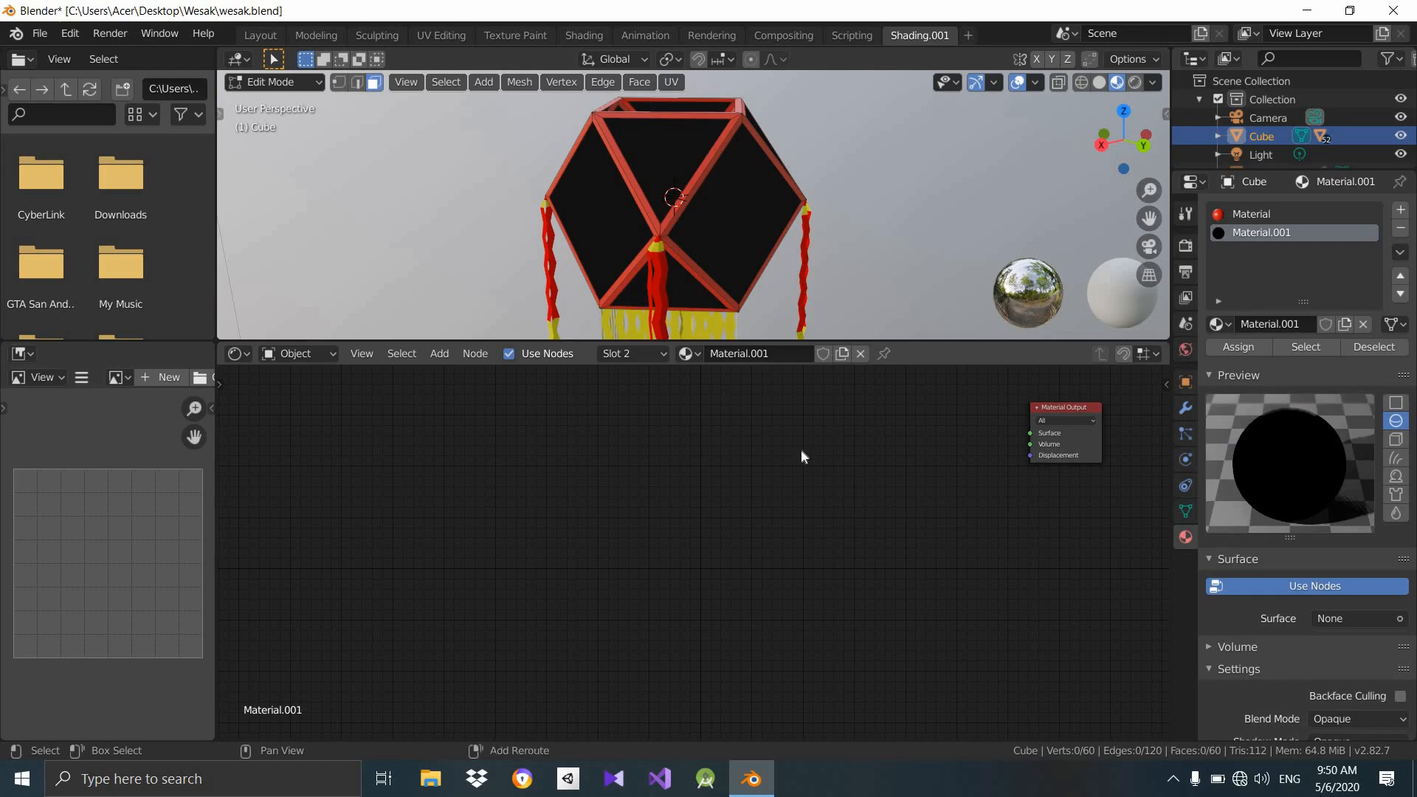
Add an Emission shader node and connect its output to the Material Output's Surface input.
key("shift+a")
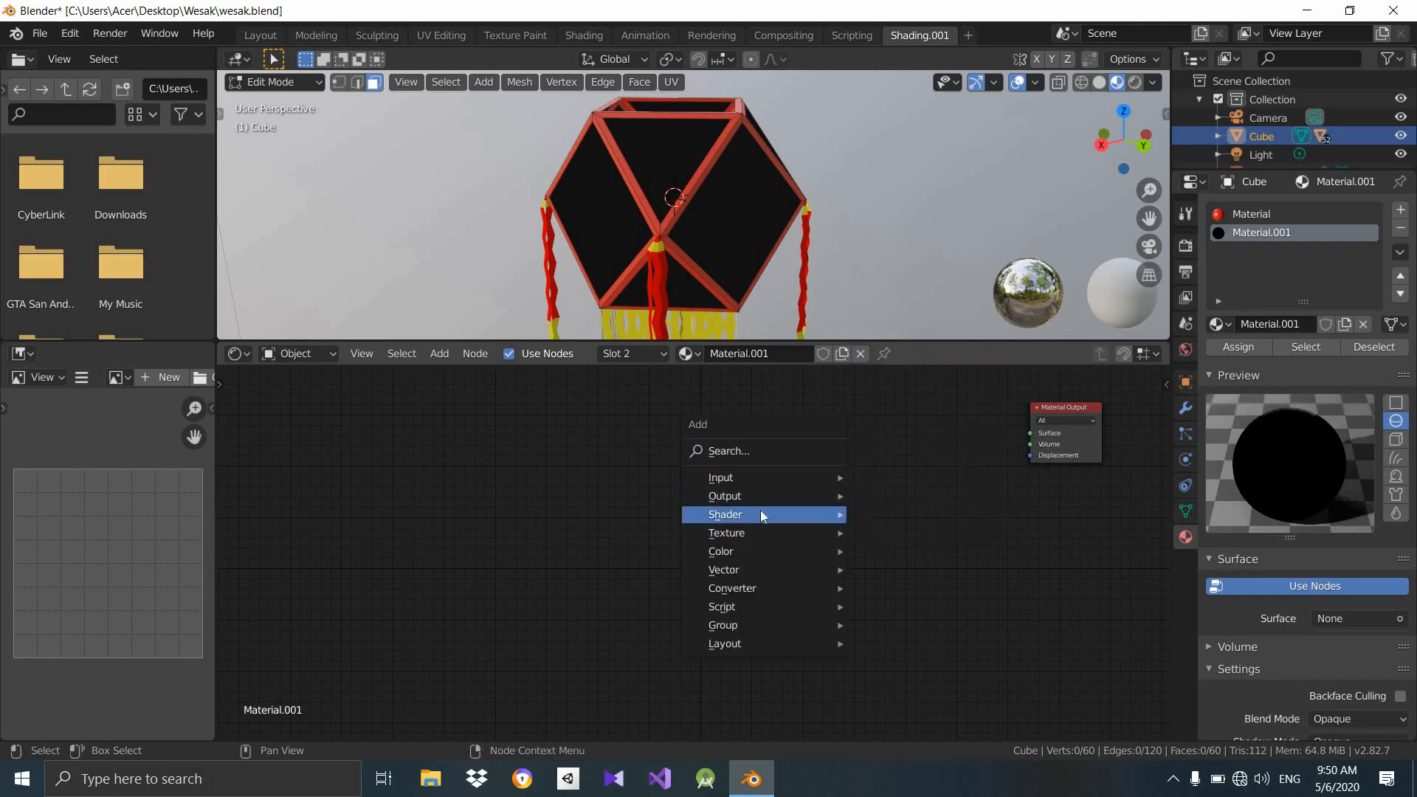
mouse_move(760, 510)
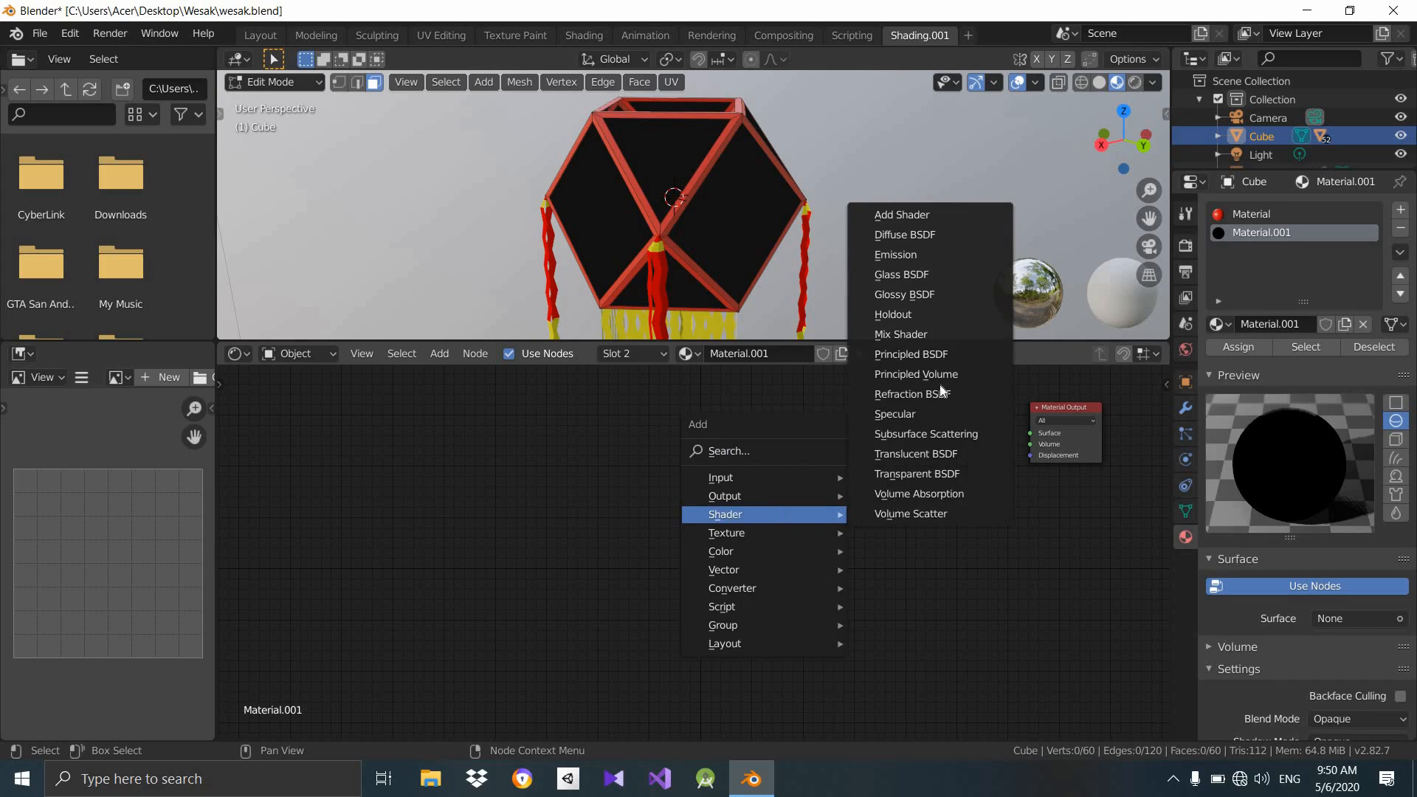
left_click(898, 254)
left_click(855, 422)
scroll(958, 472, "up", 3)
middle_click_drag(957, 471, 733, 583)
left_click_drag(760, 529, 892, 521)
left_click_drag(727, 508, 731, 490)
middle_click_drag(755, 499, 813, 524)
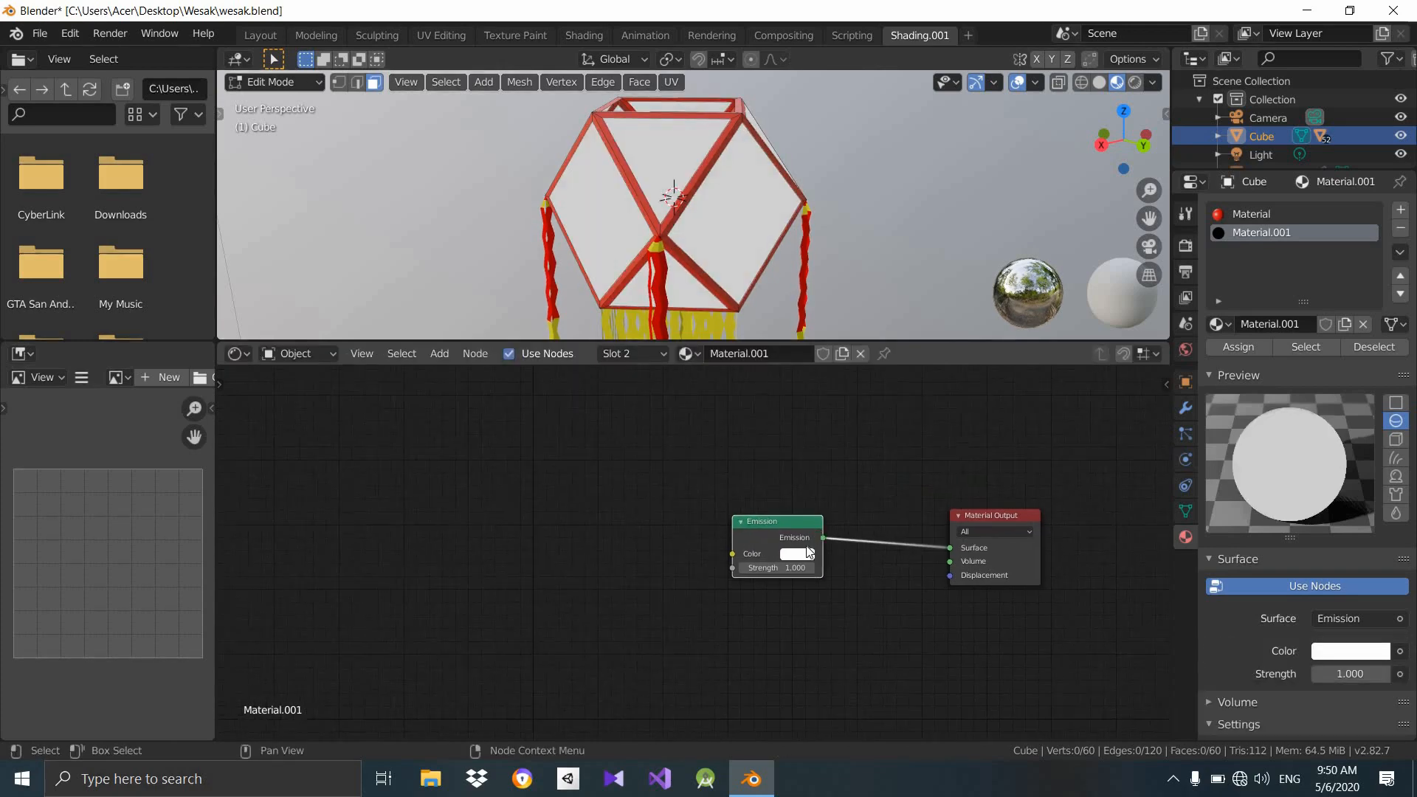
Set the Emission node's color to yellow and its strength to 5, and check the lantern panels.
left_click(795, 554)
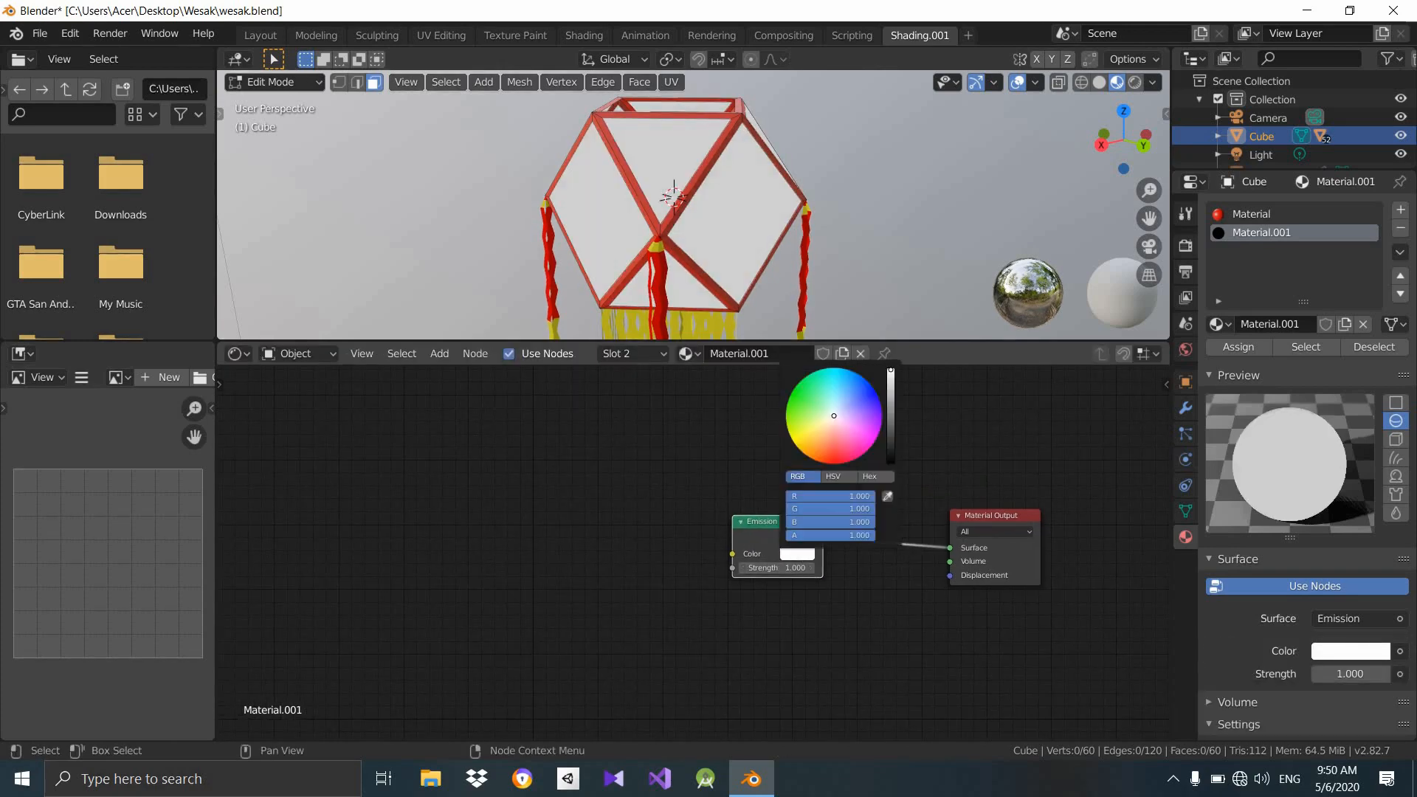
left_click(793, 444)
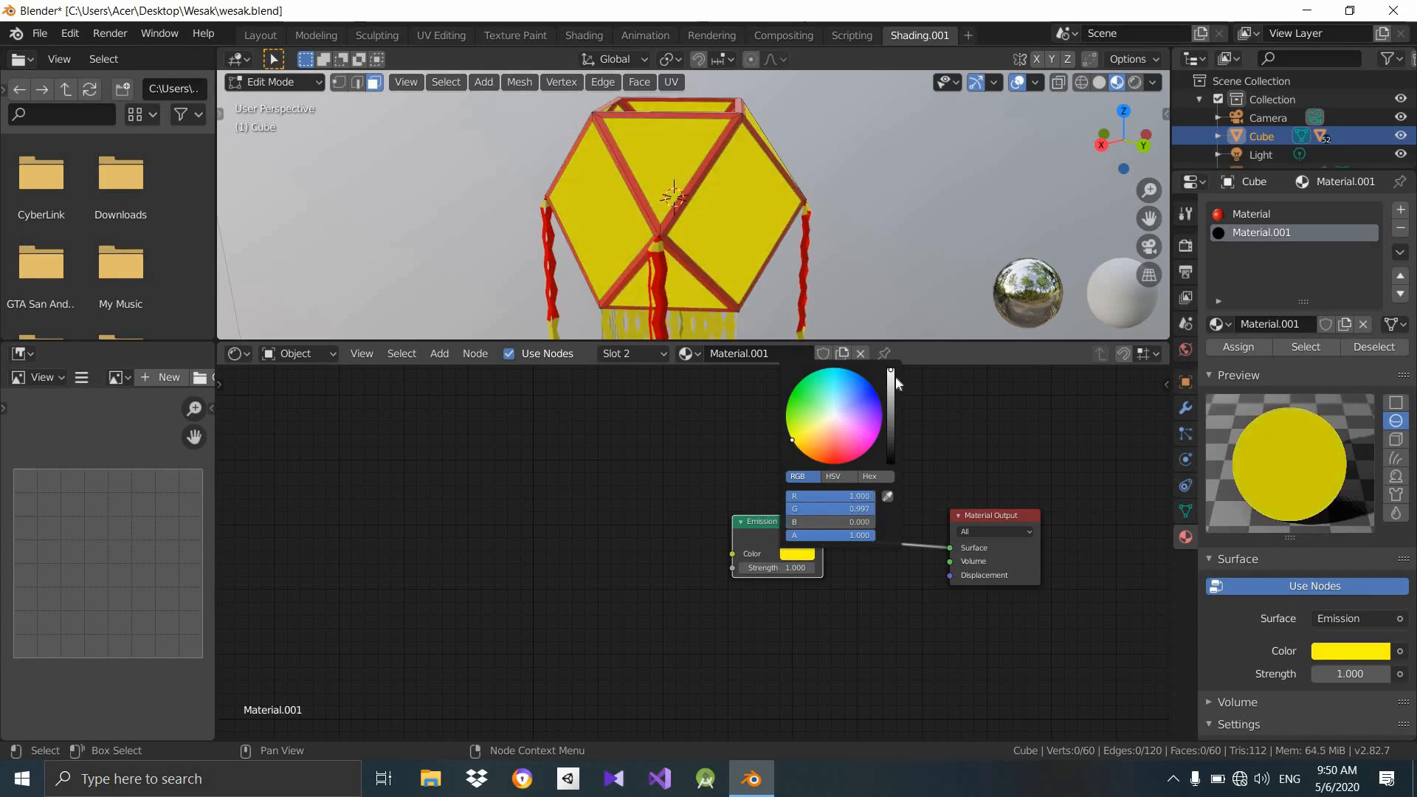
left_click(775, 568)
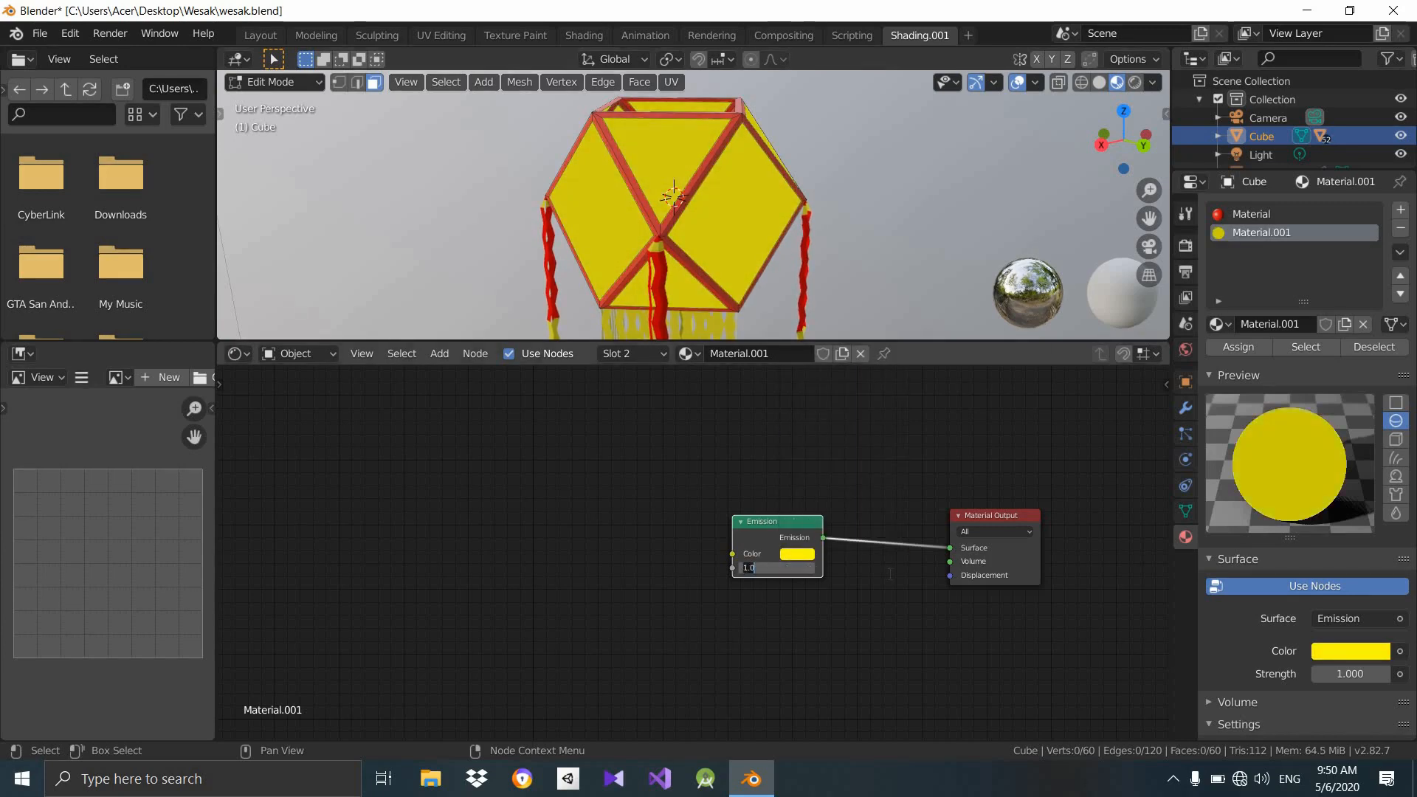
type("5")
key("Return")
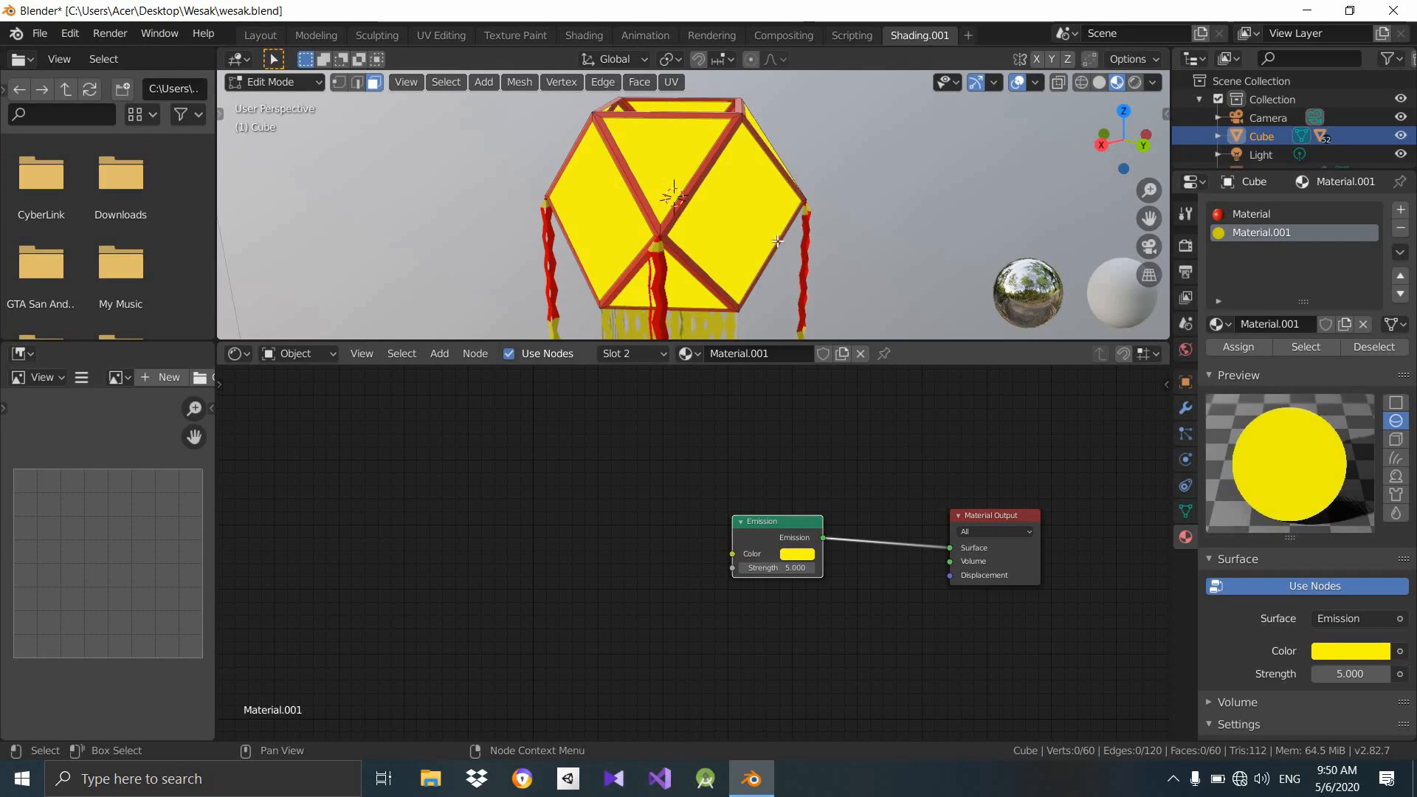
scroll(888, 572, "down", 2)
scroll(812, 232, "down", 4)
middle_click_drag(813, 233, 823, 222)
scroll(774, 269, "up", 2)
mouse_move(775, 269)
middle_mouse_down()
mouse_move(718, 266)
mouse_move(759, 285)
middle_mouse_up()
scroll(718, 266, "up", 2)
Duplicate the yellow Emission node and place the copy directly below the original.
middle_click_drag(751, 538, 904, 512)
left_click_drag(905, 512, 849, 507)
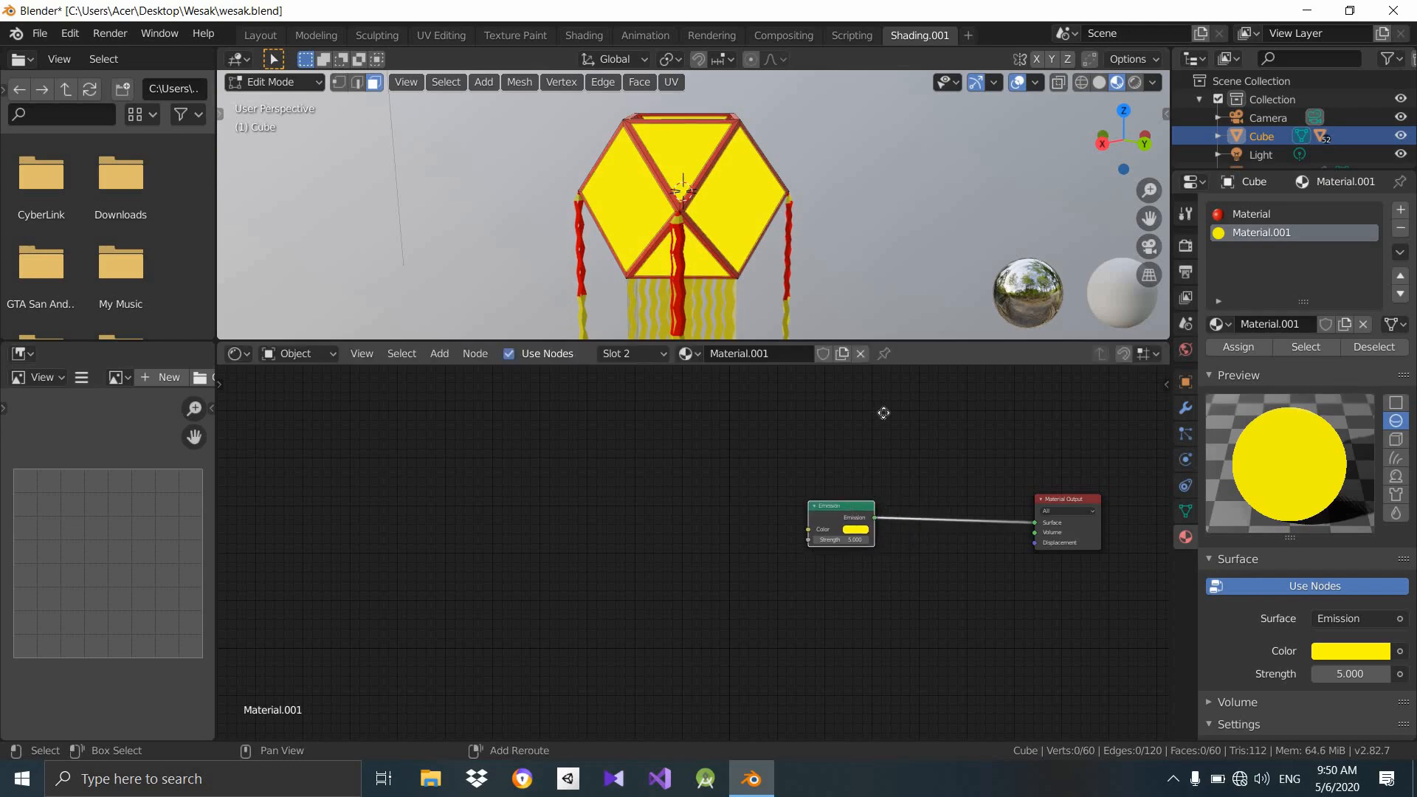
key("shift+d")
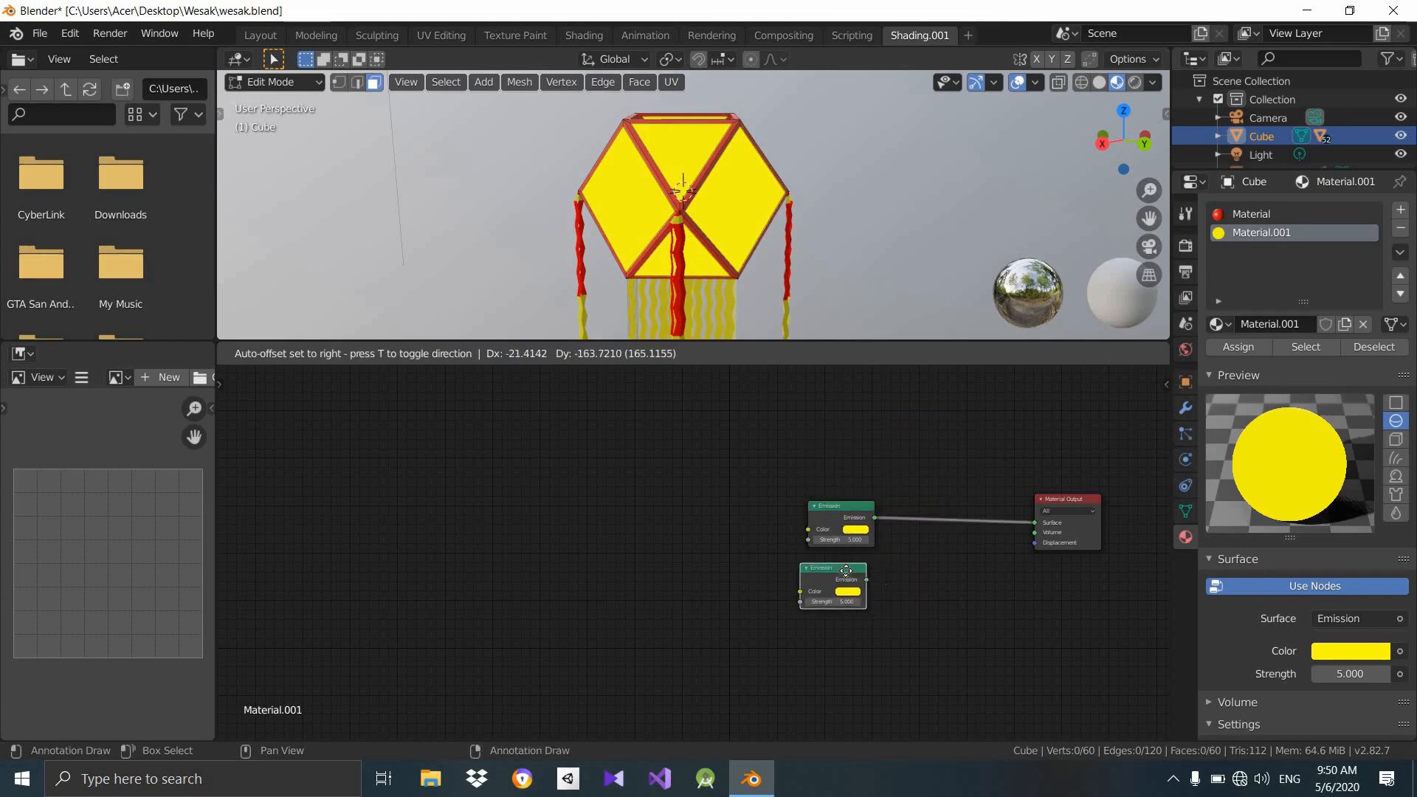
left_click(889, 573)
middle_click_drag(887, 573, 834, 574)
scroll(905, 548, "up", 3)
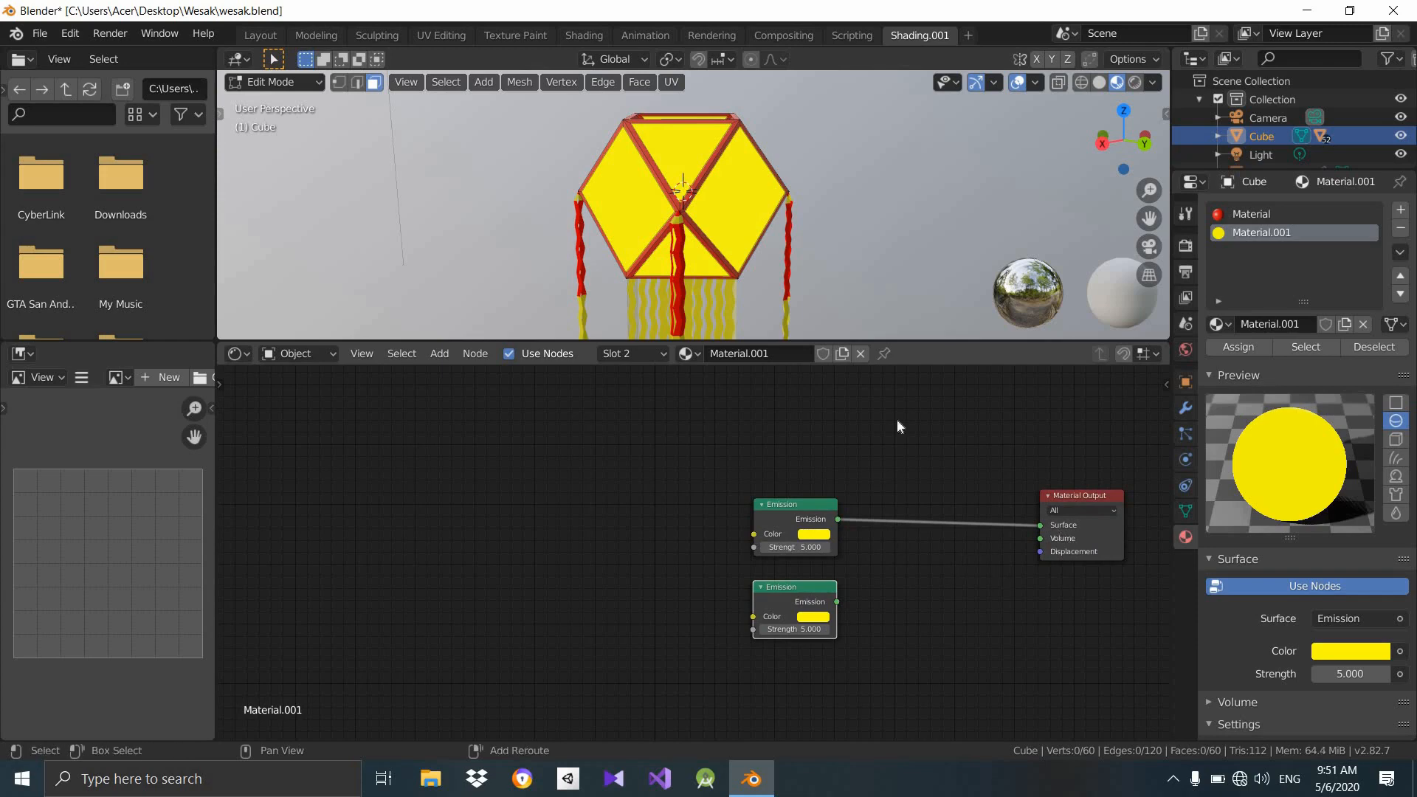
Insert a Mix Shader between the upper Emission and Material Output, and connect the lower Emission to its second Shader input.
key("shift+a")
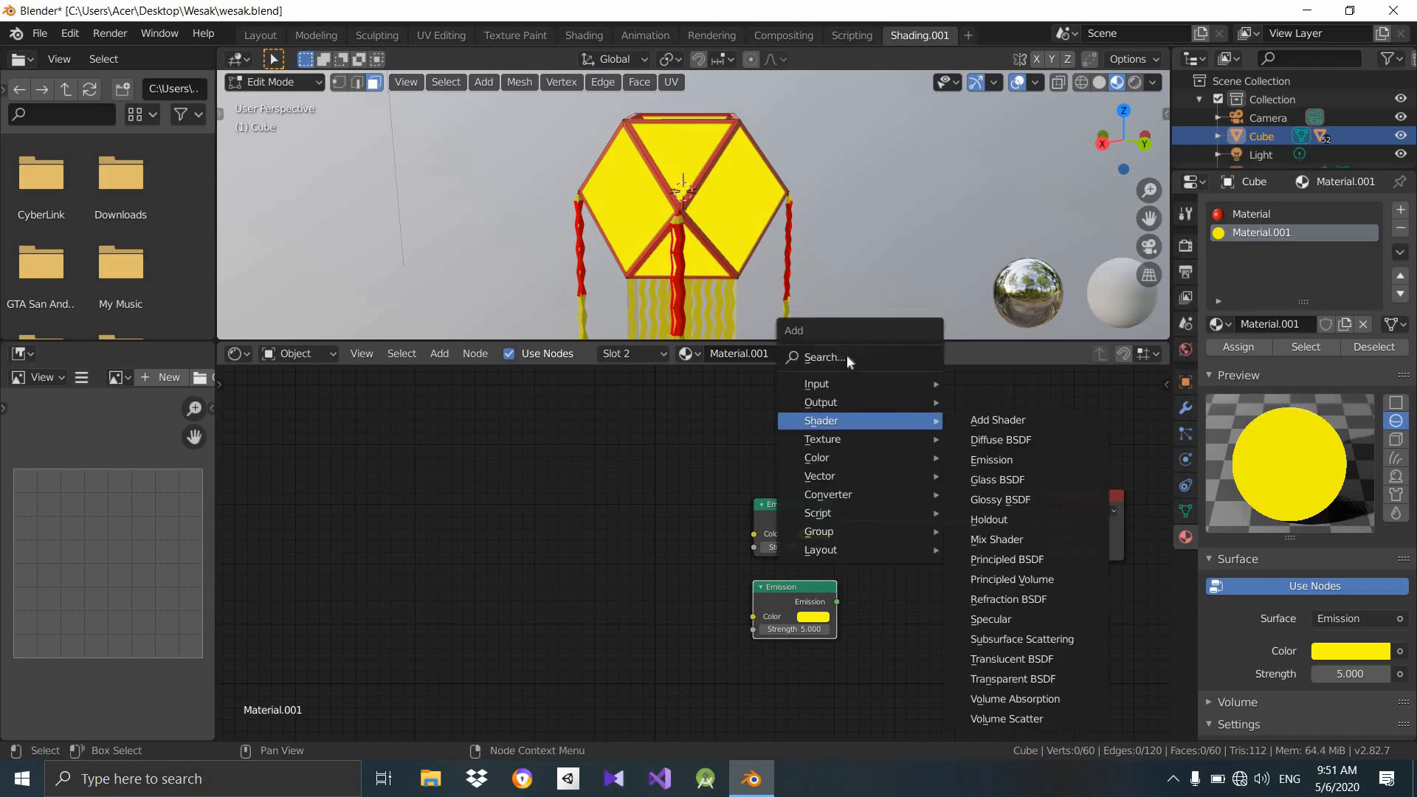
left_click(848, 357)
type("m")
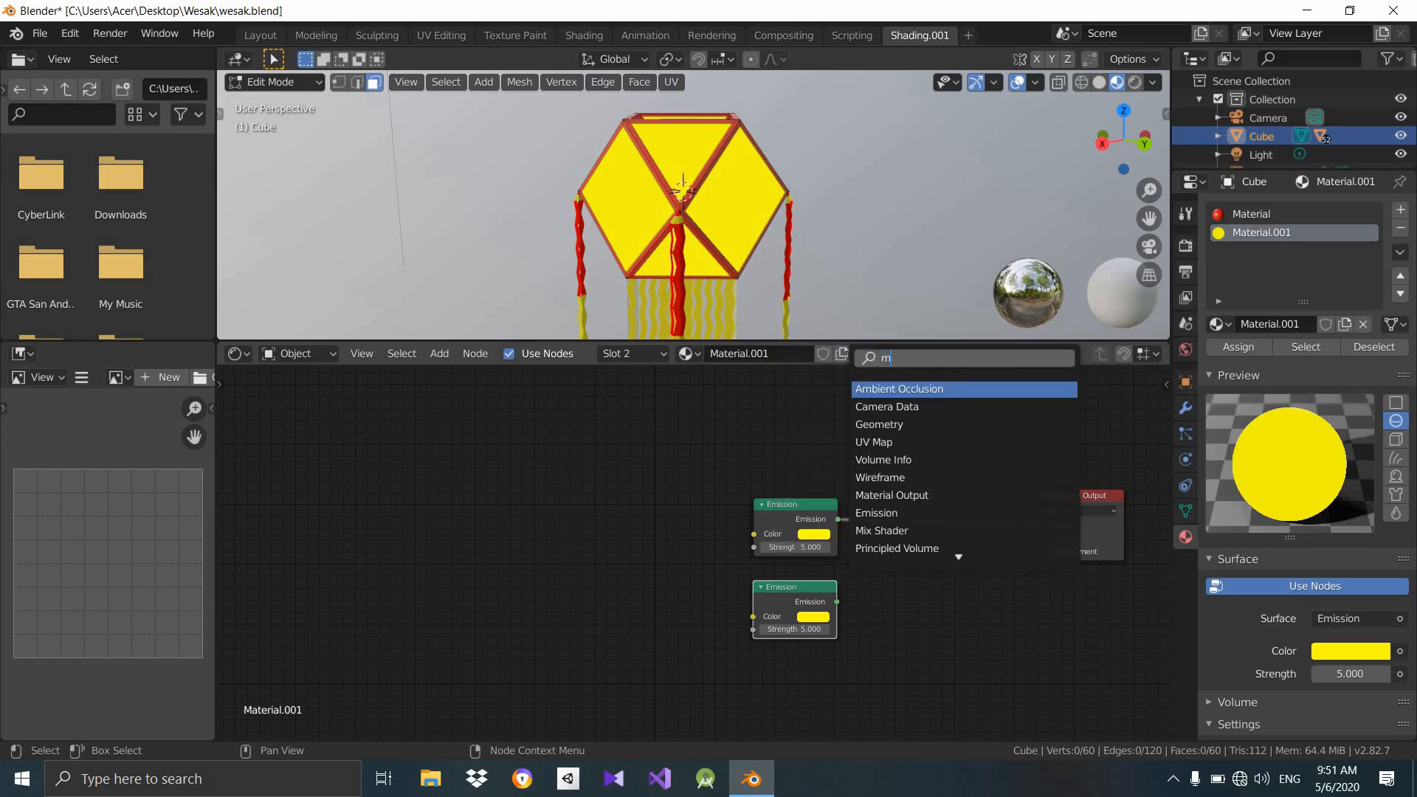
type("ix")
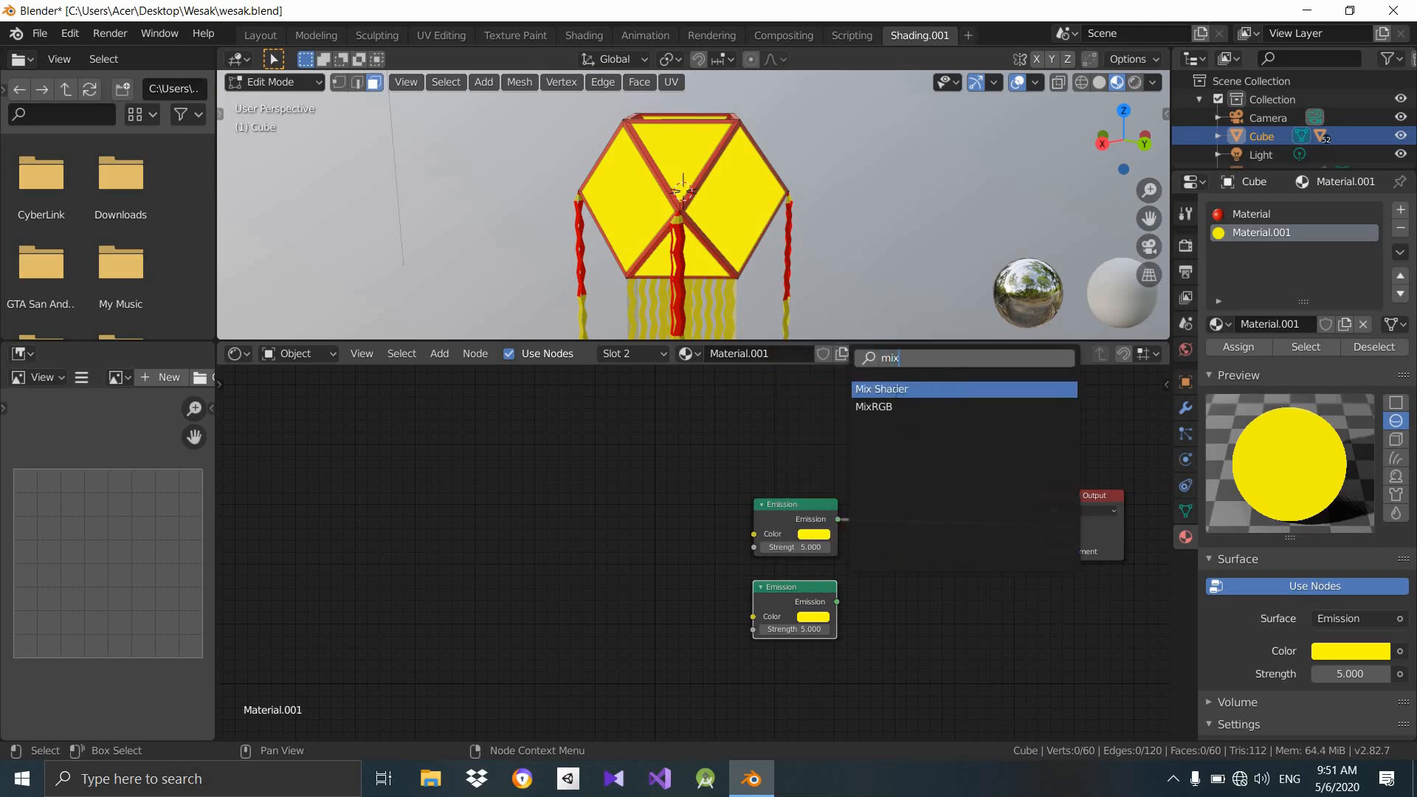
left_click(900, 388)
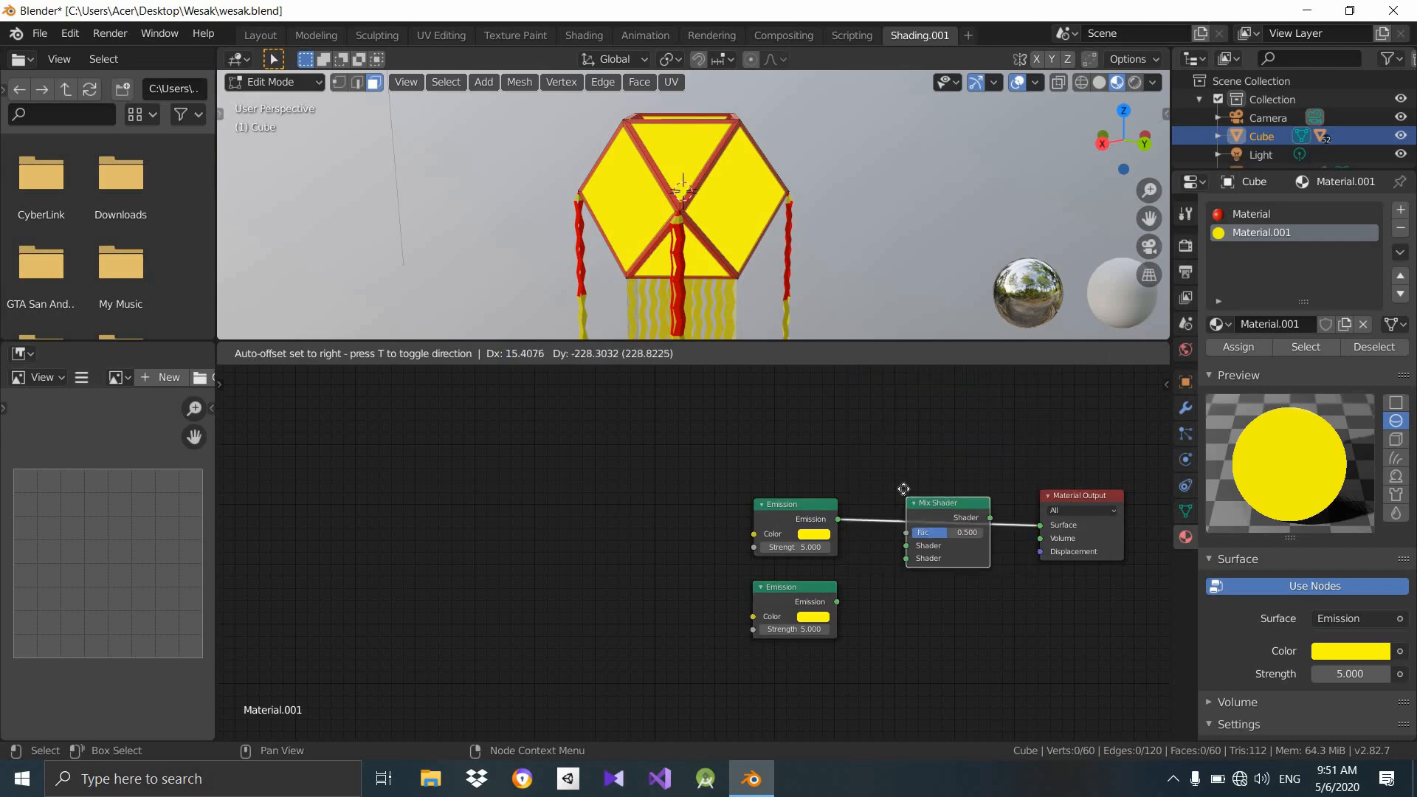
left_click(914, 519)
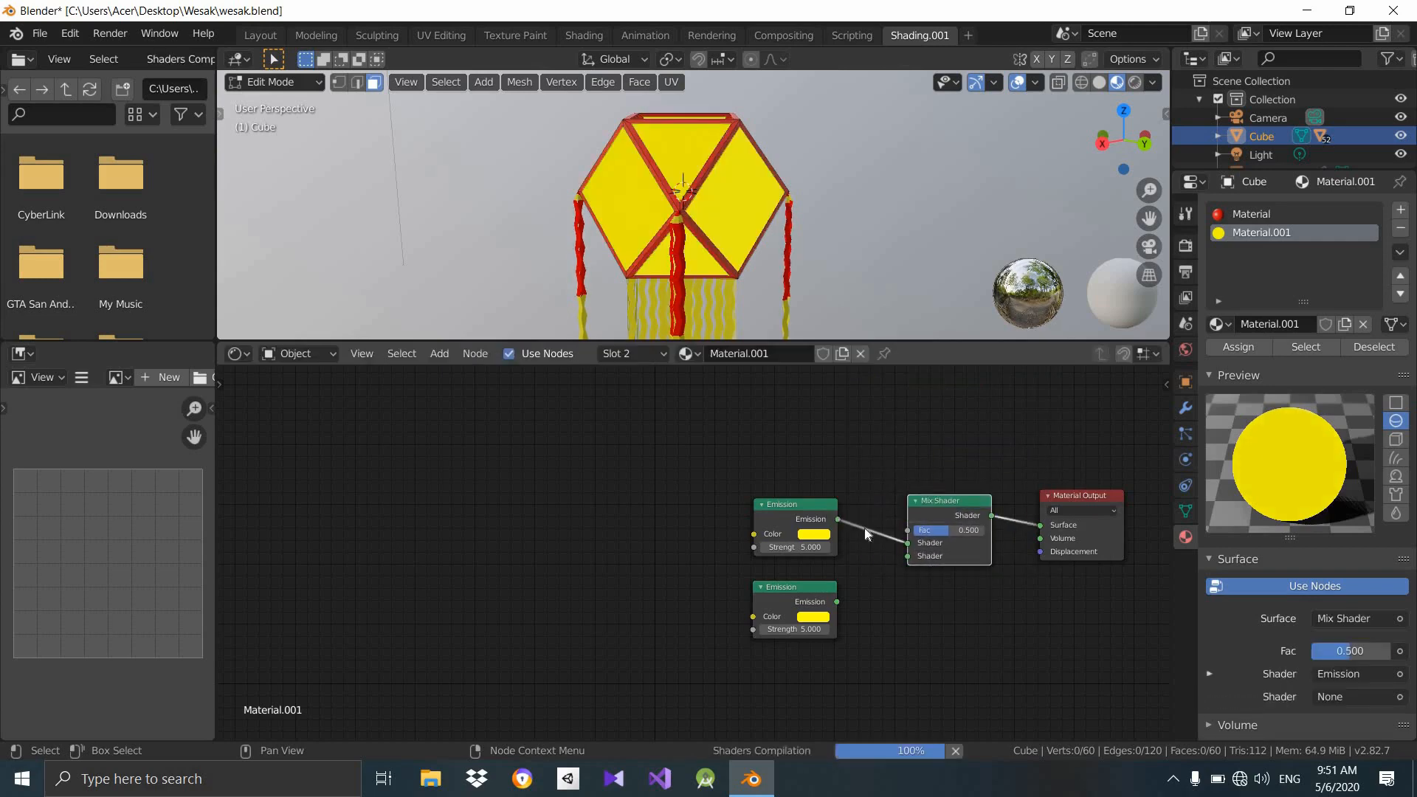
mouse_move(908, 557)
left_mouse_down()
mouse_move(887, 587)
mouse_move(918, 555)
left_mouse_up()
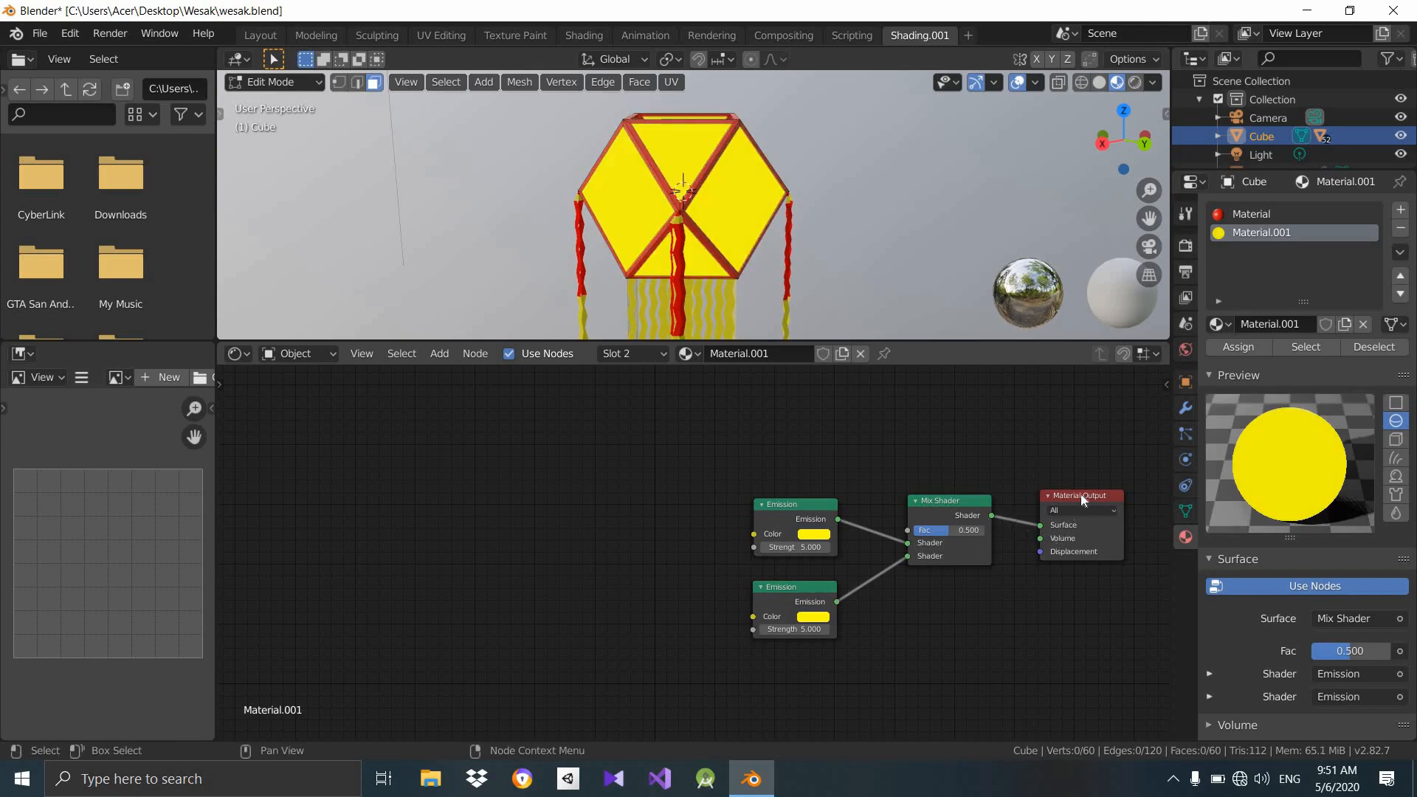
left_click_drag(1080, 494, 1083, 484)
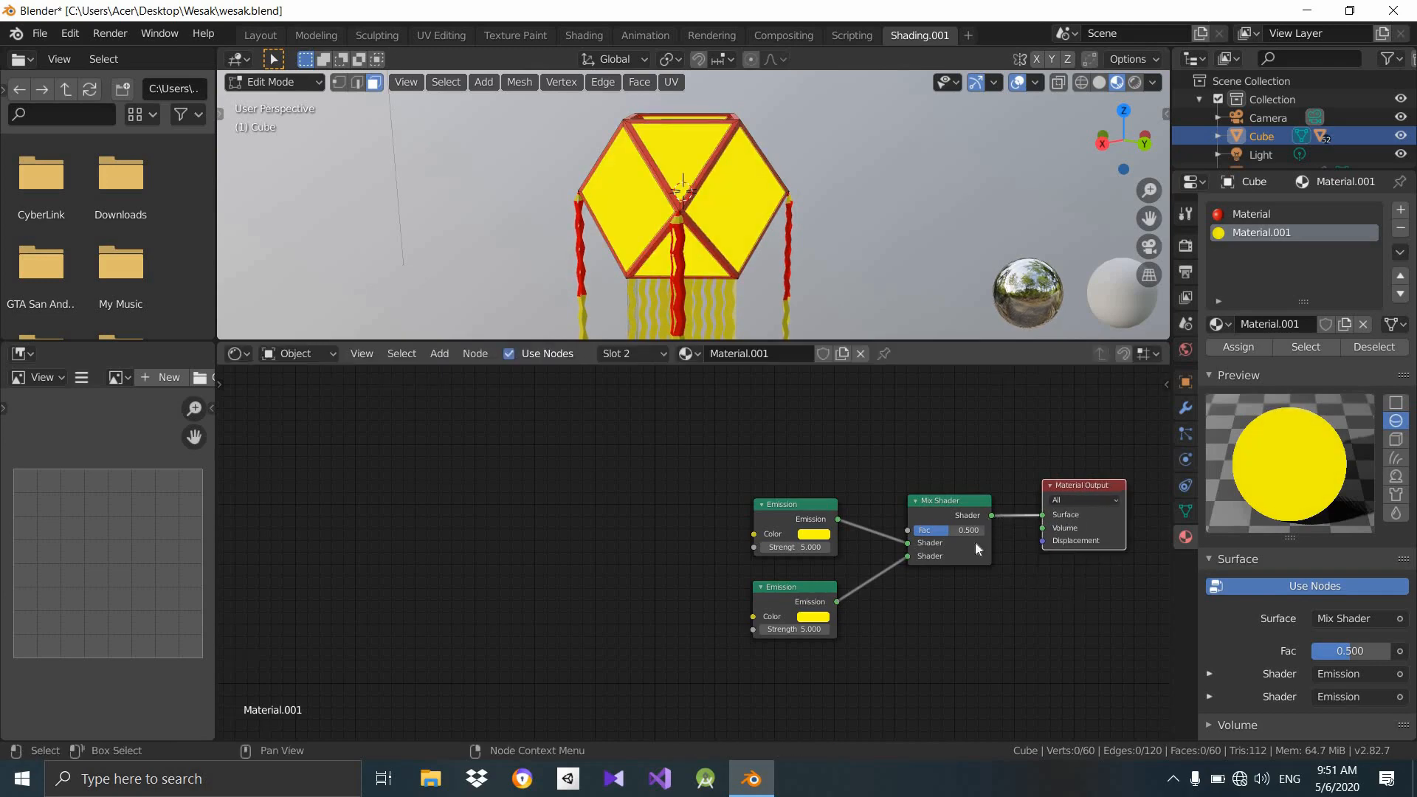
Add a Light Path node and connect its Is Camera Ray output to the Mix Shader's Fac input.
middle_click_drag(926, 534, 999, 547)
mouse_move(1020, 543)
left_mouse_down()
mouse_move(996, 543)
mouse_move(1056, 543)
mouse_move(1018, 543)
left_mouse_up()
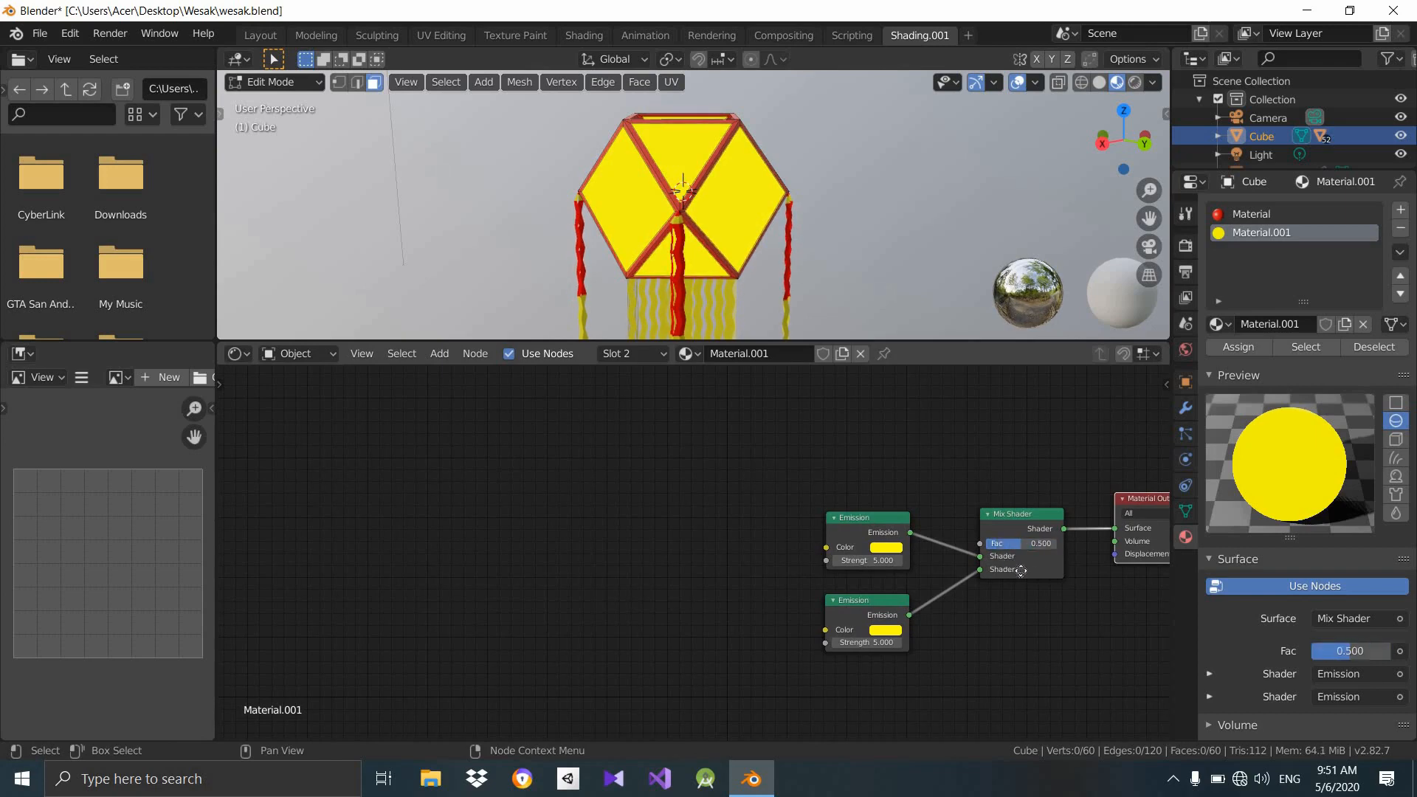
middle_click_drag(1046, 569, 1072, 570)
left_click_drag(1043, 544, 1047, 543)
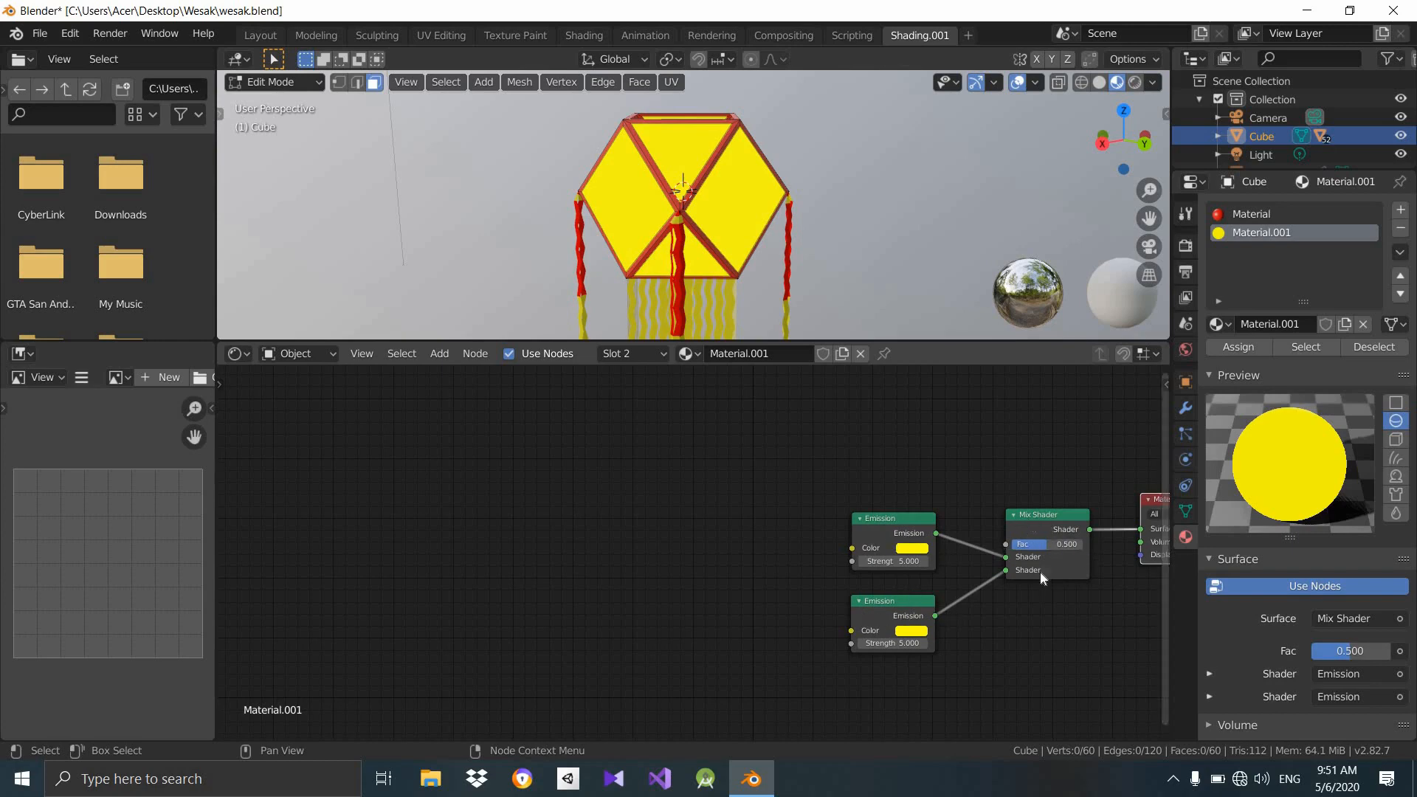
middle_click_drag(1024, 559, 981, 538)
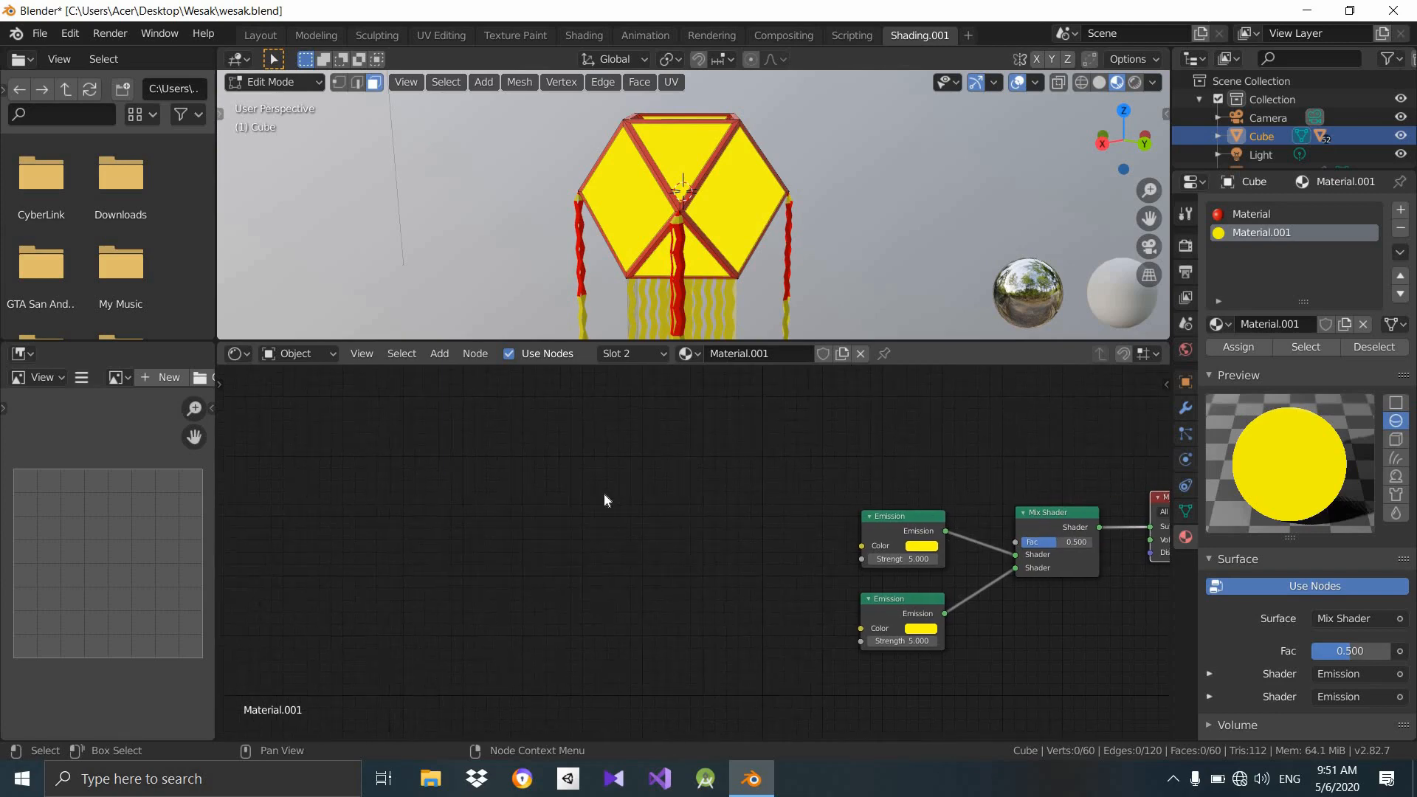
key("shift+a")
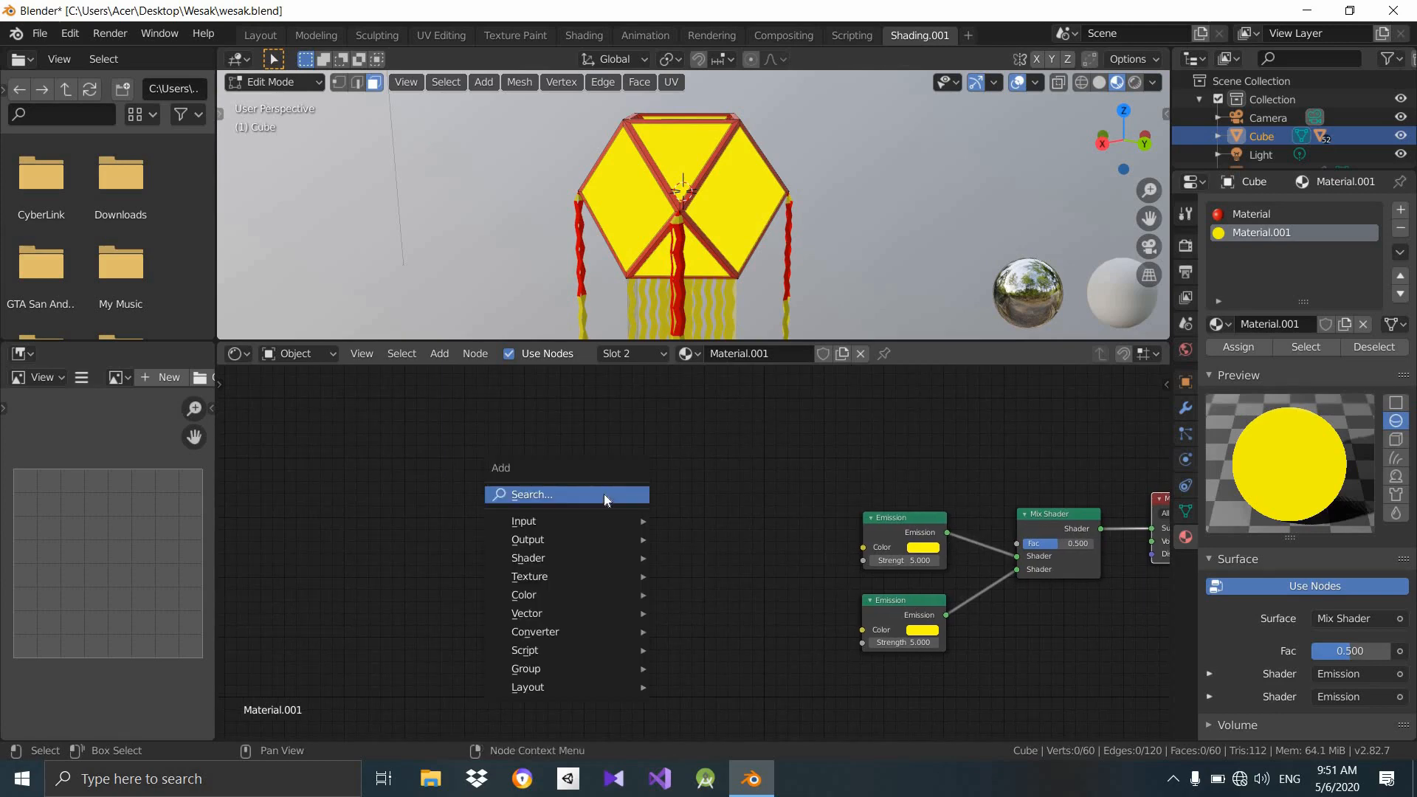
left_click(604, 493)
type("lig")
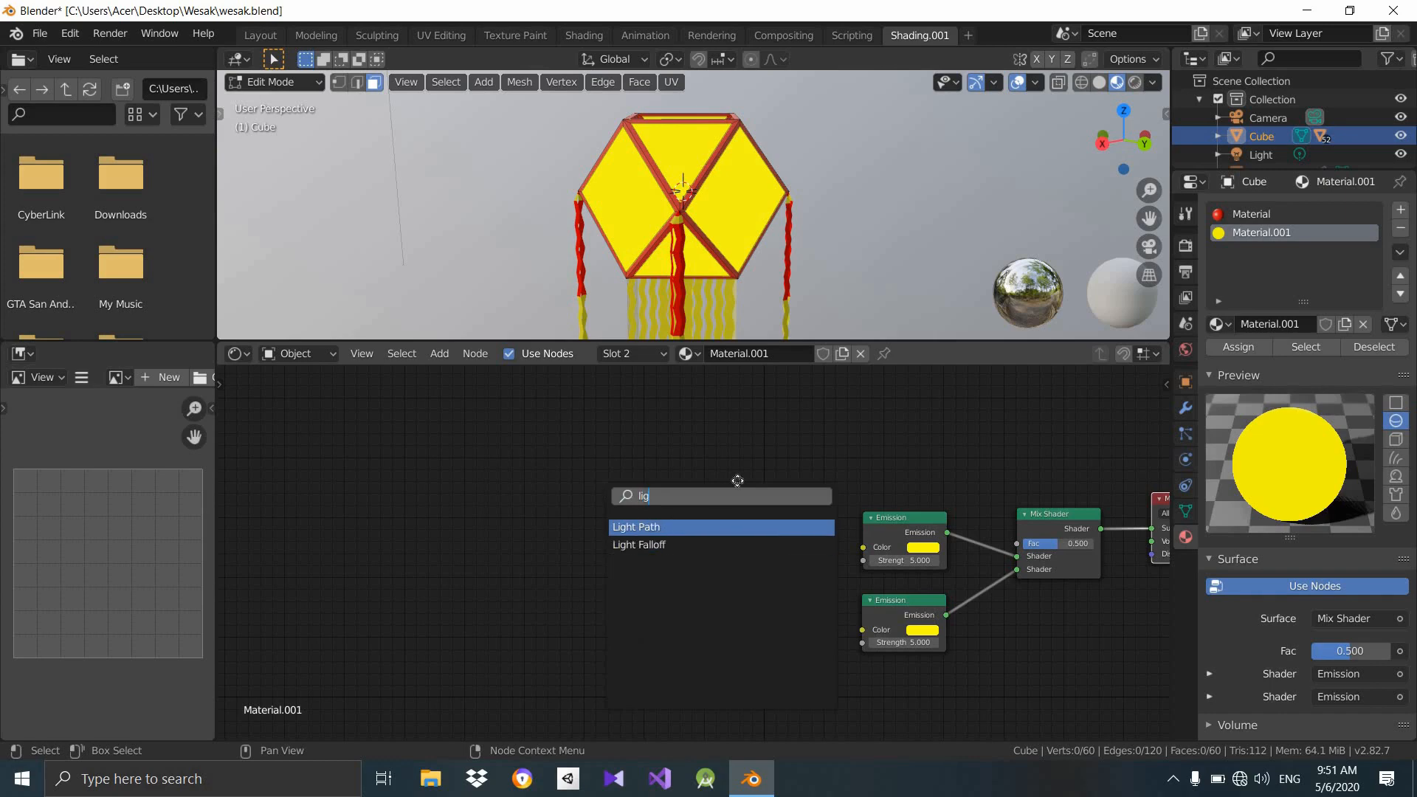
key("Return")
left_click(824, 602)
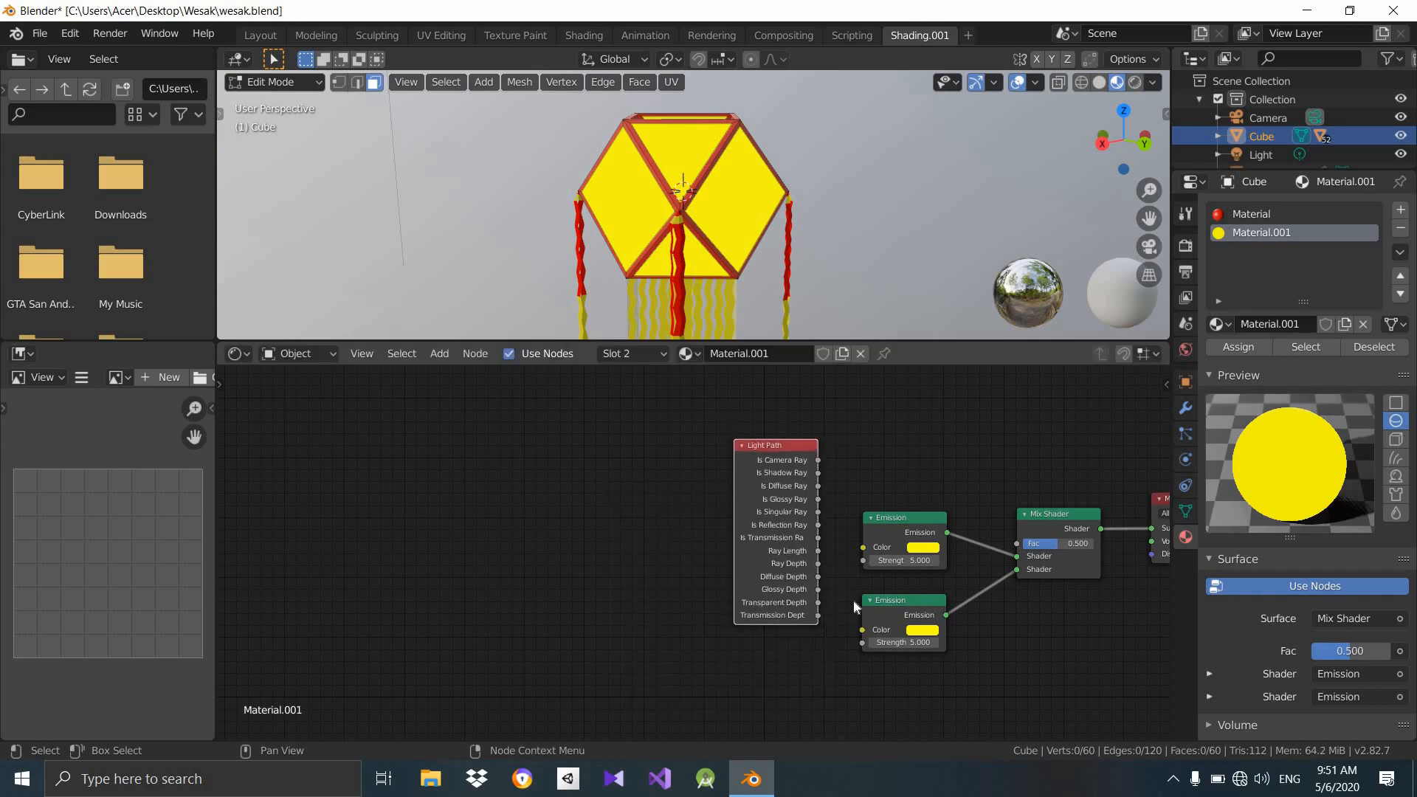
middle_click_drag(854, 468, 781, 478)
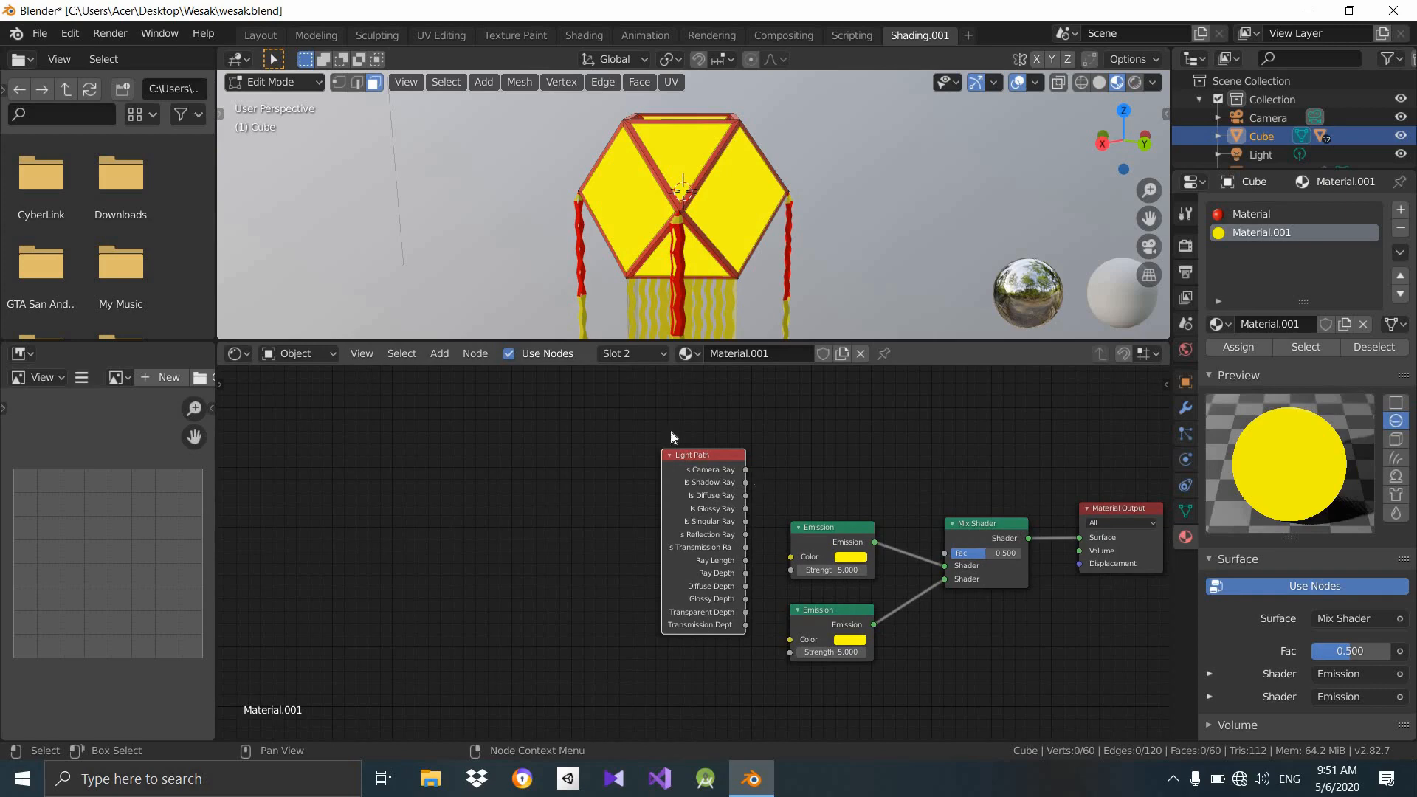
left_click_drag(745, 469, 1012, 540)
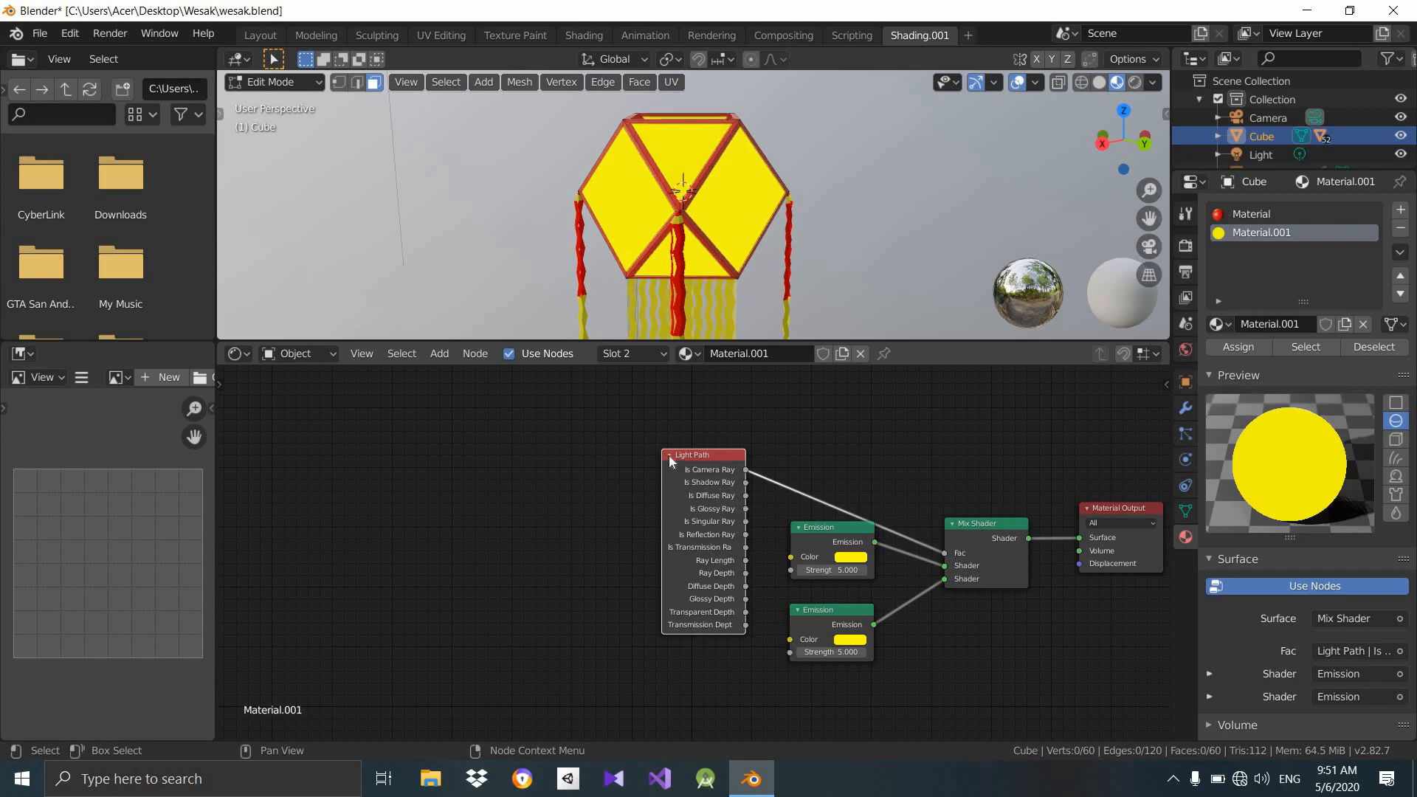
Collapse the Light Path node and position it above the two Emission nodes.
left_click(669, 454)
left_click_drag(671, 450, 838, 417)
middle_click_drag(810, 127, 800, 175)
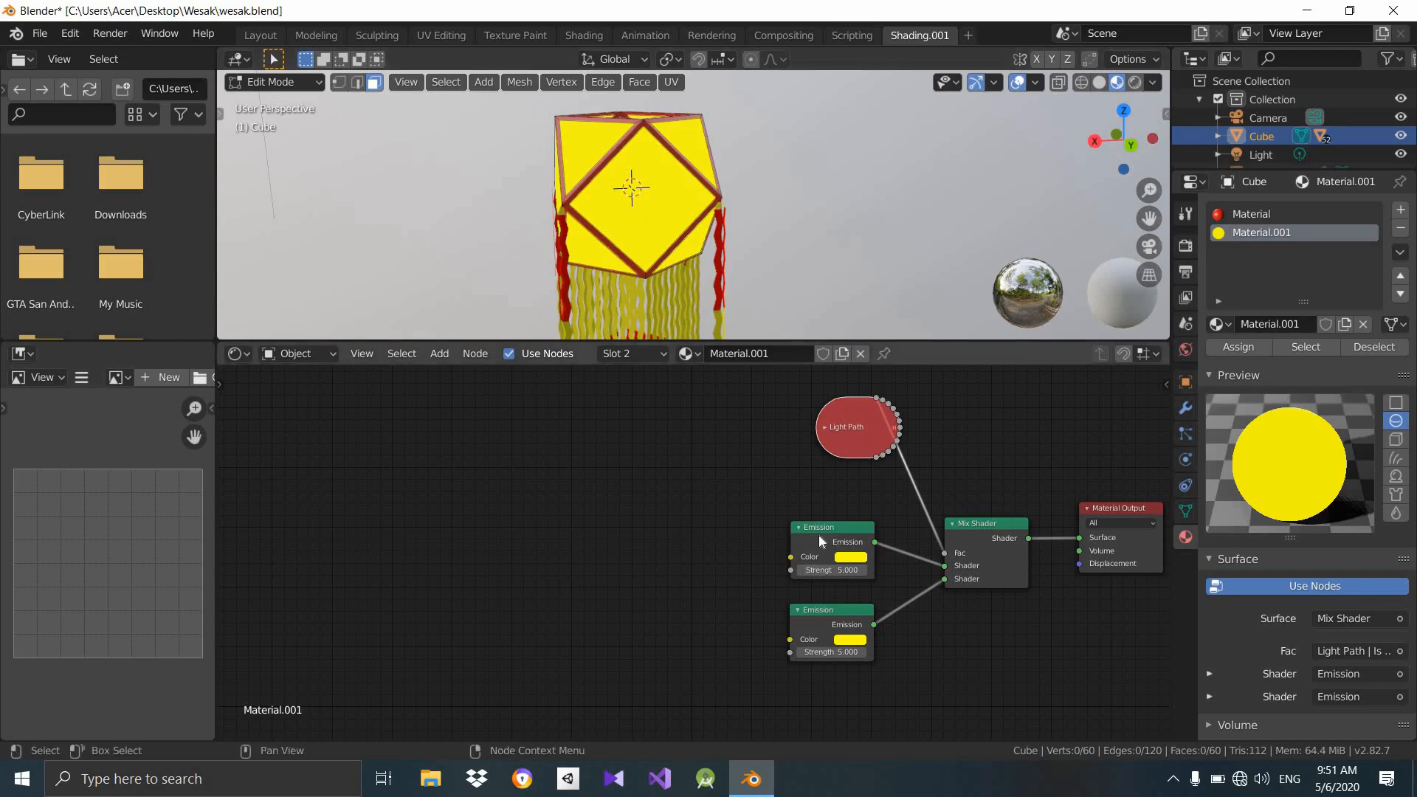
scroll(817, 534, "down", 2)
scroll(790, 521, "up", 3)
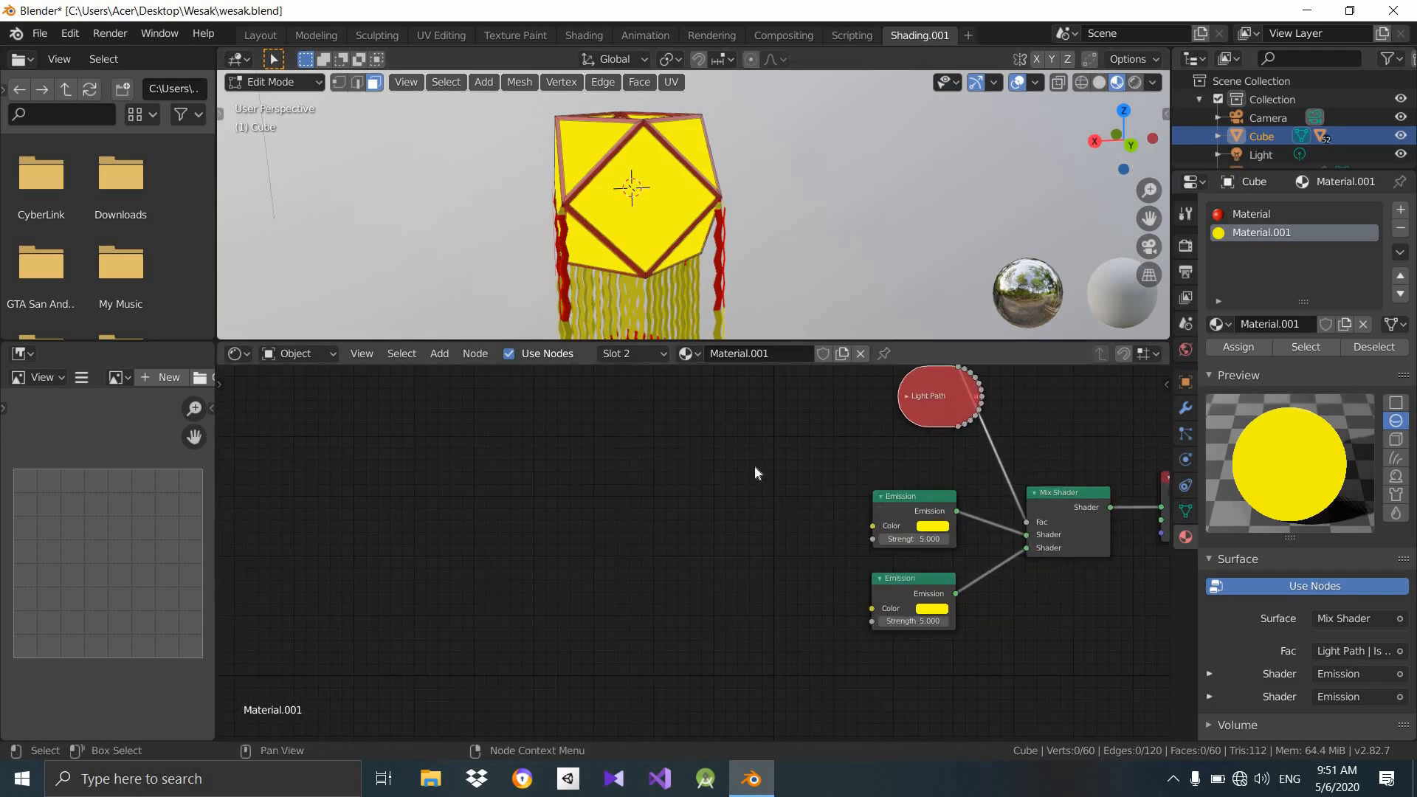
middle_click_drag(870, 466, 829, 508)
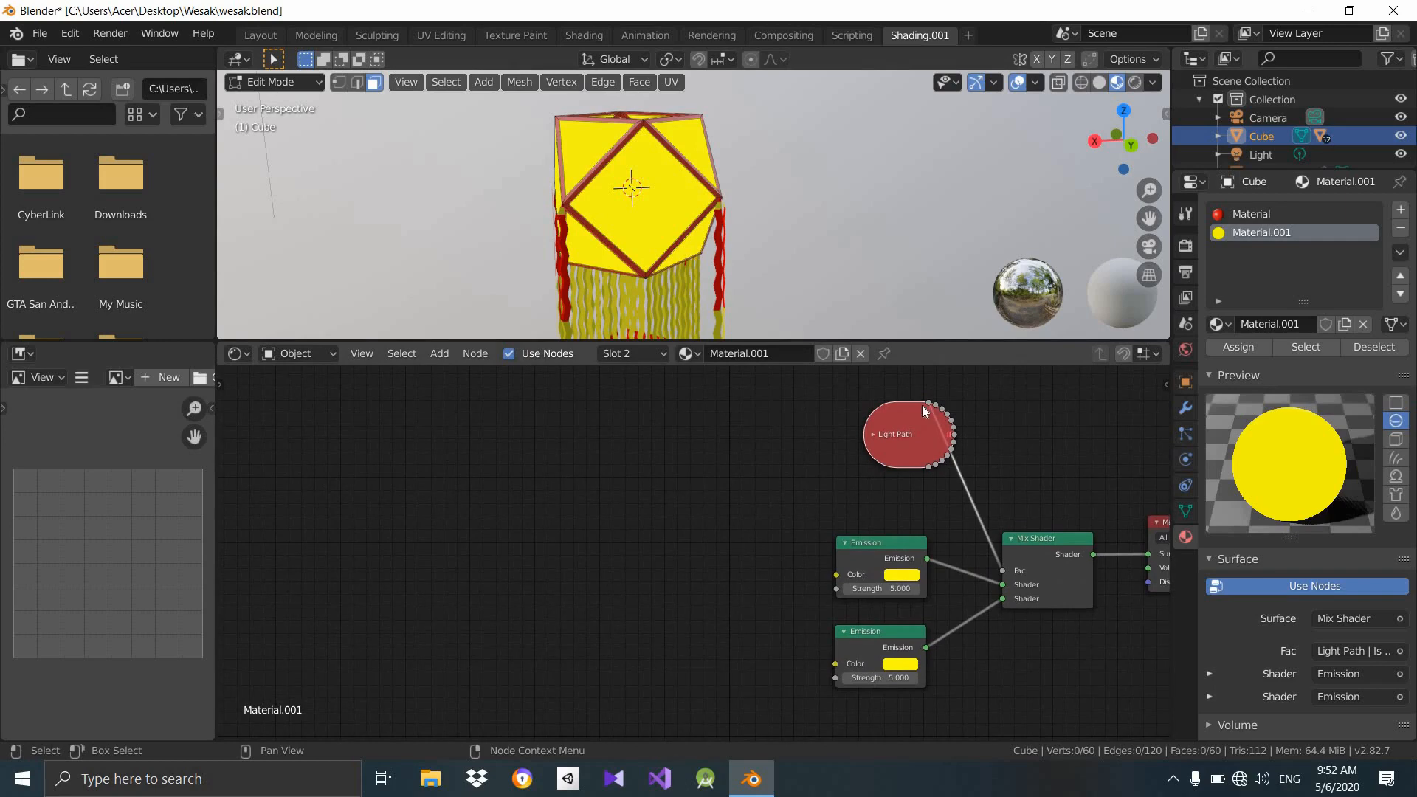
left_click(873, 434)
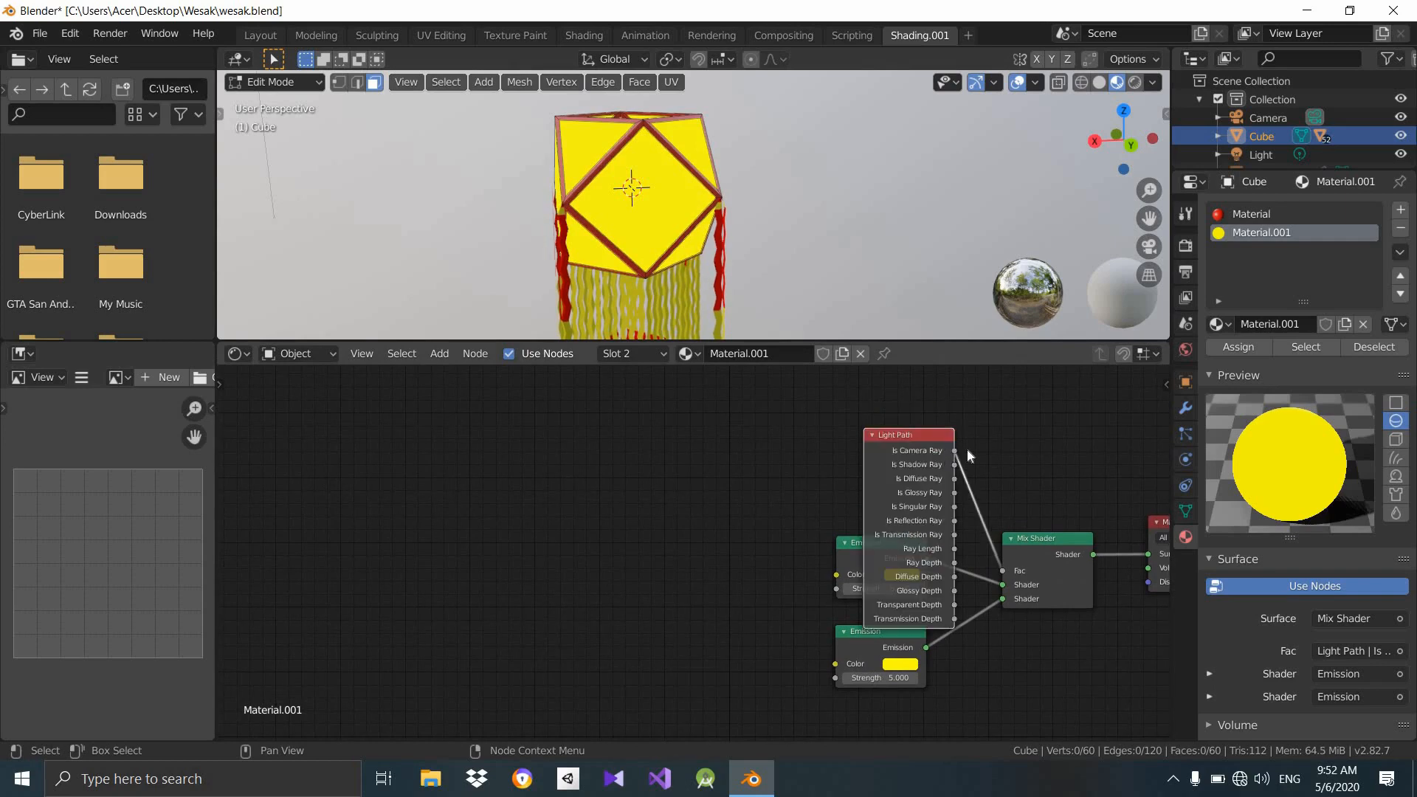
left_click(872, 435)
left_click_drag(940, 434, 787, 550)
Add a MixRGB node and connect its Color output to the lower Emission's Color input.
middle_click_drag(727, 570, 834, 488)
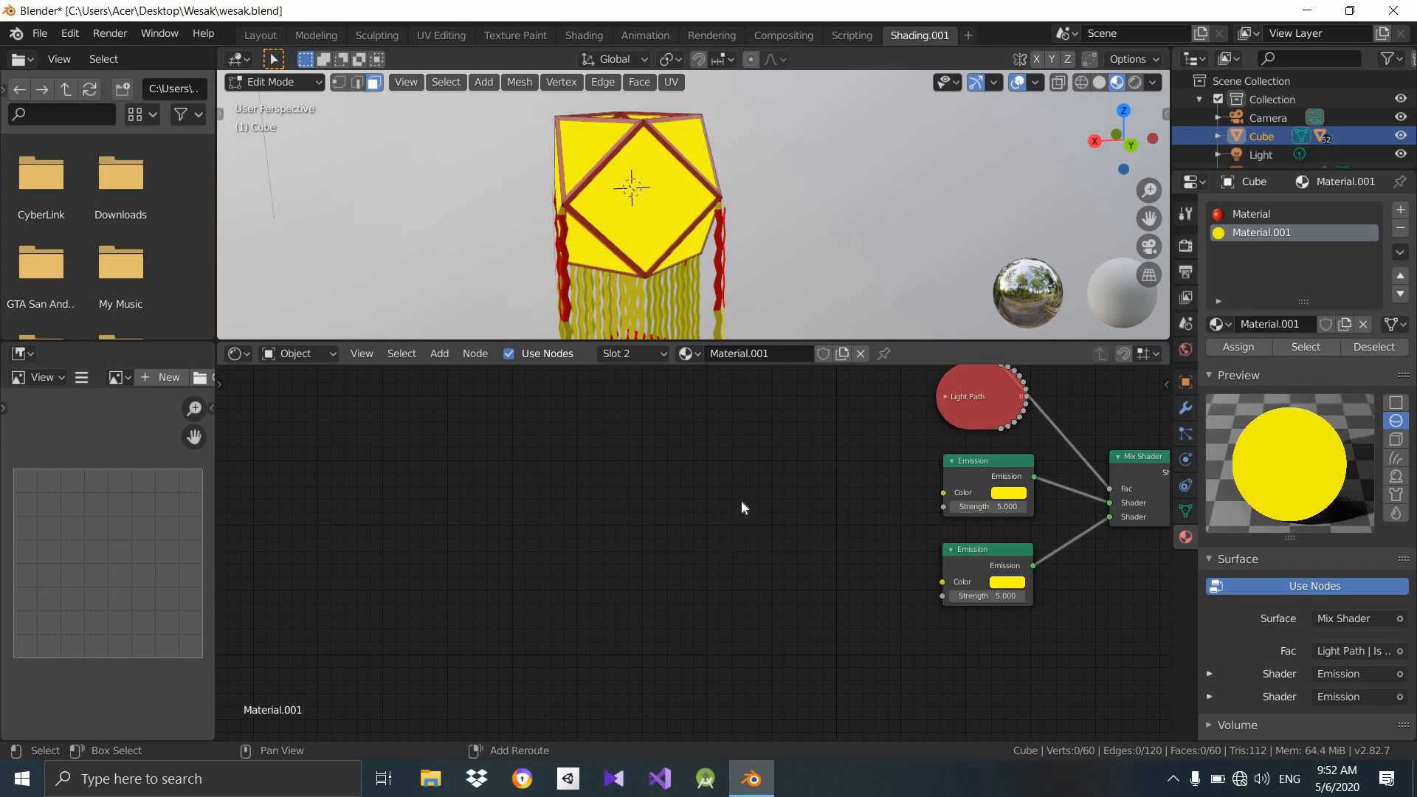
key("shift+a")
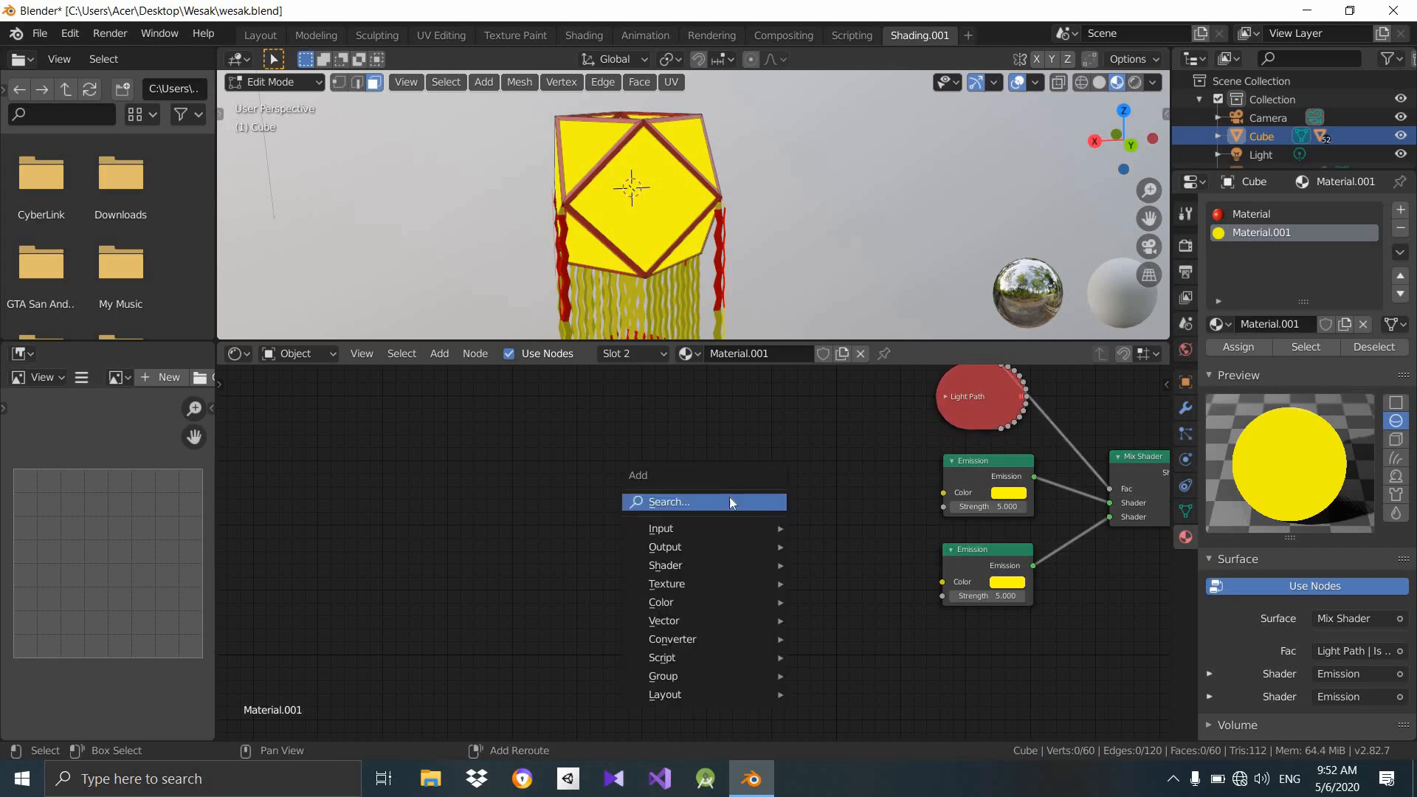
left_click(686, 502)
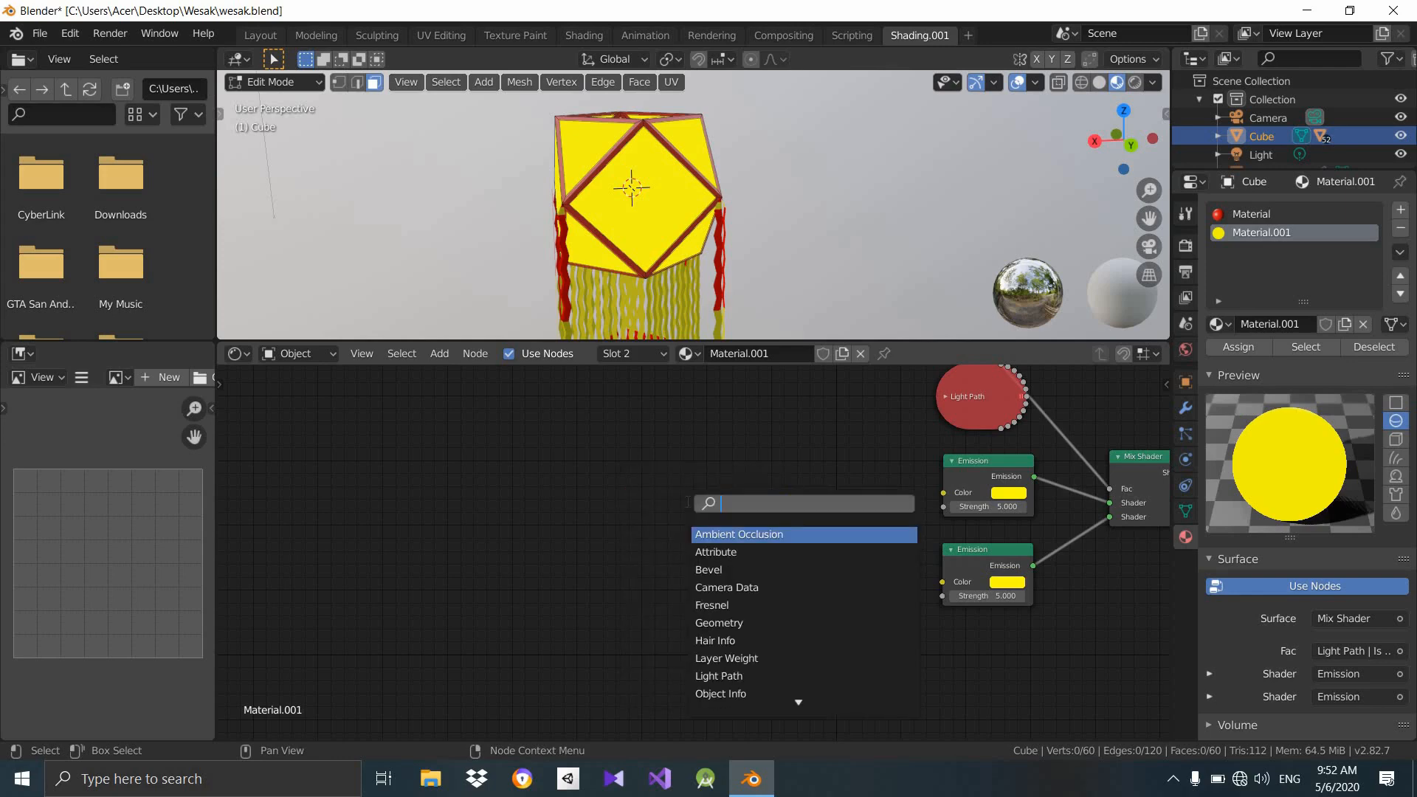
type("mi")
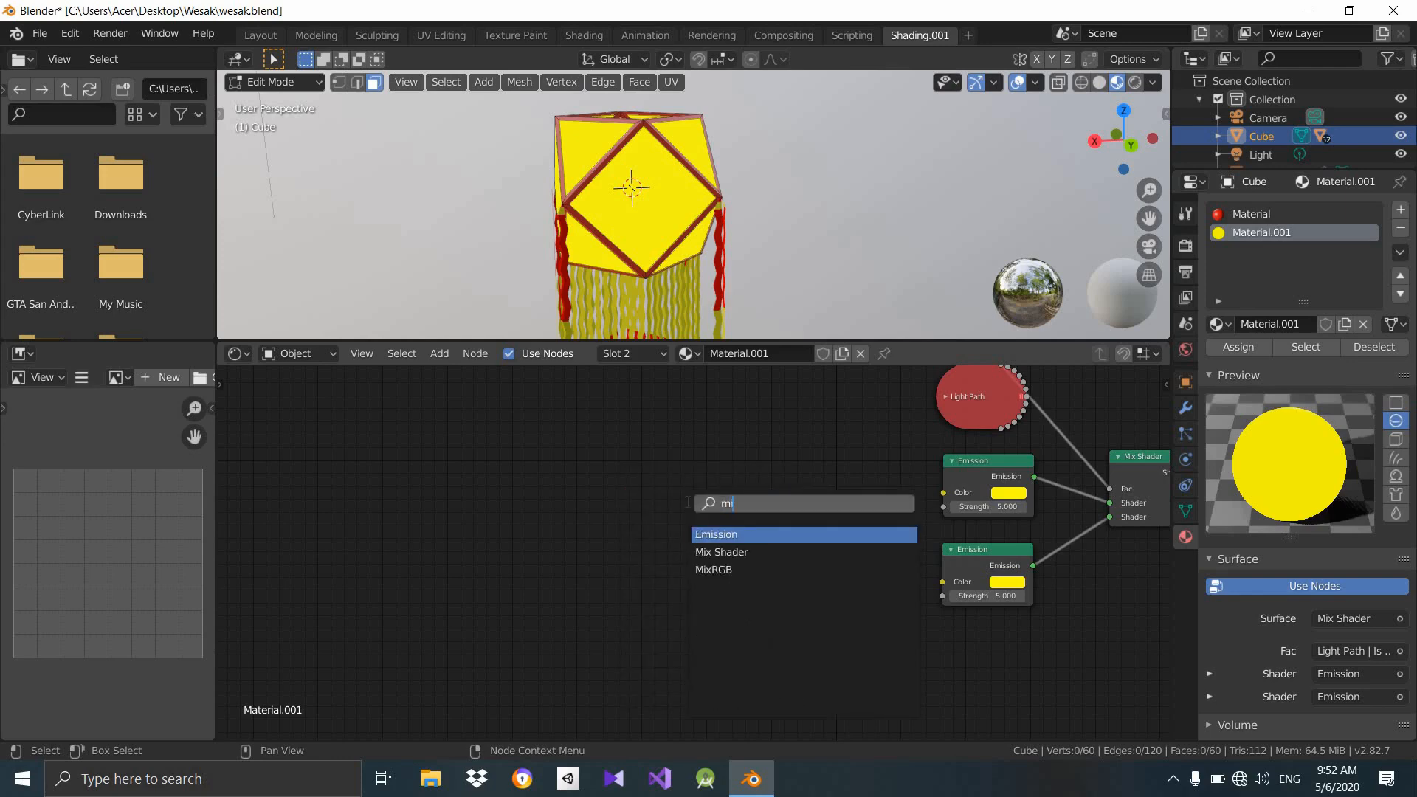
type("x")
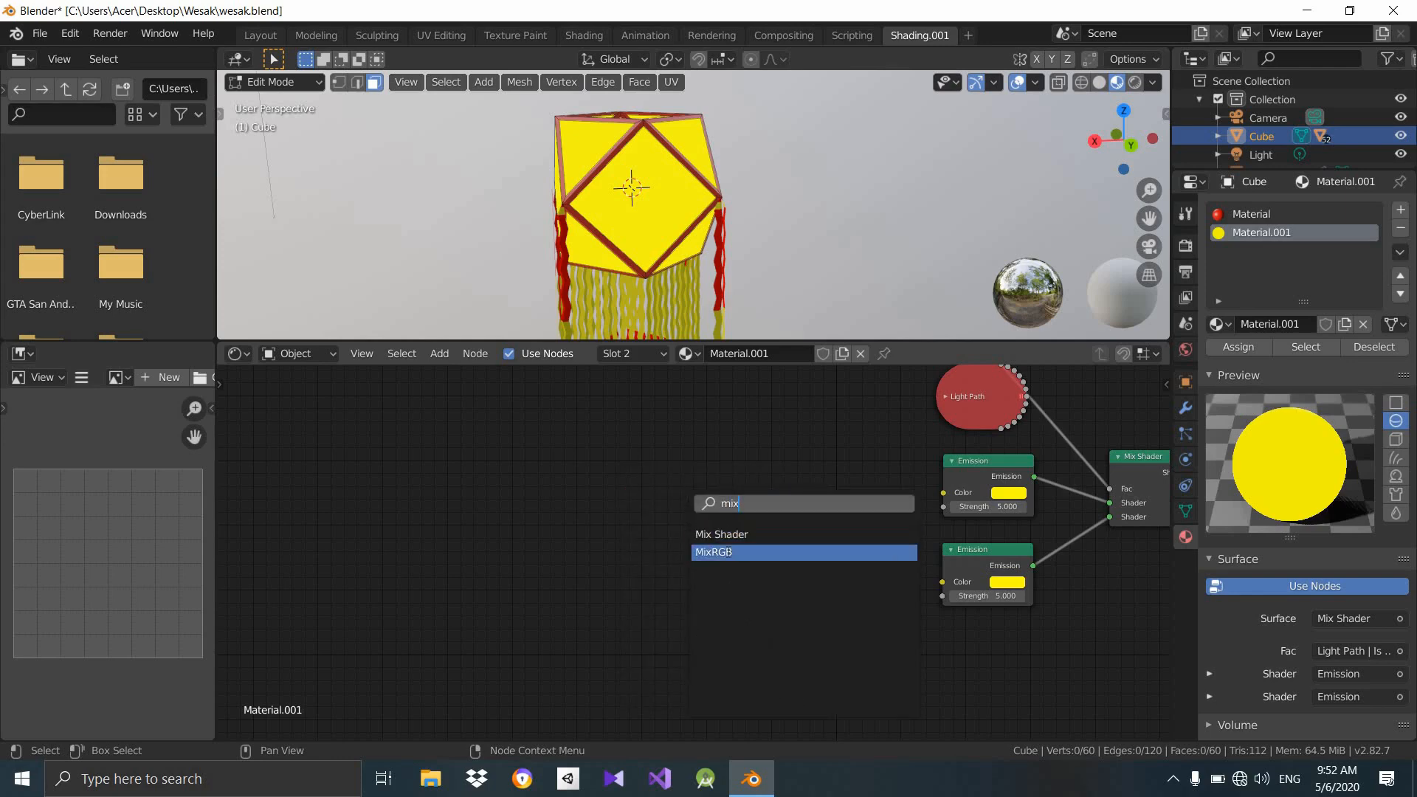
key("Return")
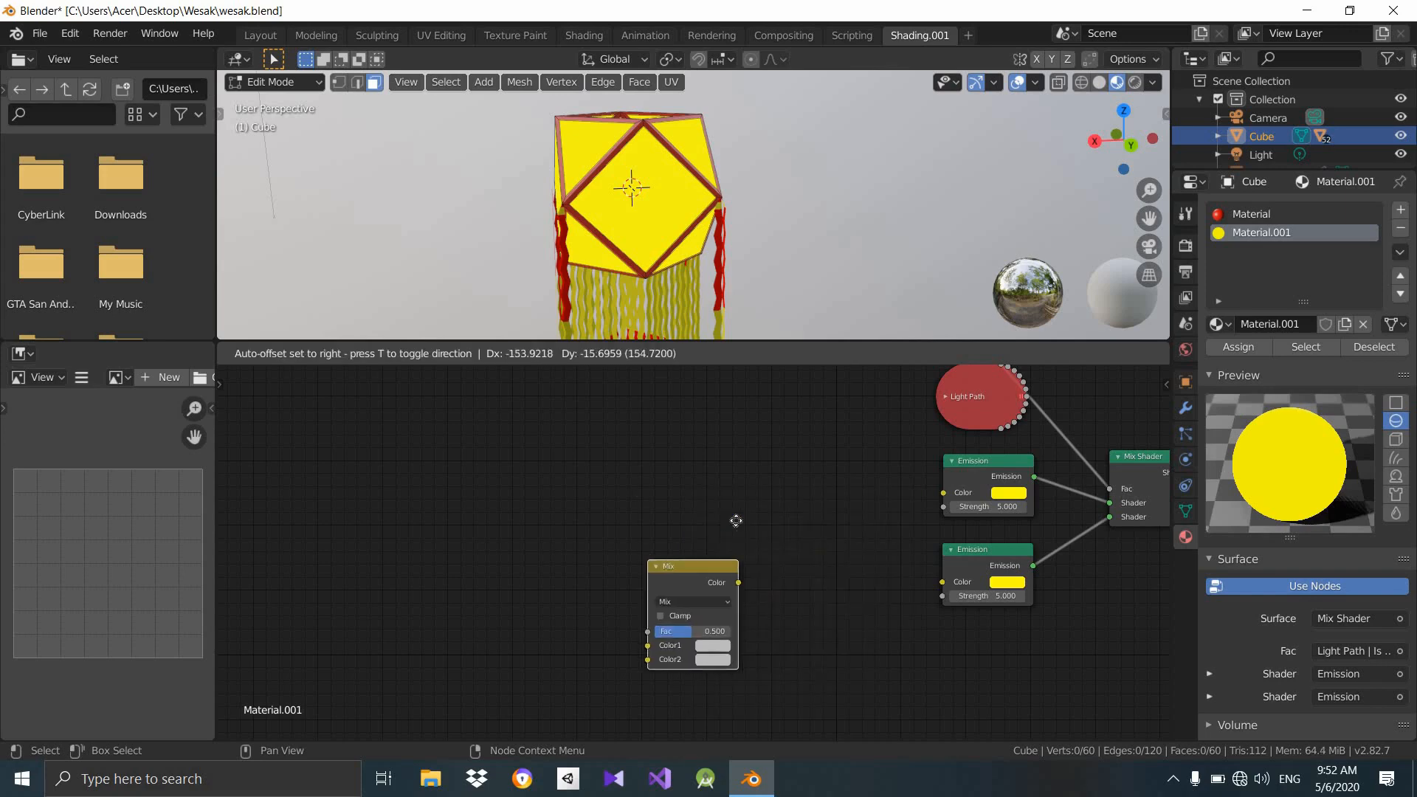
left_click(819, 577)
left_click_drag(829, 567, 952, 580)
left_click_drag(813, 552, 819, 568)
middle_click_drag(878, 622, 929, 552)
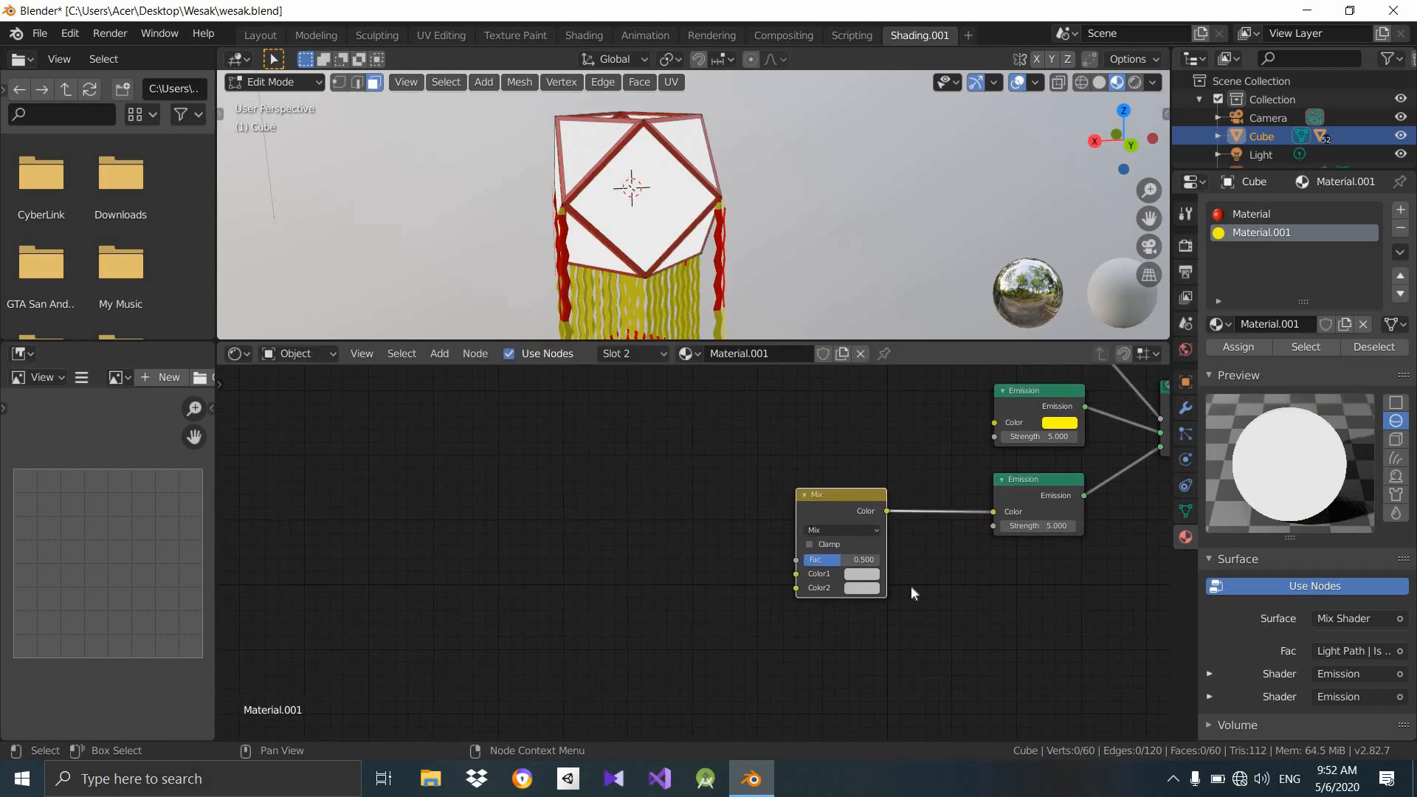
Set the Mix node's Color1 to black and sample the upper Emission's yellow for Color2.
scroll(913, 592, "up", 1)
left_click(898, 579)
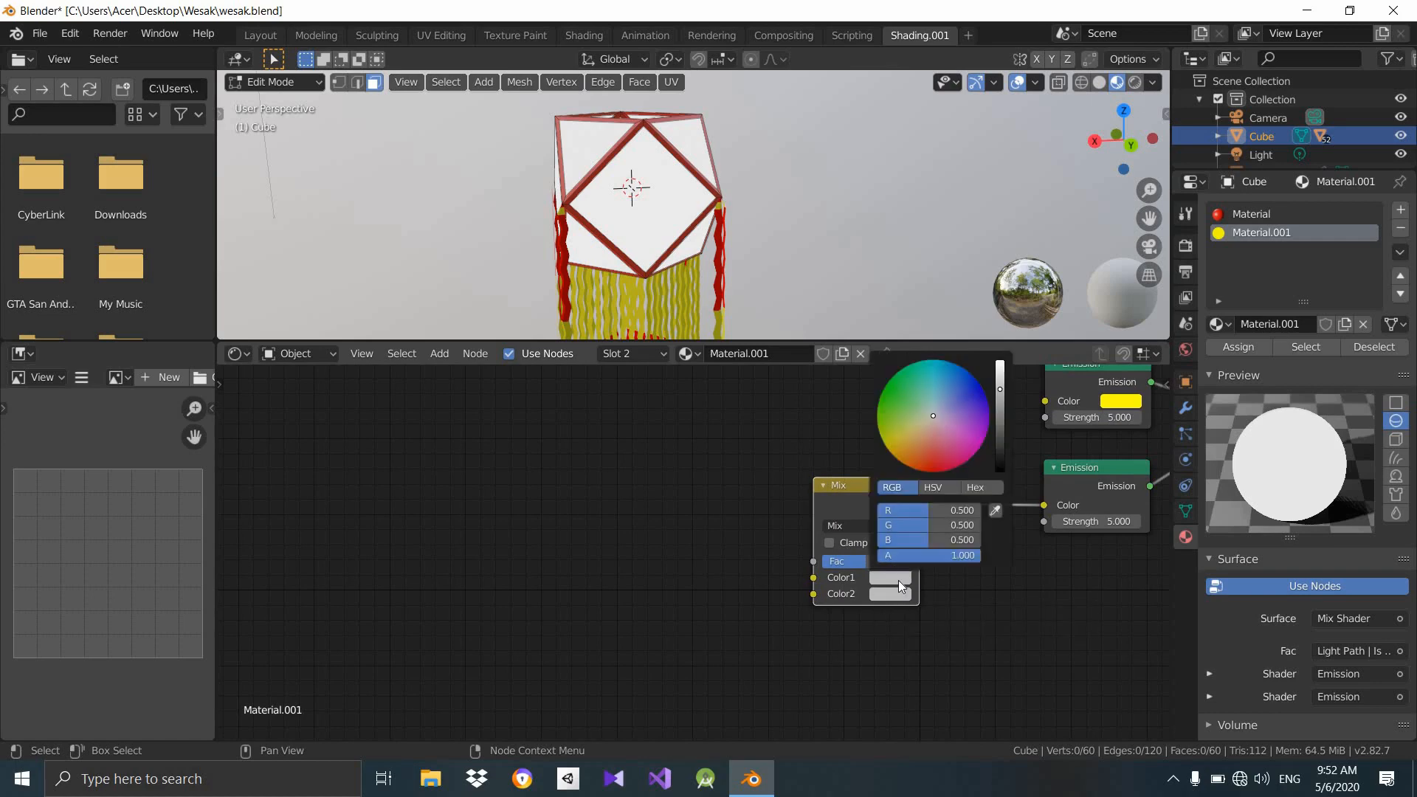
left_click_drag(999, 413, 941, 589)
left_click(890, 593)
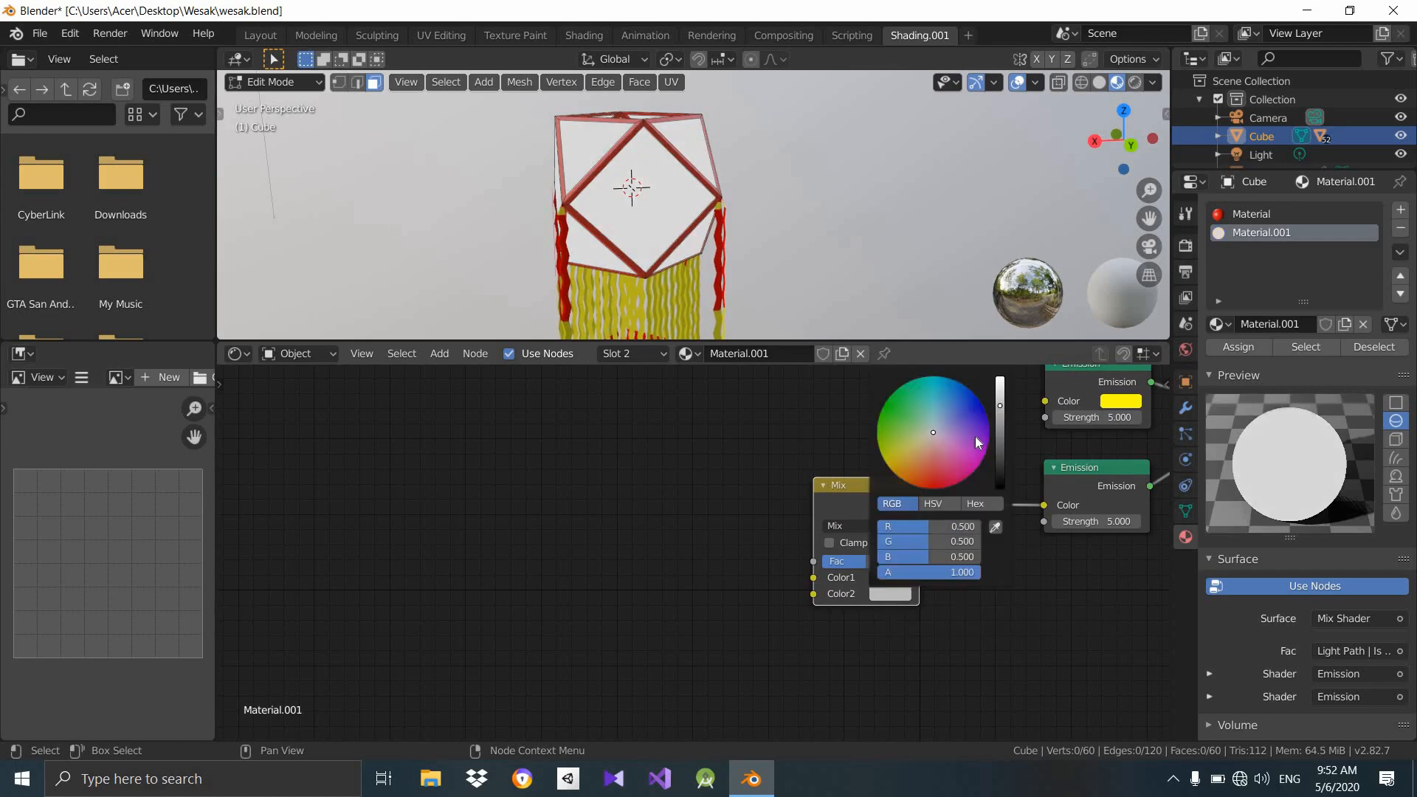
left_click(995, 526)
left_click(1119, 400)
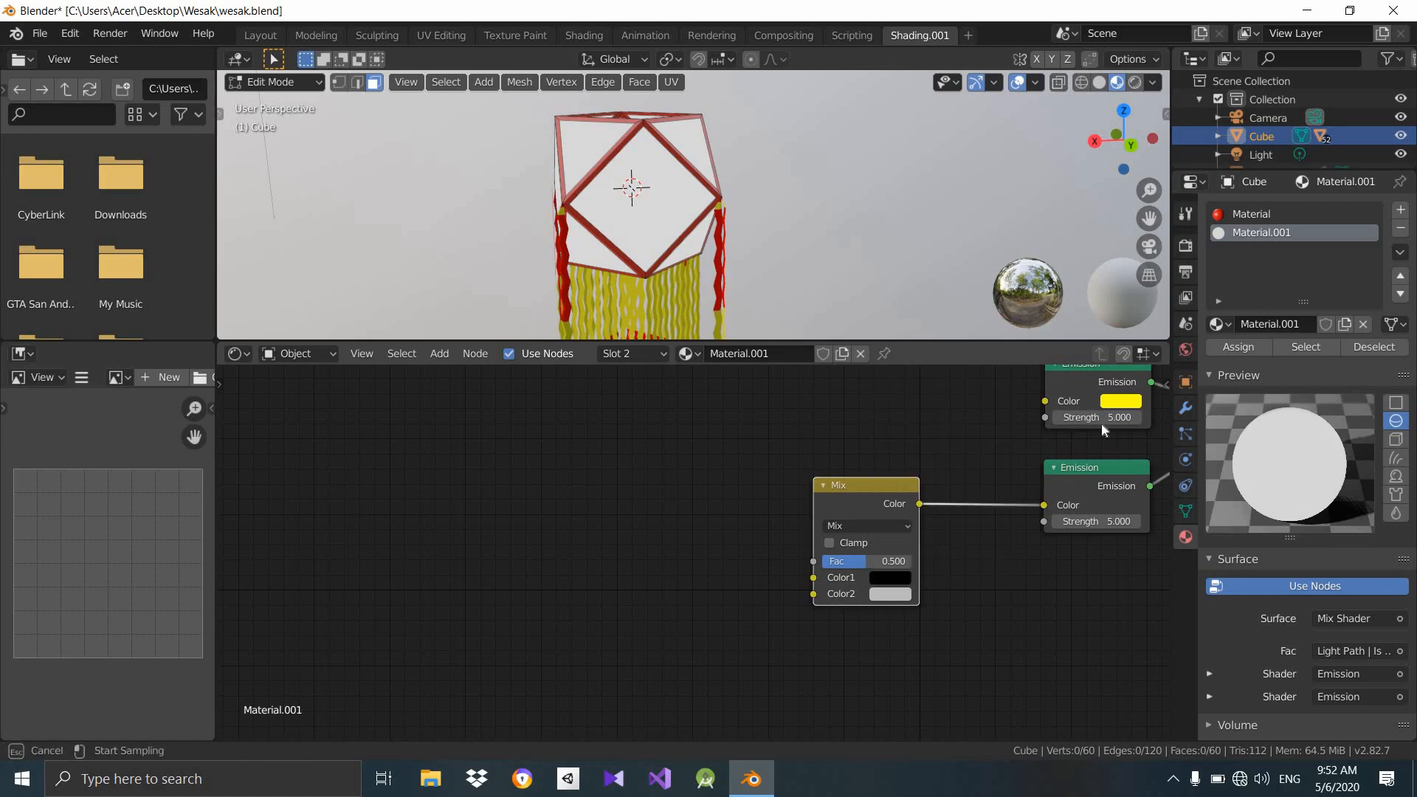
scroll(923, 505, "down", 4)
middle_click_drag(908, 546, 865, 606)
scroll(878, 572, "up", 2)
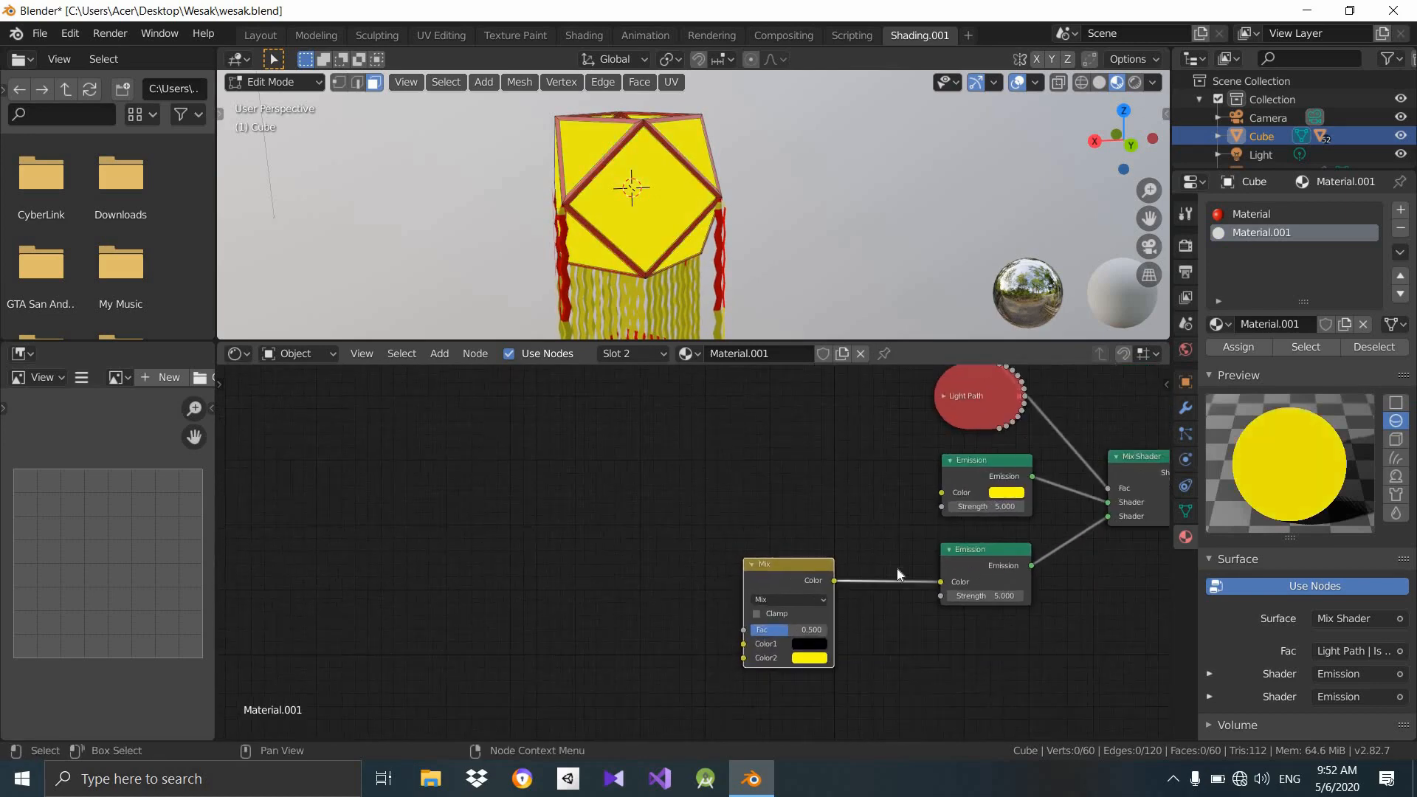
Move the Mix node closer to the lower Emission, try a different Fac value and reset it to the default.
middle_click_drag(717, 103, 767, 133)
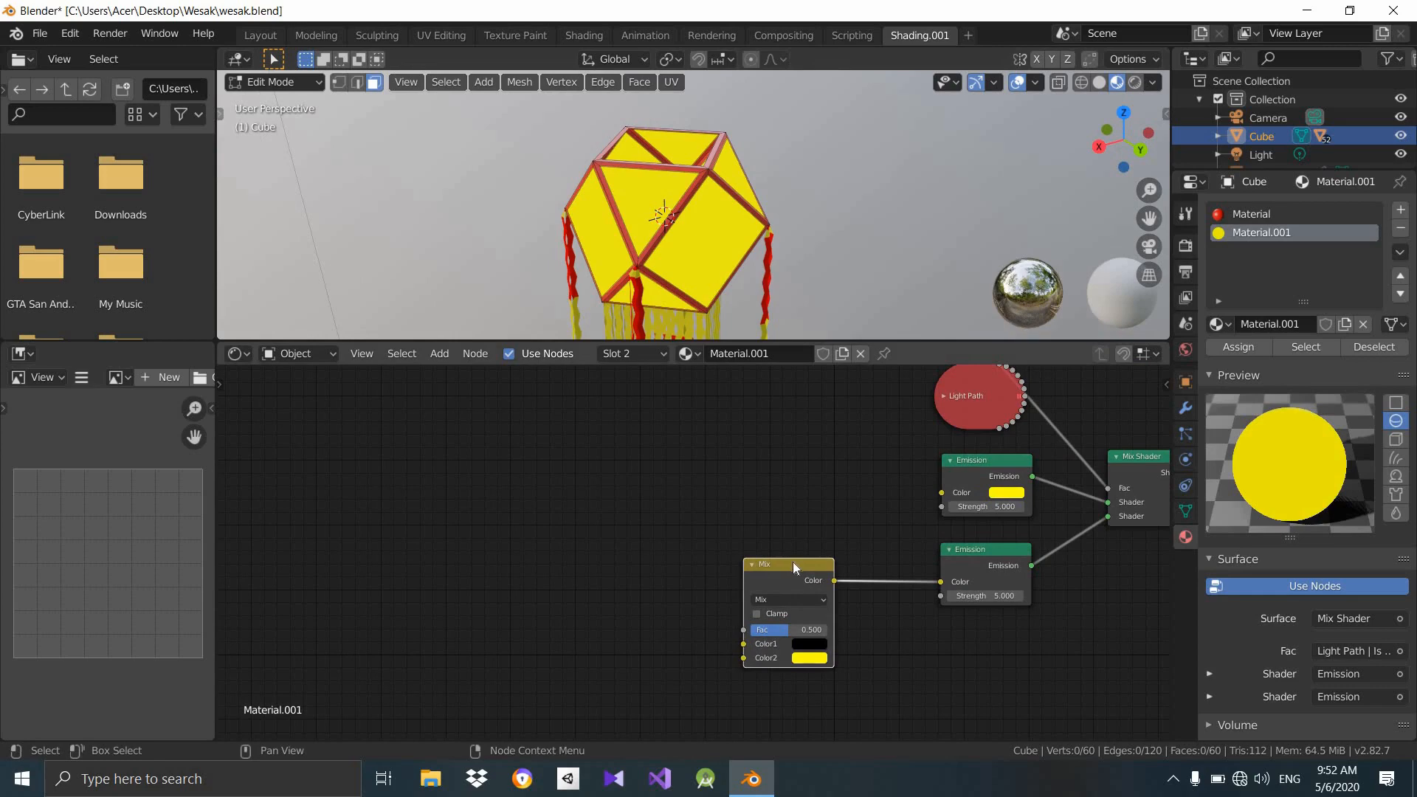
left_click_drag(836, 570, 841, 566)
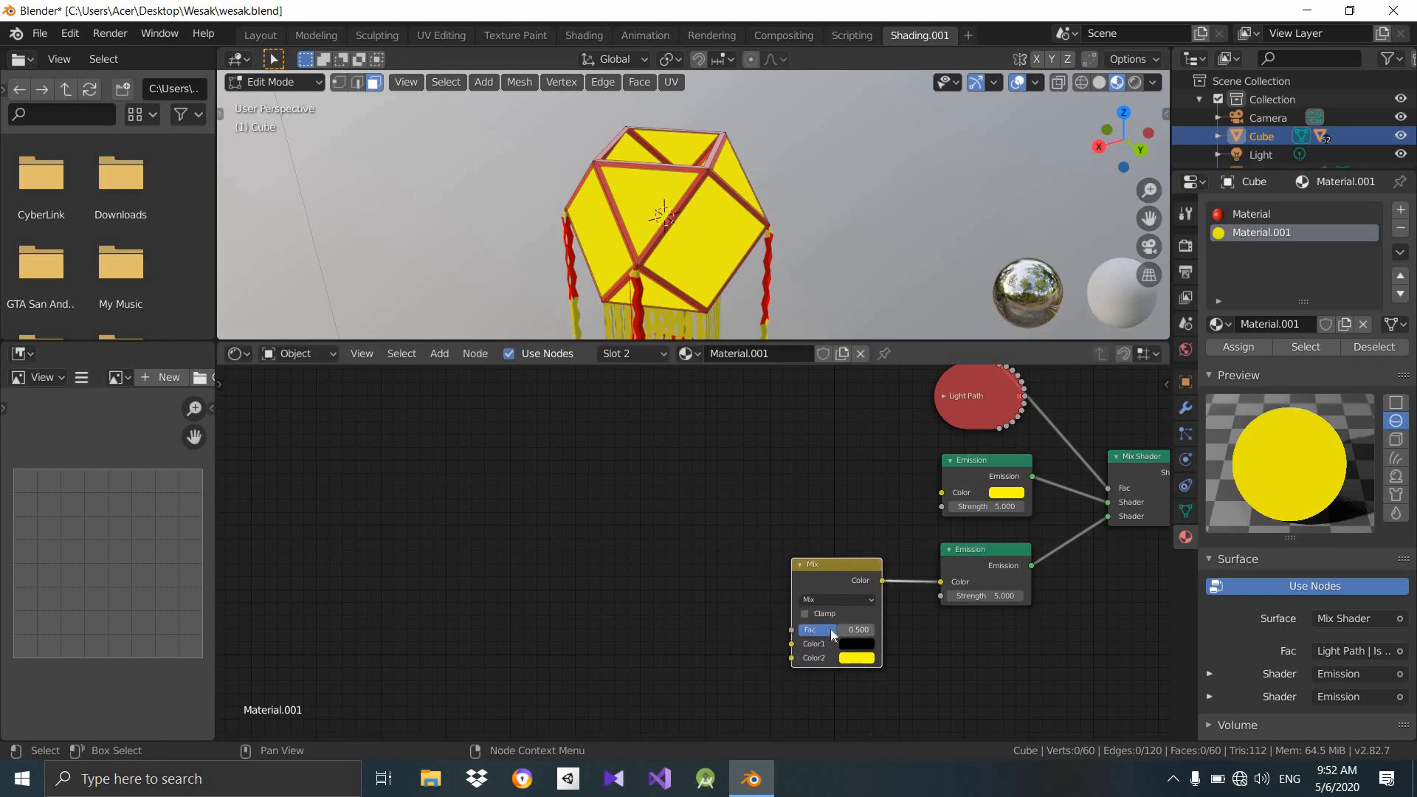
left_click_drag(836, 629, 875, 630)
key("BackSpace")
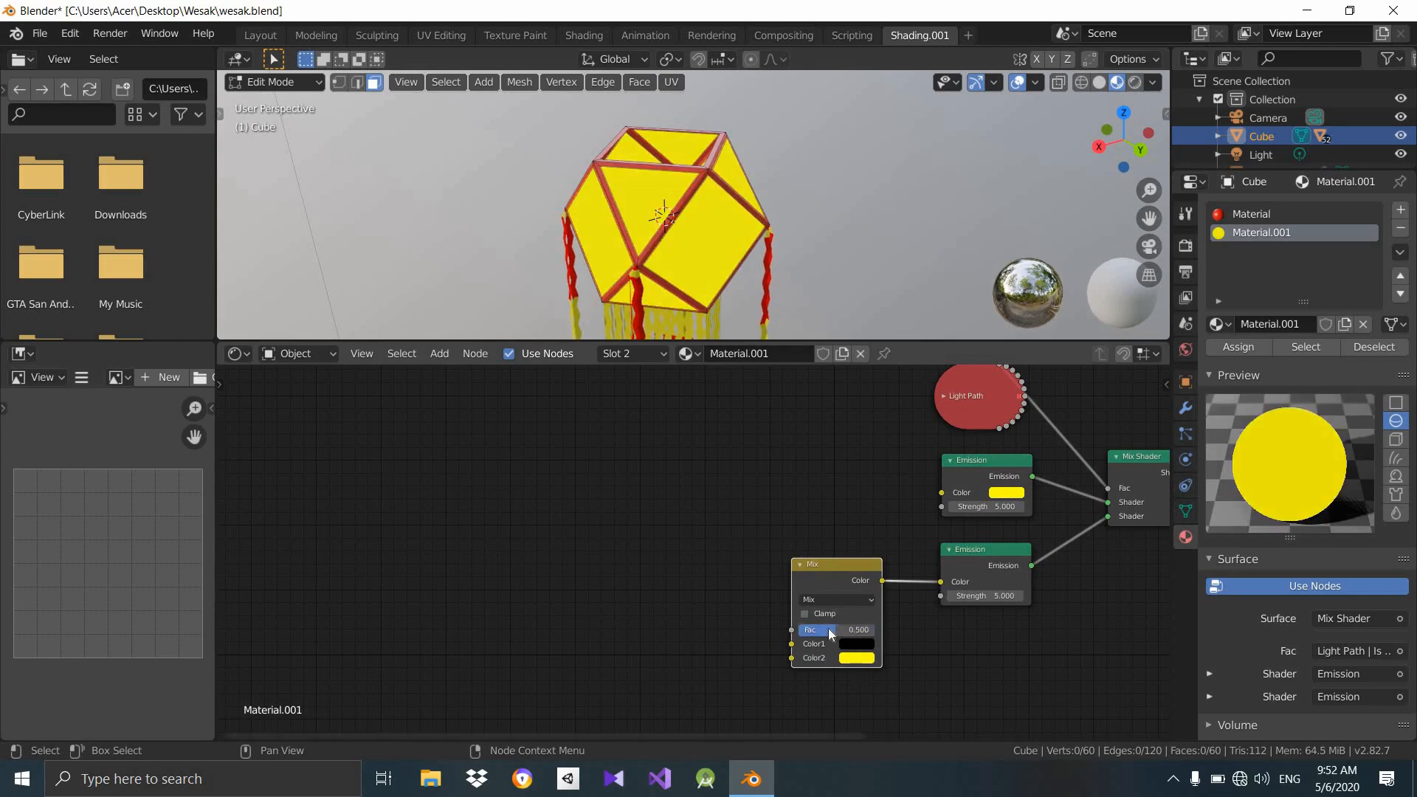
Add a Layer Weight node and connect its Facing output to the Mix node's Fac input.
middle_click_drag(851, 626, 928, 609)
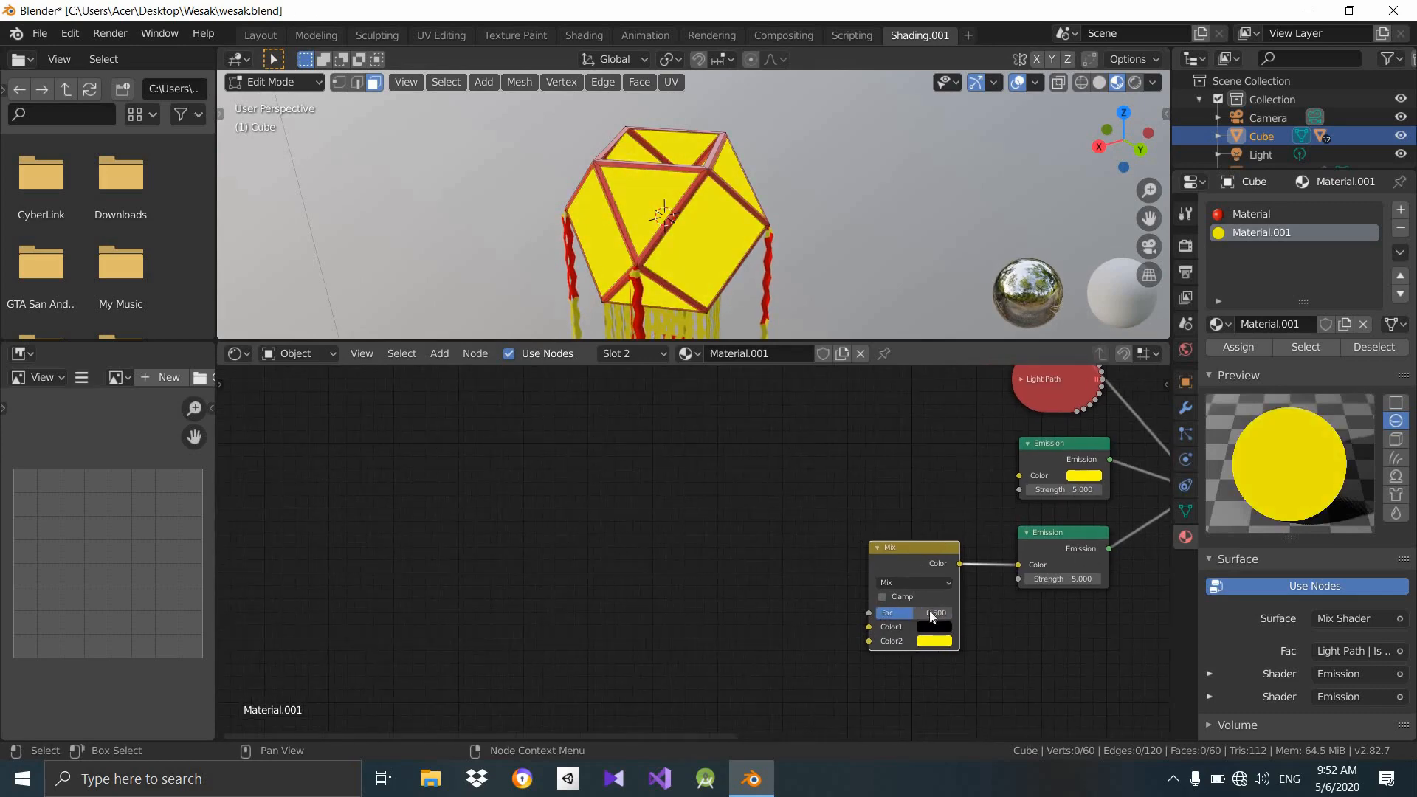
middle_click_drag(728, 614, 812, 610)
key("shift+a")
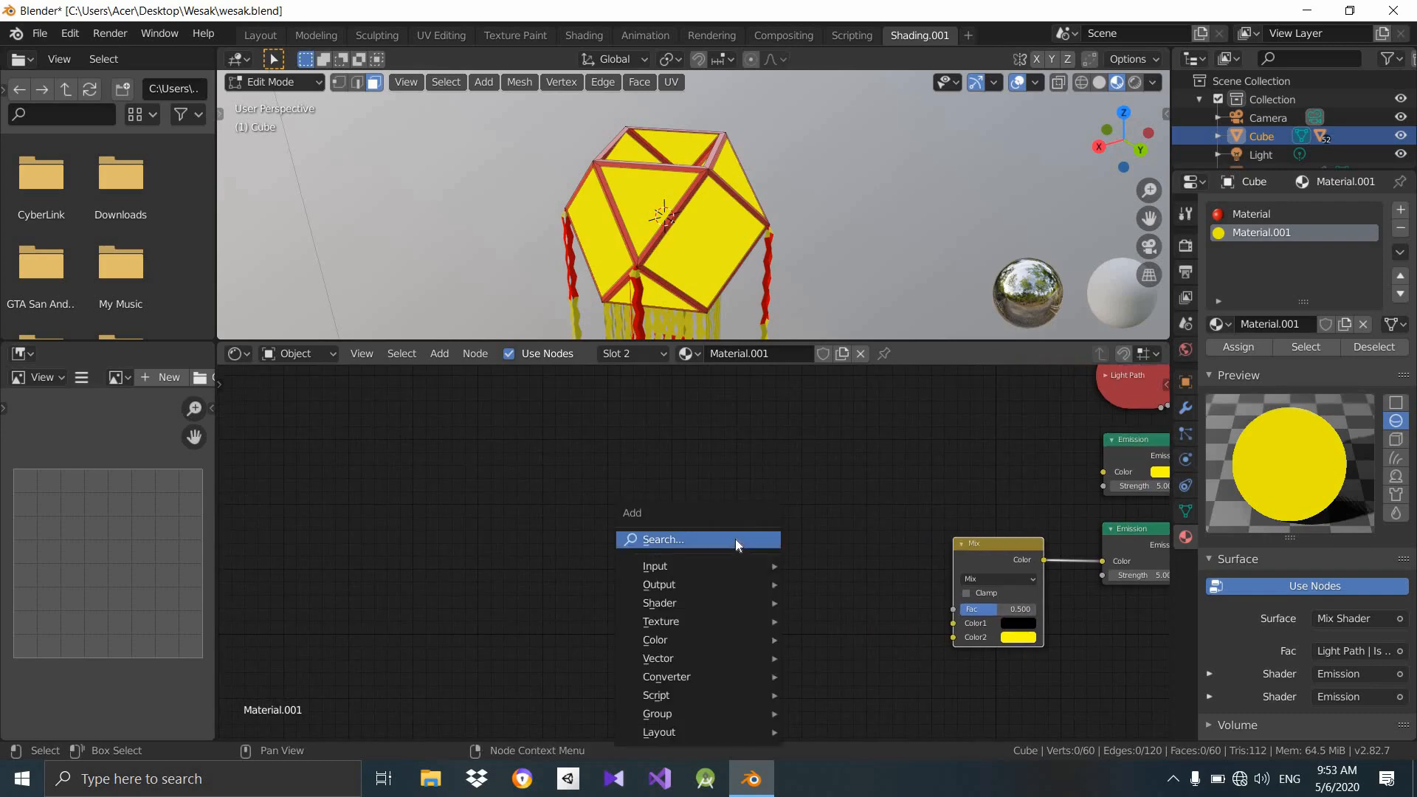
left_click(735, 538)
type("lay")
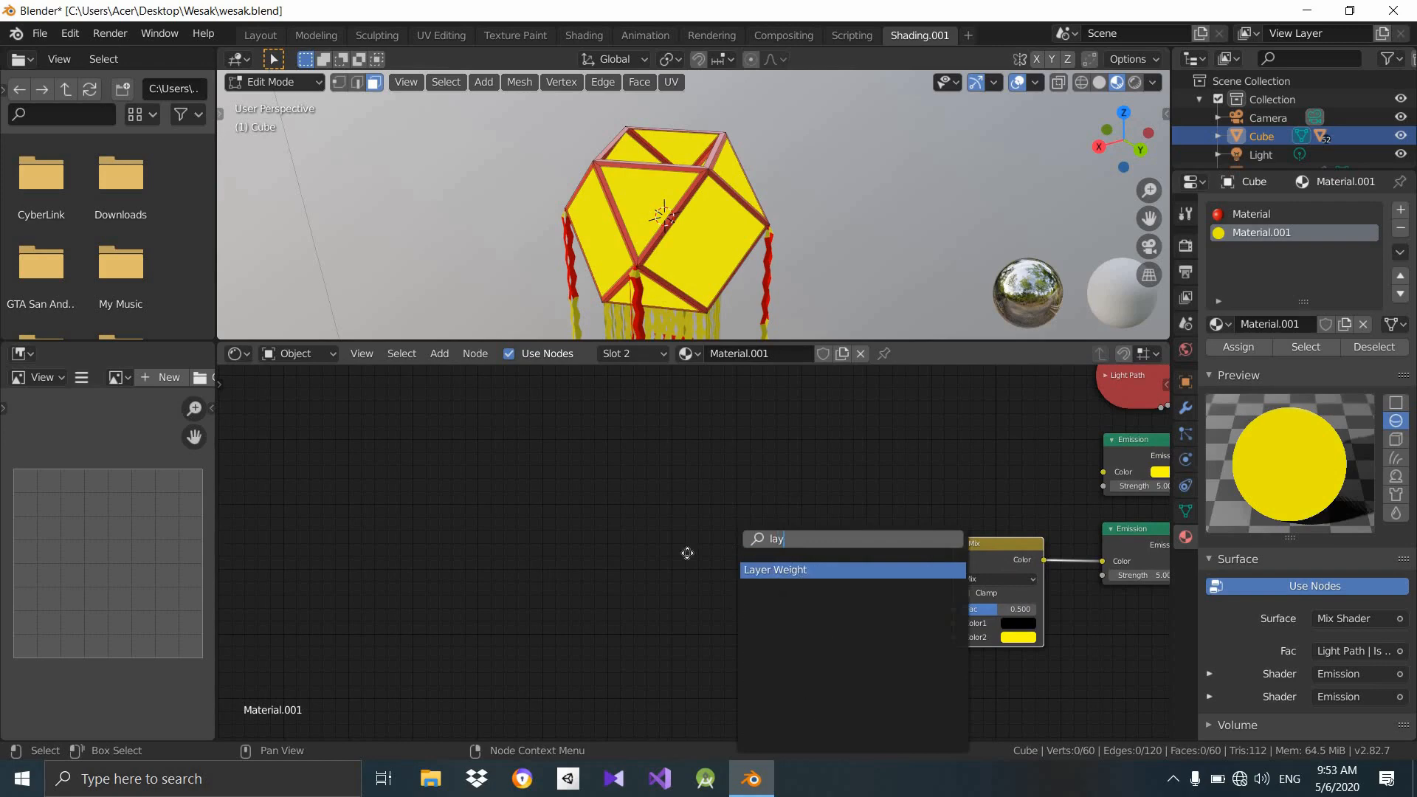
key("Return")
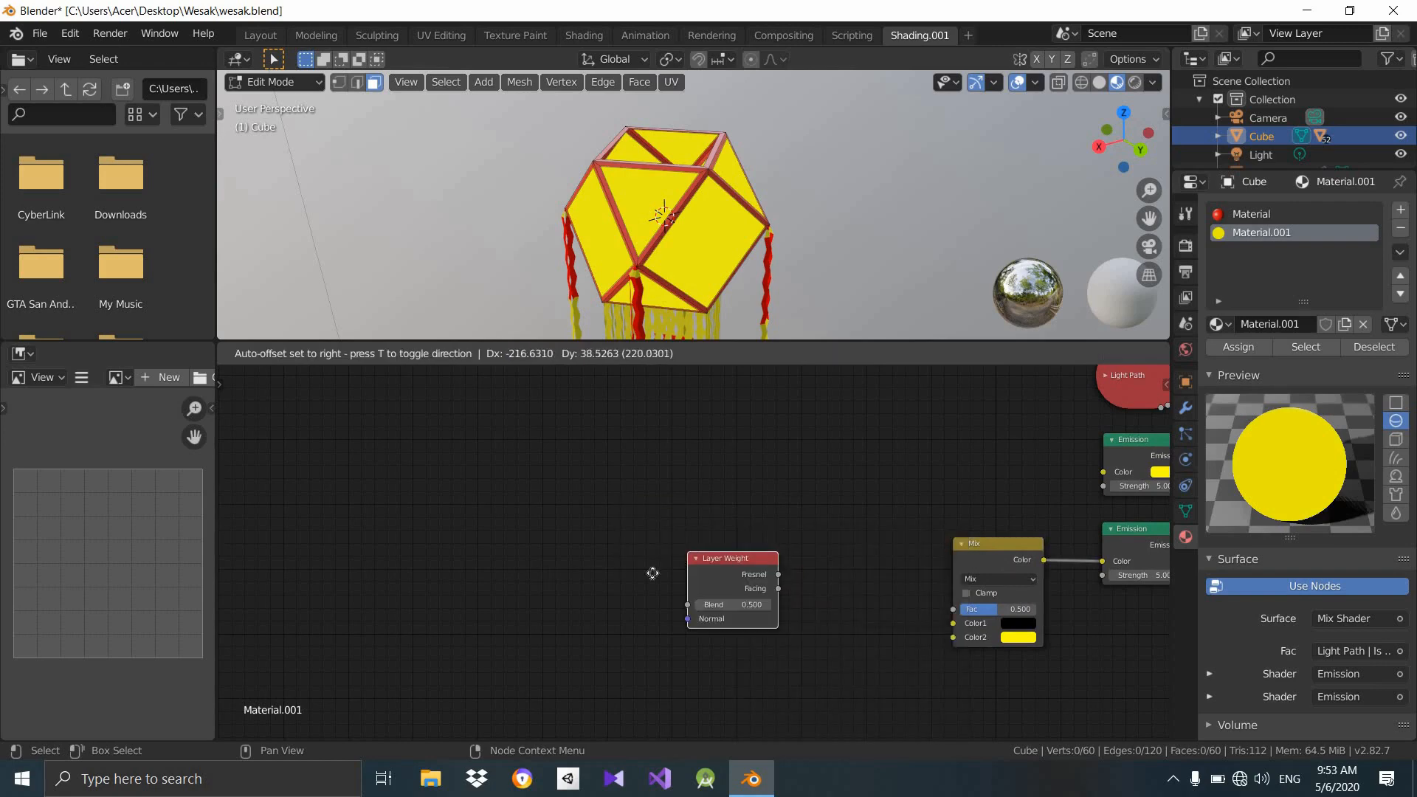
left_click(594, 594)
mouse_move(694, 606)
left_mouse_down()
mouse_move(868, 543)
mouse_move(914, 557)
mouse_move(959, 604)
left_mouse_up()
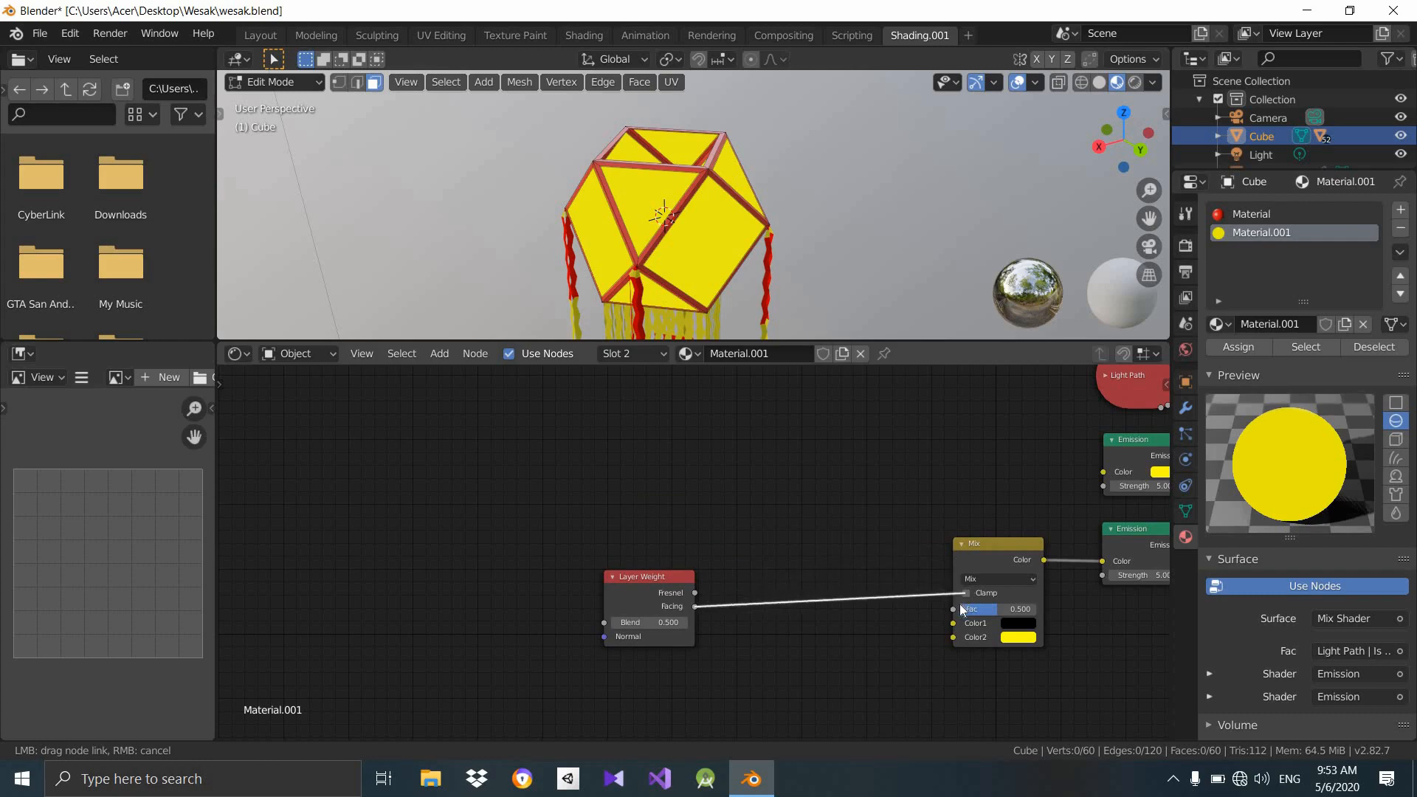
left_click_drag(661, 577, 676, 571)
mouse_move(727, 232)
middle_mouse_down()
mouse_move(657, 192)
mouse_move(795, 190)
mouse_move(662, 200)
middle_mouse_up()
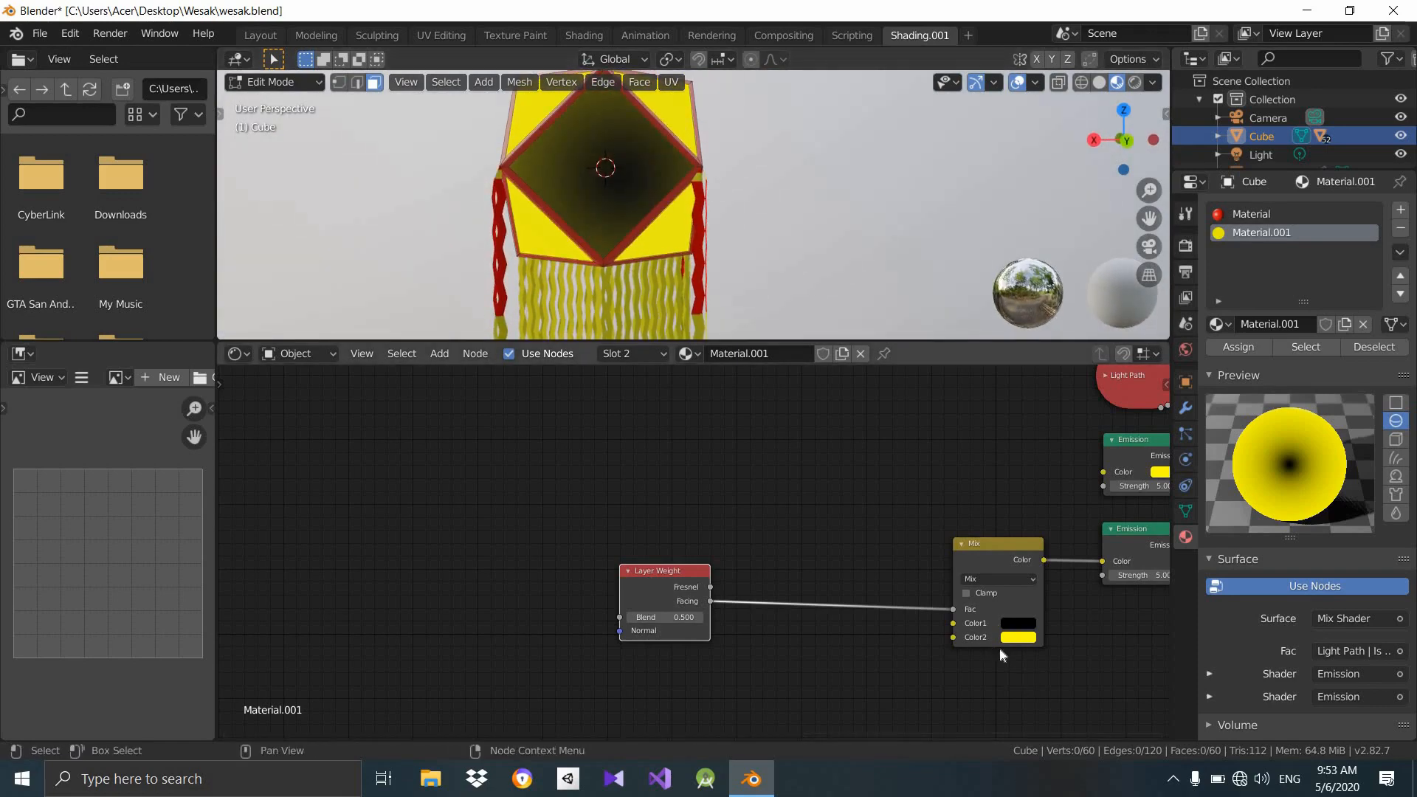
Insert an Invert node on the link between Layer Weight and the Mix node.
middle_click_drag(789, 654, 538, 565)
left_click_drag(537, 571, 533, 576)
middle_click_drag(629, 185, 579, 175)
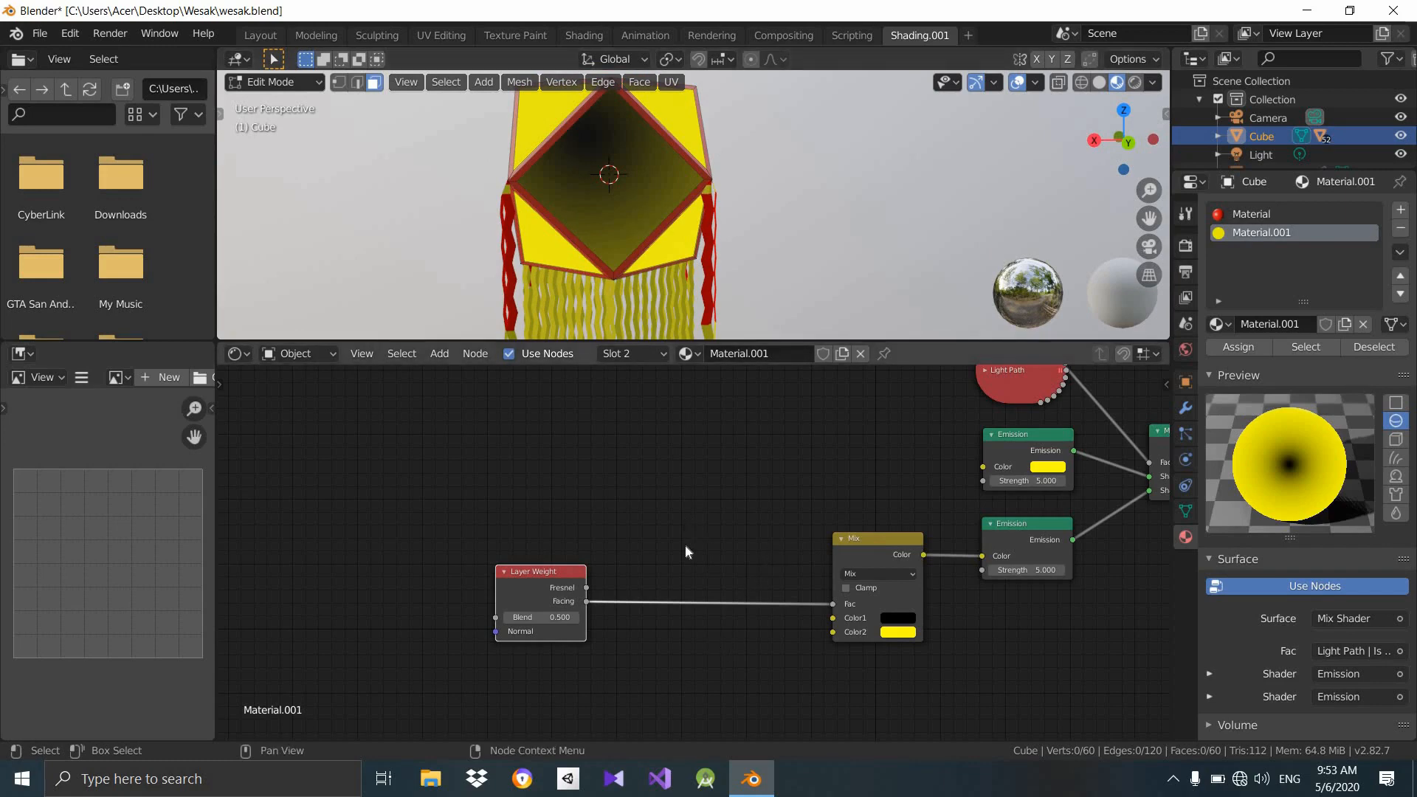
key("shift+a")
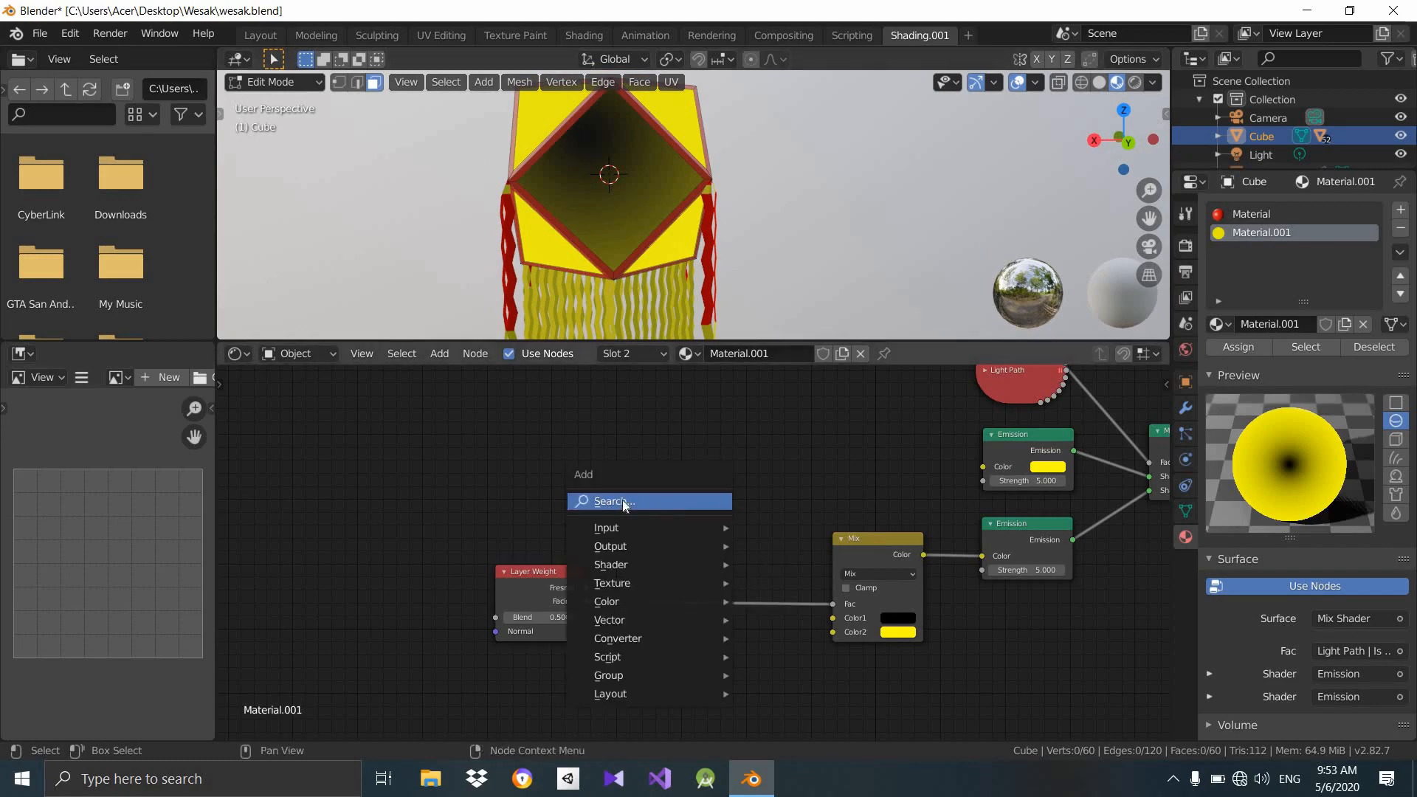
left_click(624, 501)
scroll(624, 501, "down", 4)
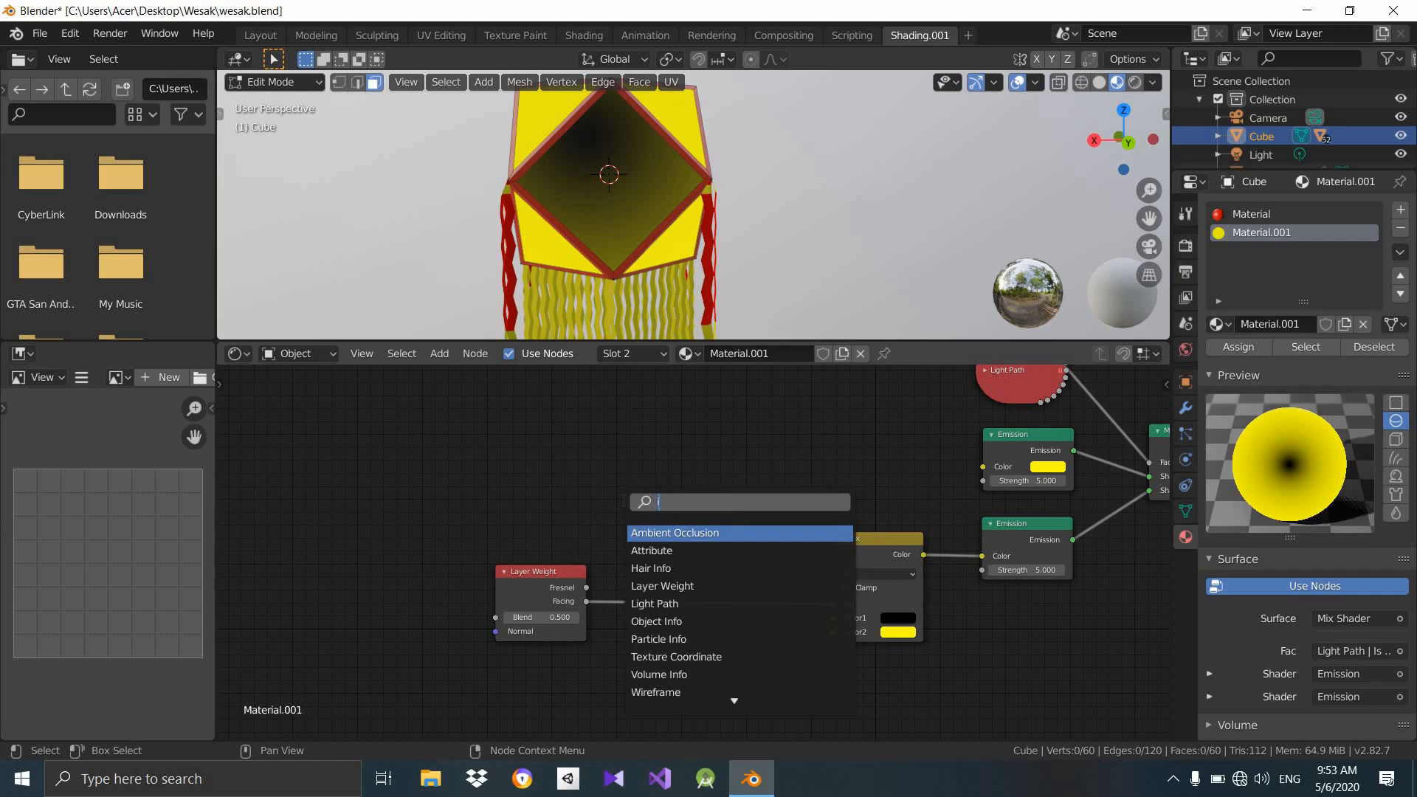
type("inv")
key("Return")
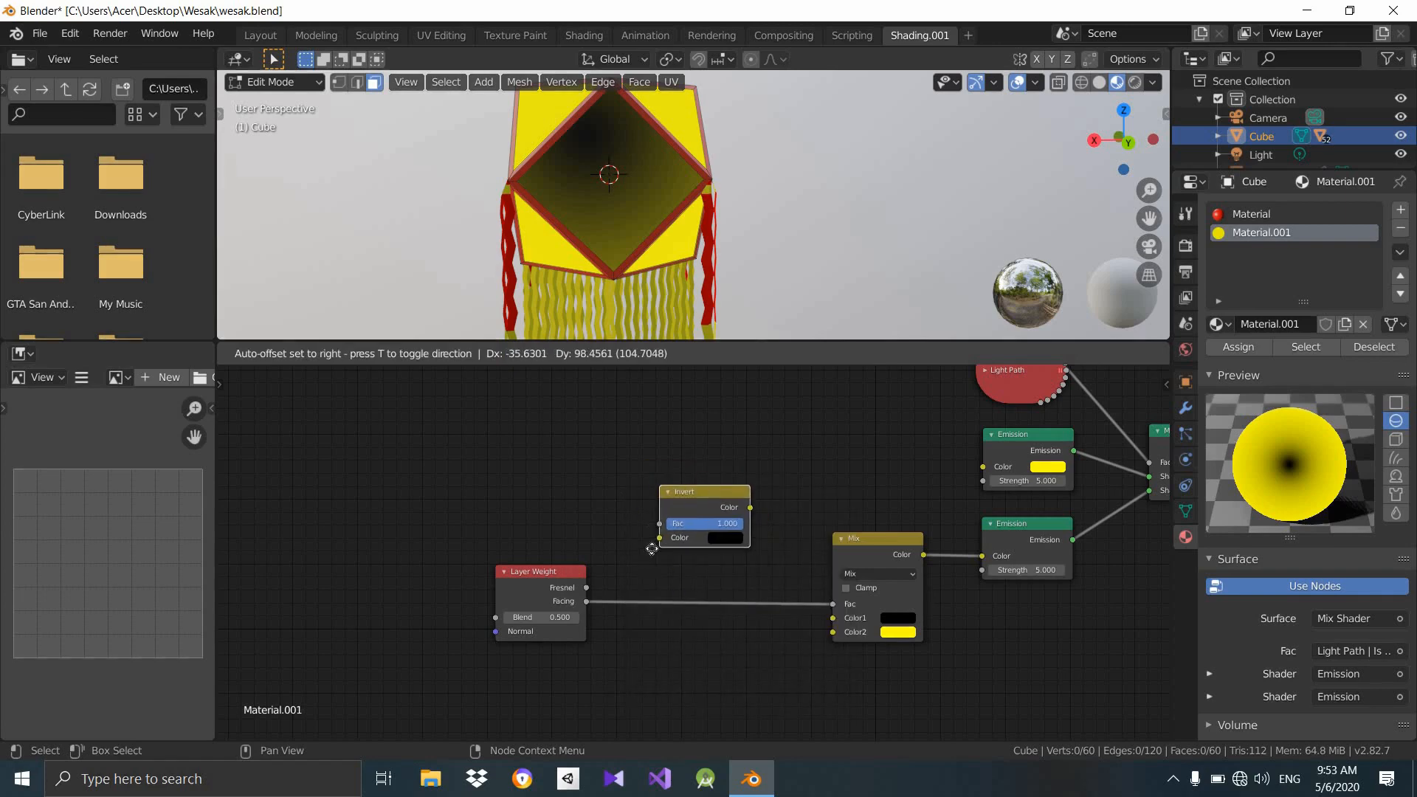
left_click(656, 592)
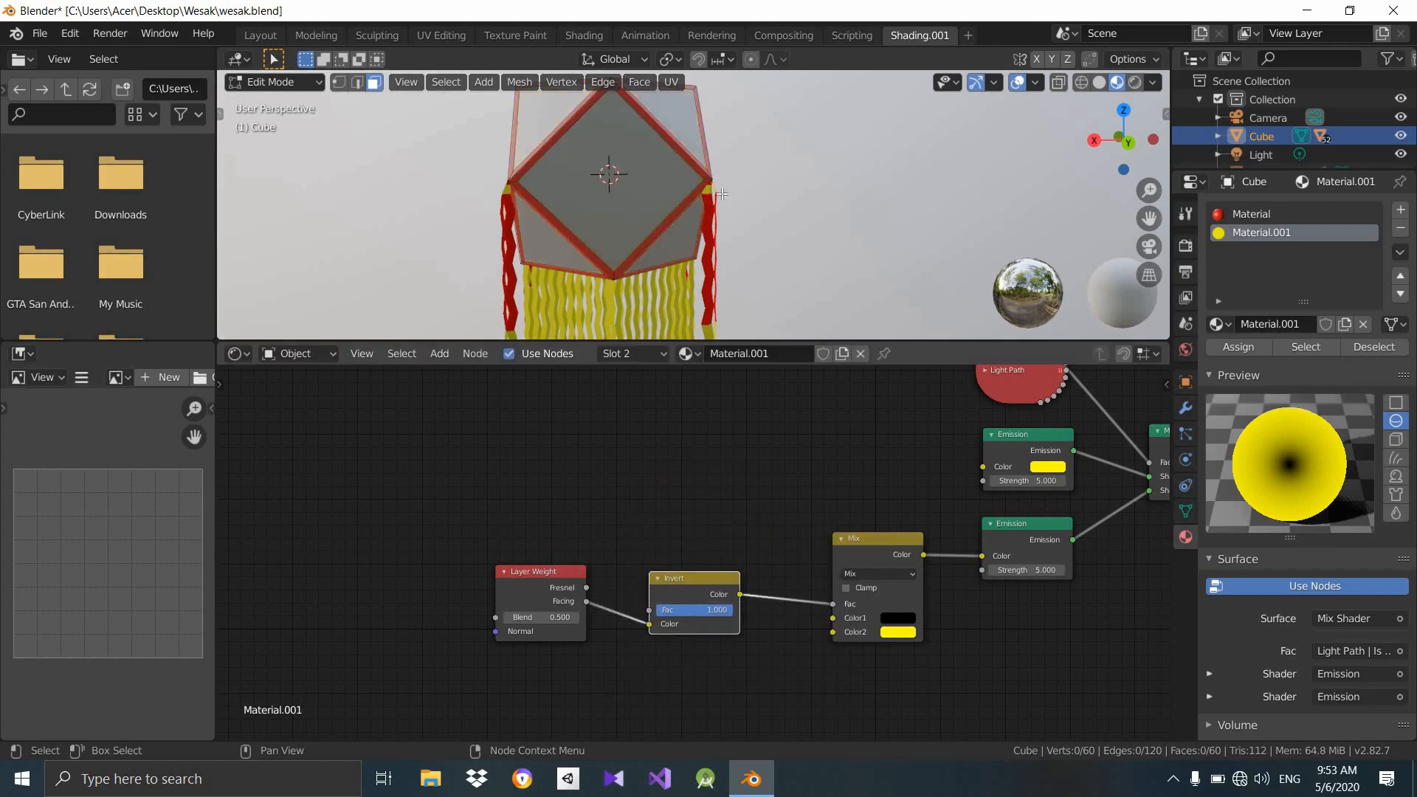
mouse_move(721, 153)
middle_mouse_down()
mouse_move(686, 141)
mouse_move(591, 177)
mouse_move(509, 171)
mouse_move(468, 92)
mouse_move(597, 129)
middle_mouse_up()
Move Layer Weight and Invert farther from the Mix node and insert an RGB Curves node between Invert and Mix.
left_click_drag(564, 572, 466, 576)
left_click_drag(564, 572, 553, 561)
key("shift+a")
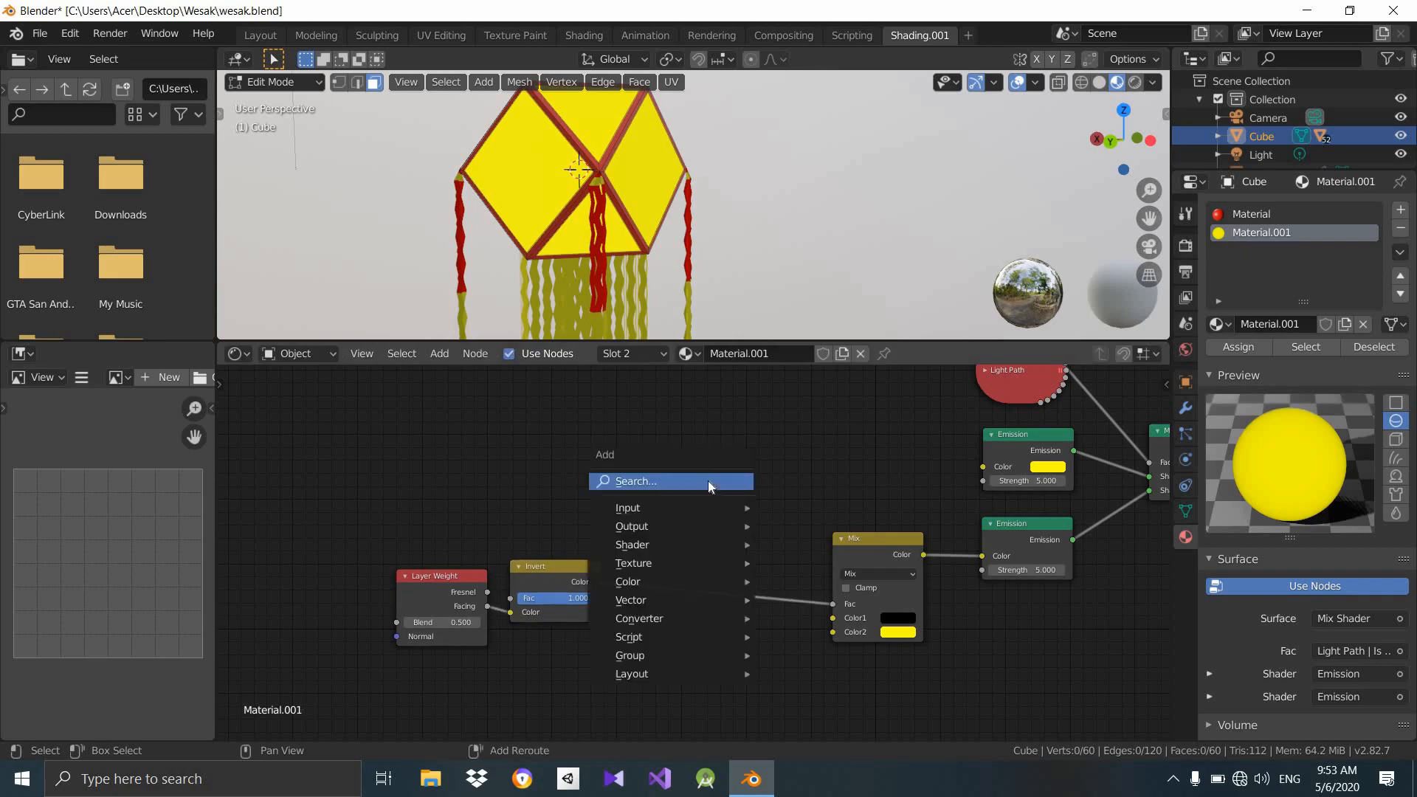
left_click(637, 481)
type("rgb")
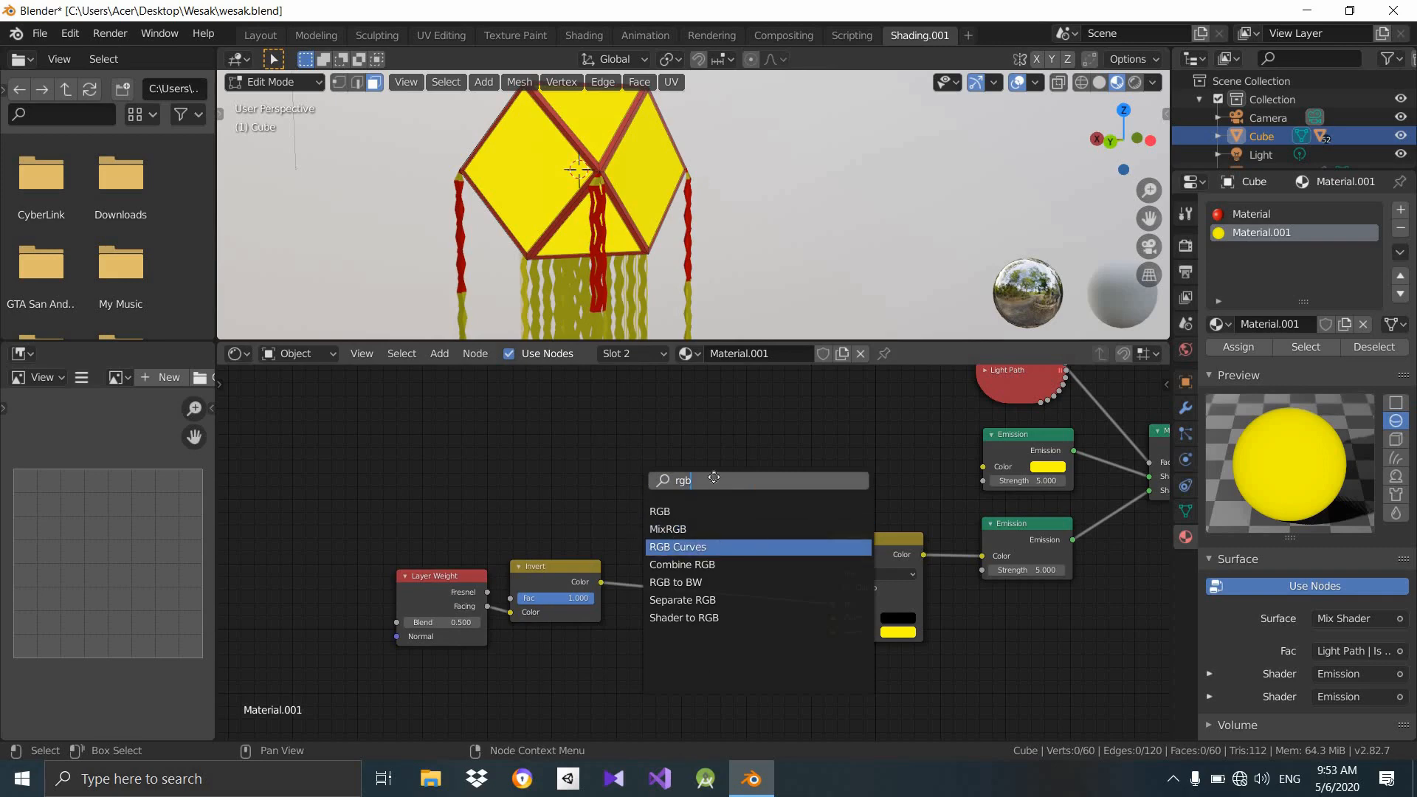
key("Return")
left_click(801, 562)
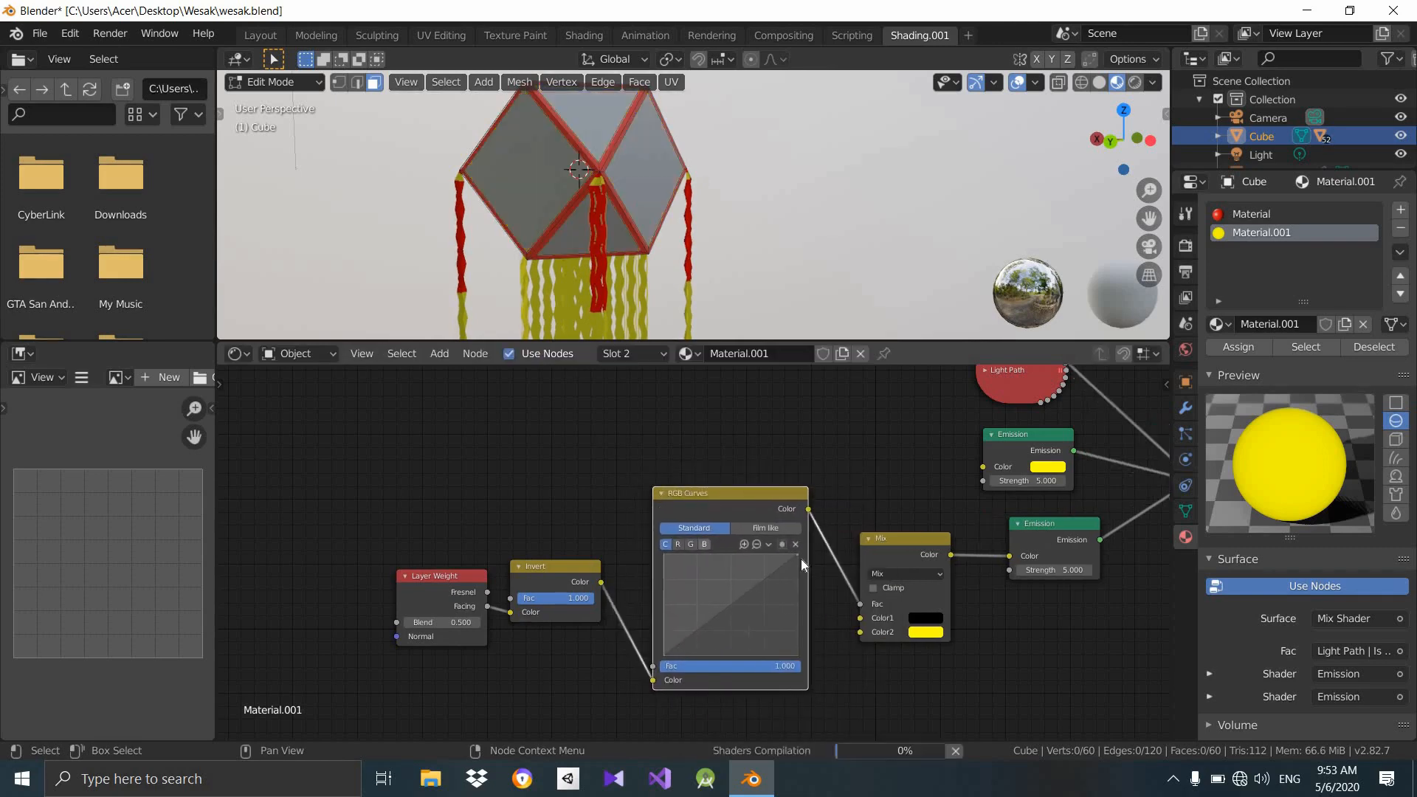
Bend the RGB Curves curve downward with a control point at about X 0.68.
mouse_move(731, 605)
left_mouse_down()
mouse_move(769, 641)
mouse_move(762, 631)
left_mouse_up()
middle_click_drag(713, 153, 799, 210)
left_click_drag(778, 653, 754, 622)
middle_click_drag(655, 184, 834, 437)
Move the Mix node close beside the lower Emission node.
scroll(888, 494, "up", 1)
middle_click_drag(889, 493, 710, 526)
left_click_drag(775, 570, 812, 553)
middle_click_drag(777, 507, 804, 548)
Add an RGB node and connect its Color output to the upper Emission's Color input.
left_click(718, 432)
key("shift+a")
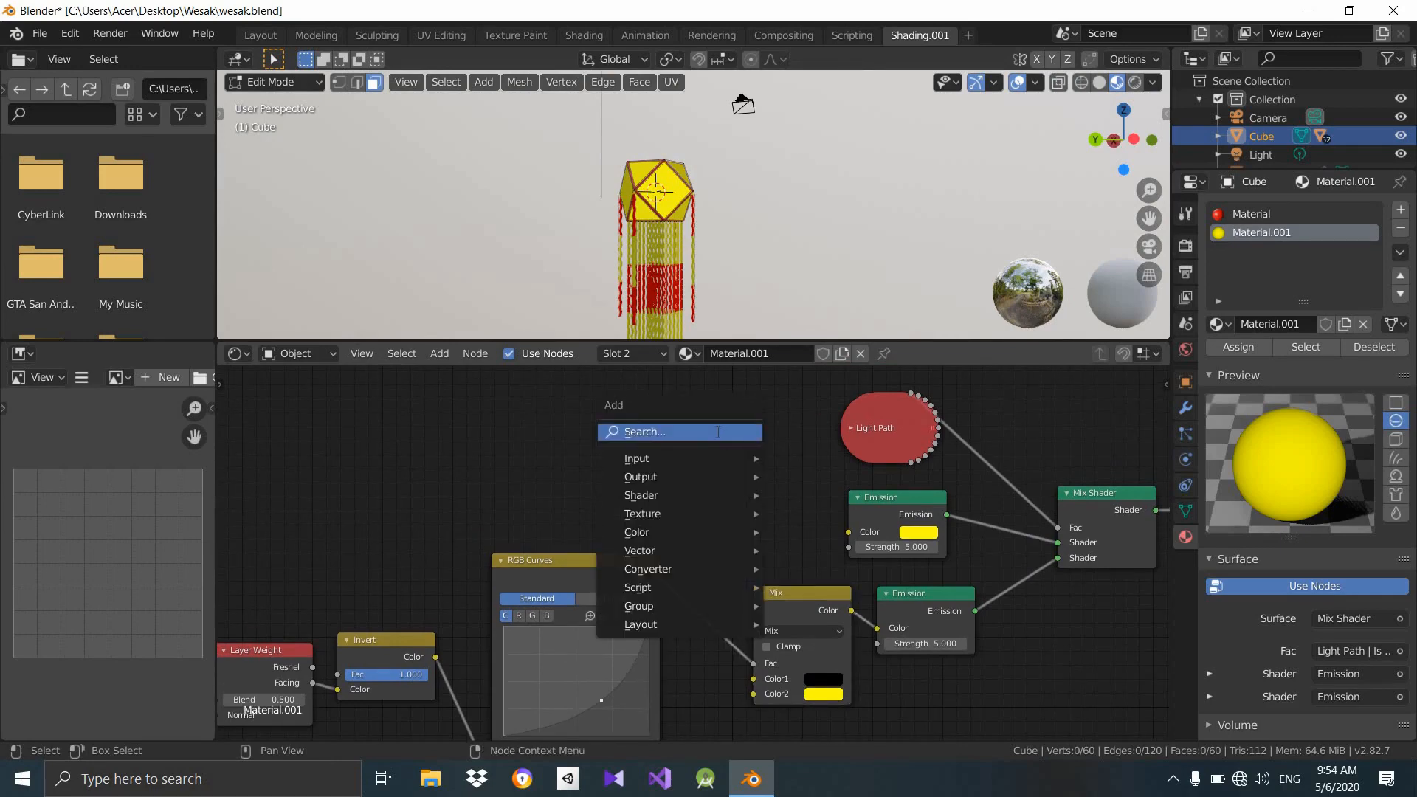
left_click(717, 432)
type("rg")
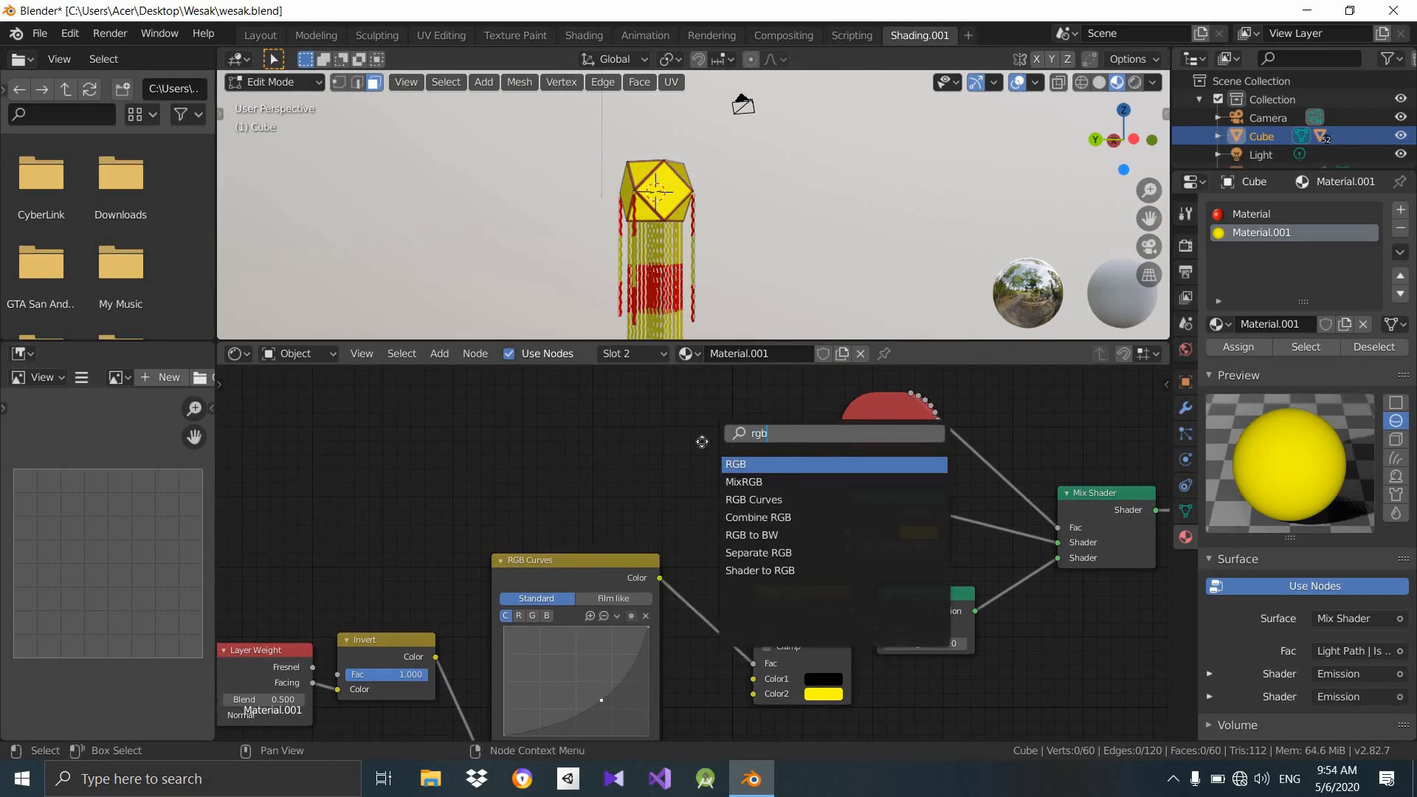
type("b")
key("Return")
left_click_drag(848, 531, 753, 435)
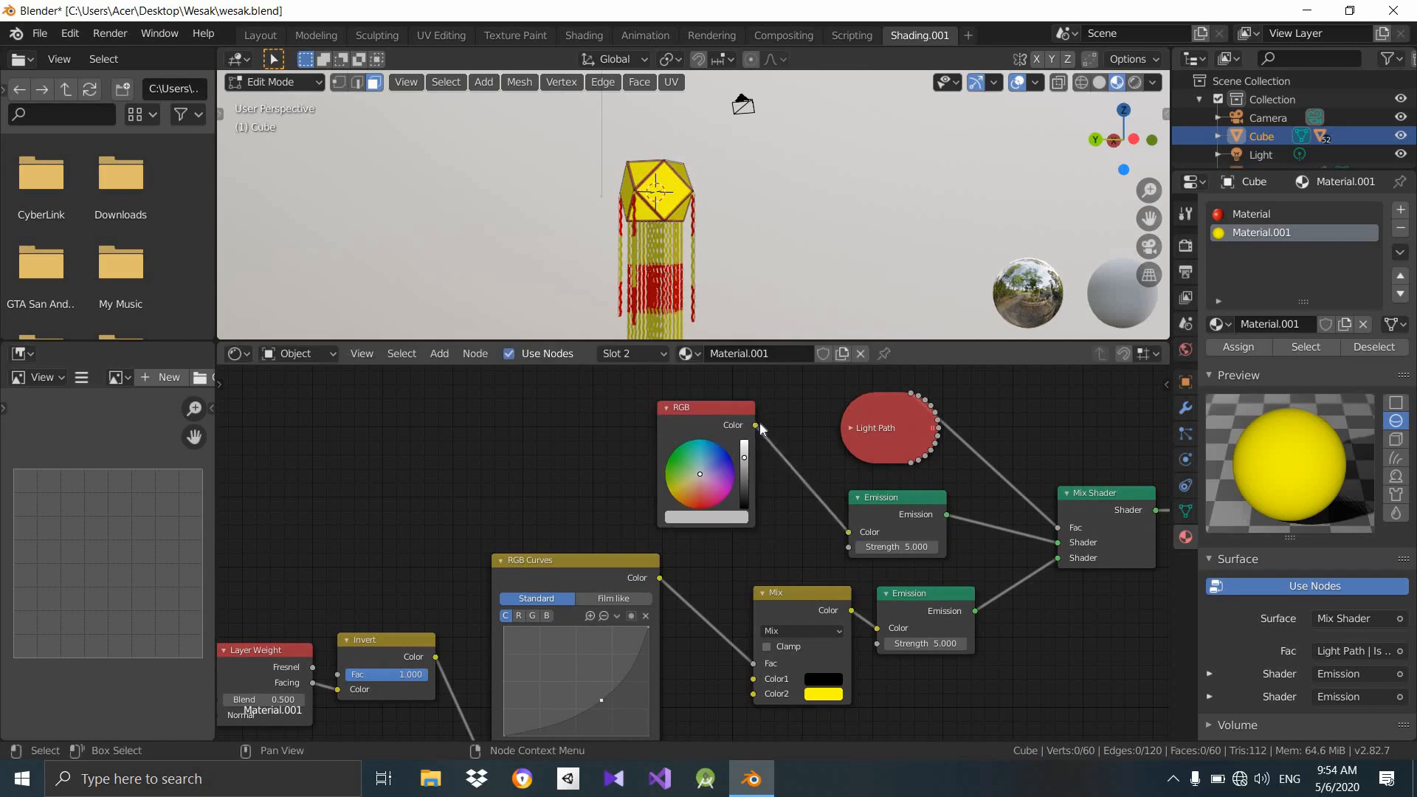
Connect the RGB node's Color output to the Mix node's Color2 input and move the RGB node above RGB Curves.
left_click_drag(753, 694, 755, 425)
left_click_drag(799, 593, 817, 576)
scroll(610, 448, "down", 2)
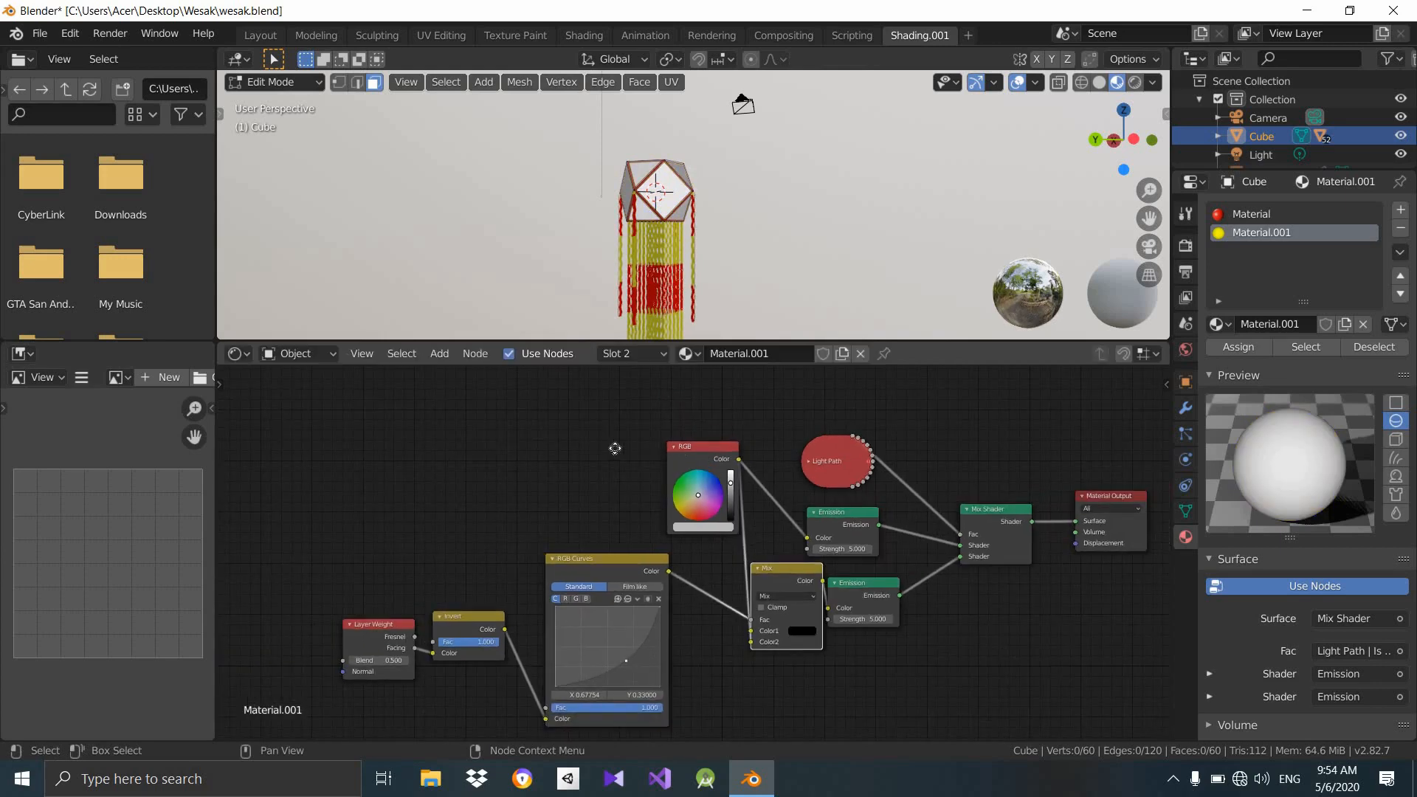
left_click_drag(703, 446, 609, 446)
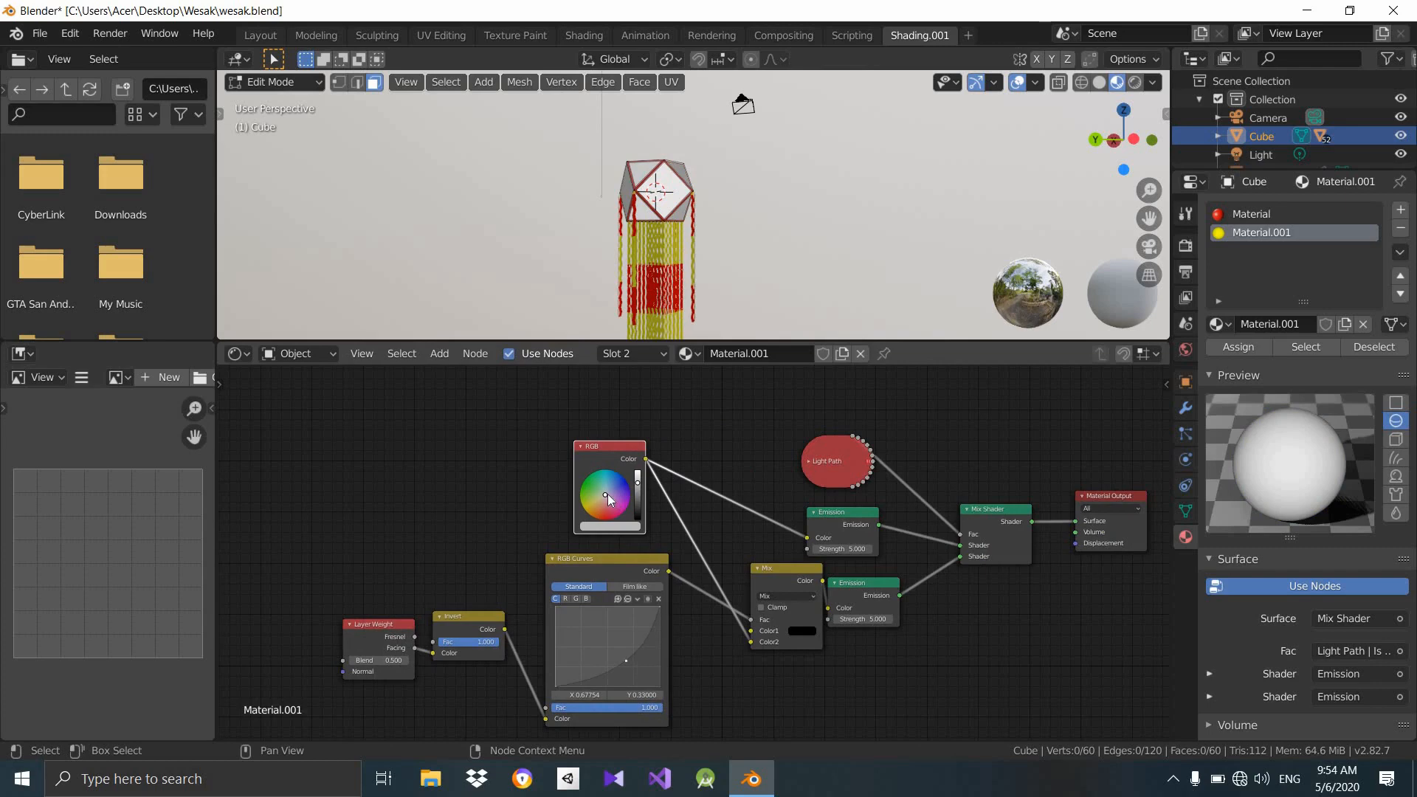
Set the RGB node's colour to yellow on its colour wheel.
left_click_drag(605, 495, 585, 511)
scroll(633, 481, "up", 5)
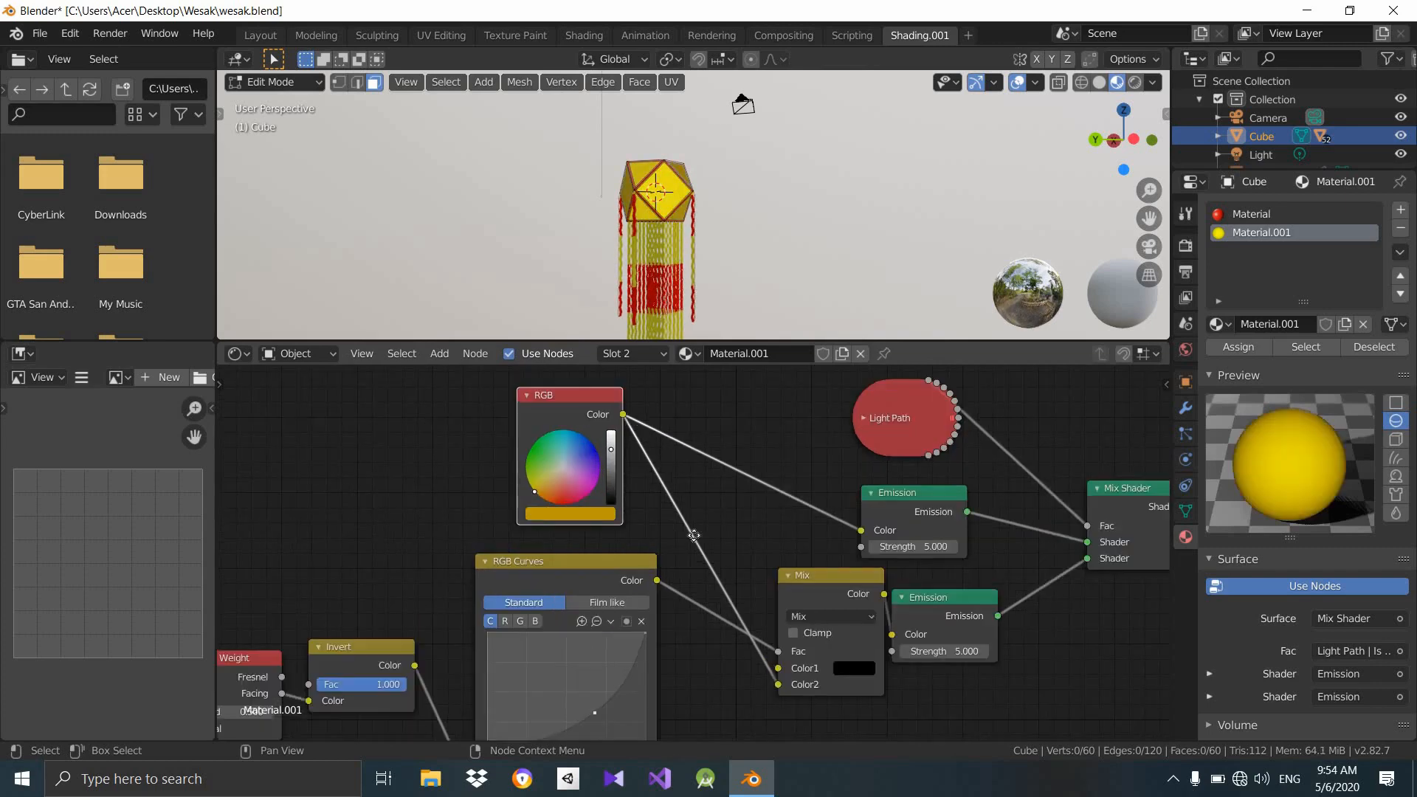
middle_click_drag(692, 534, 796, 612)
middle_click_drag(666, 563, 679, 585)
scroll(680, 586, "up", 1)
mouse_move(646, 594)
left_mouse_down()
mouse_move(644, 551)
mouse_move(698, 562)
mouse_move(677, 600)
mouse_move(644, 596)
left_mouse_up()
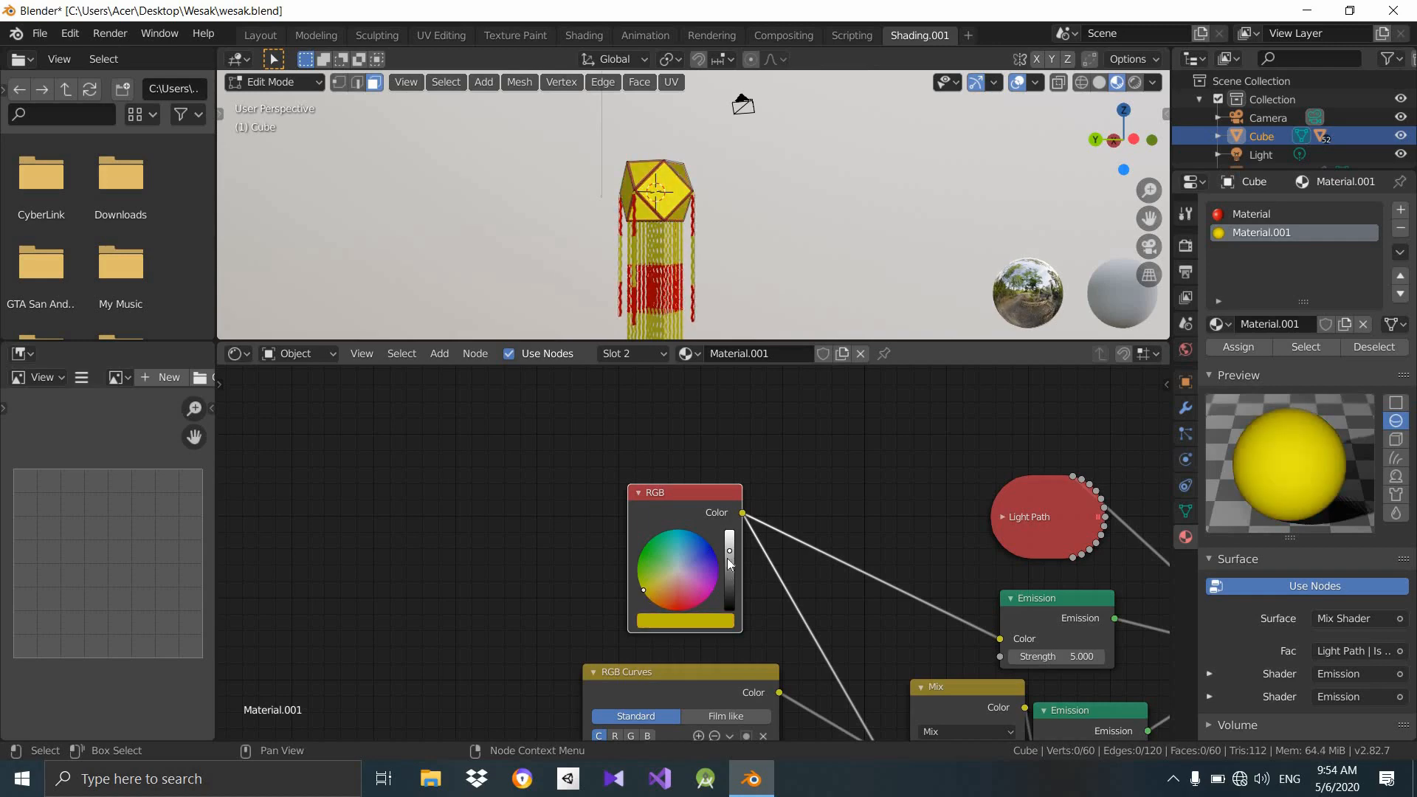
Raise the brightness of the RGB node's yellow to maximum and check the lantern panels from several angles.
left_click_drag(729, 551, 728, 531)
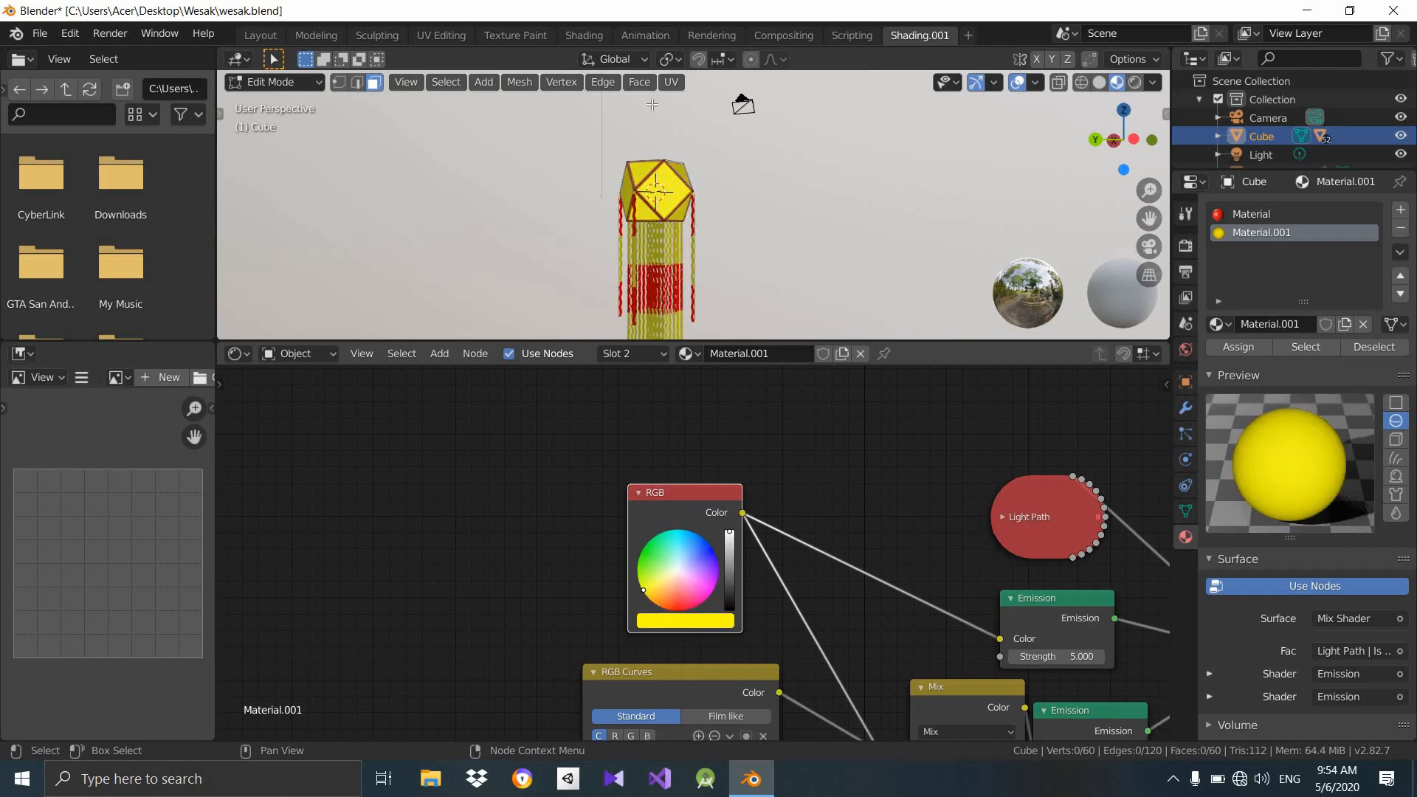
scroll(651, 104, "up", 5)
middle_click_drag(708, 263, 756, 289)
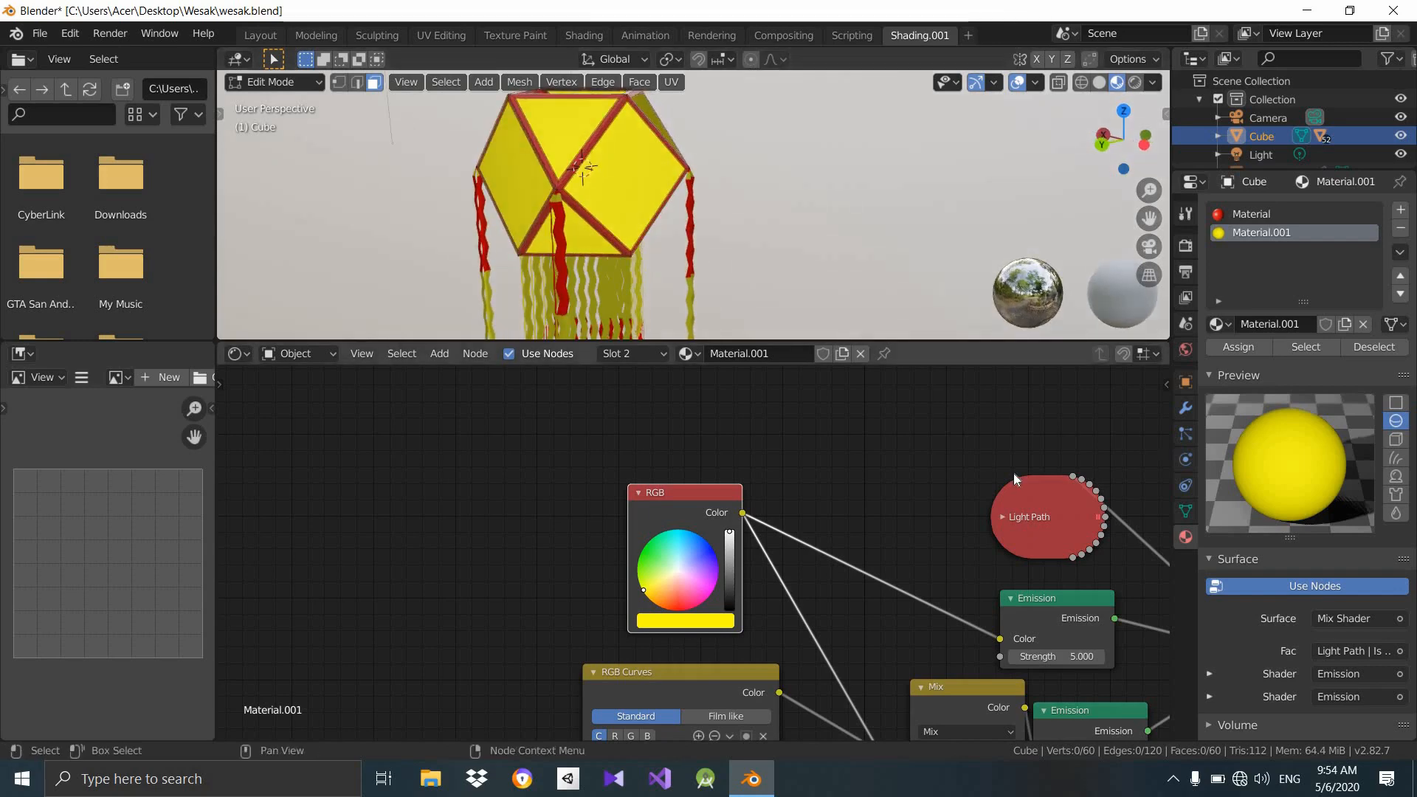
scroll(1014, 475, "down", 3)
middle_click_drag(863, 427, 976, 436)
middle_click_drag(637, 197, 692, 180)
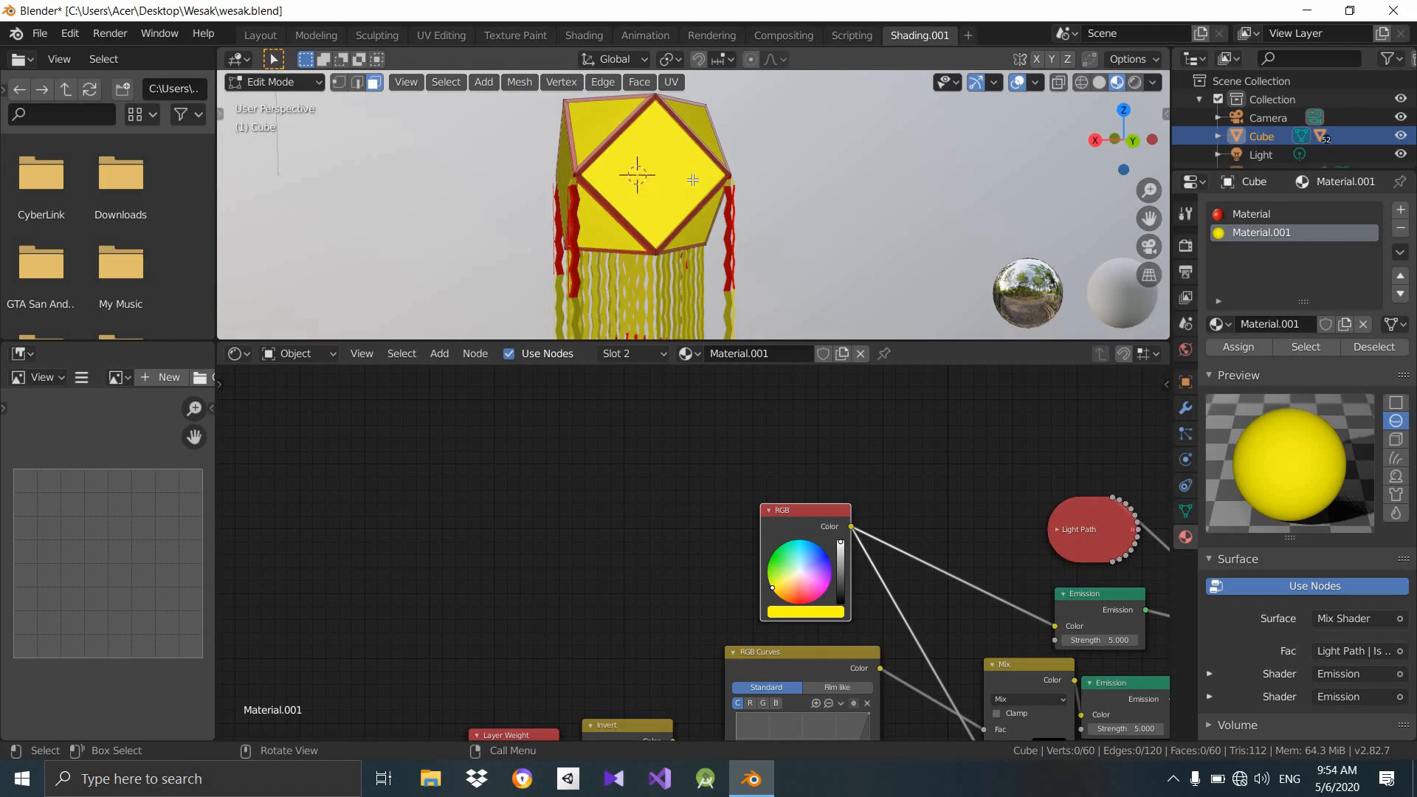
scroll(762, 208, "down", 4)
scroll(762, 208, "up", 4)
middle_click_drag(762, 209, 656, 218)
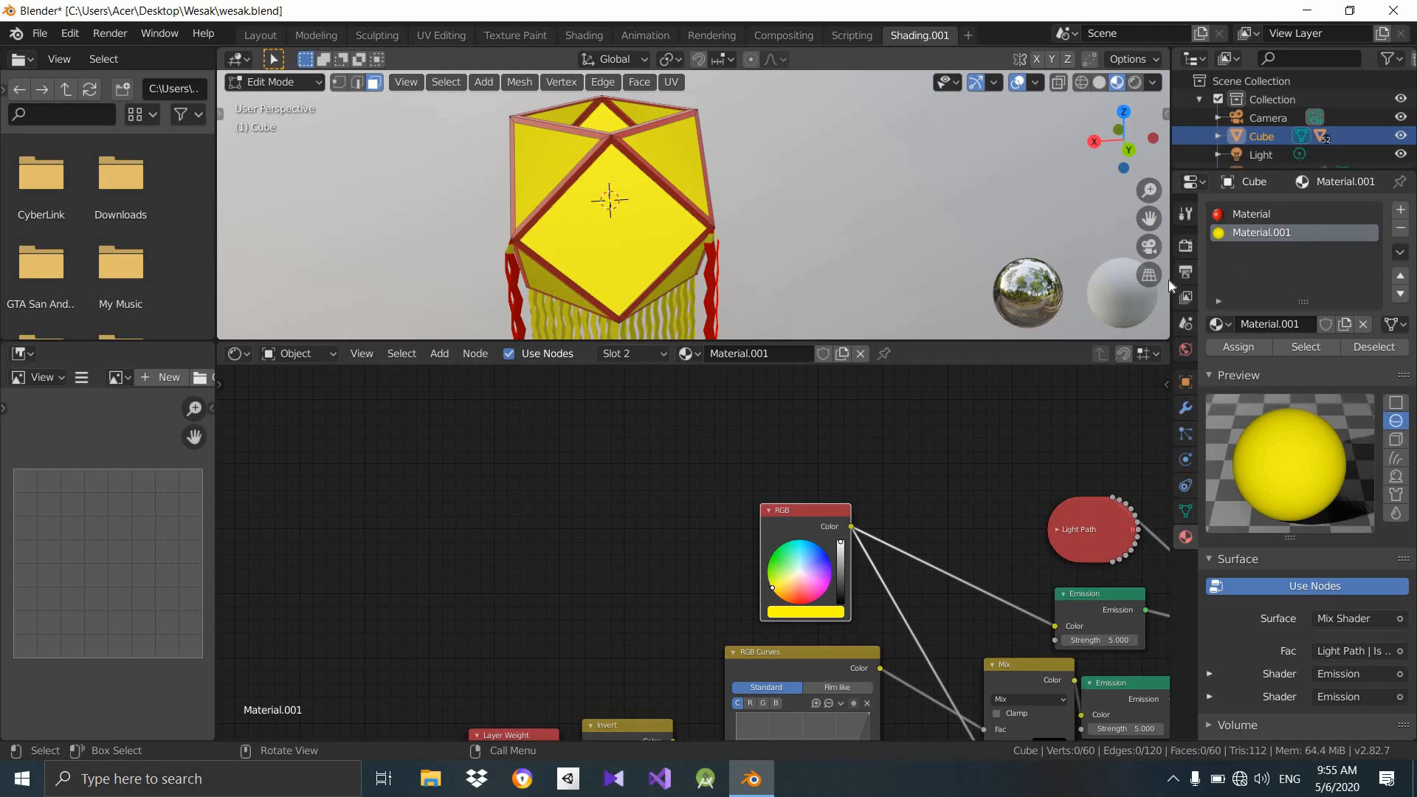
Switch to the red frame's material and delete its Principled BSDF node.
left_click(1243, 213)
middle_click_drag(817, 506, 764, 501)
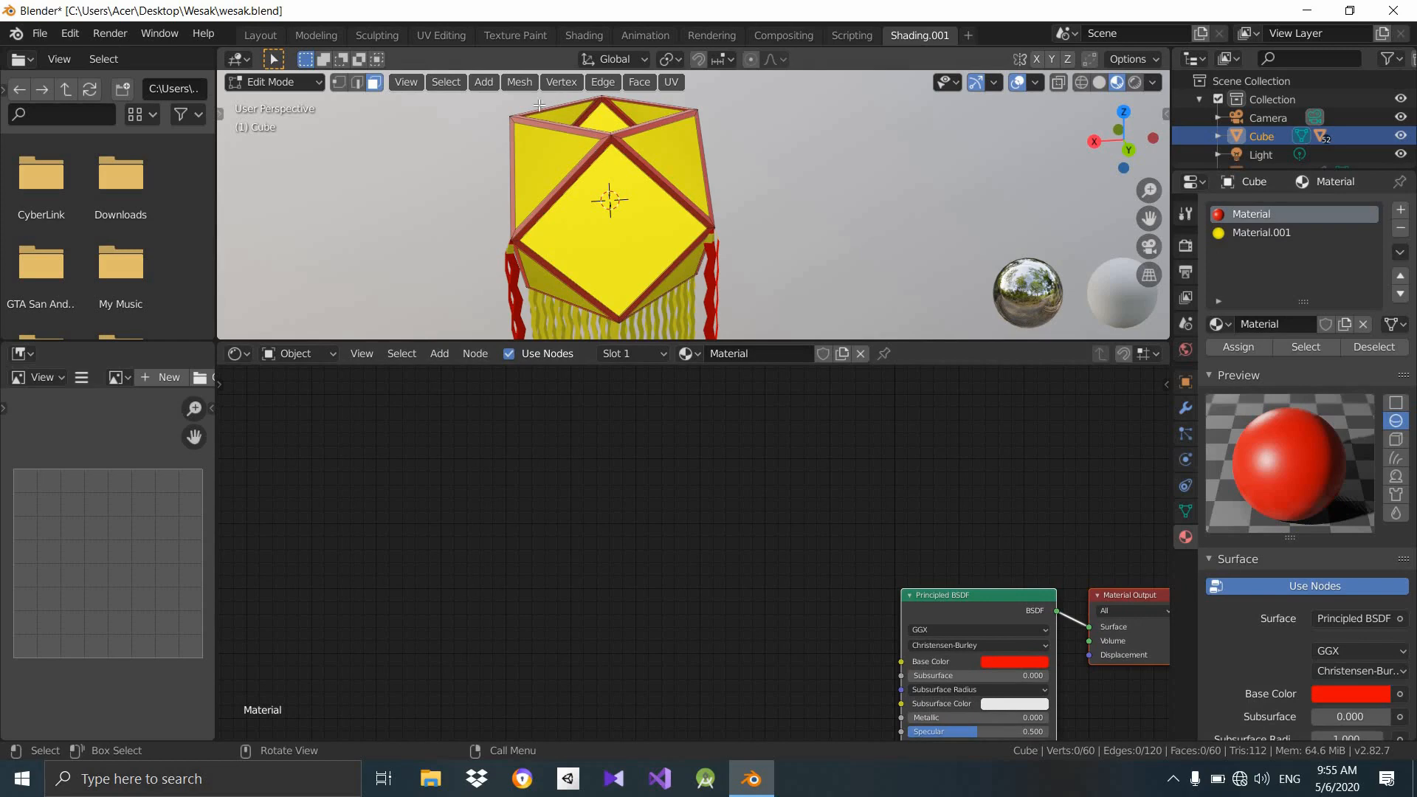
left_click_drag(975, 594, 790, 480)
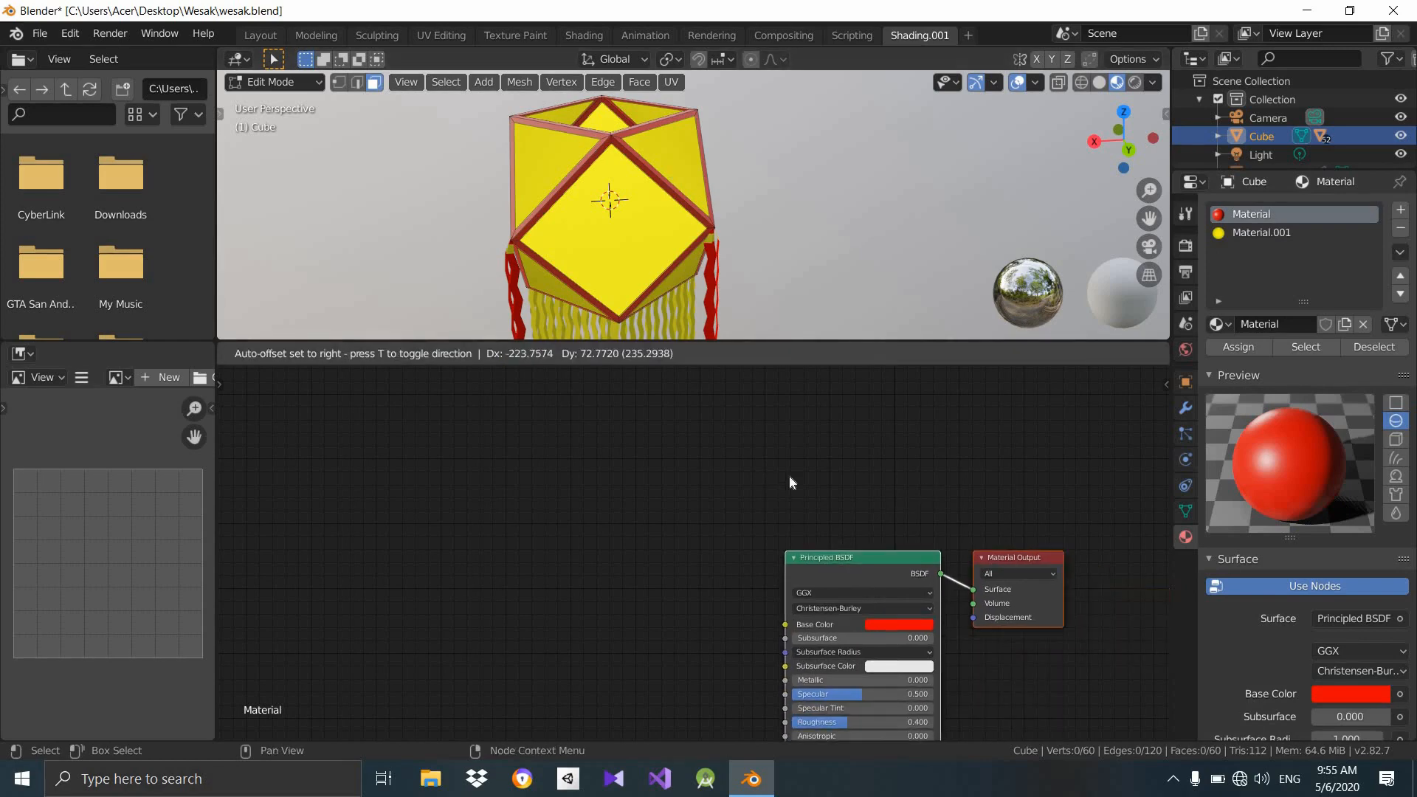
left_click_drag(896, 528, 896, 528)
left_click(782, 479)
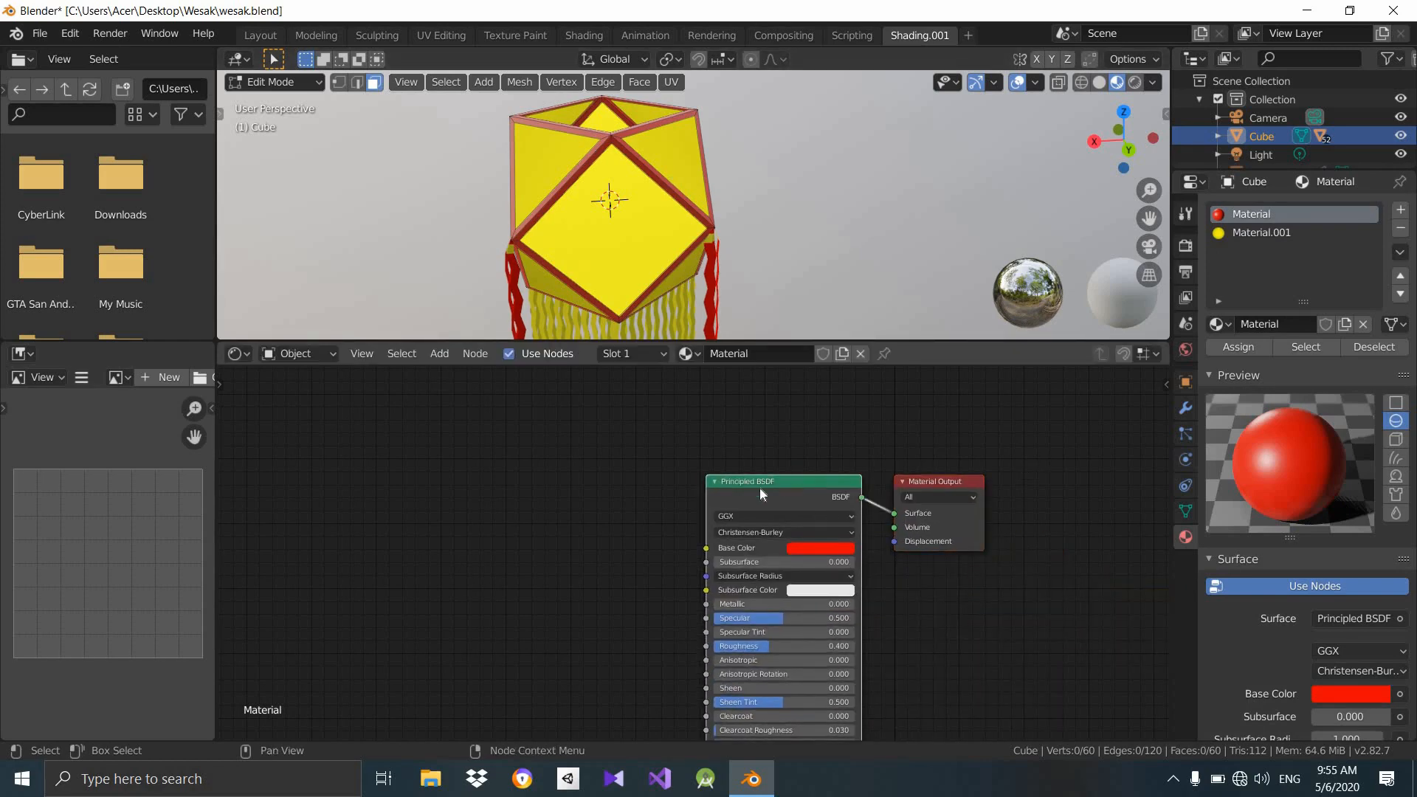
key("x")
Add an Emission node just before the Material Output node of the frame material.
key("shift+a")
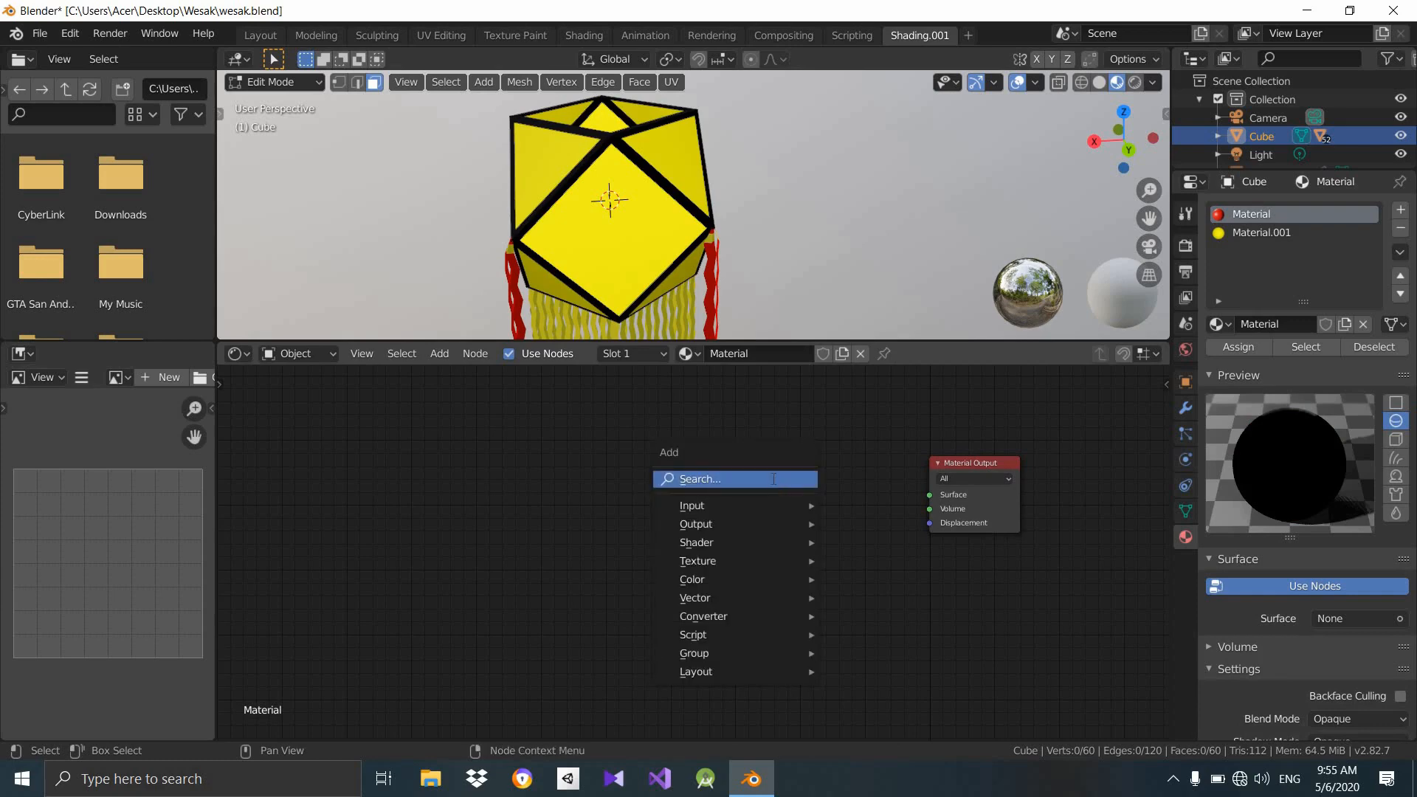
left_click(772, 478)
type("emi")
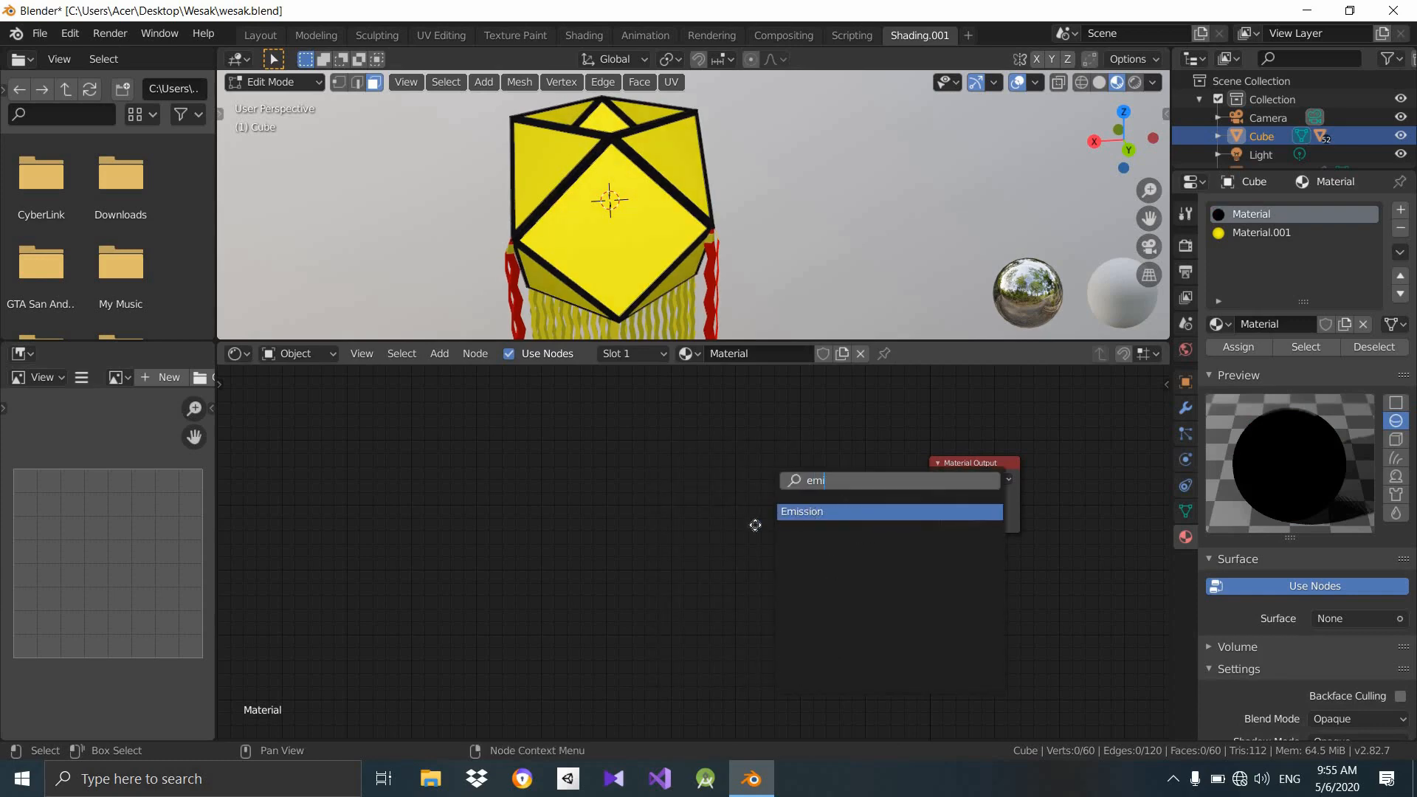
key("Return")
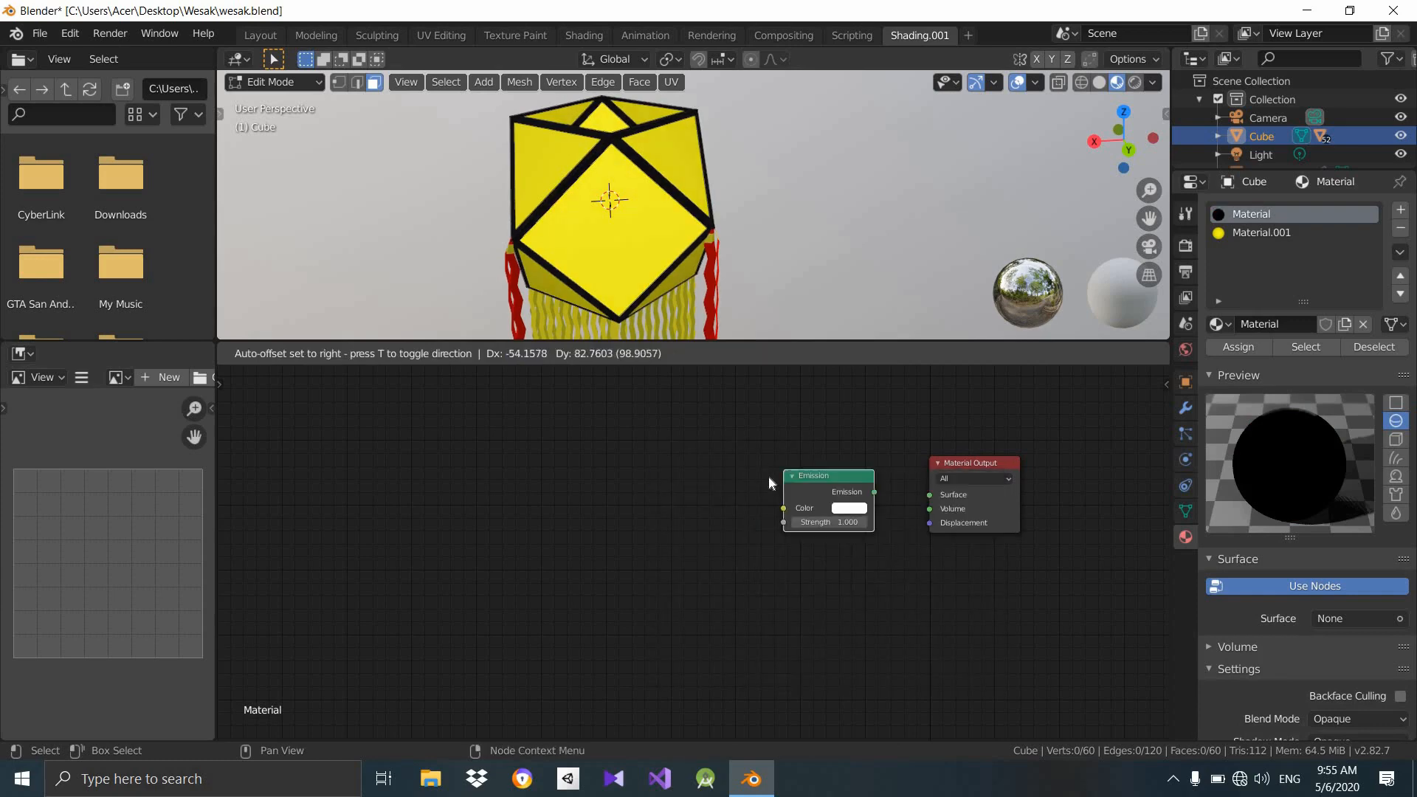
left_click(764, 435)
Set the Emission colour to pure red and connect its Emission output to the Material Output's Surface input.
left_click(824, 511)
left_click(859, 419)
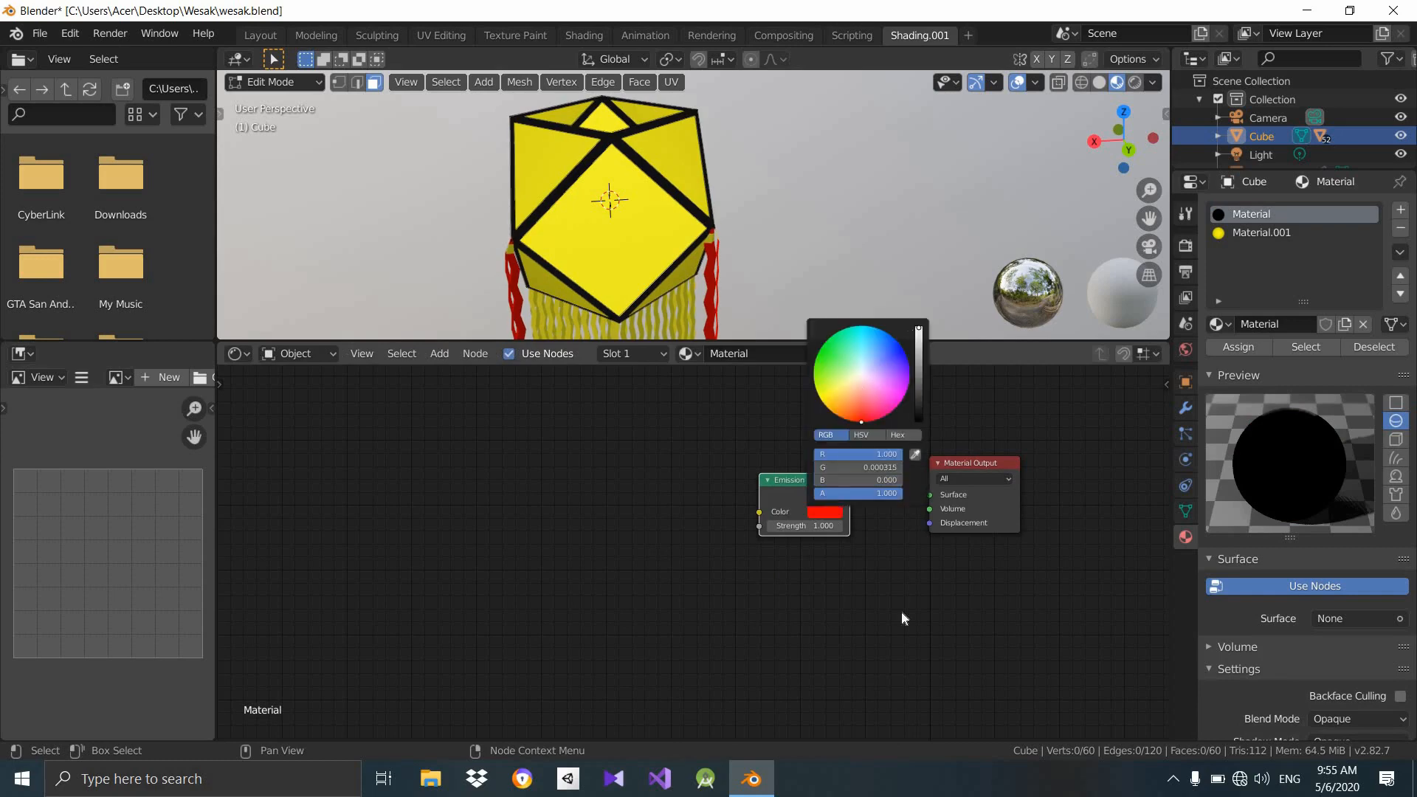
left_click_drag(850, 496, 929, 495)
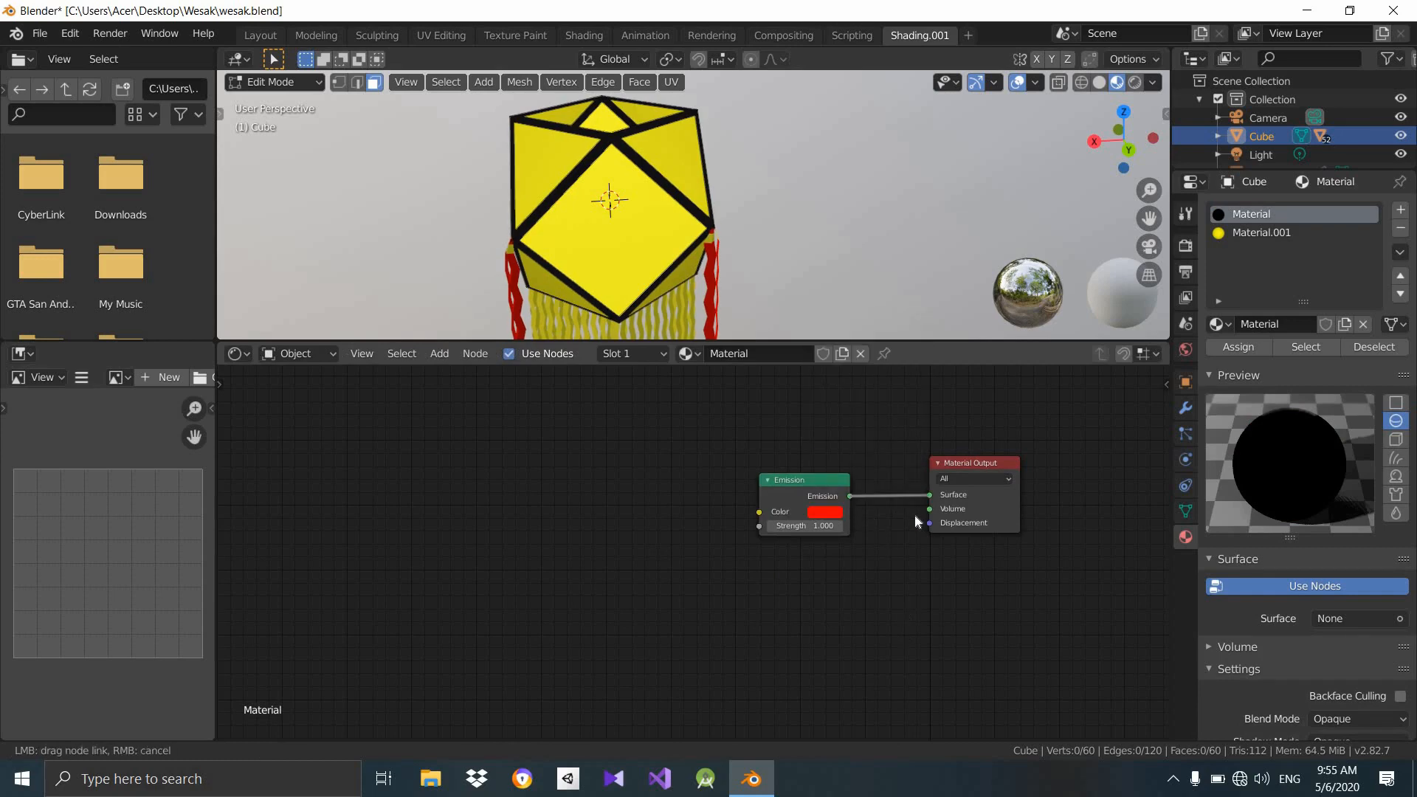
Try strengths of 3 and 2 on the red Emission node, and set it back to 1.
left_click(791, 524)
type("3")
key("Return")
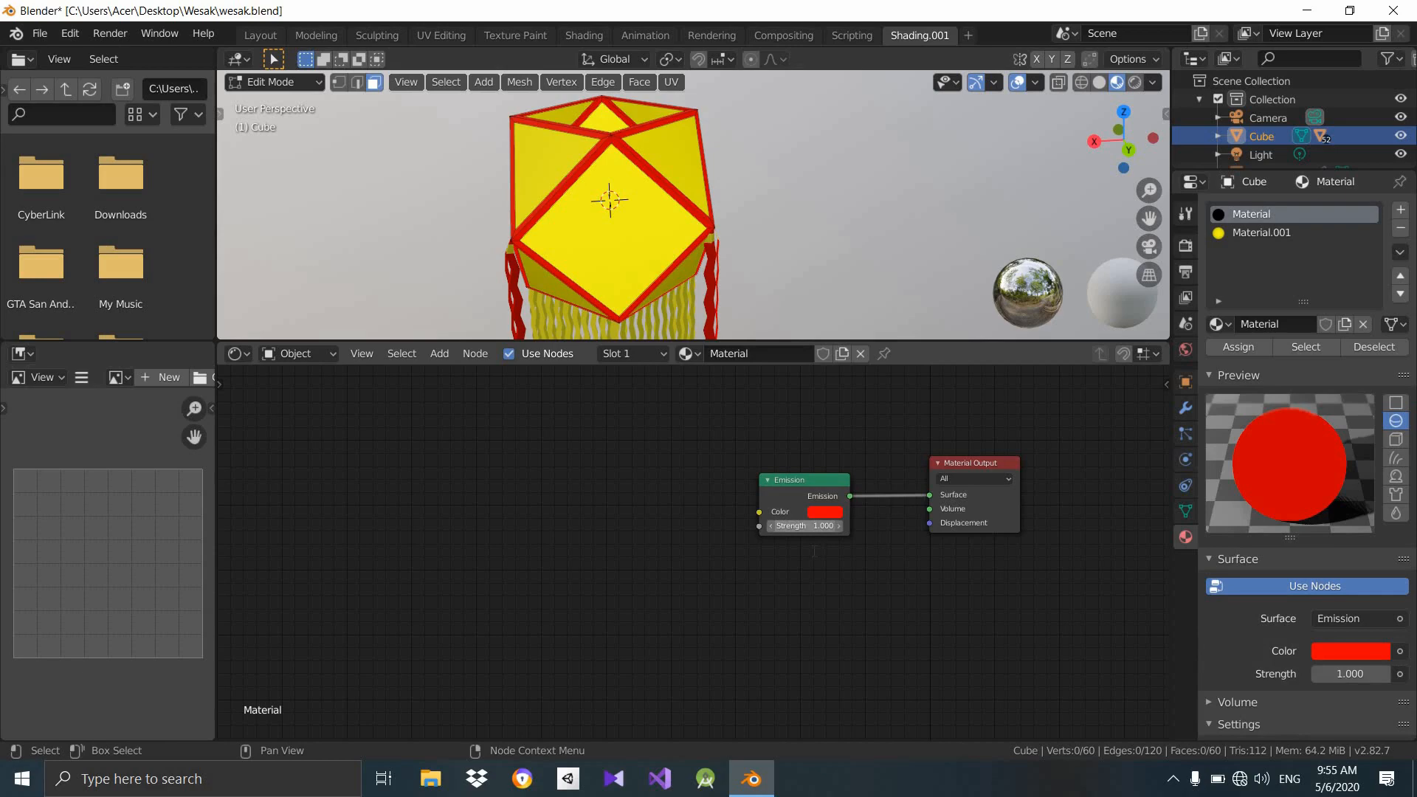
middle_click_drag(808, 371, 756, 348)
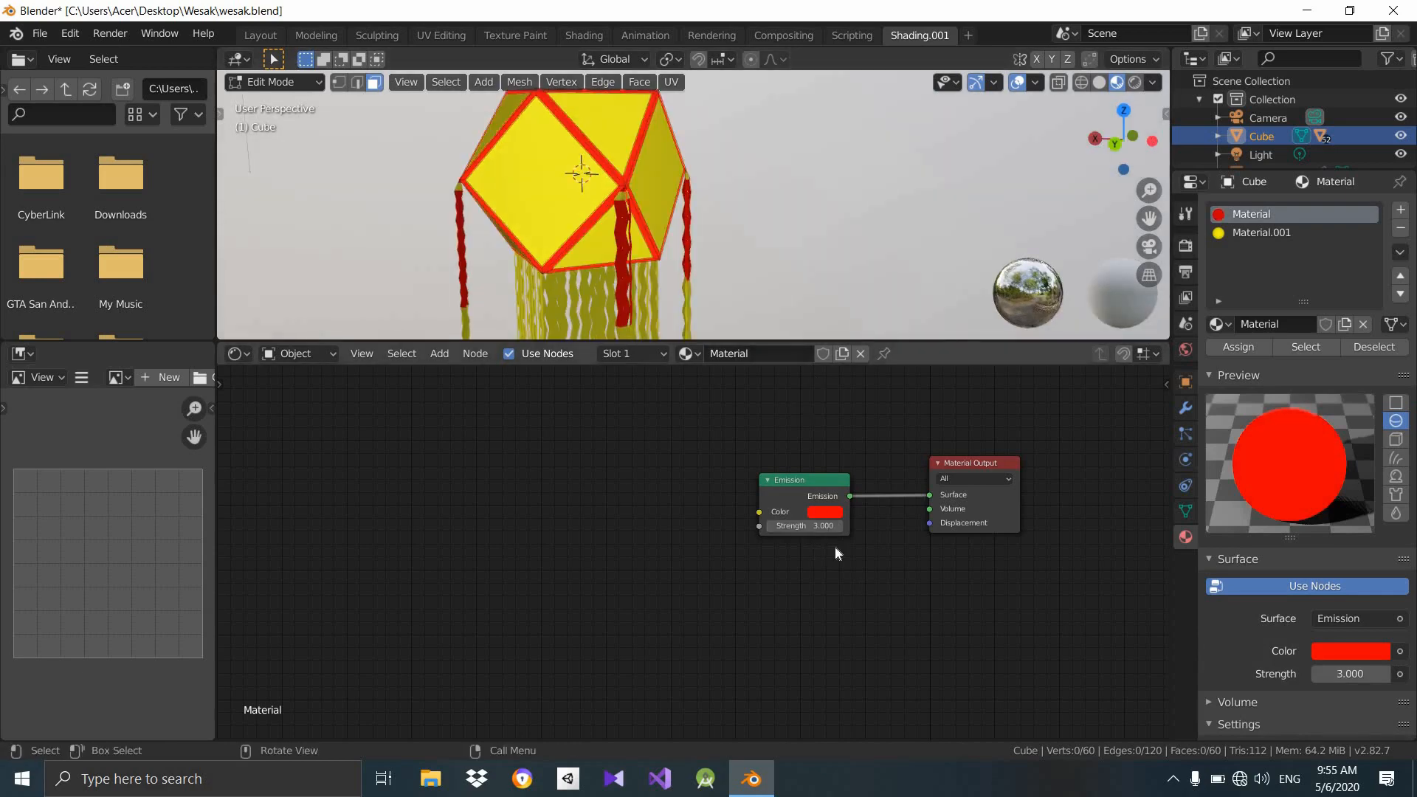
left_click(791, 525)
type("2")
key("Return")
left_click(780, 528)
type("1")
key("Return")
Select a yellow diamond panel on the lantern body.
scroll(714, 158, "down", 3)
middle_click_drag(657, 199, 688, 174)
left_click(665, 174)
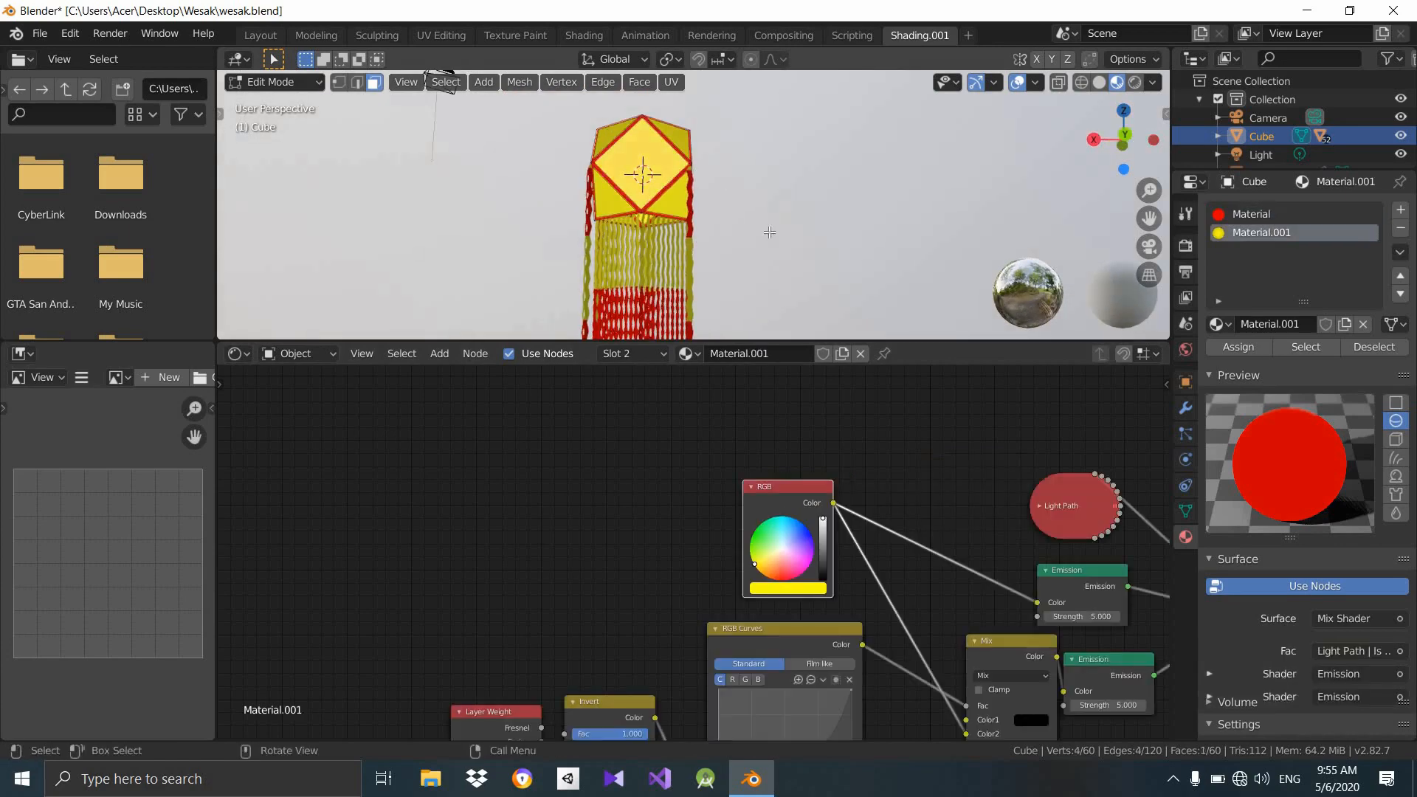
middle_click_drag(768, 231, 835, 275)
scroll(645, 228, "up", 3)
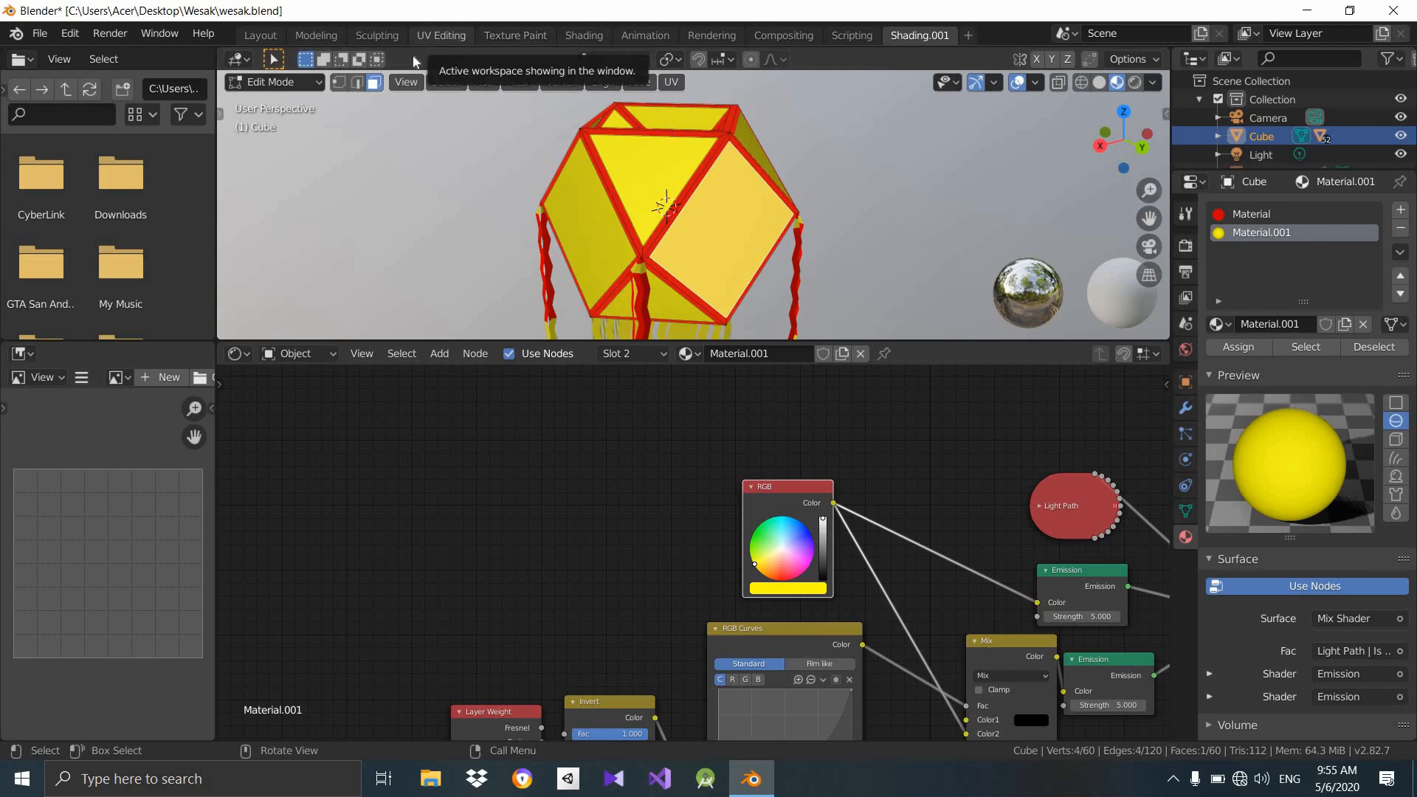
Add a new general UV Editing workspace to the project.
left_click(438, 37)
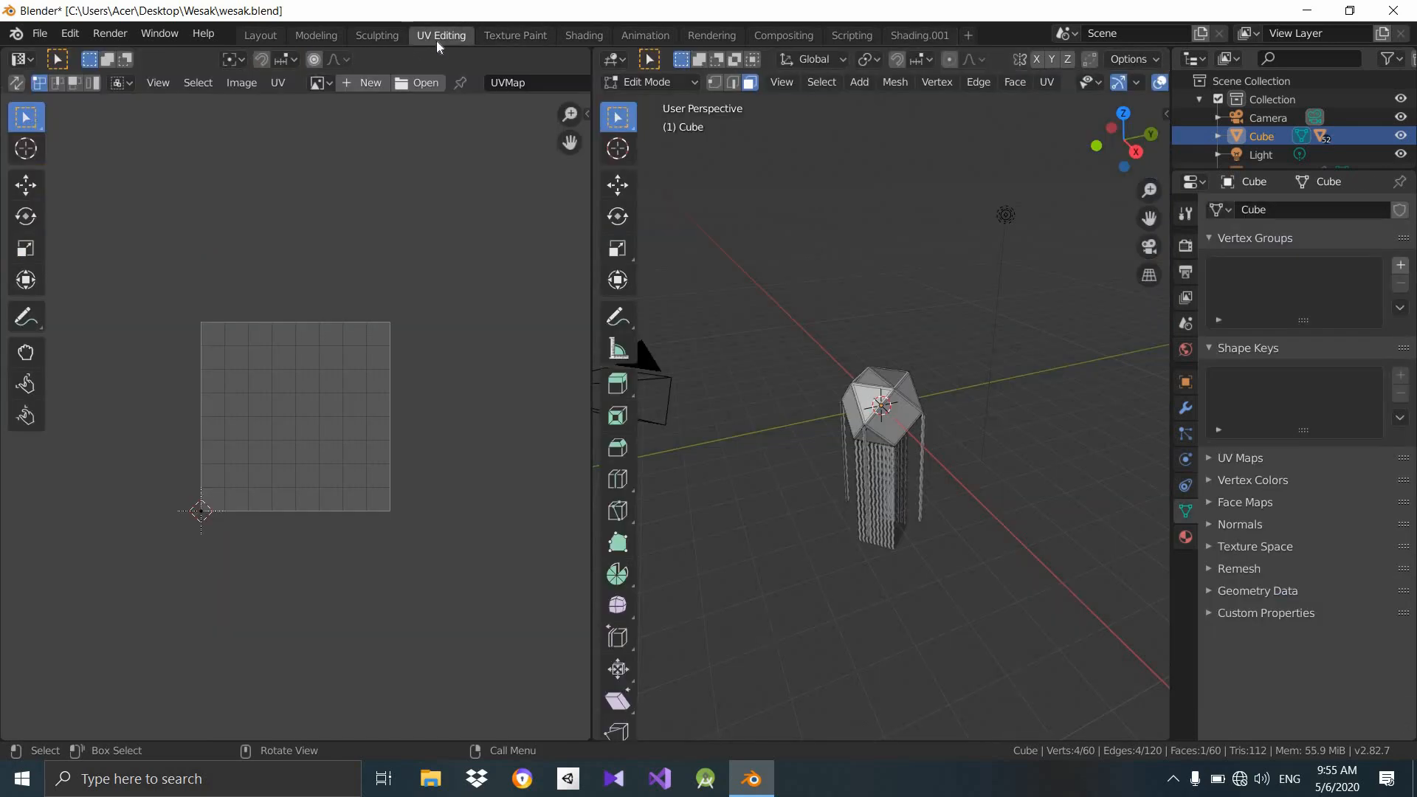
left_click(966, 37)
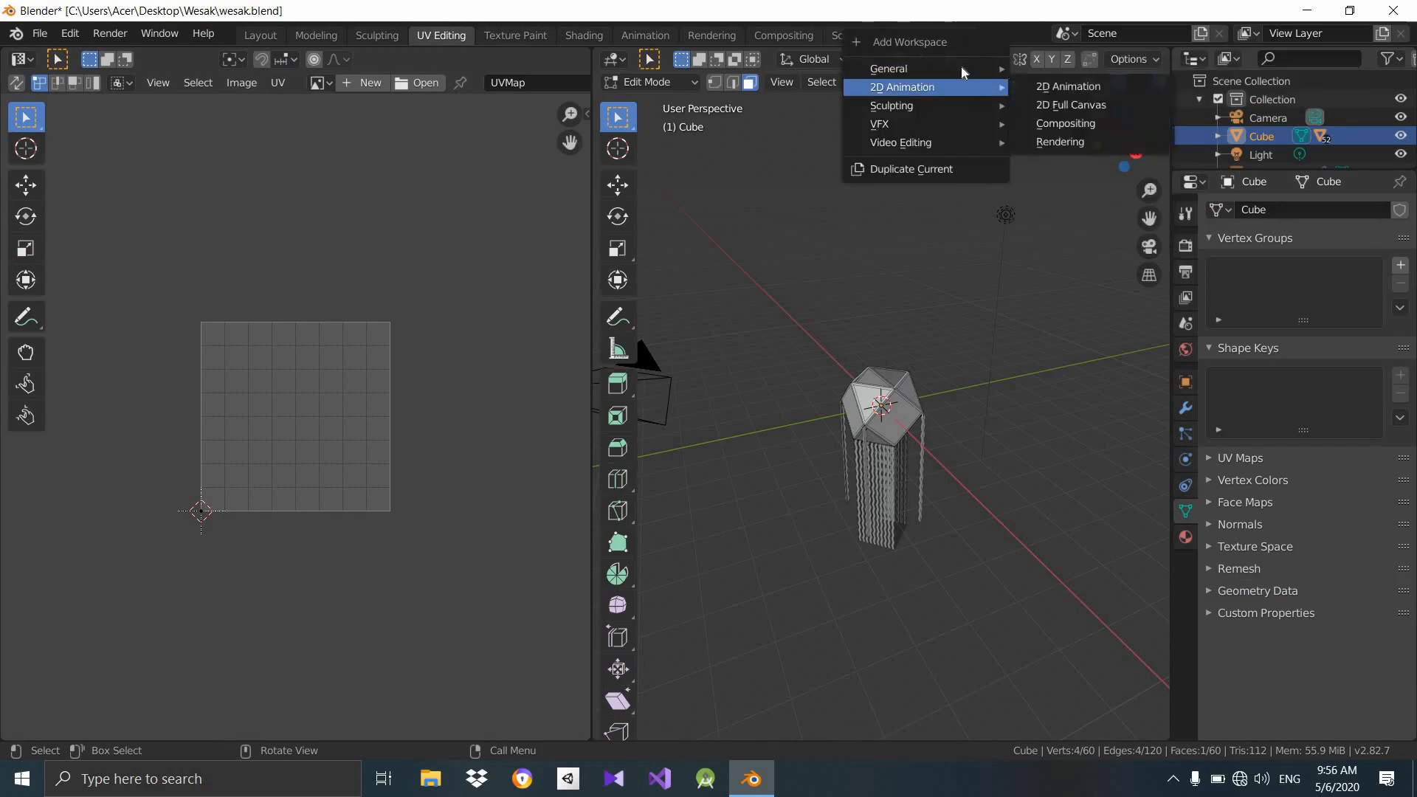
mouse_move(963, 70)
left_click(1058, 233)
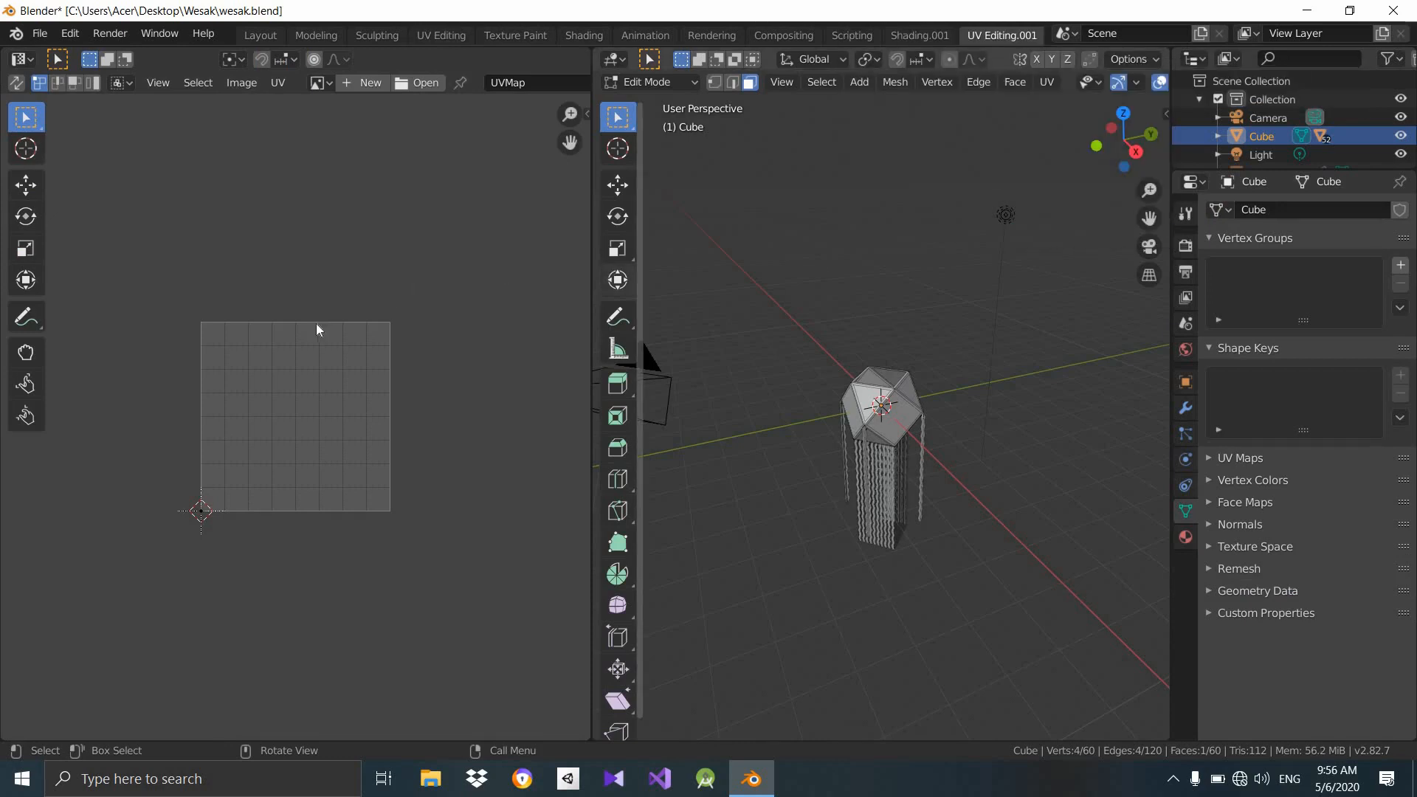
Select one diamond panel of the lantern body and unwrap its UVs with the standard Unwrap.
scroll(267, 390, "up", 3)
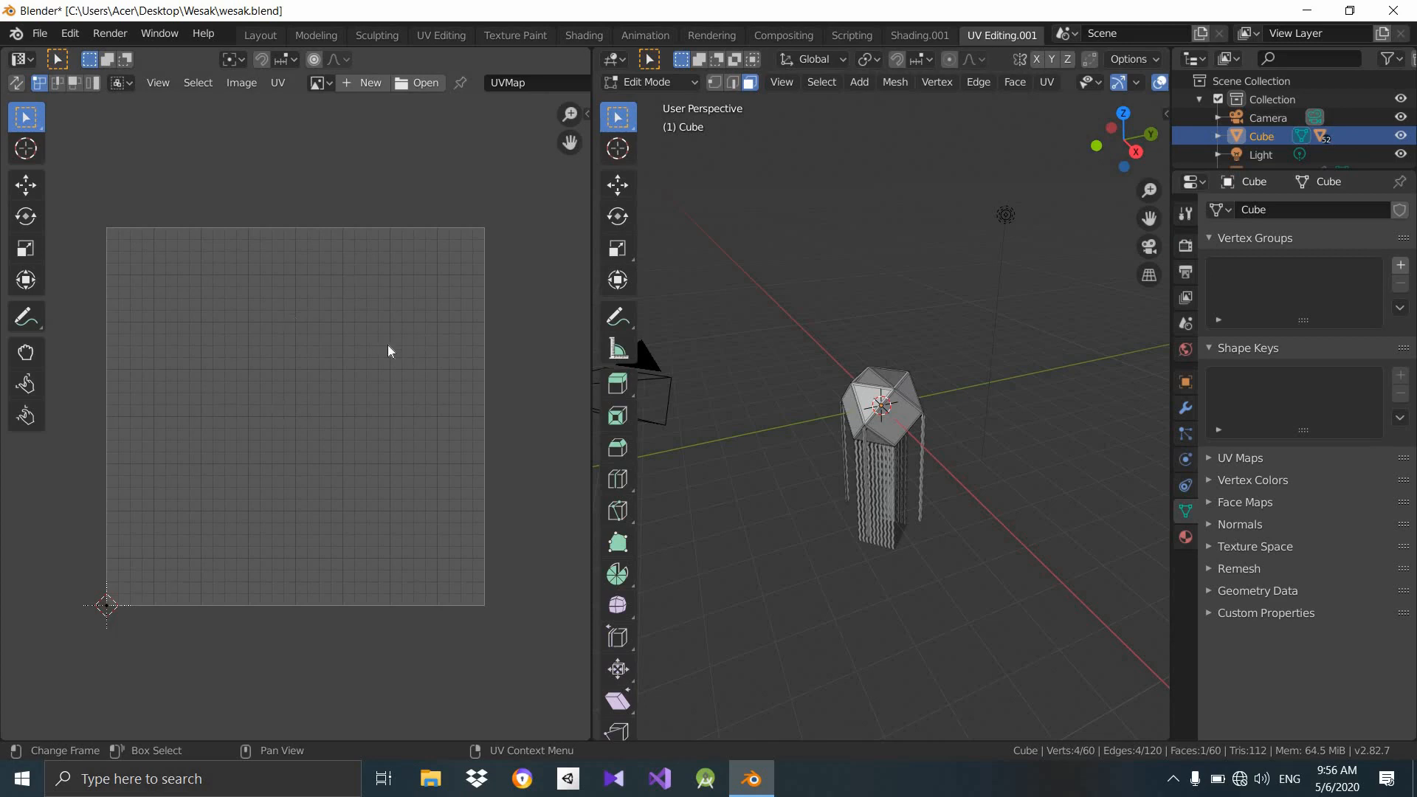
scroll(871, 417, "up", 6)
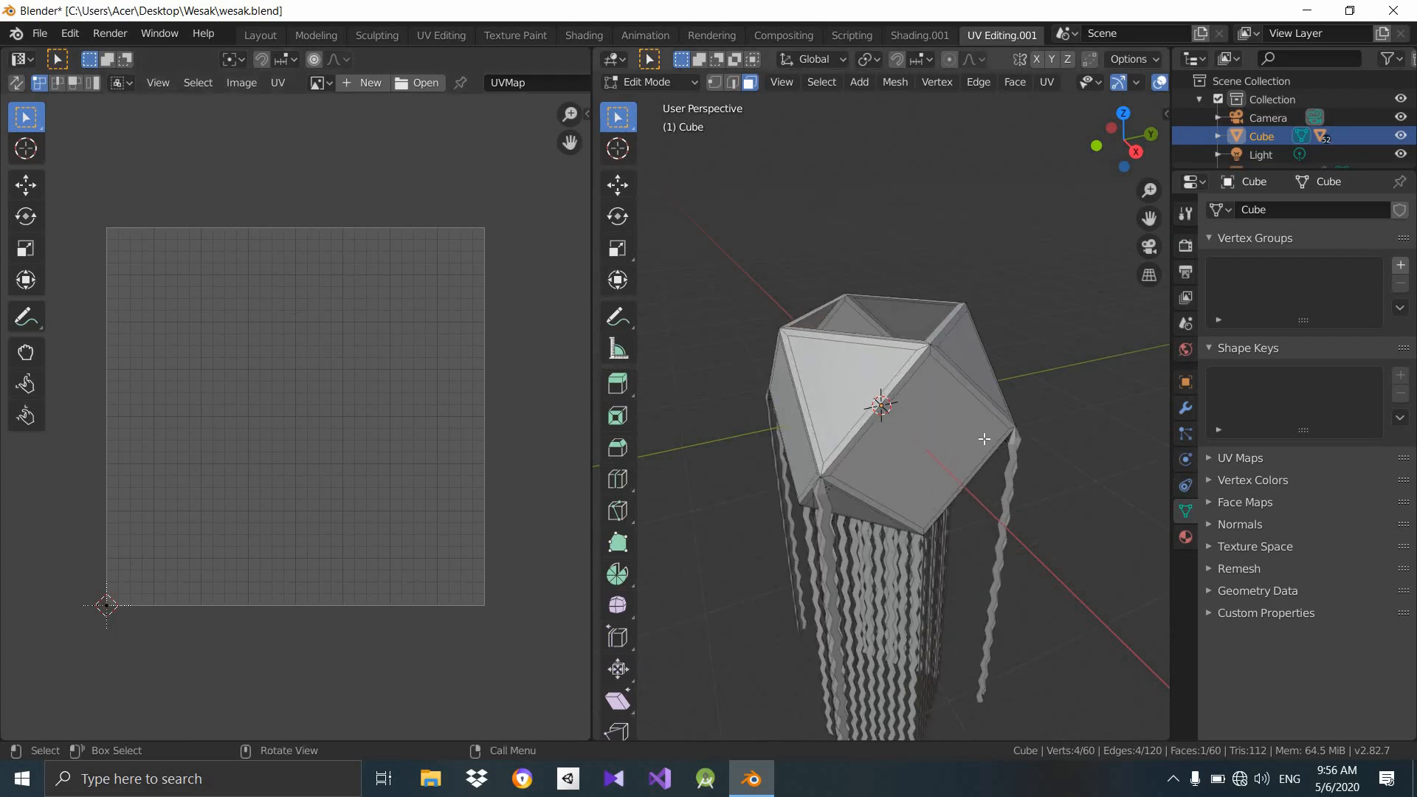
left_click(990, 428)
middle_click_drag(990, 427, 936, 329)
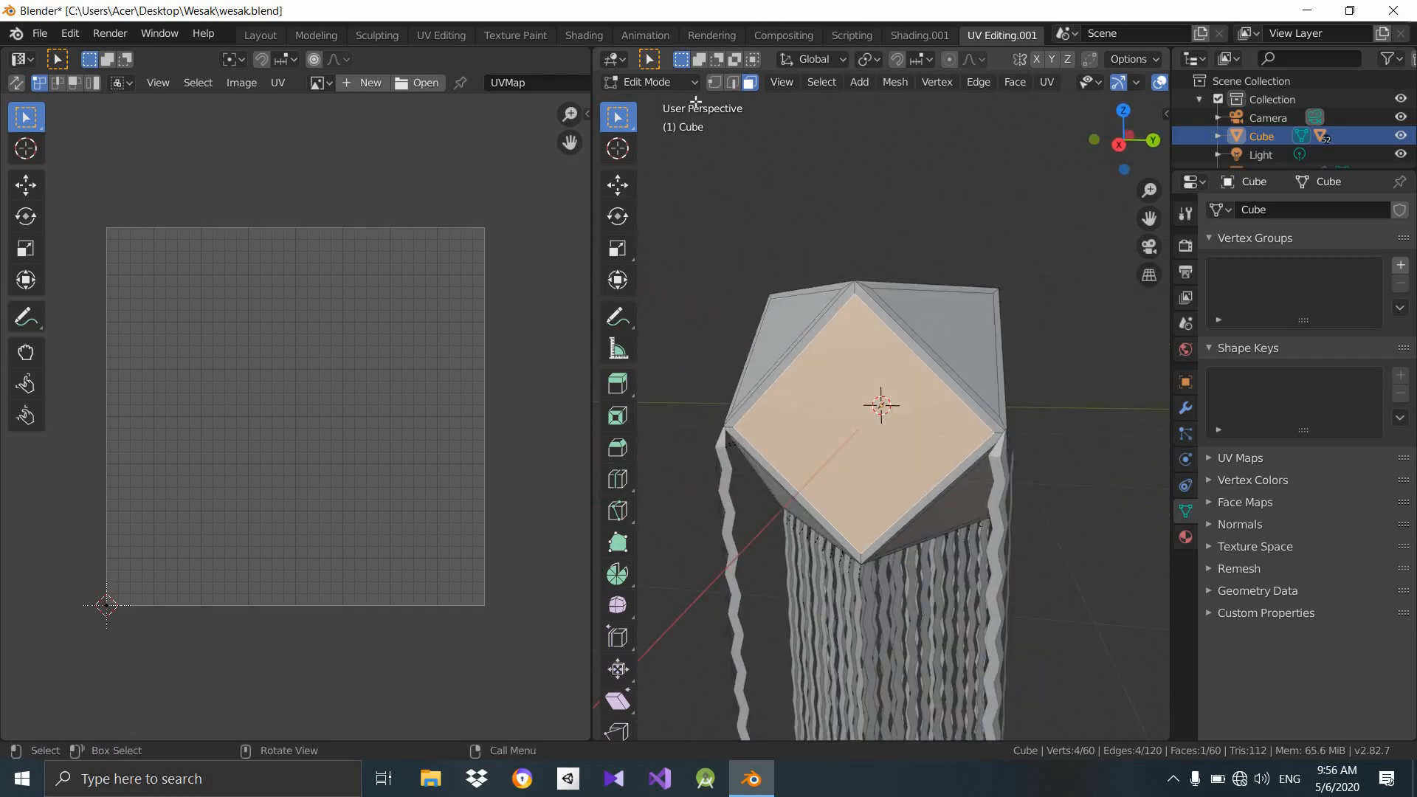
left_click(652, 82)
key("u")
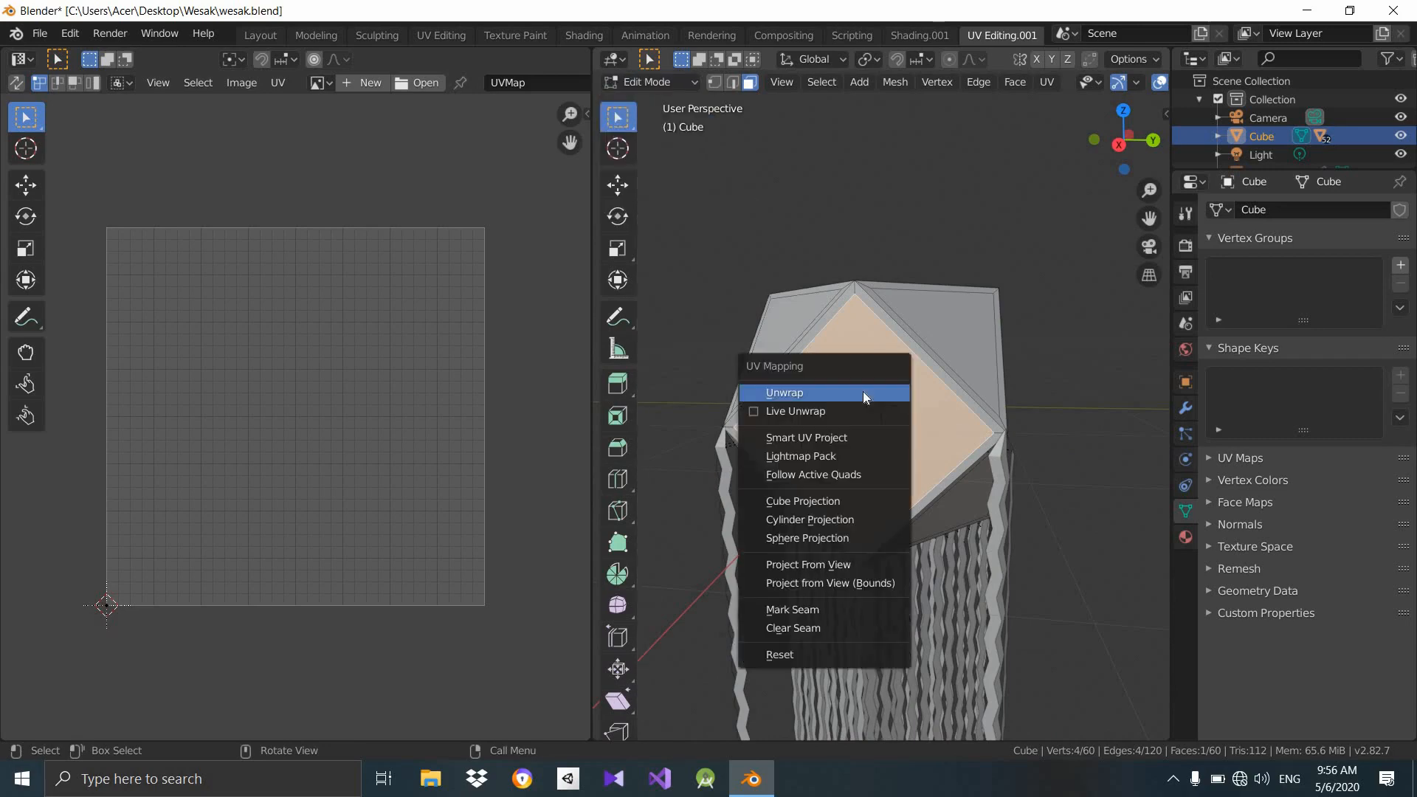
left_click(861, 391)
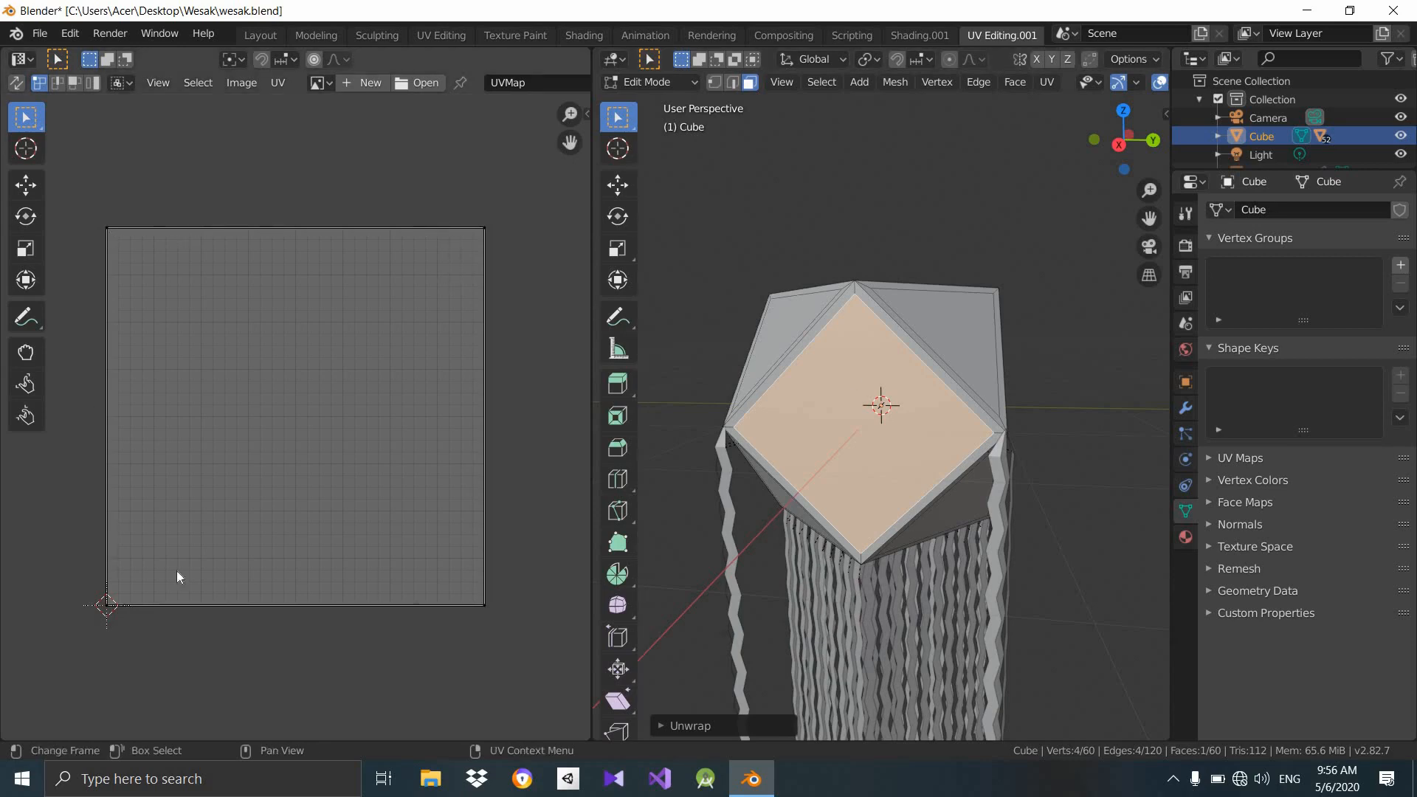
Select the next diamond panel around the lantern body and unwrap it separately.
middle_click_drag(949, 480, 999, 472)
left_click(910, 443)
middle_click_drag(909, 443, 846, 375)
key("u")
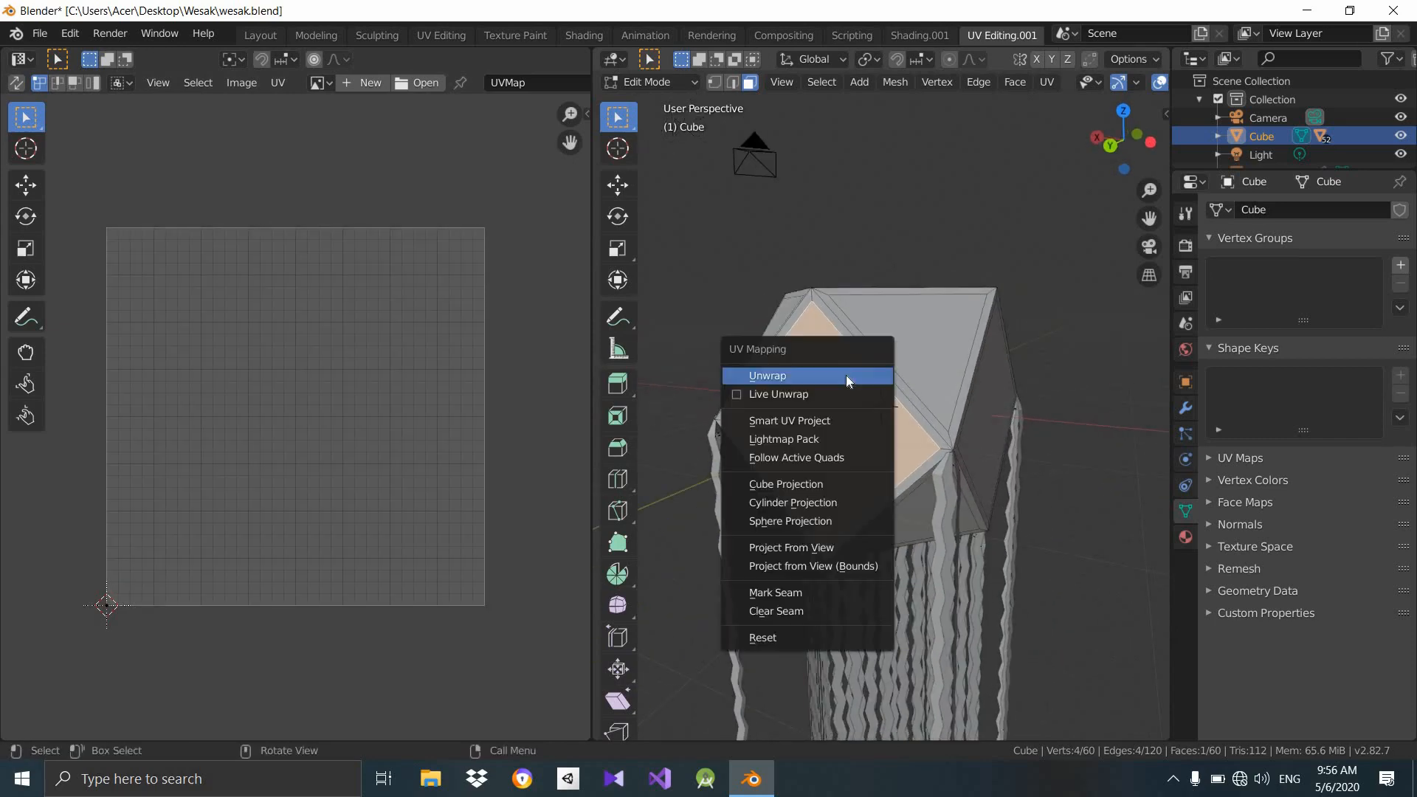
left_click(846, 375)
Unwrap the two remaining diamond panels on the lantern's other sides one at a time.
middle_click_drag(924, 407, 909, 358)
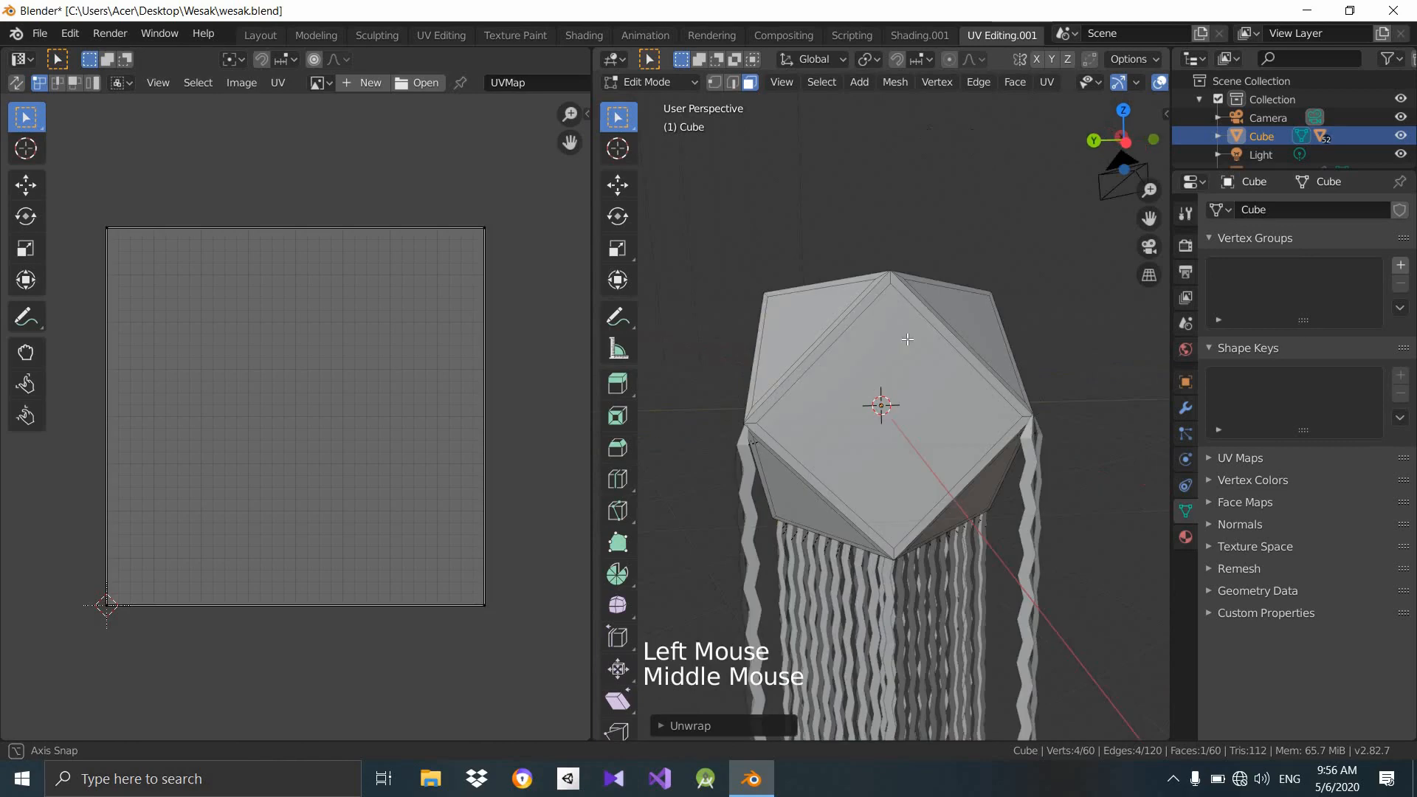
left_click(909, 357)
key("u")
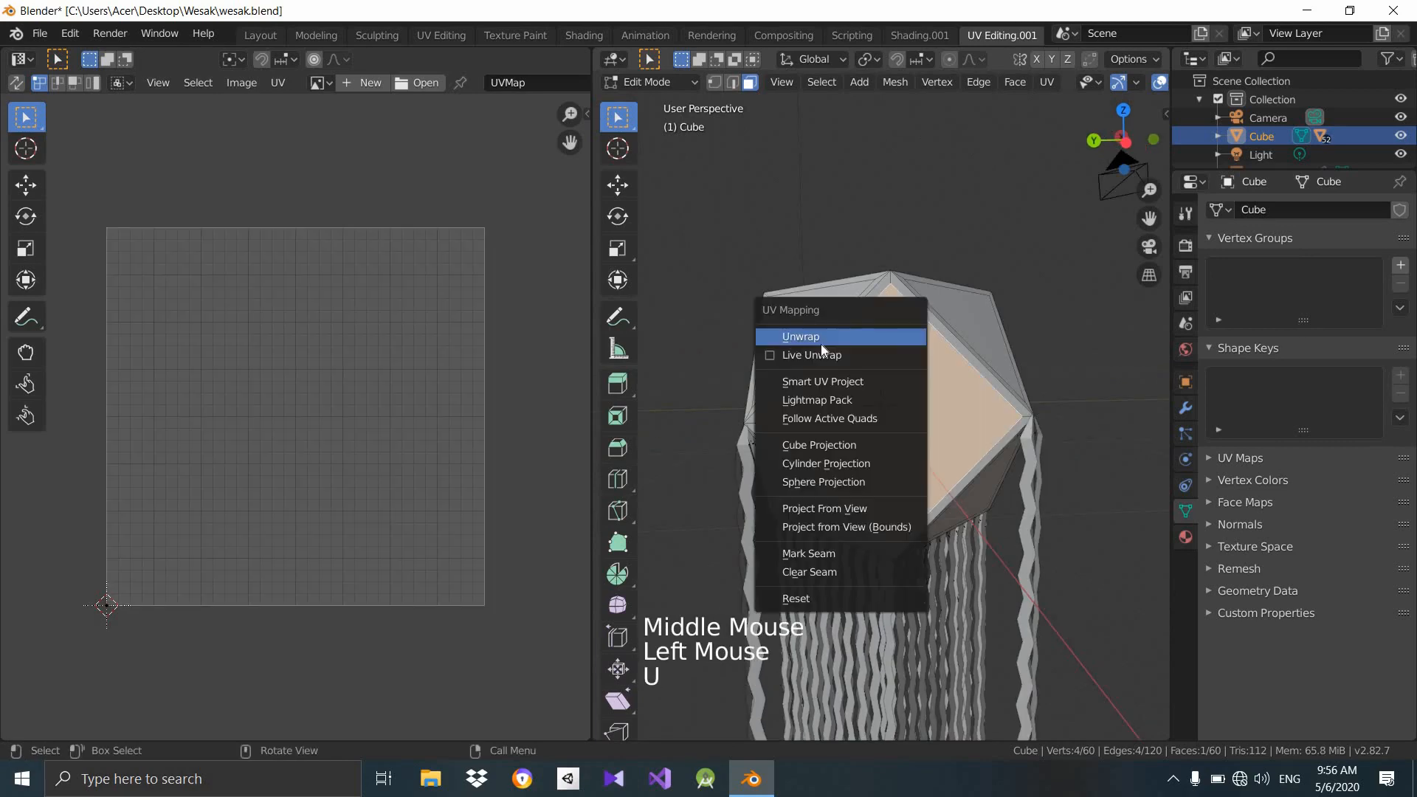
left_click(820, 341)
middle_click_drag(820, 341, 793, 403)
left_click(889, 391)
key("u")
left_click(963, 391)
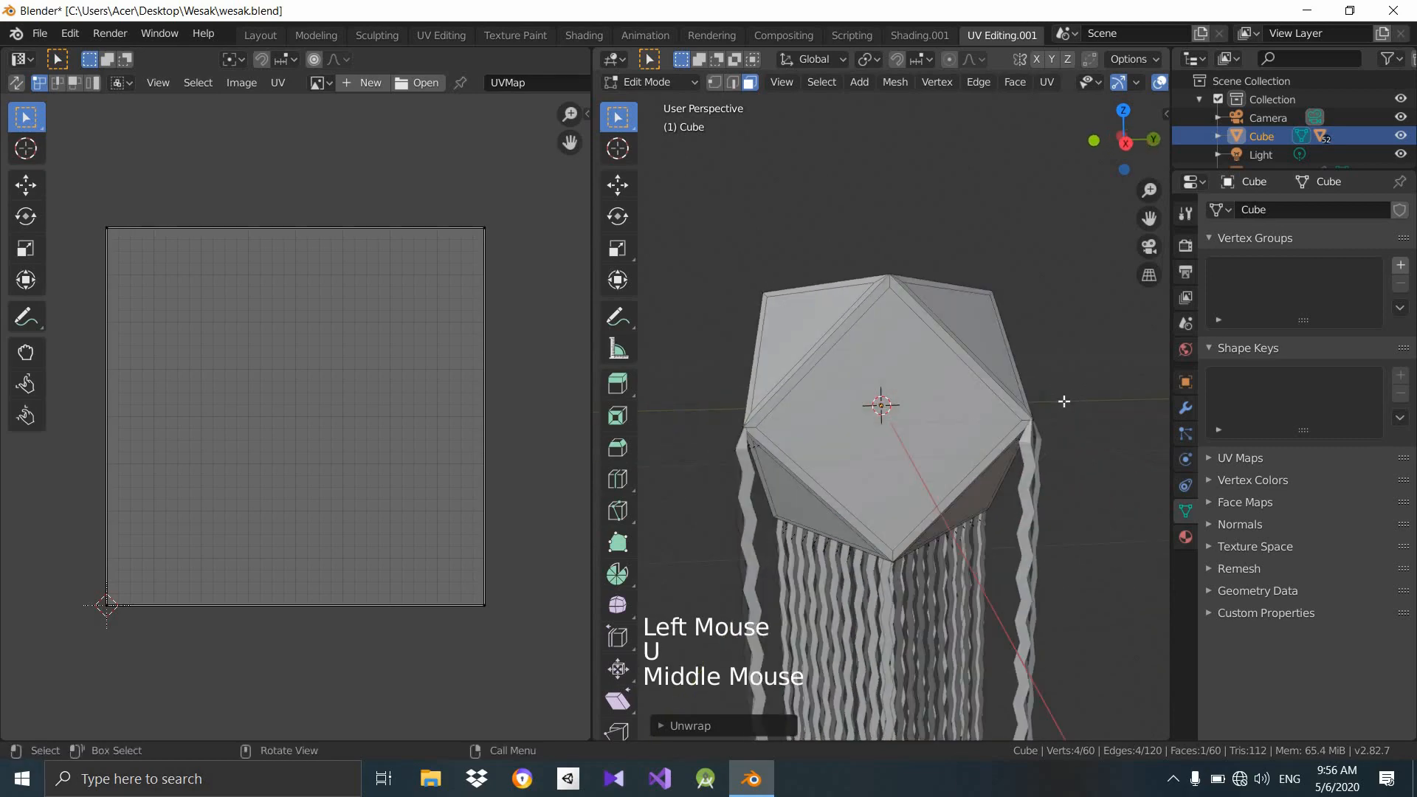
Select all four diamond panels around the lantern body together.
left_click(1013, 401)
middle_click_drag(1024, 400, 982, 396)
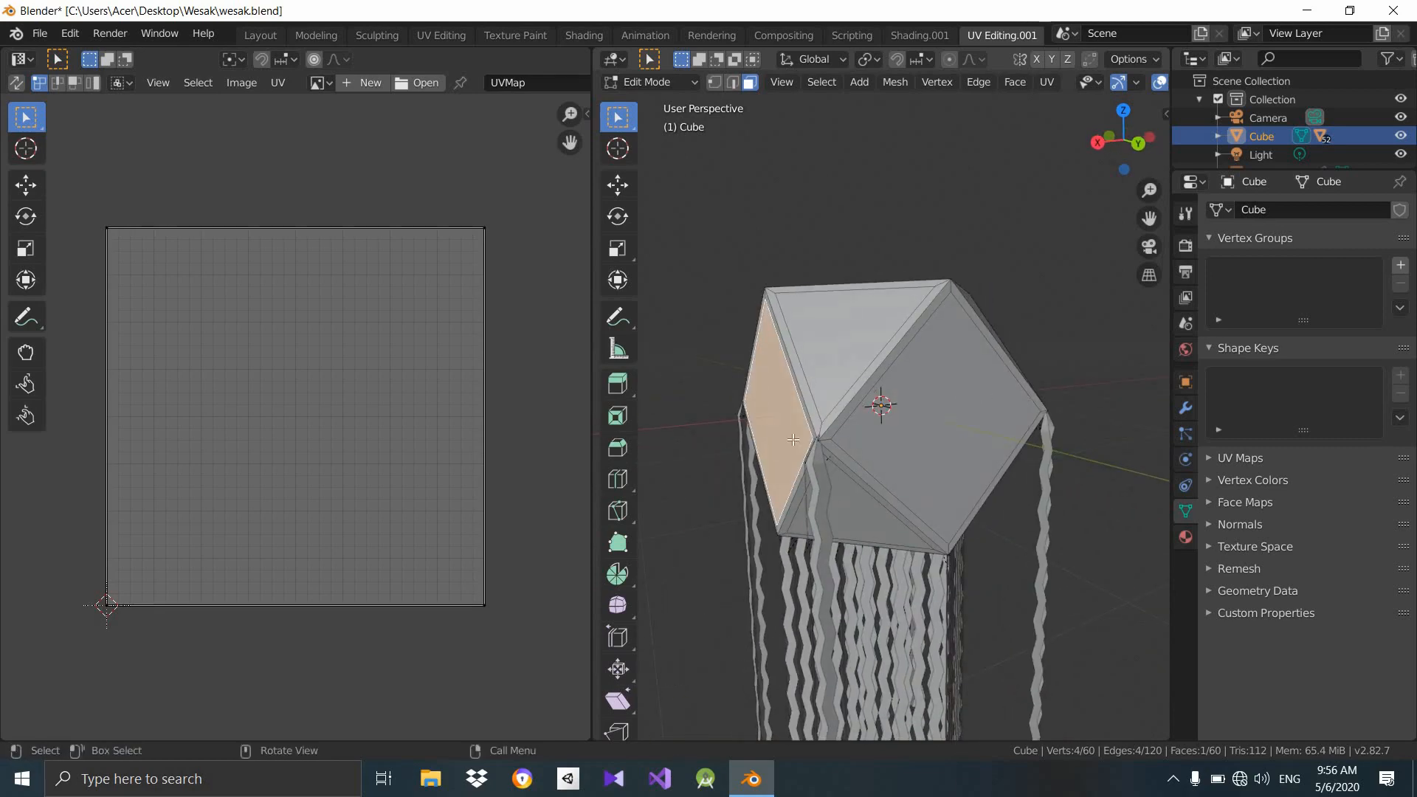
left_click(993, 446, "shift")
middle_click_drag(993, 445, 855, 450)
left_click(936, 474, "shift")
middle_click_drag(937, 475, 664, 447)
left_click(929, 448, "shift")
middle_click_drag(1051, 424, 1005, 462)
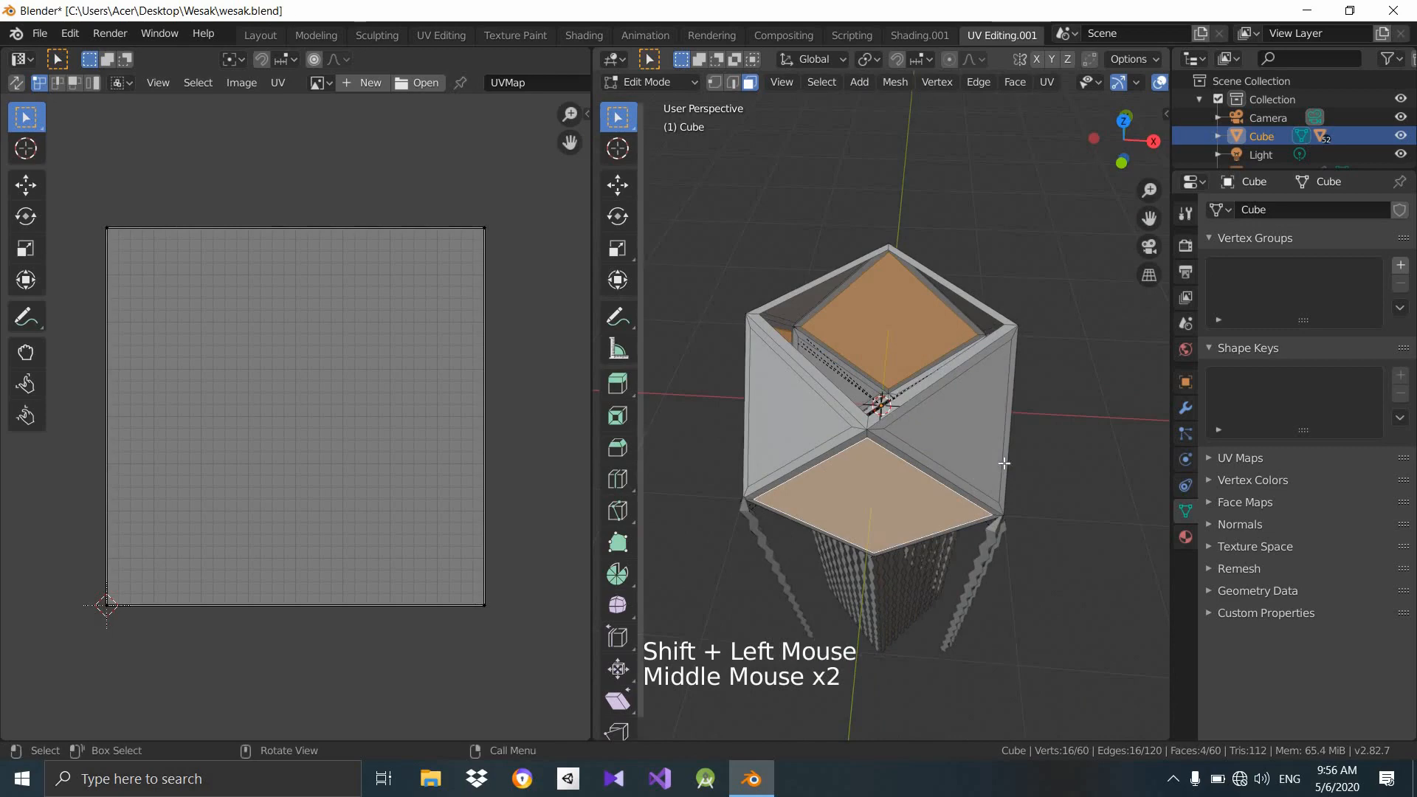
middle_click_drag(1151, 454, 1059, 414)
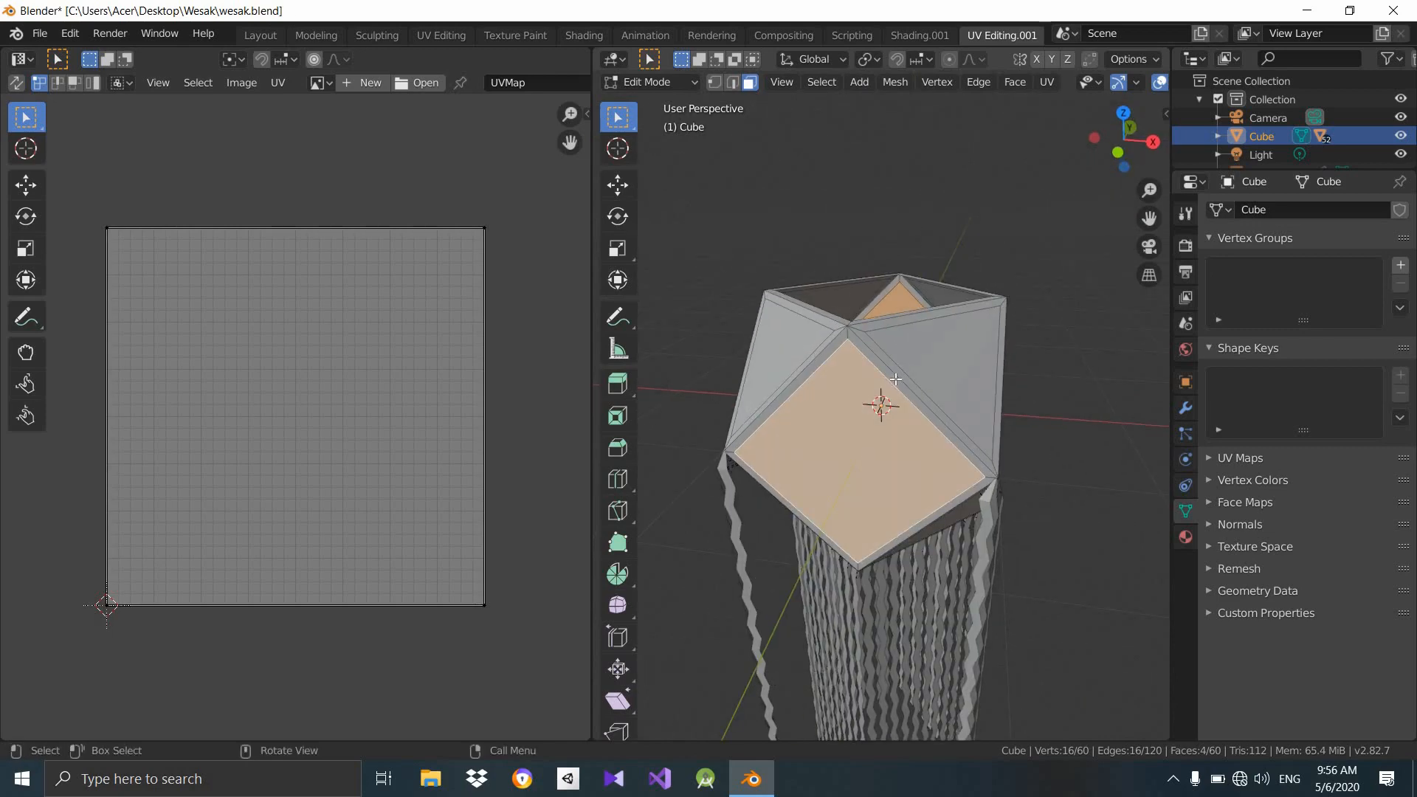
Invert the face selection and unwrap all faces of the lantern body other than the diamond panels.
key("ctrl+i")
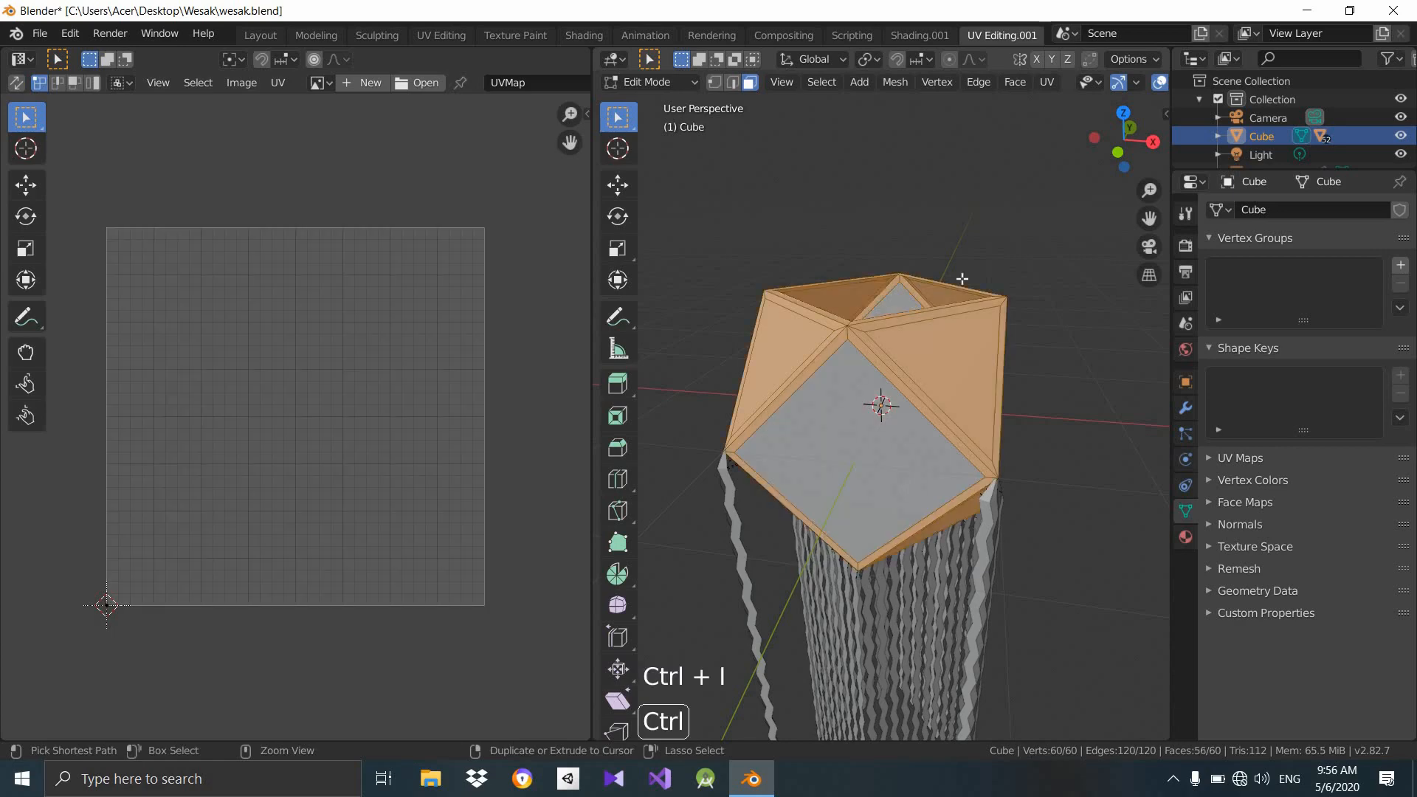
left_click(821, 82)
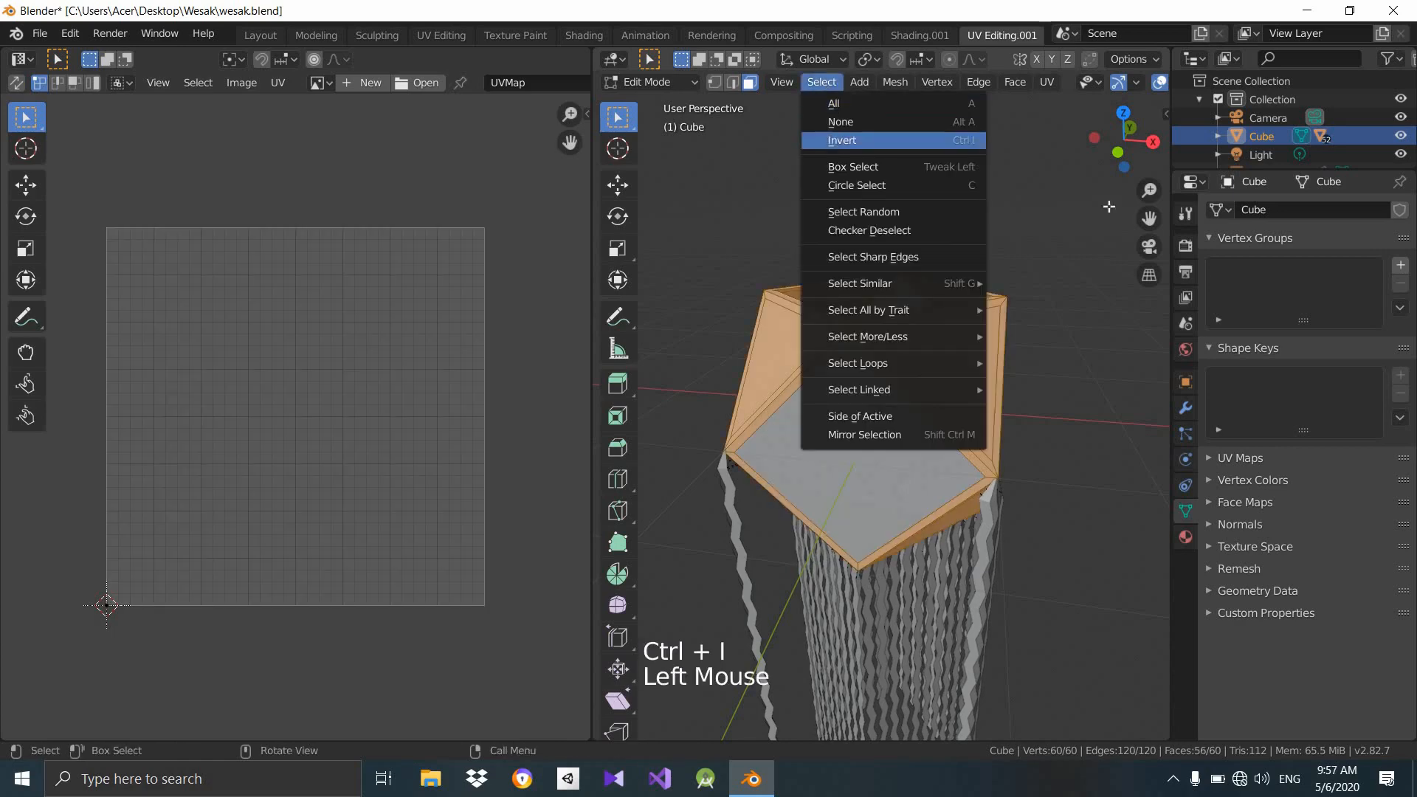
middle_click_drag(1011, 424, 845, 365)
key("u")
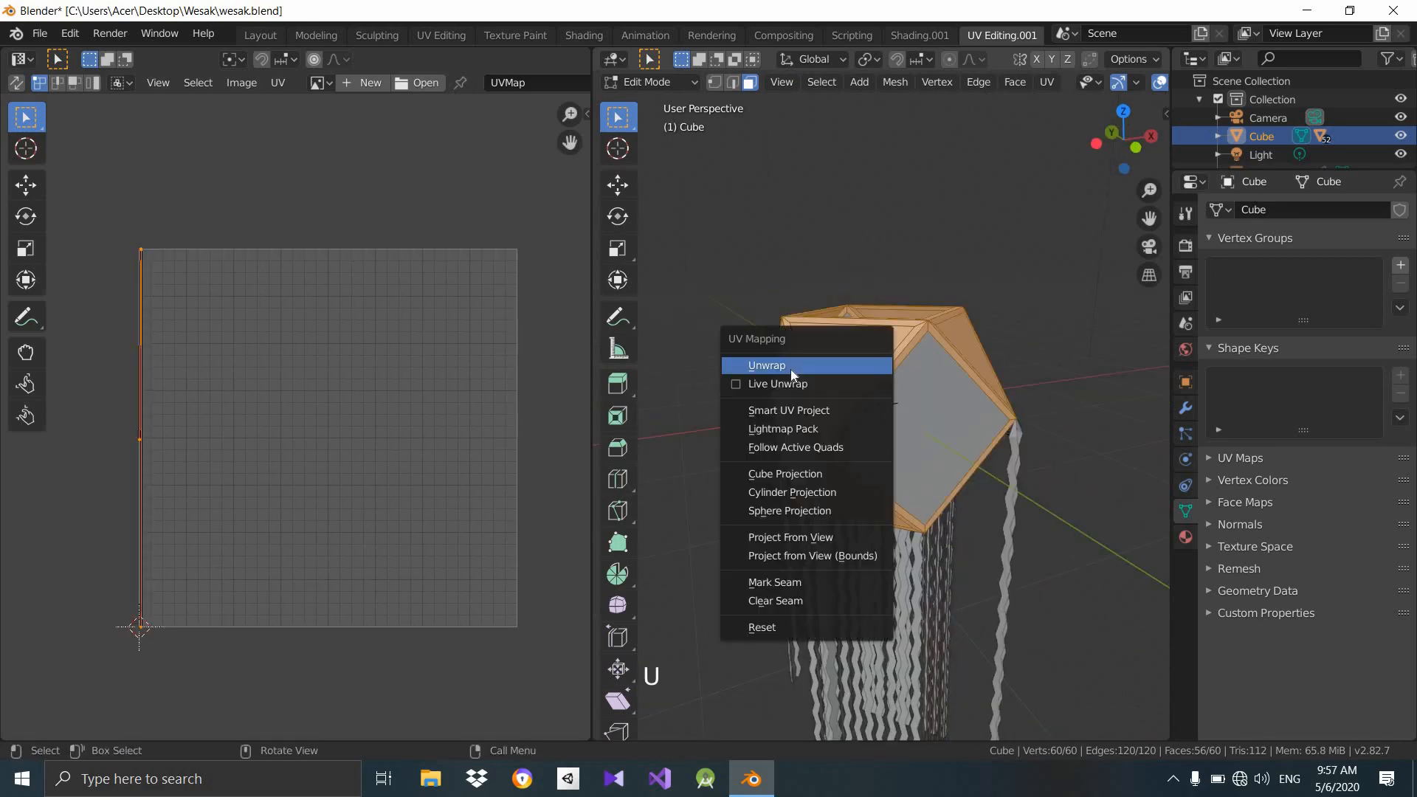
left_click(771, 366)
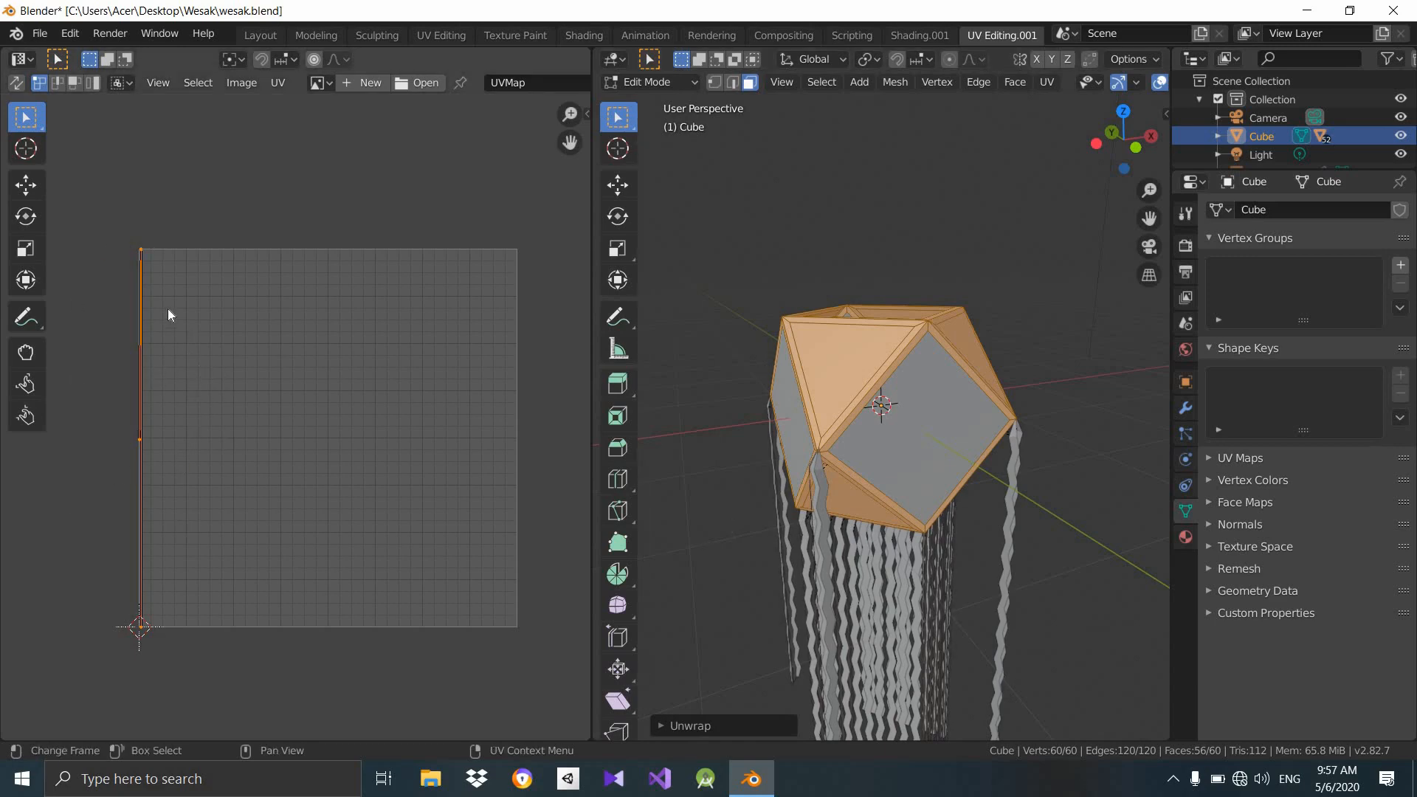
View the flower artwork art.png in the Photos app and close it.
scroll(170, 419, "down", 1)
middle_click_drag(170, 419, 223, 421)
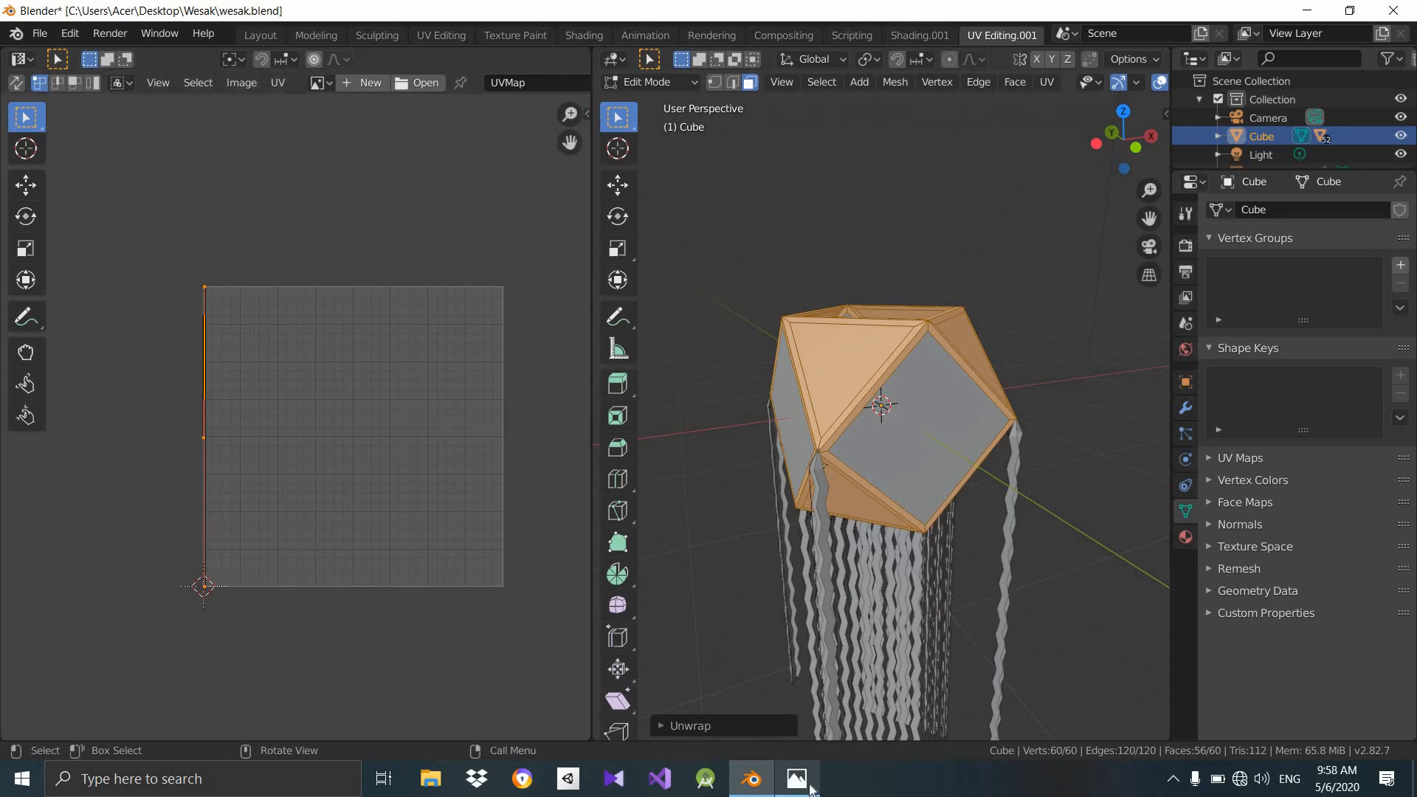
left_click(797, 779)
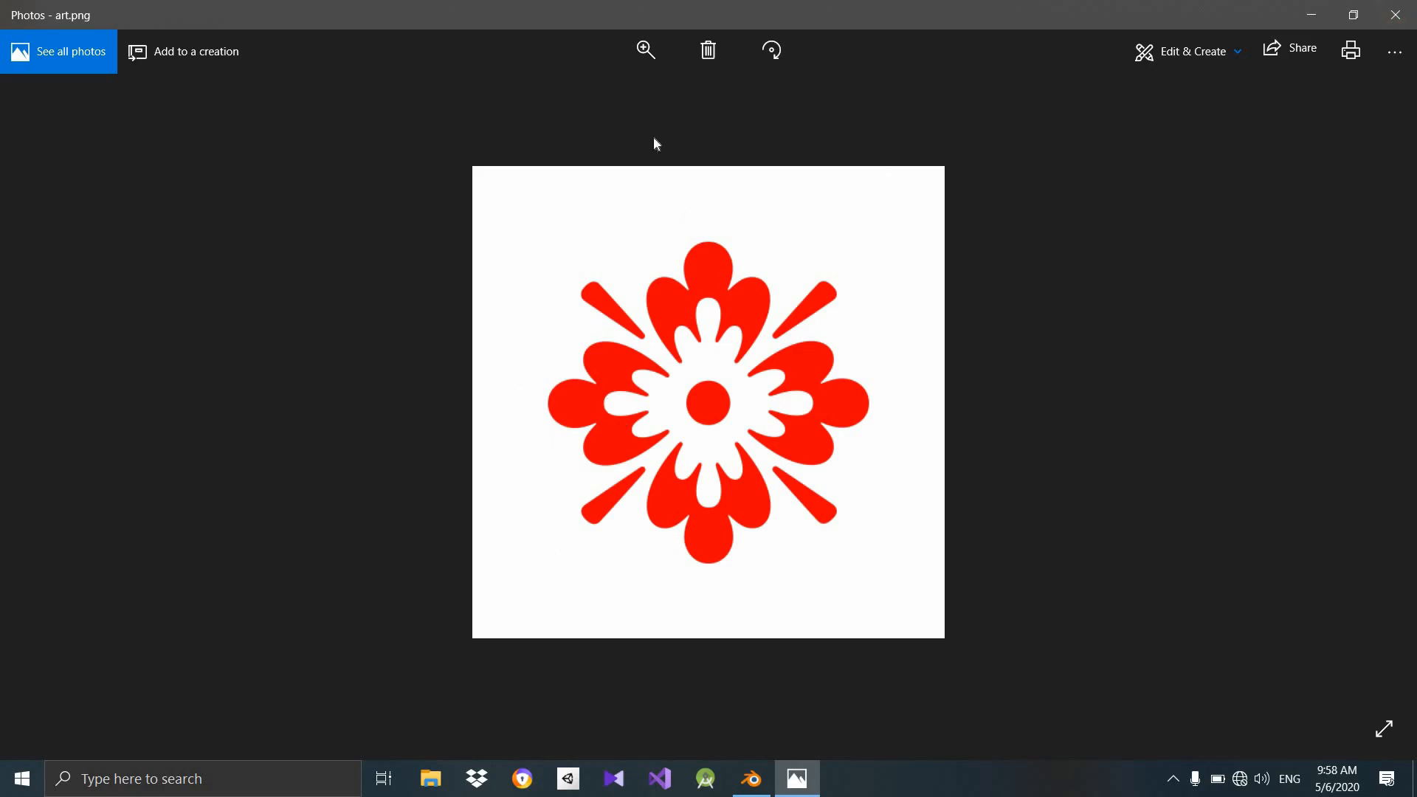
left_click(1408, 13)
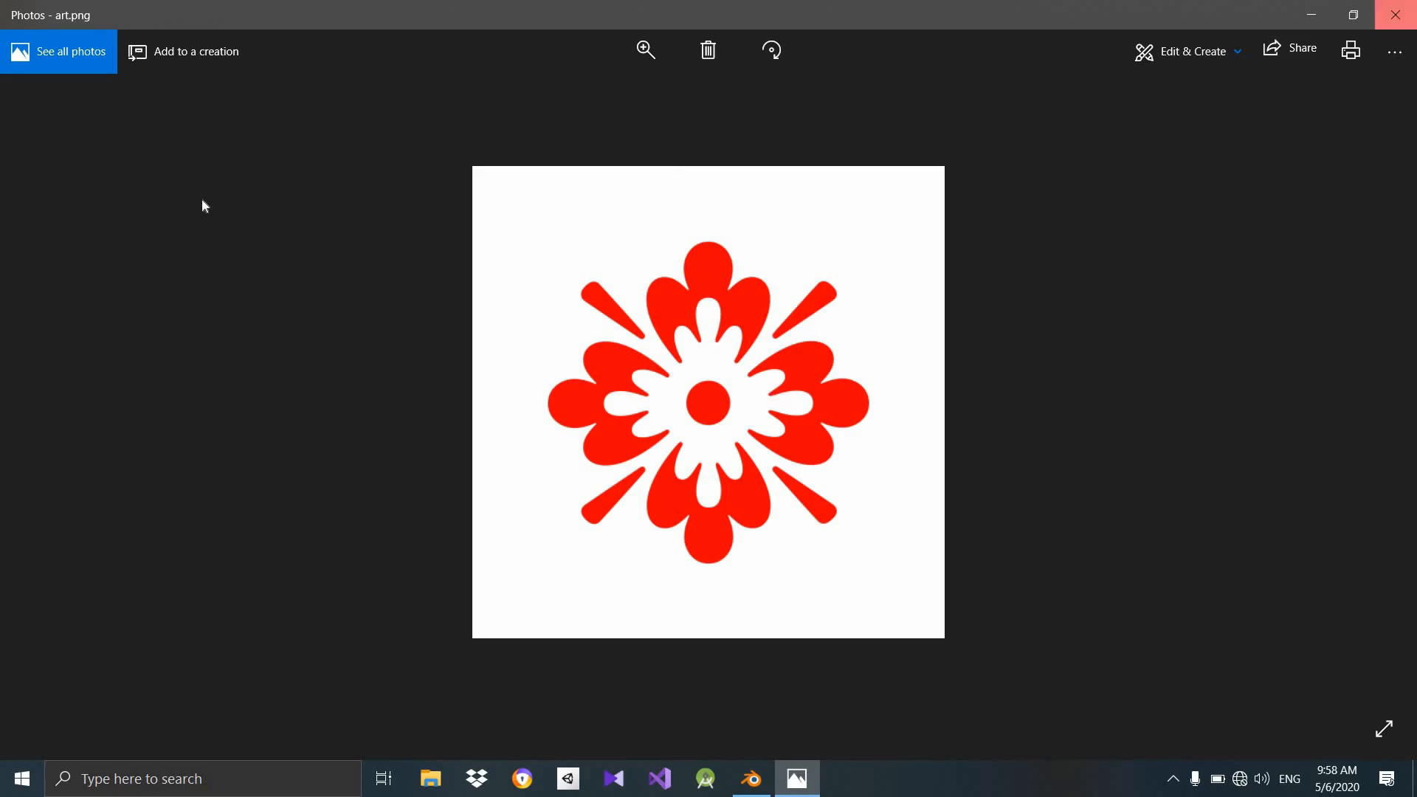
Open art.png as the image behind the lantern's UVs in the UV editor.
left_click(245, 83)
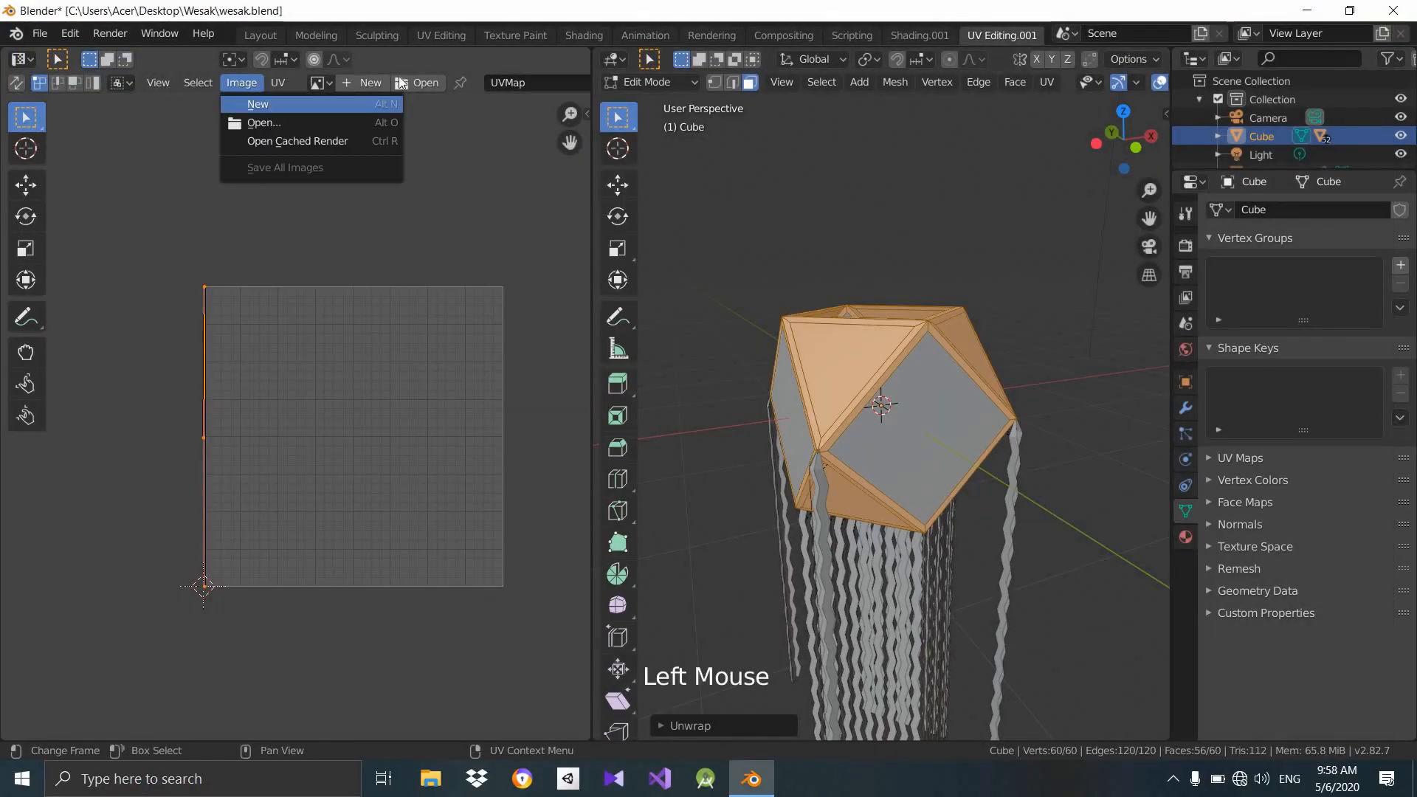
left_click(253, 121)
scroll(398, 494, "down", 3)
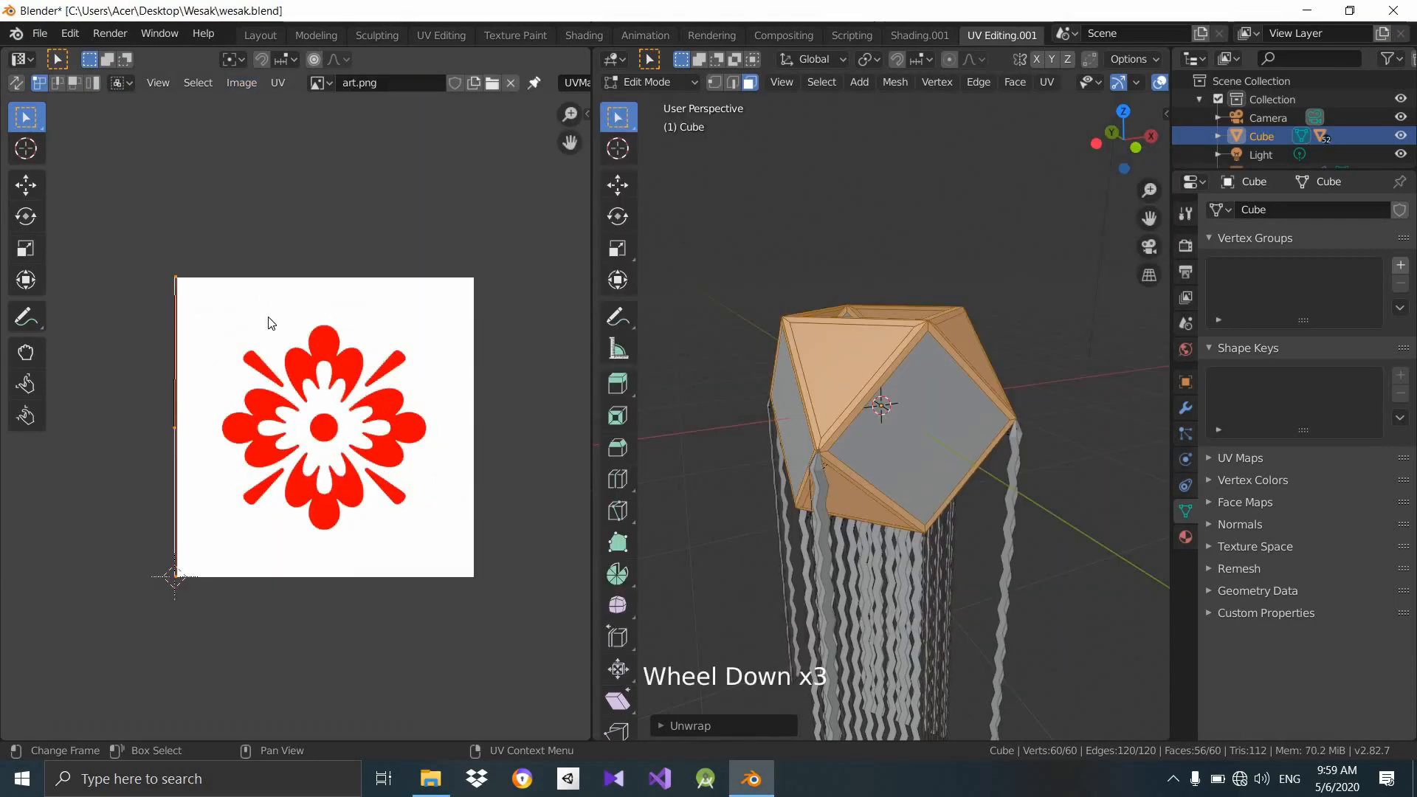
scroll(269, 322, "up", 1)
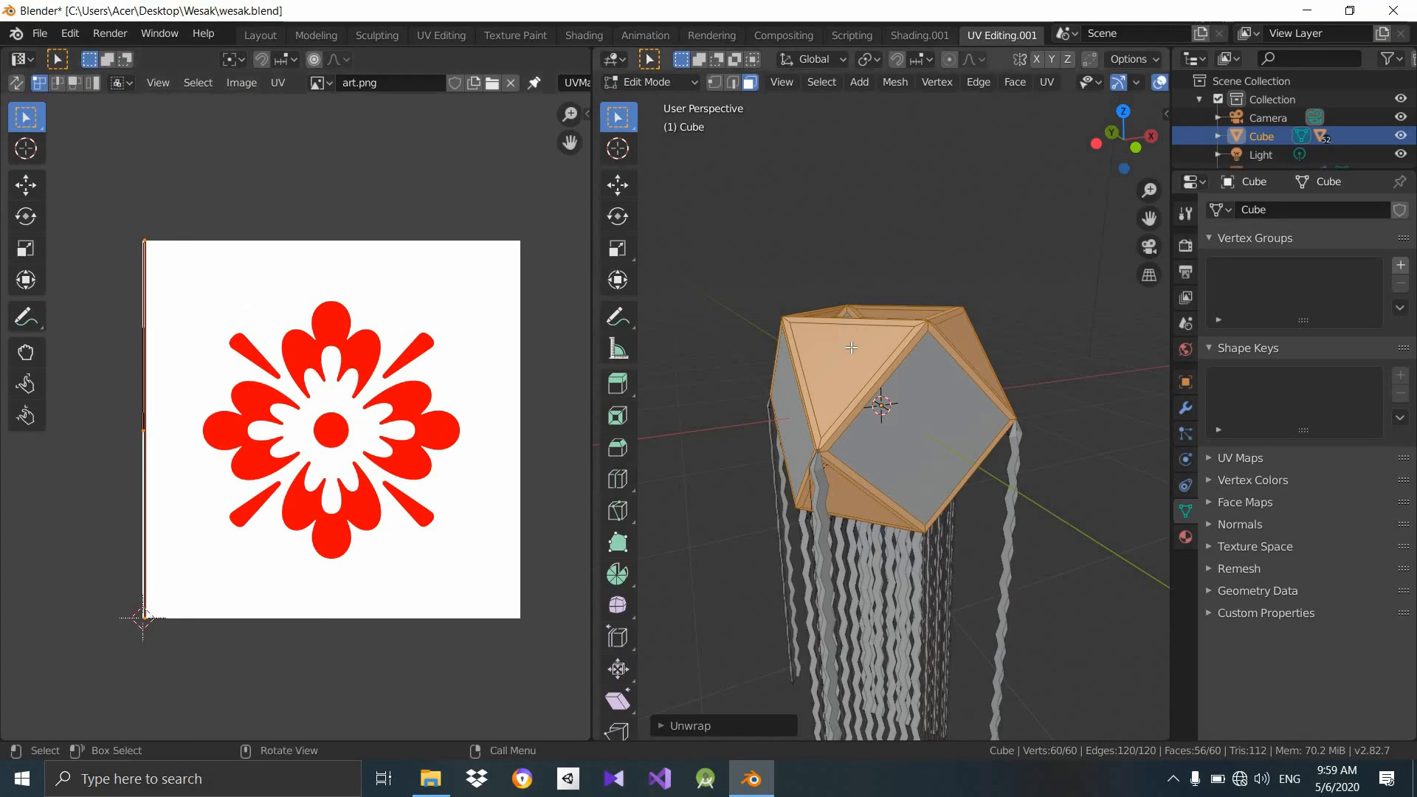
middle_click_drag(950, 364, 822, 342)
key("u")
left_click(822, 343)
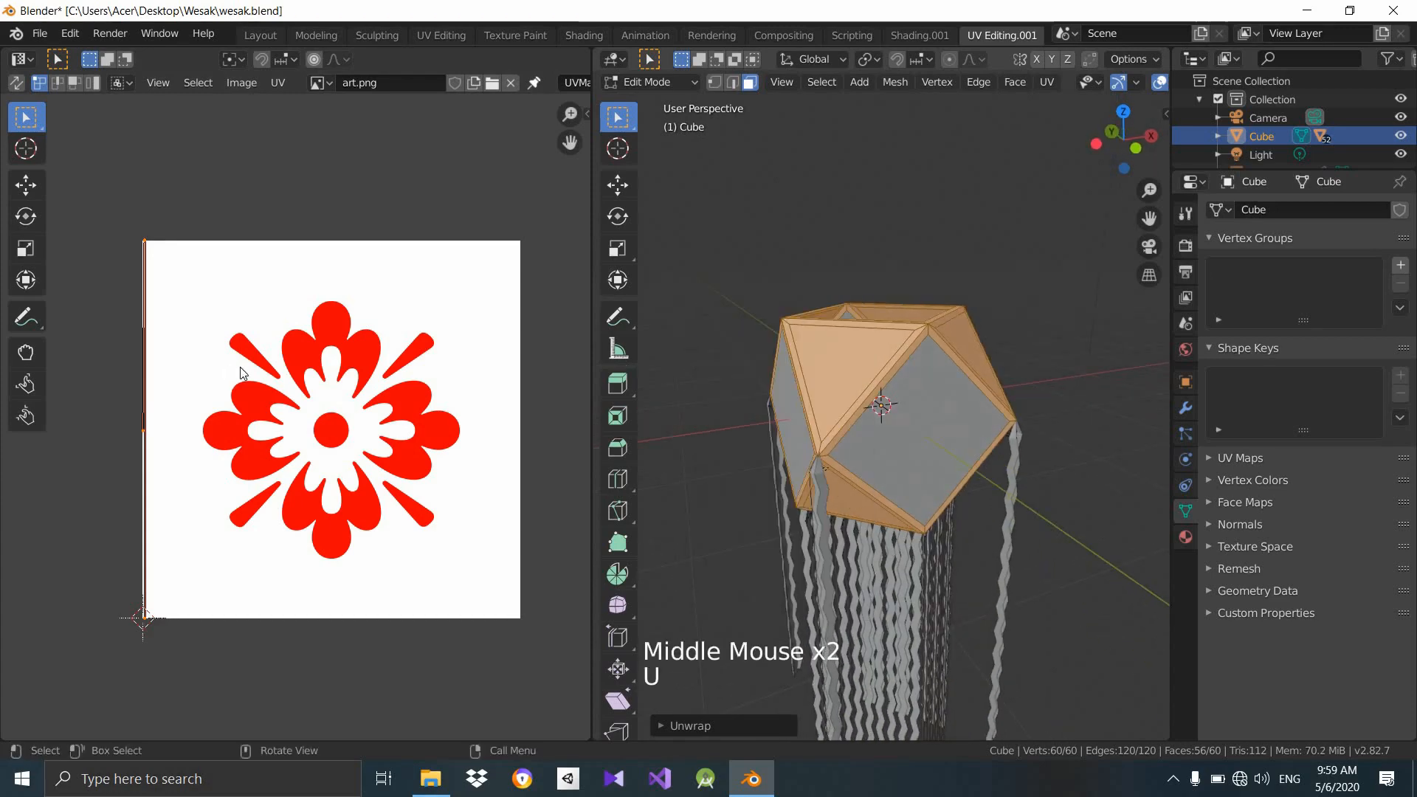
left_click(144, 241)
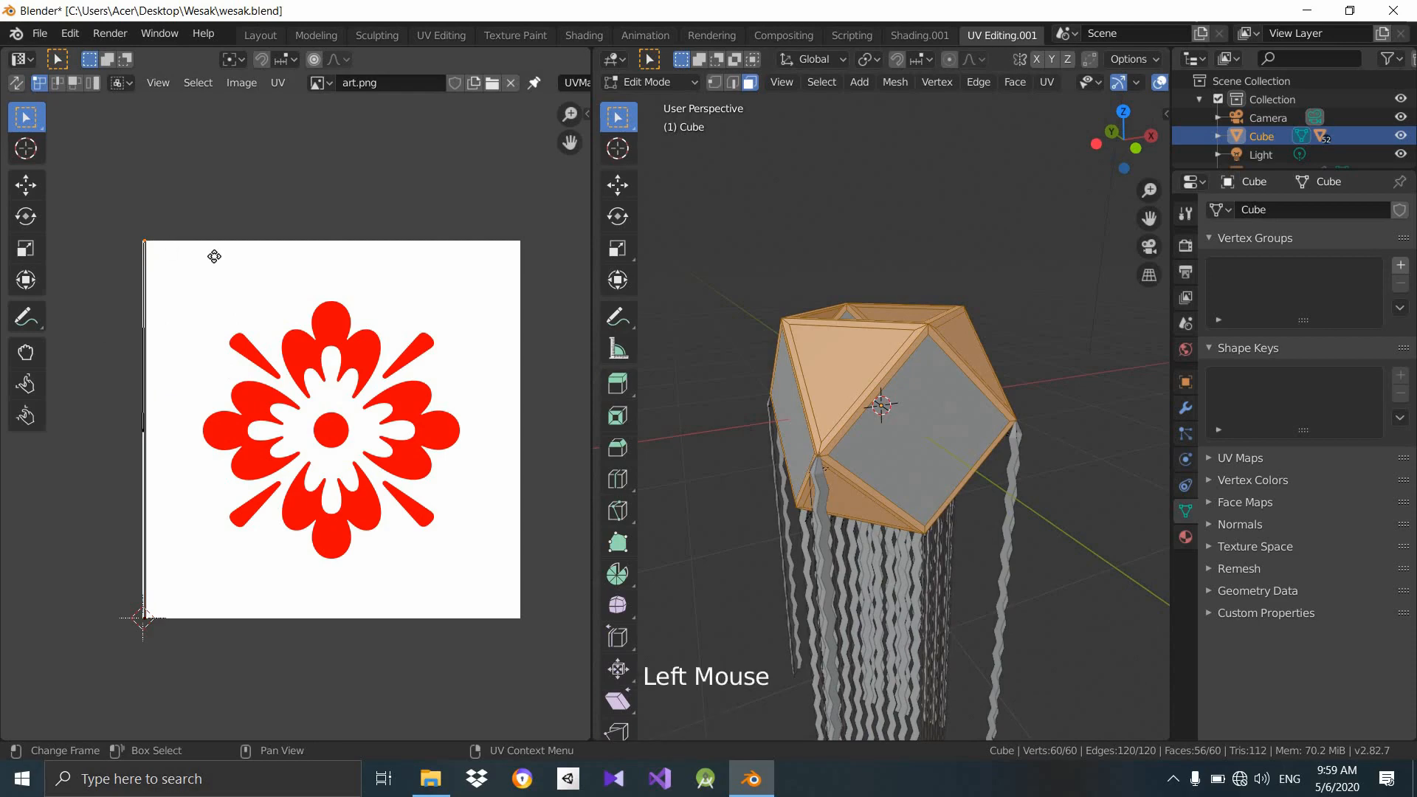
key("g")
right_click(124, 228)
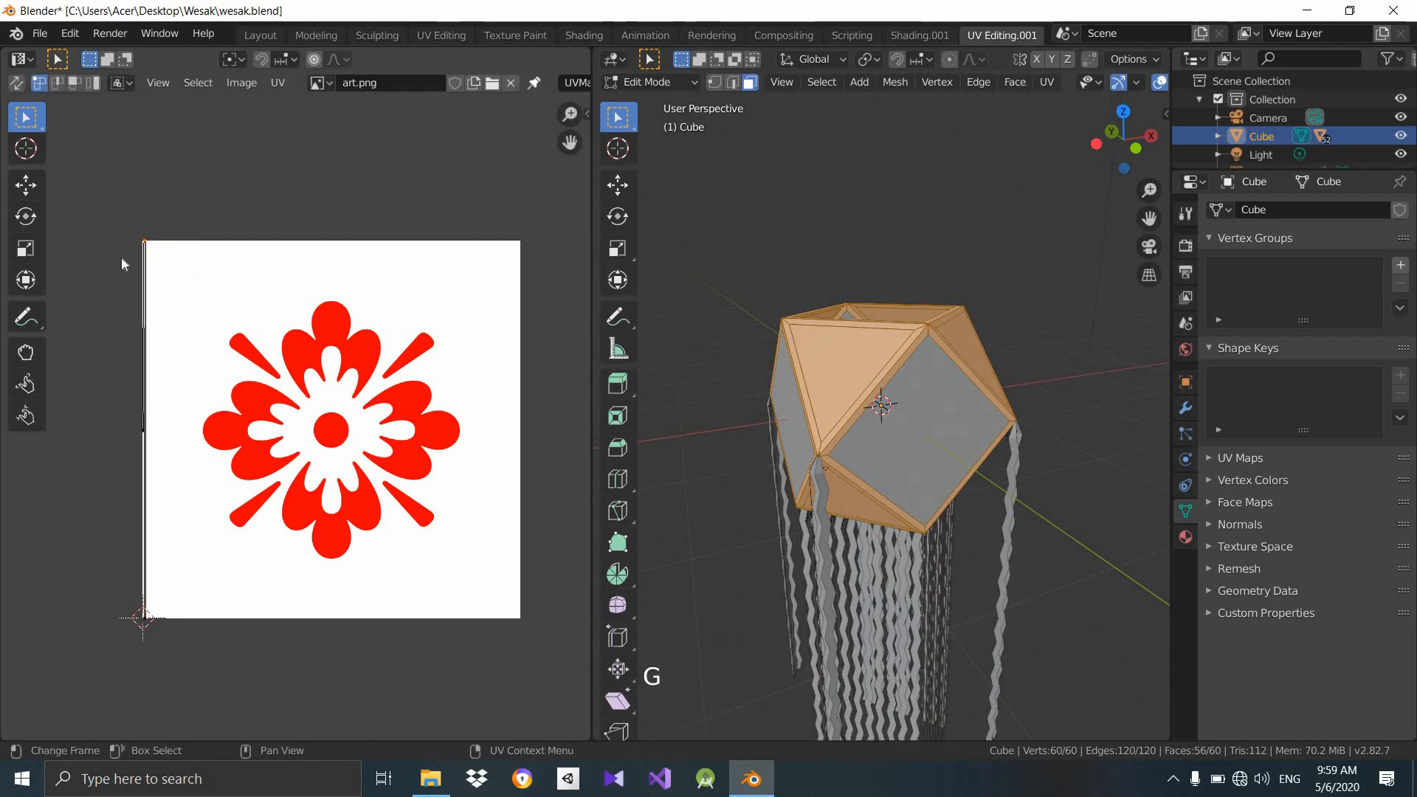
Shrink all UVs of the non-diamond faces to a tiny strip and move it into the white upper-left corner of art.png.
left_click_drag(192, 172, 45, 747)
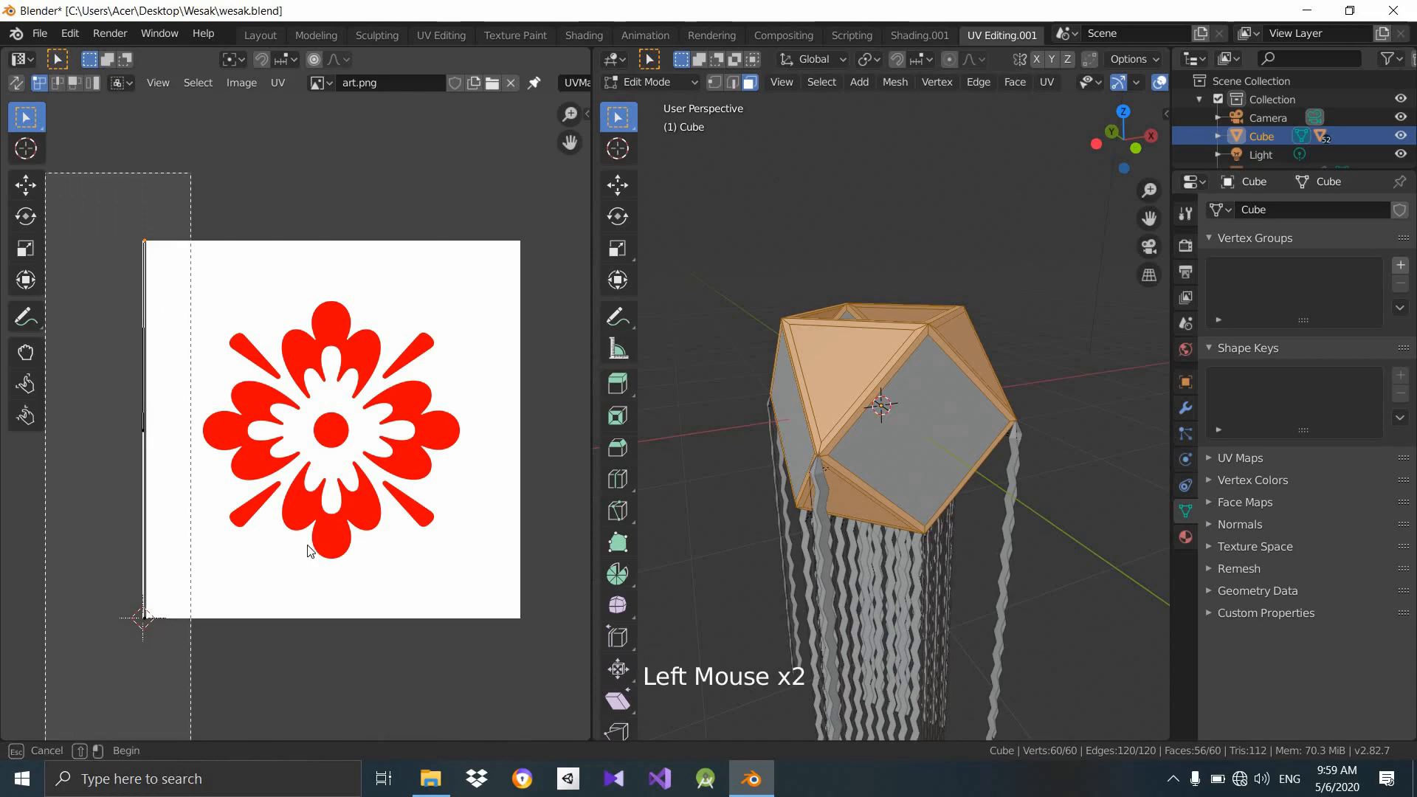
key("s")
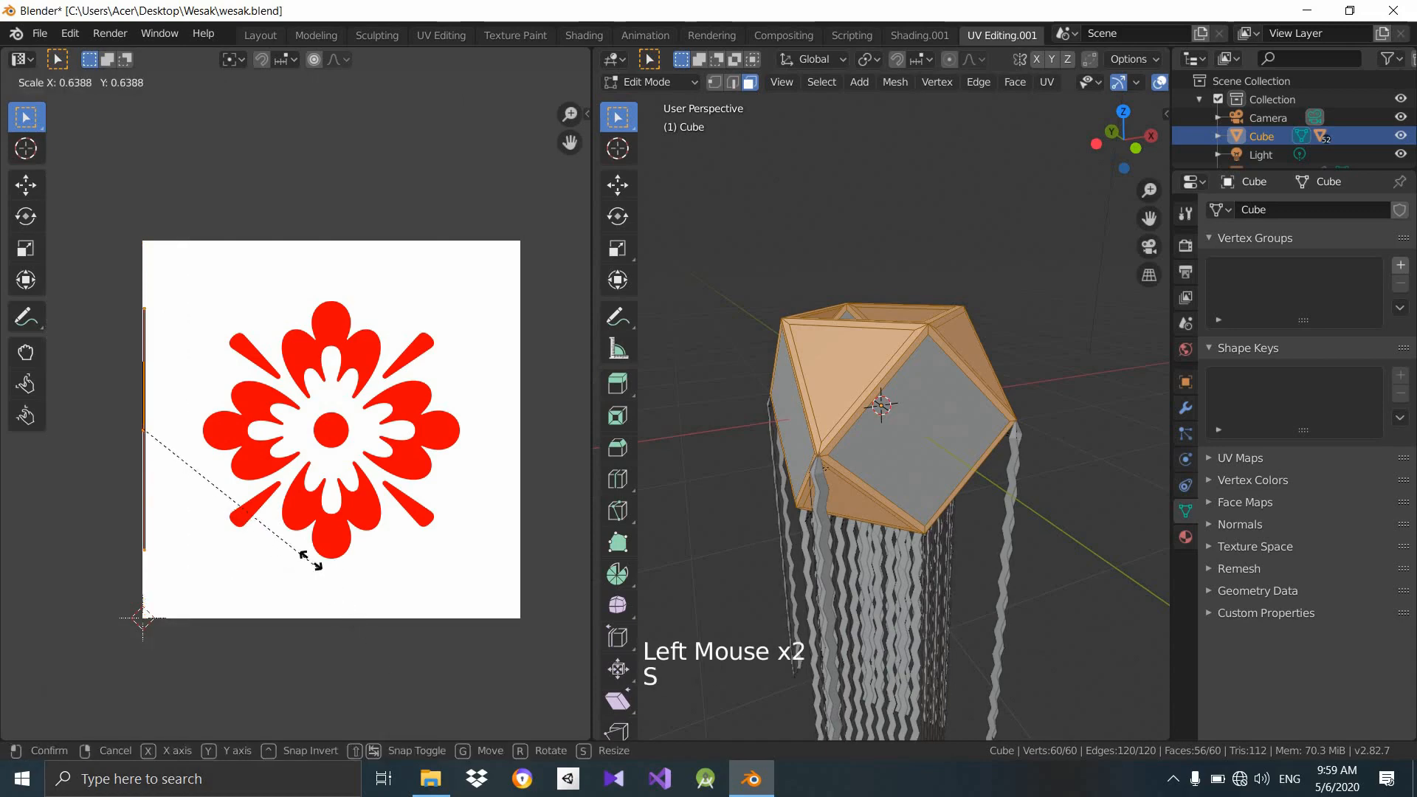
key("g")
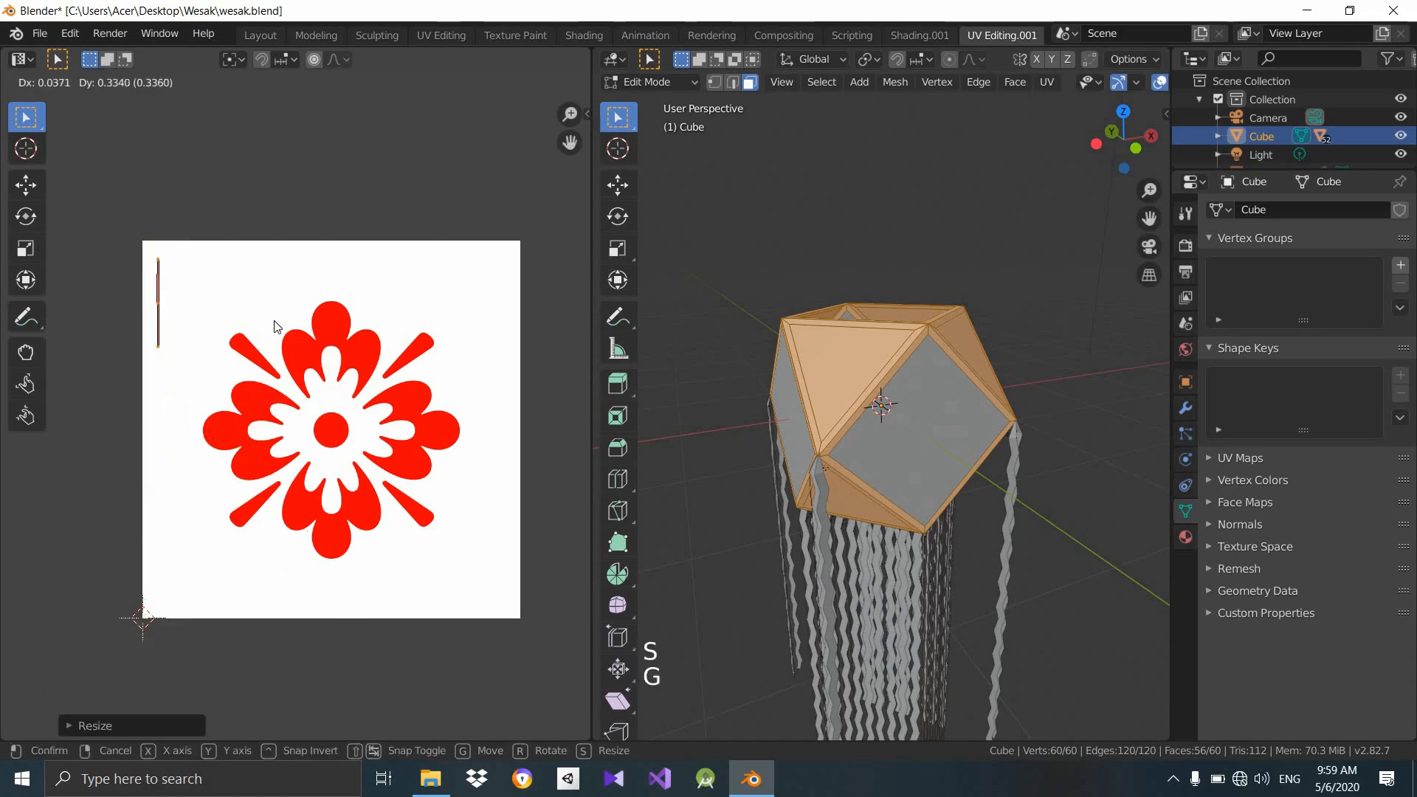
left_click(274, 322)
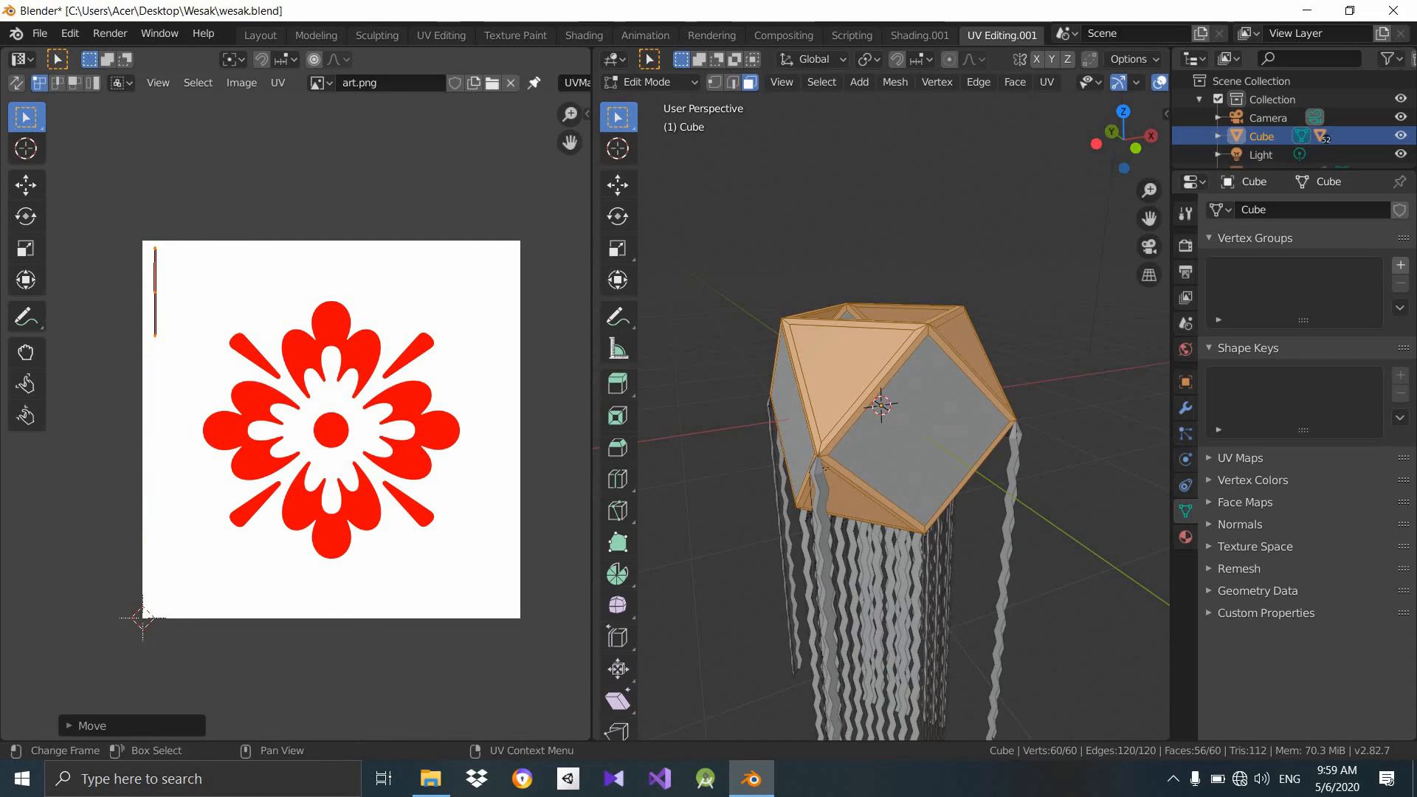
key("s")
key("g")
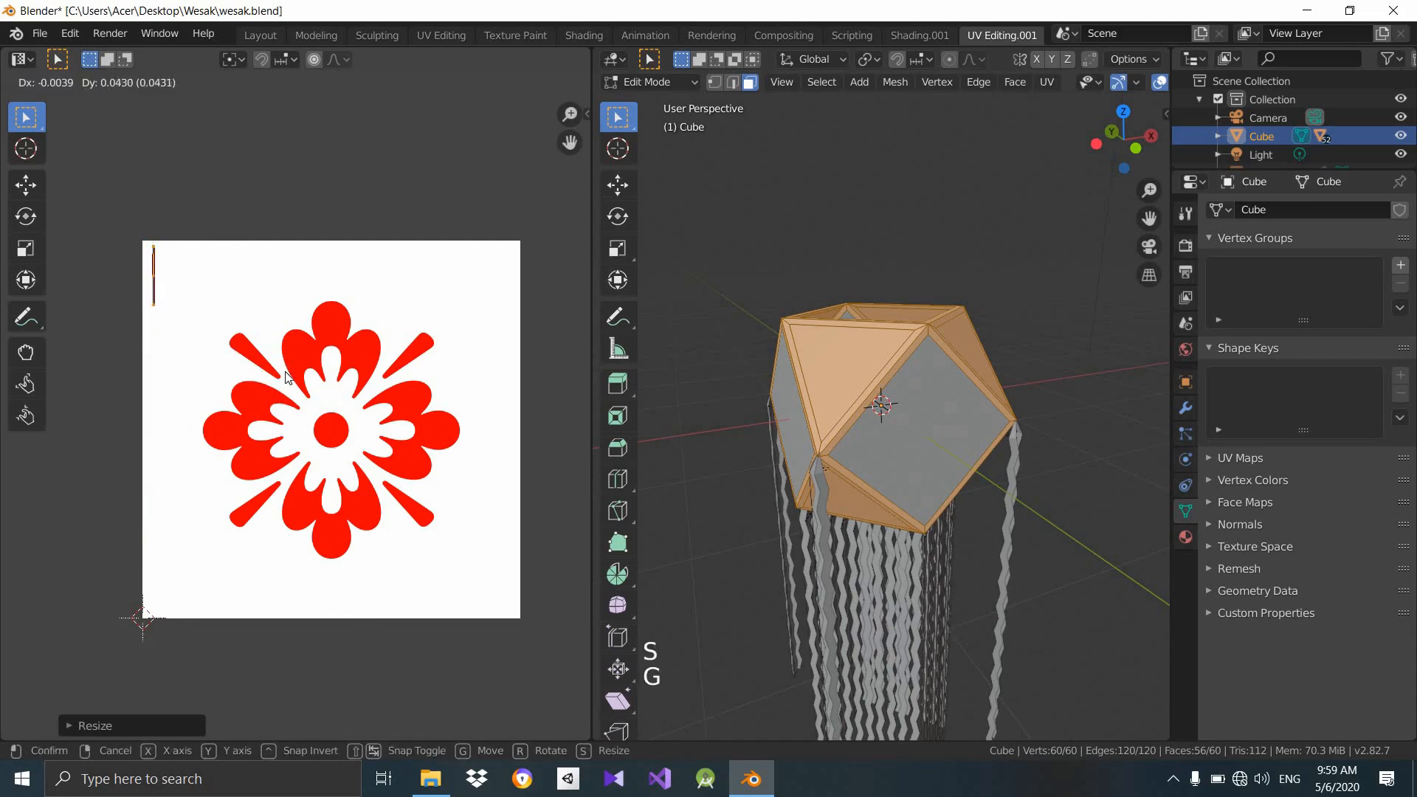
left_click(288, 377)
left_click(908, 441)
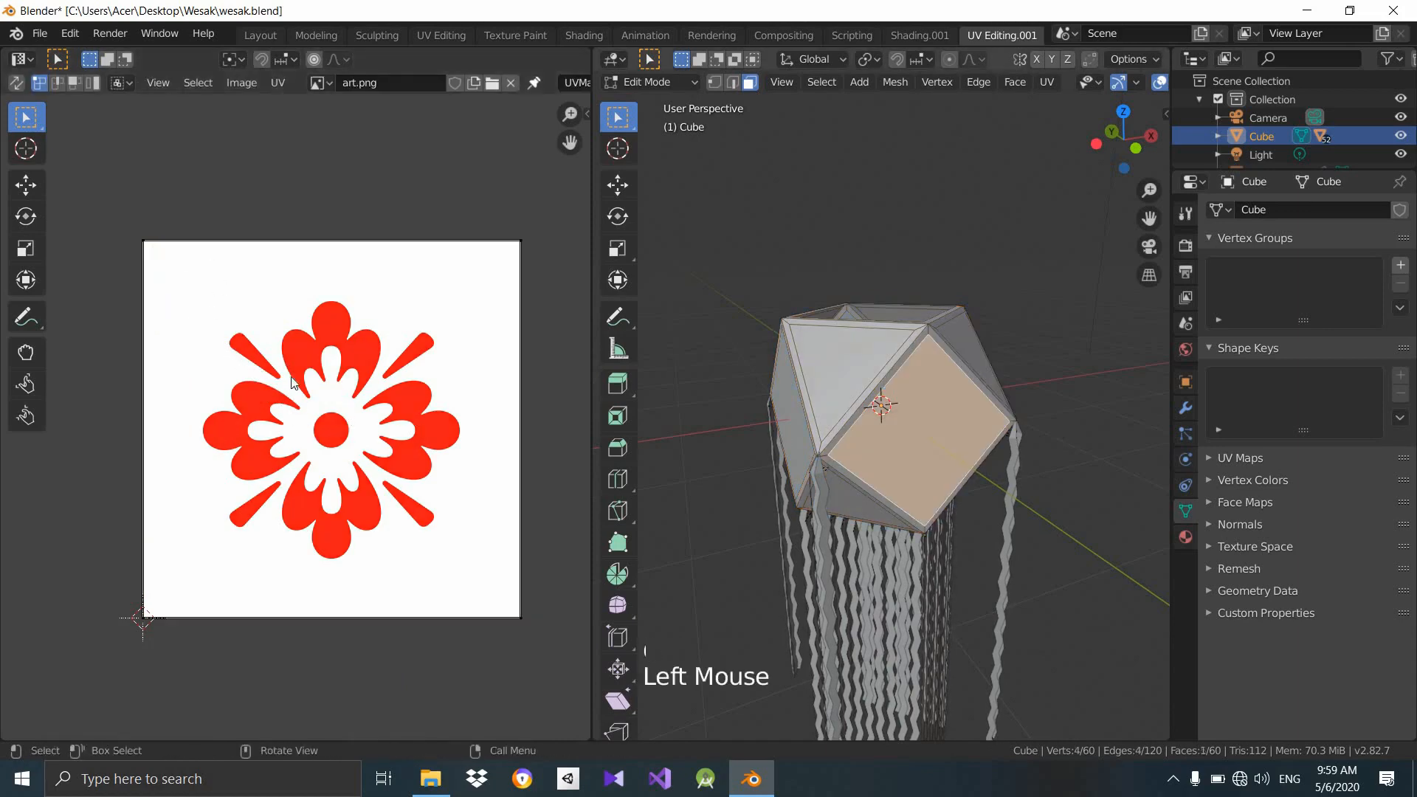
scroll(295, 413, "down", 1)
key("a")
key("s")
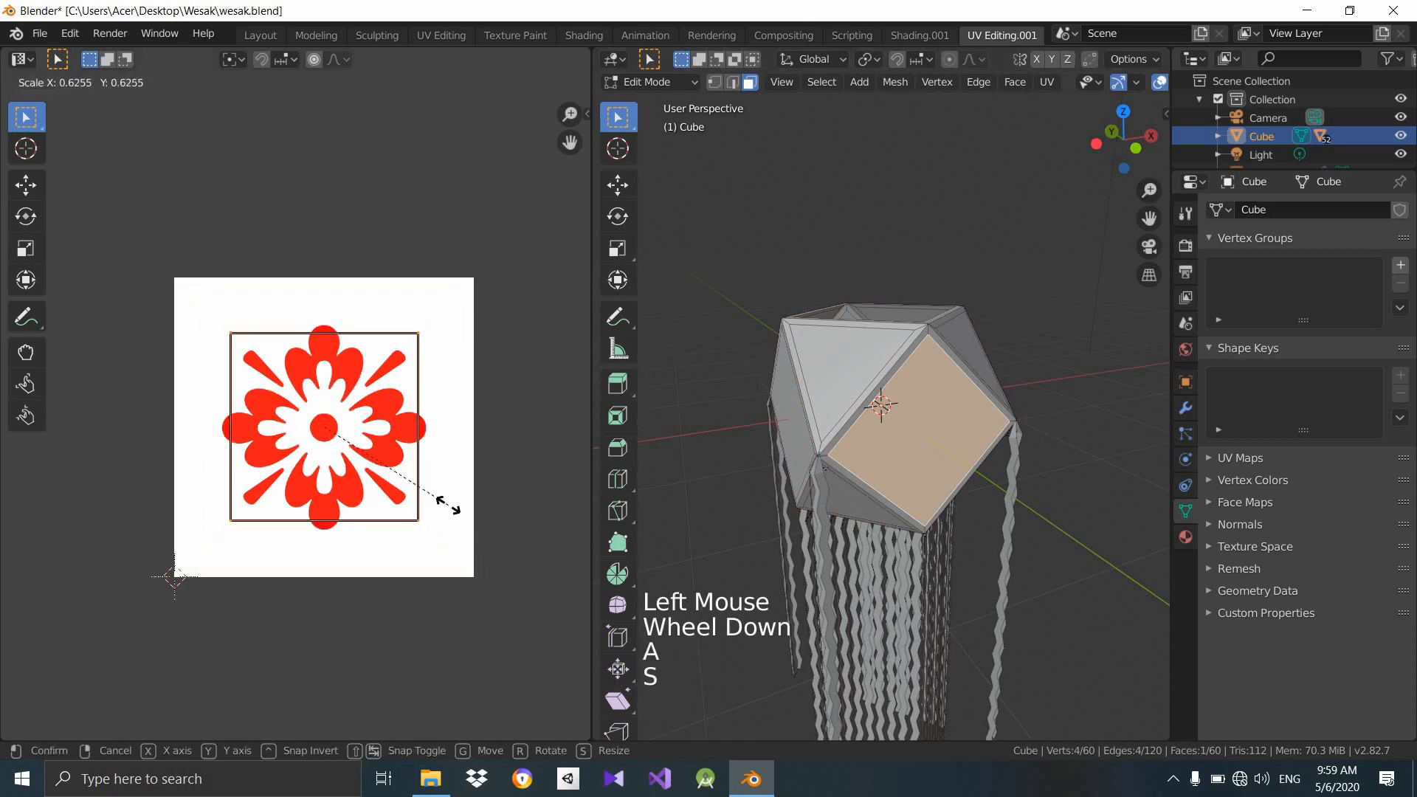
right_click(482, 525)
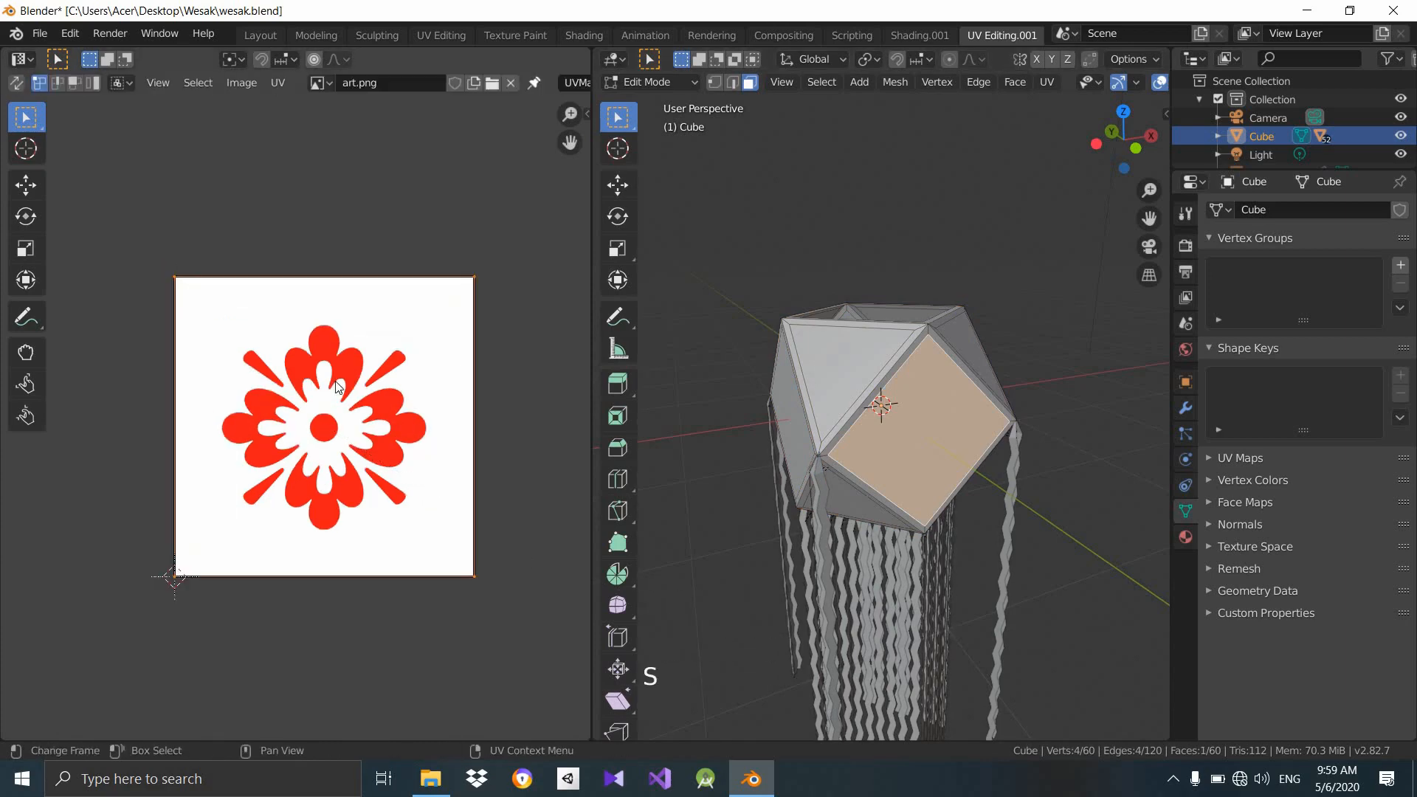
Check how the diamond panels and a triangular face map onto art.png, going around the lantern face by face.
middle_click_drag(803, 500, 884, 513)
left_click(805, 465)
middle_click_drag(804, 465, 1084, 458)
left_click(822, 439)
left_click(819, 446)
middle_click_drag(819, 446, 1022, 446)
left_click(830, 431)
middle_click_drag(830, 432, 970, 435)
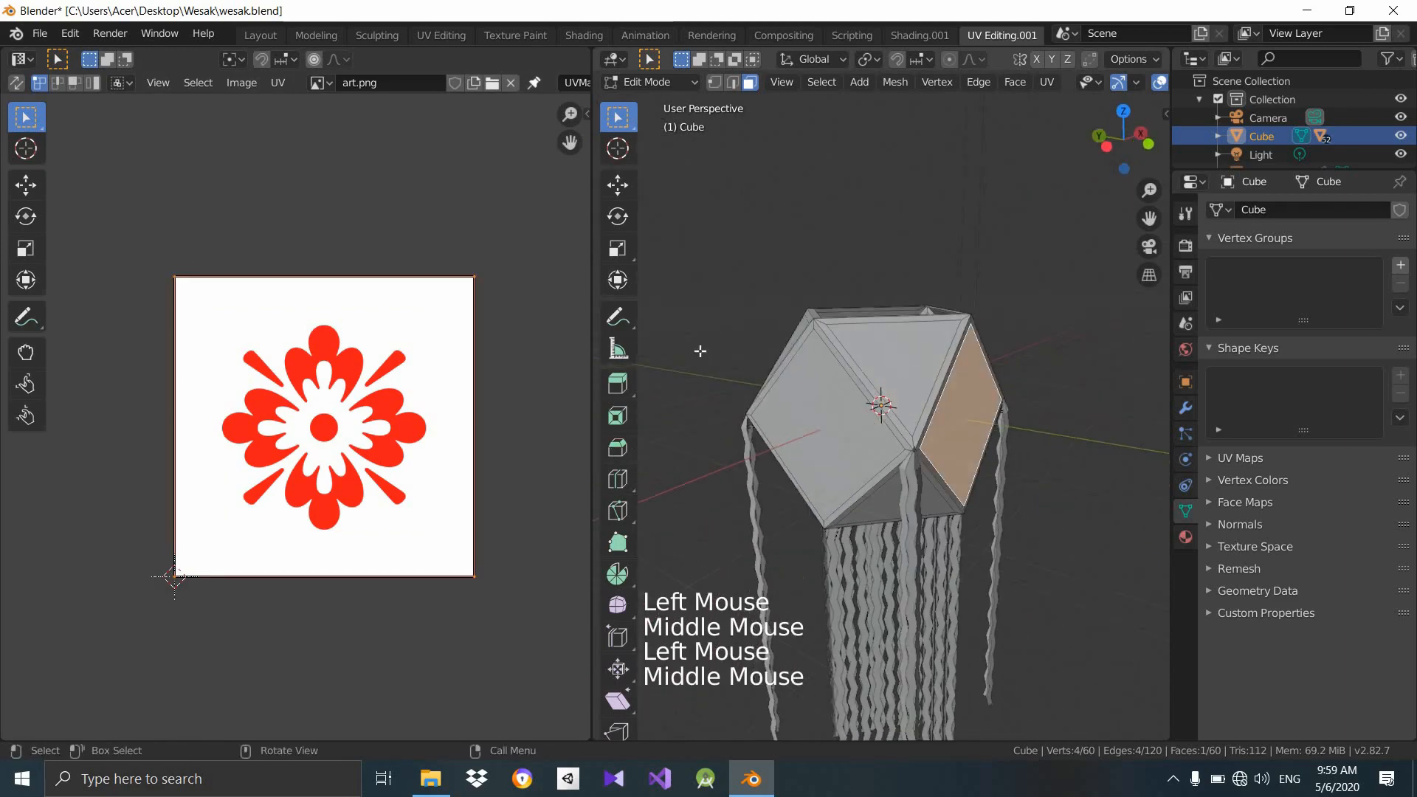
left_click(811, 406)
left_click(885, 358)
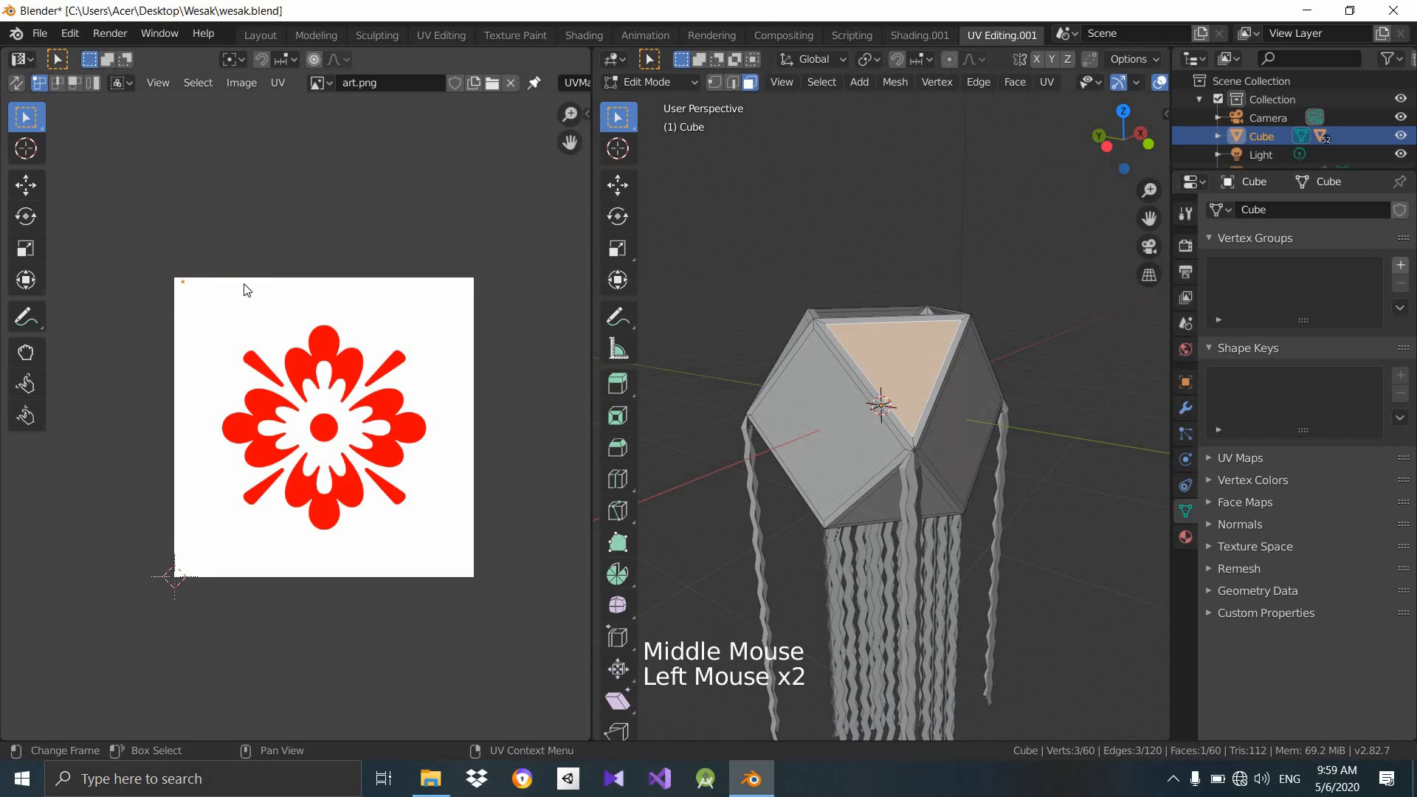
scroll(455, 441, "down", 1)
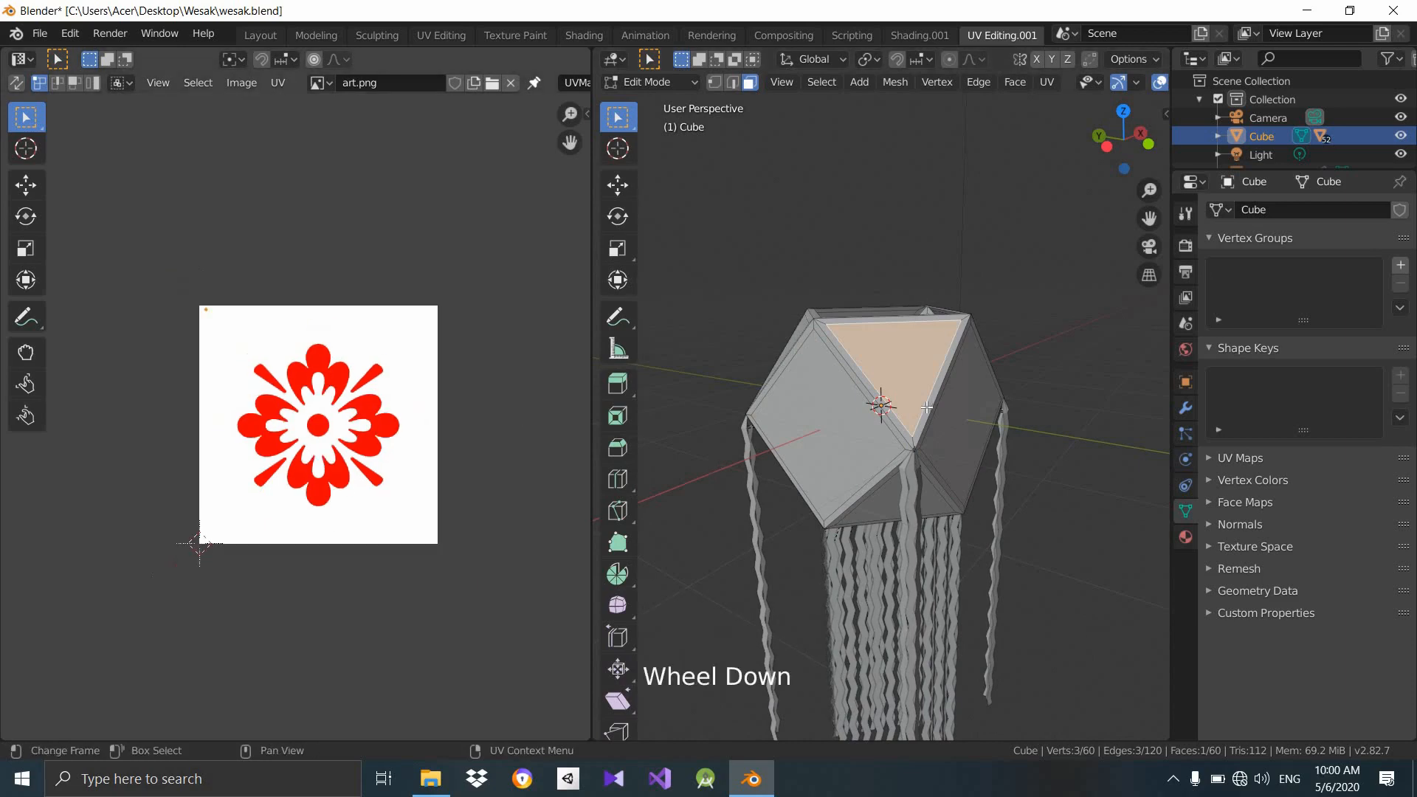
middle_click_drag(850, 428, 669, 429)
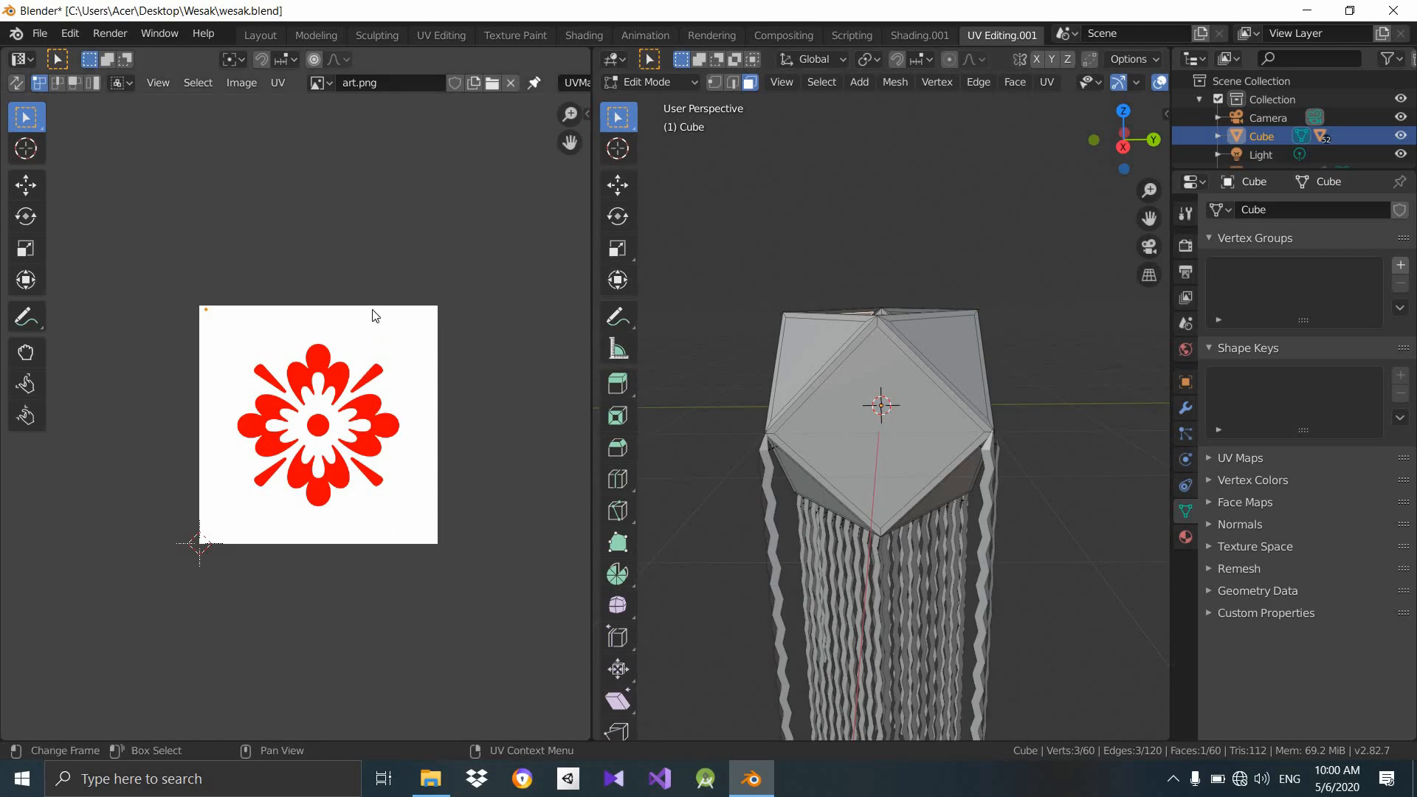
middle_click_drag(334, 419, 319, 439)
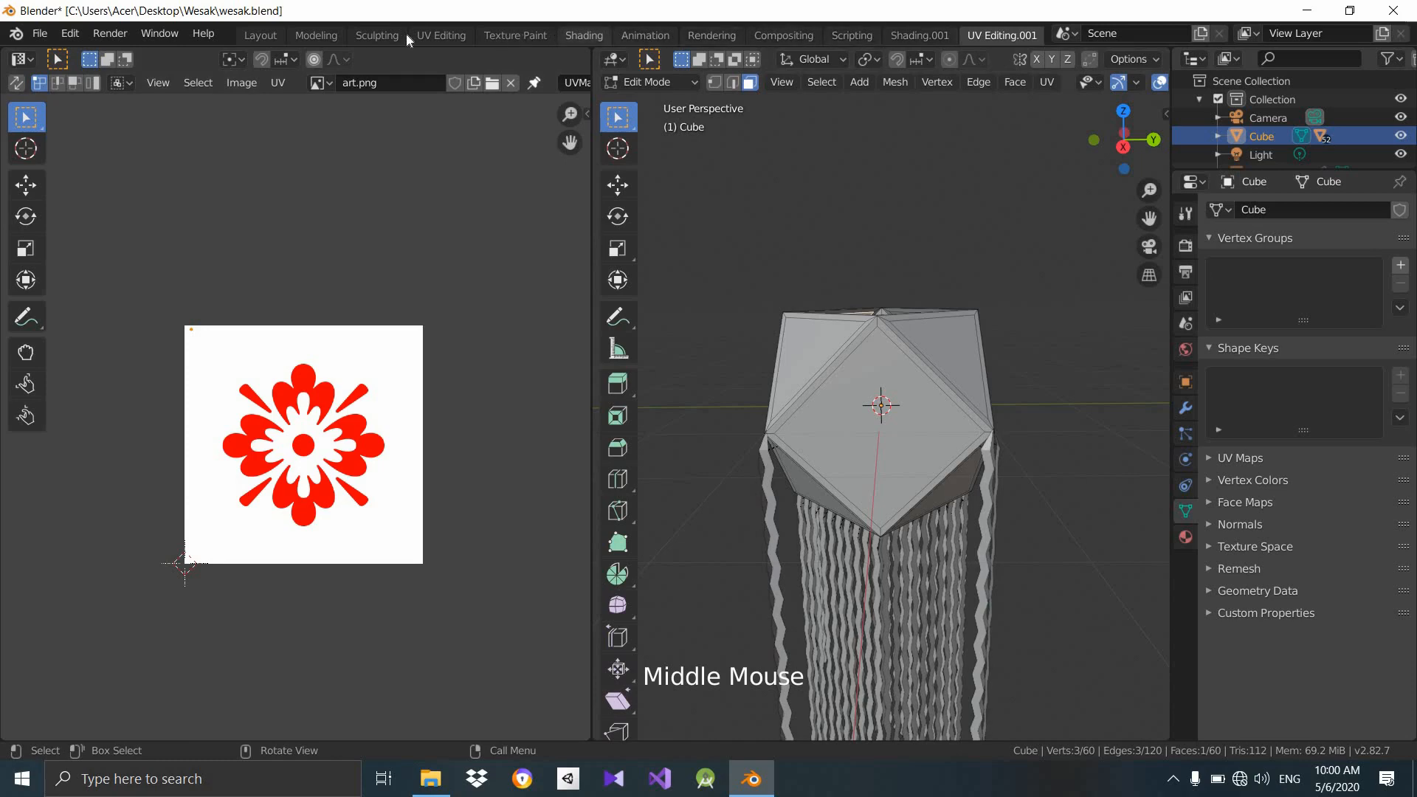
Switch to the Shading workspace and show the nodes of the yellow panel material Material.001.
left_click(595, 32)
scroll(707, 341, "up", 4)
middle_click_drag(706, 365, 701, 329)
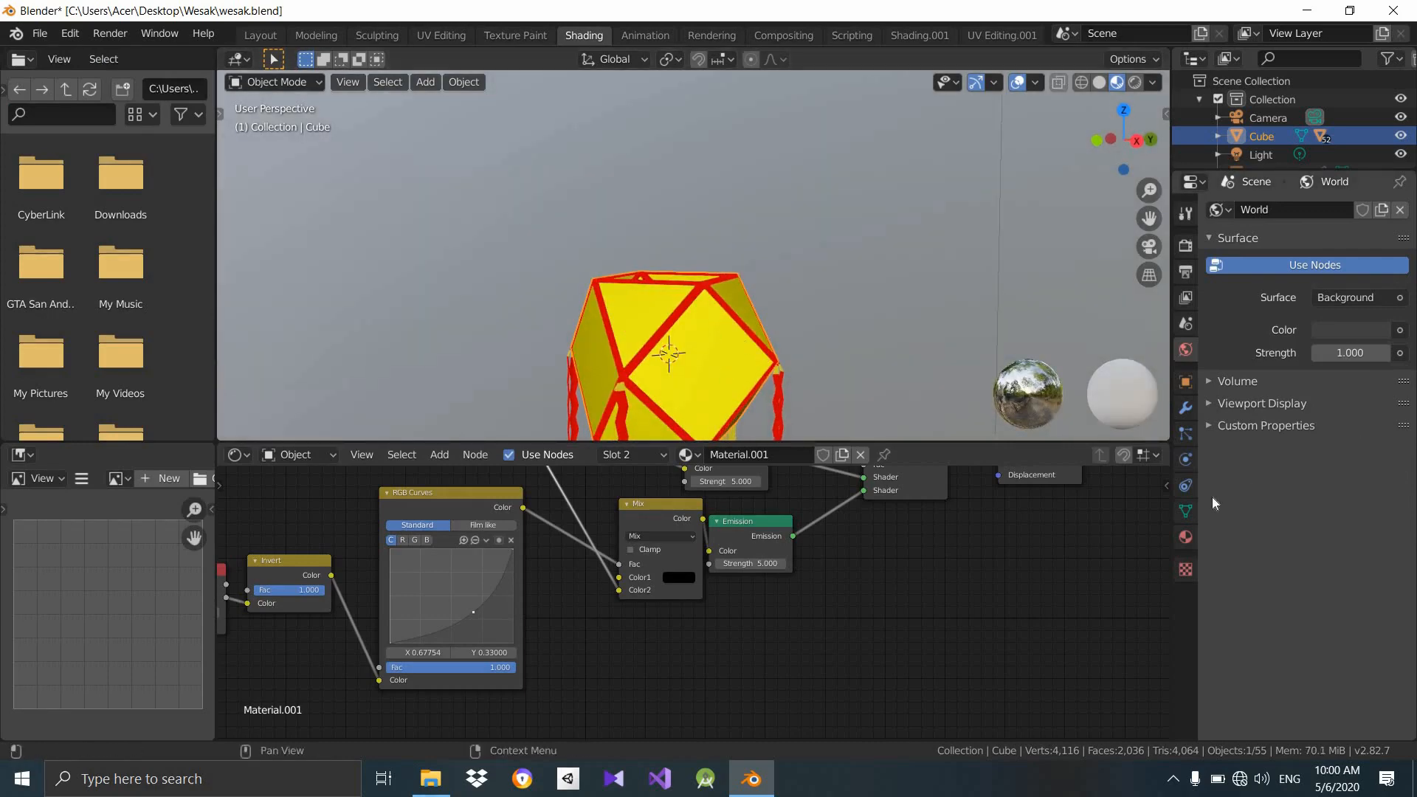
left_click(1183, 538)
left_click(1290, 215)
left_click(1340, 239)
Spread out the nodes of Material.001 to make free space around the RGB node.
middle_click_drag(650, 472, 836, 556)
scroll(836, 557, "down", 4)
middle_click_drag(721, 594, 665, 660)
scroll(701, 640, "up", 3)
scroll(700, 598, "up", 3)
left_click_drag(632, 501, 465, 494)
middle_click_drag(586, 564, 779, 537)
left_click_drag(783, 517, 850, 505)
scroll(765, 532, "down", 3)
middle_click_drag(878, 530, 702, 596)
scroll(789, 594, "up", 1)
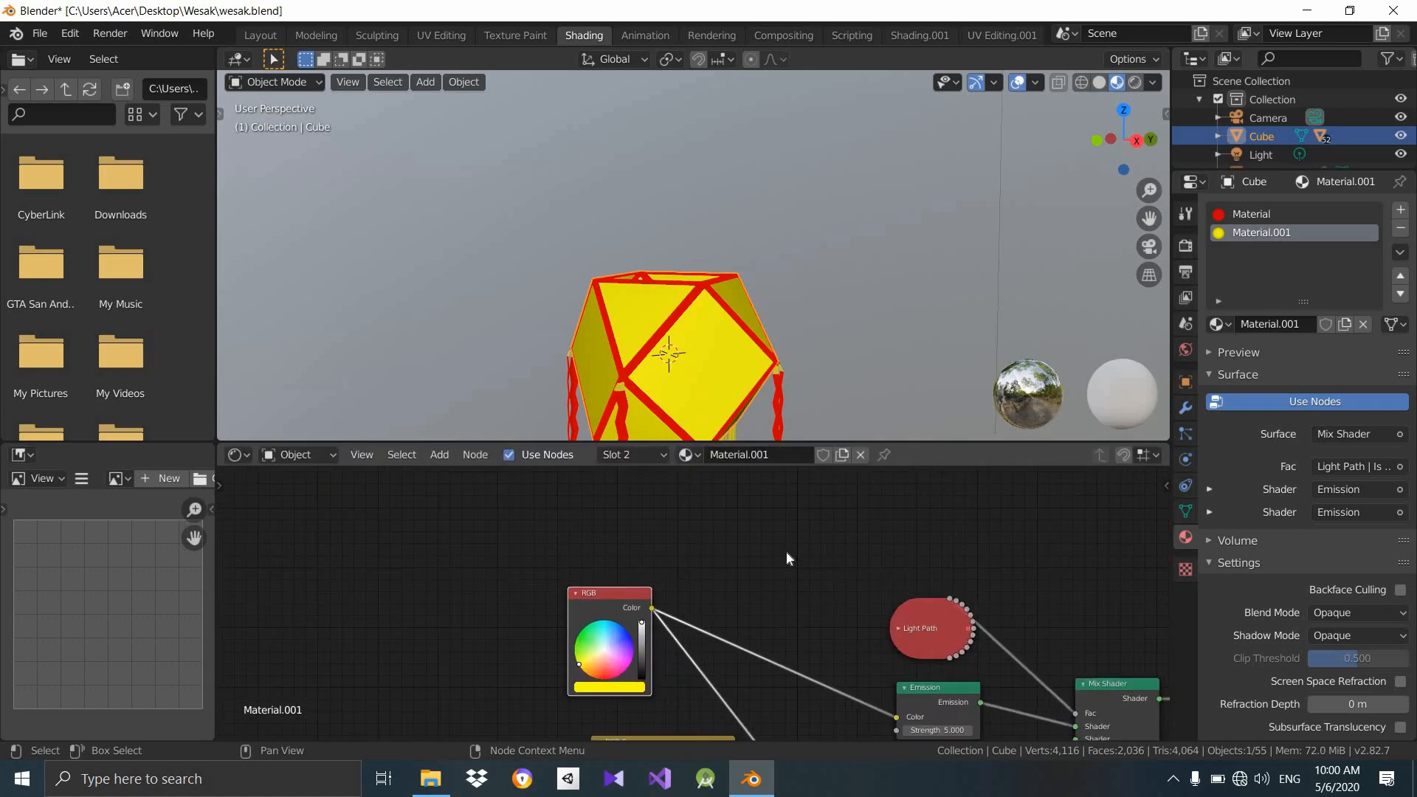
Add an Image Texture node and place it above and beside the RGB node.
key("shift+a")
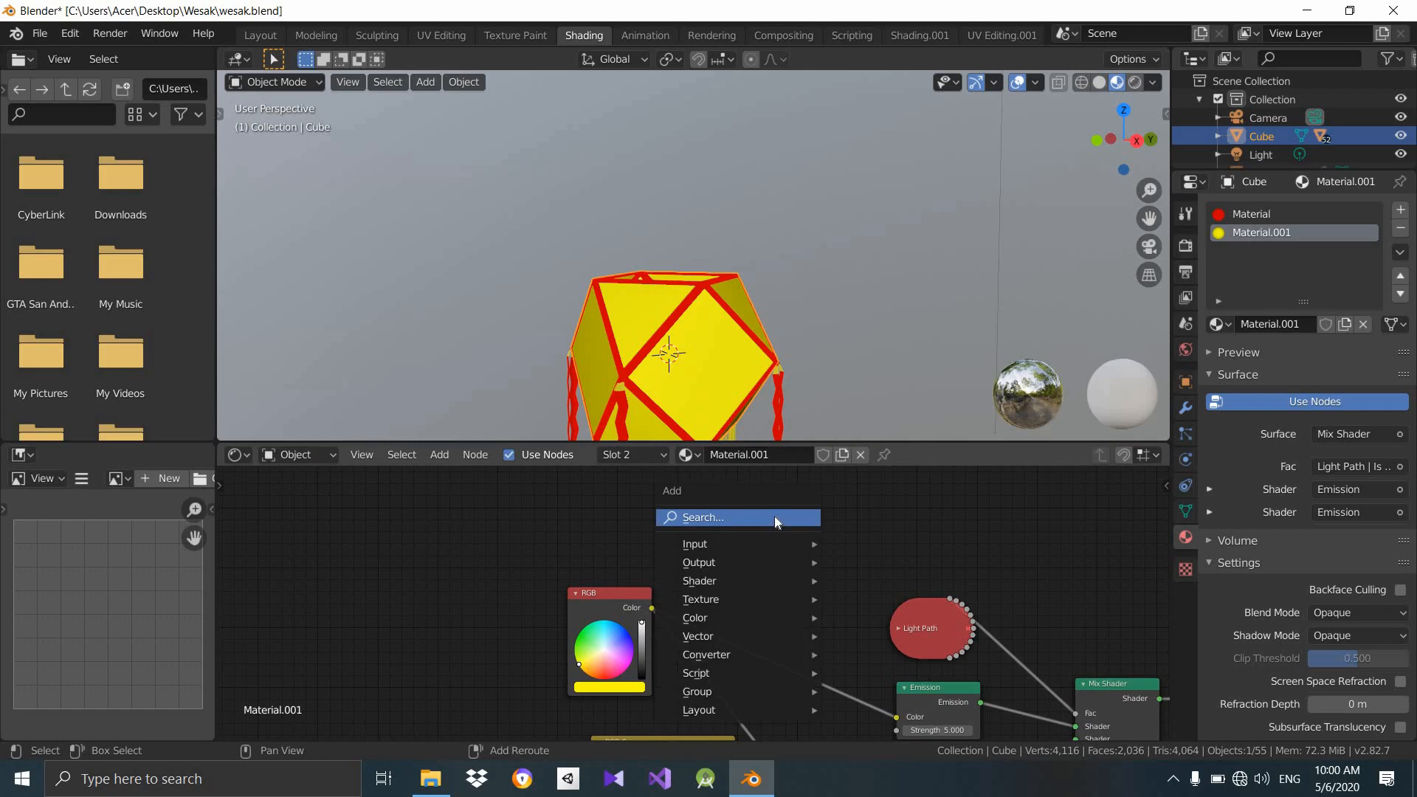
left_click(711, 520)
type("image")
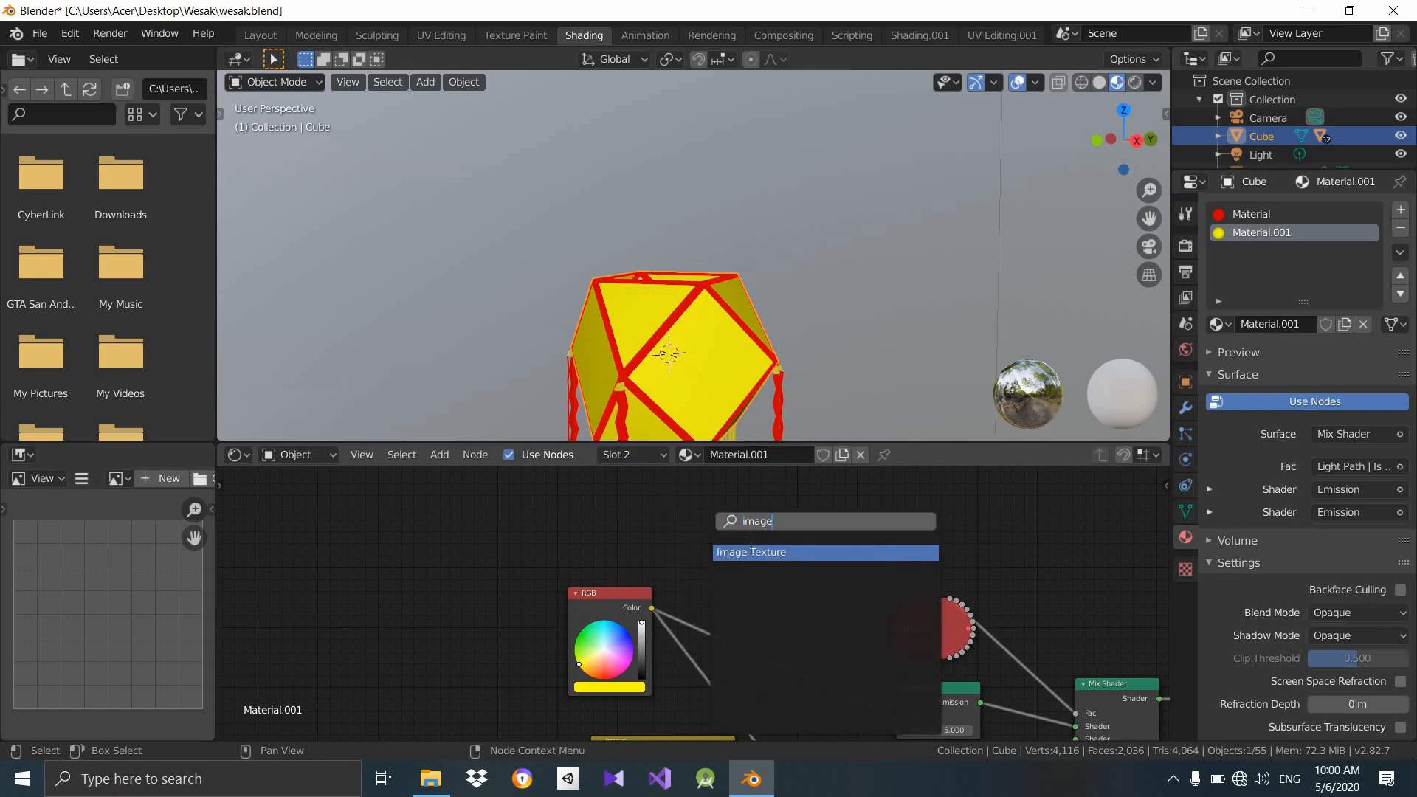
key("Return")
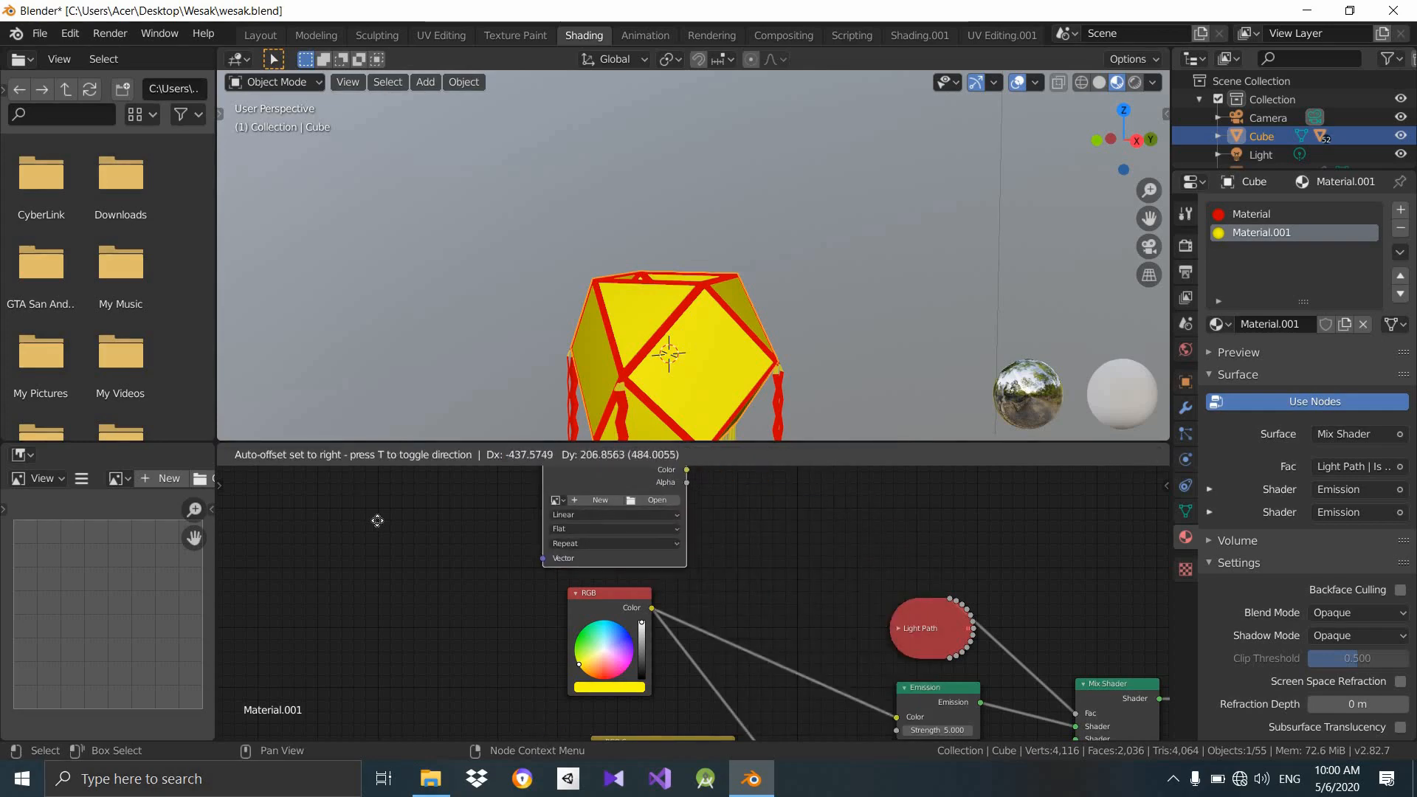
left_click(371, 499)
scroll(413, 565, "up", 2)
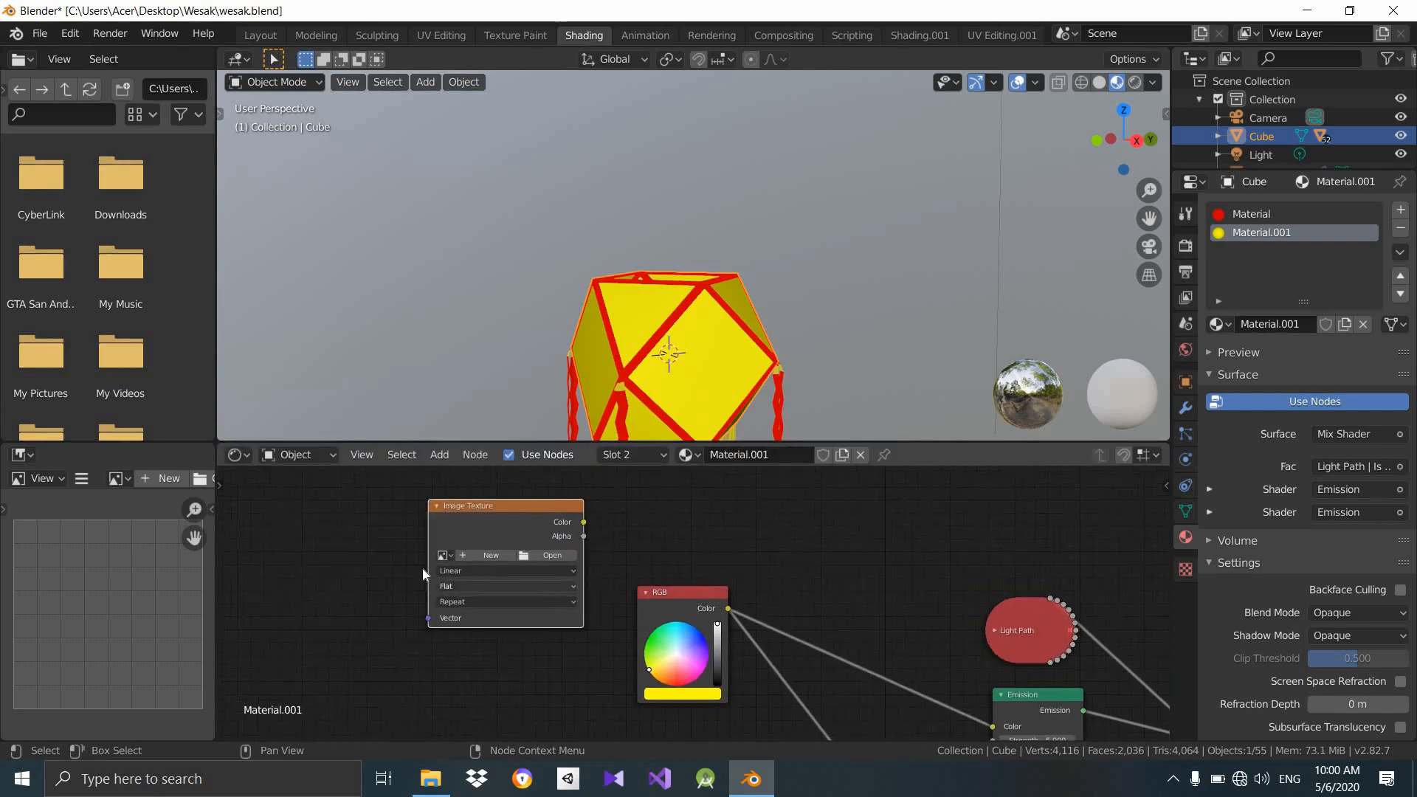
Assign art.png as the image of the new Image Texture node.
left_click(381, 546)
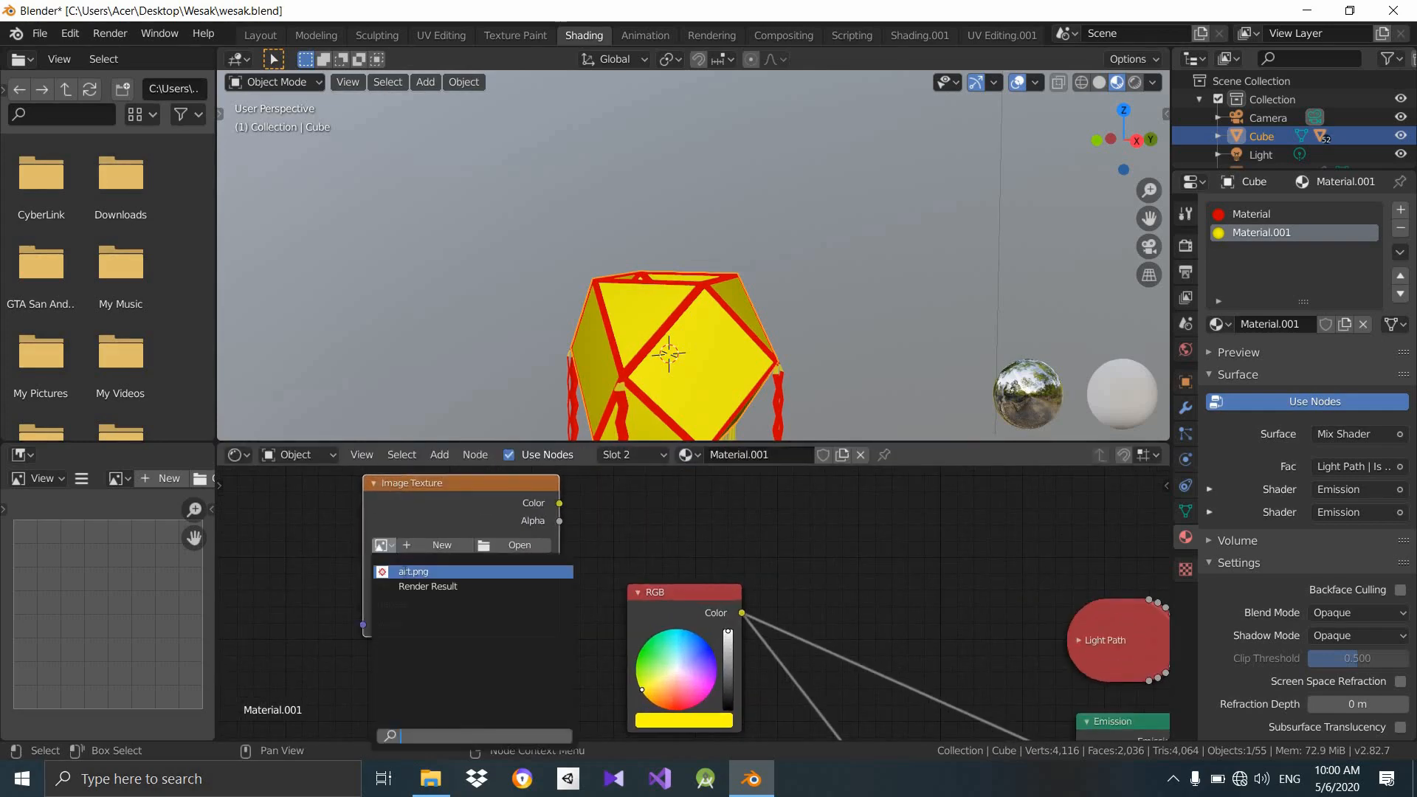
left_click(406, 573)
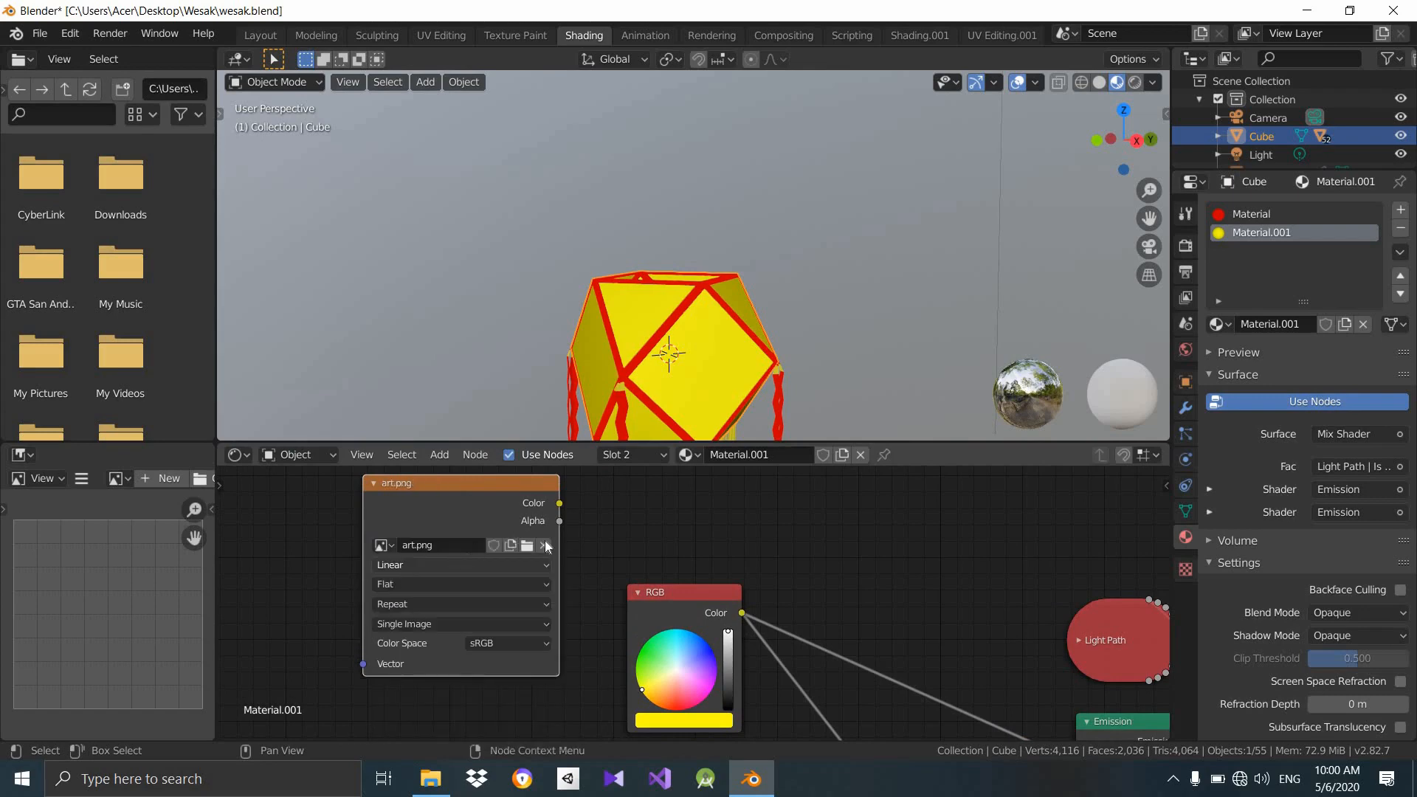
key("ctrl+z")
left_click(388, 547)
left_click(520, 553)
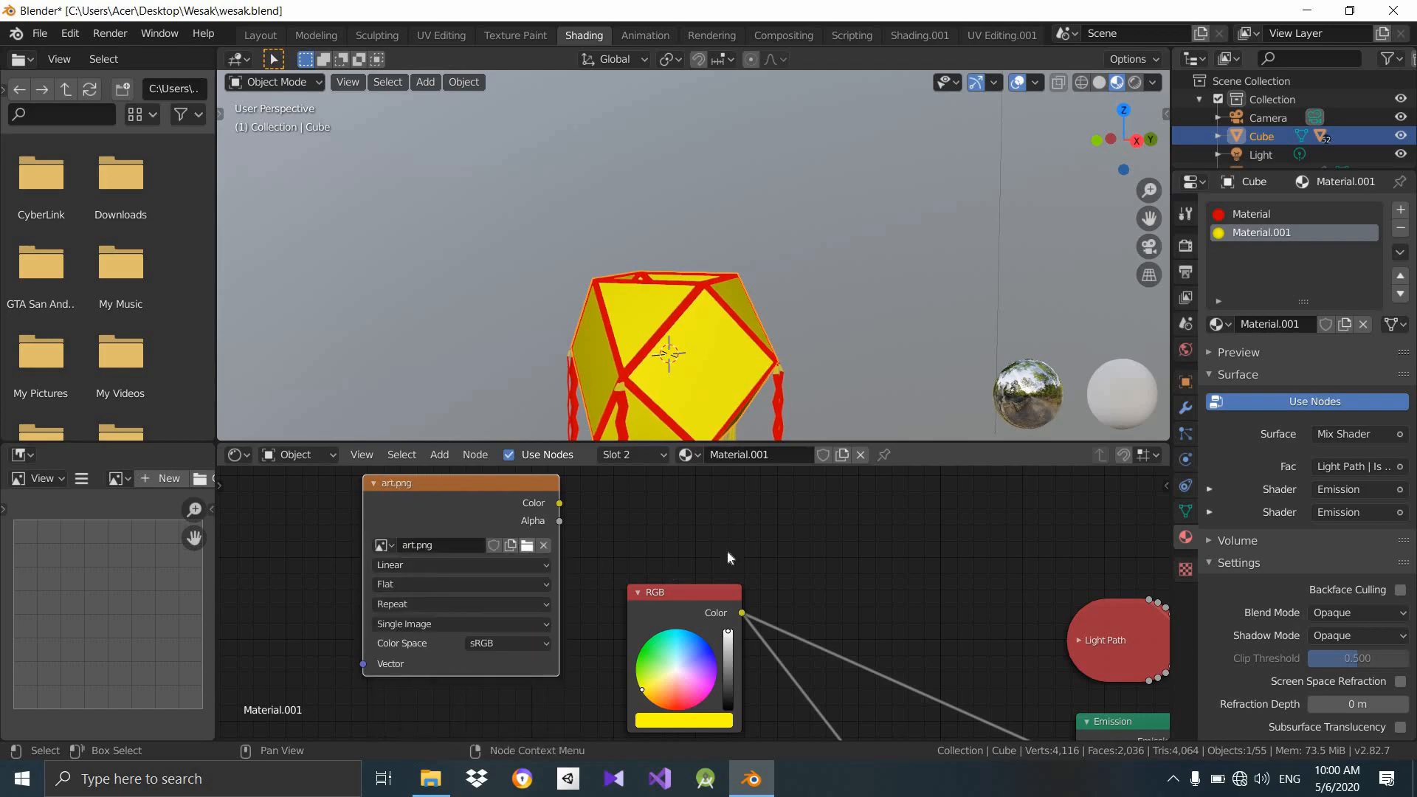
Move the RGB node beneath the art.png Image Texture node and lower the RGB Curves node slightly.
middle_click_drag(659, 518, 566, 556)
middle_click_drag(707, 550, 631, 565)
scroll(626, 567, "up", 1)
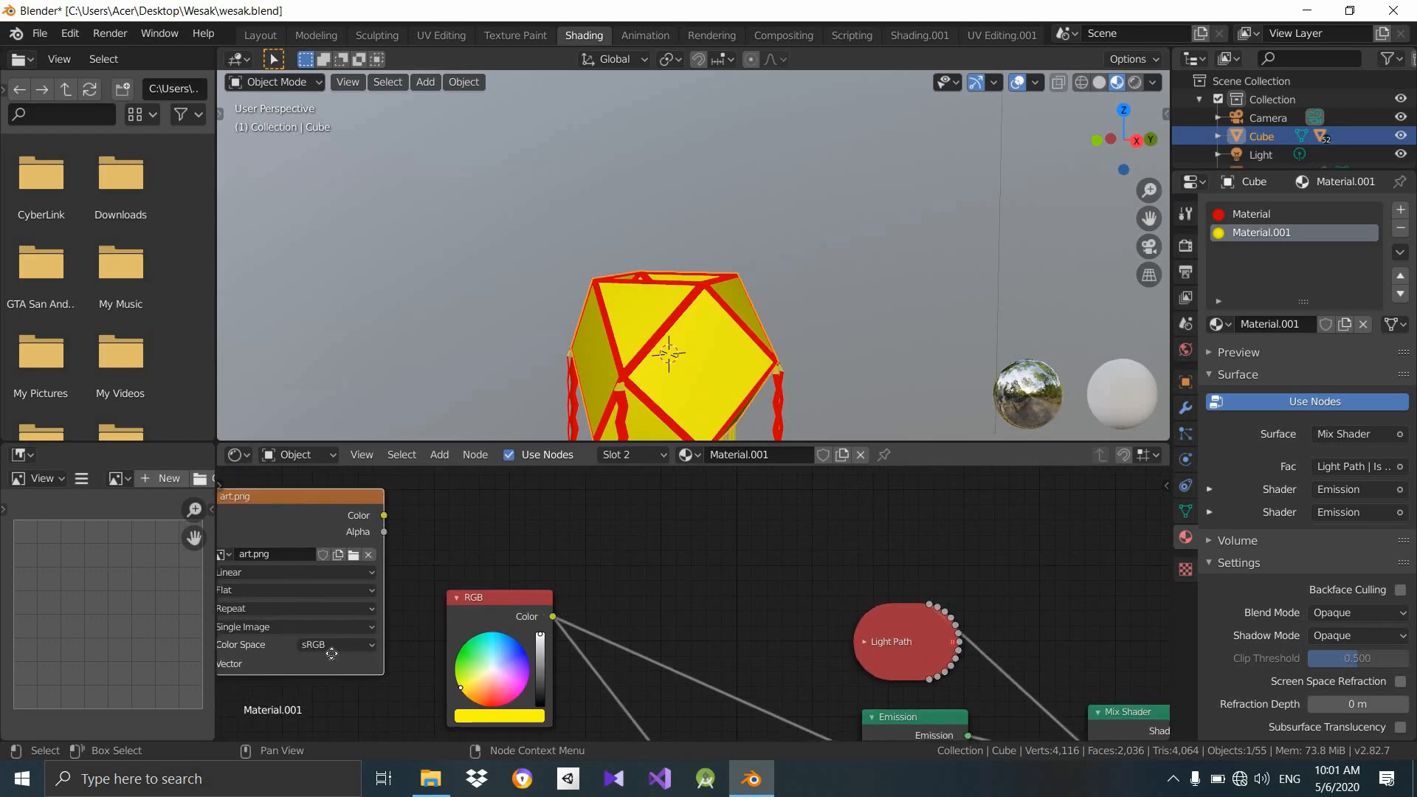
left_click_drag(332, 653, 255, 702)
scroll(520, 550, "down", 2)
middle_click_drag(512, 678, 575, 612)
left_click_drag(626, 691, 628, 712)
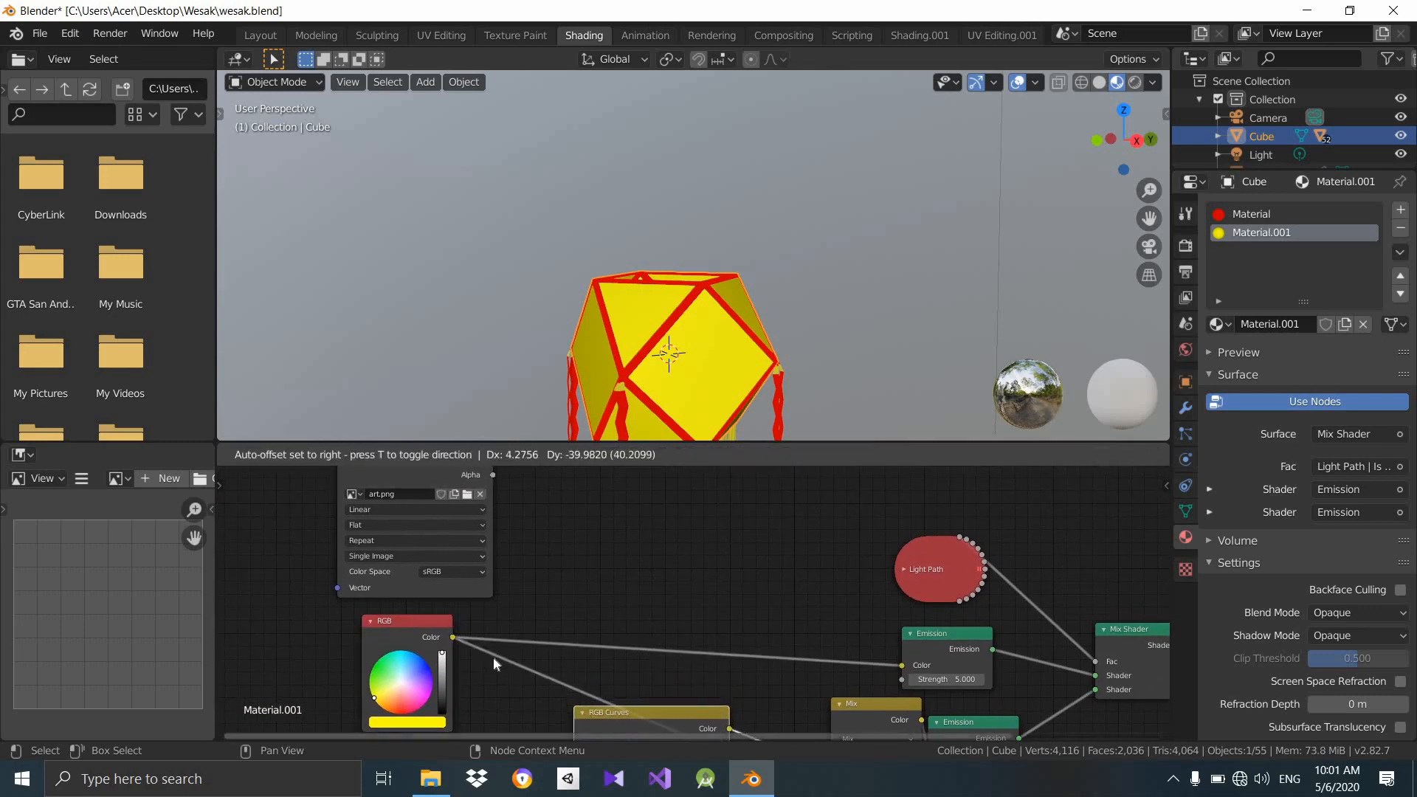
Disconnect the RGB node's colour output from the upper Emission node and the Mix node's Color2.
middle_click_drag(525, 624, 547, 488)
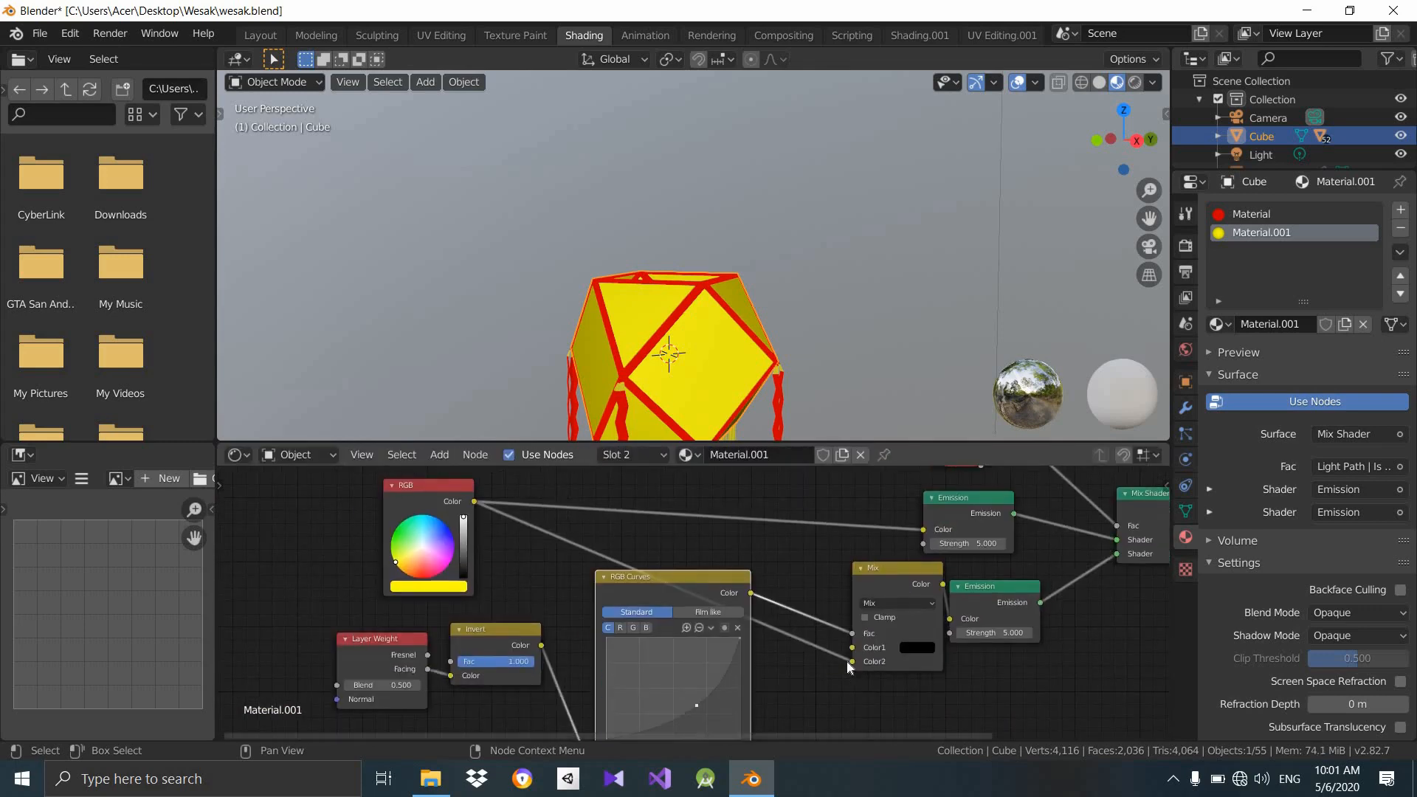
left_click_drag(848, 660, 645, 531)
middle_click_drag(635, 531, 691, 697)
Add a MixRGB node, feeding the art.png texture's colour into Color1 and the RGB node's colour into Color2.
key("shift+a")
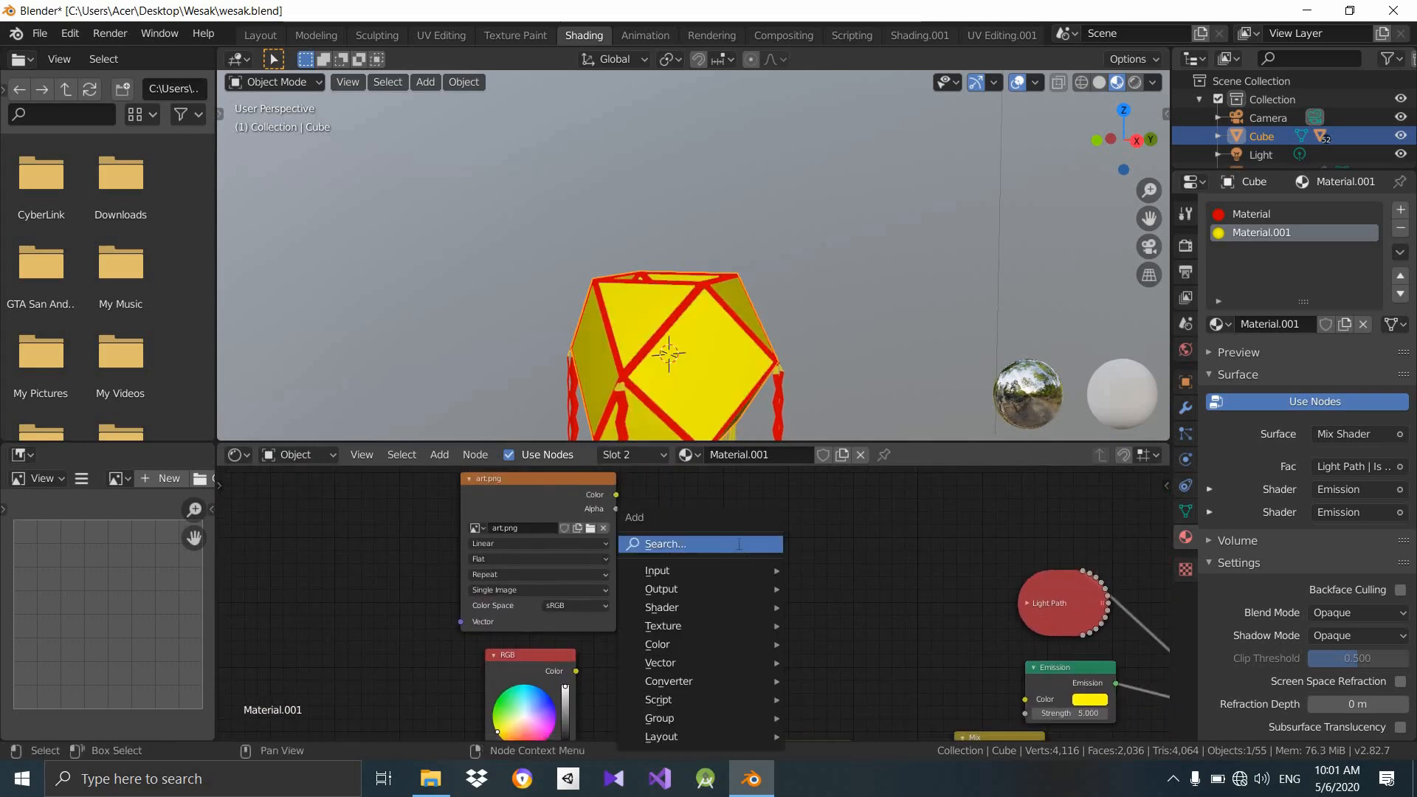
left_click(738, 543)
type("mix")
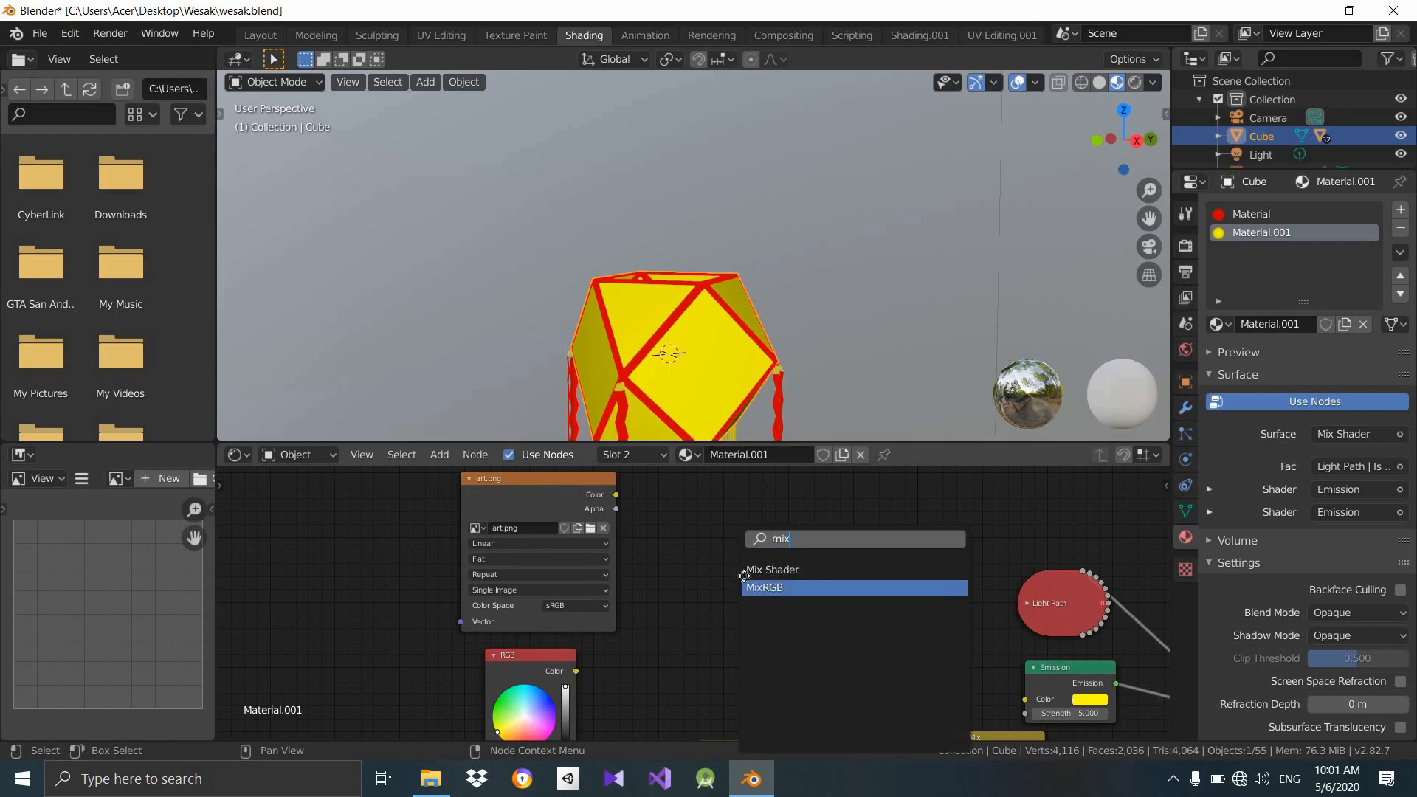
left_click(767, 587)
left_click(672, 524)
left_click_drag(752, 608, 638, 512)
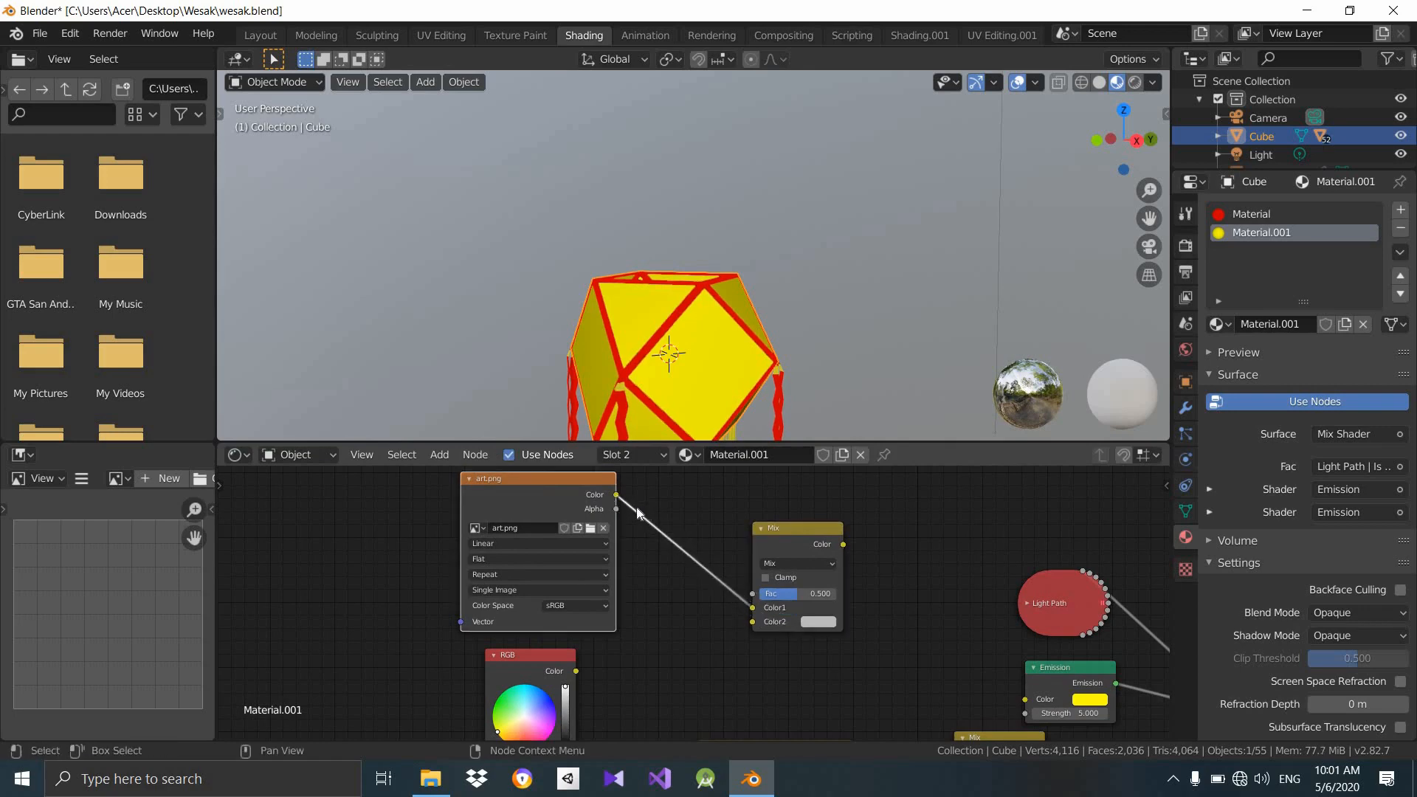
left_click_drag(576, 670, 754, 620)
Set the new MixRGB node's blending mode to Multiply.
scroll(712, 569, "up", 3)
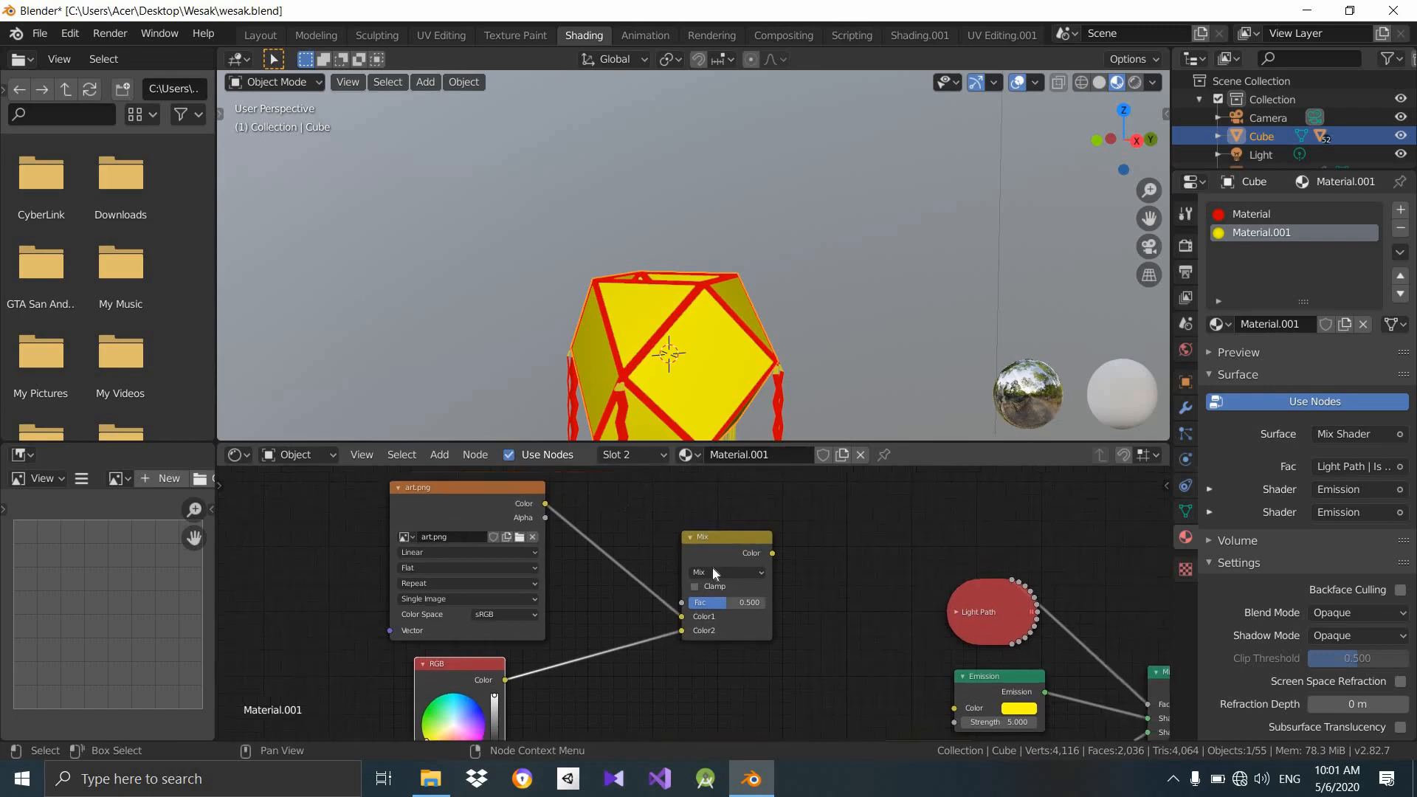
left_click(701, 576)
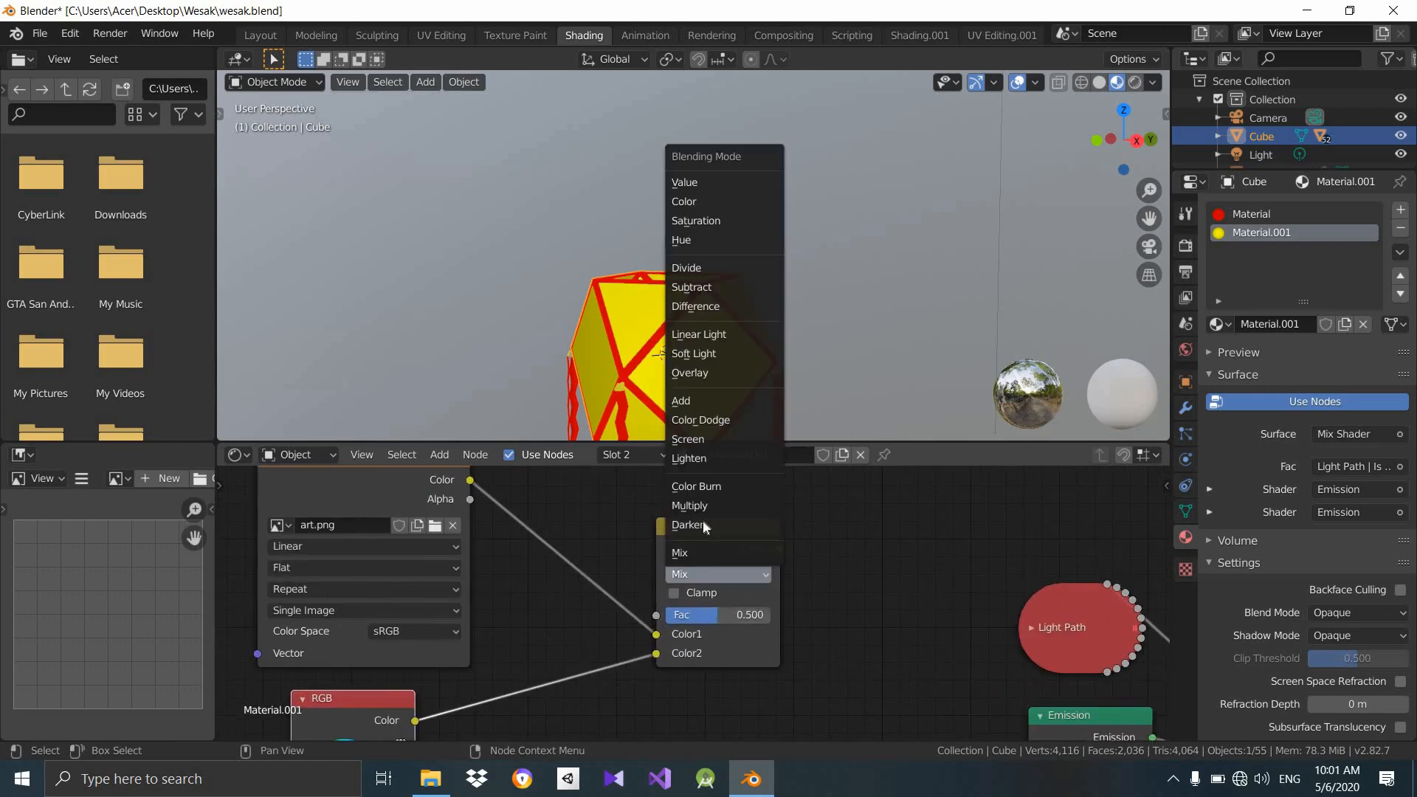
left_click(701, 505)
middle_click_drag(789, 608, 762, 655)
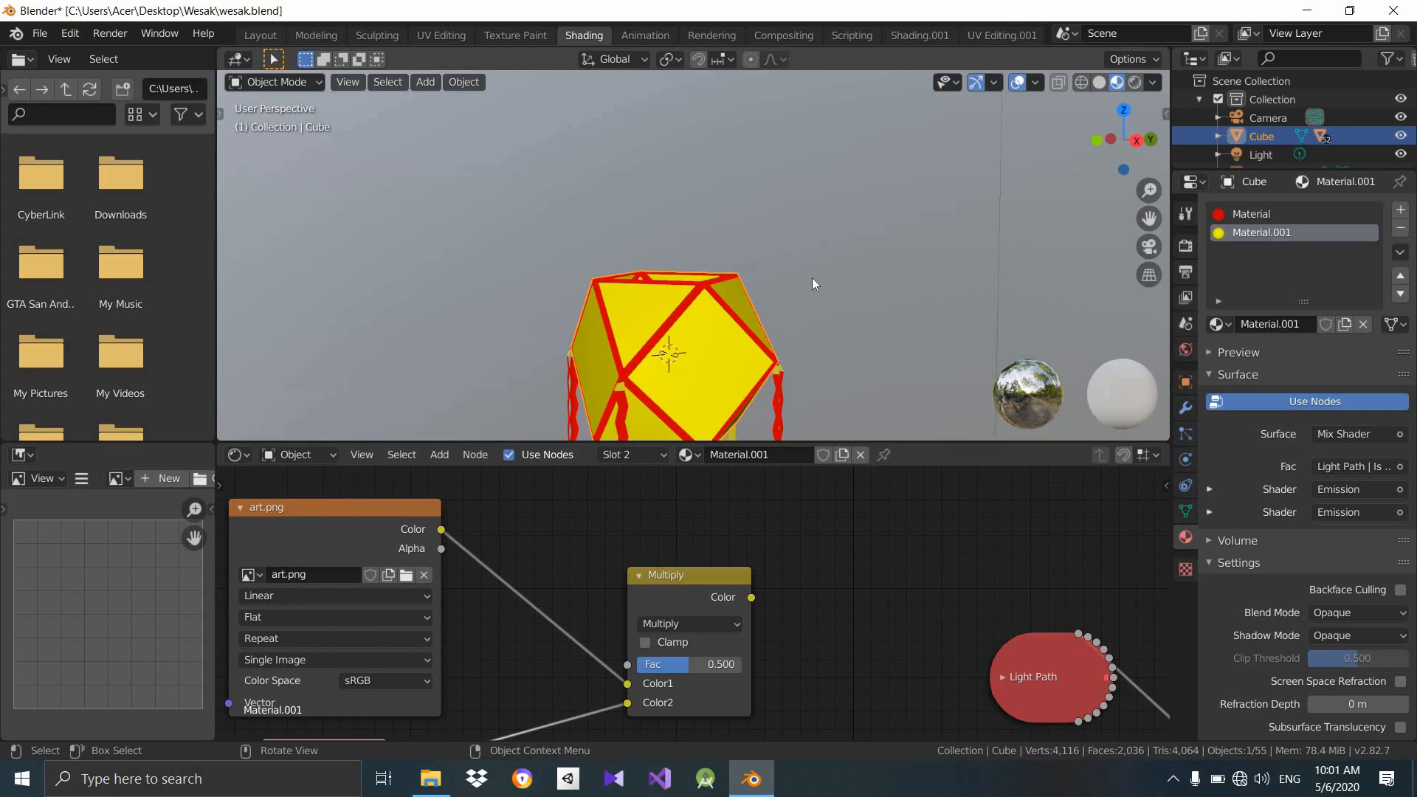
Check the RGB node's yellow colour and set the Multiply node's factor to 1.000.
middle_click_drag(424, 712, 636, 601)
middle_click_drag(552, 730, 589, 636)
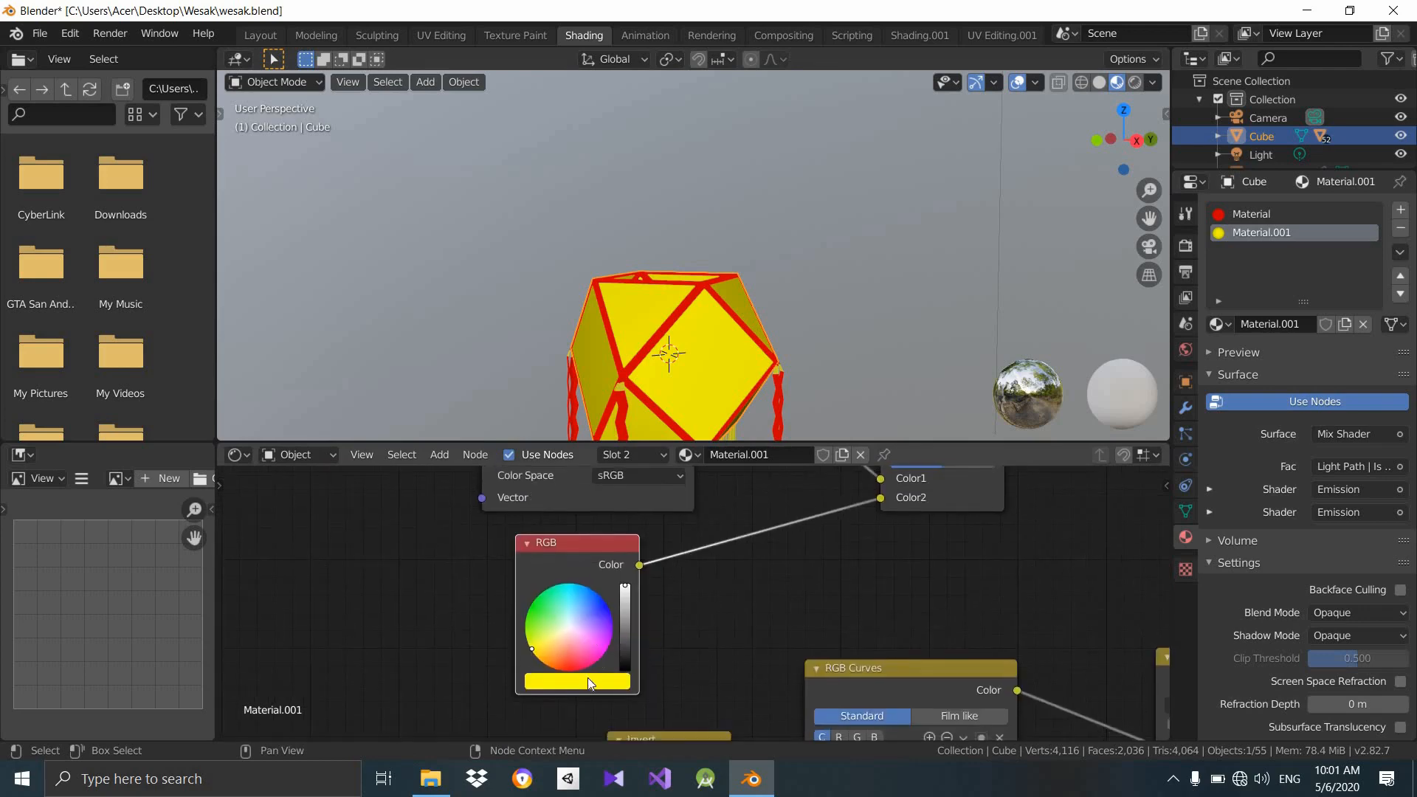
left_click(587, 680)
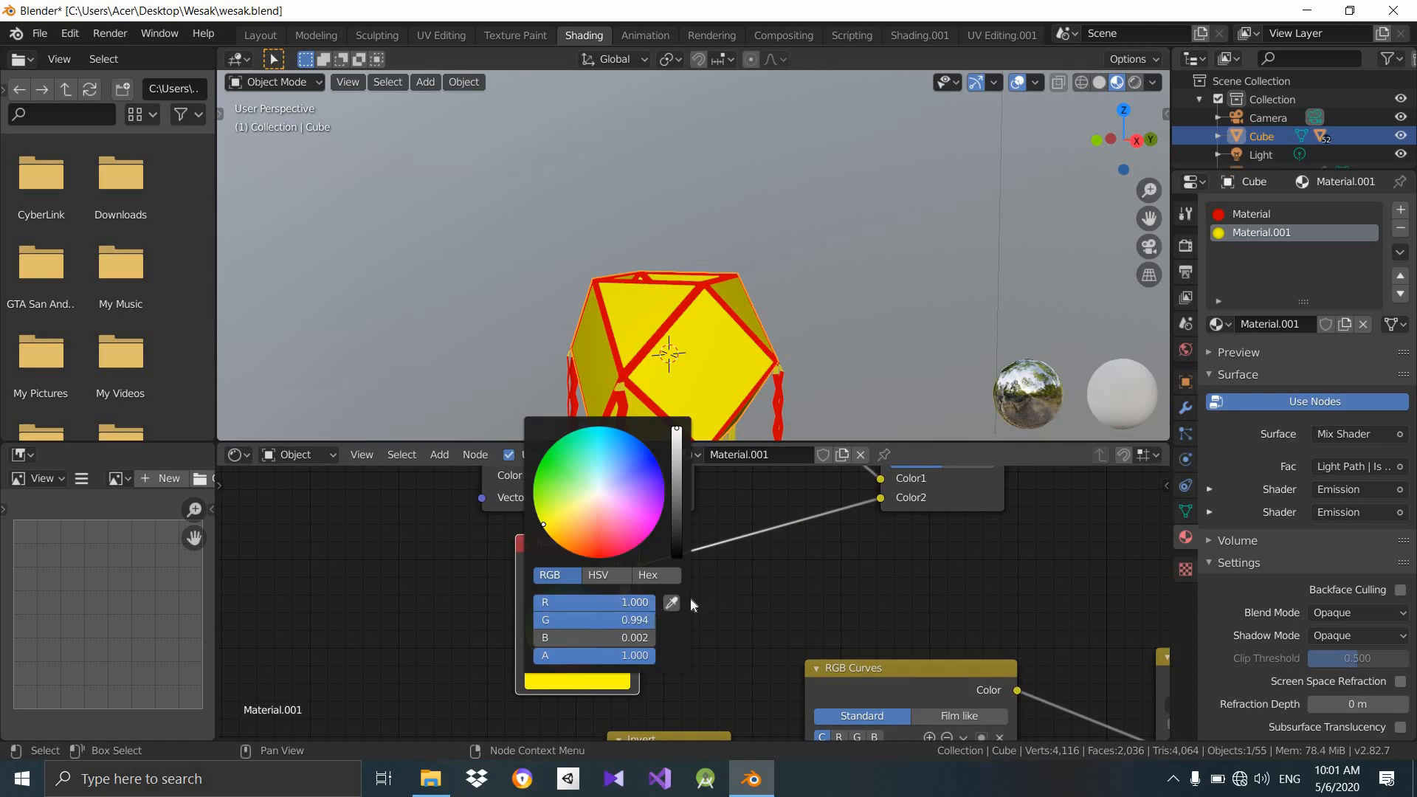
middle_click_drag(701, 598, 673, 602)
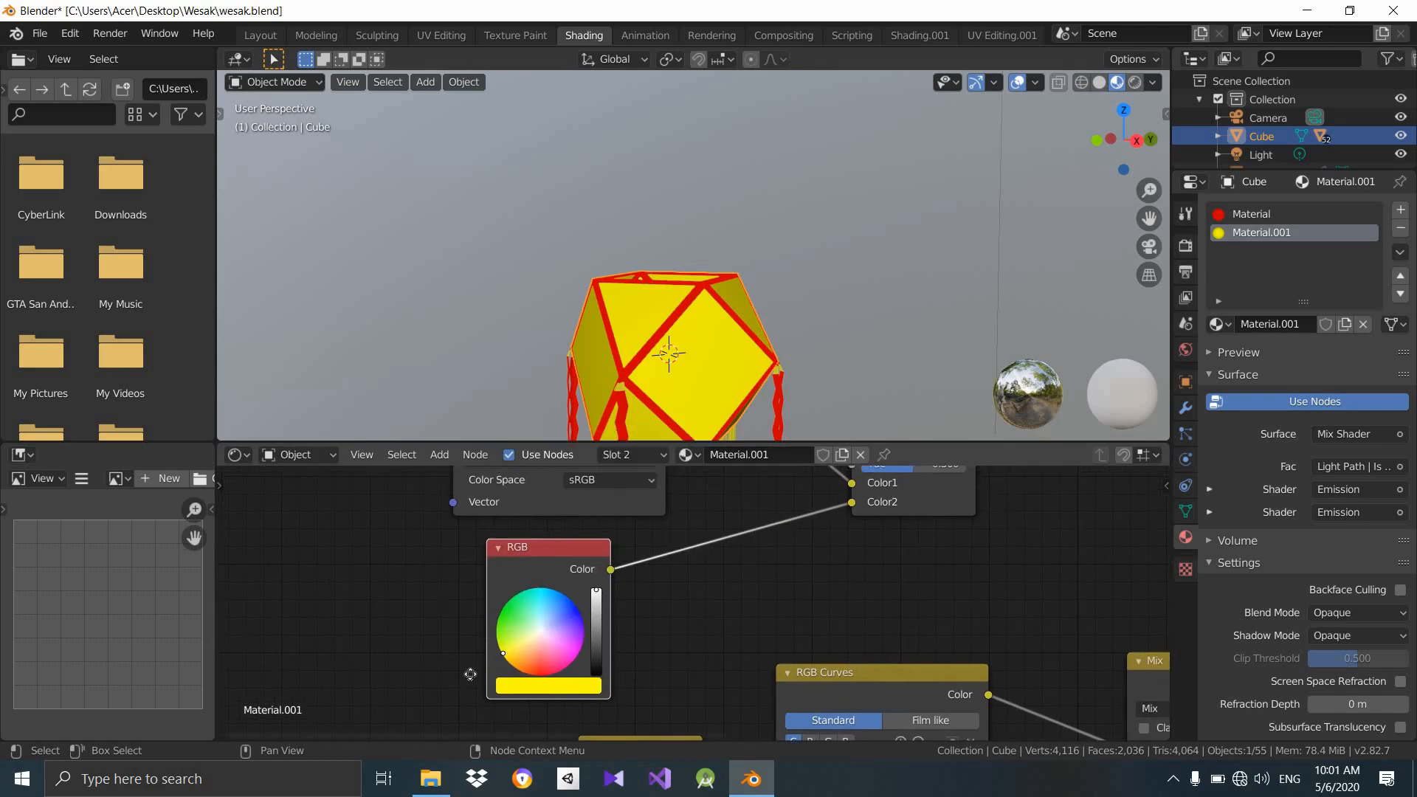
middle_click_drag(470, 673, 441, 683)
middle_click_drag(676, 523, 565, 596)
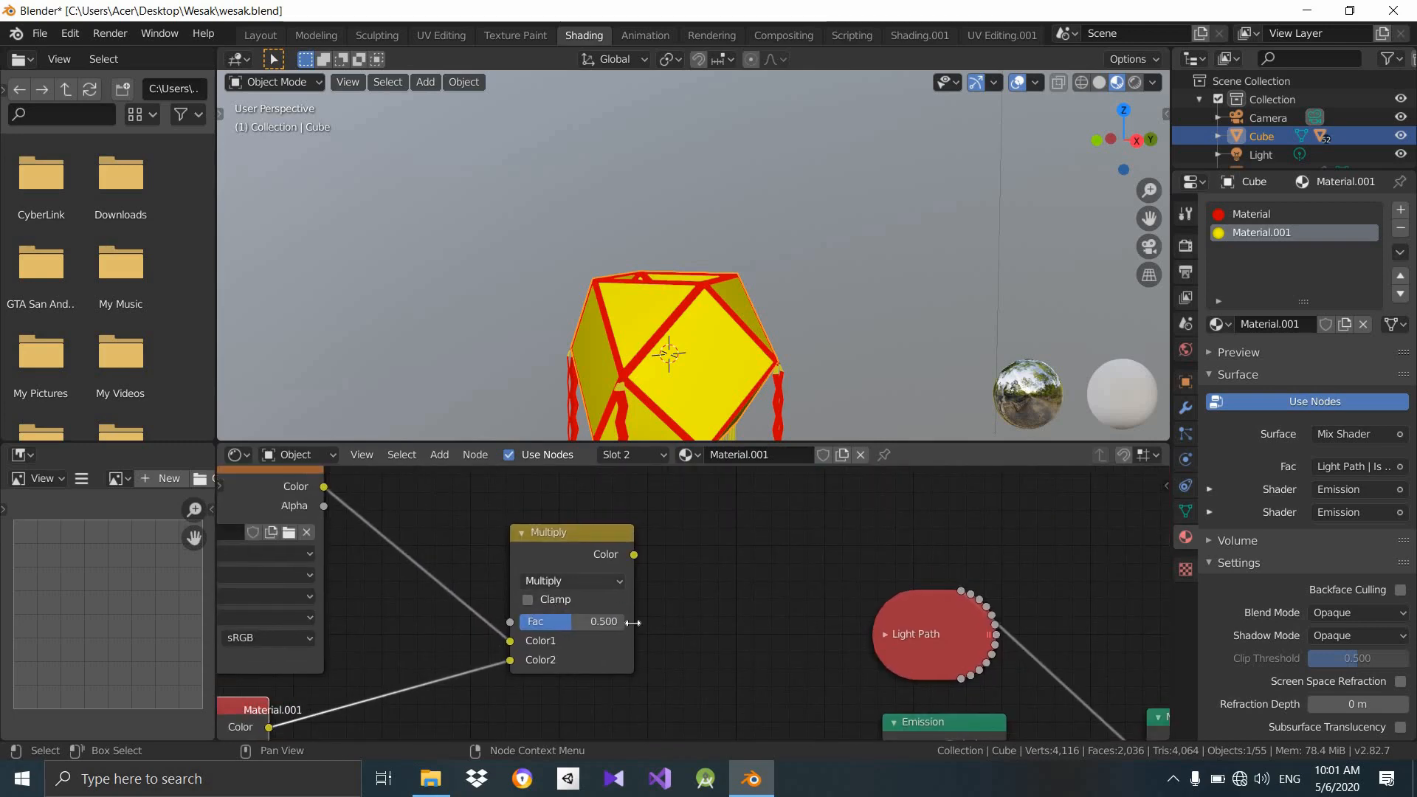
left_click_drag(574, 622, 624, 622)
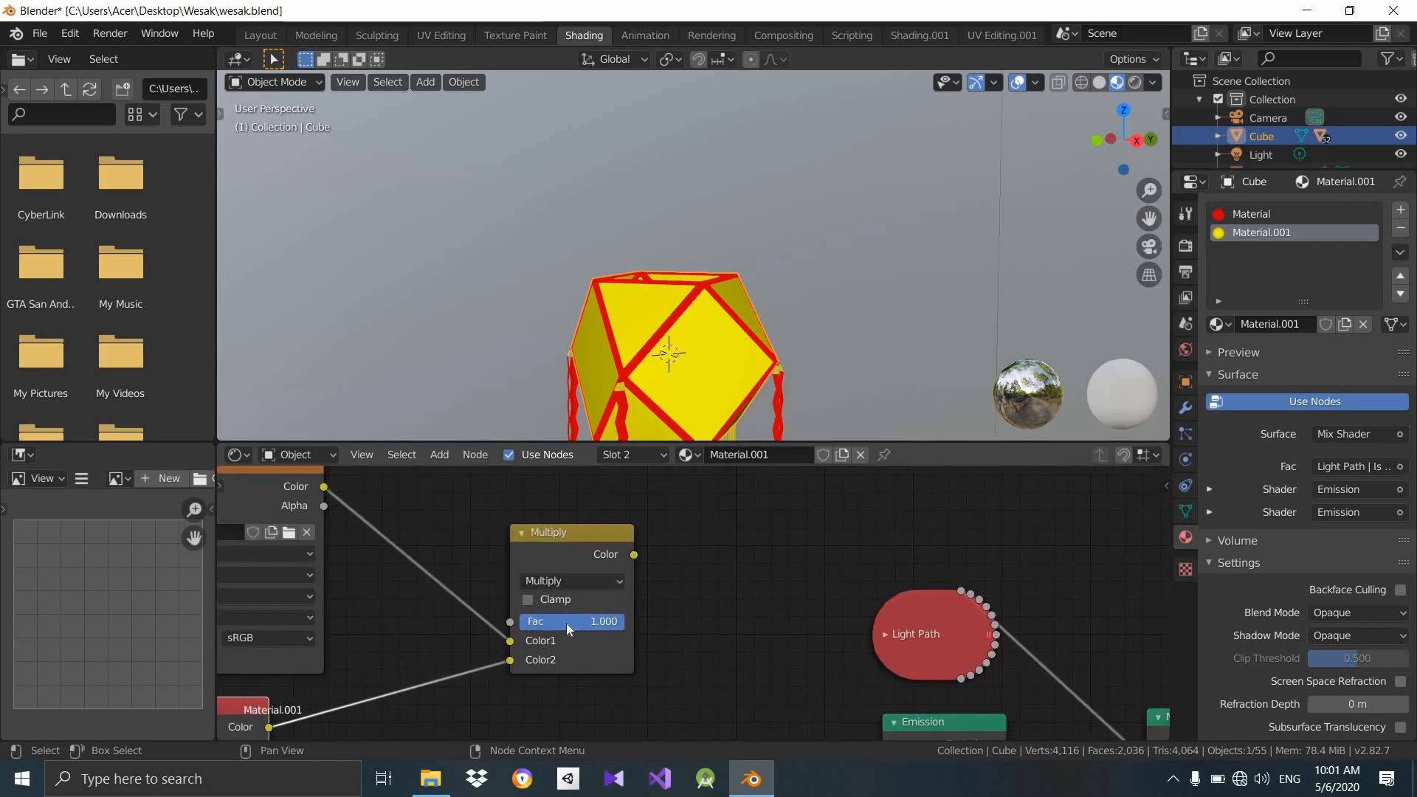
scroll(578, 627, "down", 3)
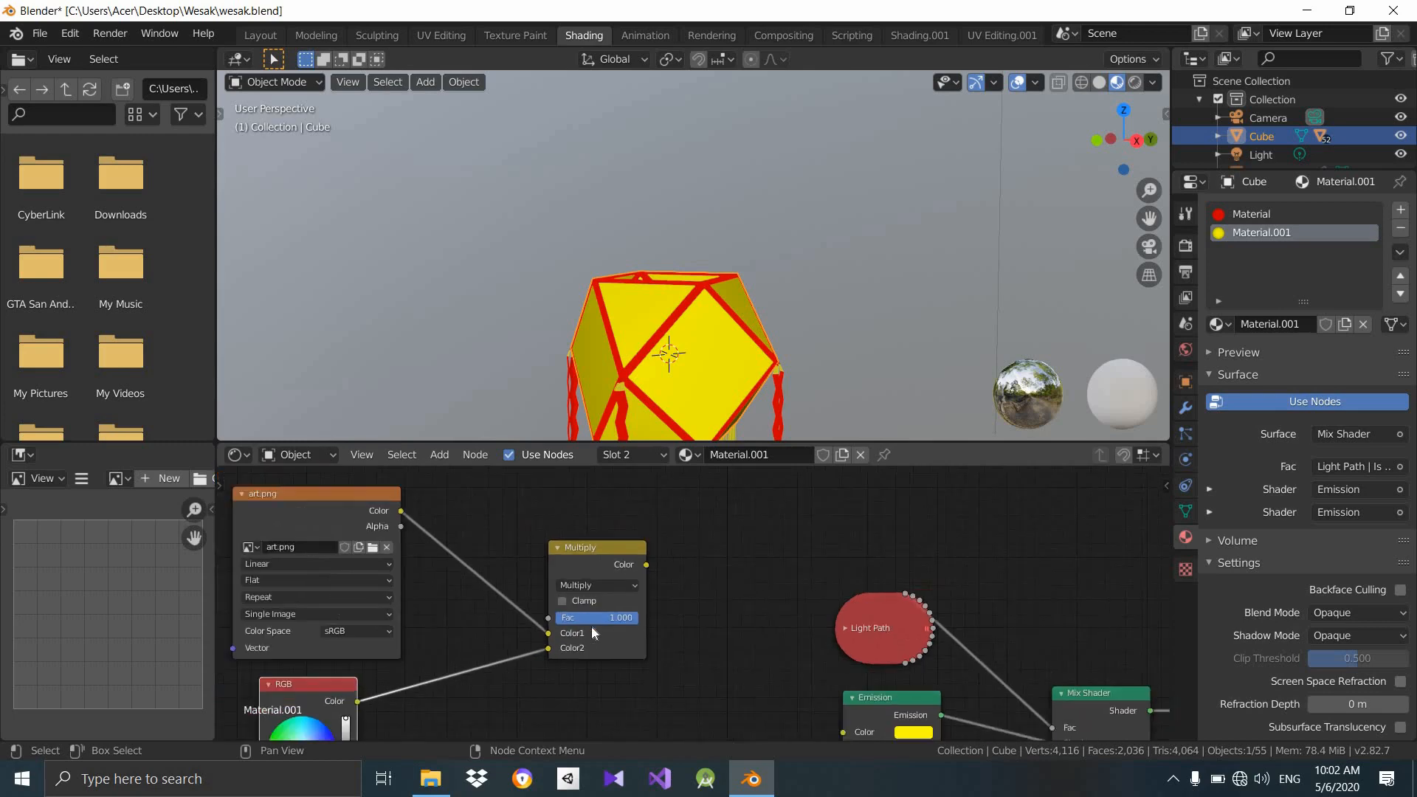
Connect the Multiply node's colour output to the upper Emission node's Color and the Mix node's Color2, and inspect the lantern panel.
middle_click_drag(546, 587, 516, 491)
scroll(556, 520, "down", 3)
left_click_drag(517, 496, 684, 617)
left_click_drag(469, 499, 626, 714)
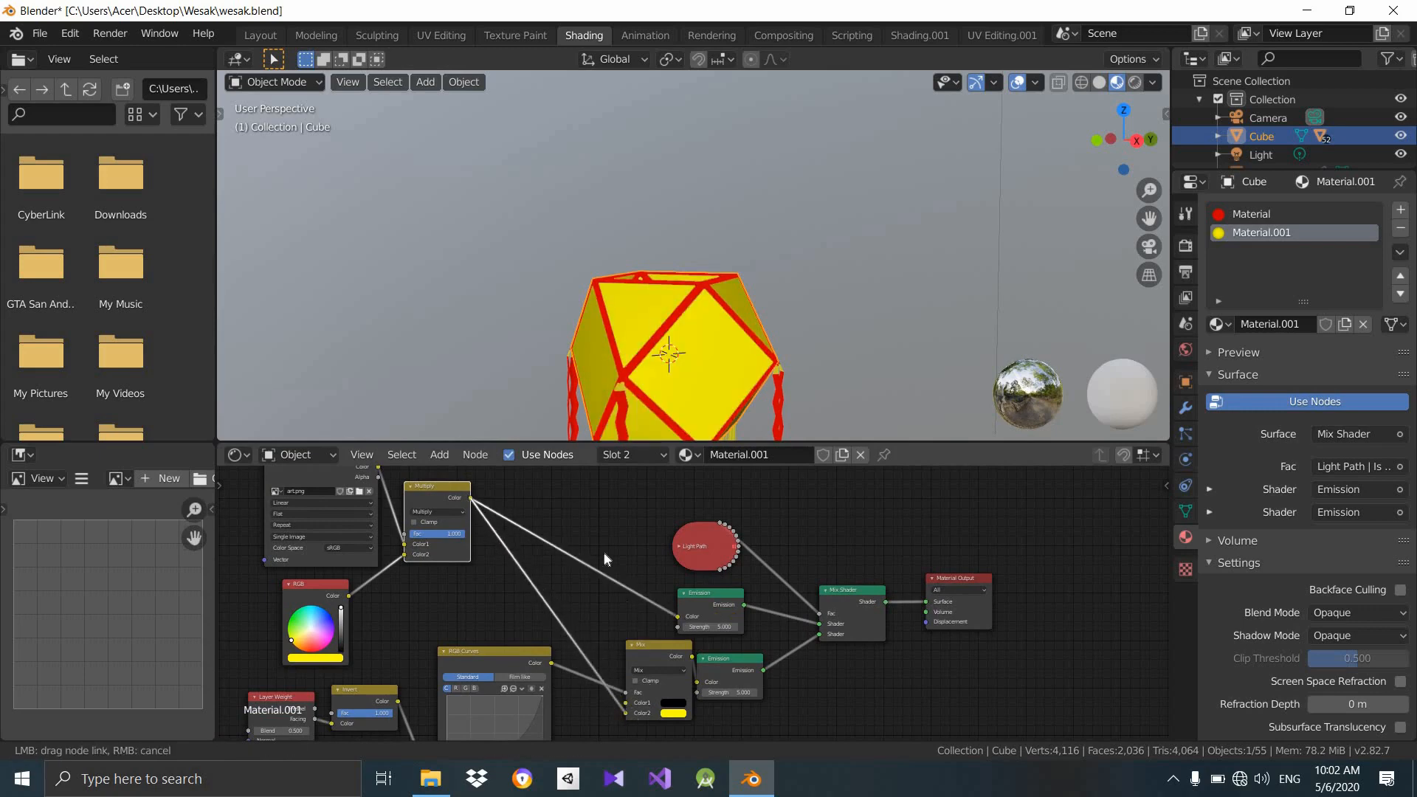
key("Home")
middle_click_drag(706, 307, 705, 277)
scroll(670, 375, "up", 4)
scroll(657, 369, "down", 2)
scroll(599, 311, "up", 1)
scroll(706, 277, "up", 5)
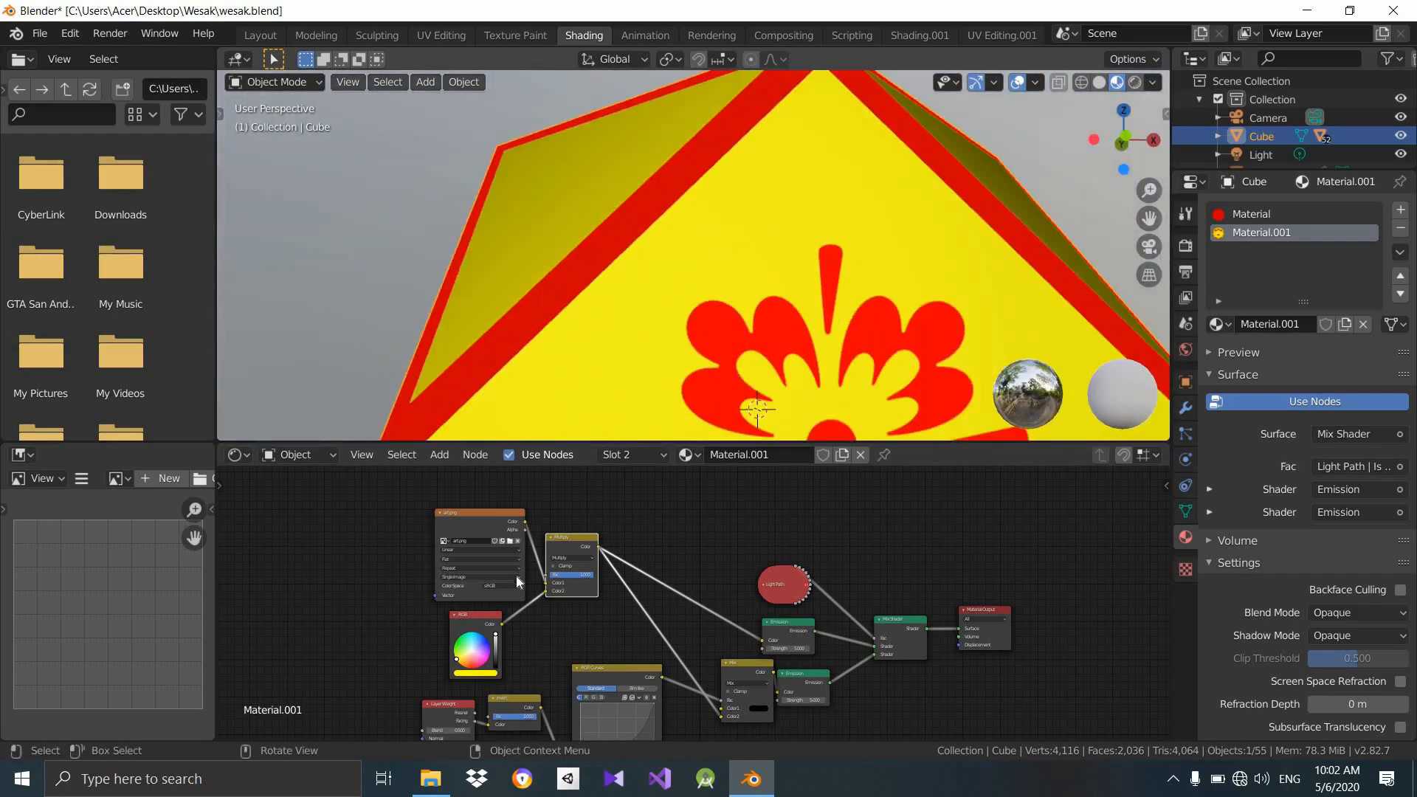
Add a Texture Coordinate node beside the art.png texture and connect its UV output to the texture's Vector input.
middle_click_drag(678, 600, 868, 632)
scroll(590, 694, "up", 2)
middle_click_drag(577, 719, 672, 671)
scroll(572, 540, "up", 1)
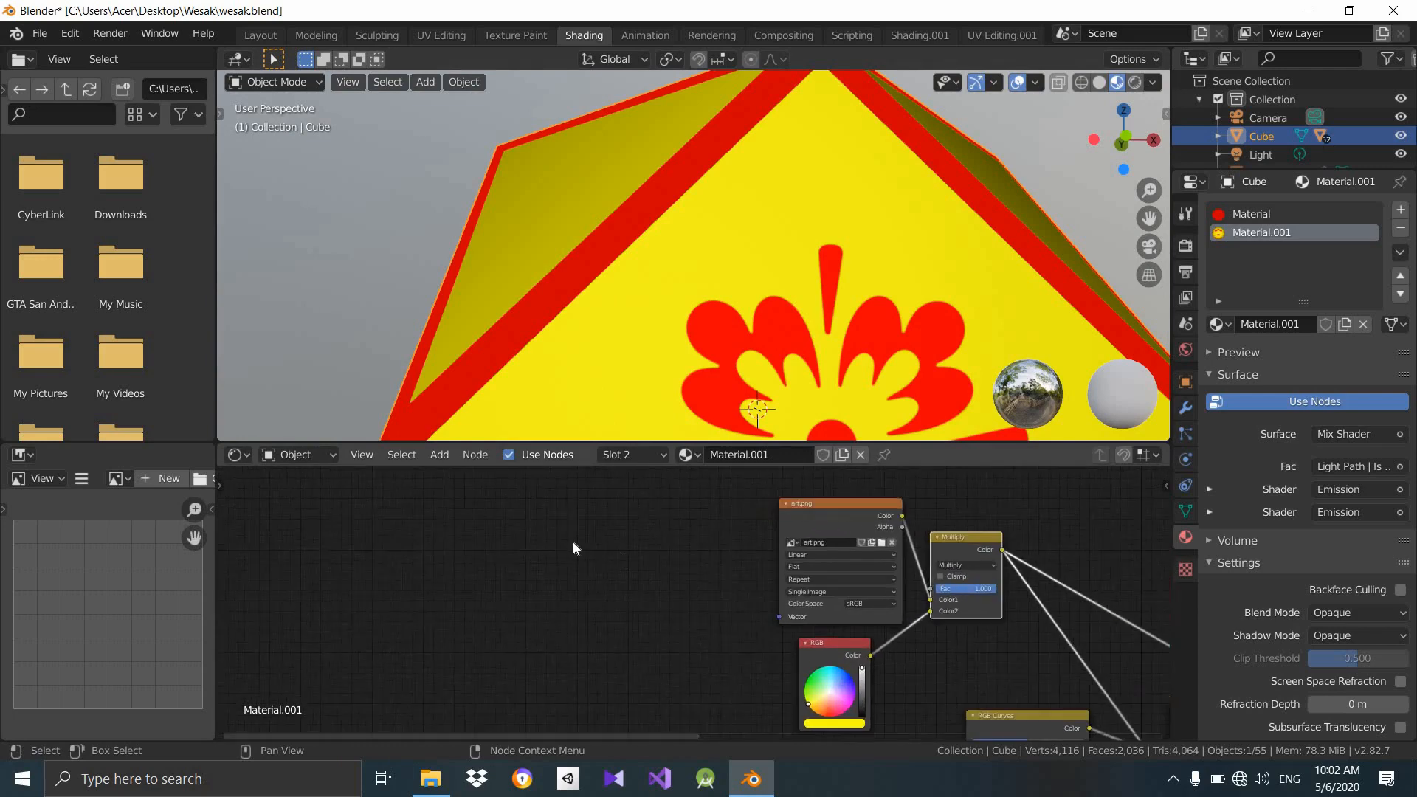
key("shift+a")
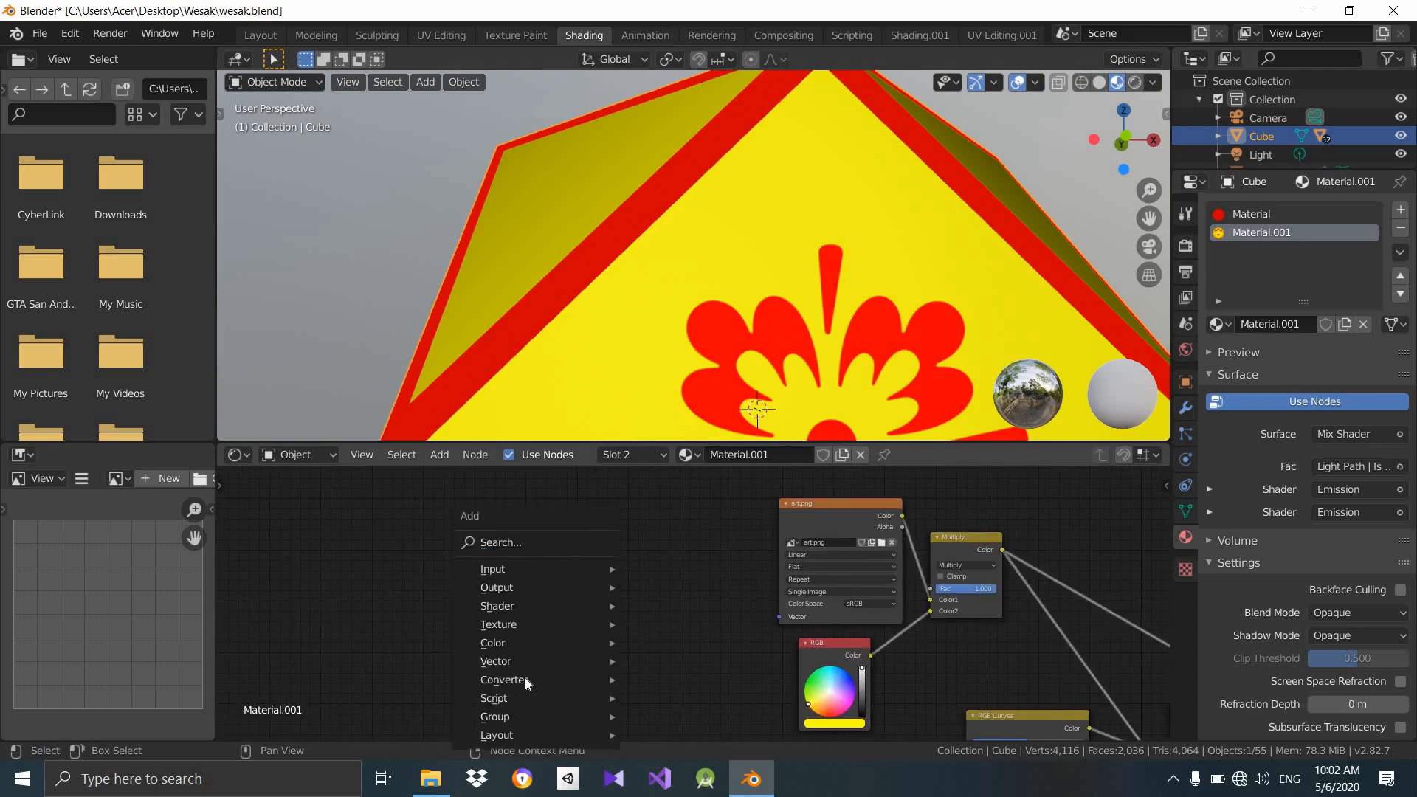
left_click(509, 542)
type("tex")
key("Return")
left_click(547, 537)
scroll(594, 572, "up", 1)
left_click_drag(592, 563, 802, 620)
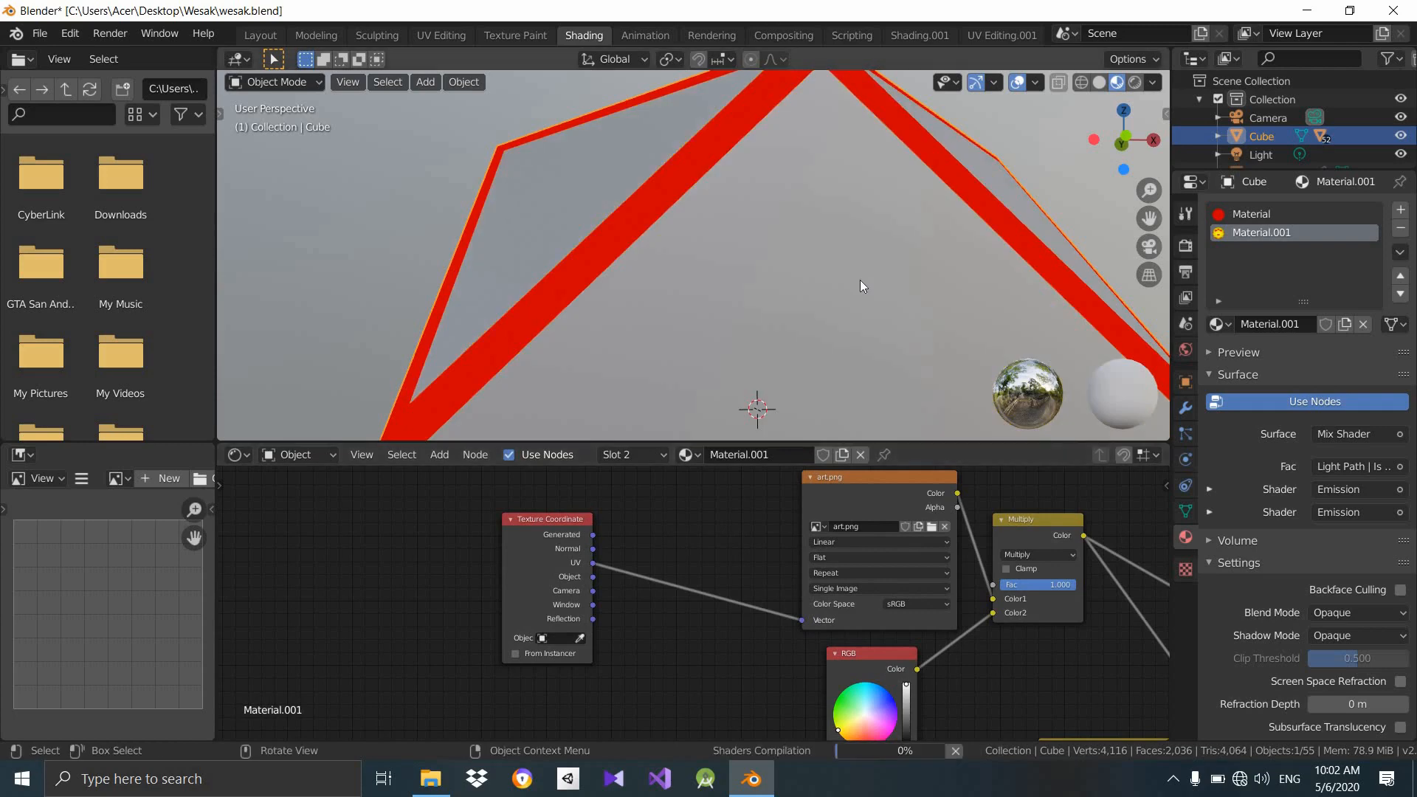
Check the flower on the lantern's diamond panels and move the Texture Coordinate node closer to the art.png node.
scroll(860, 280, "down", 8)
middle_click_drag(807, 298, 561, 299)
scroll(631, 316, "down", 2)
scroll(675, 317, "up", 4)
middle_click_drag(675, 317, 594, 323)
left_click_drag(549, 515, 653, 563)
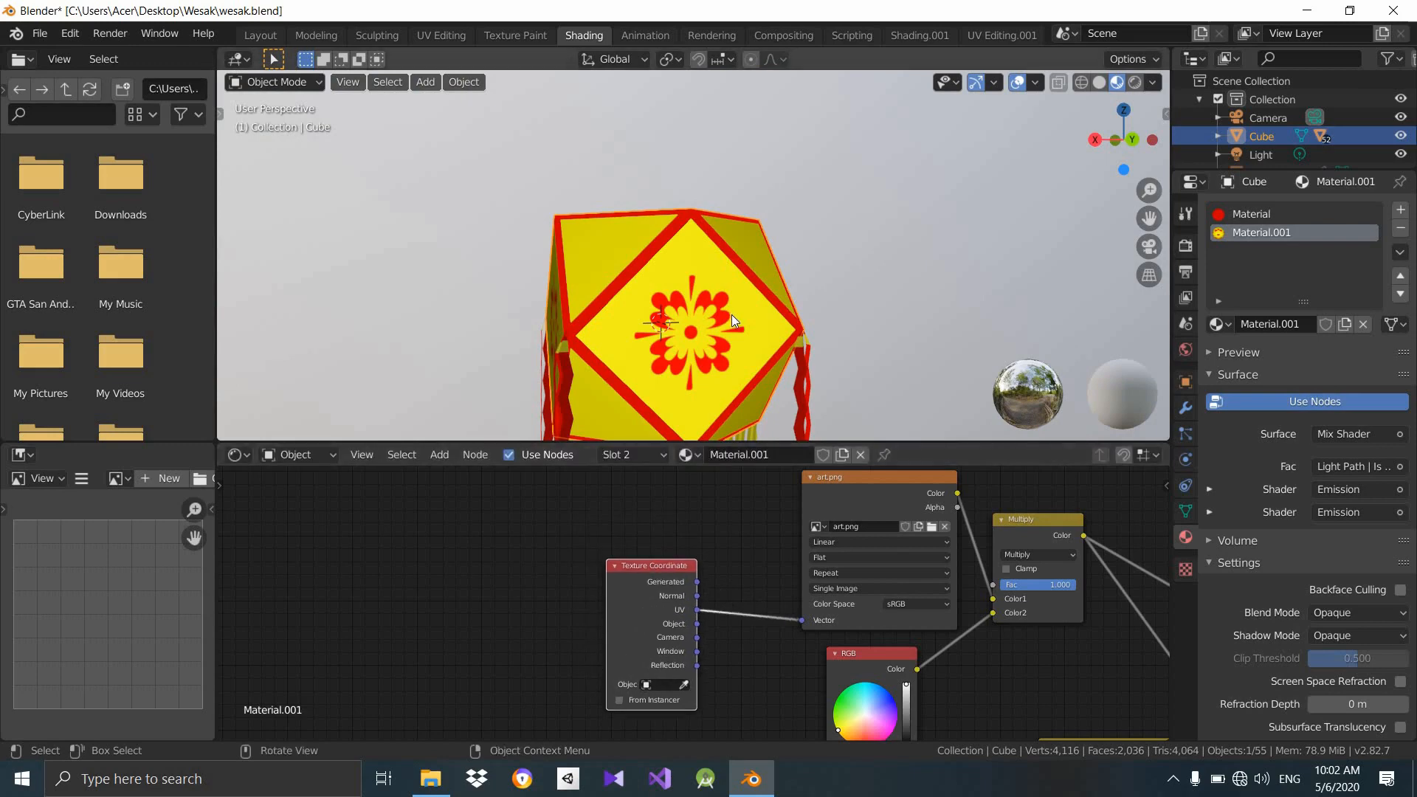
scroll(730, 310, "down", 2)
middle_click_drag(621, 302, 640, 314)
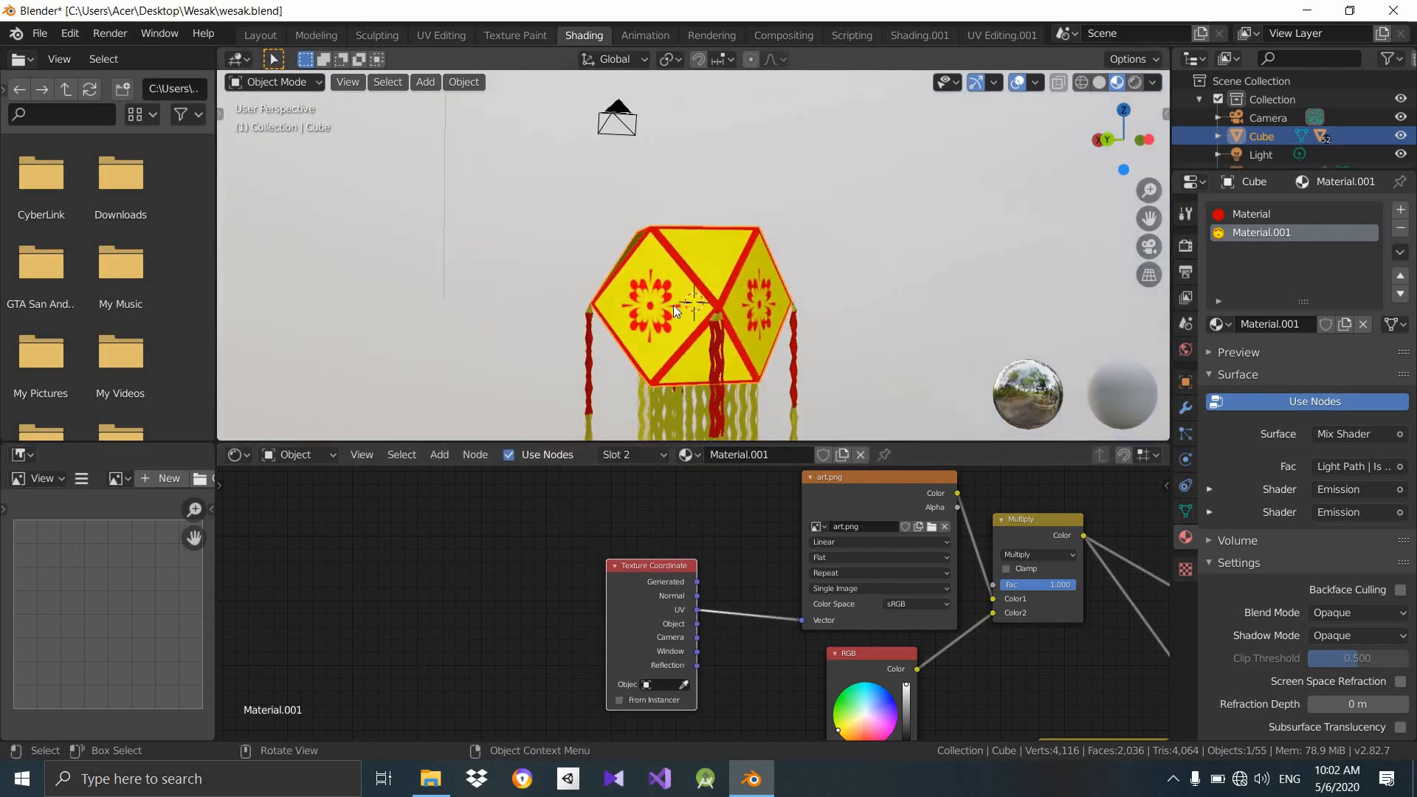
Switch to the UV Editing workspace and unwrap one diamond face of the lantern over the art.png image.
left_click(443, 36)
scroll(929, 442, "up", 7)
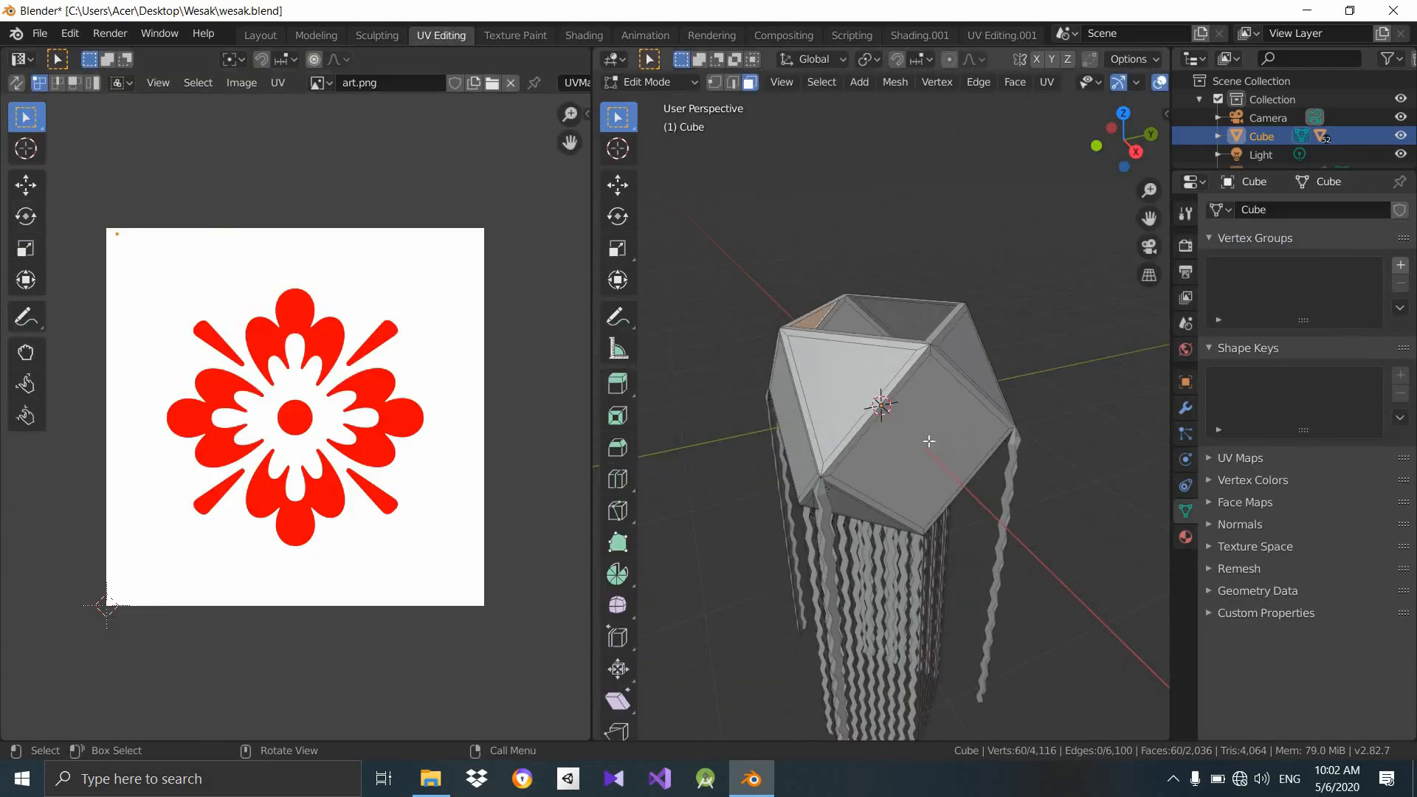
left_click(939, 456)
scroll(940, 455, "down", 6)
middle_click_drag(940, 456, 738, 408)
key("u")
left_click(865, 419)
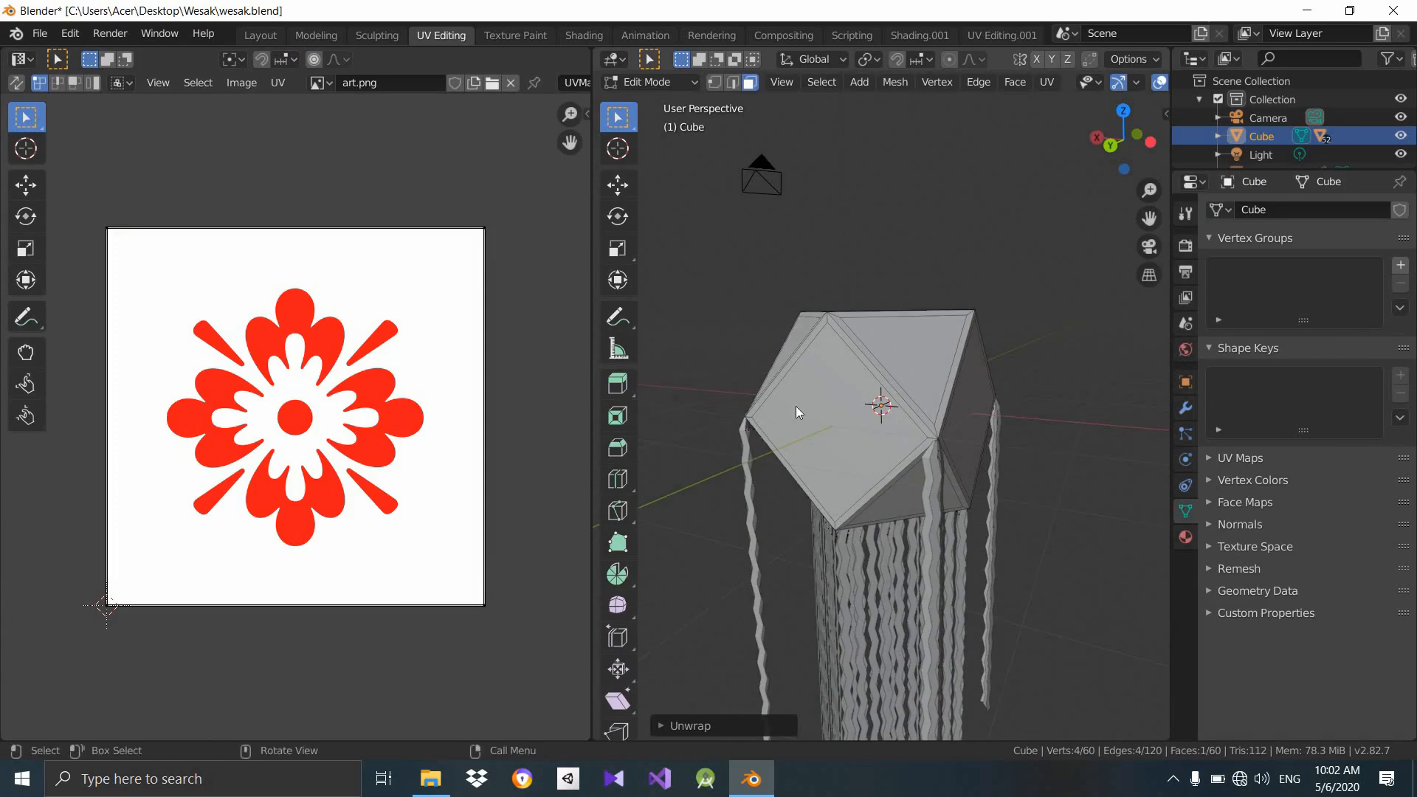
Unwrap the remaining diamond faces of the lantern one by one over the full art.png image.
left_click(796, 408)
key("shift+r")
middle_click_drag(927, 419, 782, 408)
left_click(856, 408)
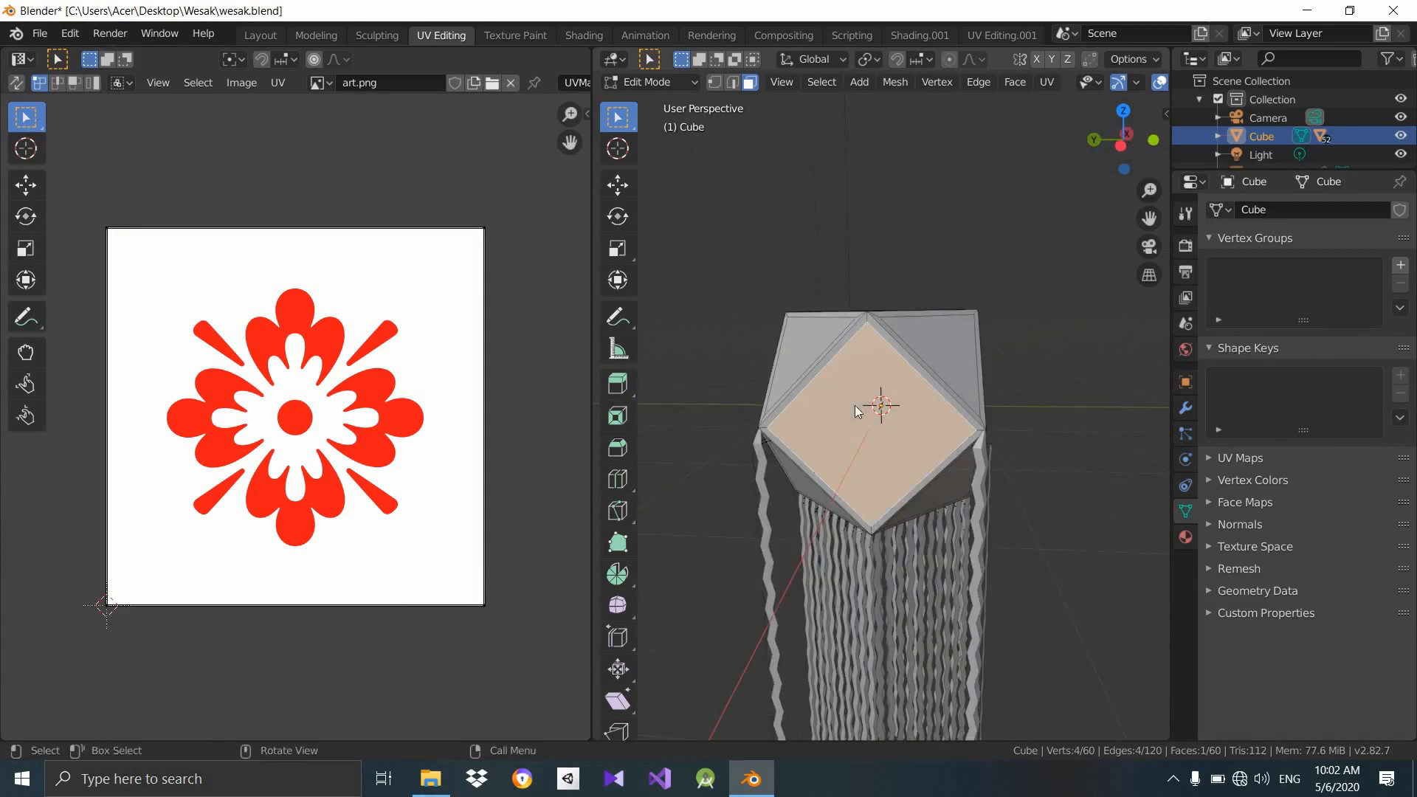
key("shift+r")
middle_click_drag(981, 422, 956, 438)
left_click(879, 403)
key("u")
left_click(878, 404)
Select all four diamond faces, invert the selection, and unwrap the lantern's remaining faces.
left_click(940, 436, "shift")
middle_click_drag(738, 446, 1052, 444)
left_click(941, 446, "shift")
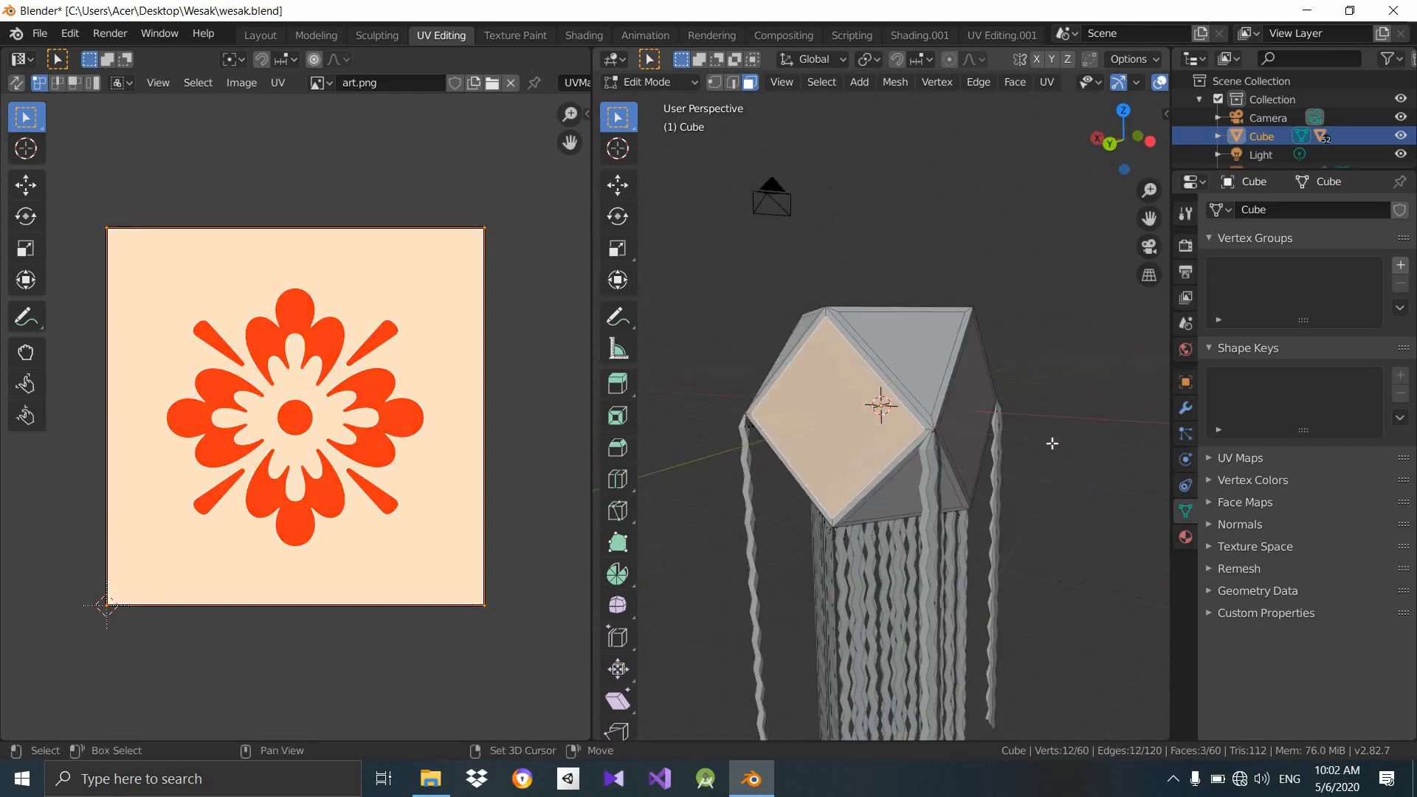
left_click(965, 426, "shift")
middle_click_drag(965, 432, 708, 436)
left_click(816, 81)
left_click(825, 140)
key("u")
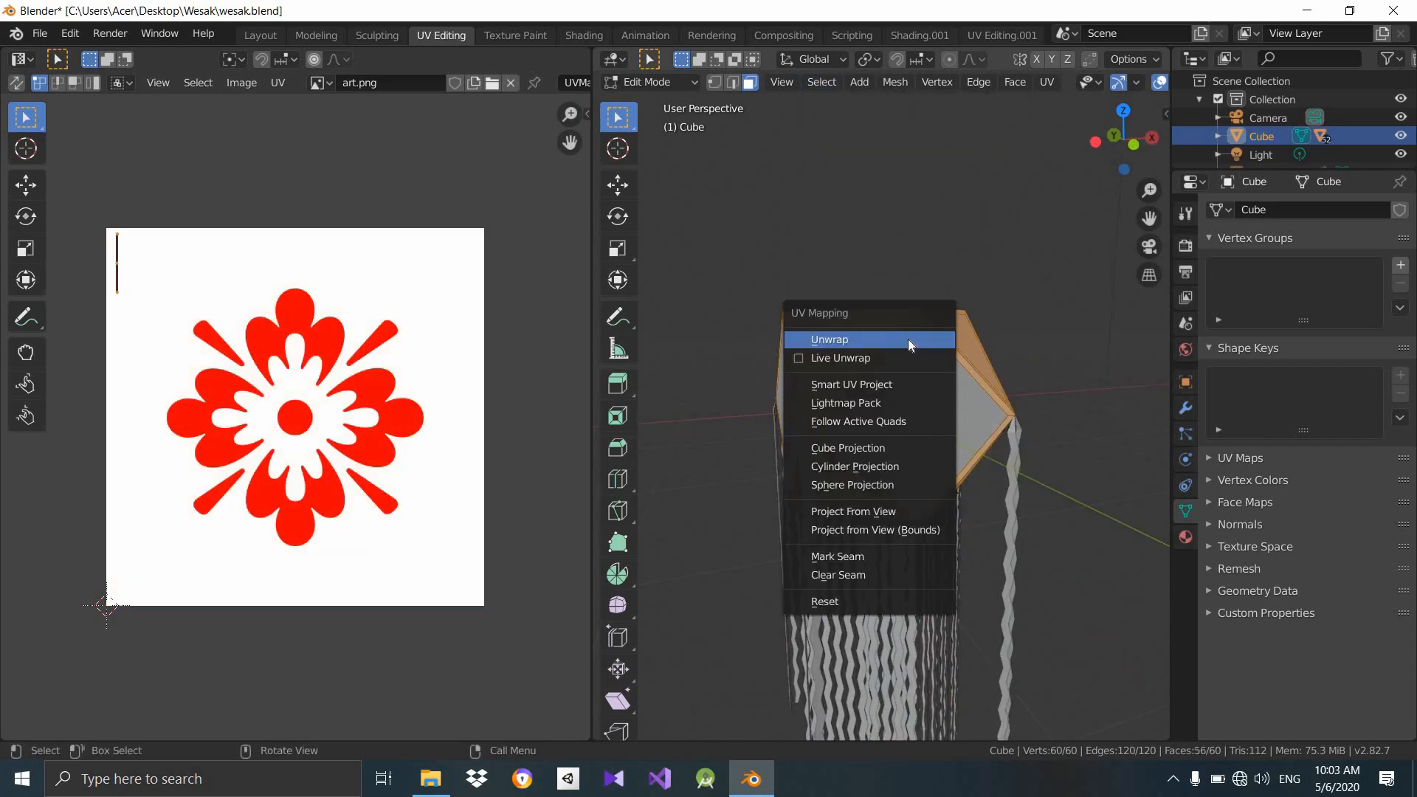
left_click(908, 339)
Scale down the unwrapped UVs and move them into the blank upper-left corner of art.png, clear of the flower.
key("s")
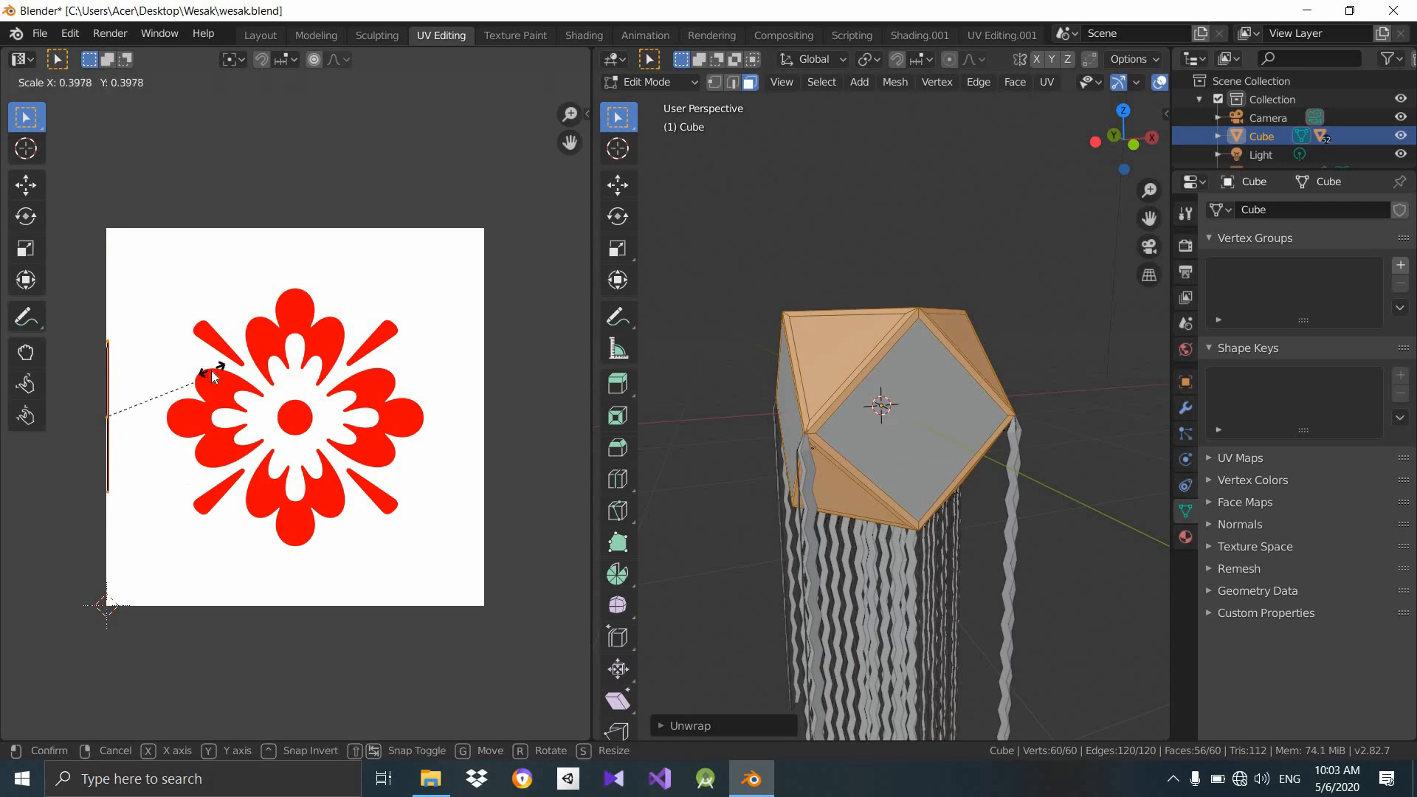
left_click(243, 275)
key("g")
left_click(327, 459)
key("s")
left_click(327, 459)
key("g")
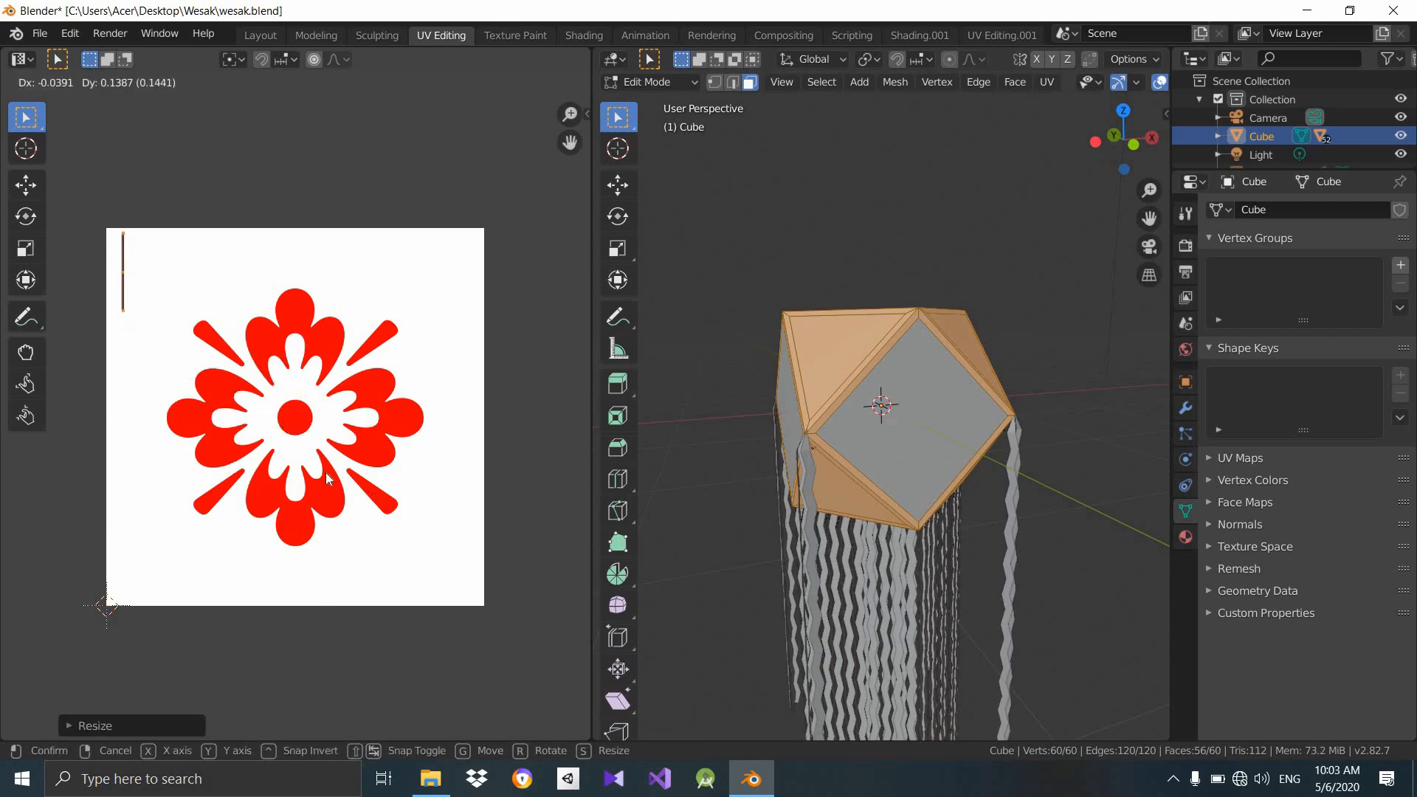
left_click(322, 478)
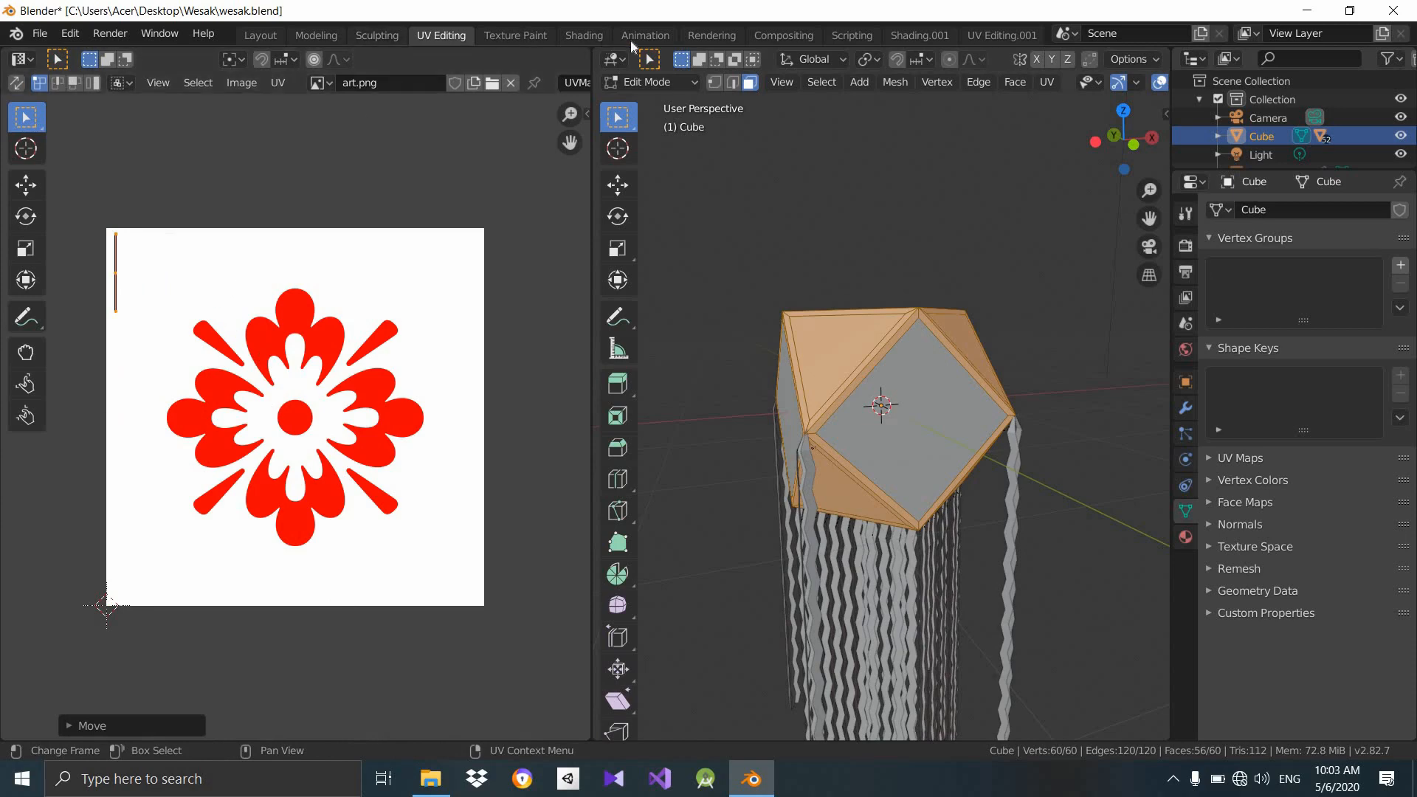
Switch to the Shading.001 workspace and examine the textured lantern.
left_click(909, 30)
middle_click_drag(919, 269, 711, 208)
scroll(609, 166, "up", 3)
scroll(667, 224, "down", 3)
scroll(712, 208, "down", 3)
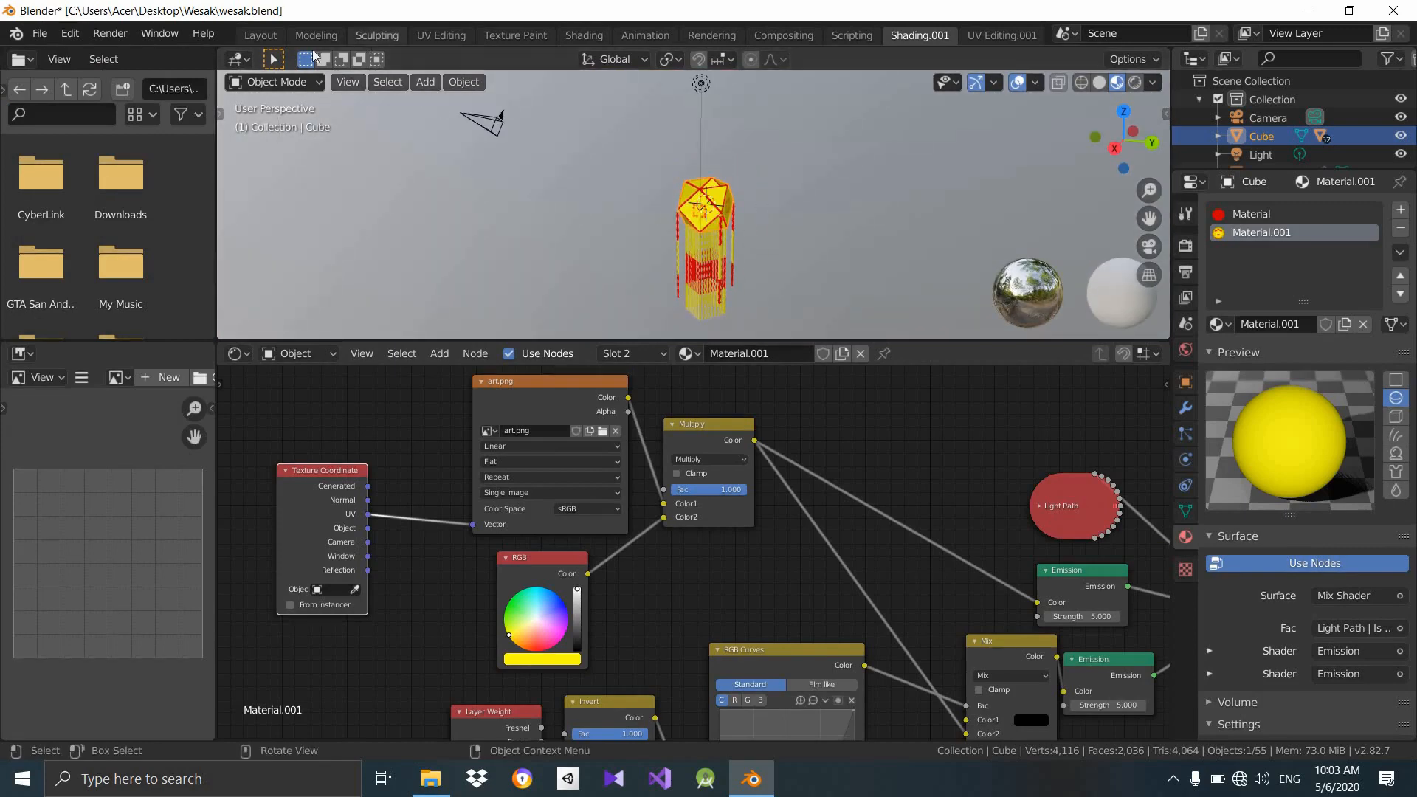
Switch to the Layout workspace and raise the lantern along the Z axis until its strands end near the world origin.
left_click(260, 35)
scroll(613, 383, "down", 2)
mouse_move(613, 383)
middle_mouse_down()
mouse_move(544, 398)
mouse_move(582, 383)
mouse_move(509, 347)
mouse_move(643, 325)
mouse_move(620, 334)
middle_mouse_up()
middle_click_drag(643, 418, 605, 366)
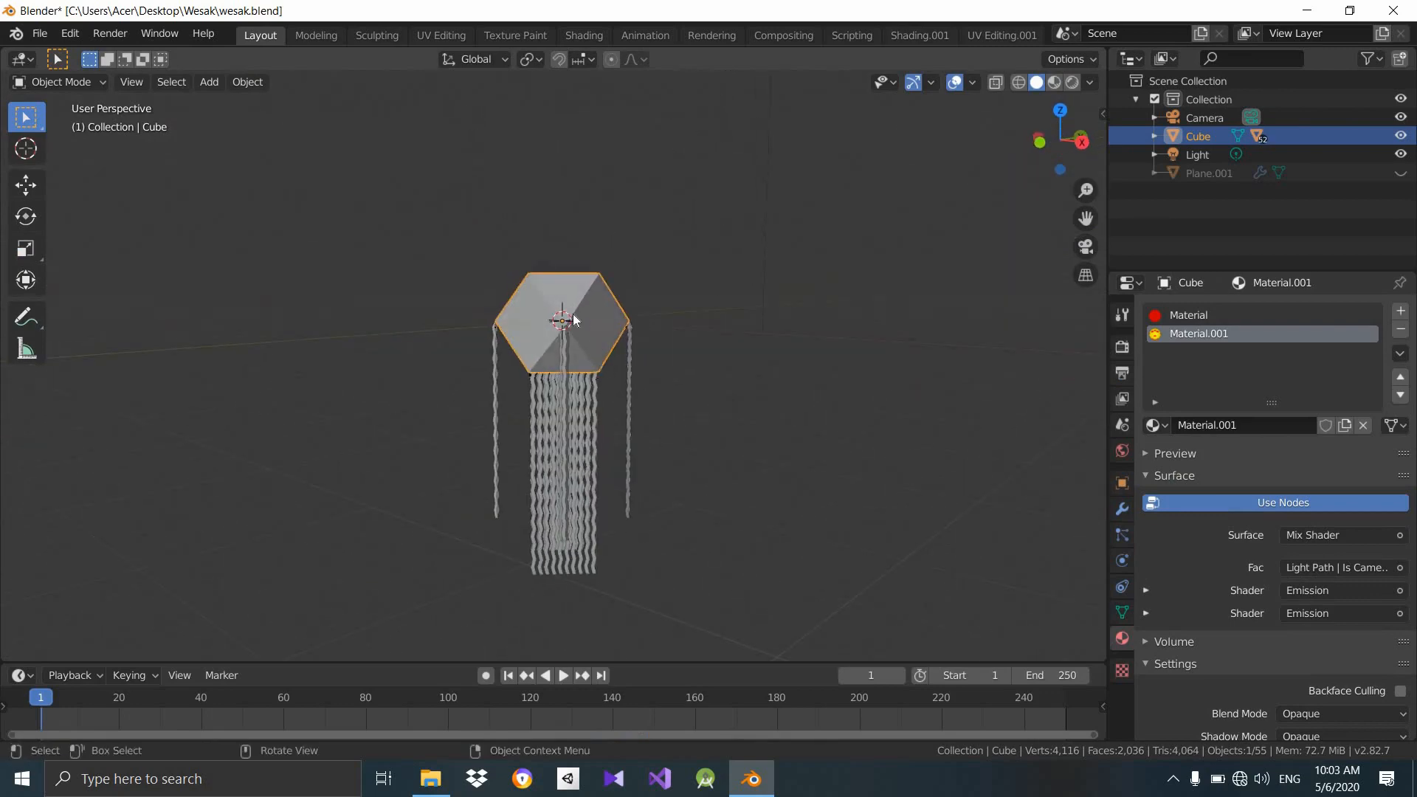
scroll(600, 299, "down", 2)
middle_click_drag(599, 299, 540, 586)
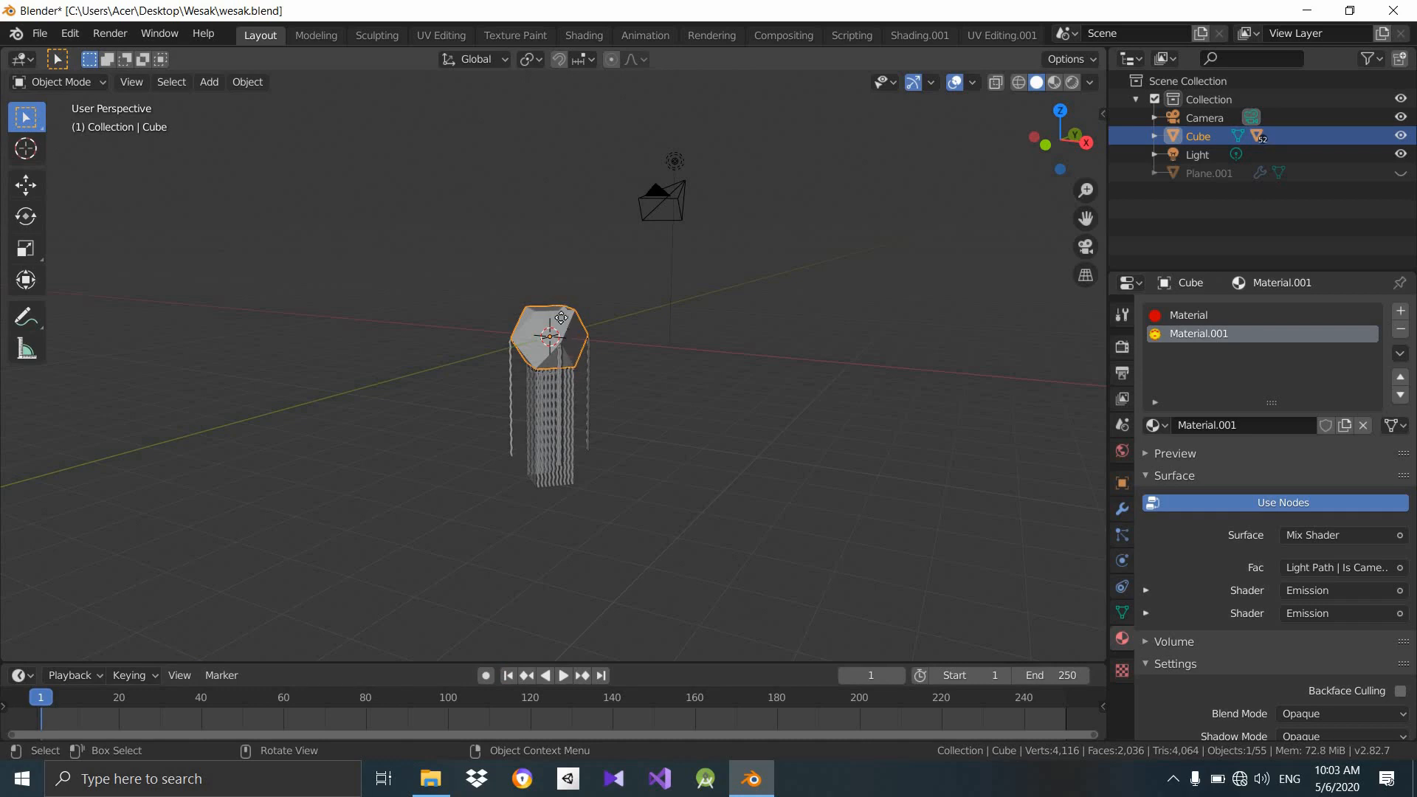
key("g")
key("z")
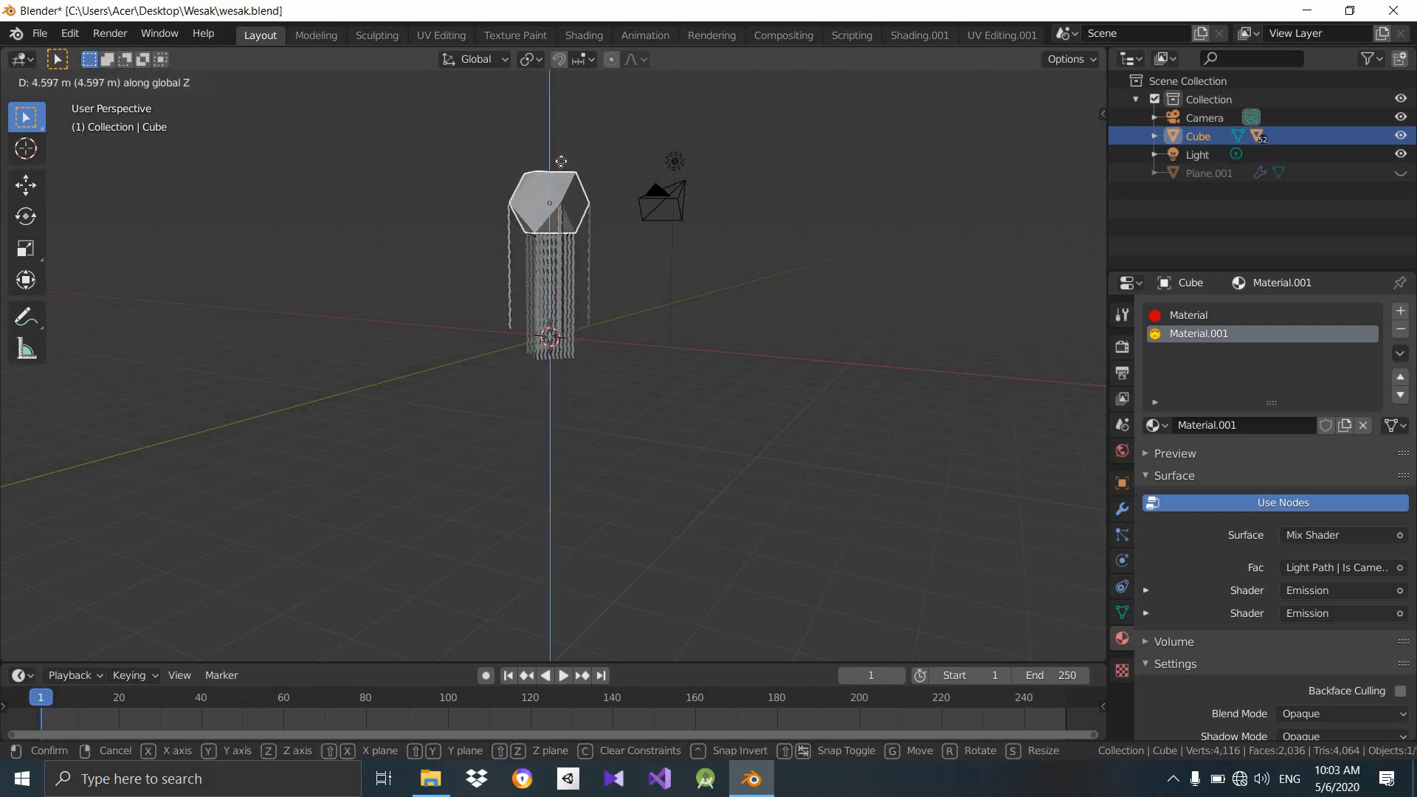
left_click(563, 333)
Frame the whole lantern from the front and align the camera to the current view.
middle_click_drag(563, 333, 592, 383)
scroll(591, 405, "down", 3)
key("KP_0")
middle_click_drag(637, 284, 644, 257)
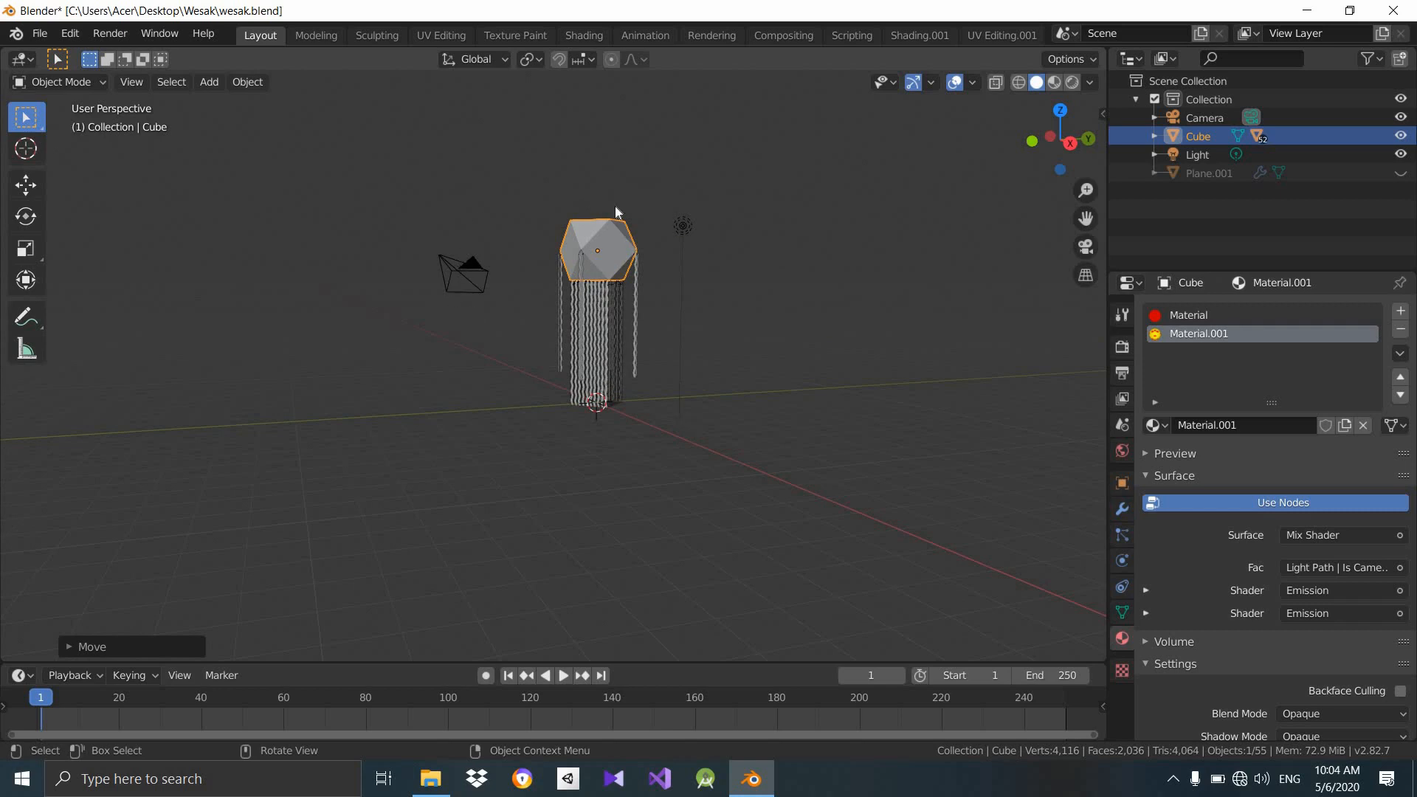
middle_click_drag(730, 214, 716, 240)
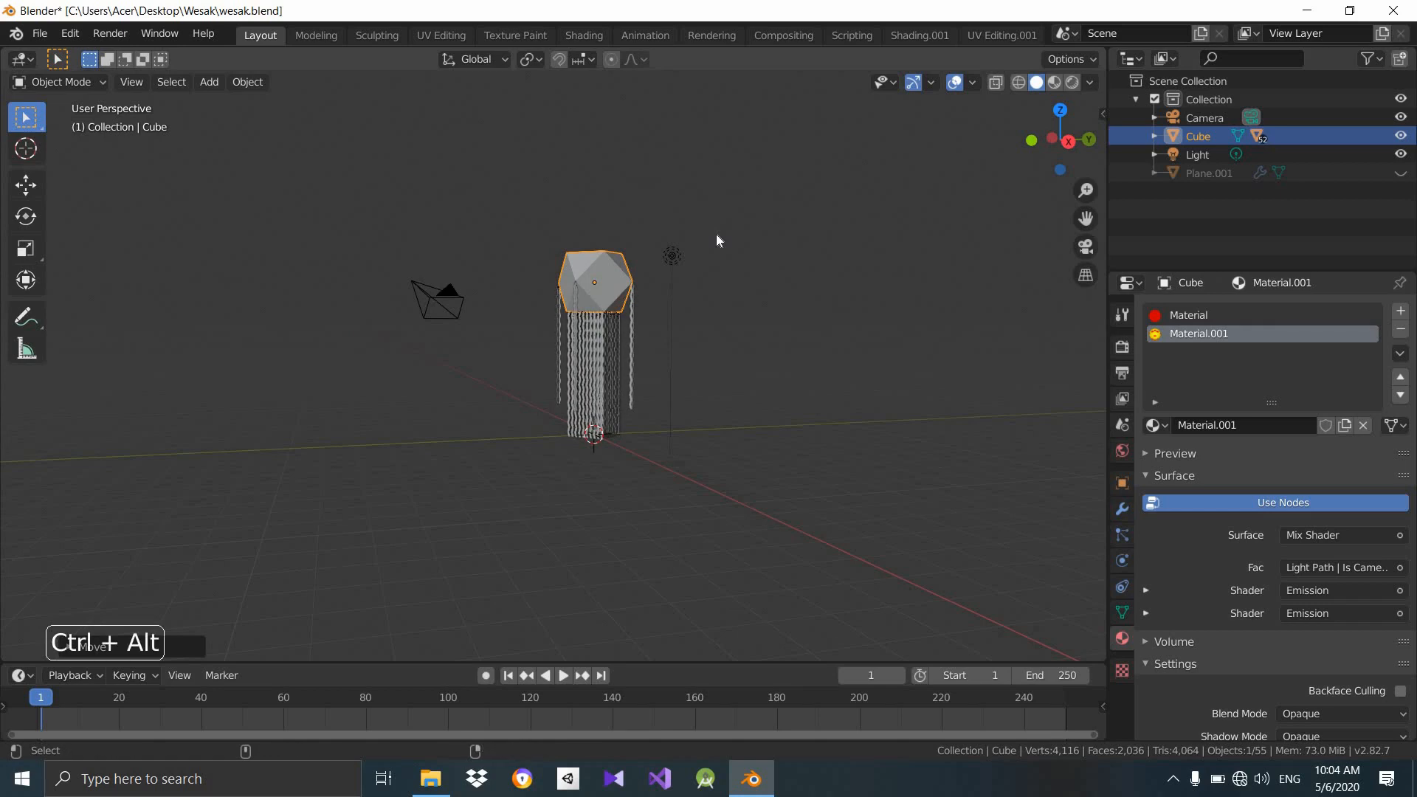
key("ctrl+alt+KP_0")
scroll(672, 207, "up", 5)
scroll(673, 183, "down", 1)
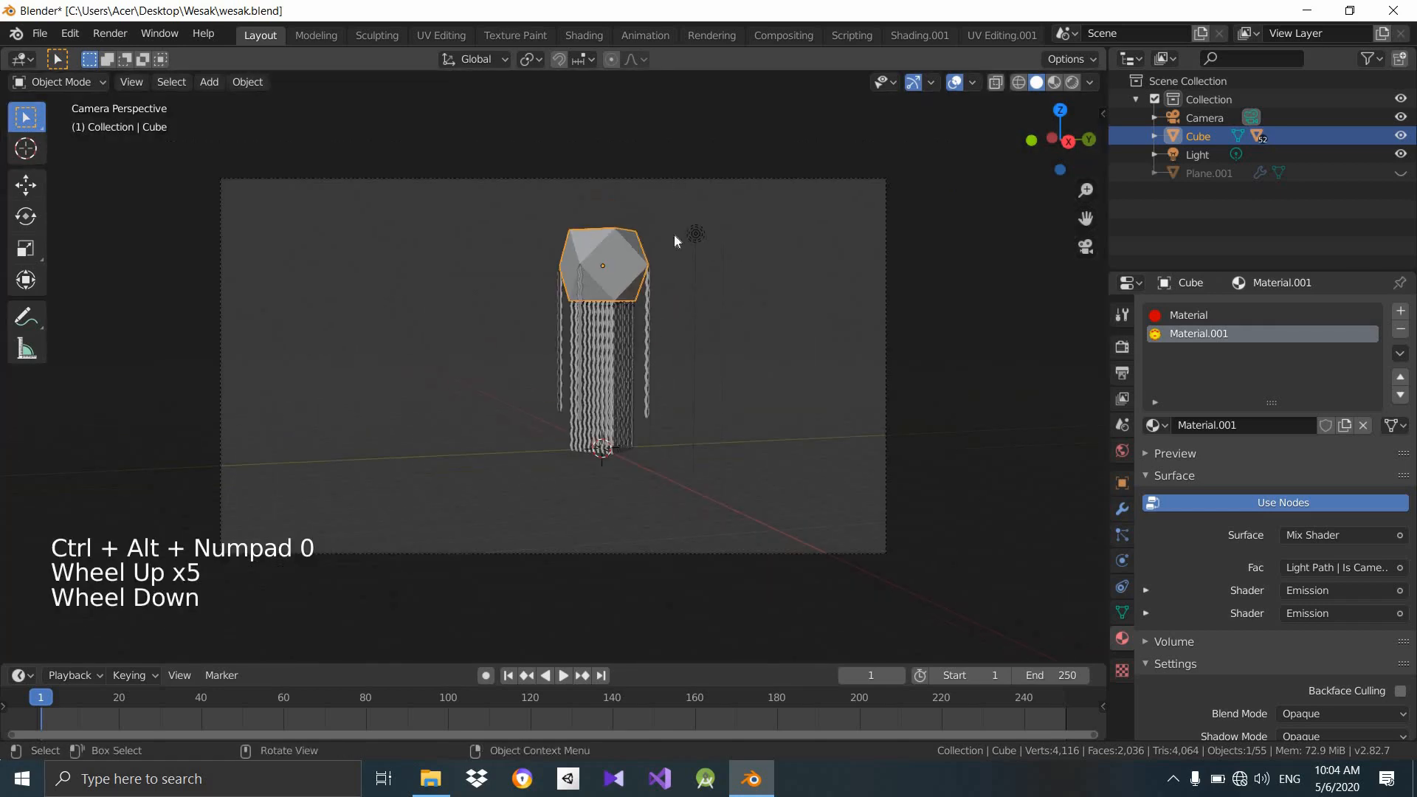
Move the camera so the lantern sits lower and closer to the middle of the frame.
left_click(599, 458)
key("g")
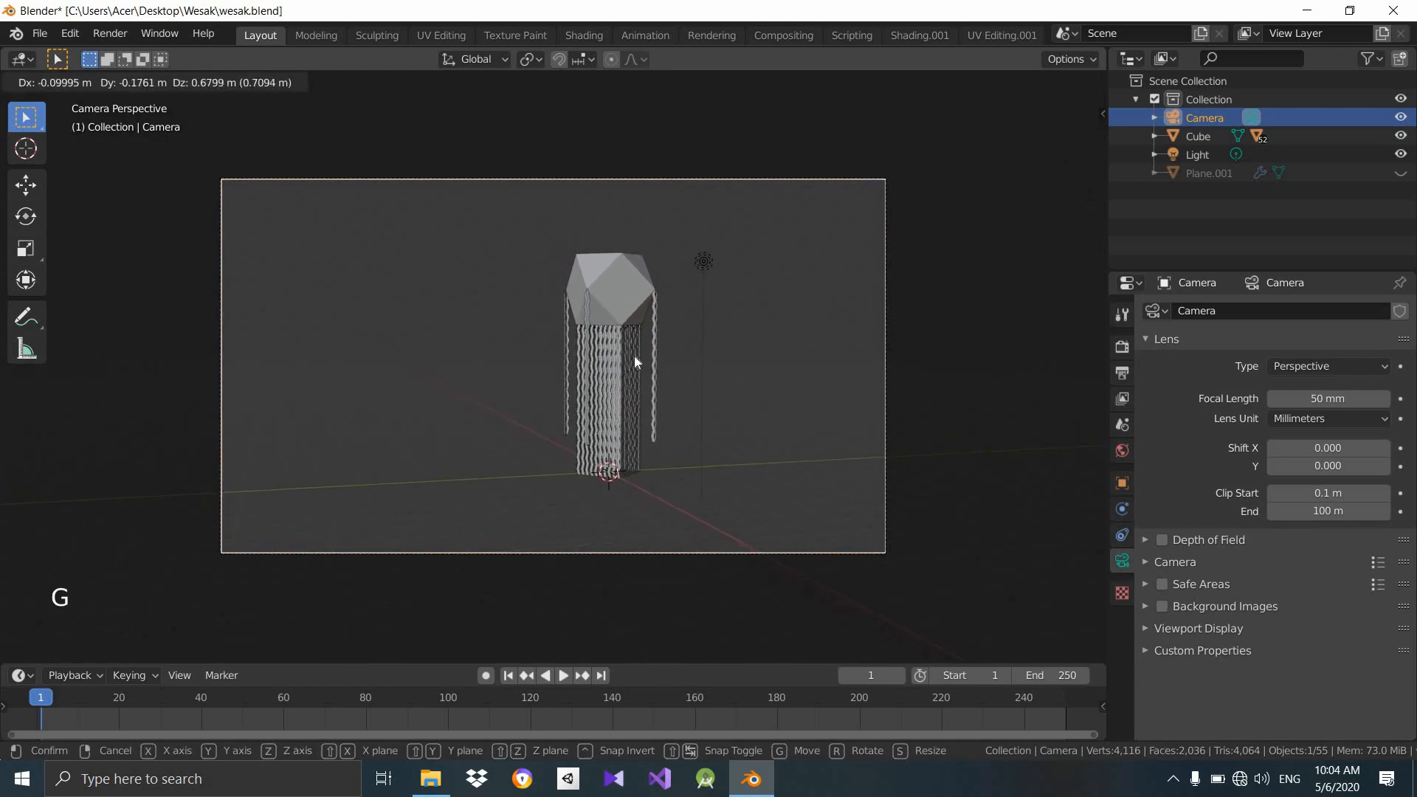
left_click(650, 376)
middle_click_drag(686, 401, 762, 440)
scroll(697, 392, "down", 5)
middle_click_drag(697, 392, 594, 382)
scroll(598, 414, "up", 2)
scroll(594, 392, "up", 3)
key("KP_0")
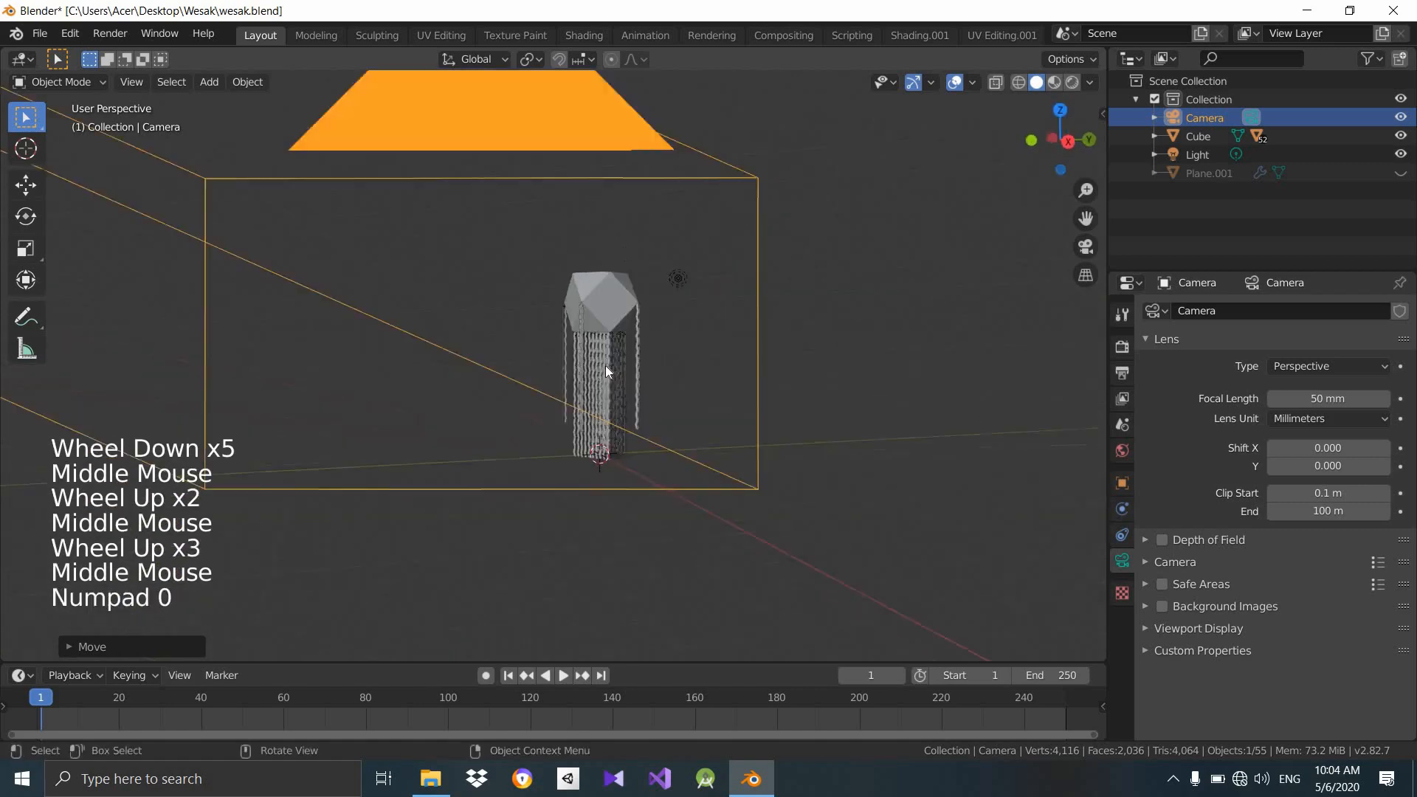
Add a Wind force field at the world origin beneath the lantern.
middle_click_drag(624, 406, 670, 356)
scroll(623, 413, "down", 1)
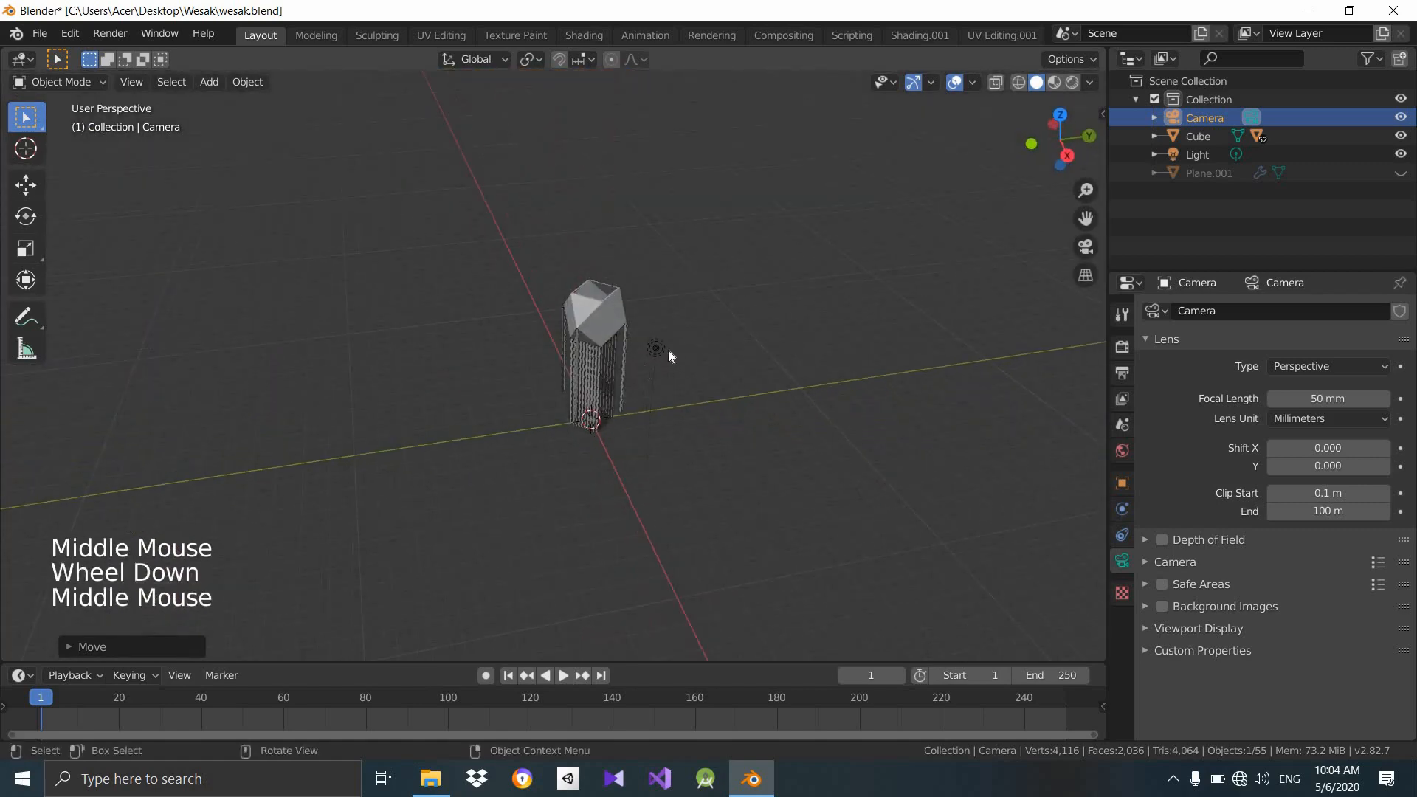
key("shift+a")
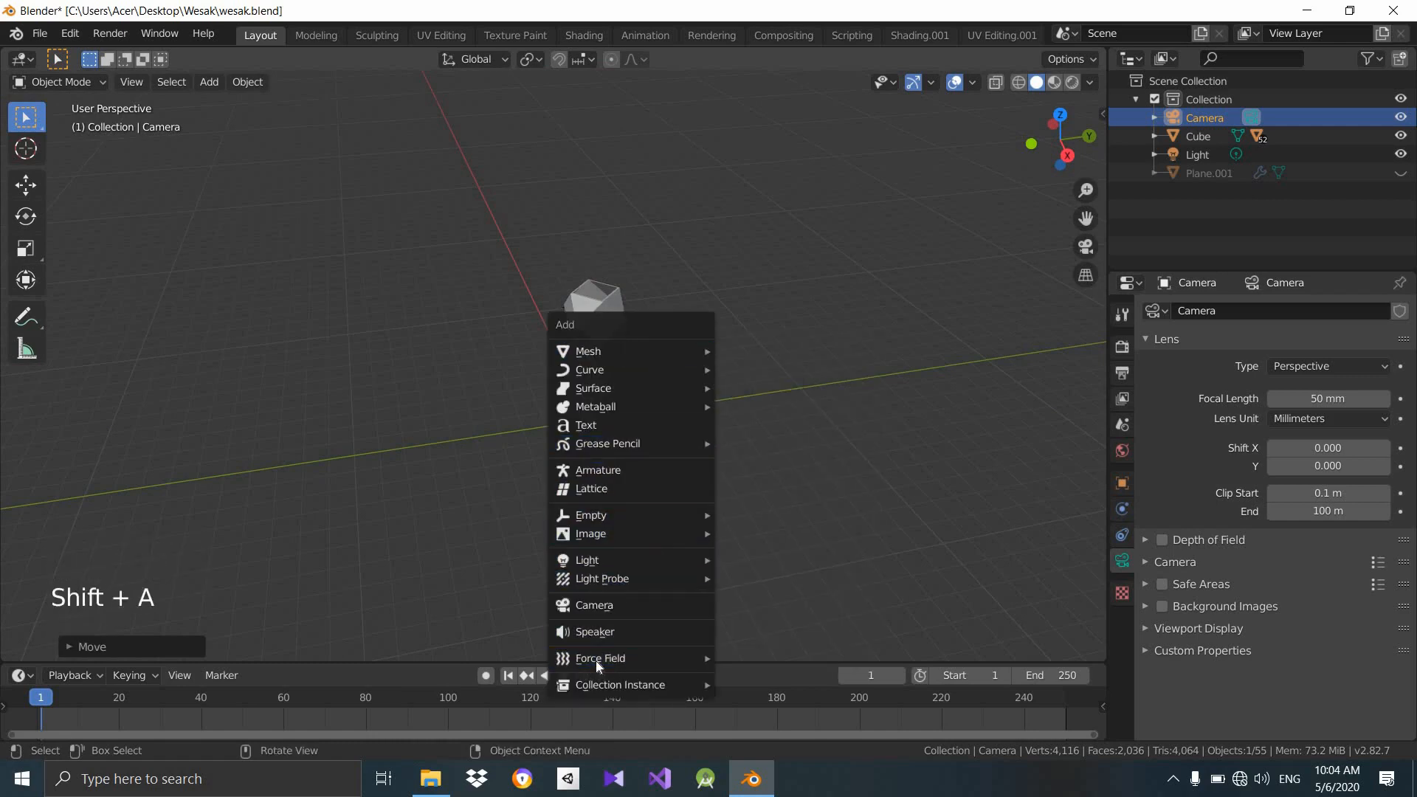
mouse_move(635, 659)
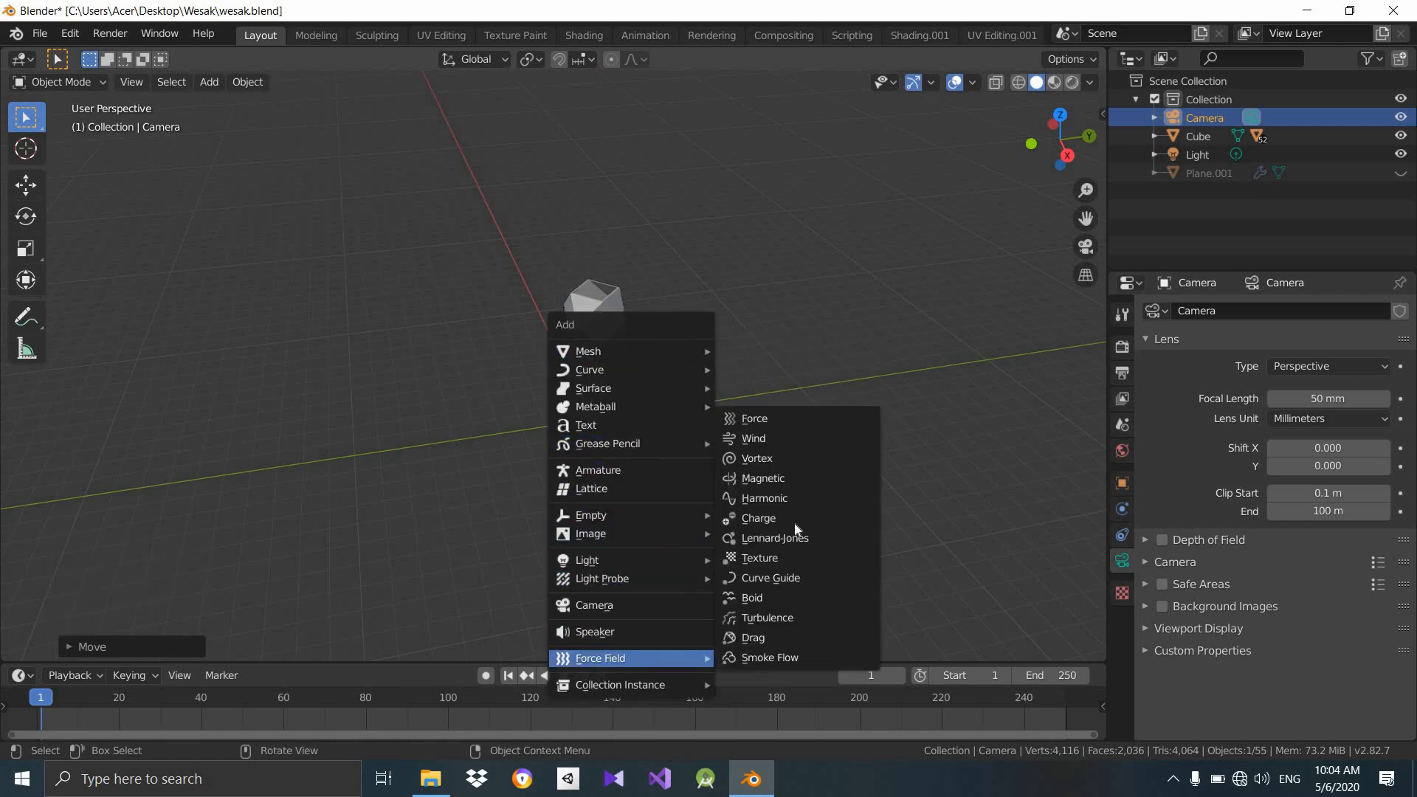
left_click(754, 438)
scroll(590, 439, "up", 4)
middle_click_drag(579, 421, 613, 437)
scroll(679, 486, "down", 2)
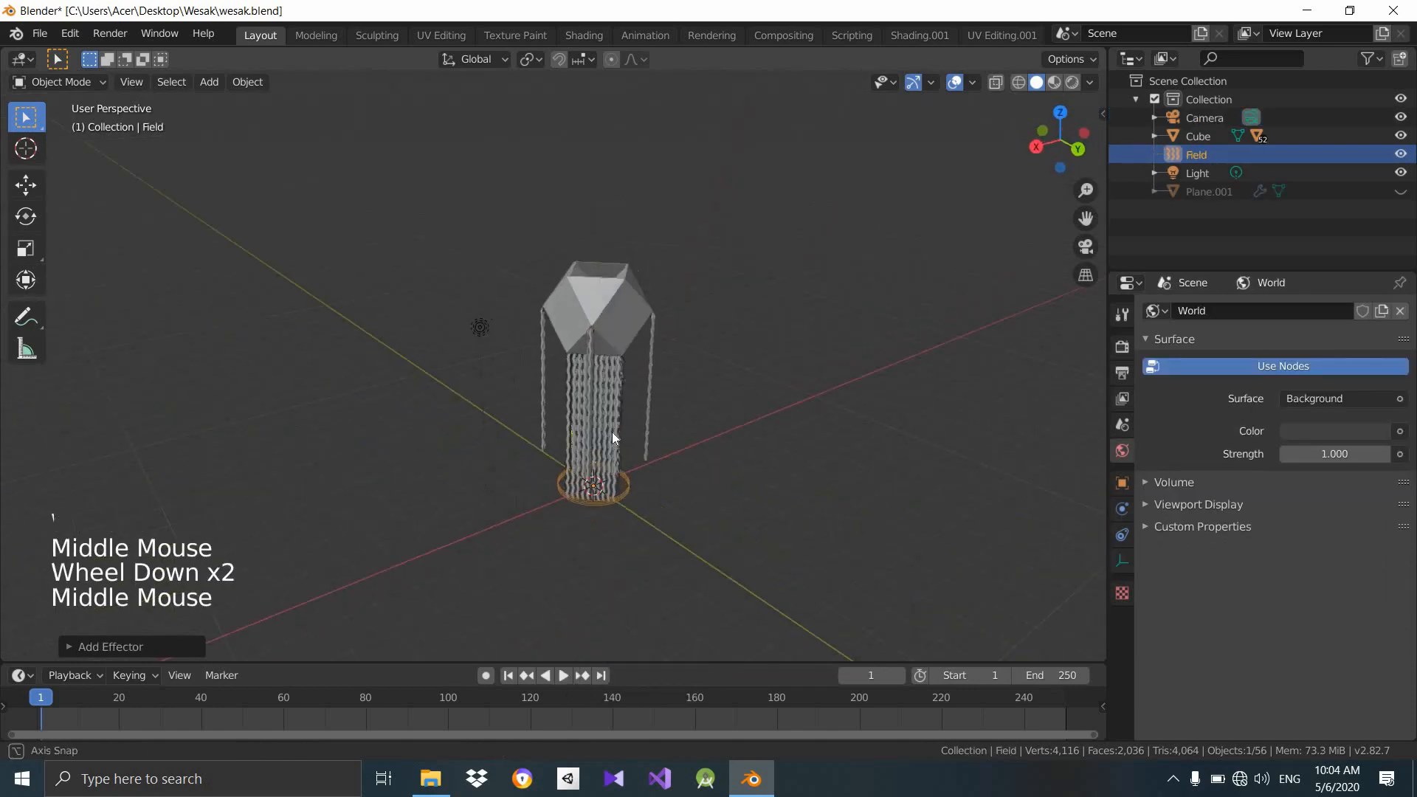
Move the wind field along the X axis until it stands clear of the lantern's strands.
key("g")
key("x")
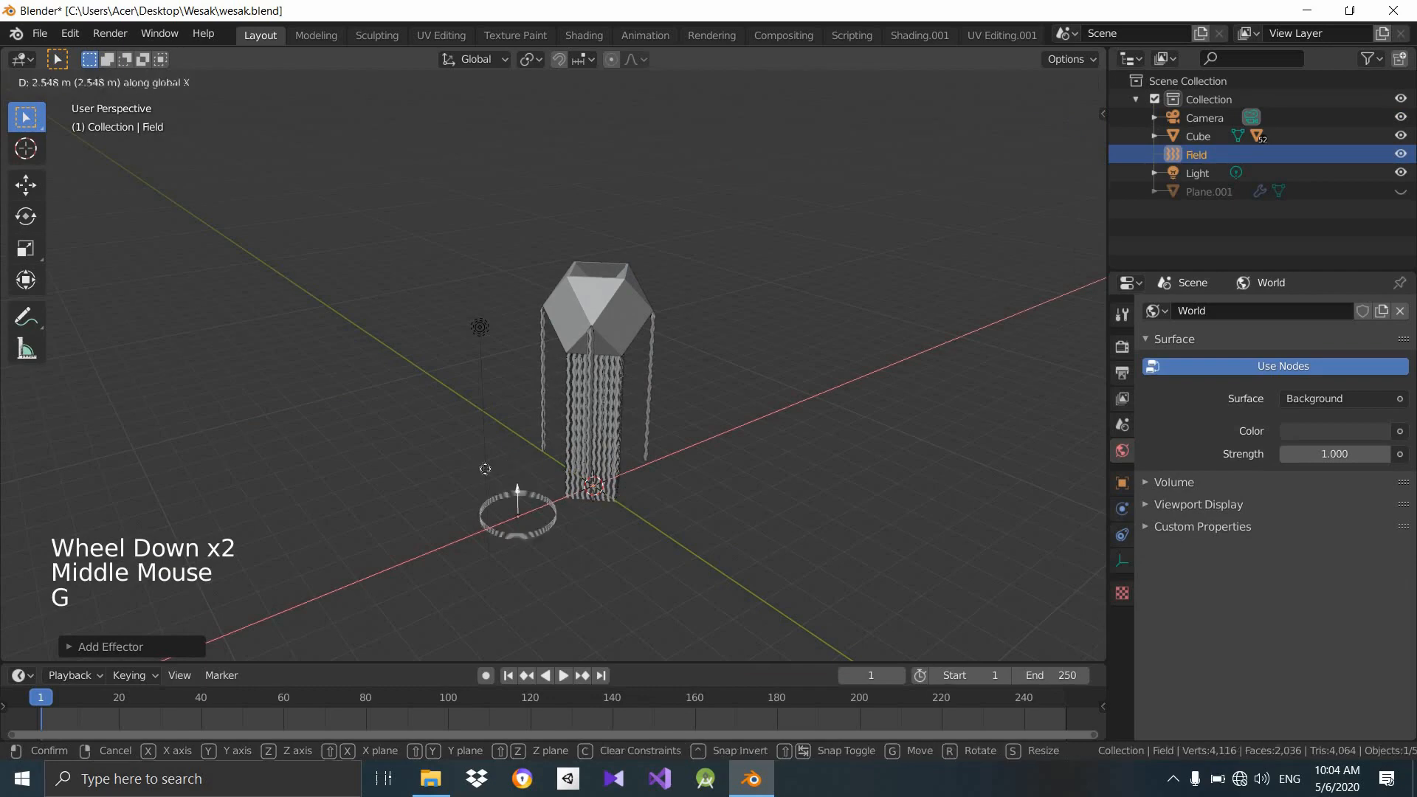
left_click(566, 551)
middle_click_drag(567, 551, 783, 546)
scroll(783, 546, "up", 1)
scroll(785, 550, "up", 1)
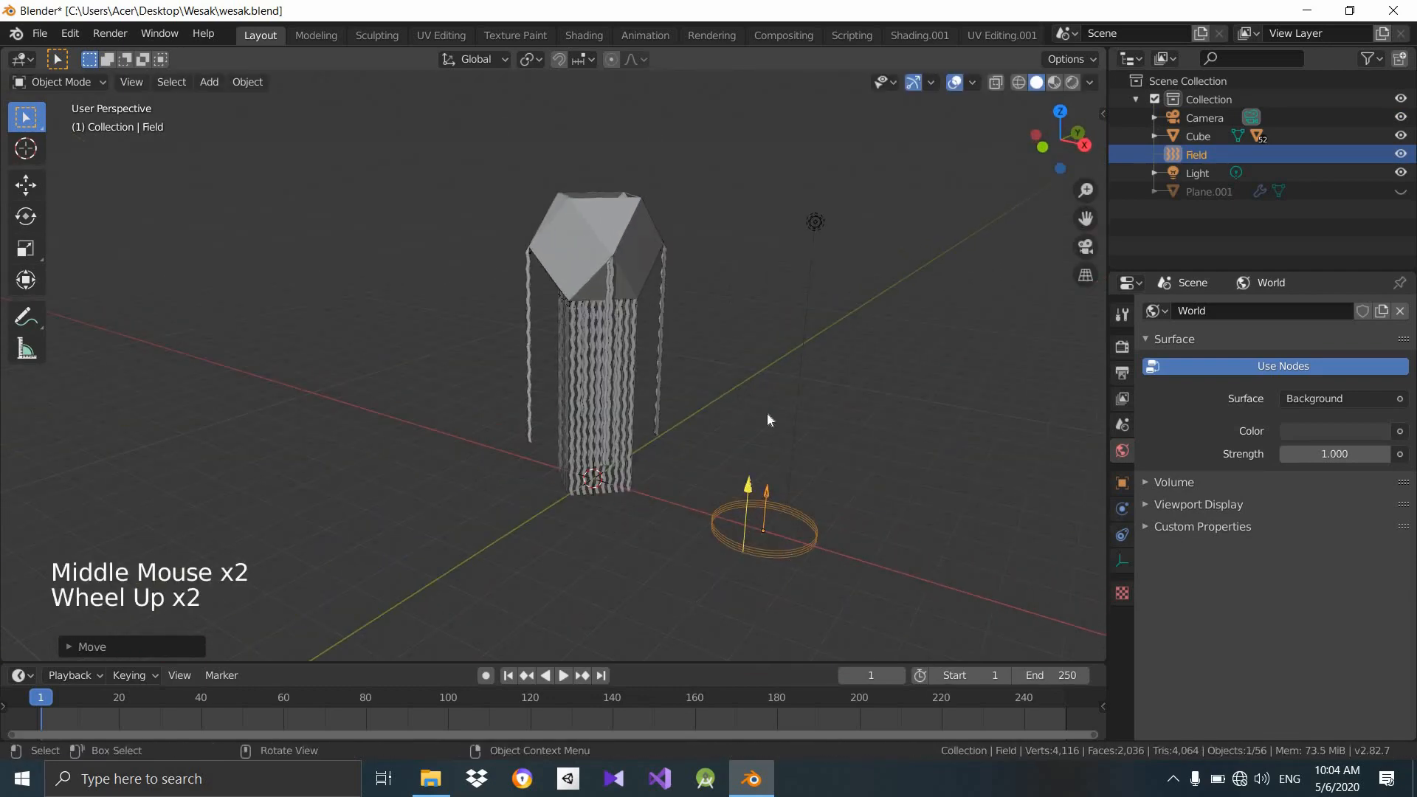
middle_click_drag(849, 544, 847, 539)
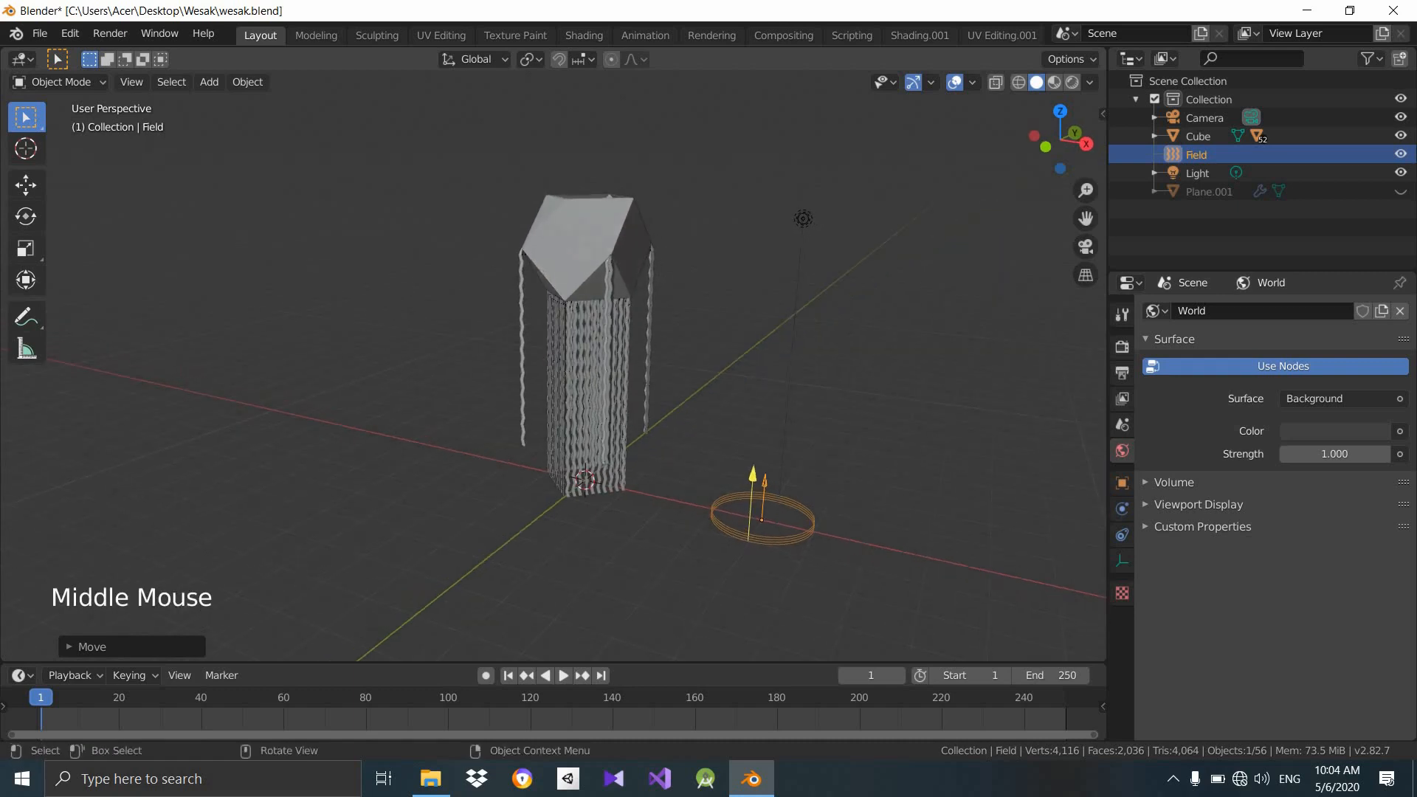
Rotate the wind field a quarter turn about the Y axis so its arrow points toward the lantern.
key("r")
key("y")
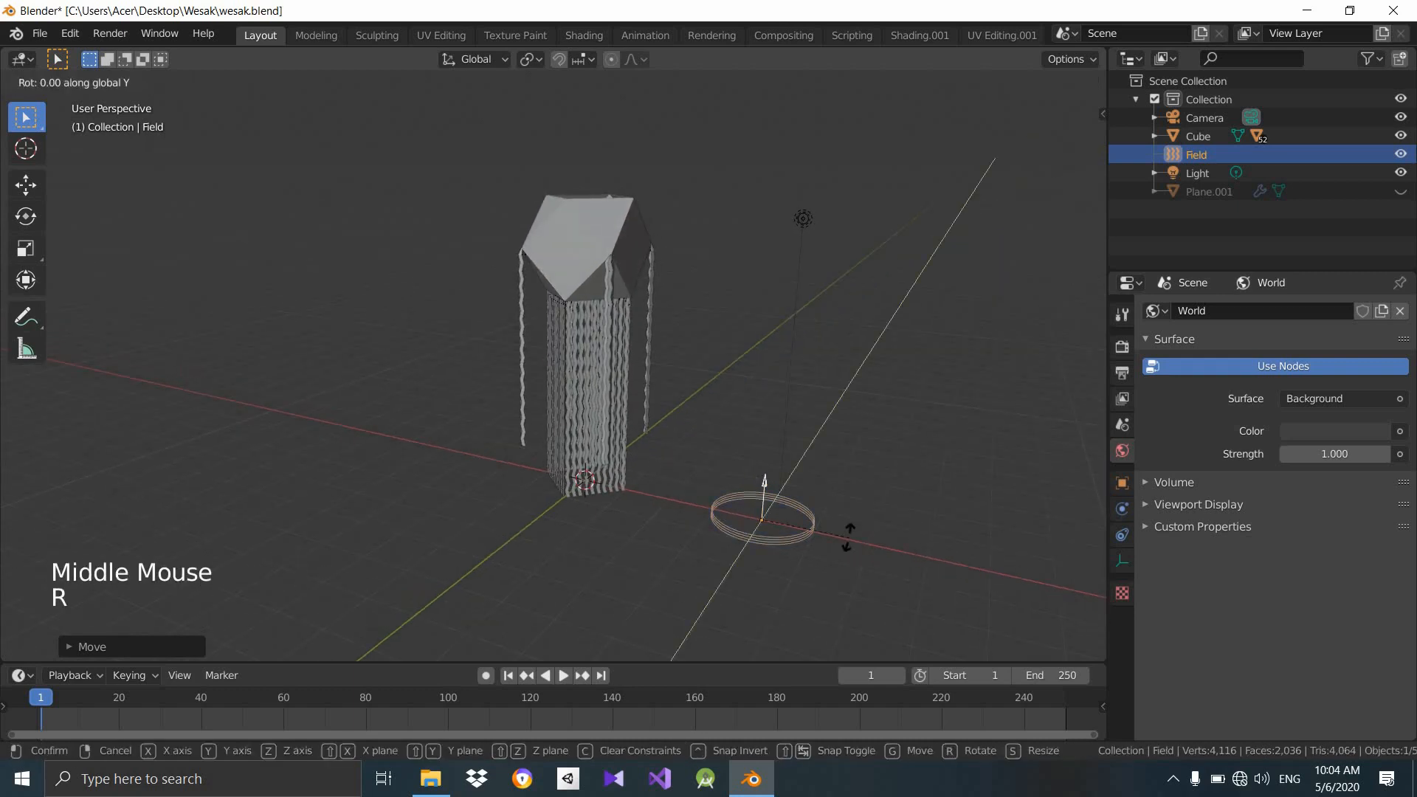
key("0")
key("Return")
middle_click_drag(844, 515, 780, 482)
scroll(786, 546, "down", 3)
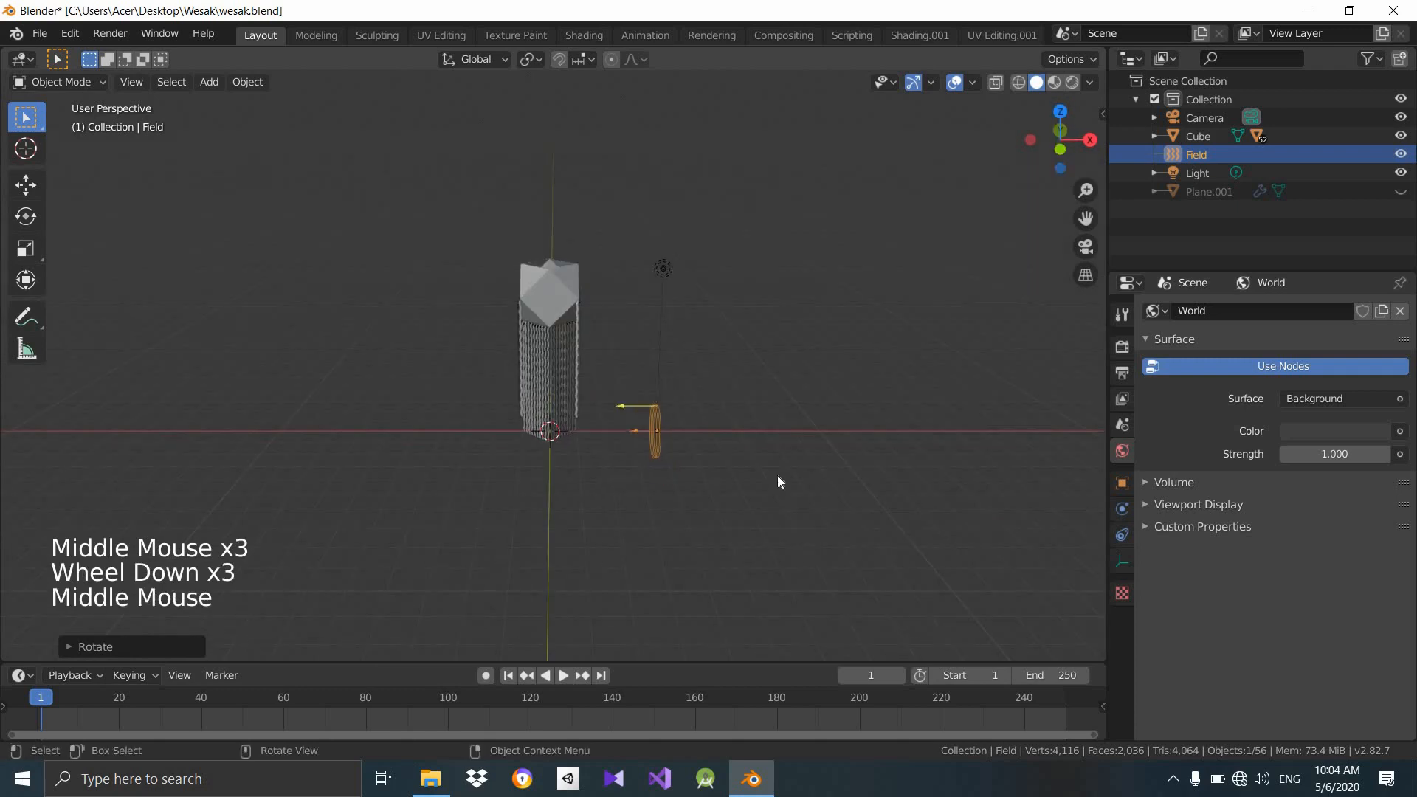
scroll(780, 482, "up", 4)
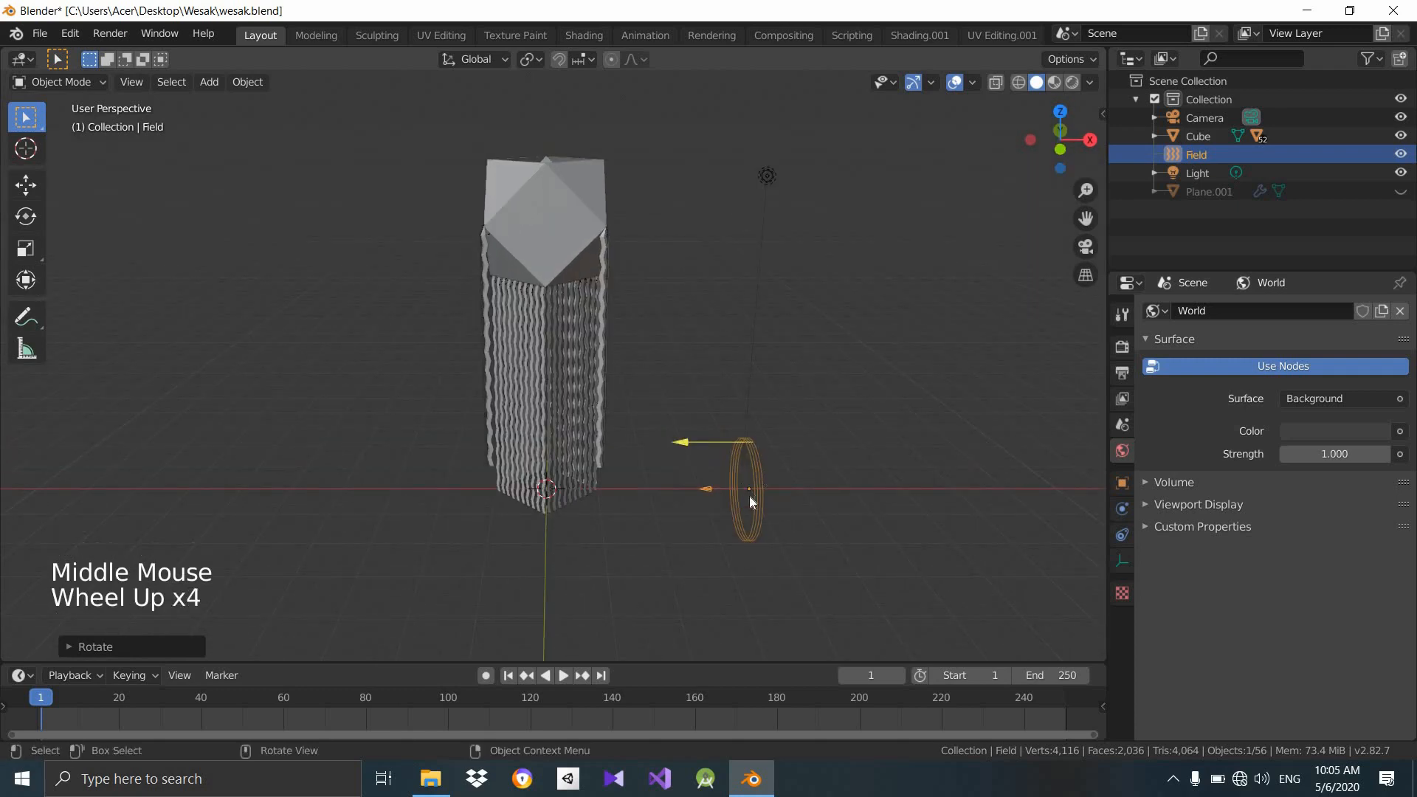
Play the animation to check how the strands react to the wind, viewing them from several angles.
key("space")
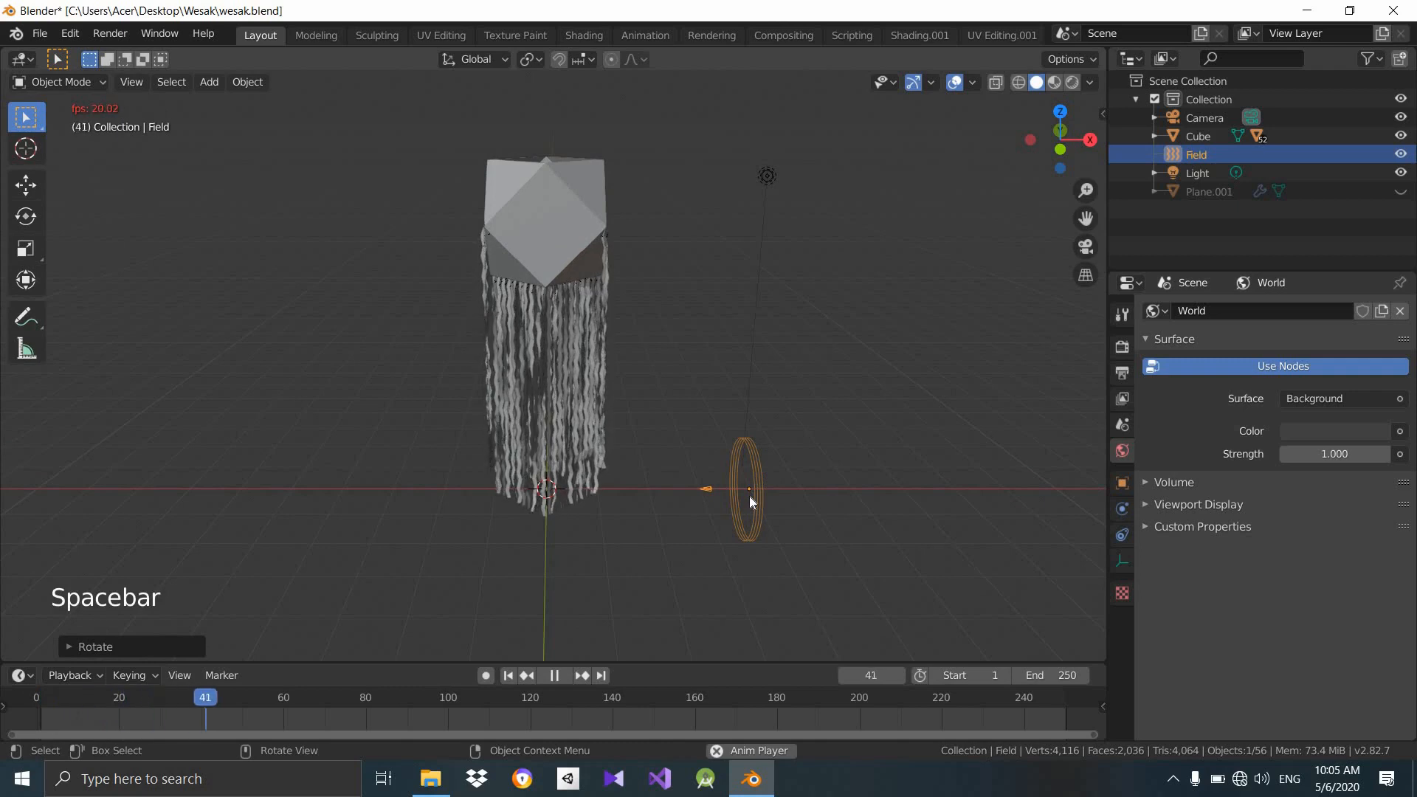
middle_click_drag(655, 417, 653, 418)
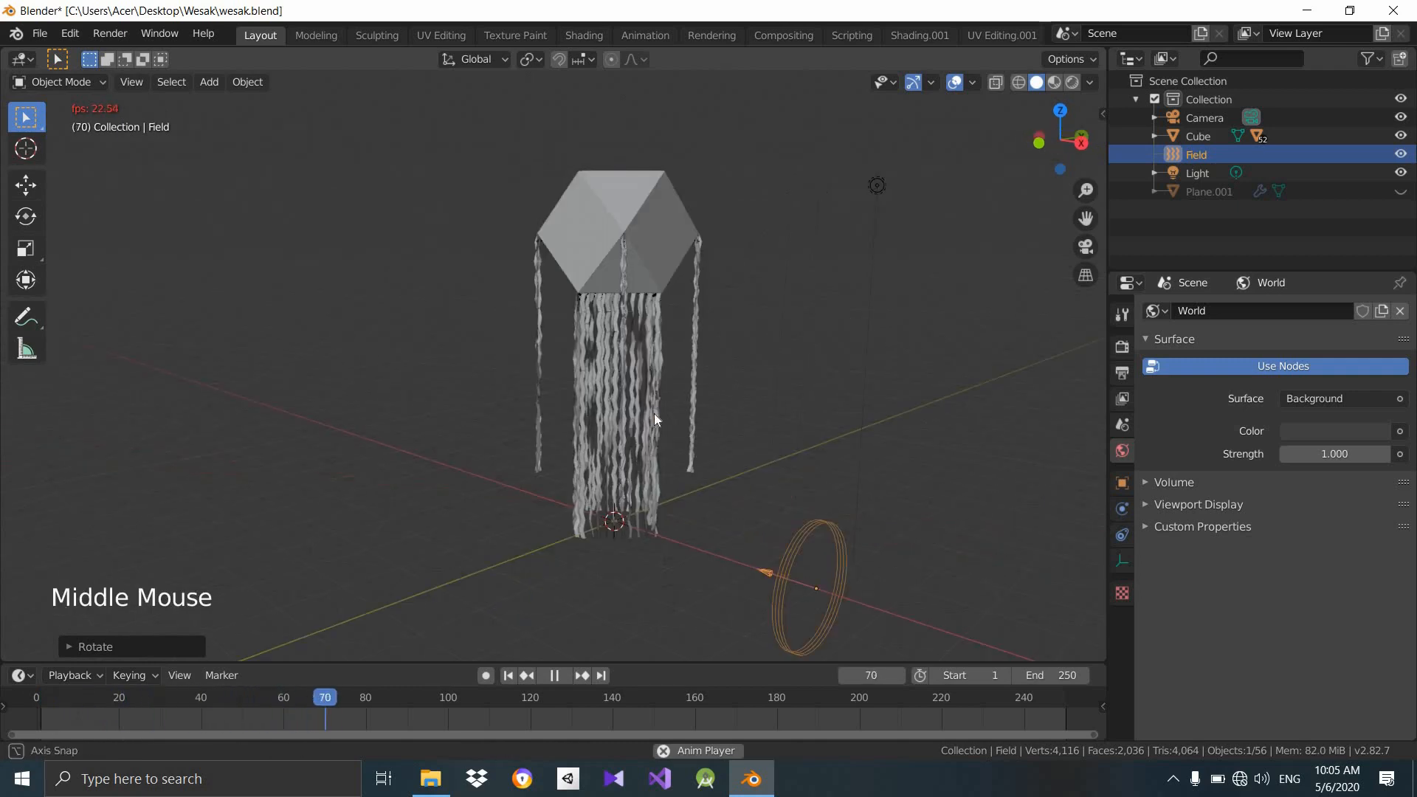
middle_click_drag(764, 450, 749, 466)
key("space")
left_click(751, 450)
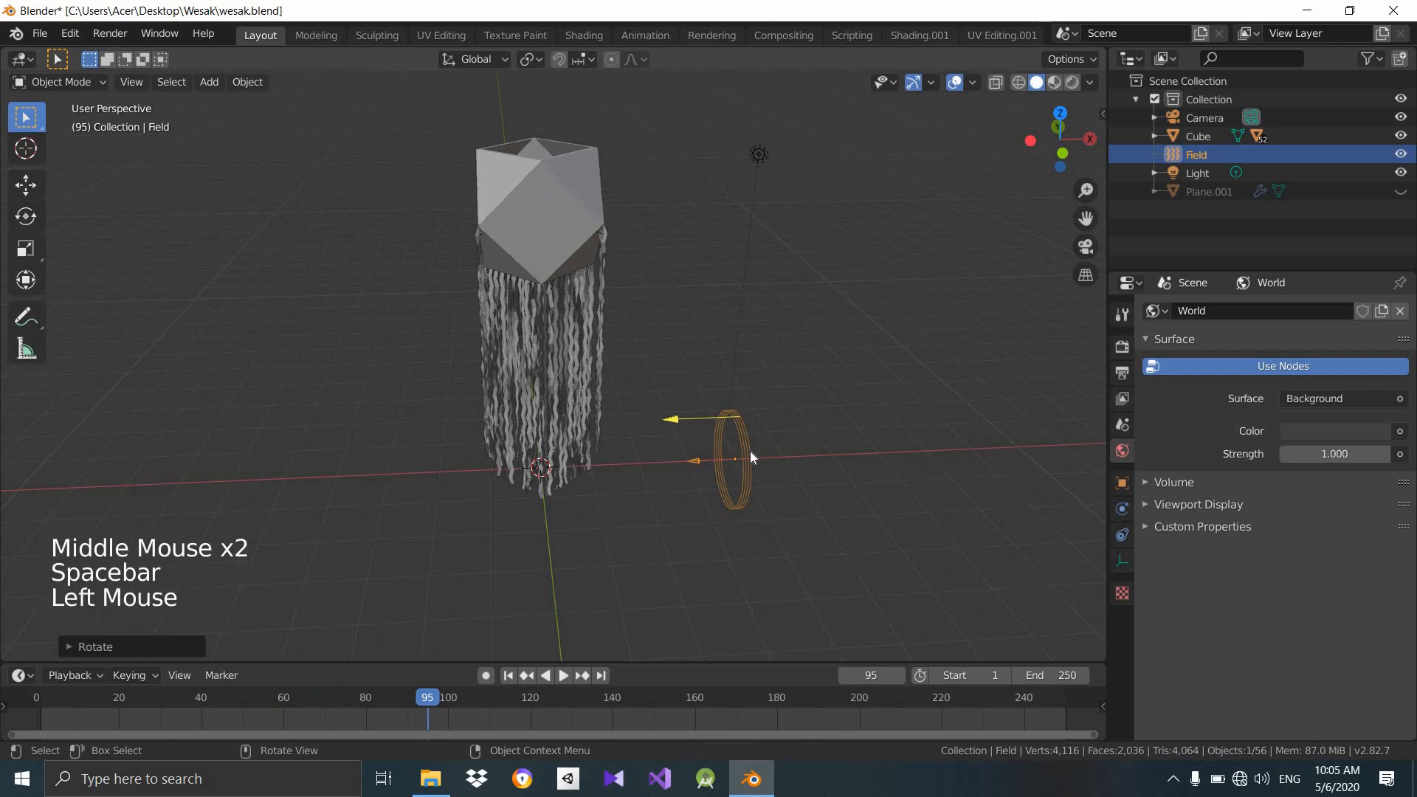
Open the wind field's physics settings and set its strength to 100.
left_click(1122, 509)
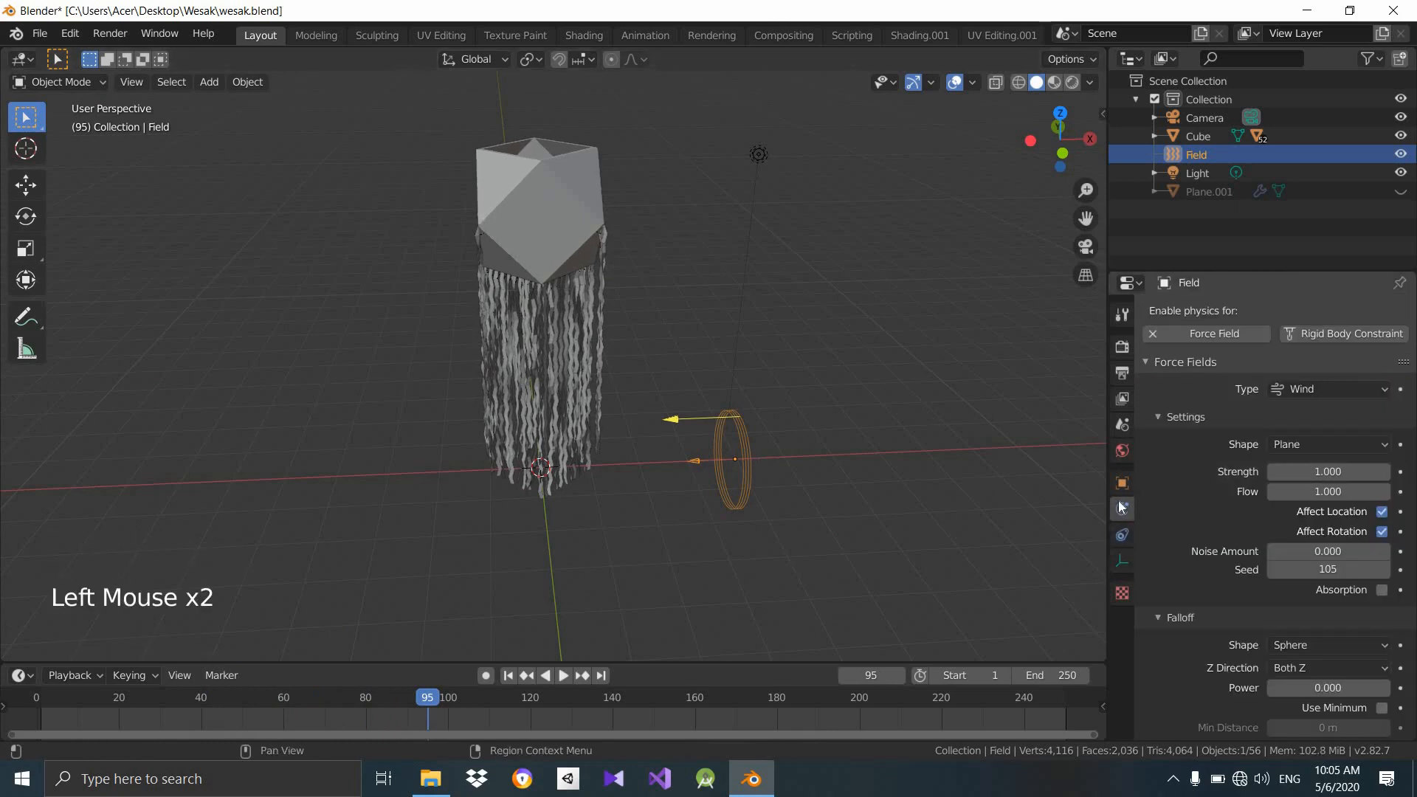
left_click(1215, 462)
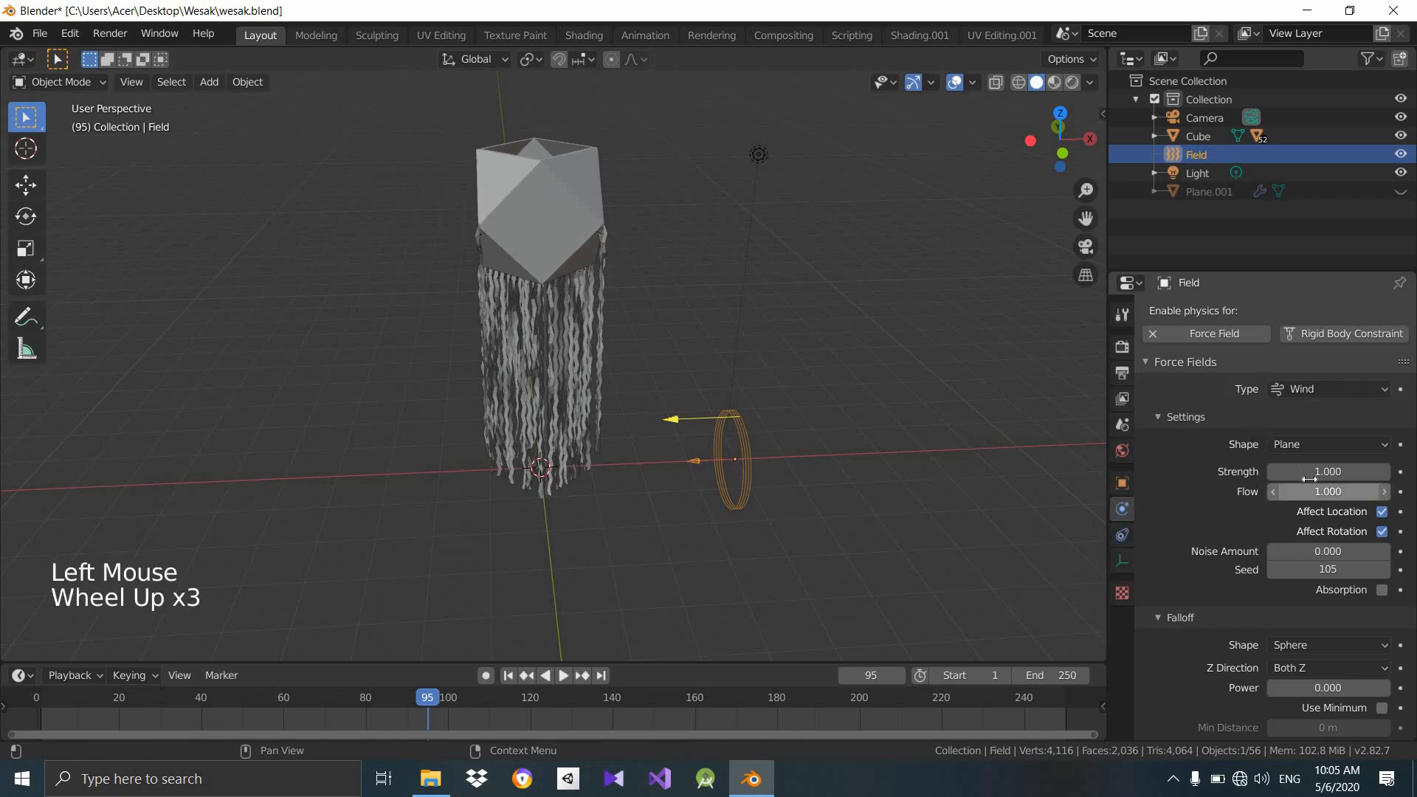
left_click(1347, 479)
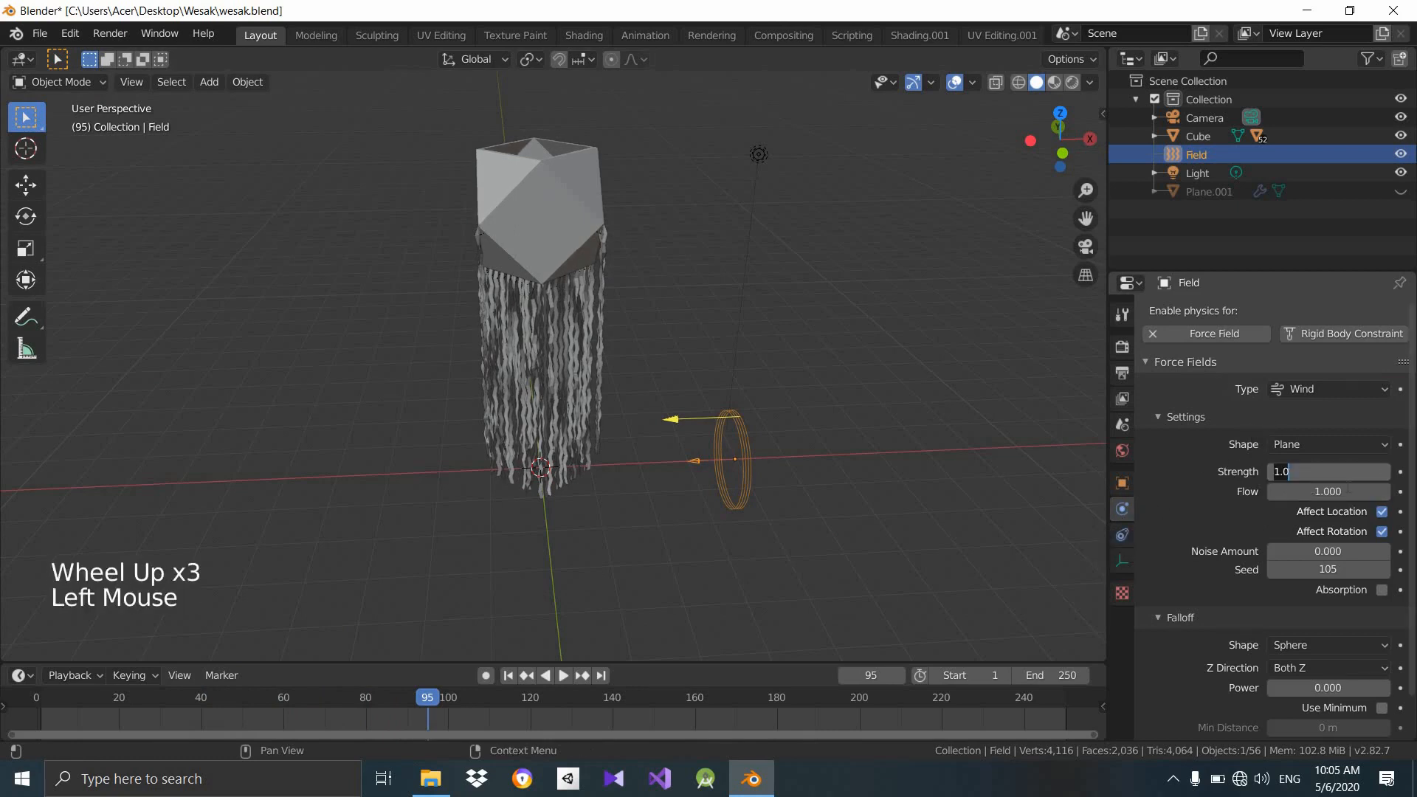
scroll(716, 450, "down", 6)
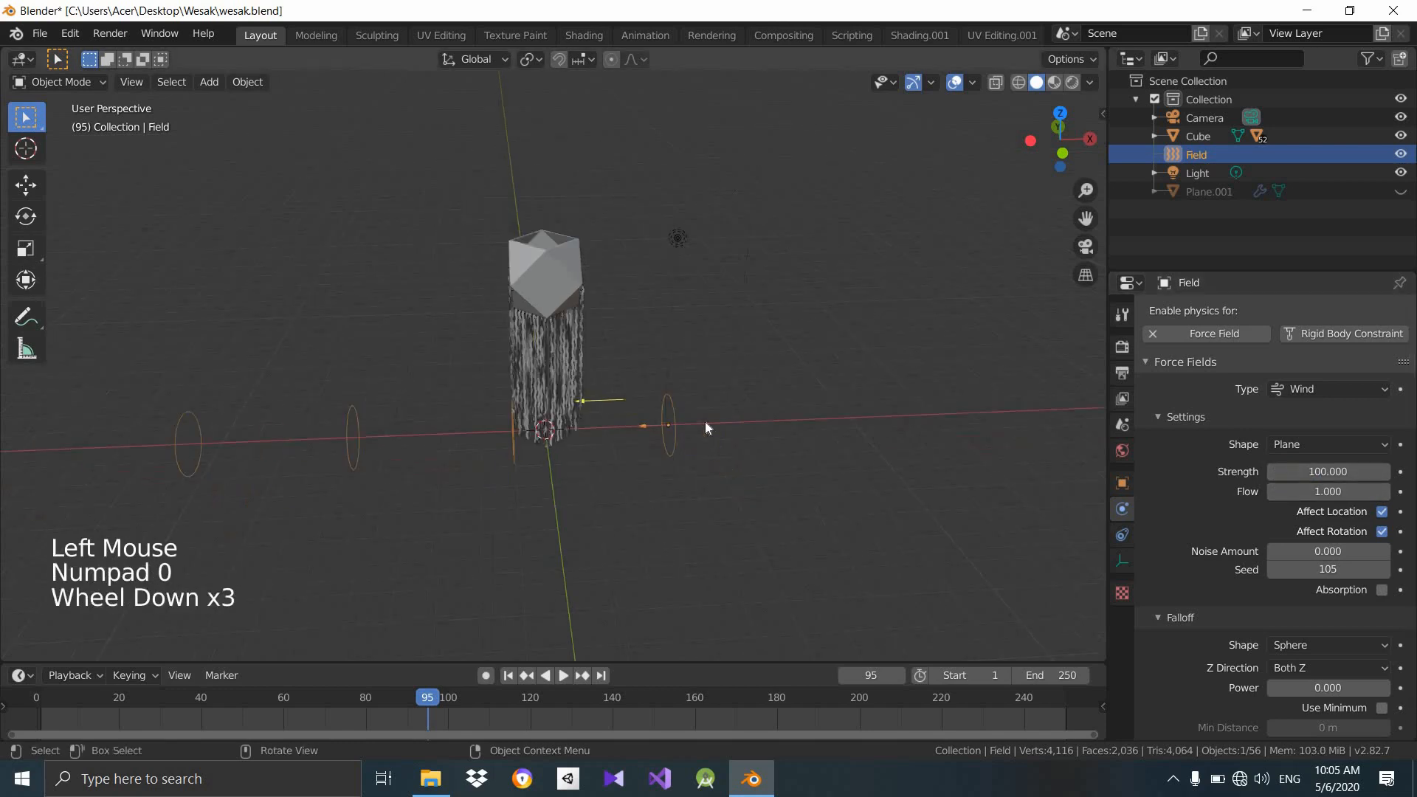
scroll(740, 456, "up", 3)
Replay the animation and examine the strands' movement under the stronger wind.
key("space")
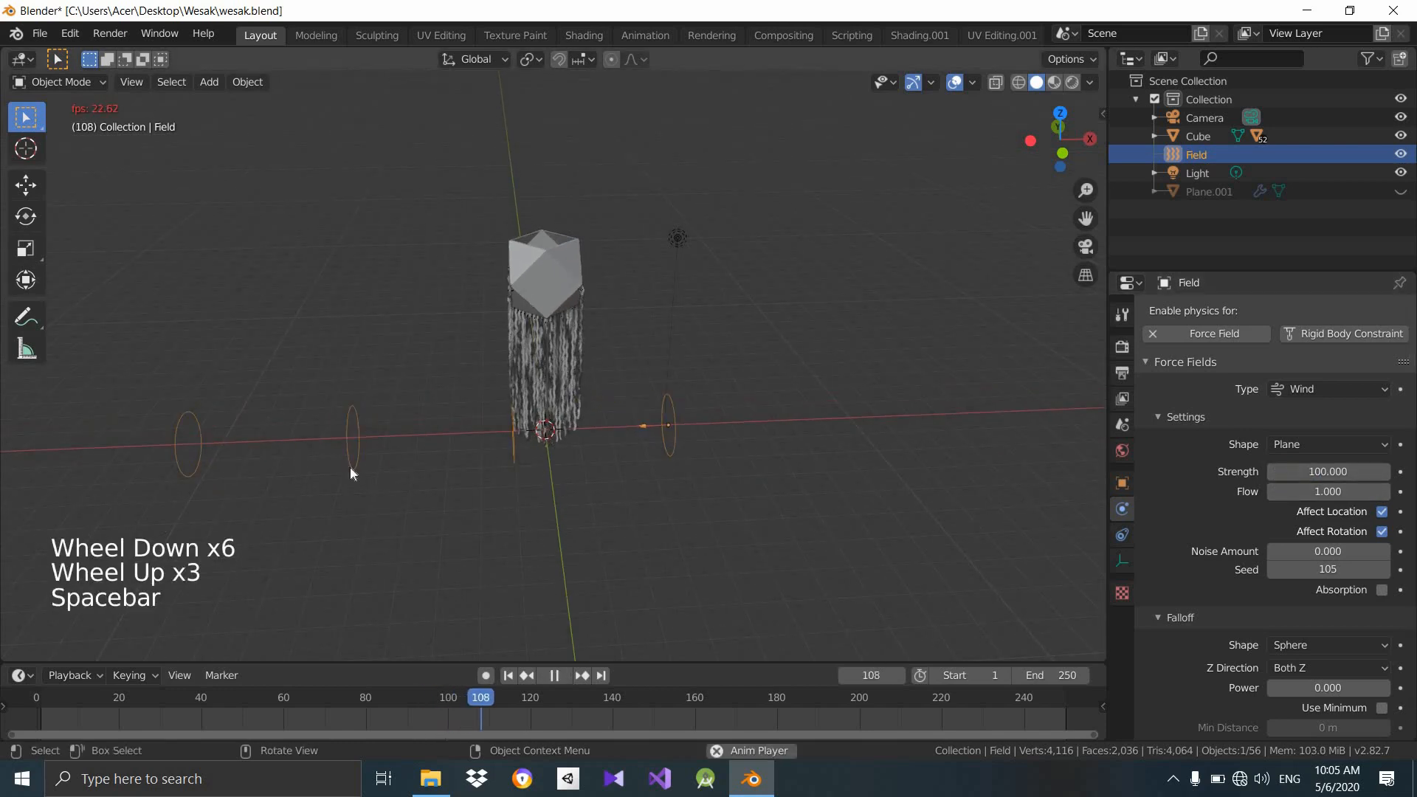
middle_click(560, 427)
scroll(688, 497, "up", 3)
middle_click_drag(632, 481, 710, 520)
scroll(709, 519, "down", 3)
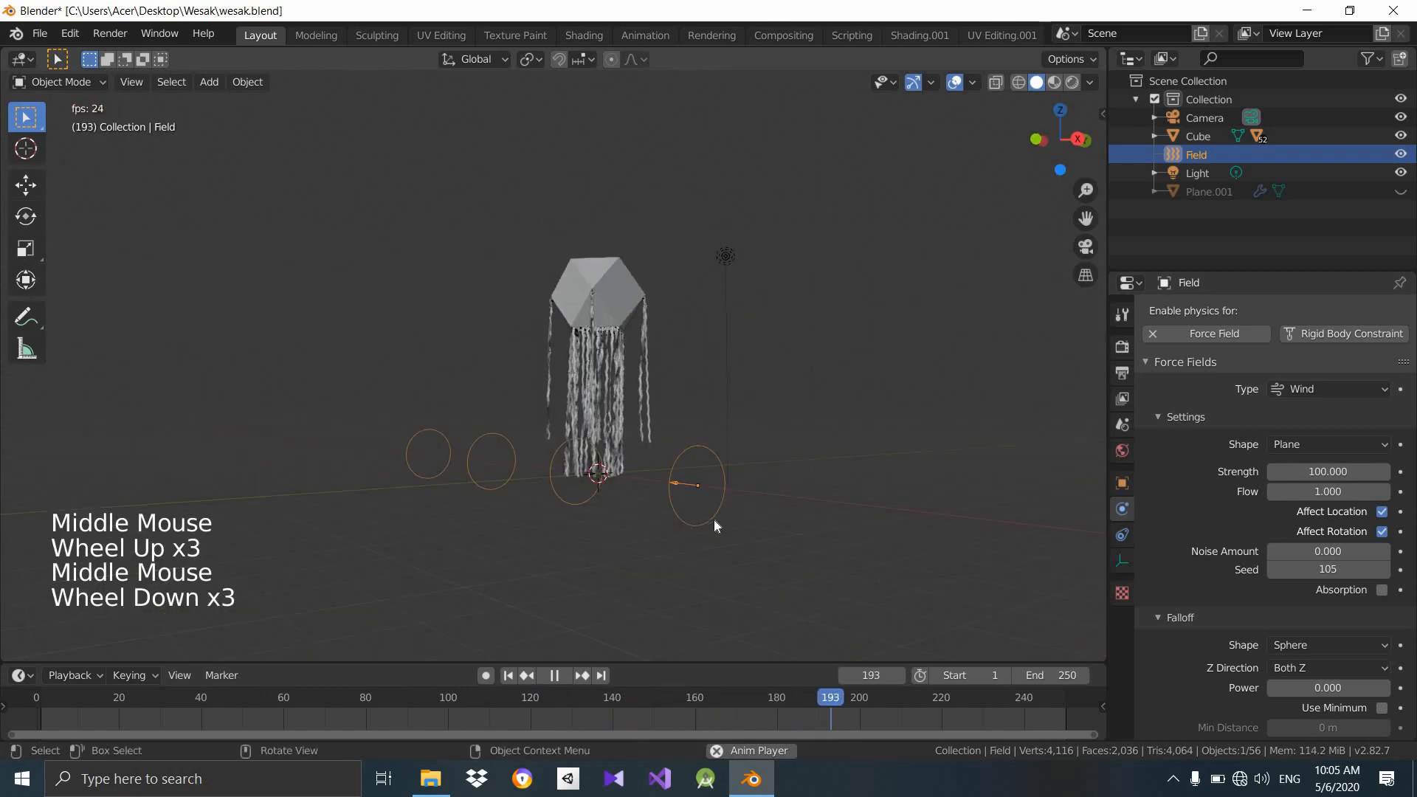
Raise the wind field to about the middle height of the hanging strands, keeping it beside the lantern.
key("g")
left_click(750, 463)
mouse_move(675, 503)
middle_mouse_down()
mouse_move(685, 511)
mouse_move(777, 435)
mouse_move(656, 484)
middle_mouse_up()
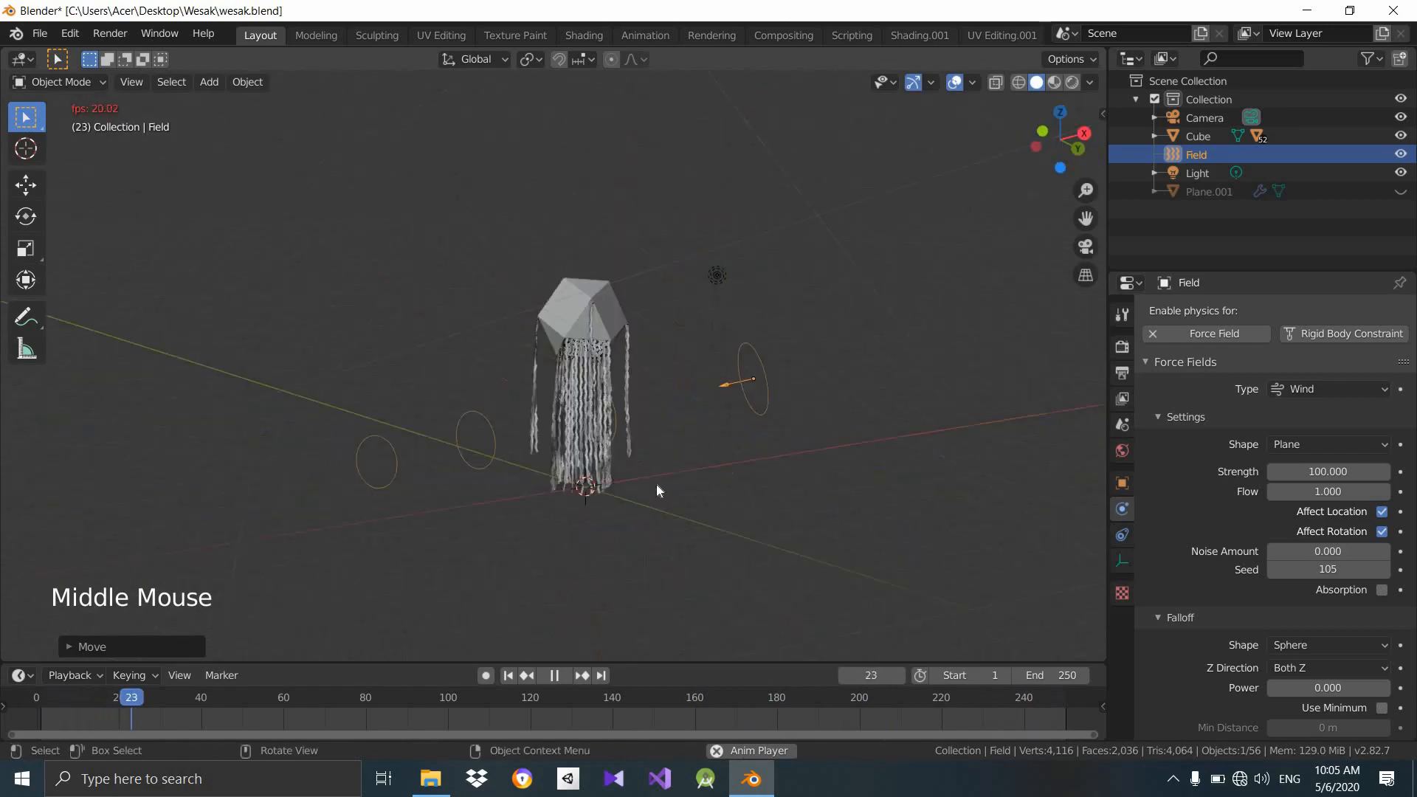
scroll(734, 516, "up", 3)
middle_click(734, 516)
scroll(697, 507, "up", 2)
middle_click(697, 506)
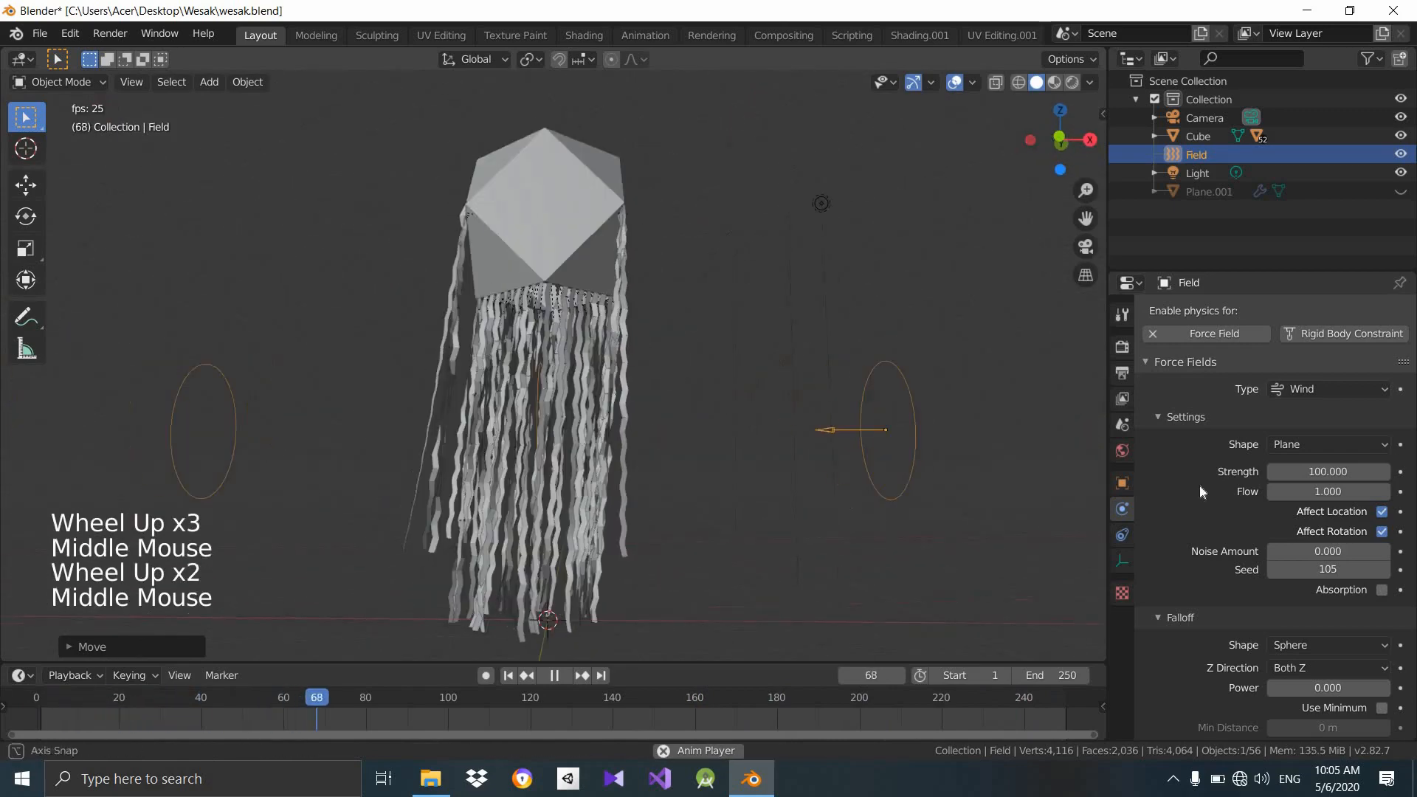
Set the wind field's strength to 200 while the animation plays.
left_click(1319, 479)
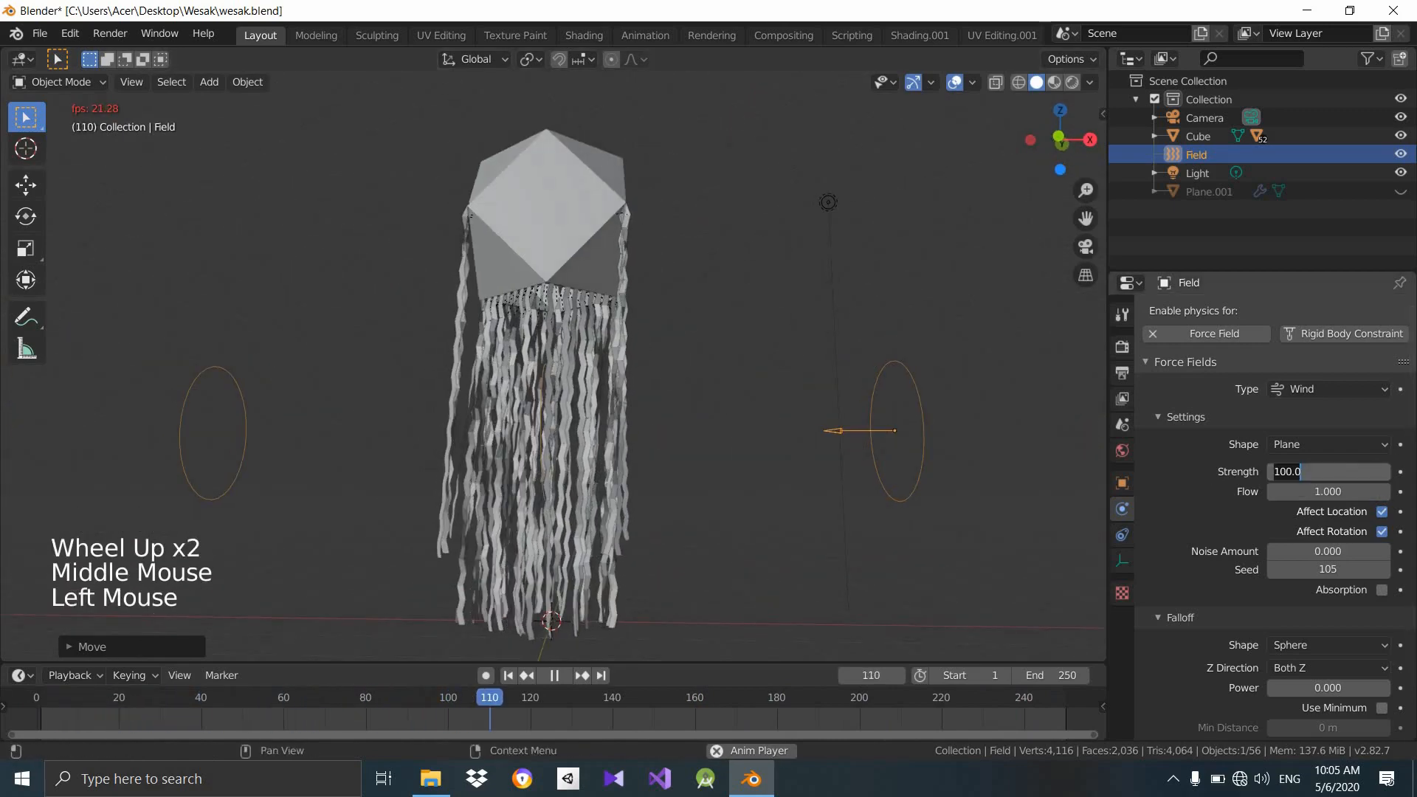
type("200")
left_click(914, 535)
scroll(919, 536, "down", 2)
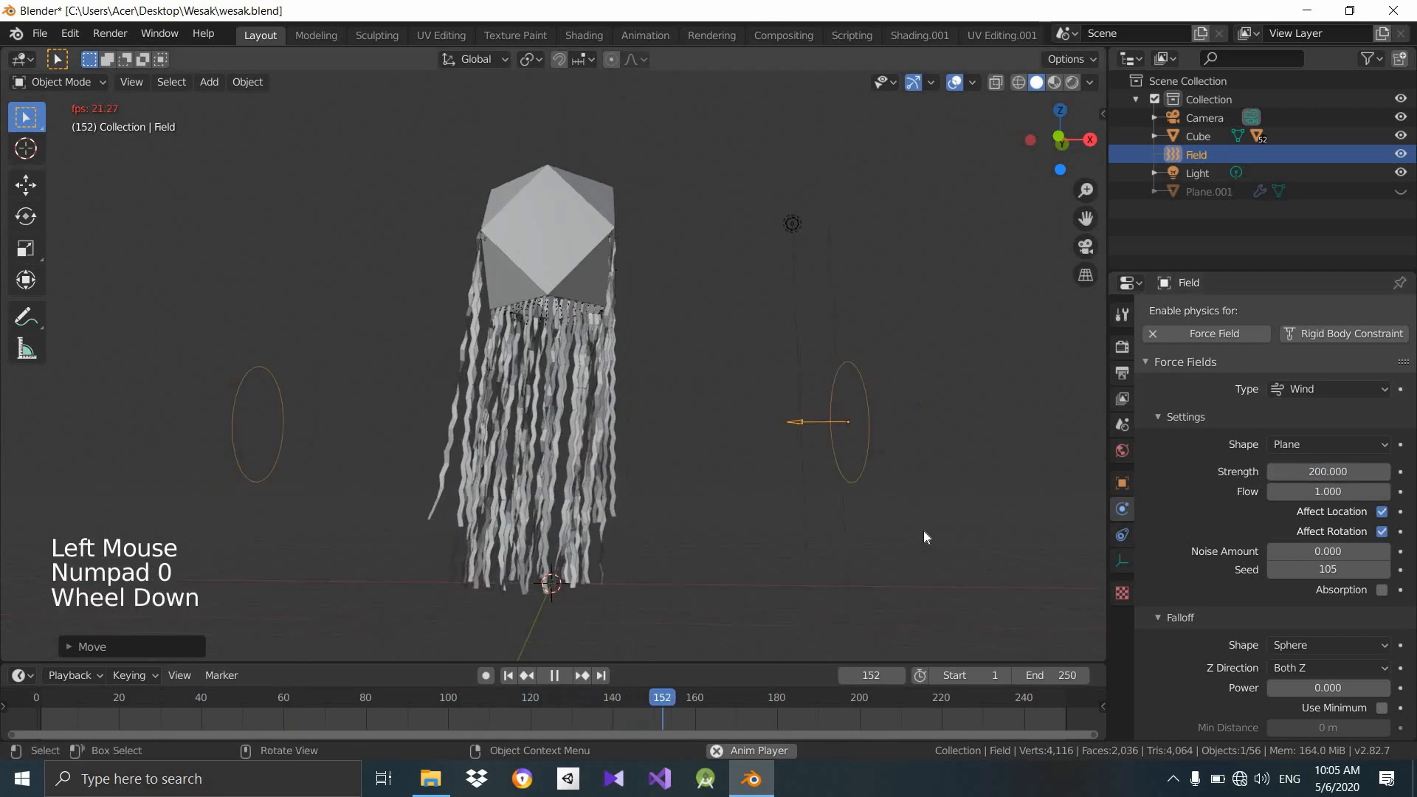
Set the wind field's strength to 500 and check the blowing strands through the camera.
left_click(1328, 472)
type("500")
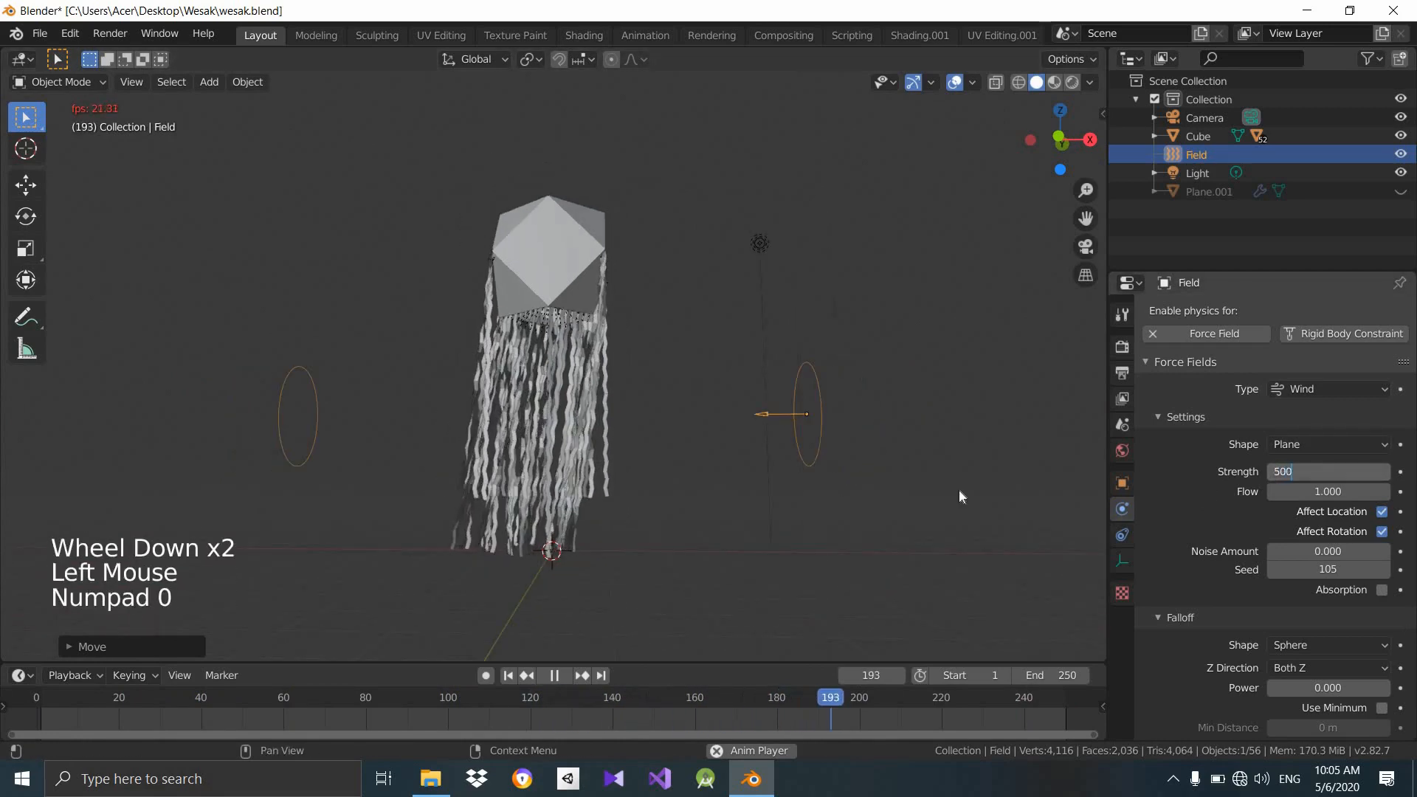
key("Return")
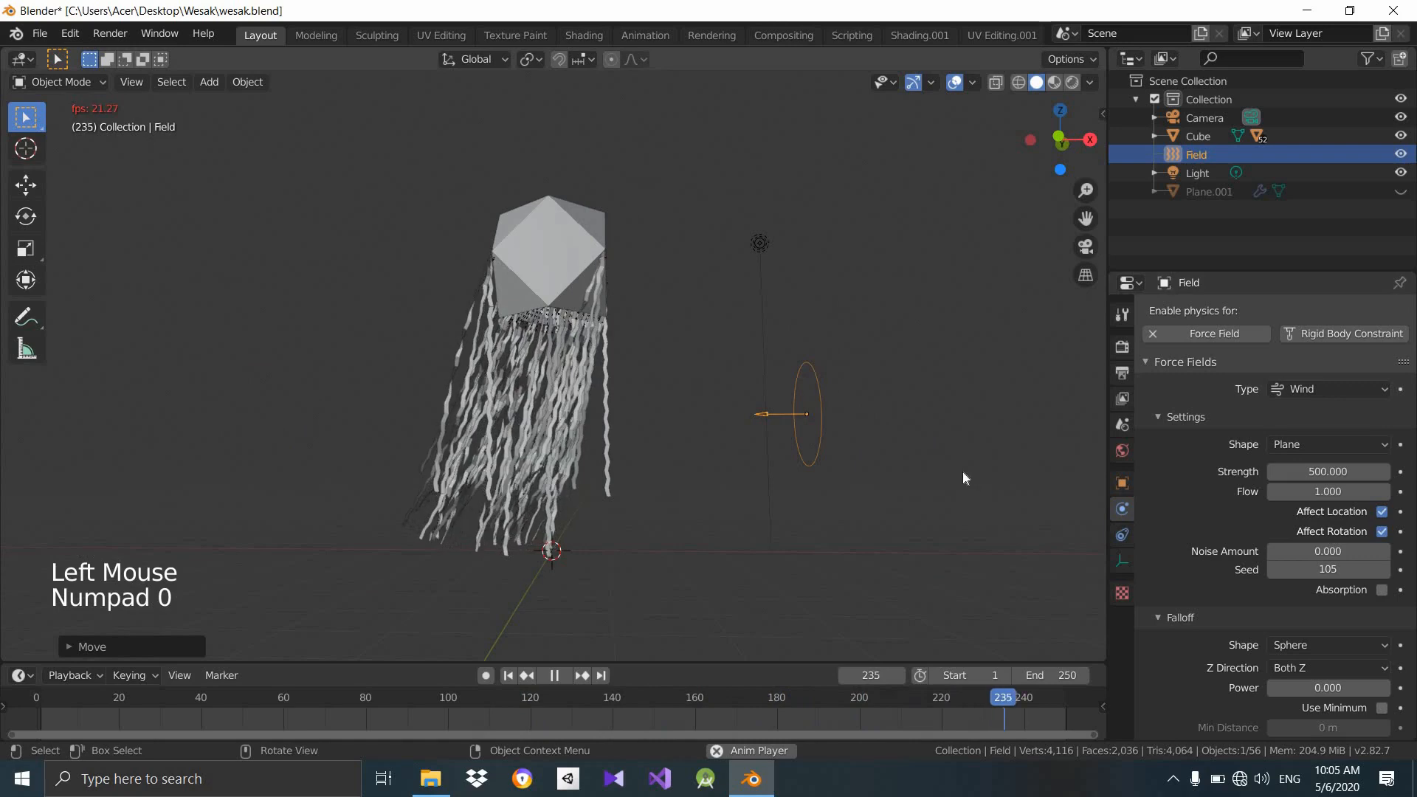
middle_click_drag(896, 506, 720, 475)
scroll(799, 520, "down", 2)
scroll(719, 473, "up", 2)
key("KP_0")
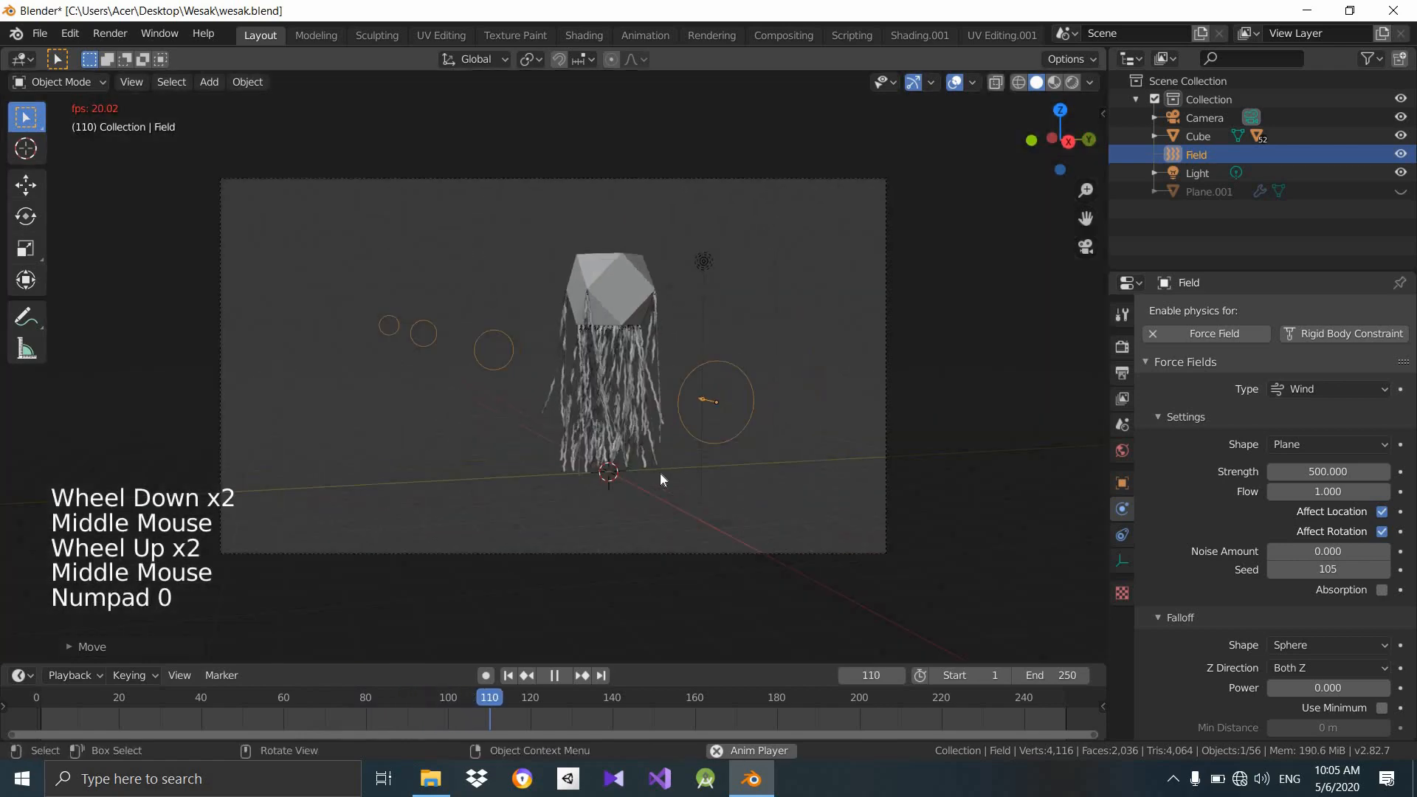
key("KP_0")
Frame the lantern with its strands blowing sideways and align the camera to the current view.
middle_click_drag(719, 465, 601, 338)
scroll(617, 455, "down", 2)
scroll(617, 454, "down", 1)
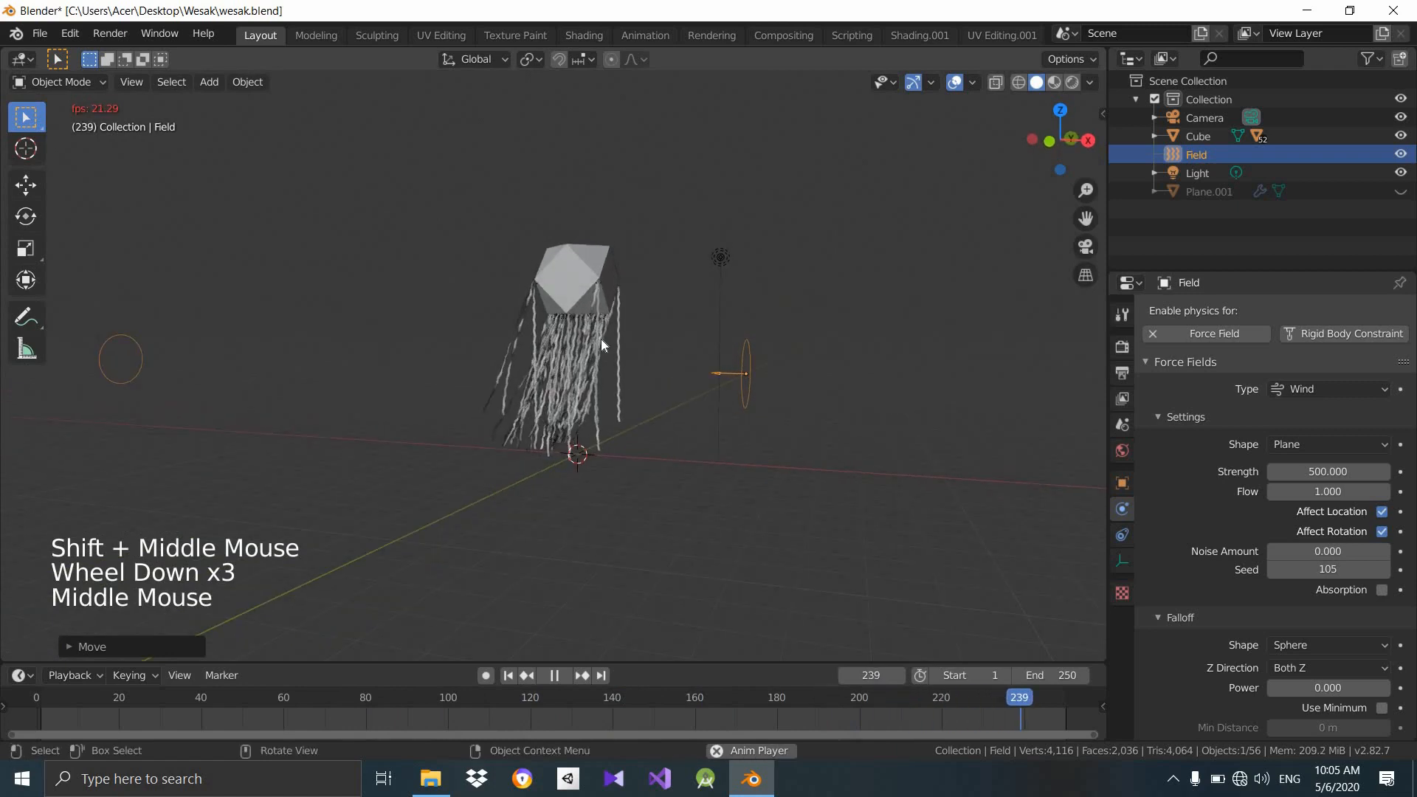
key("ctrl+alt+KP_0")
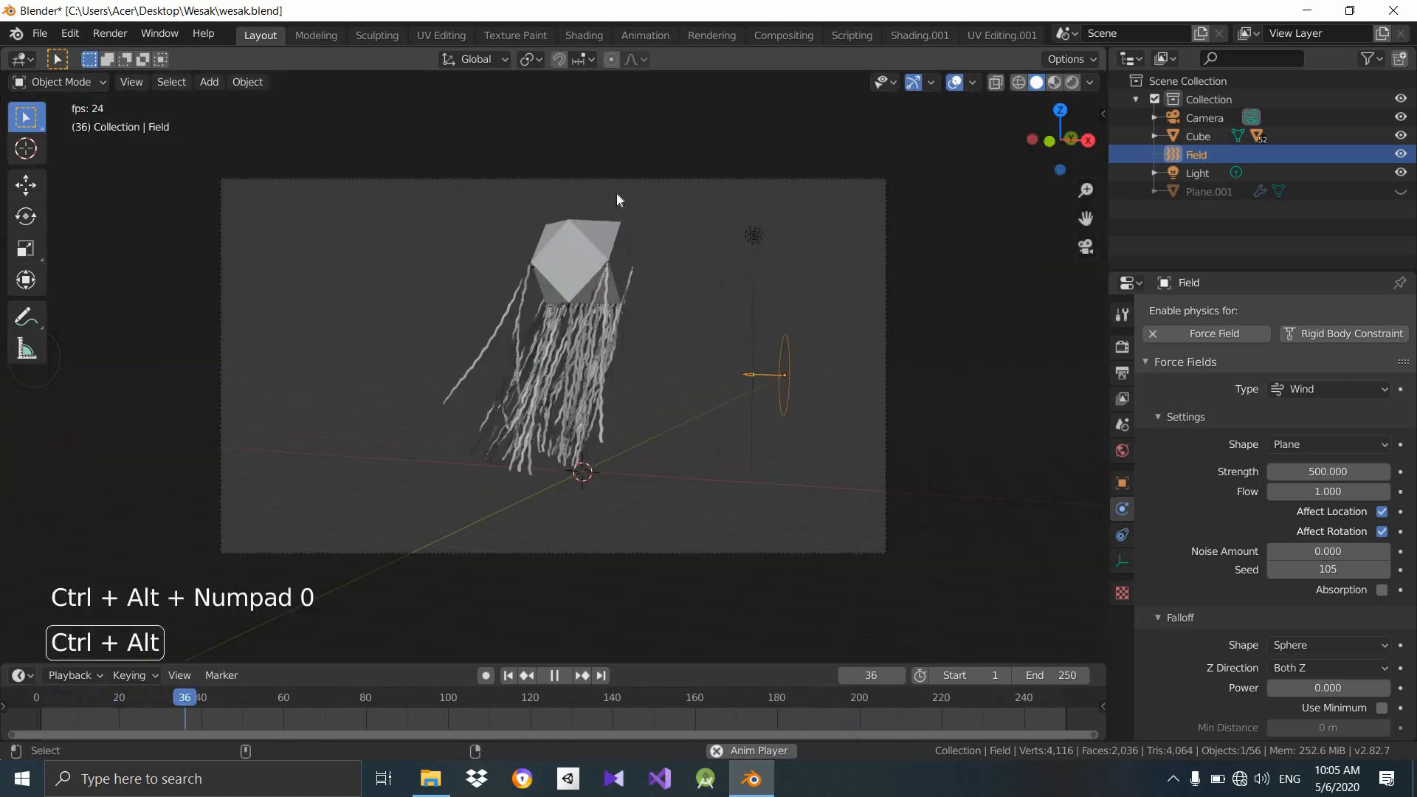
Move the camera to fine-tune the lantern's framing, check it up close and stop the animation.
left_click(653, 178)
key("g")
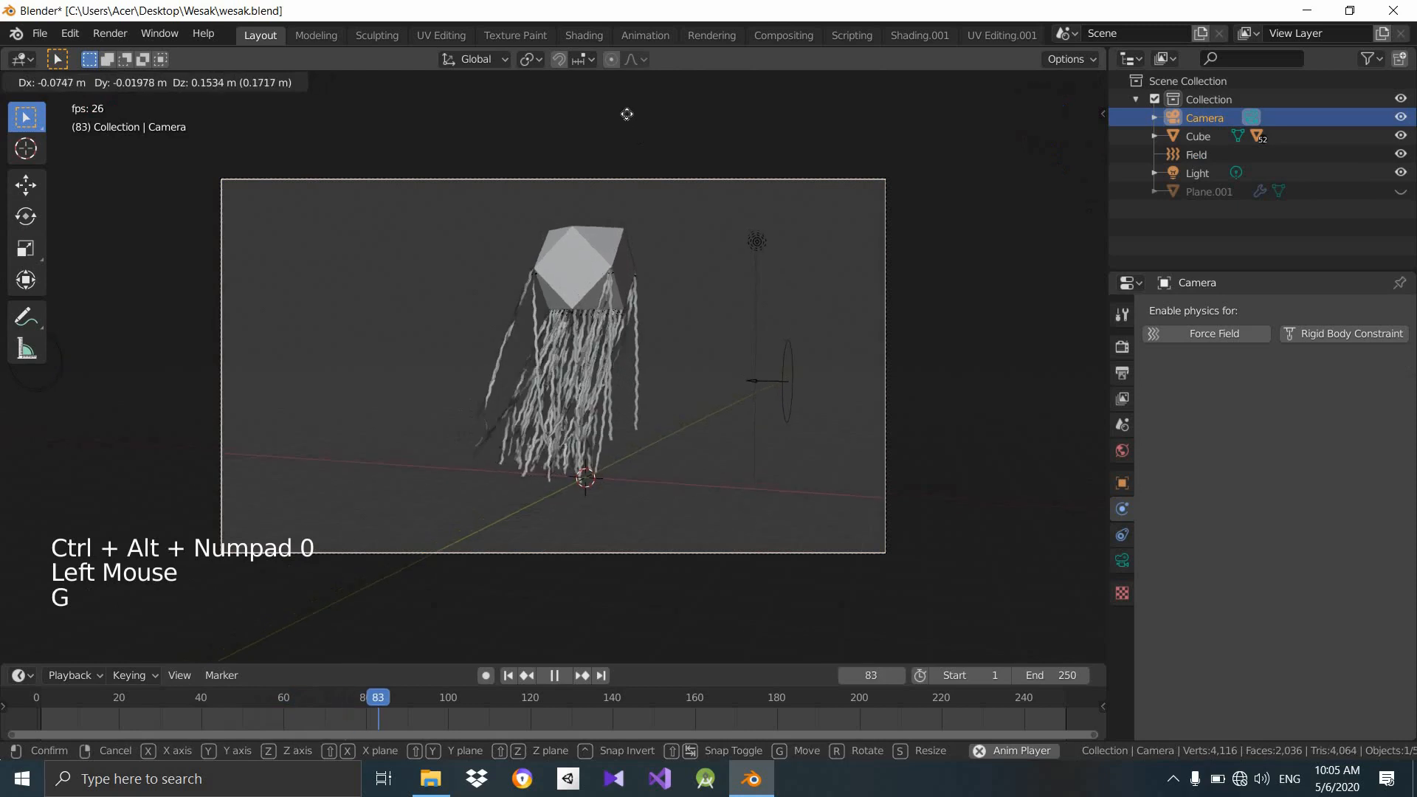
left_click(630, 307)
scroll(630, 307, "up", 2)
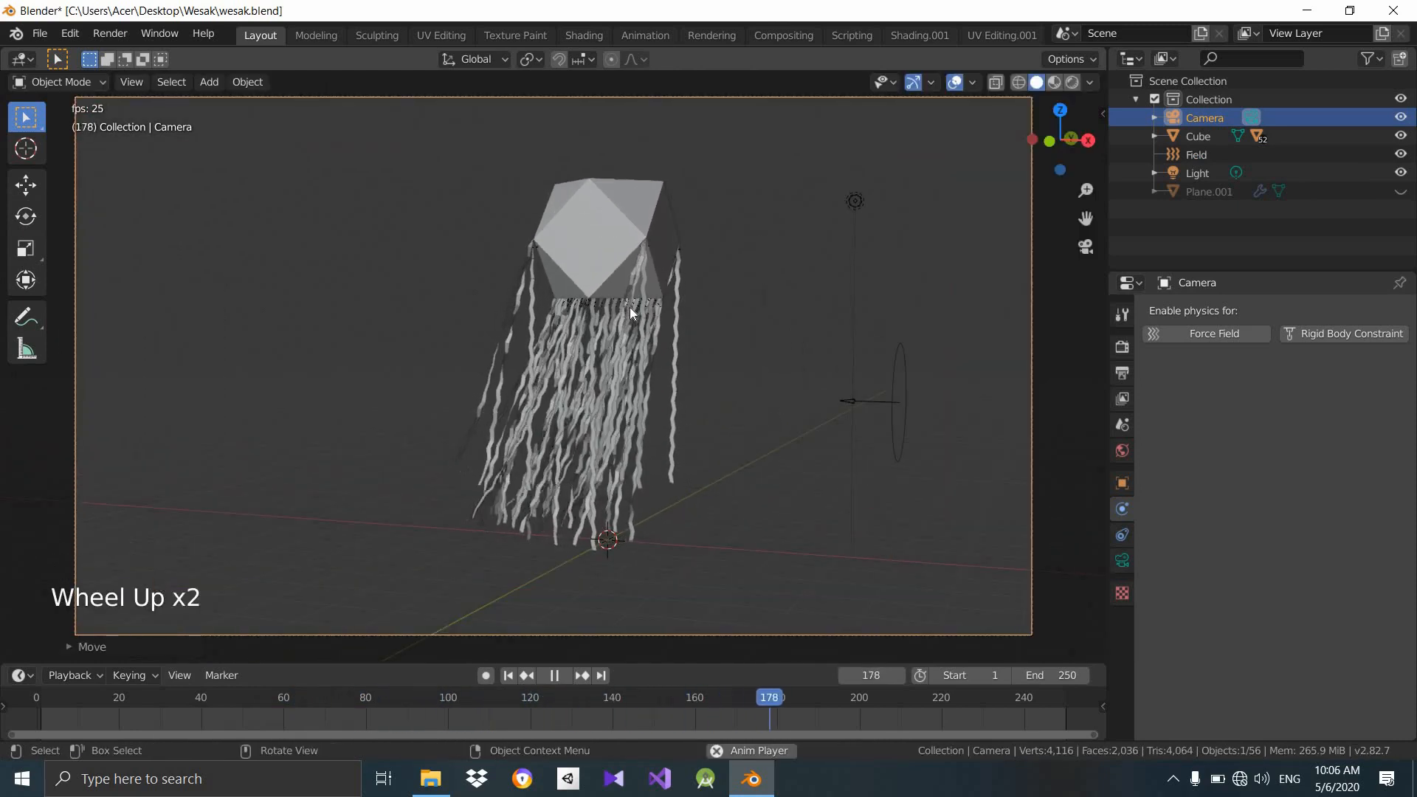
key("space")
Move the light to the side of the lantern opposite the wind field, level with its body.
scroll(775, 540, "down", 5)
middle_click_drag(775, 540, 760, 397)
scroll(578, 364, "up", 1)
scroll(587, 383, "up", 2)
middle_click_drag(754, 462, 684, 360)
scroll(784, 367, "down", 4)
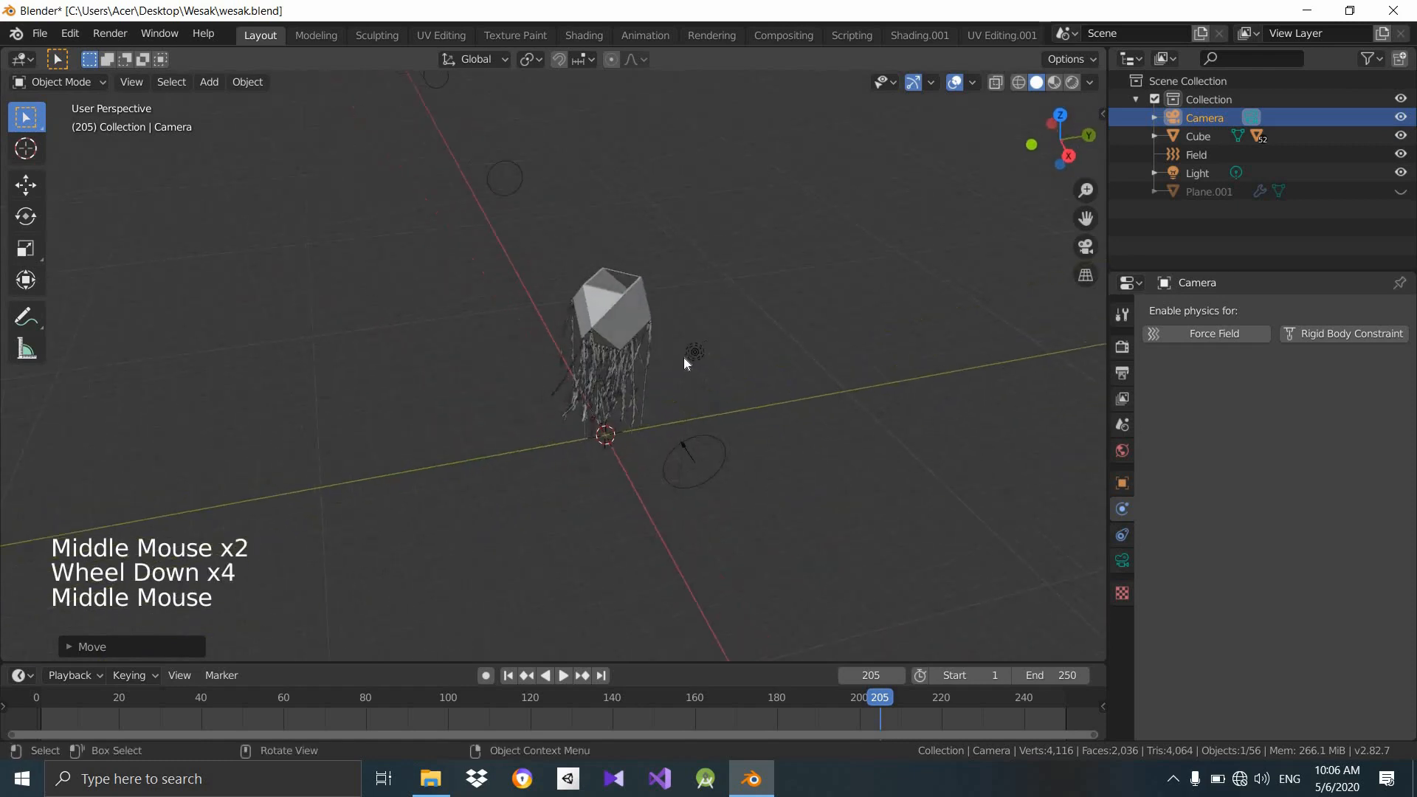
left_click(683, 359)
key("g")
left_click(589, 326)
middle_click_drag(590, 326, 1222, 285)
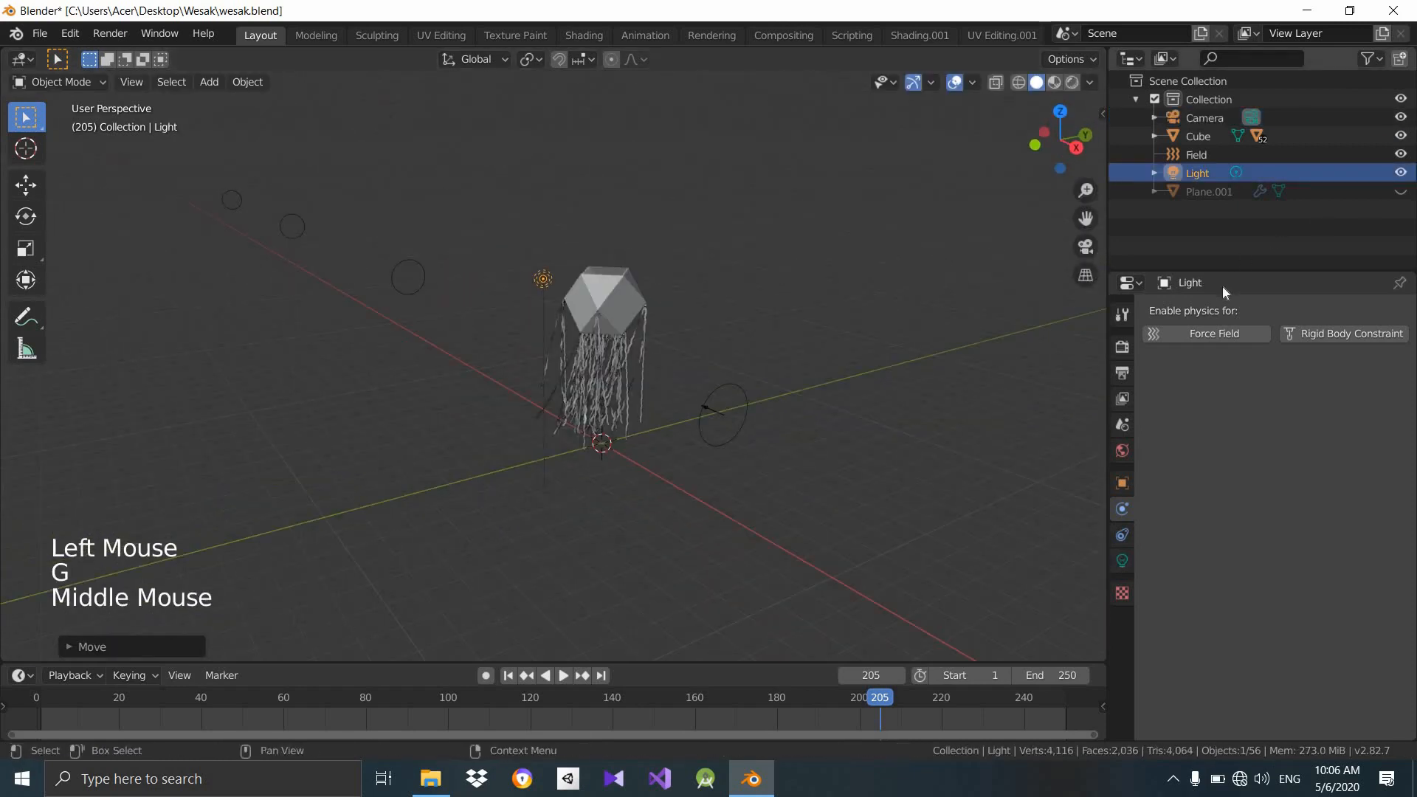
Switch the scene's render engine to Cycles.
left_click(1129, 373)
left_click(1123, 346)
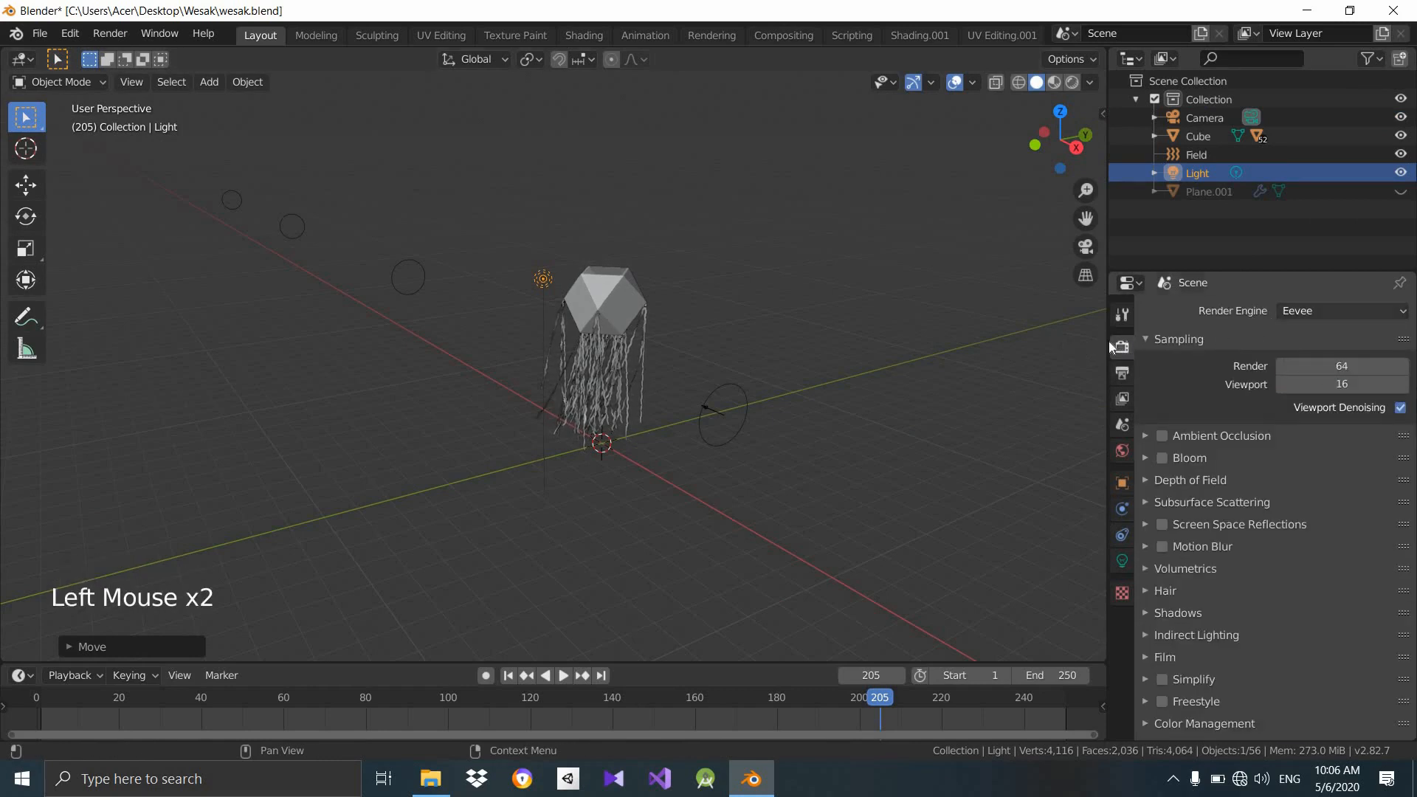
left_click(1320, 311)
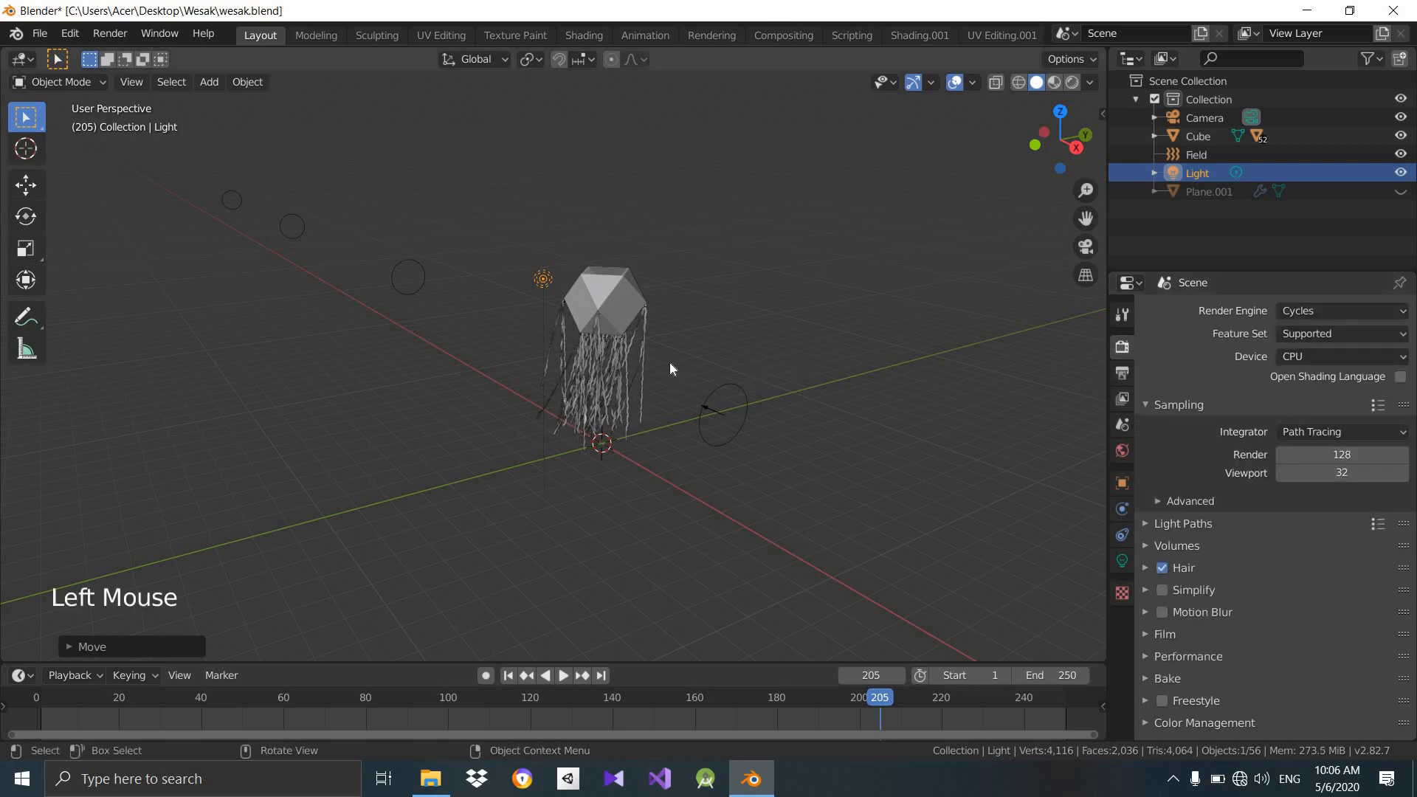
Preview the lantern in rendered shading, first in the free view and up close through the camera.
middle_click_drag(670, 361, 671, 361)
scroll(679, 360, "up", 2)
key("z")
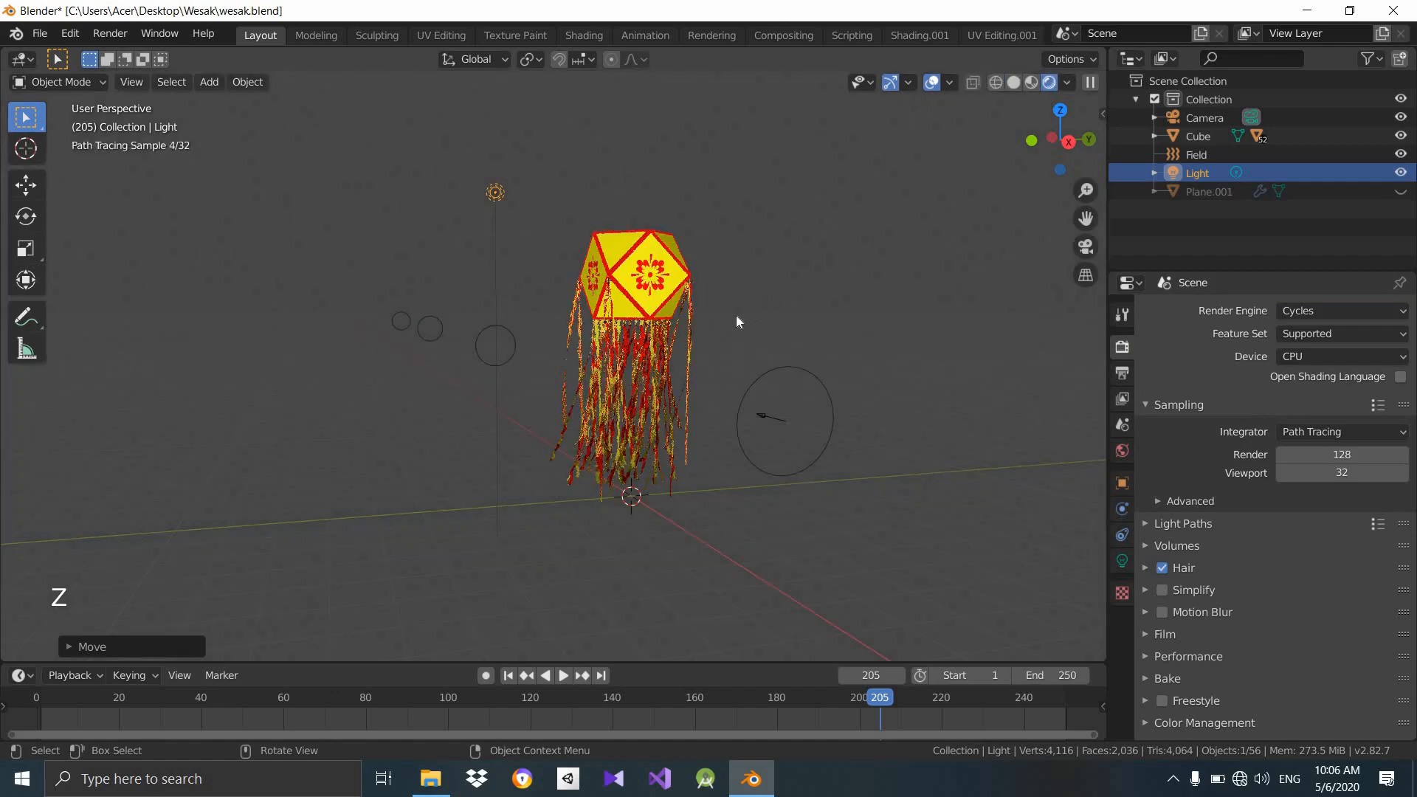
middle_click_drag(767, 317, 778, 326)
key("KP_0")
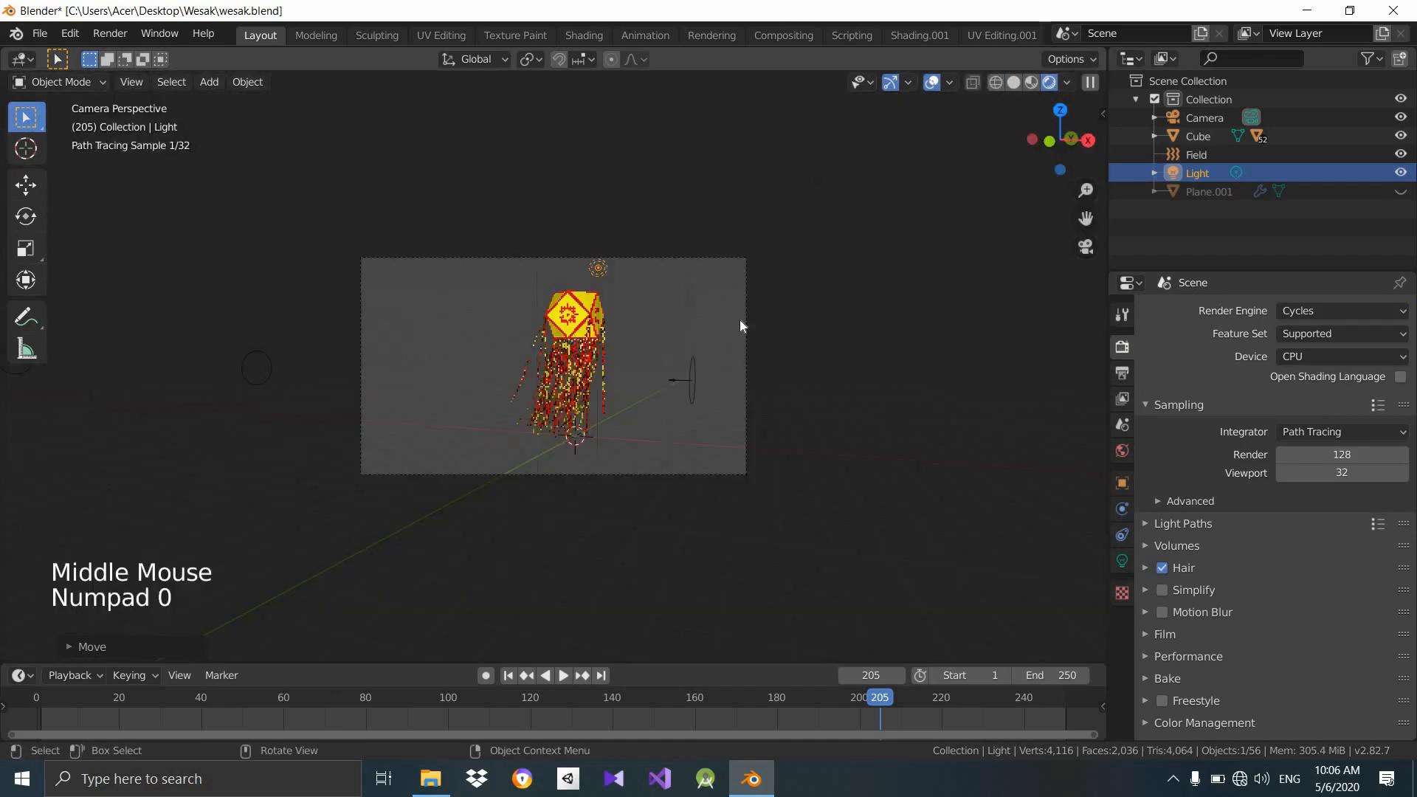
scroll(767, 324, "up", 5)
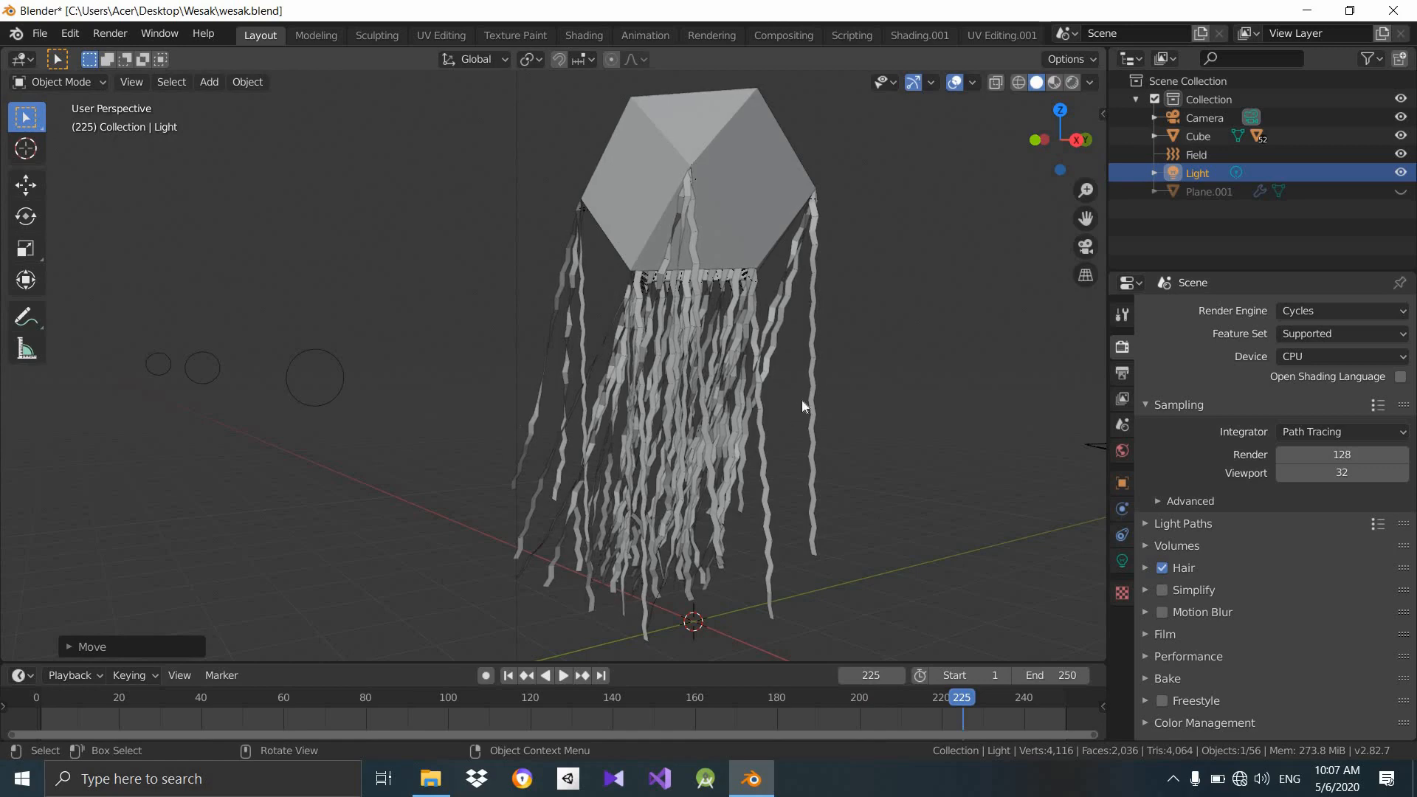
Select all the strands hanging from the lantern and run Bake All Physics on the scene.
scroll(802, 409, "down", 3)
middle_click_drag(803, 419, 735, 380)
left_click(816, 320)
left_click_drag(816, 320, 664, 385)
scroll(664, 385, "up", 3)
left_click_drag(572, 286, 819, 388)
mouse_move(819, 388)
middle_mouse_down()
mouse_move(846, 355)
mouse_move(815, 391)
middle_mouse_up()
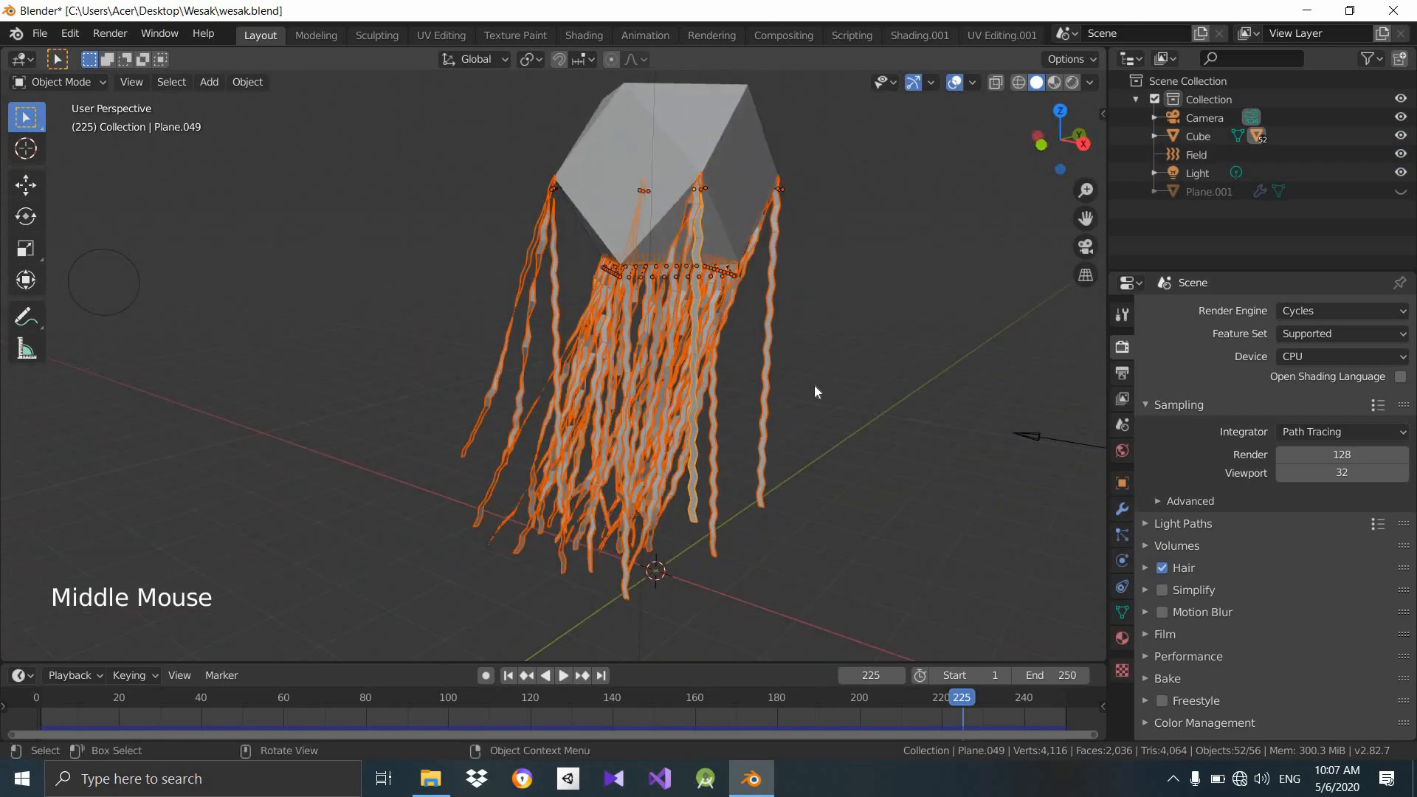
key("F3")
key("F3")
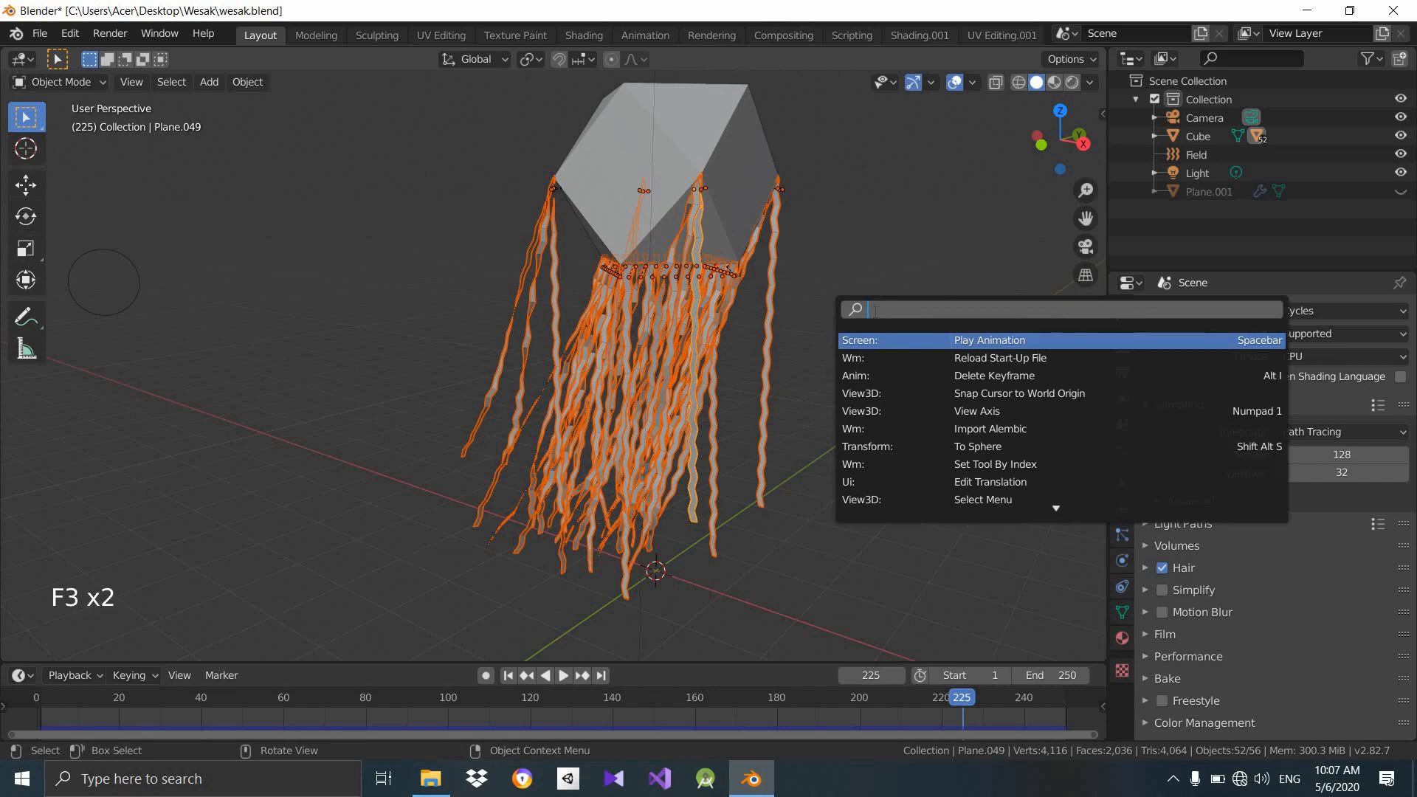
type("bake")
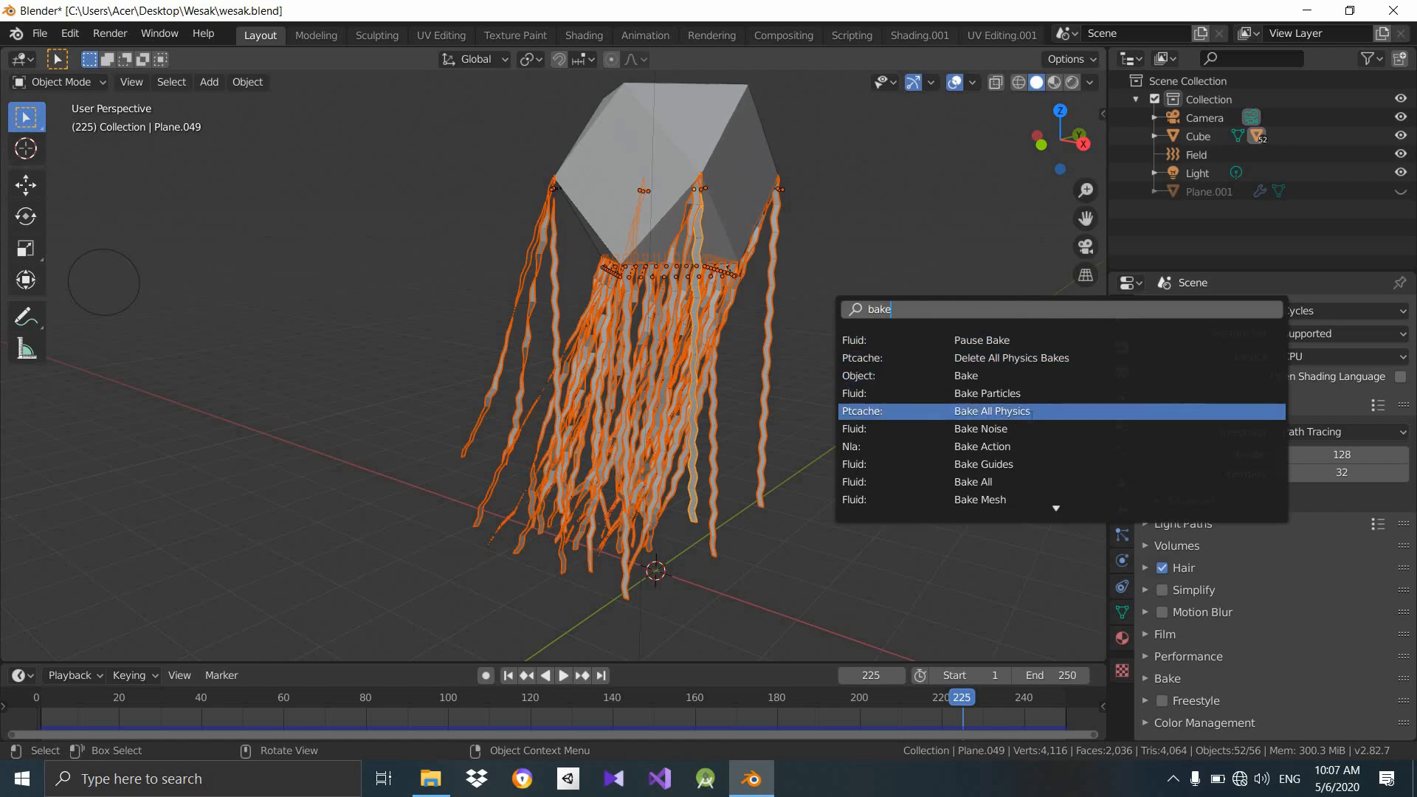
left_click(1027, 410)
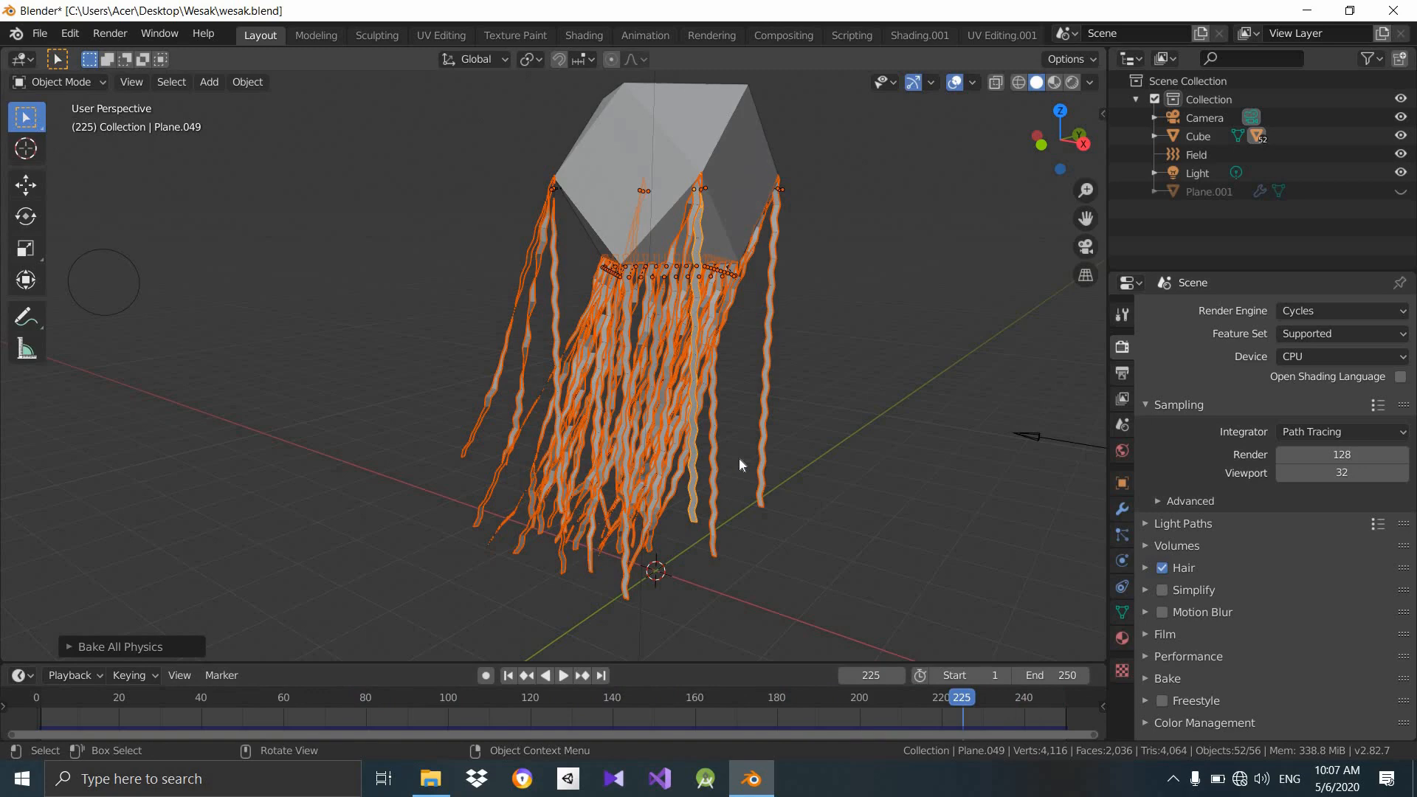
Play back the baked animation to check how the strands blow, and stop it near the end.
scroll(738, 458, "down", 4)
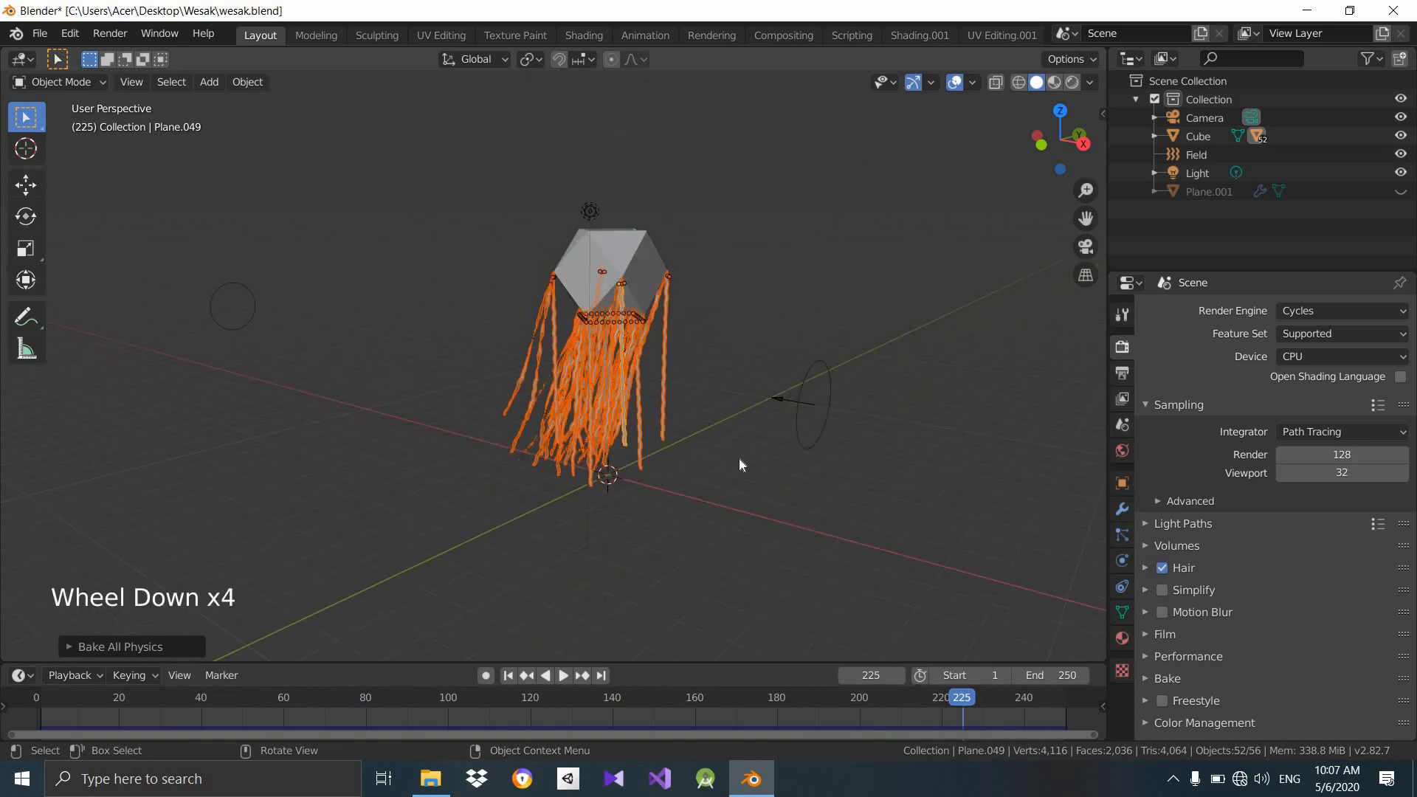
key("space")
middle_click_drag(735, 432, 735, 440)
key("space")
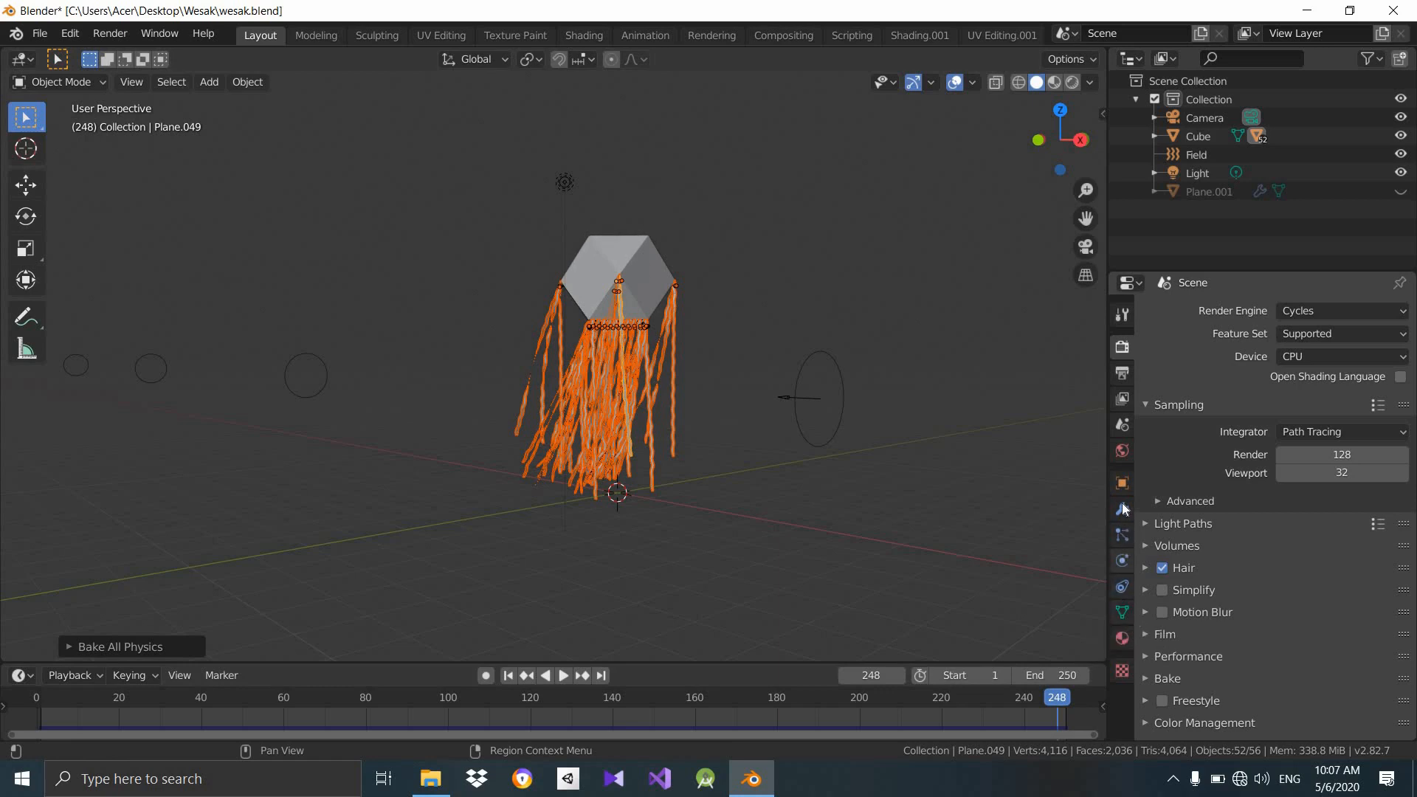
Set the output file format to FFmpeg video and expand its encoding settings for review.
left_click(1126, 369)
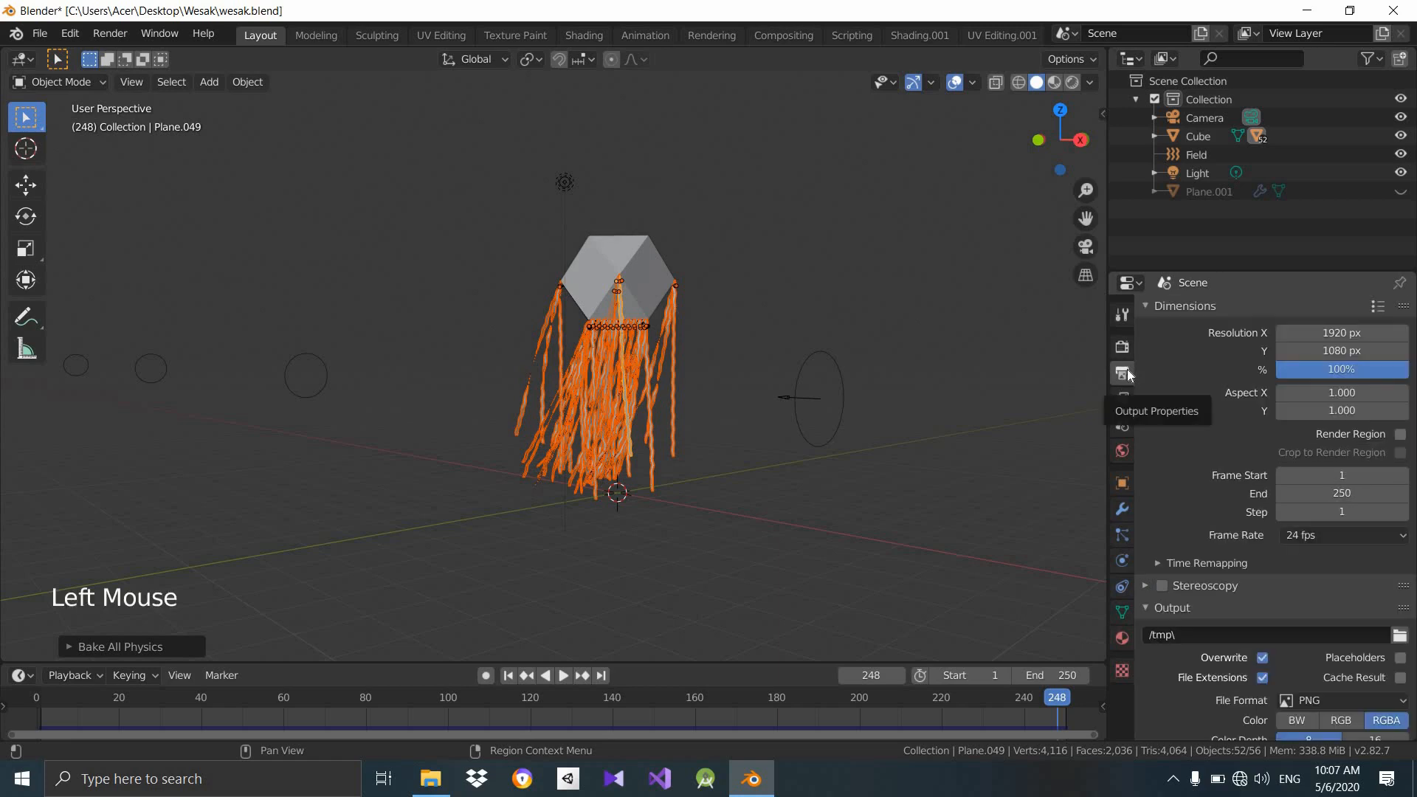
left_click(1121, 378)
scroll(1358, 533, "down", 3)
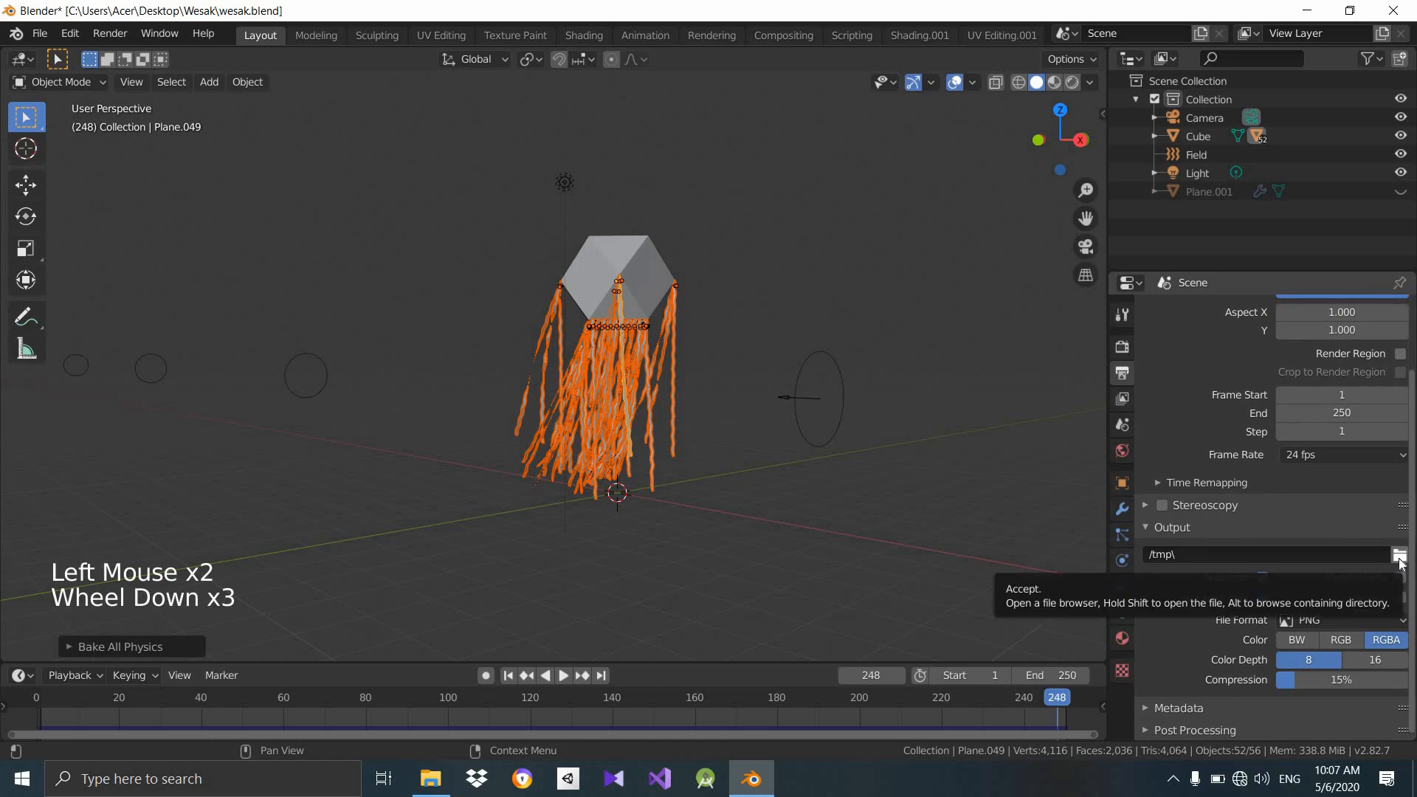
scroll(1290, 619, "down", 2)
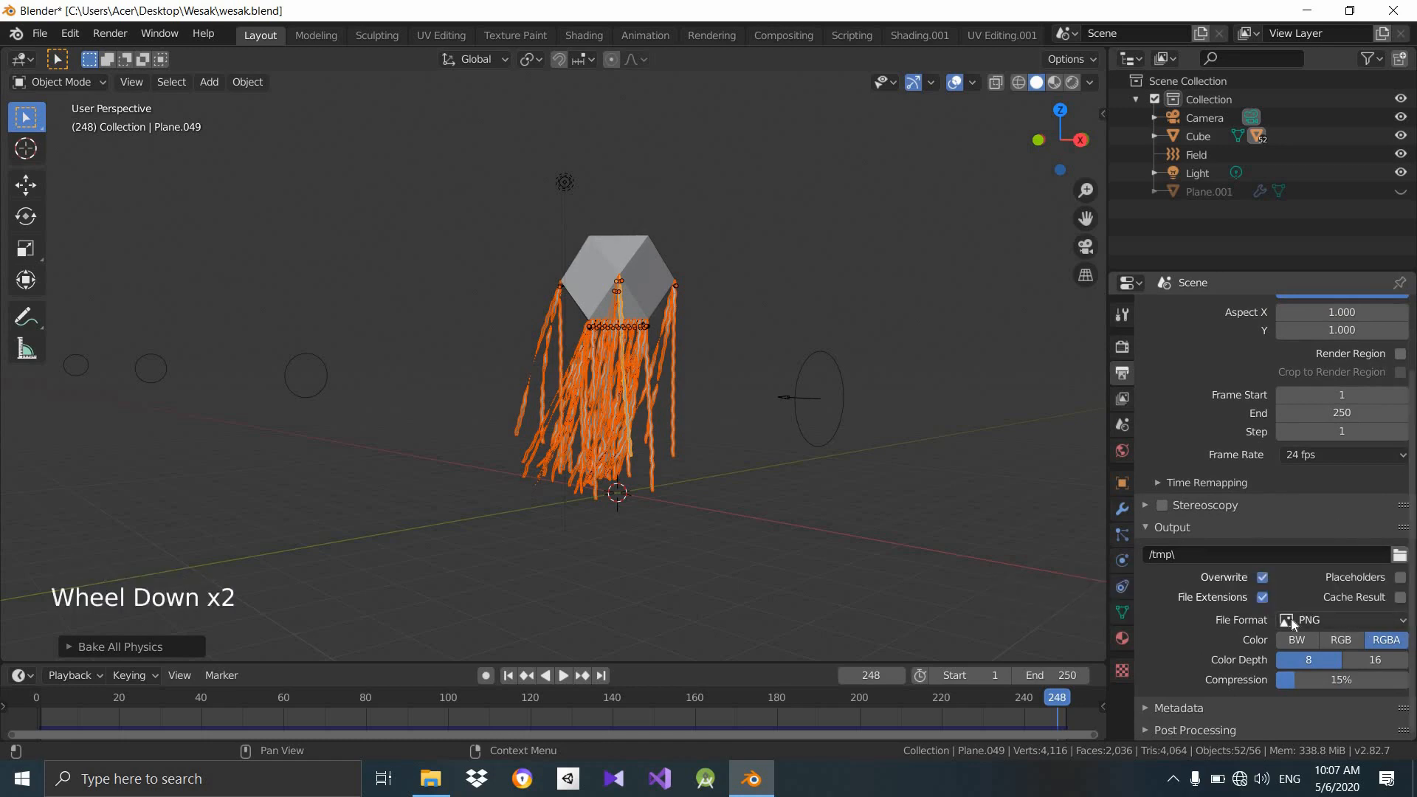
left_click(1336, 618)
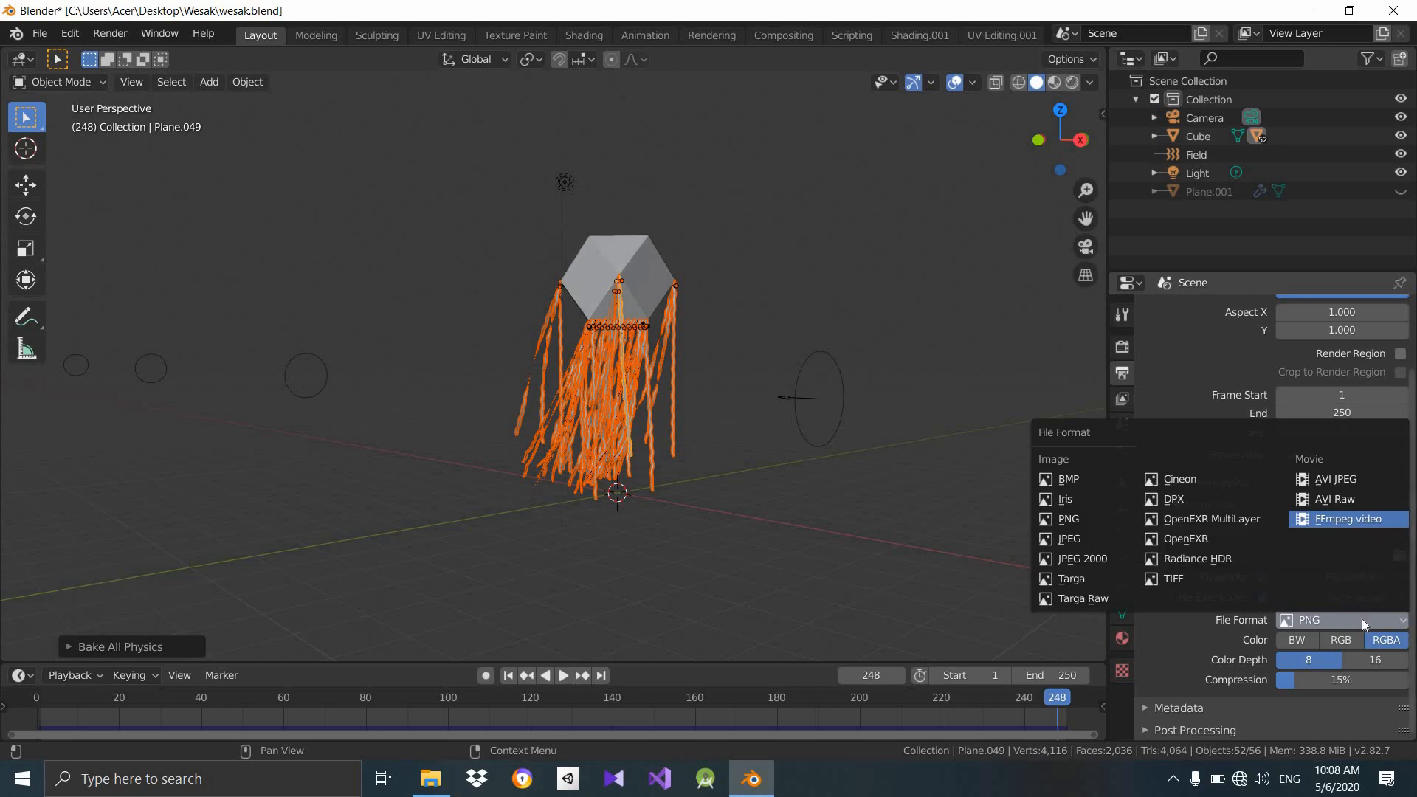
left_click(1347, 519)
scroll(1356, 635, "down", 3)
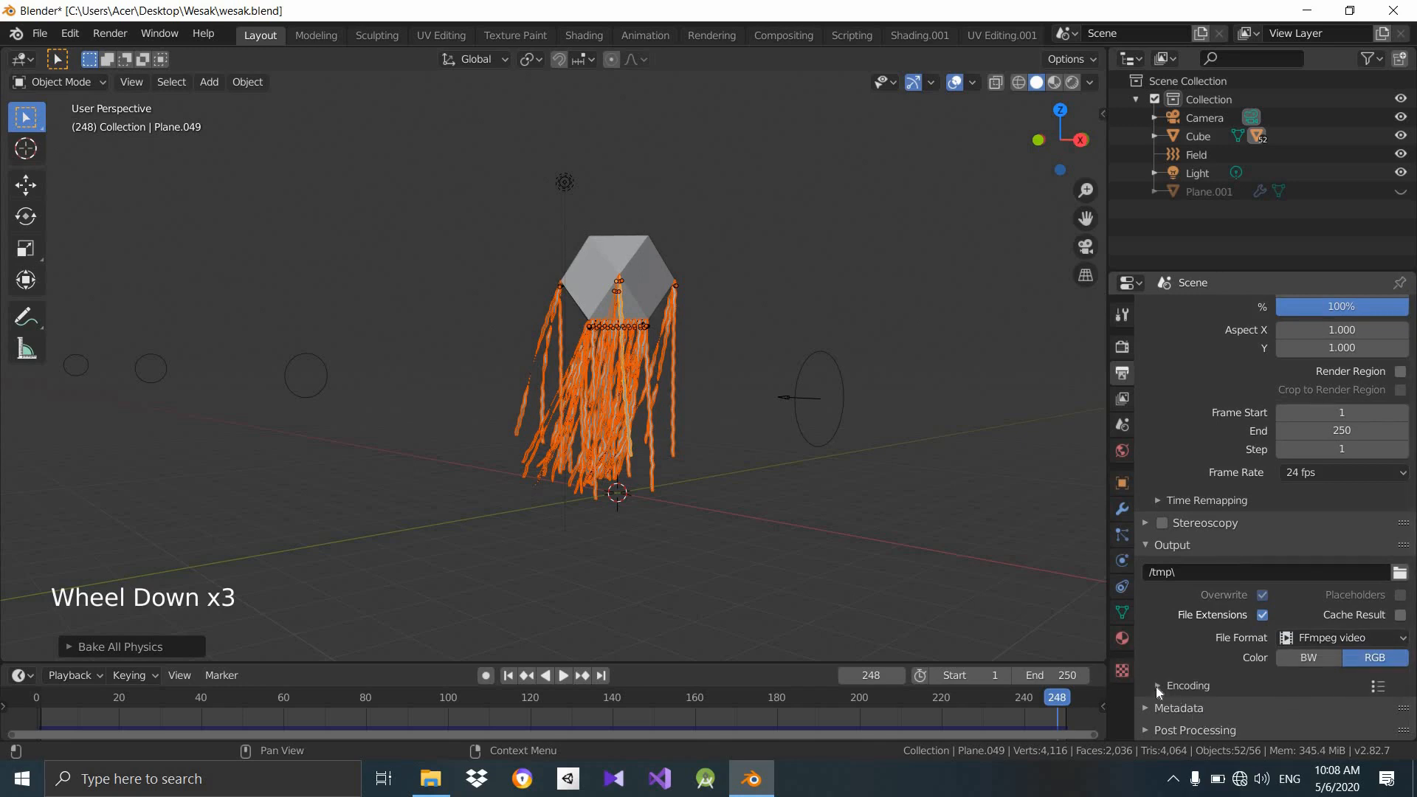
left_click(1184, 683)
scroll(1331, 607, "down", 3)
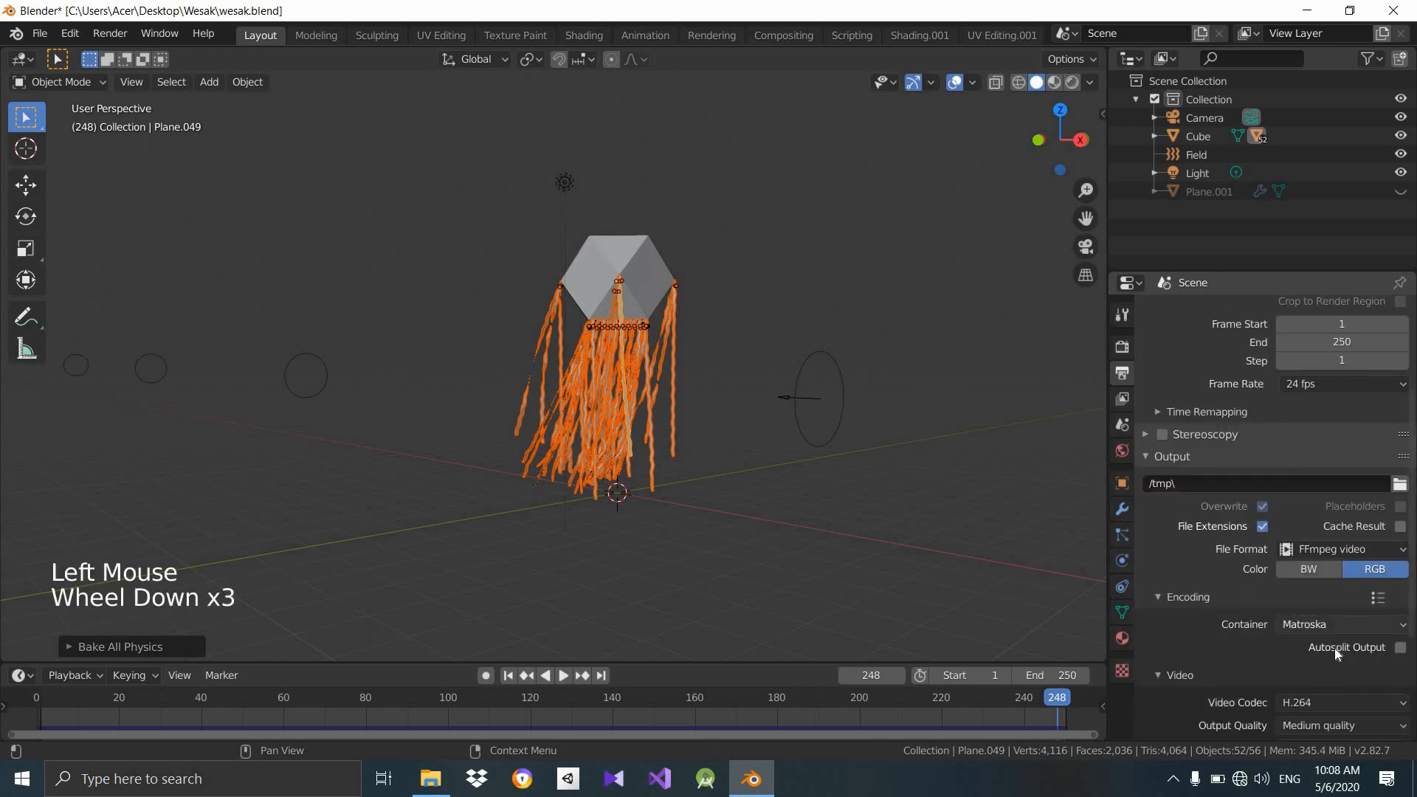
scroll(1335, 640, "down", 4)
scroll(1292, 568, "up", 2)
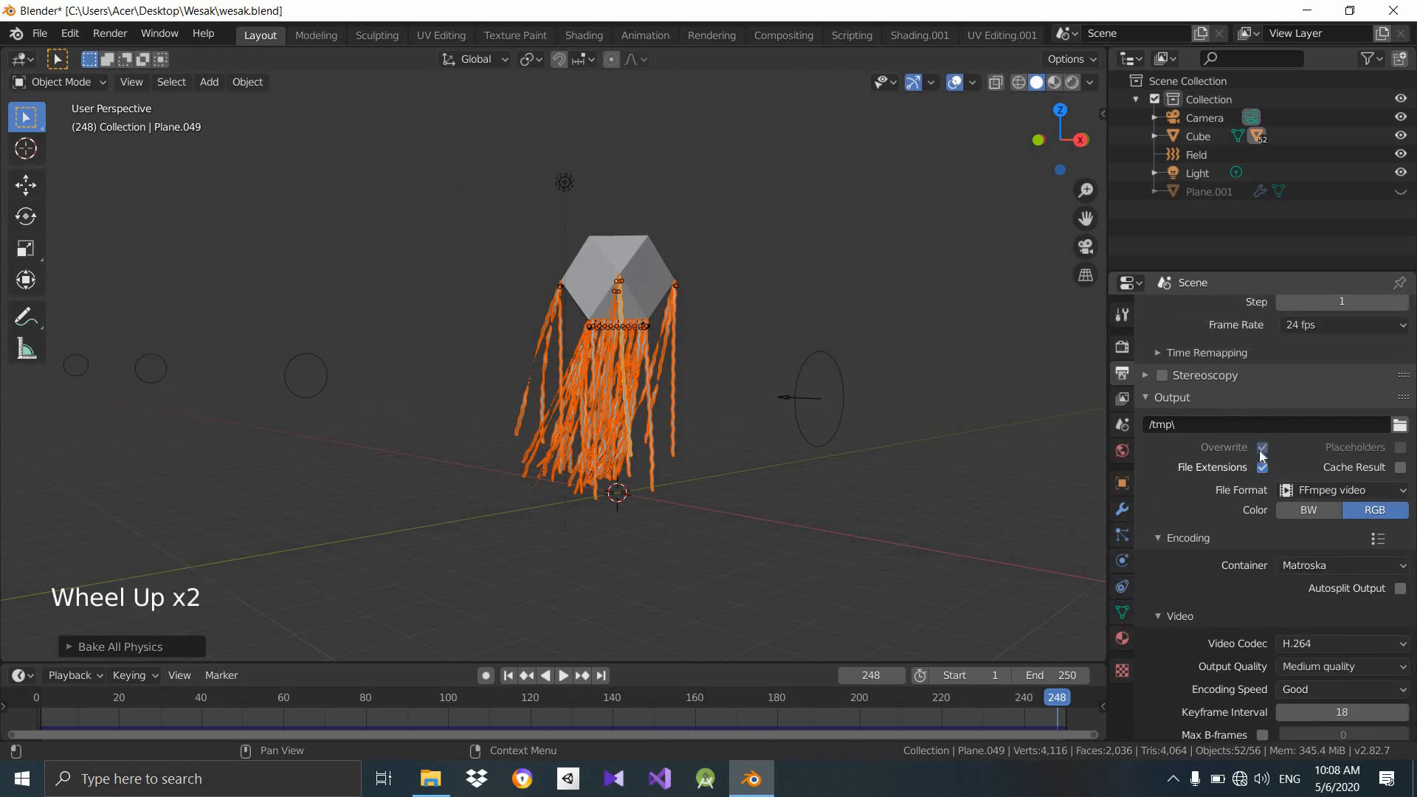
Start rendering the animation.
left_click(111, 37)
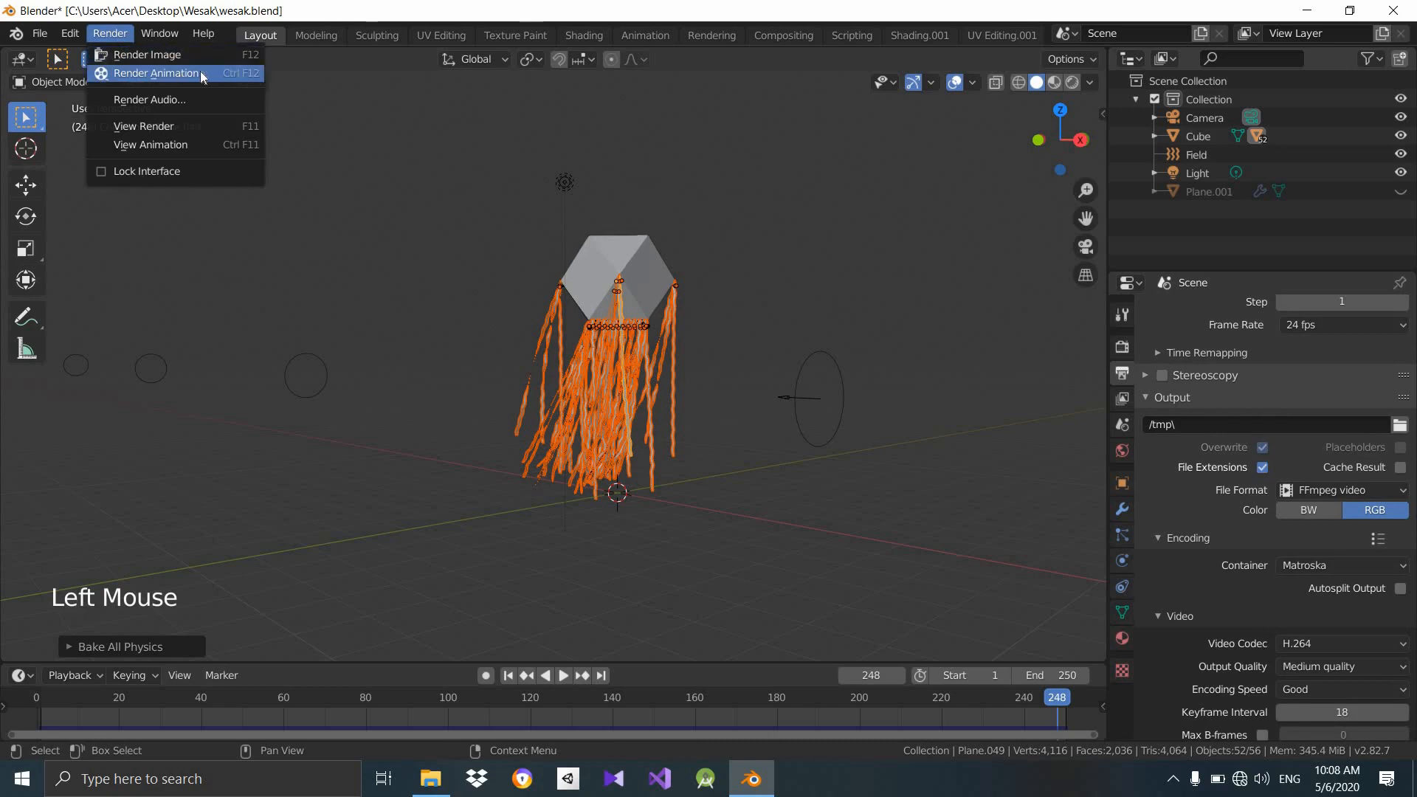